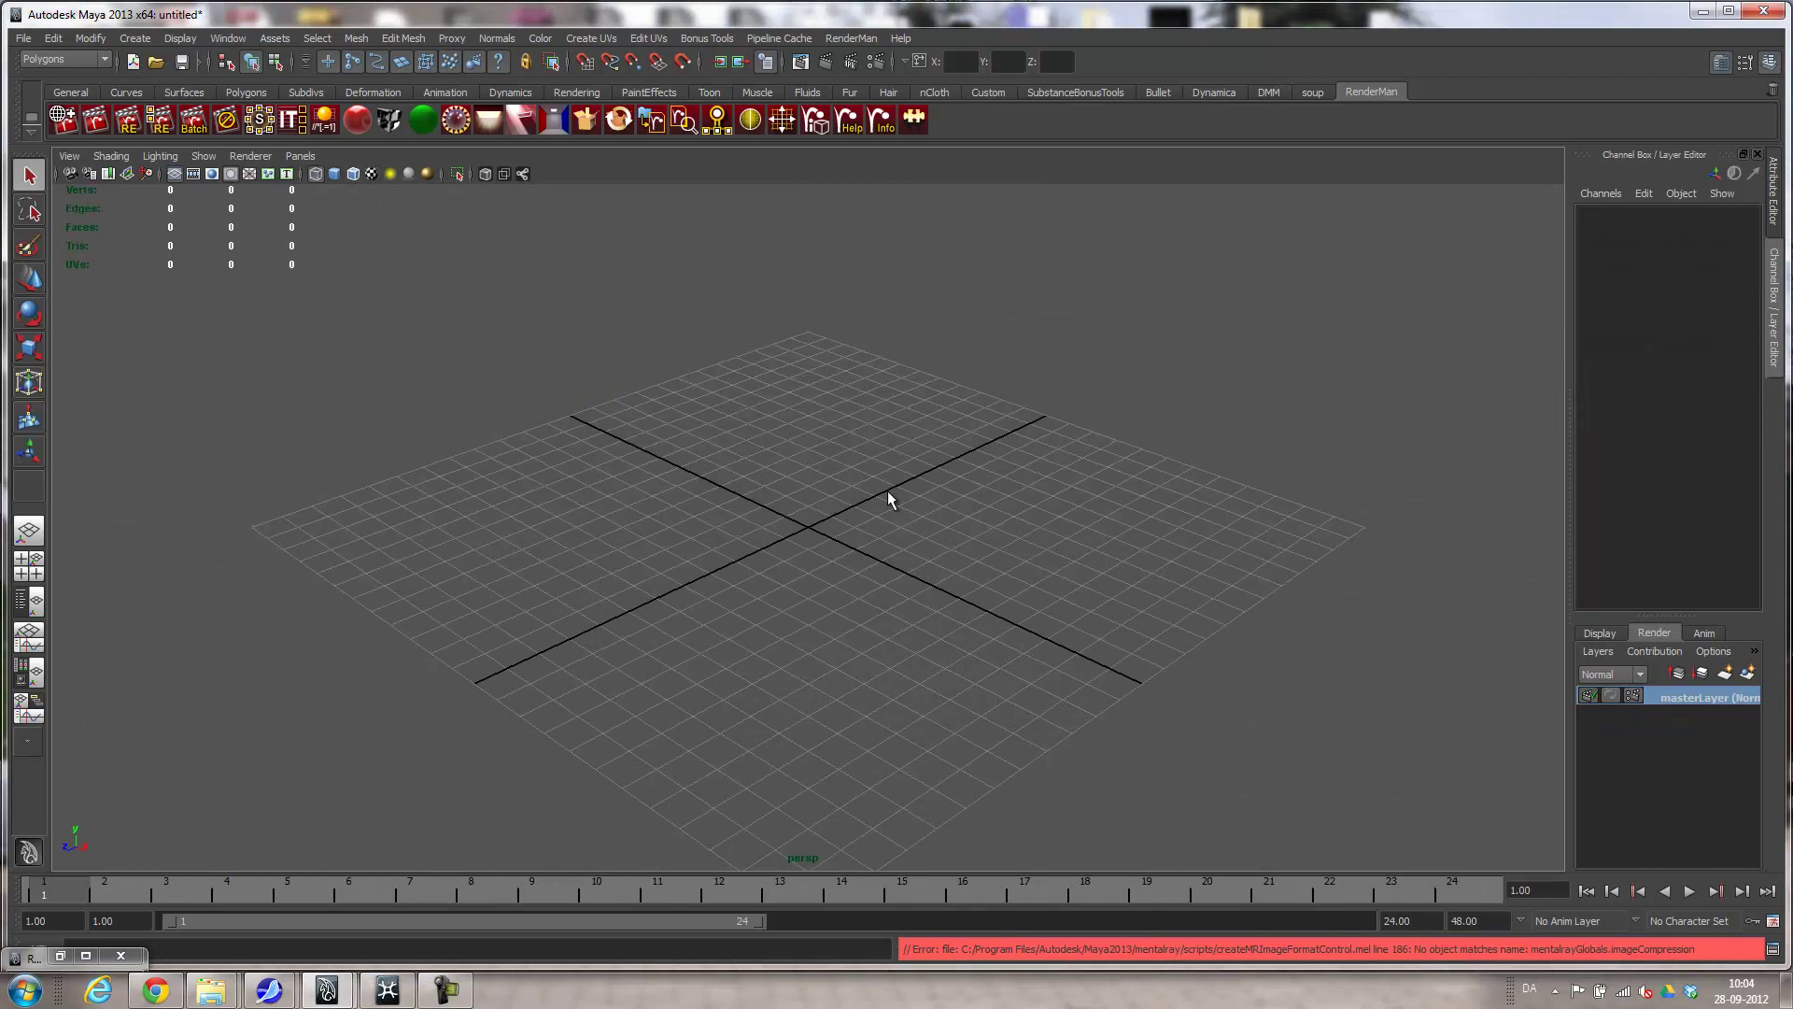
# Open Maya's online tutorials page, open Getting Started with Maya 2013 in English, and enlarge its window.
pyautogui.click(901, 38)
pyautogui.click(929, 128)
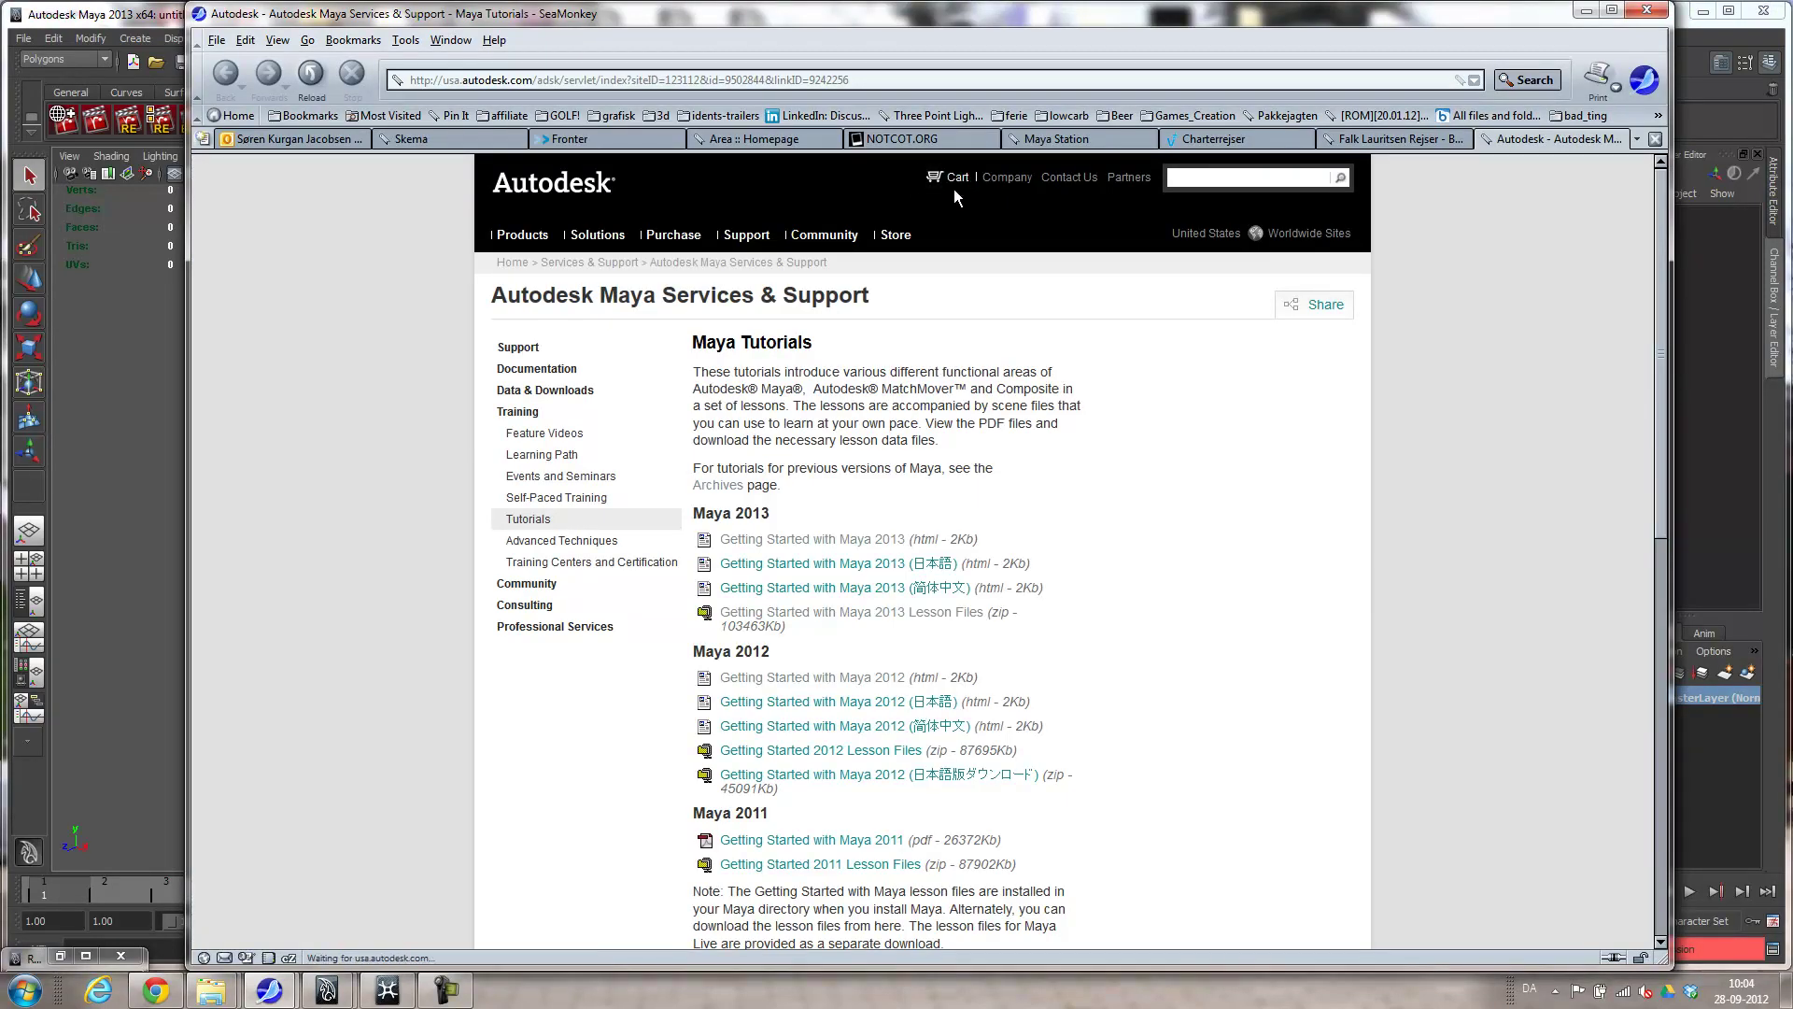
pyautogui.click(803, 540)
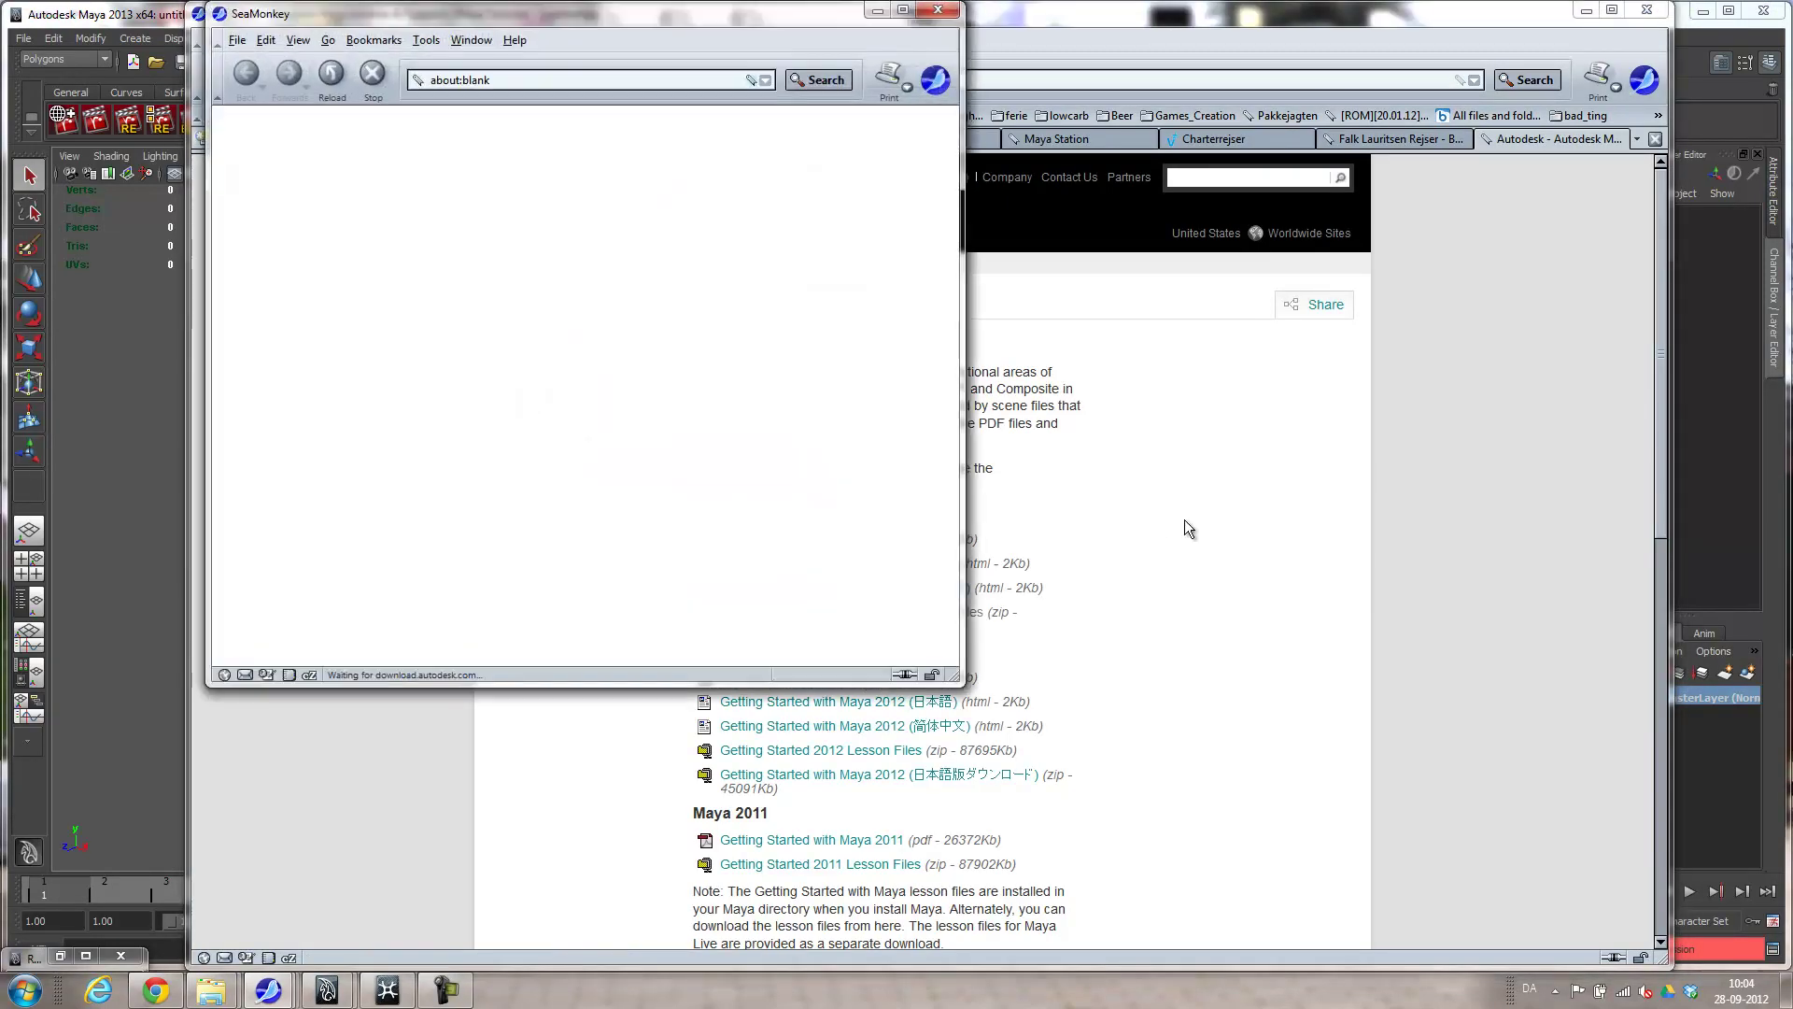
pyautogui.moveTo(951, 685); pyautogui.dragTo(1143, 876)
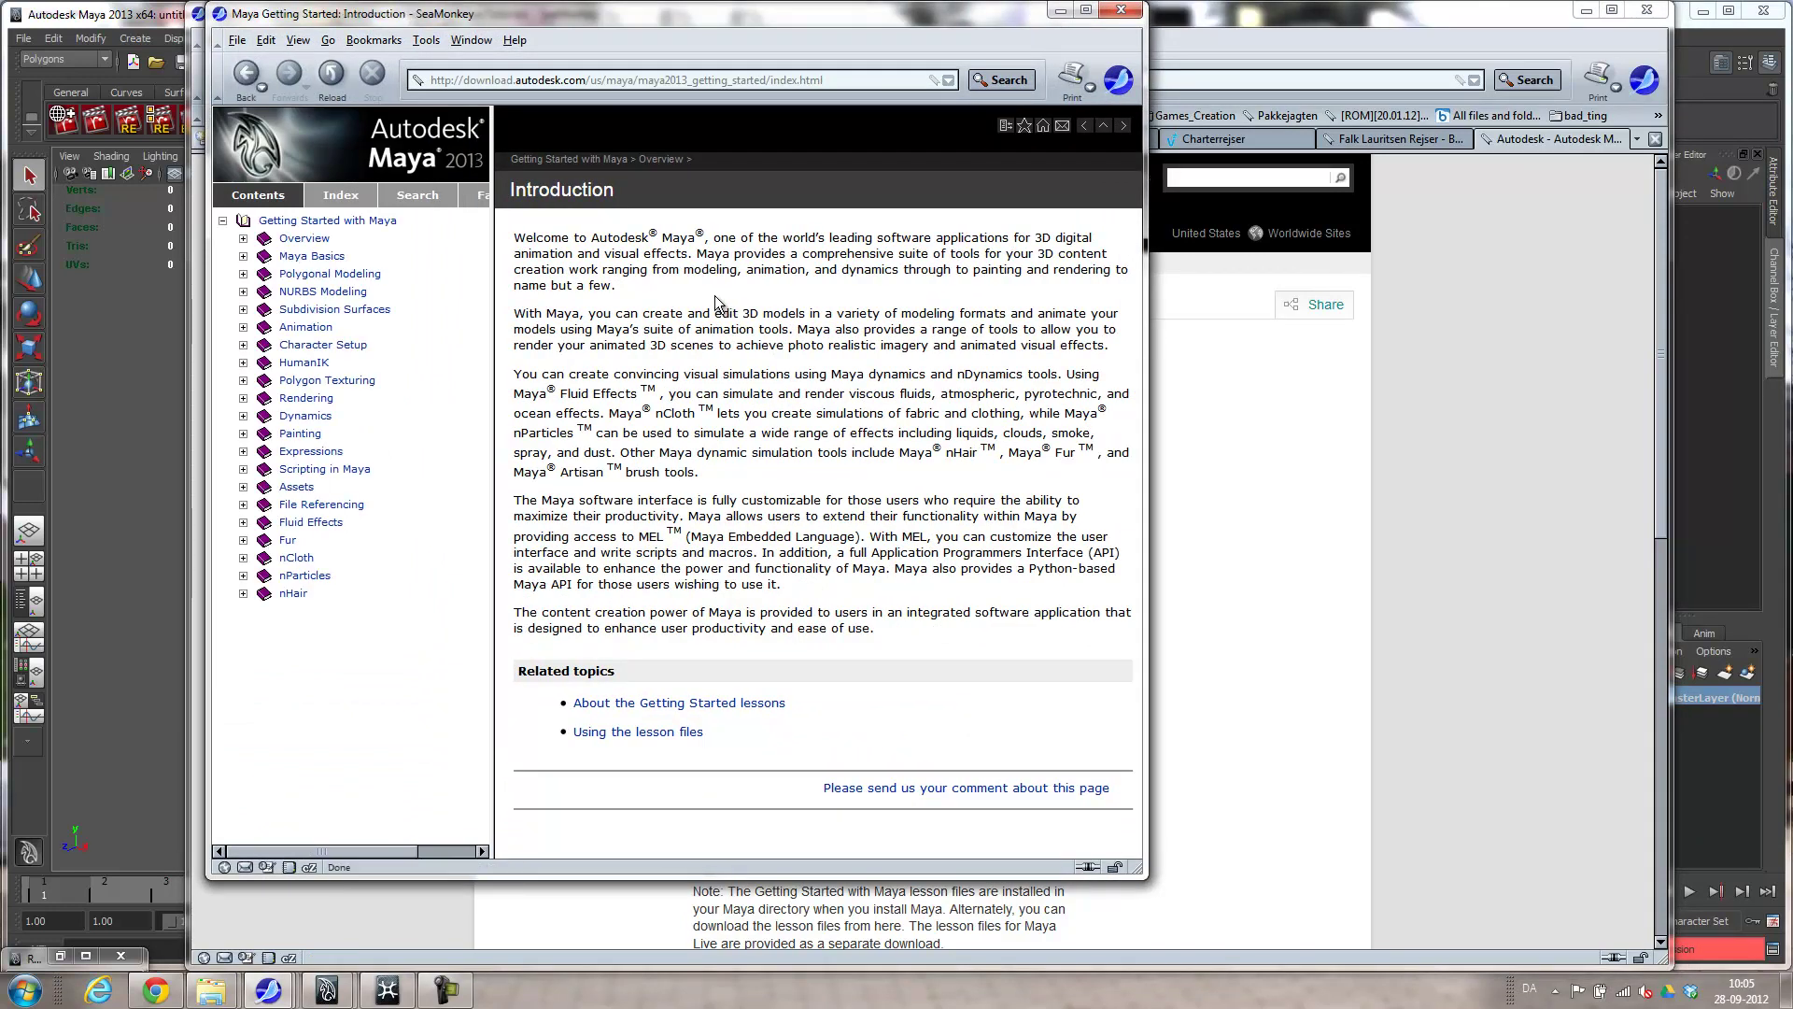
# Open the Introduction of Lesson 1: Modeling a polygonal mesh from a reference image, in the Polygonal Modeling section.
pyautogui.click(273, 277)
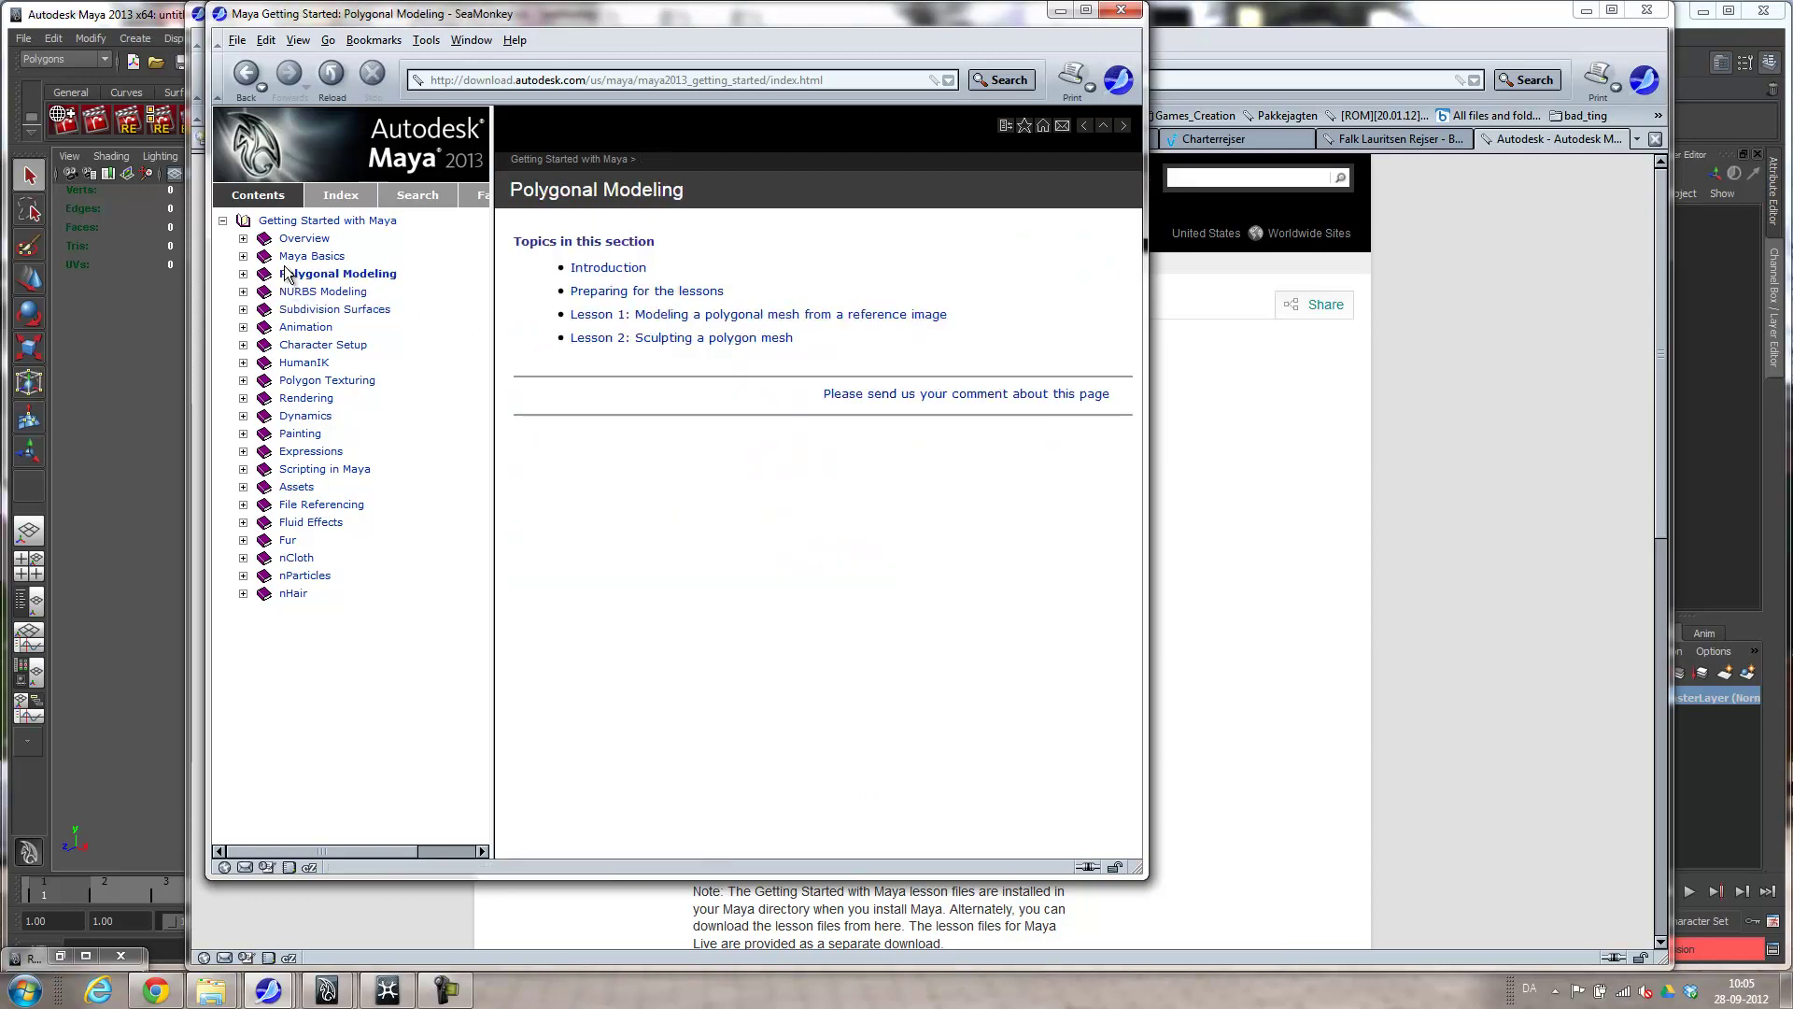
pyautogui.click(727, 314)
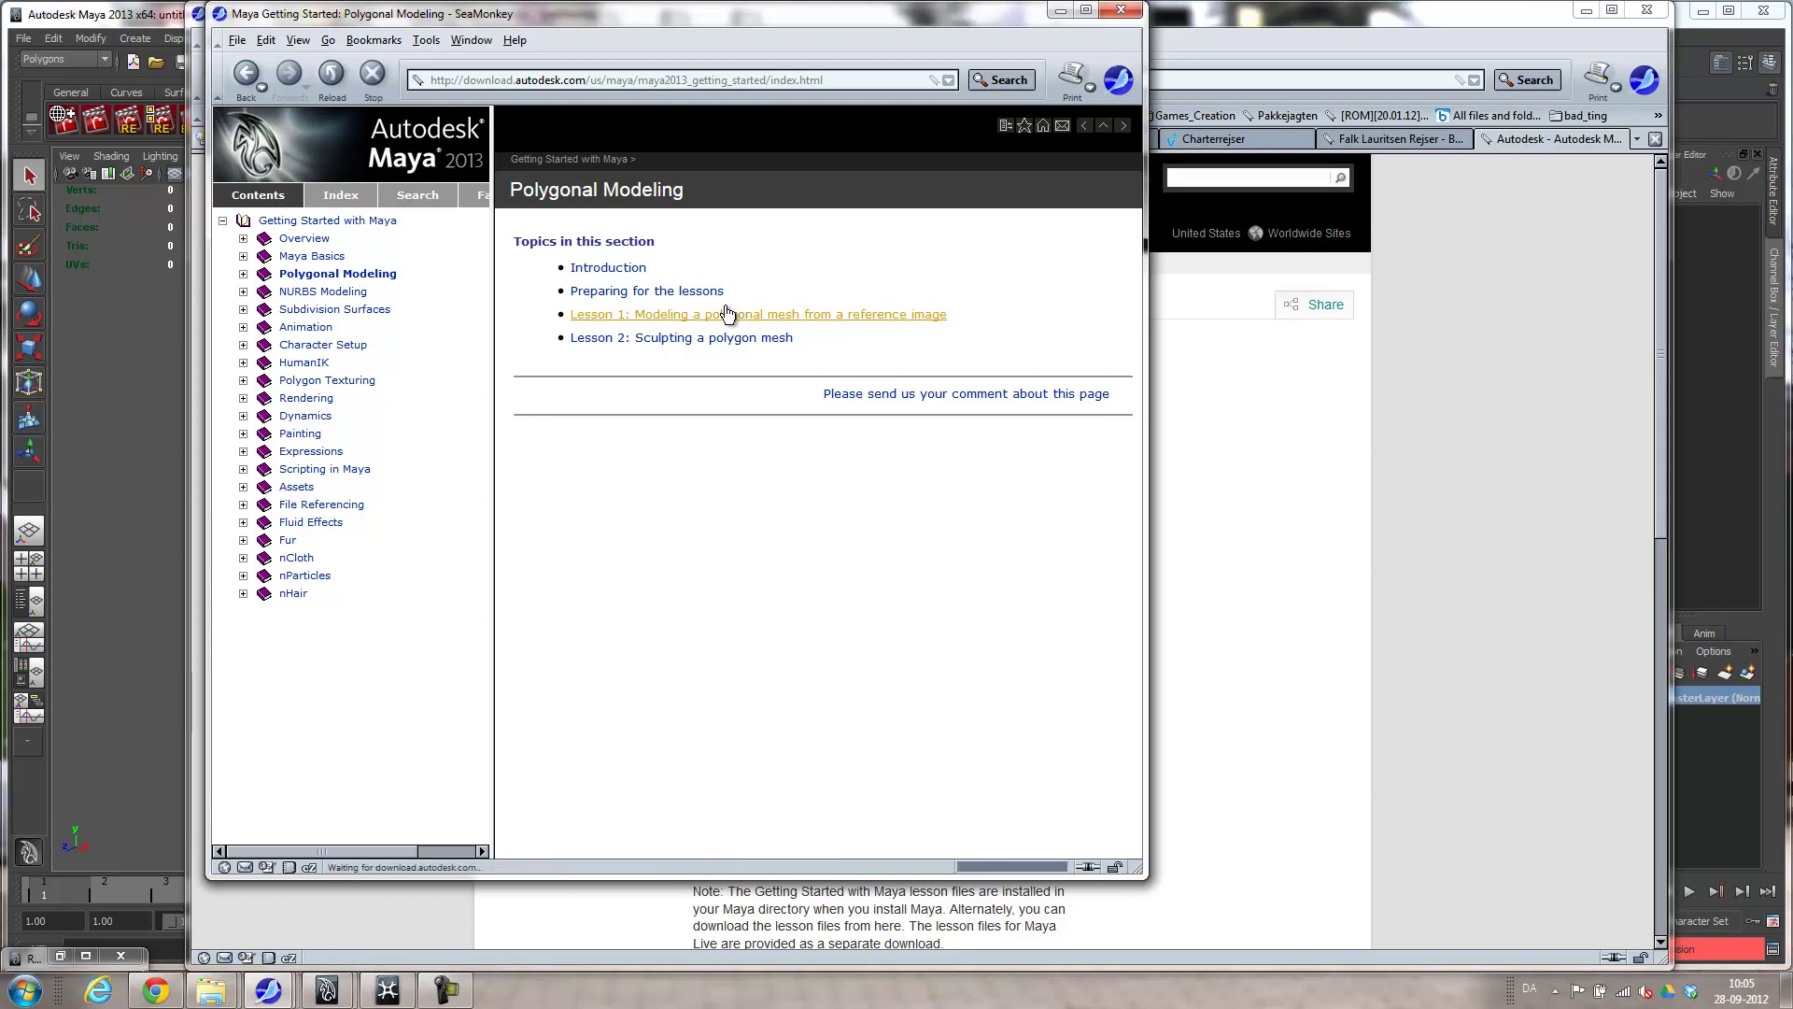
pyautogui.click(584, 272)
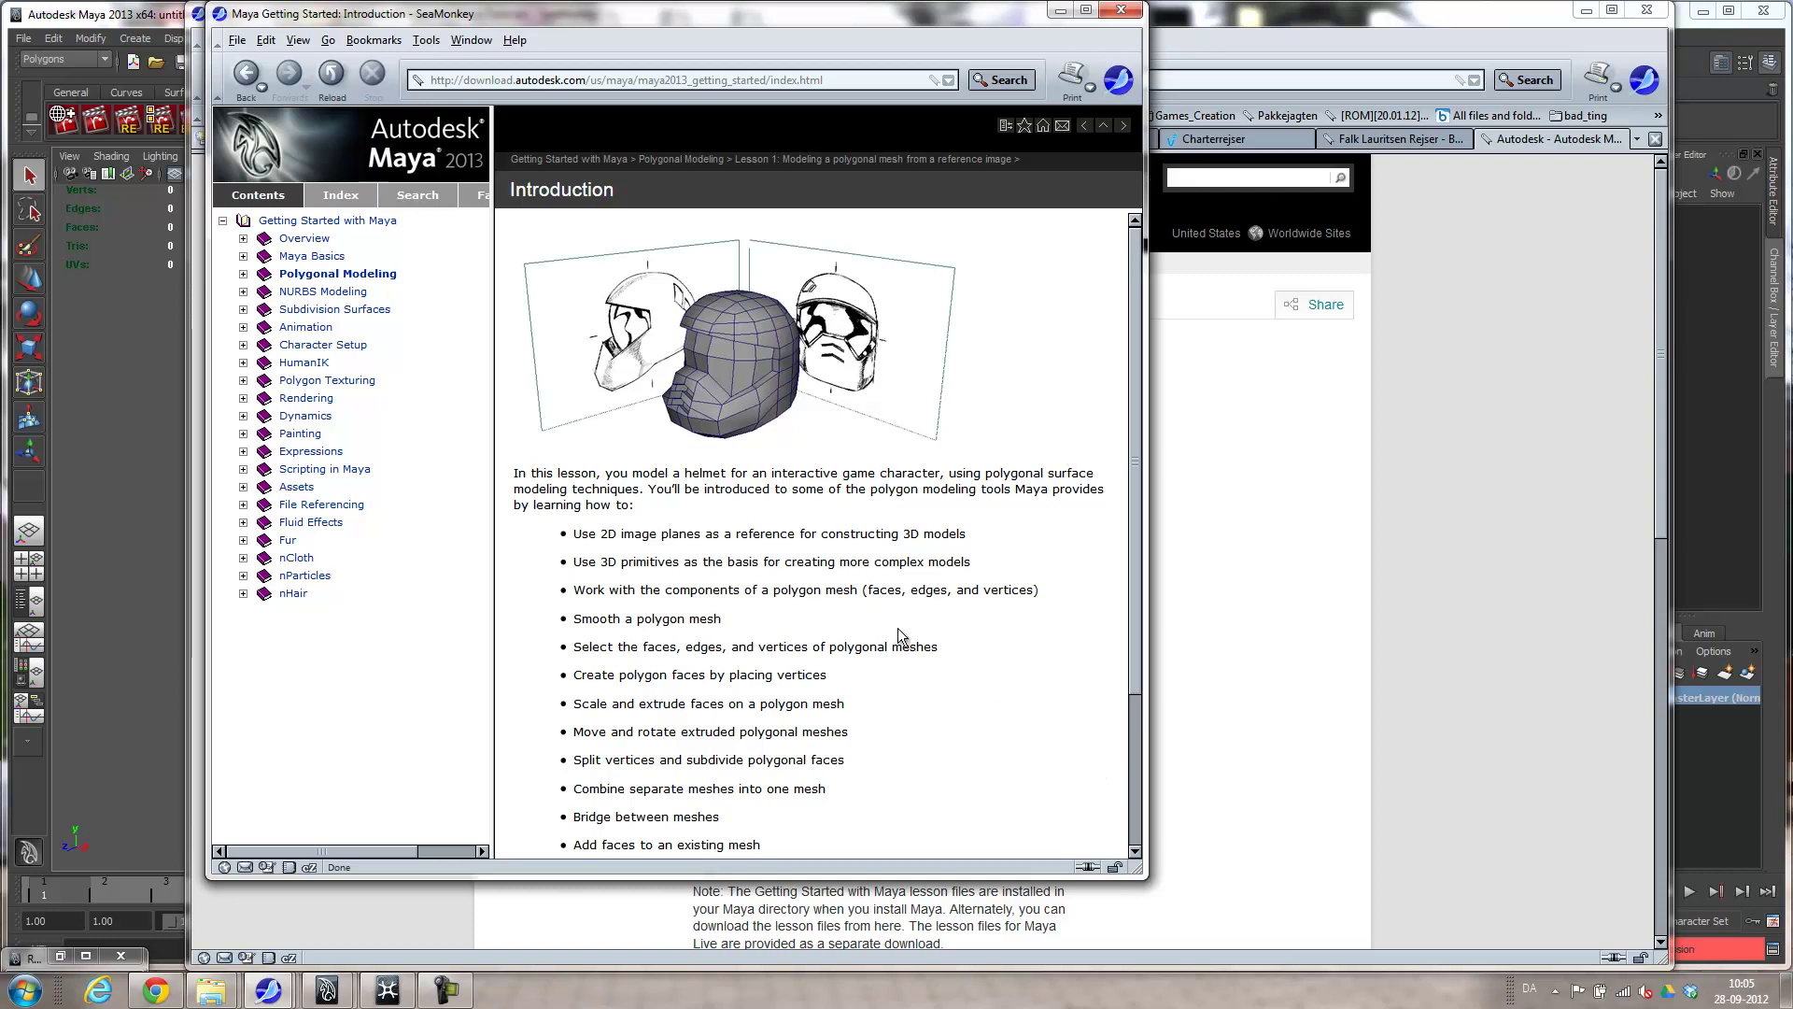
# Expand the Polygonal Modeling contents down to the Lesson 1 topics and look through the helmet lesson's introduction.
pyautogui.click(243, 277)
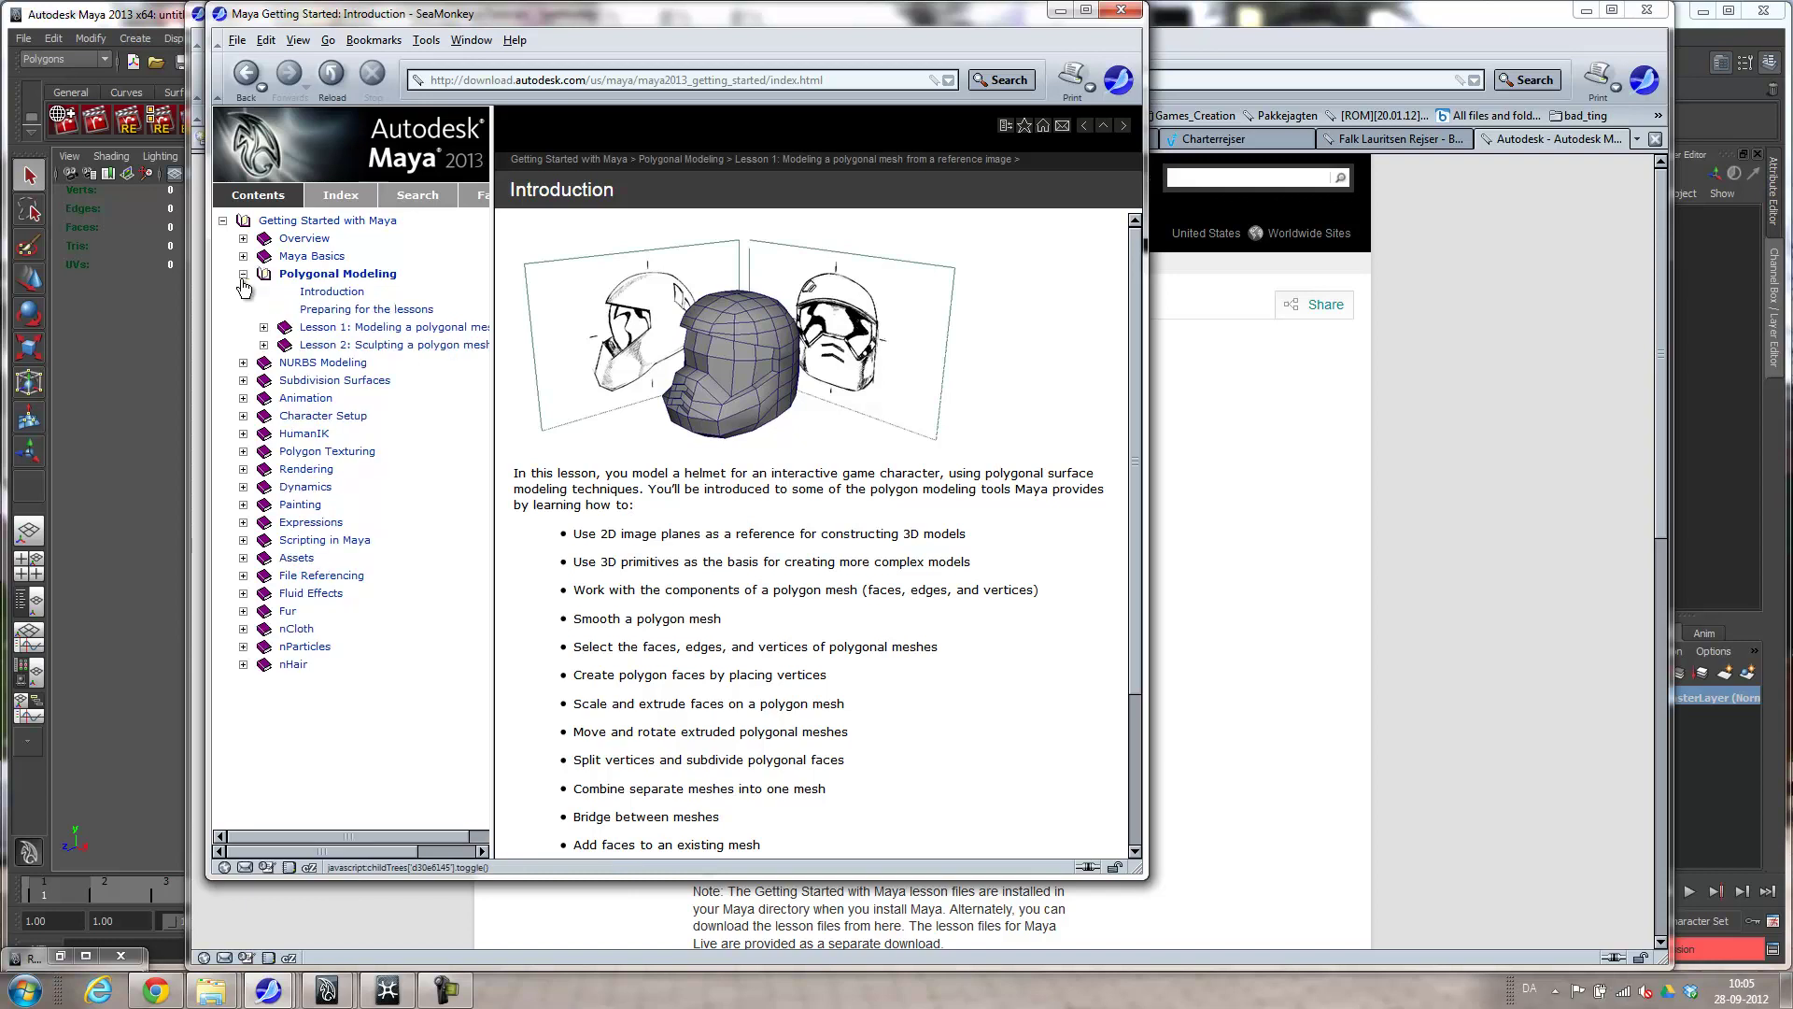
pyautogui.click(263, 328)
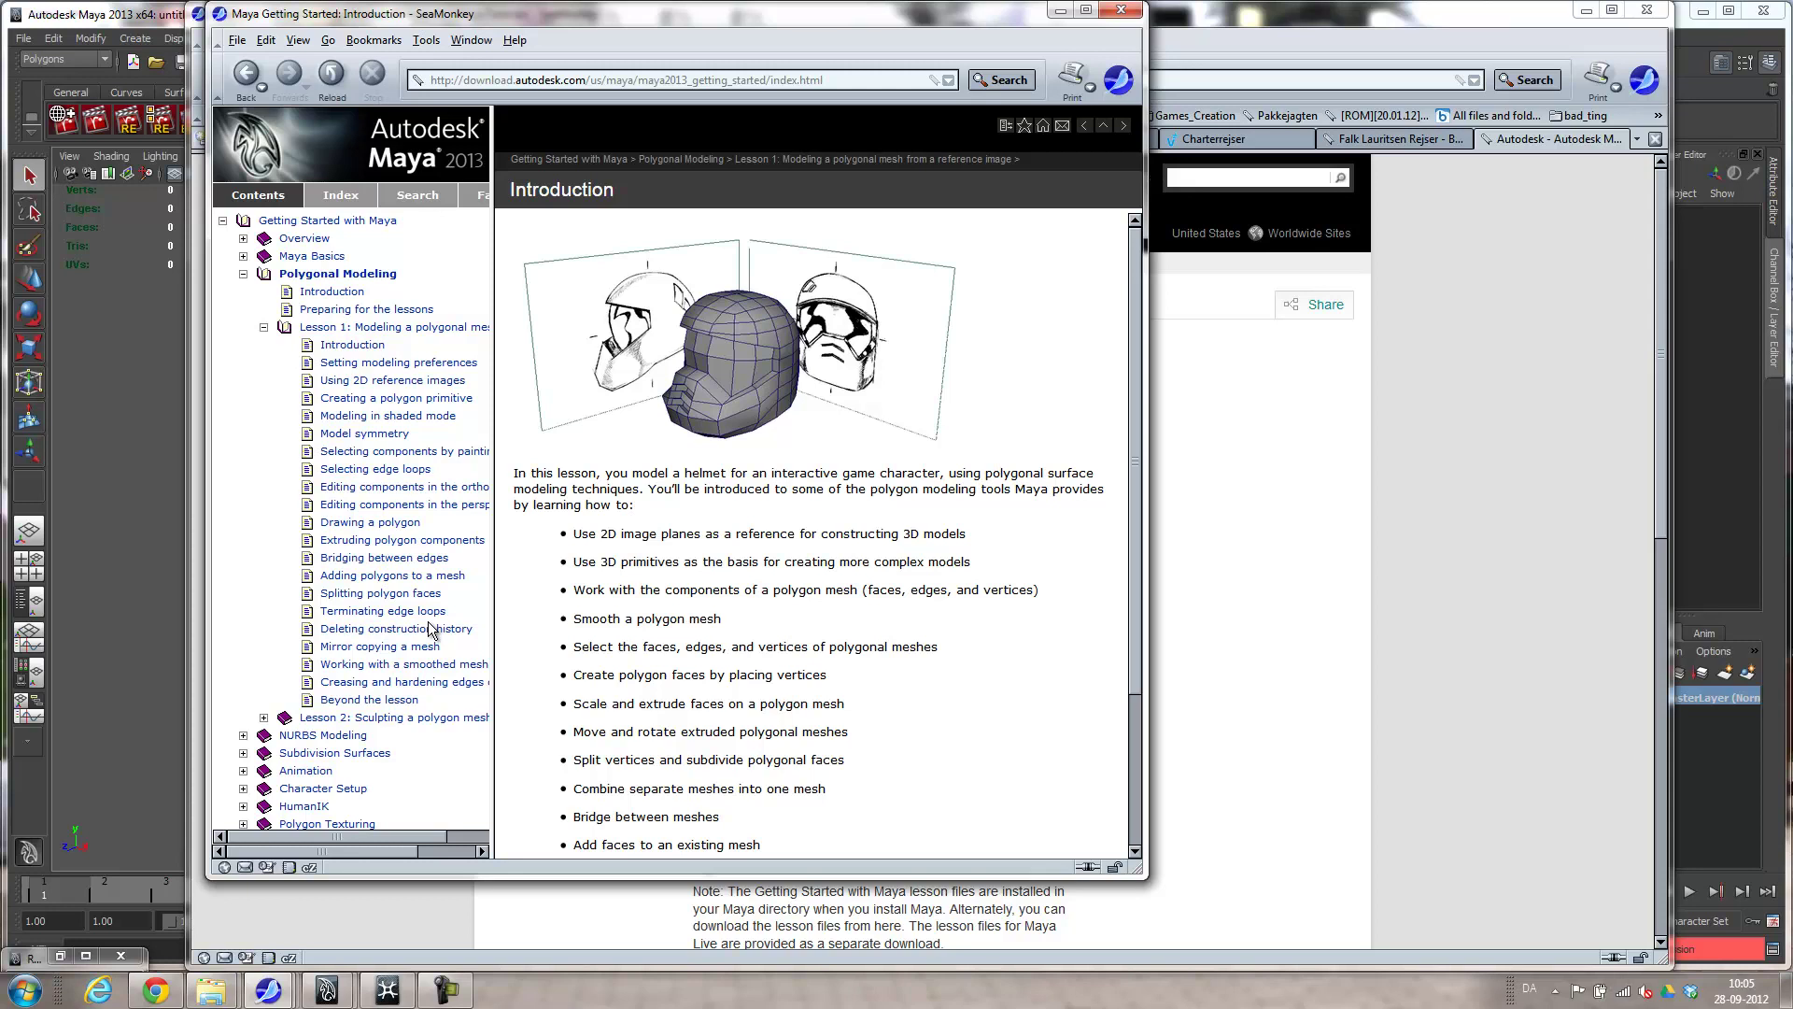
pyautogui.scroll(-1, 614, 662)
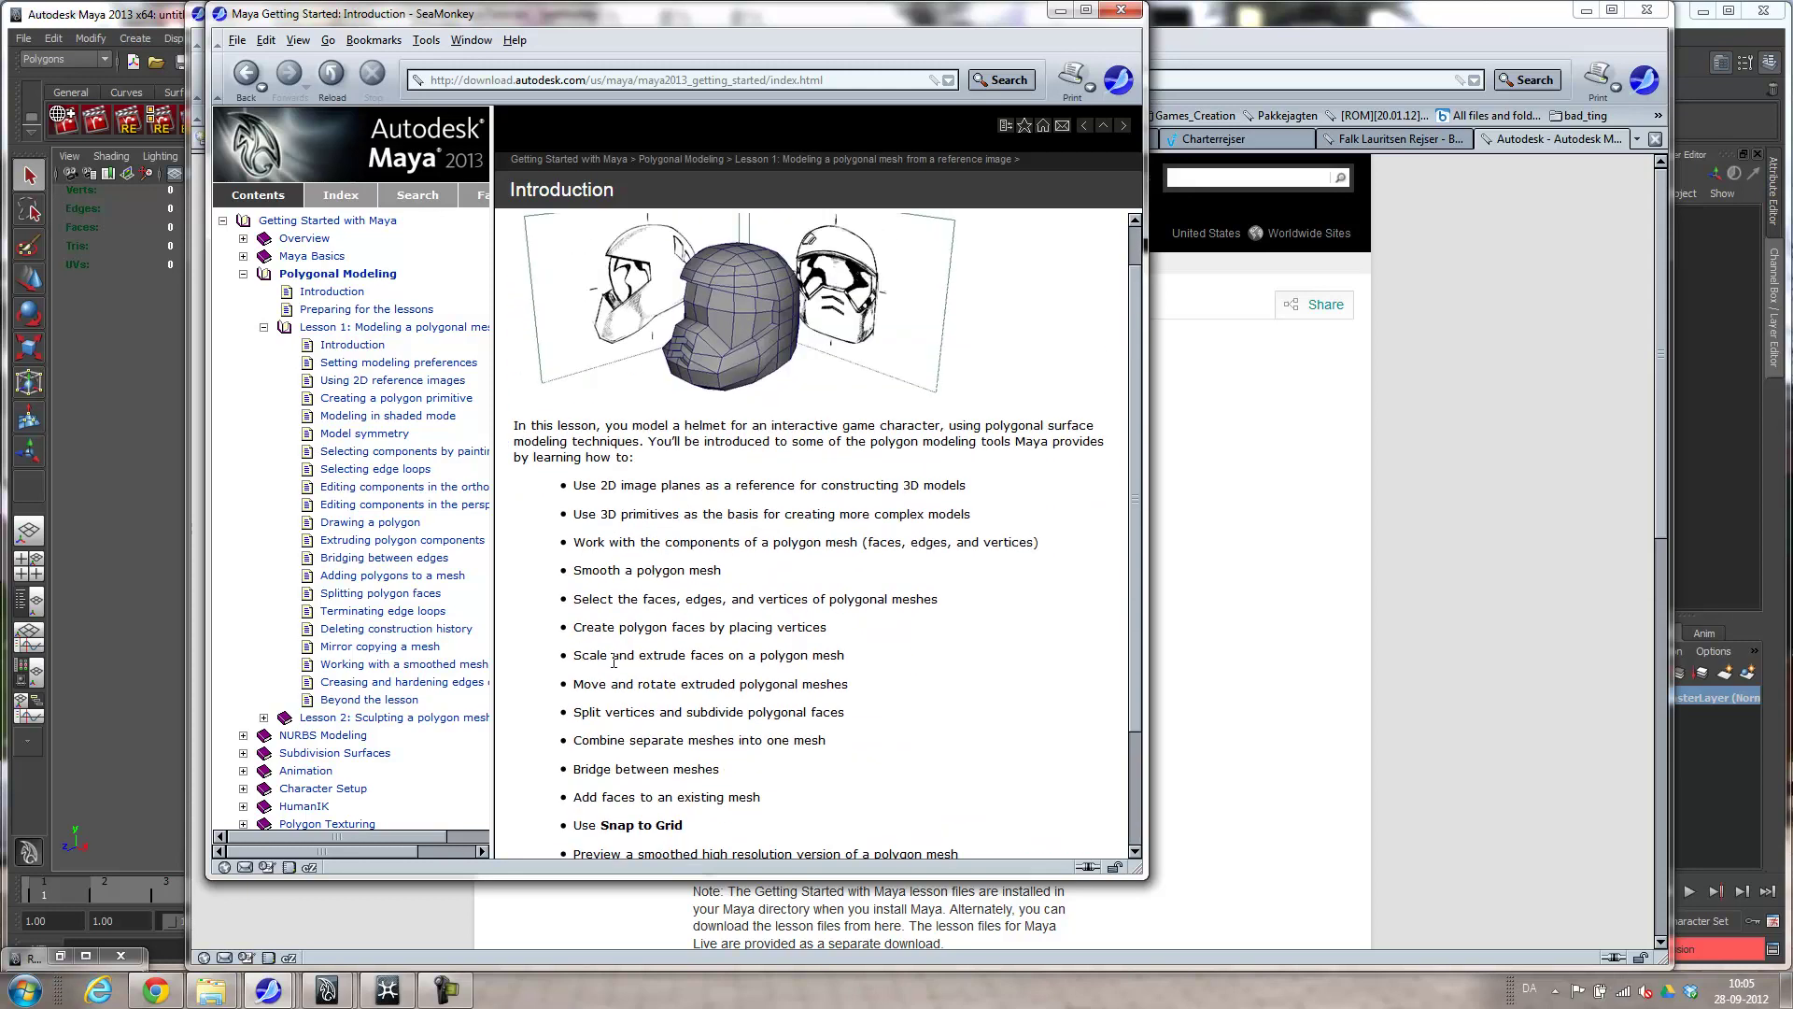
pyautogui.scroll(1, 614, 662)
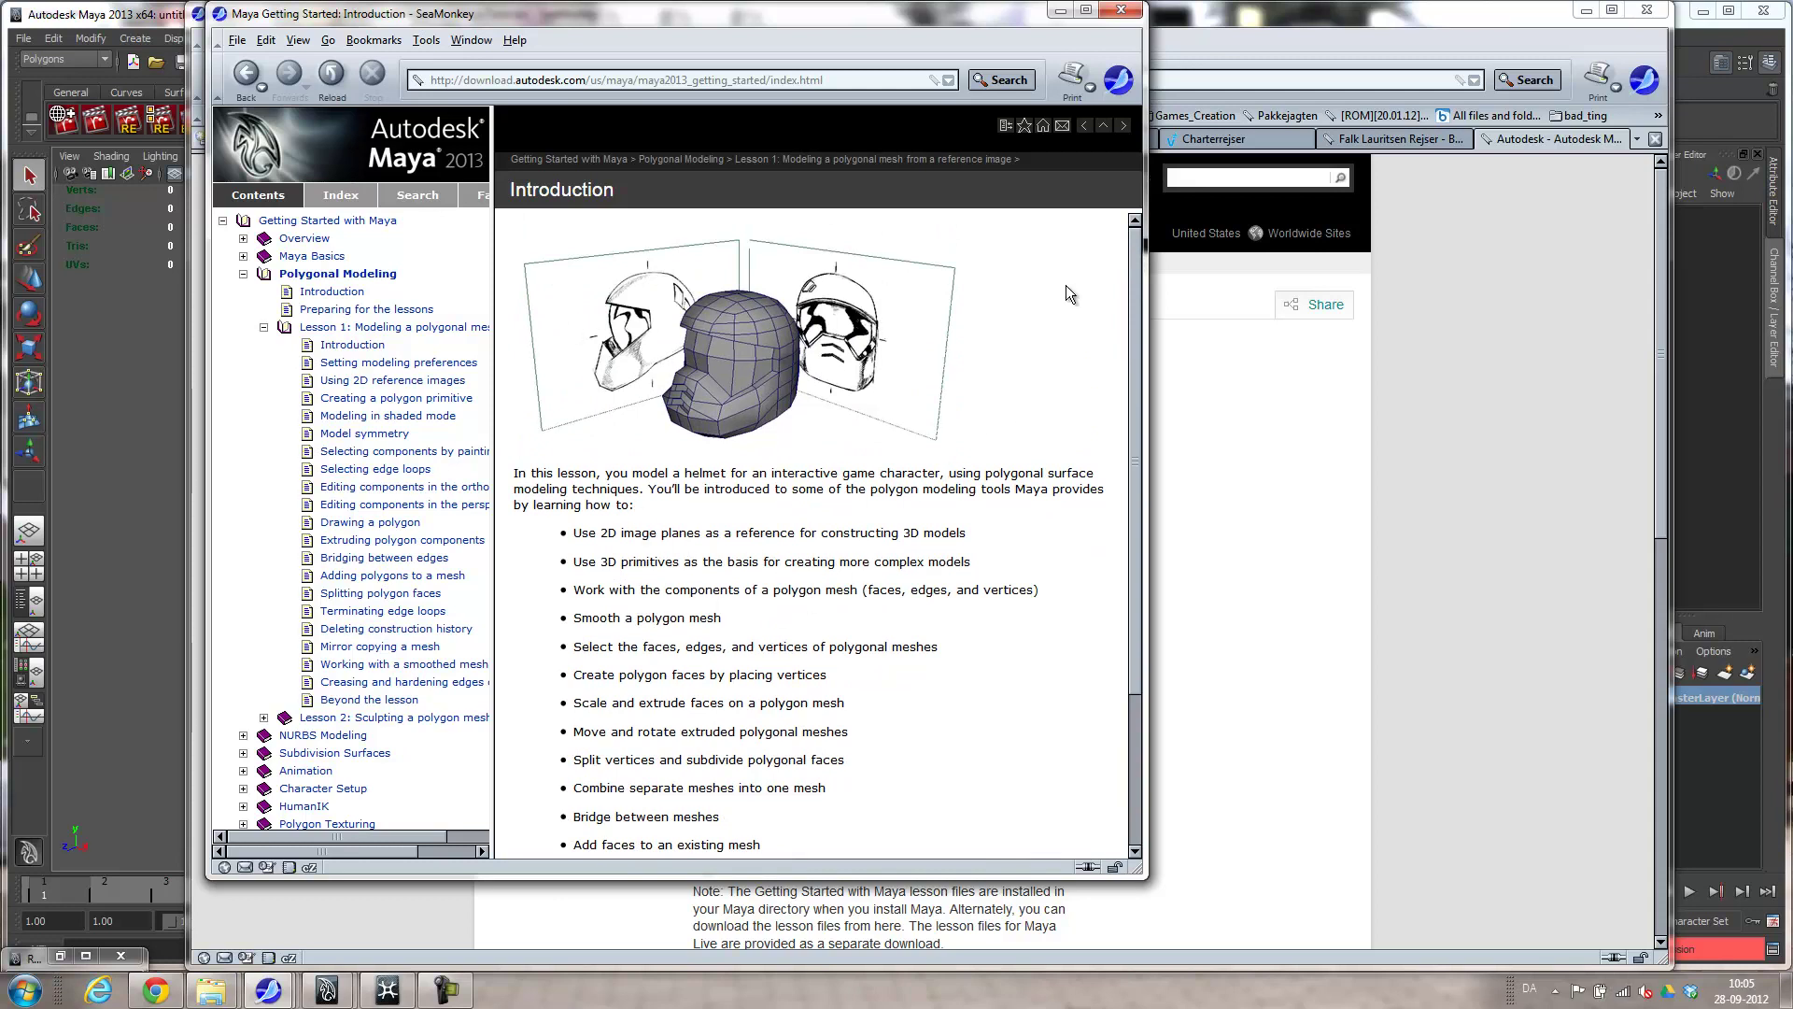
# Minimize both browser windows and return to the empty perspective view in Maya.
pyautogui.click(1059, 11)
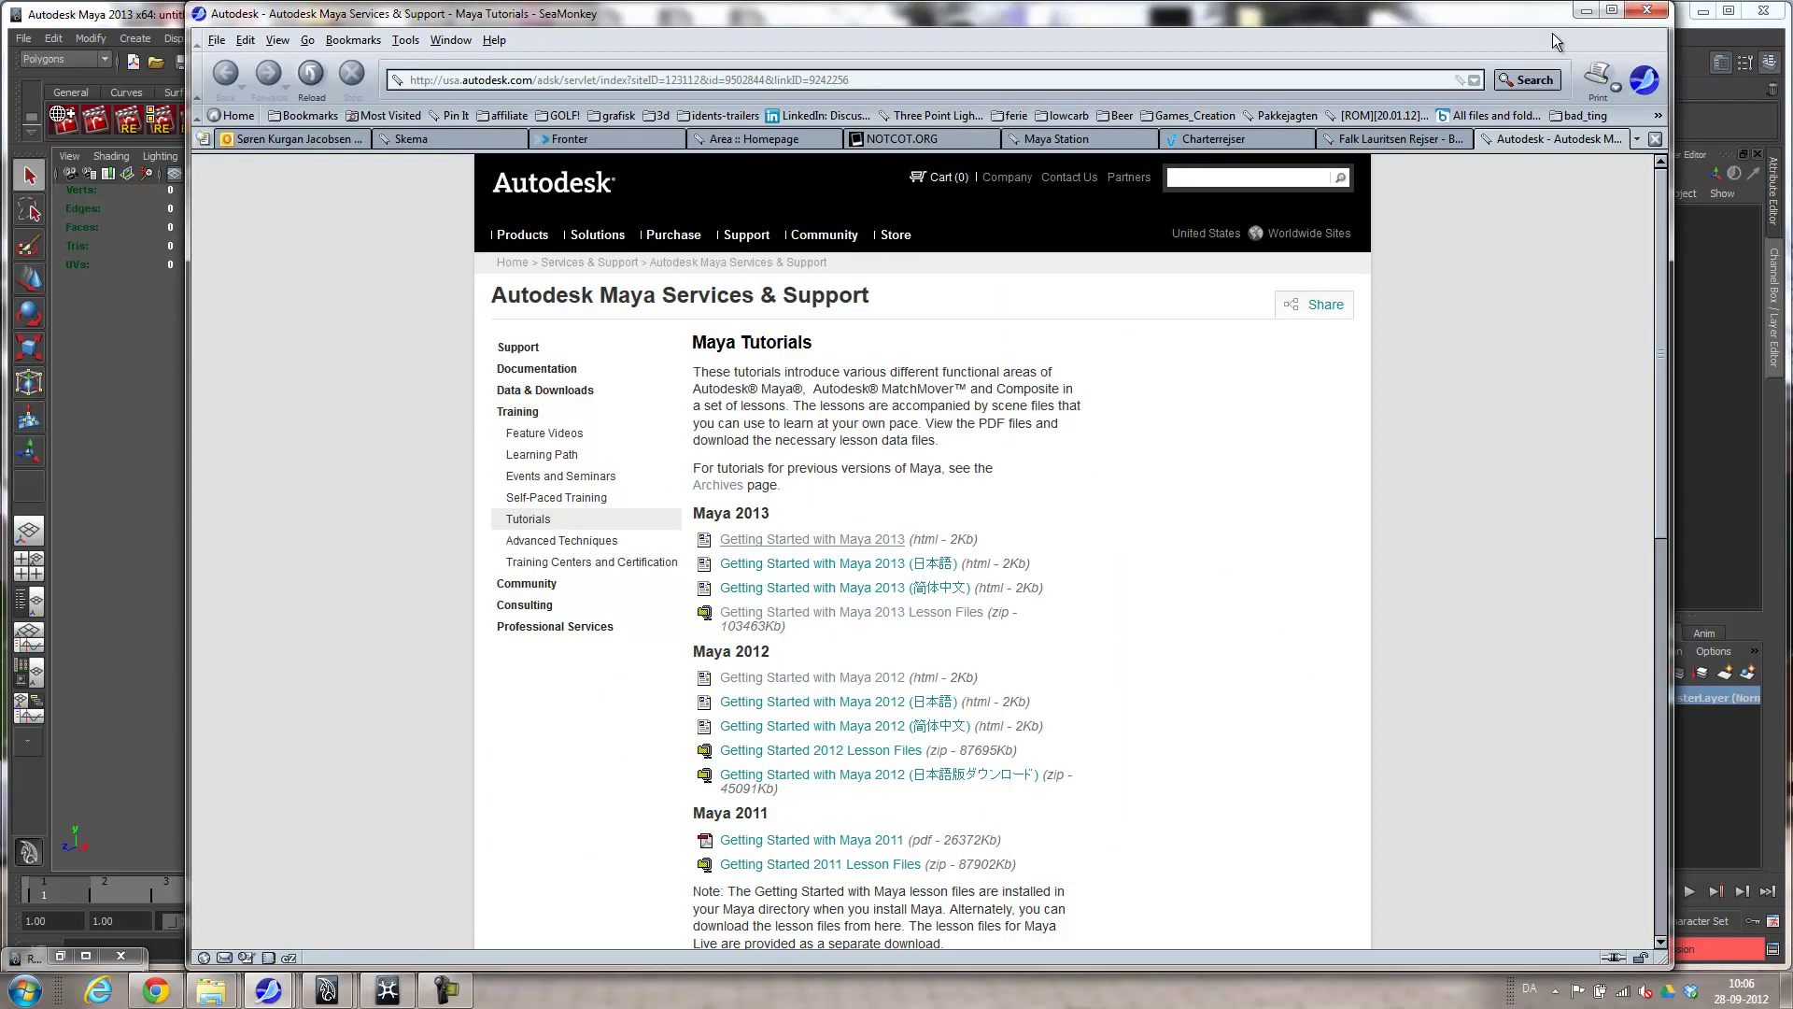
pyautogui.click(1584, 10)
pyautogui.keyDown('alt'); pyautogui.moveTo(812, 441); pyautogui.dragTo(514, 321); pyautogui.keyUp('alt')
pyautogui.scroll(-3, 514, 310)
pyautogui.keyDown('alt'); pyautogui.moveTo(635, 384); pyautogui.dragTo(641, 367); pyautogui.keyUp('alt')
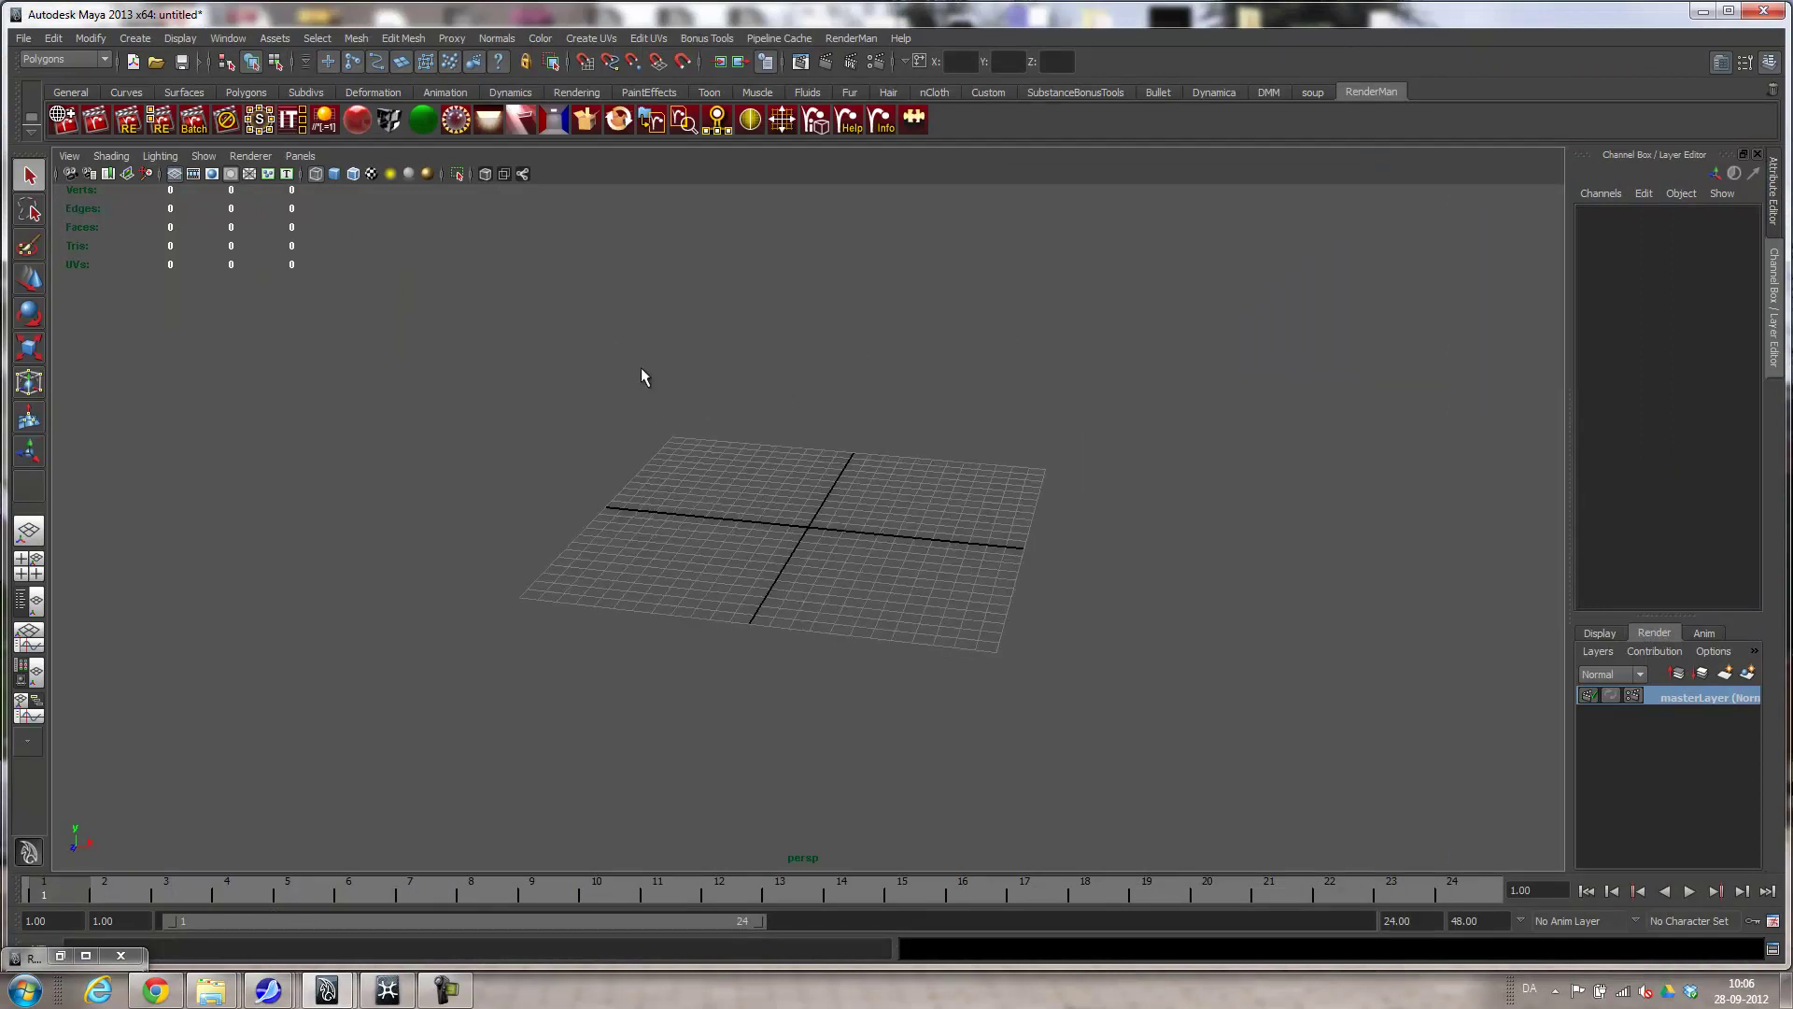
# Switch to Windows Explorer and look through the UNDERVISNING-materialer folder on drive D:.
pyautogui.press('super+e')
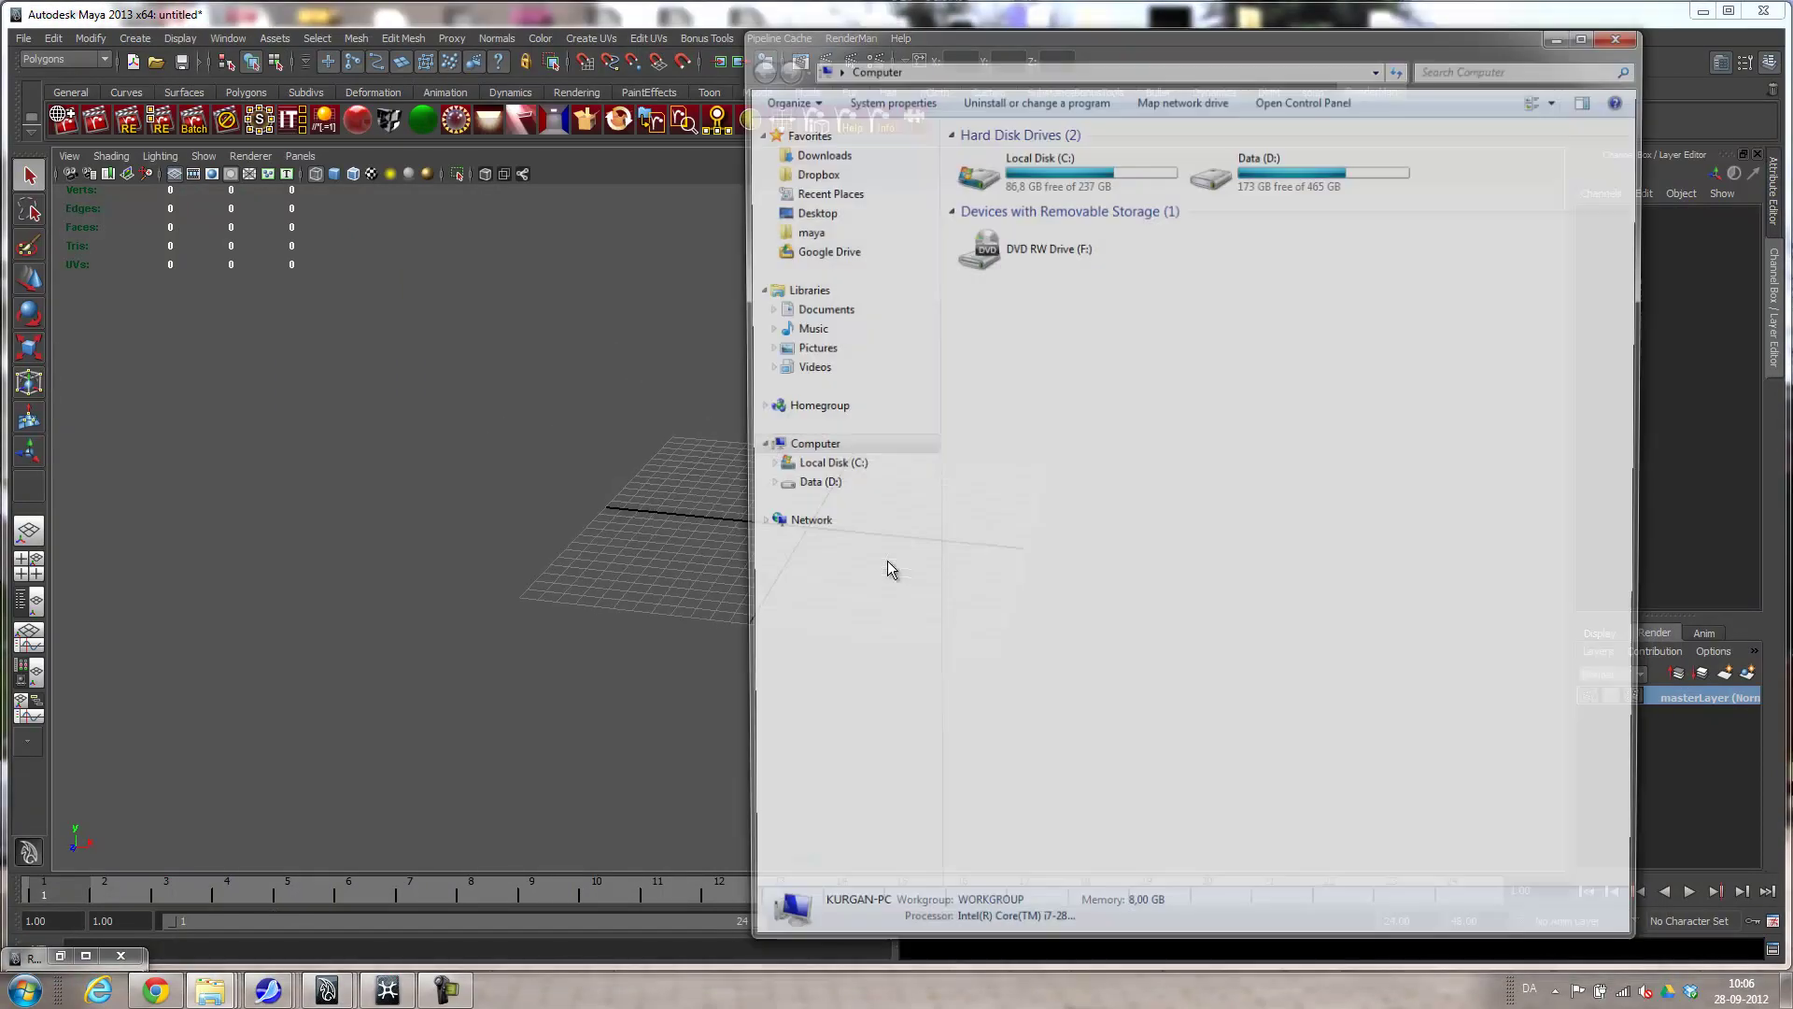
pyautogui.doubleClick(1280, 172)
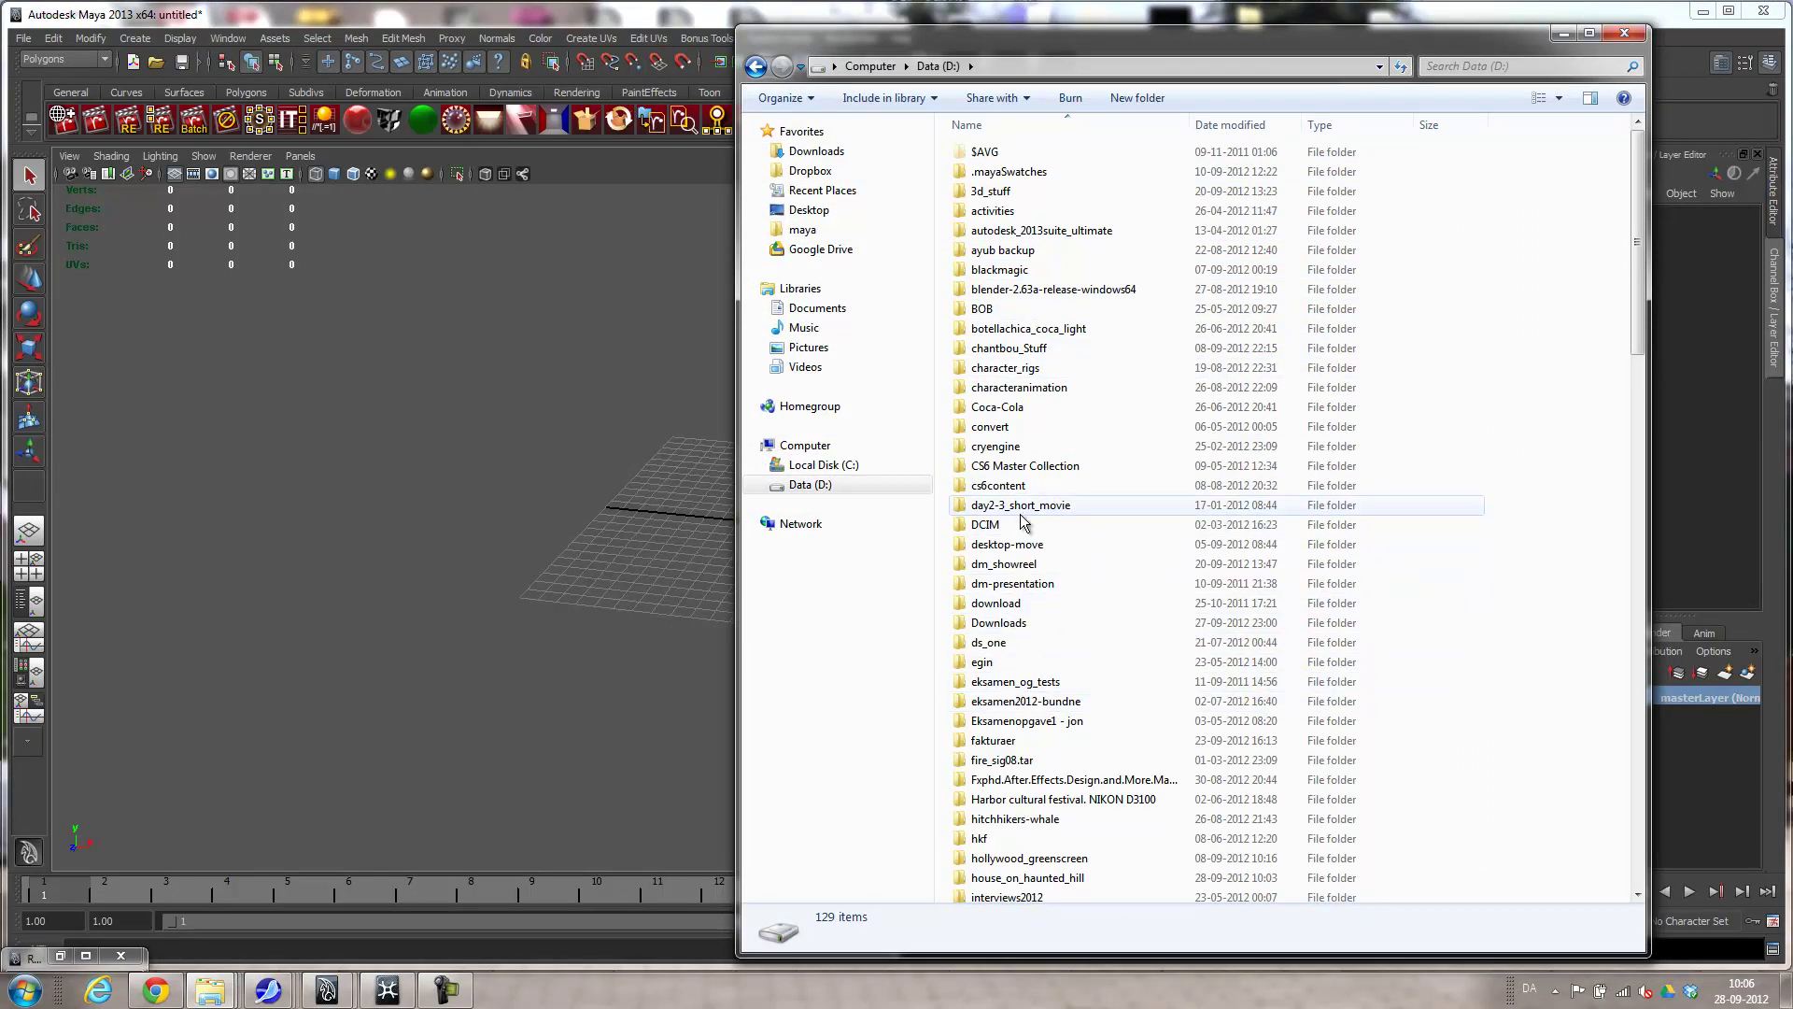
pyautogui.scroll(-5, 1085, 480)
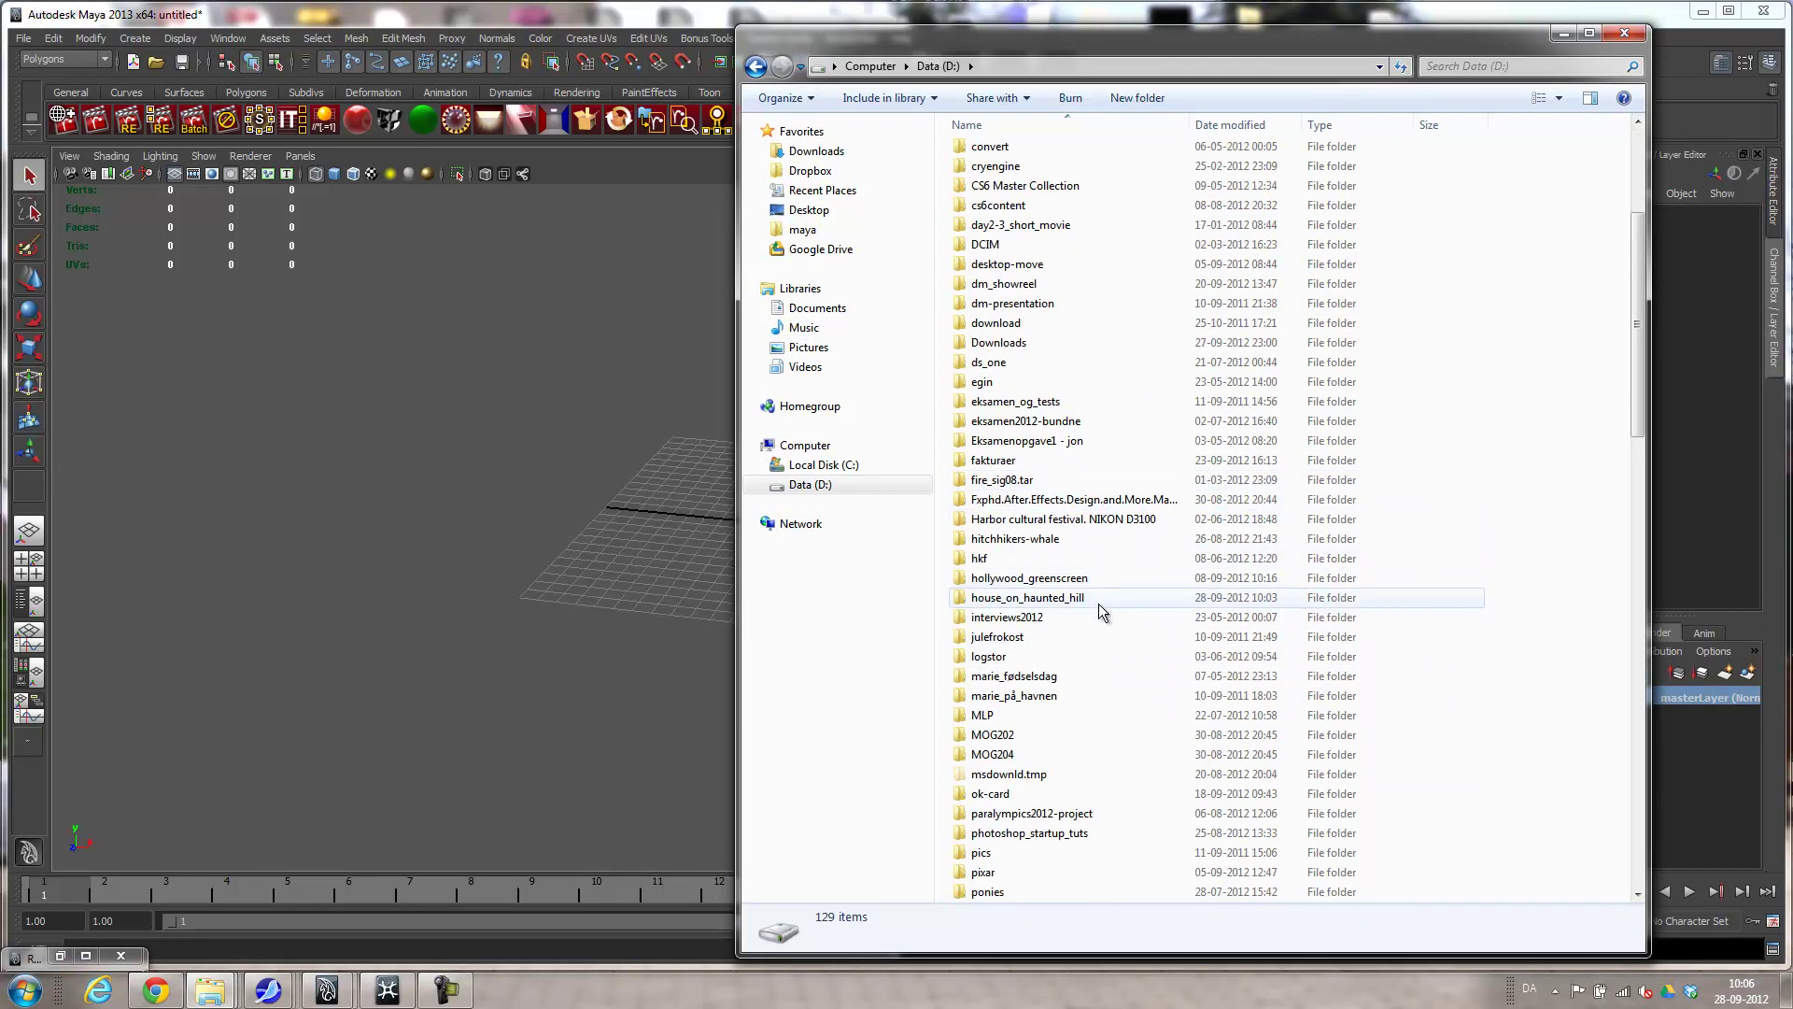
pyautogui.scroll(-8, 1098, 603)
pyautogui.click(1053, 639)
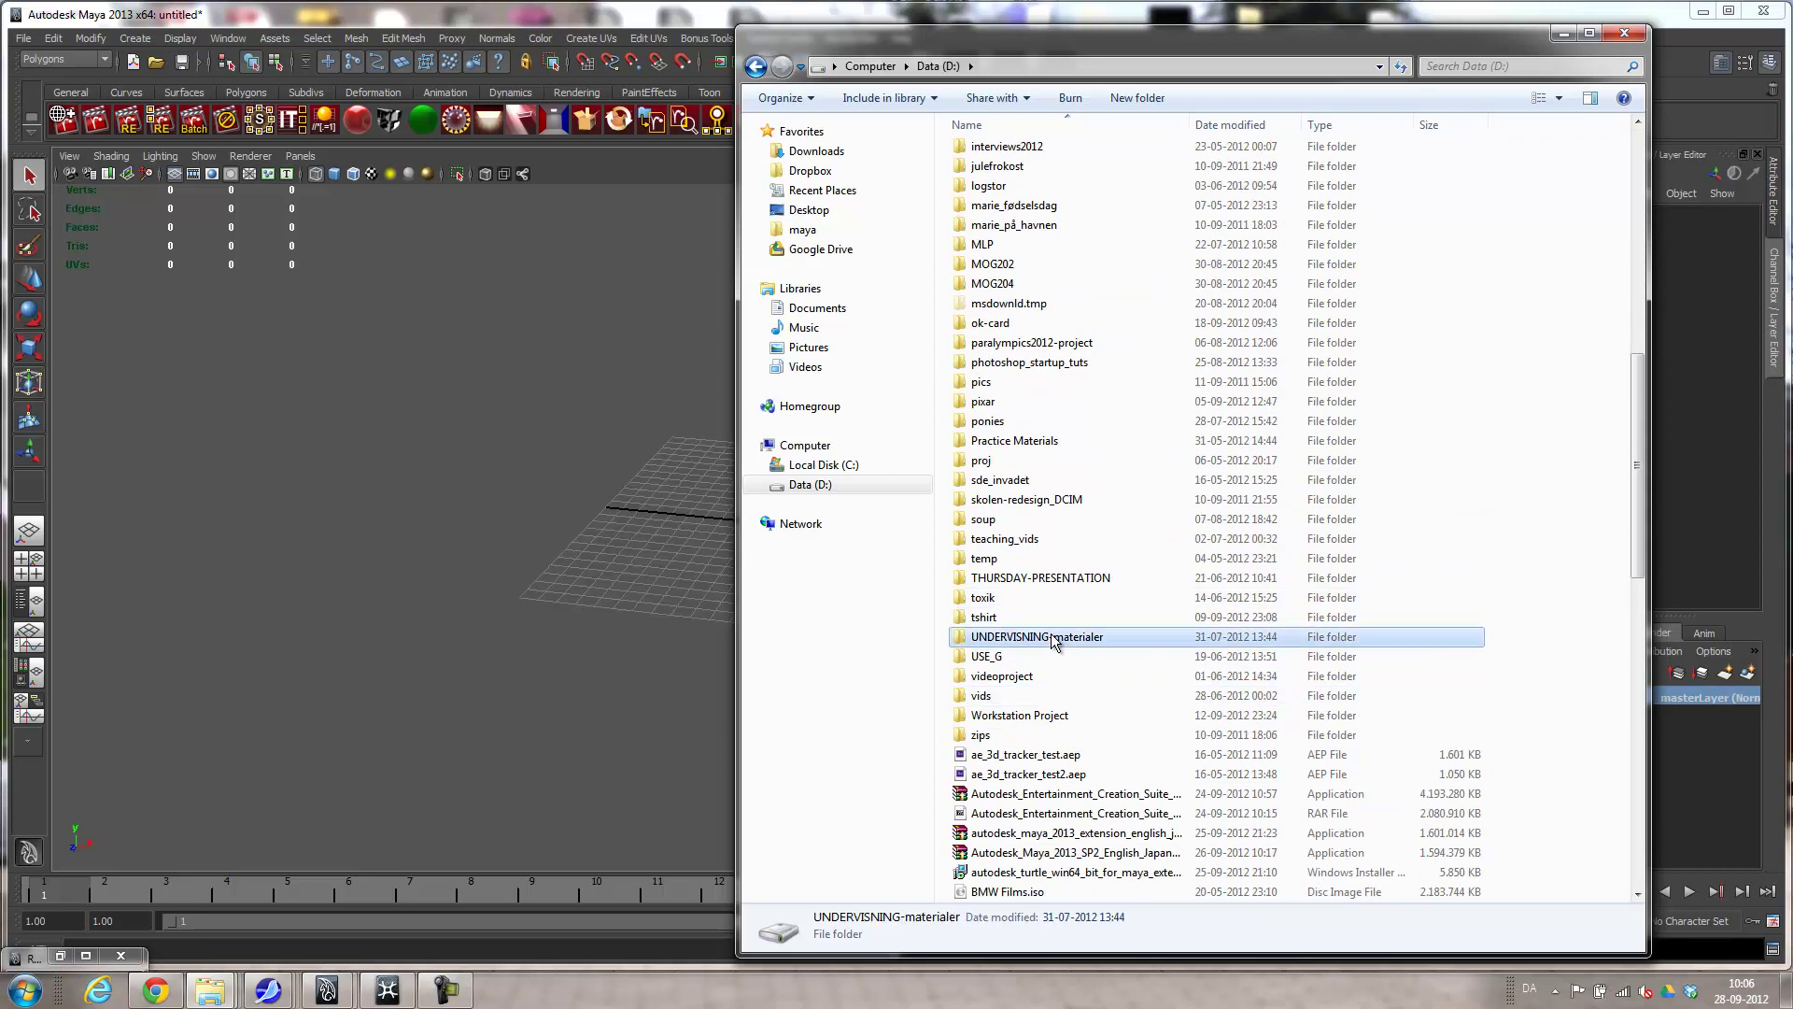
pyautogui.doubleClick(1053, 639)
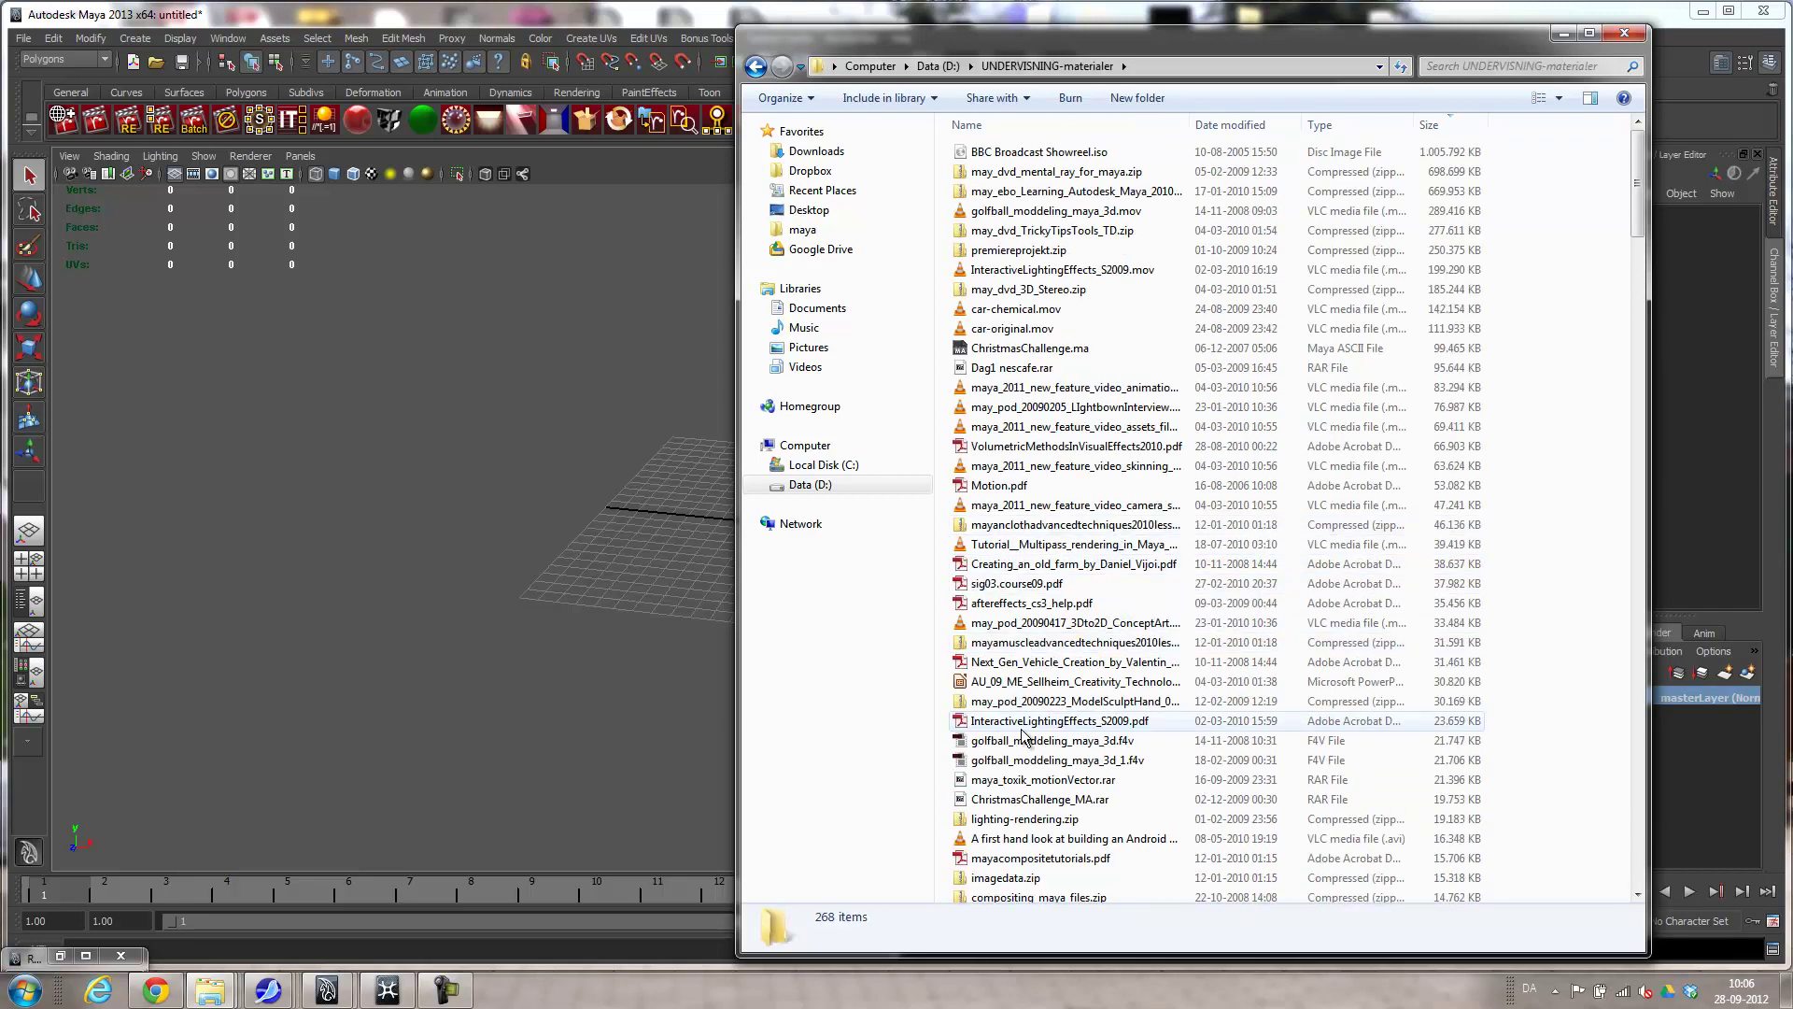
pyautogui.scroll(-20, 1016, 754)
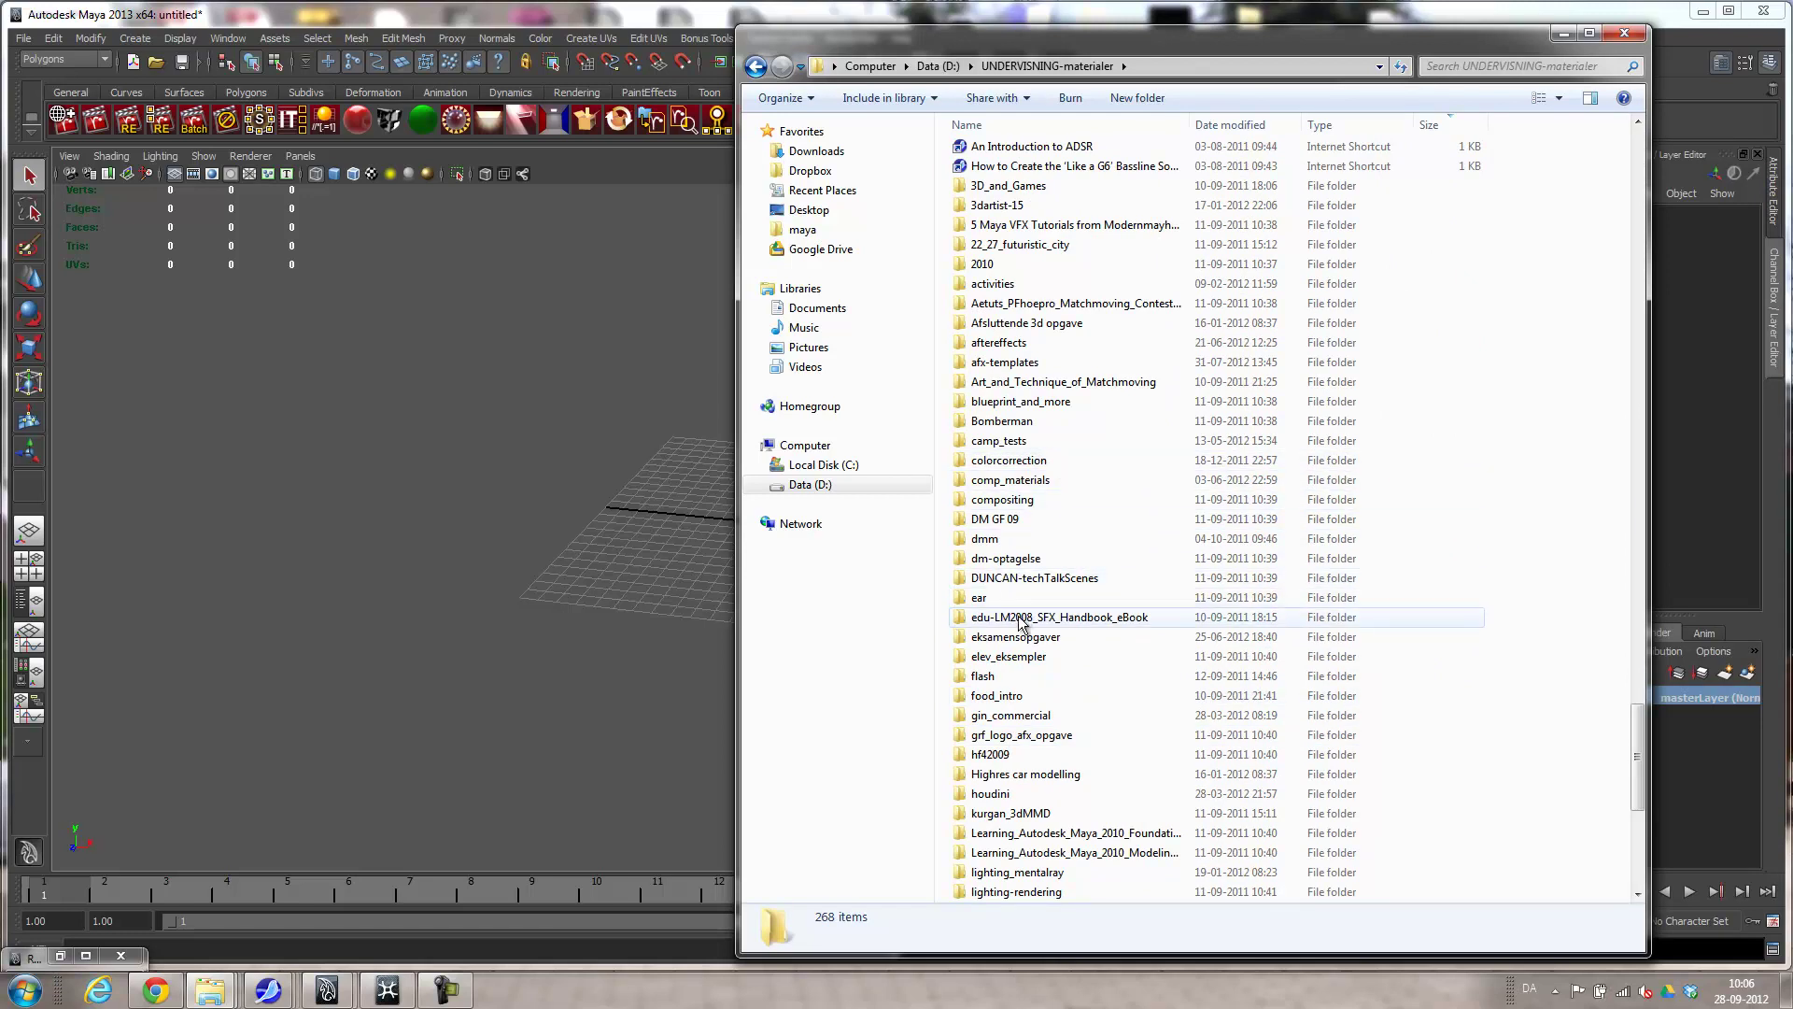
pyautogui.scroll(-6, 1046, 796)
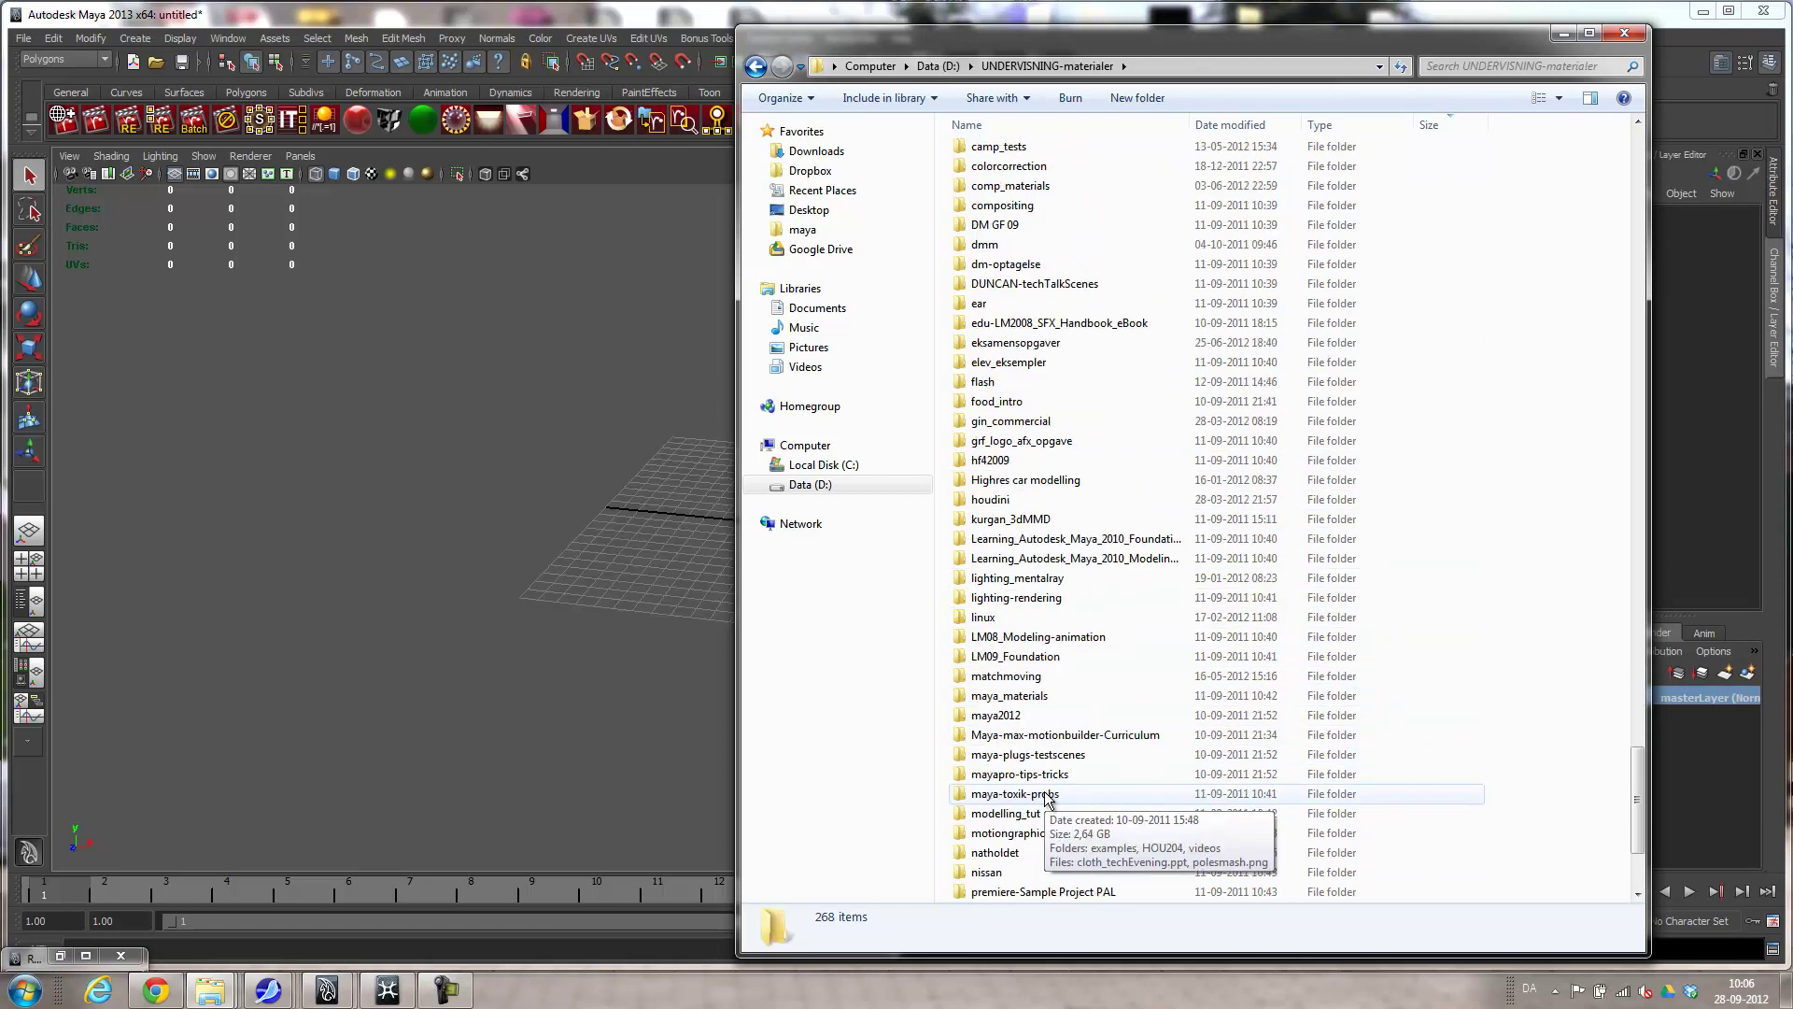
pyautogui.scroll(20, 1039, 792)
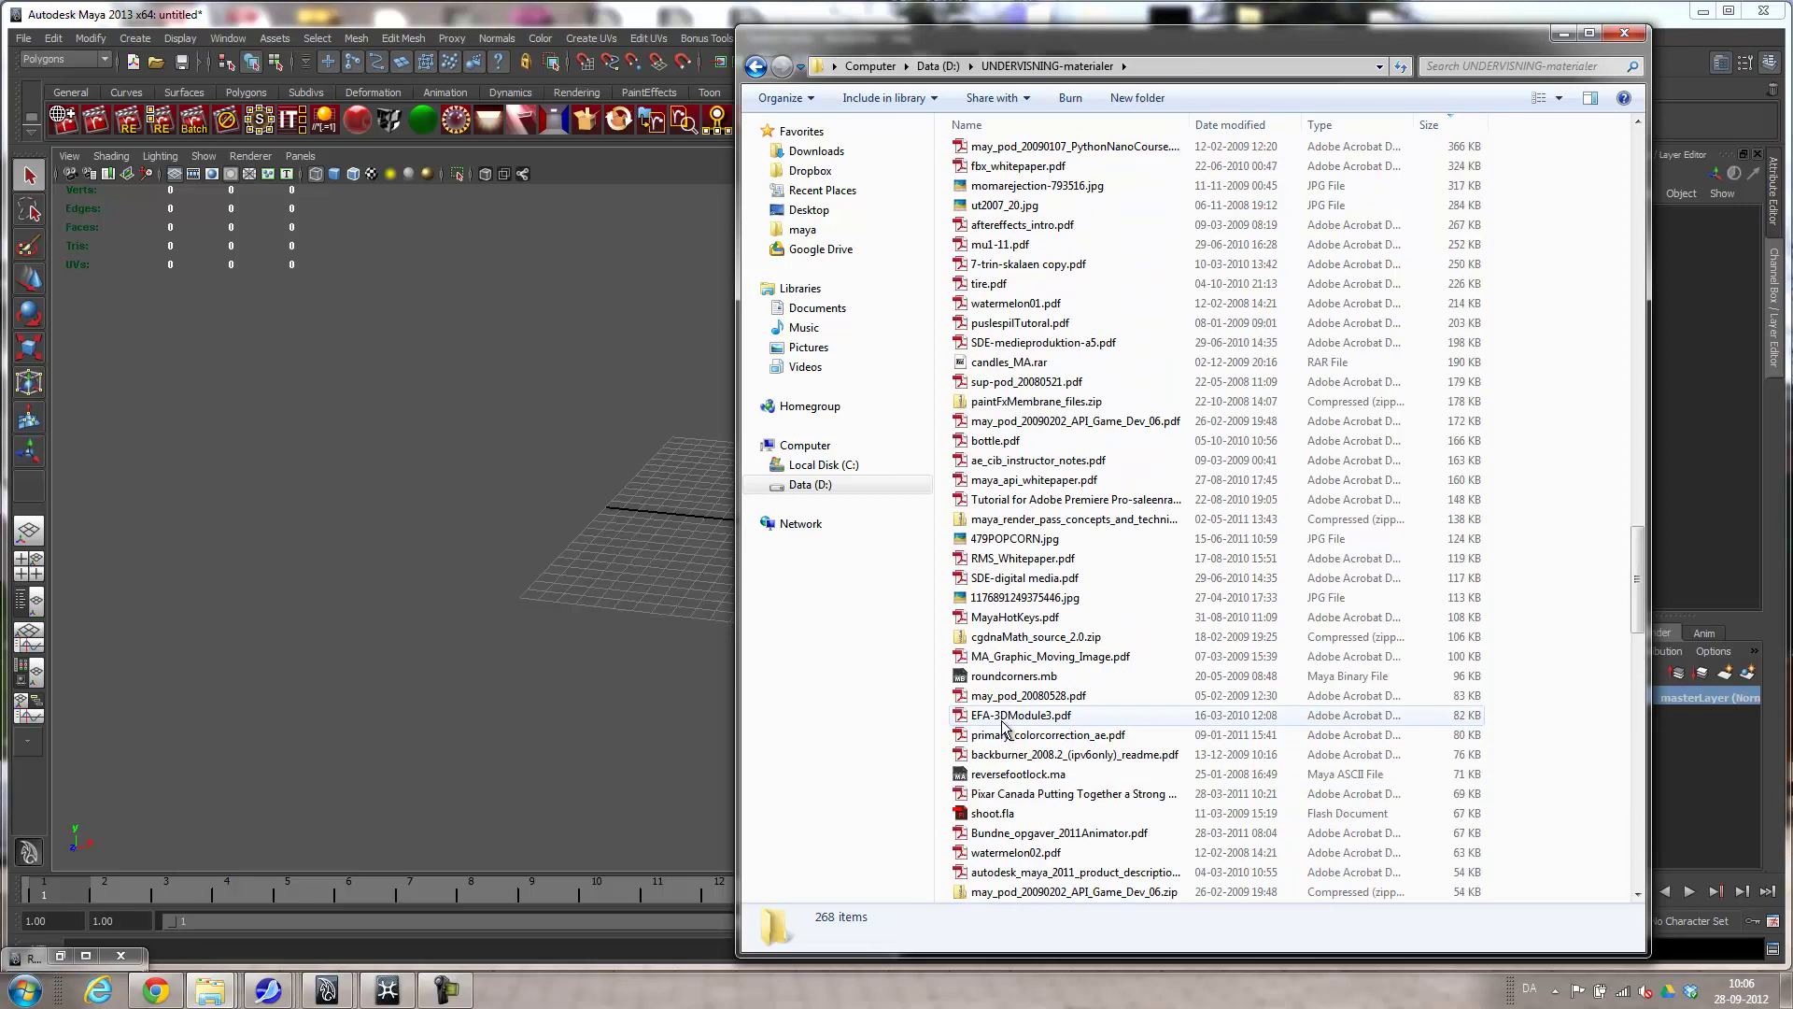
# Return to the root of drive D:, look through its folders, and minimize the Explorer window.
pyautogui.click(929, 66)
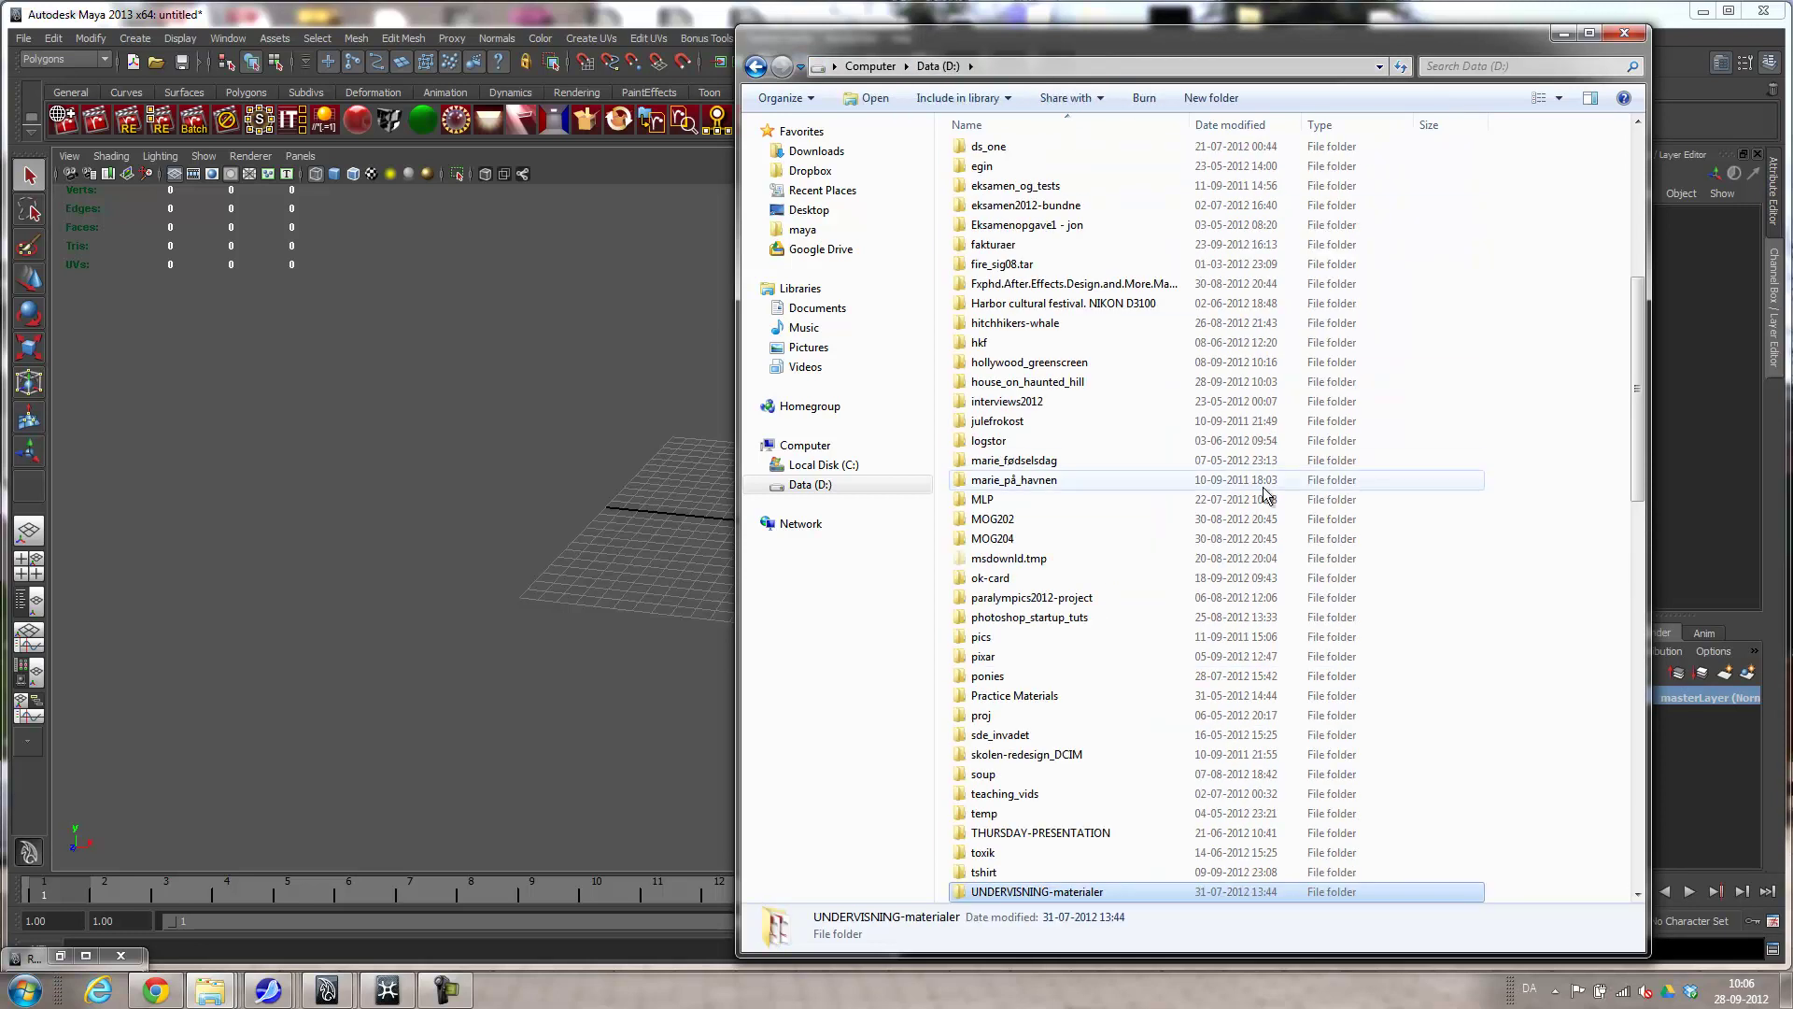
pyautogui.scroll(8, 1091, 568)
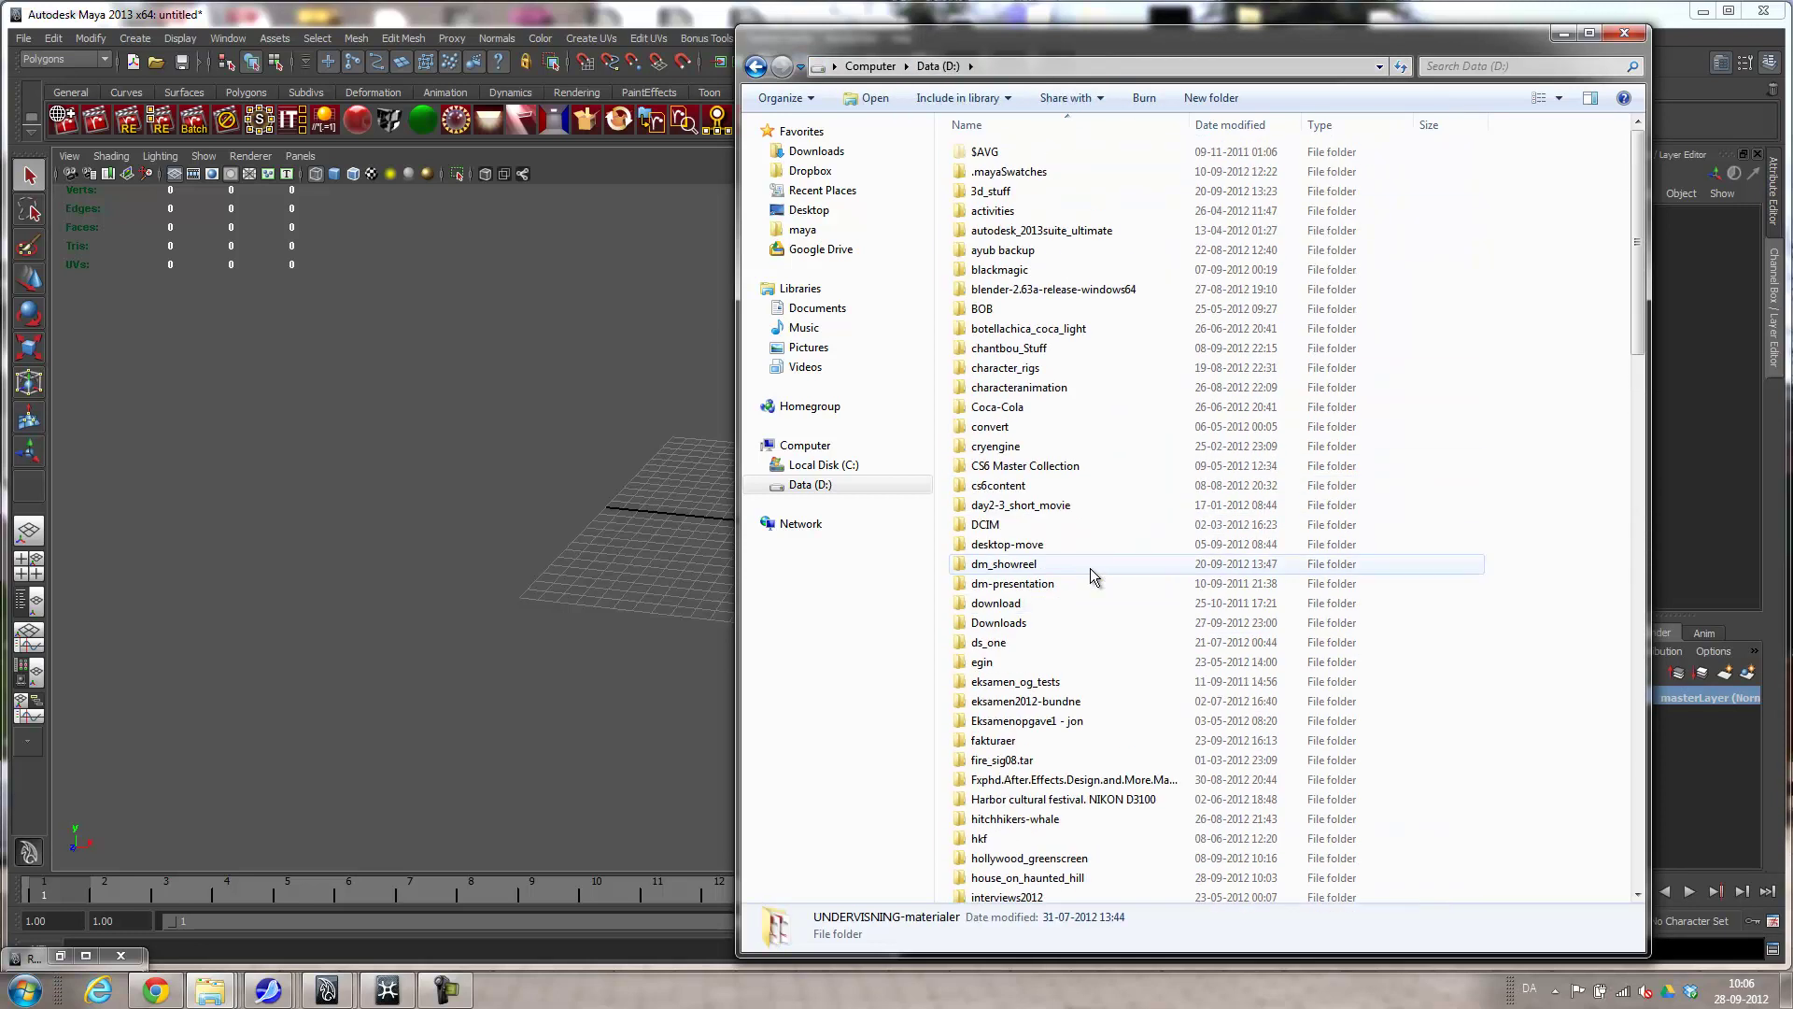
pyautogui.scroll(-4, 1090, 568)
pyautogui.scroll(4, 1090, 568)
pyautogui.scroll(-7, 1090, 568)
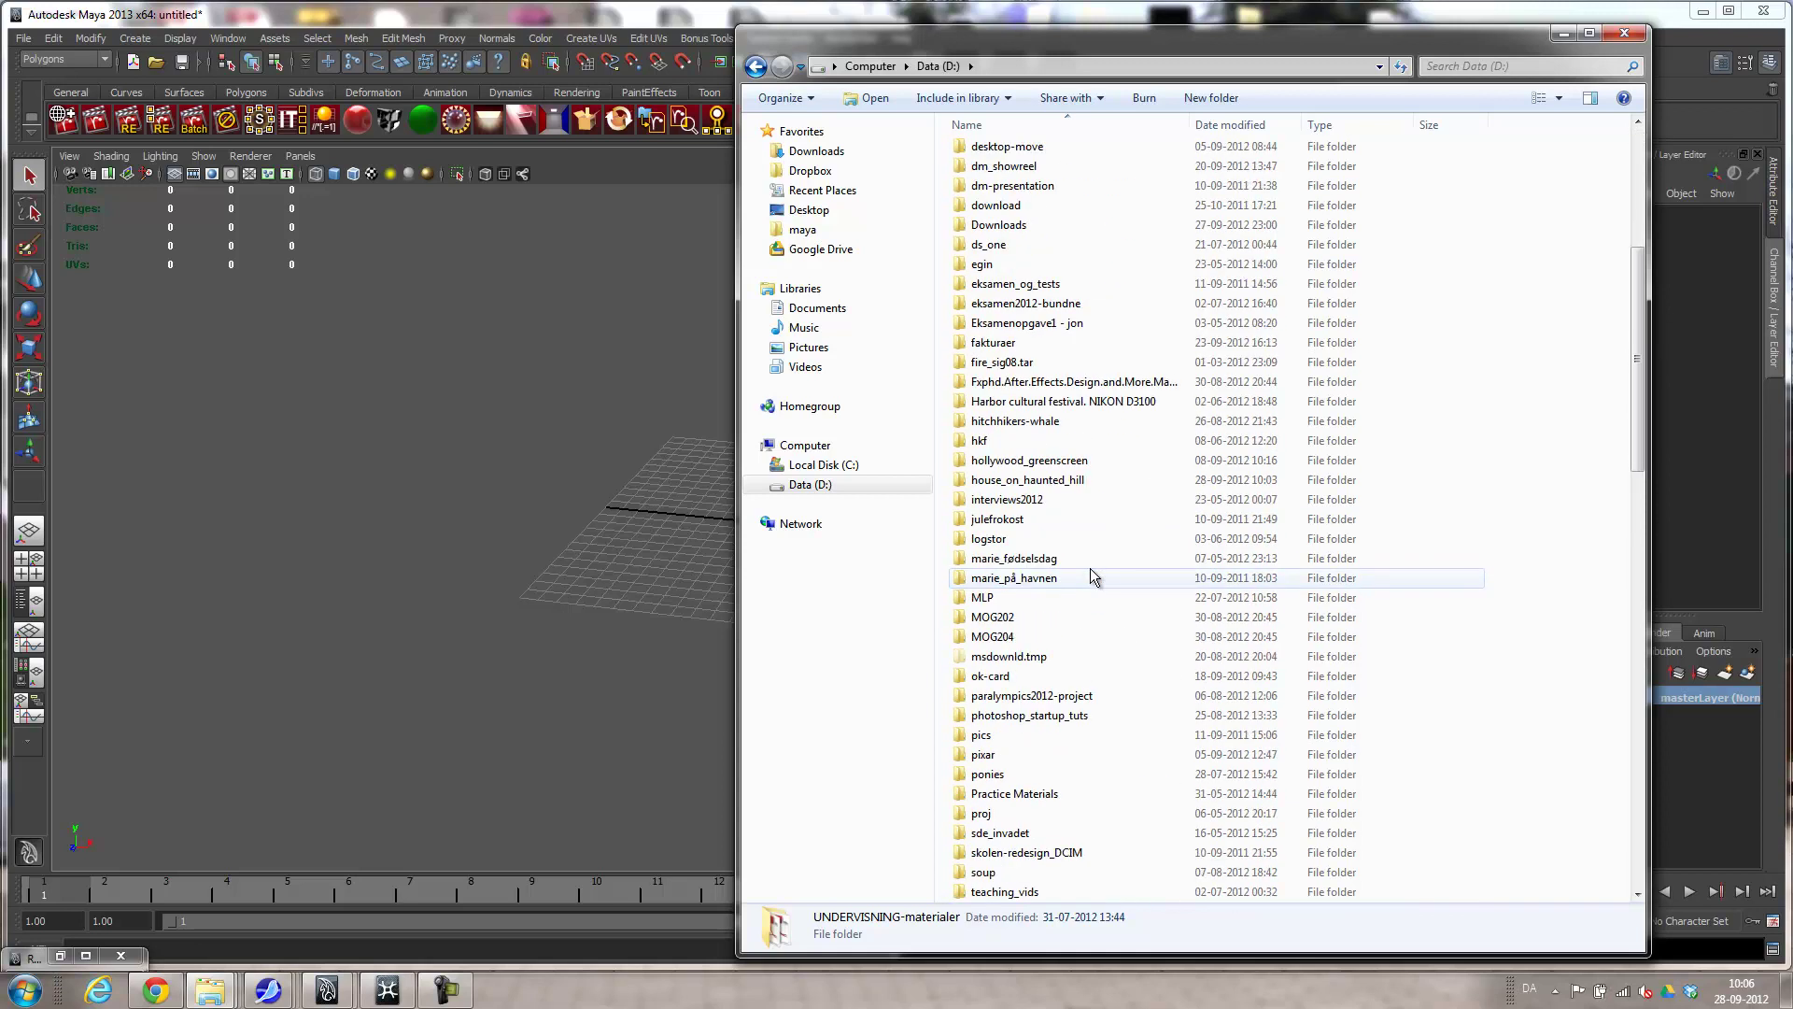
pyautogui.scroll(-6, 1090, 568)
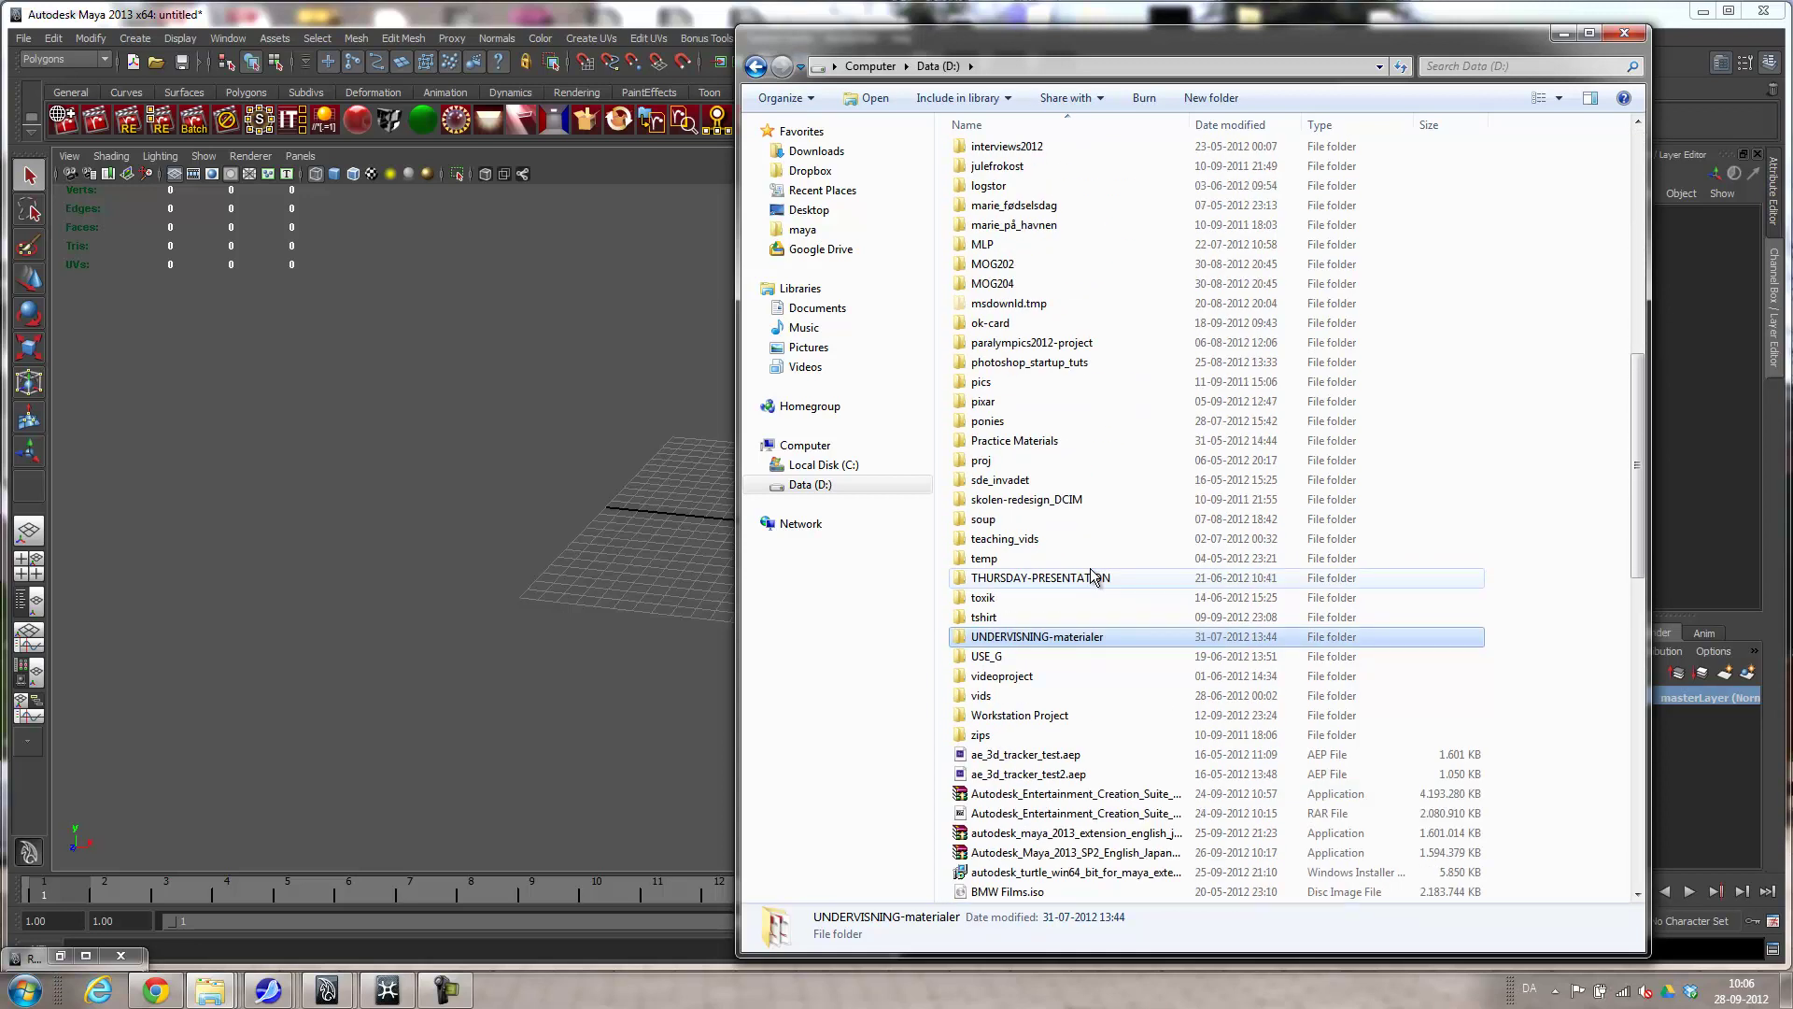
pyautogui.scroll(5, 1097, 601)
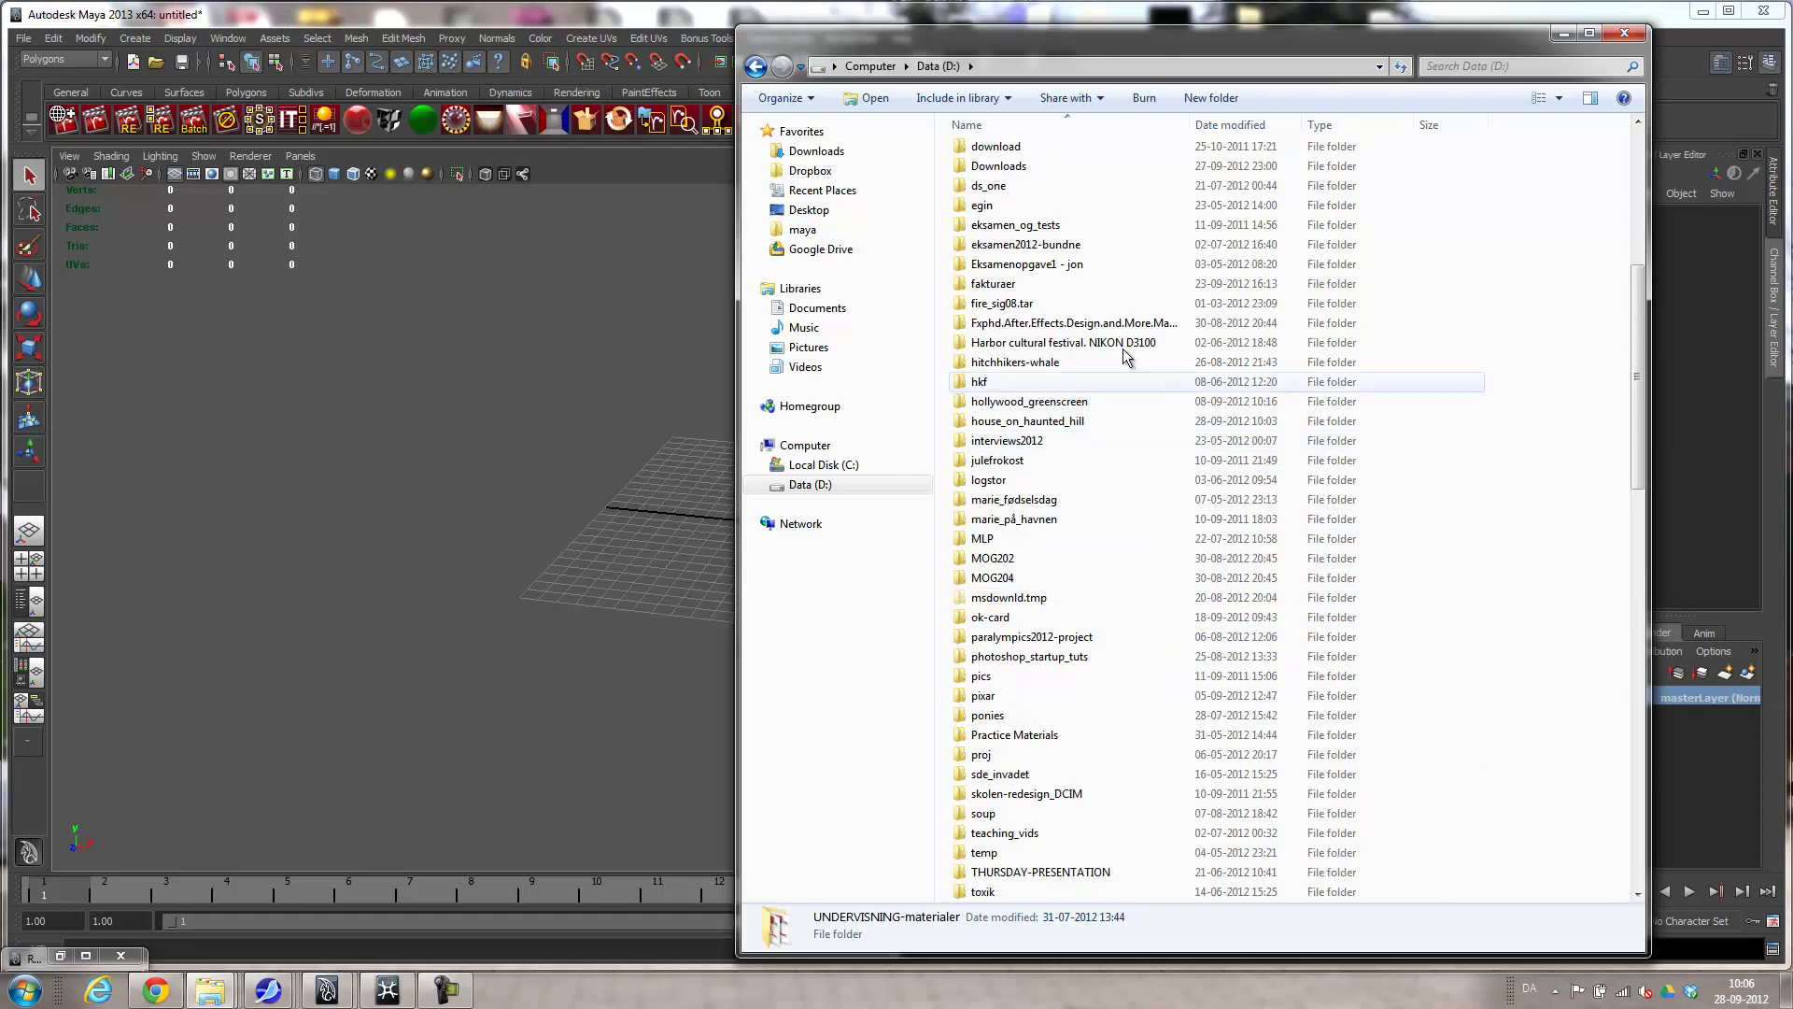
pyautogui.click(1564, 35)
# Switch the viewport from perspective to the orthographic front view.
pyautogui.keyDown('alt'); pyautogui.moveTo(801, 420); pyautogui.dragTo(686, 468); pyautogui.keyUp('alt')
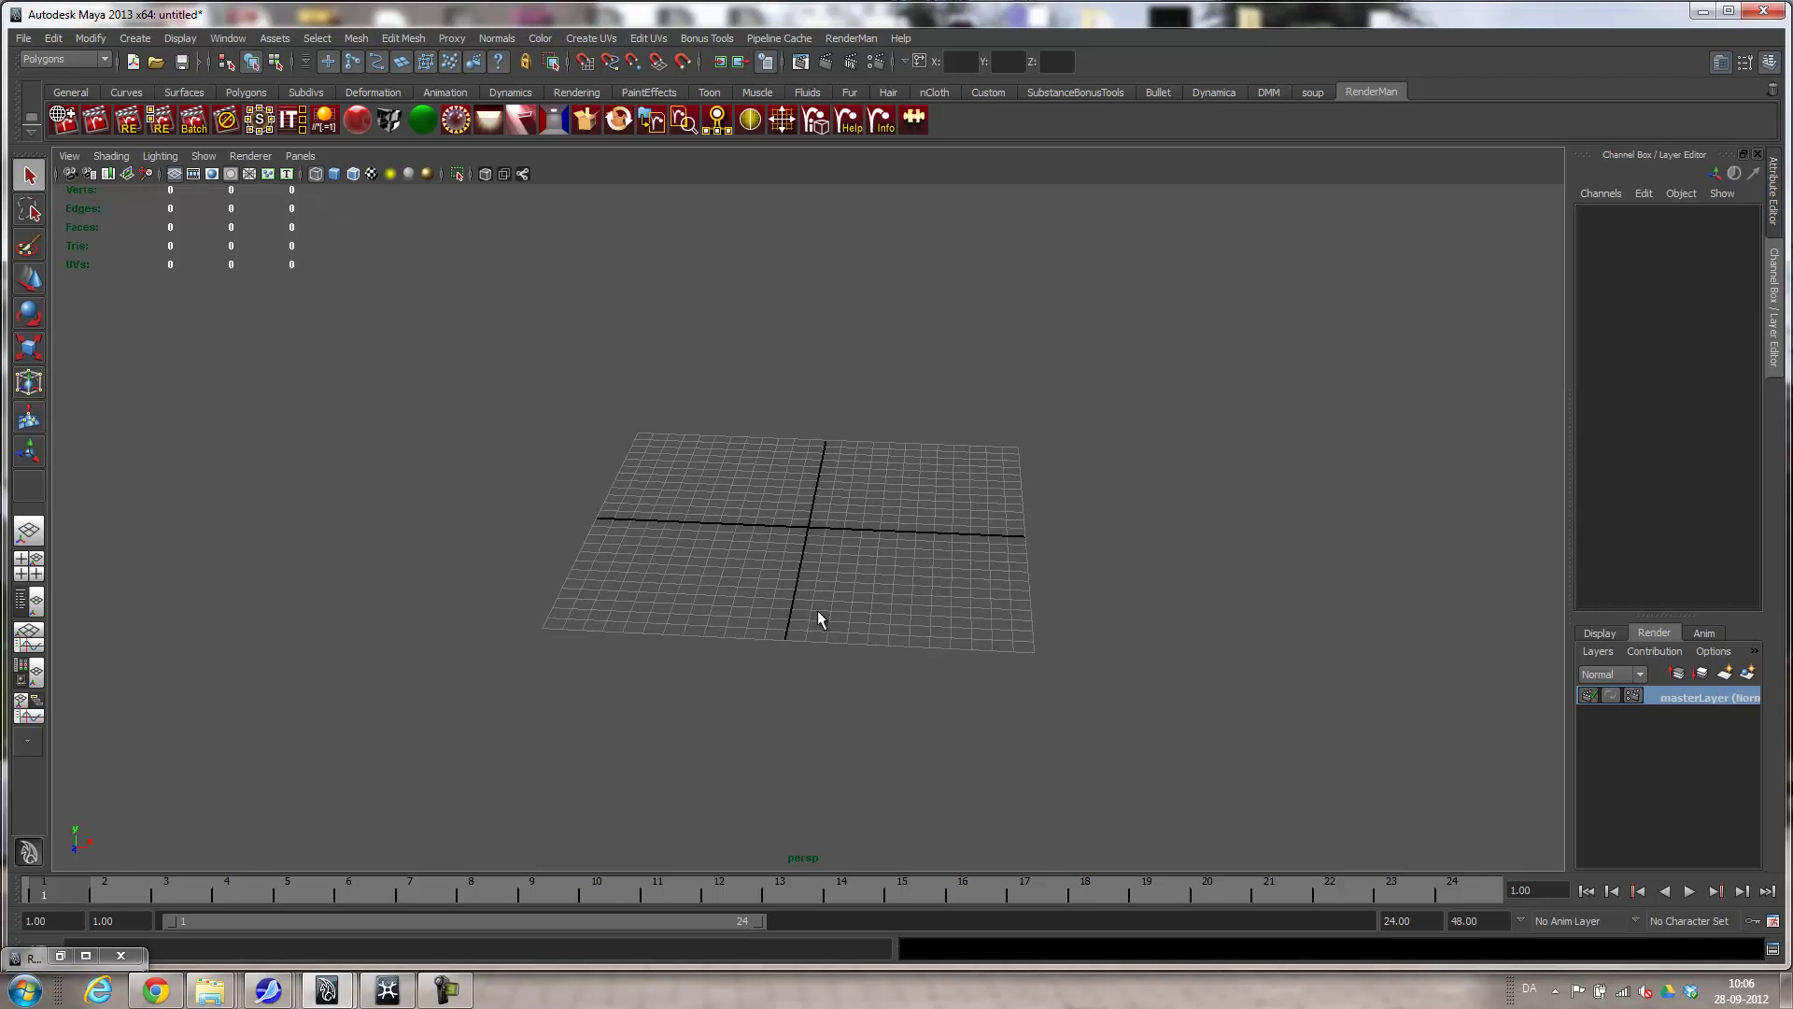
pyautogui.click(297, 156)
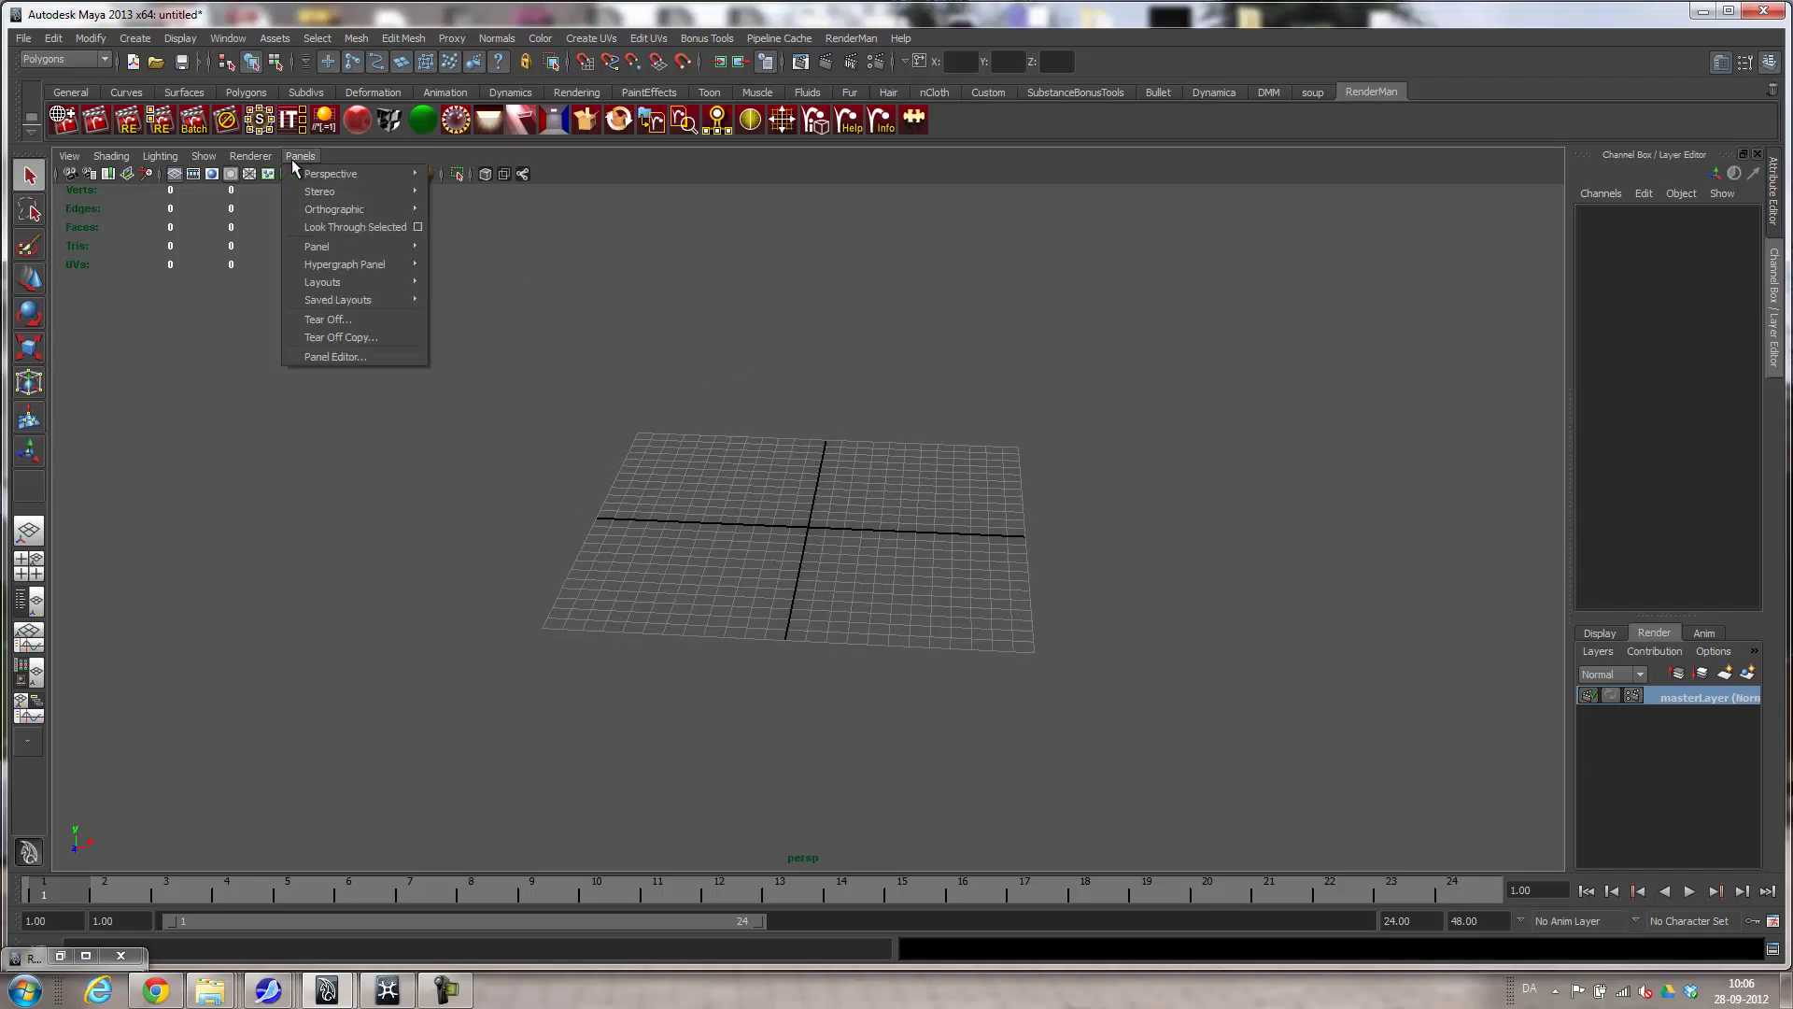
pyautogui.moveTo(410, 215)
pyautogui.click(485, 209)
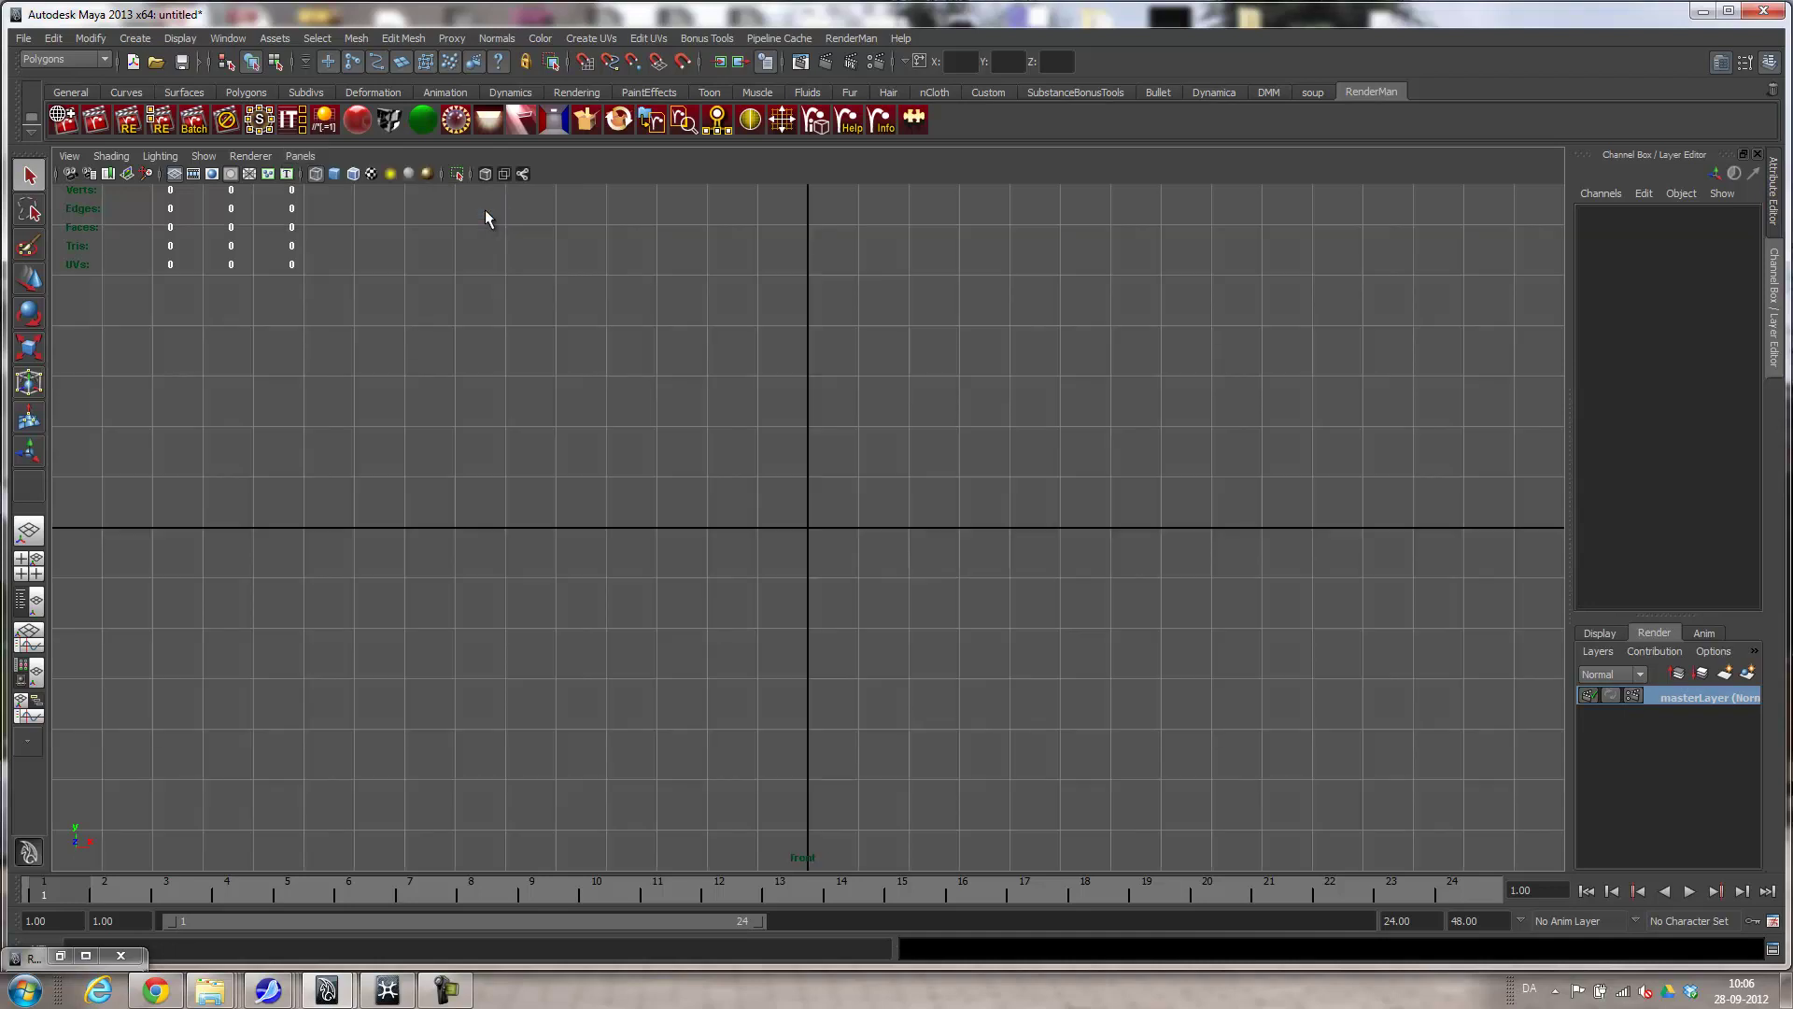
pyautogui.keyDown('alt'); pyautogui.moveTo(1073, 396); pyautogui.dragTo(689, 429, button='right'); pyautogui.keyUp('alt')
pyautogui.keyDown('alt'); pyautogui.moveTo(689, 429); pyautogui.dragTo(628, 412, button='middle'); pyautogui.keyUp('alt')
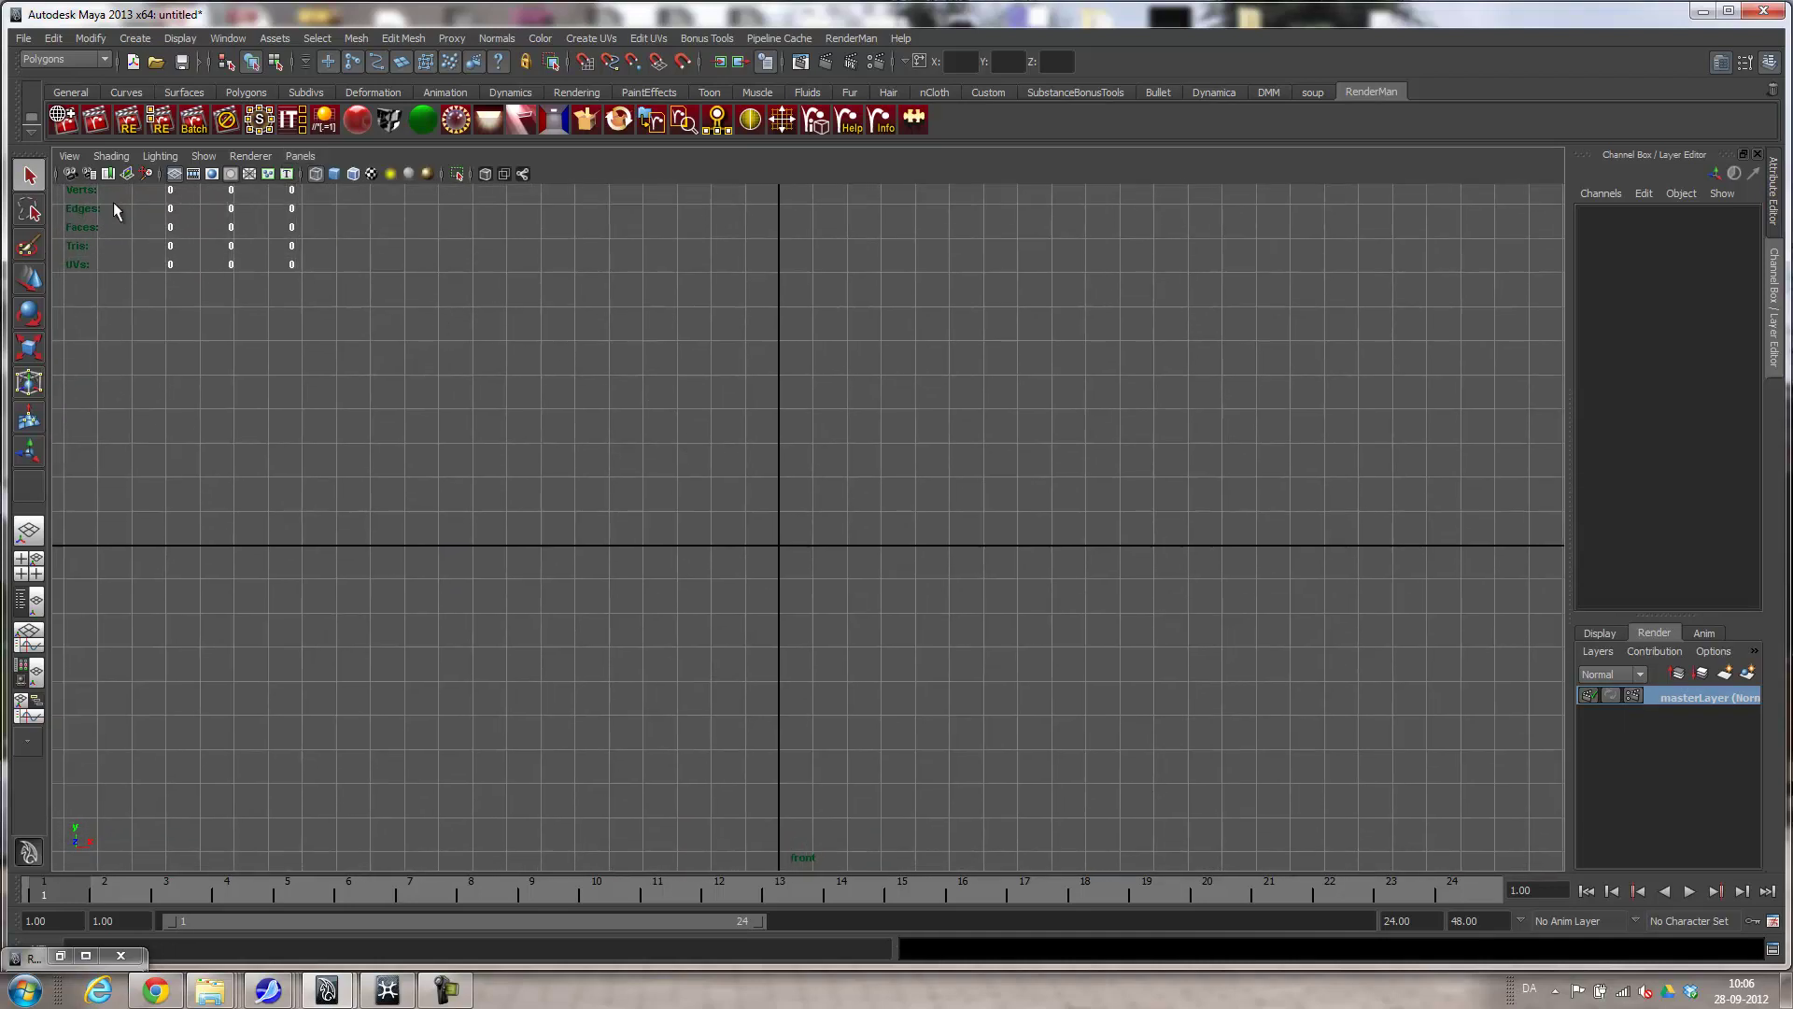
# Start importing an image plane for the front view and browse to the UNDERVISNING-materialer folder on drive D.
pyautogui.click(68, 157)
pyautogui.moveTo(153, 405)
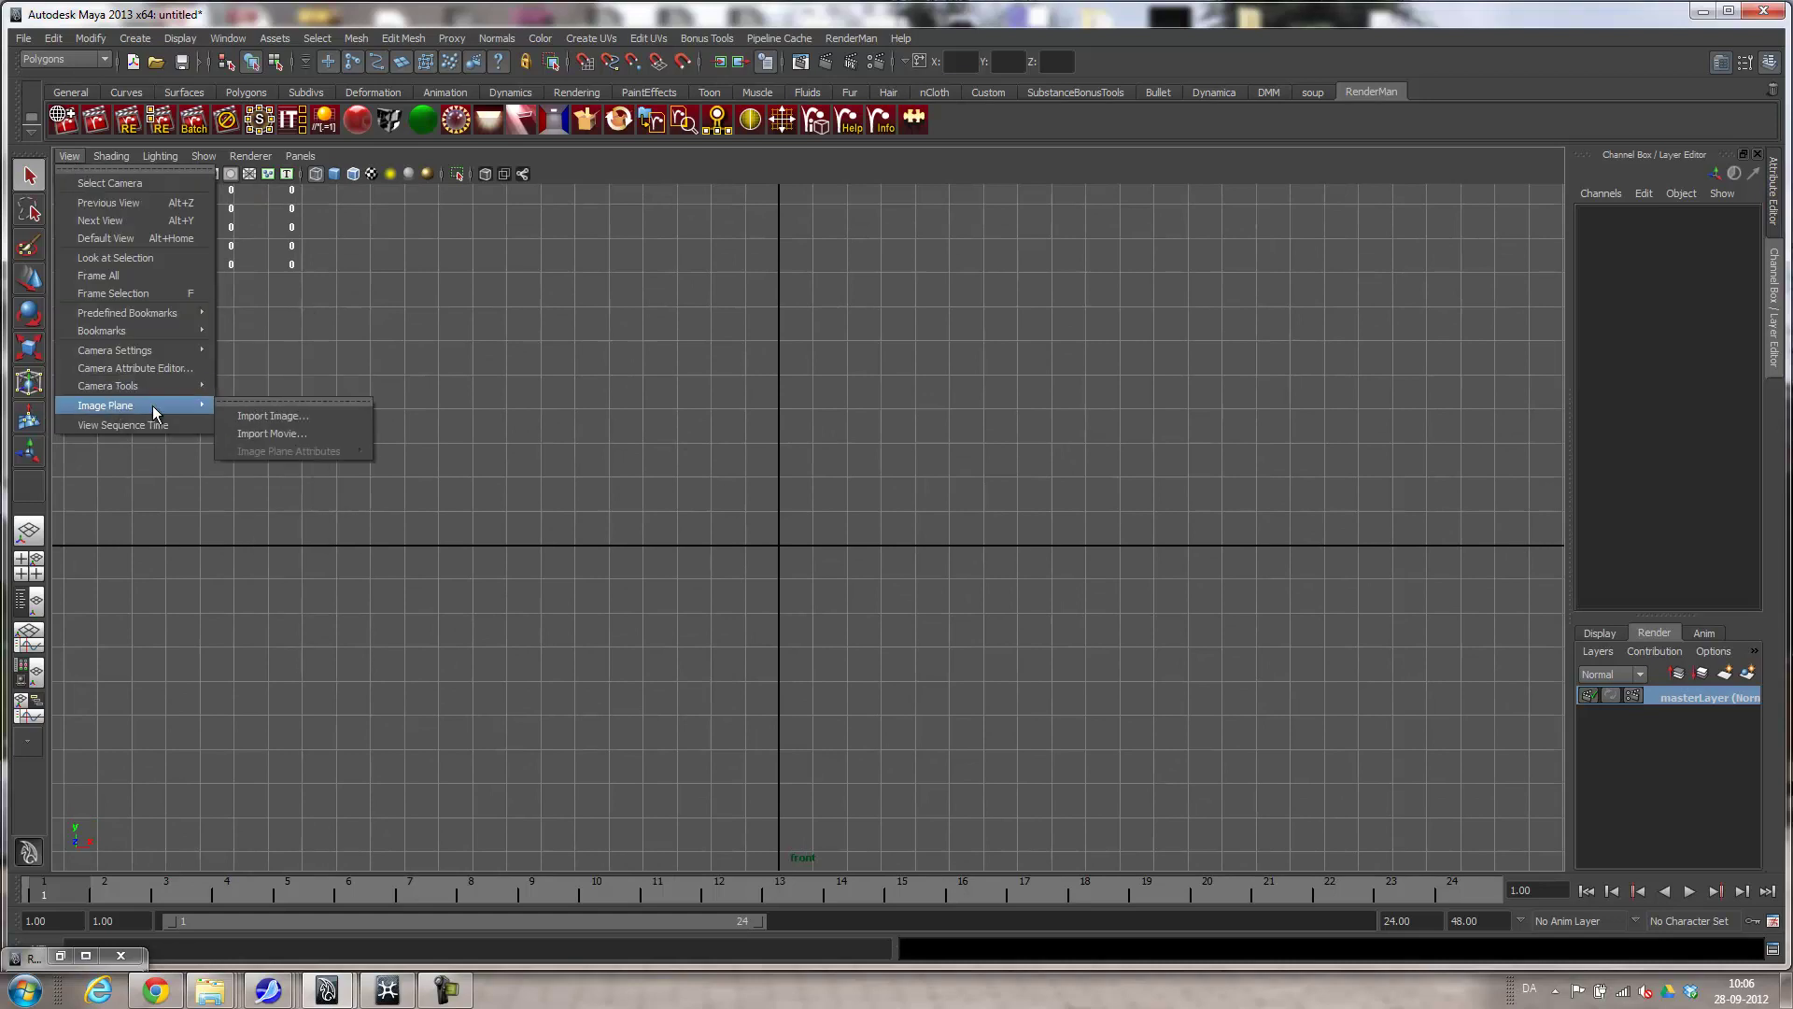
pyautogui.click(260, 415)
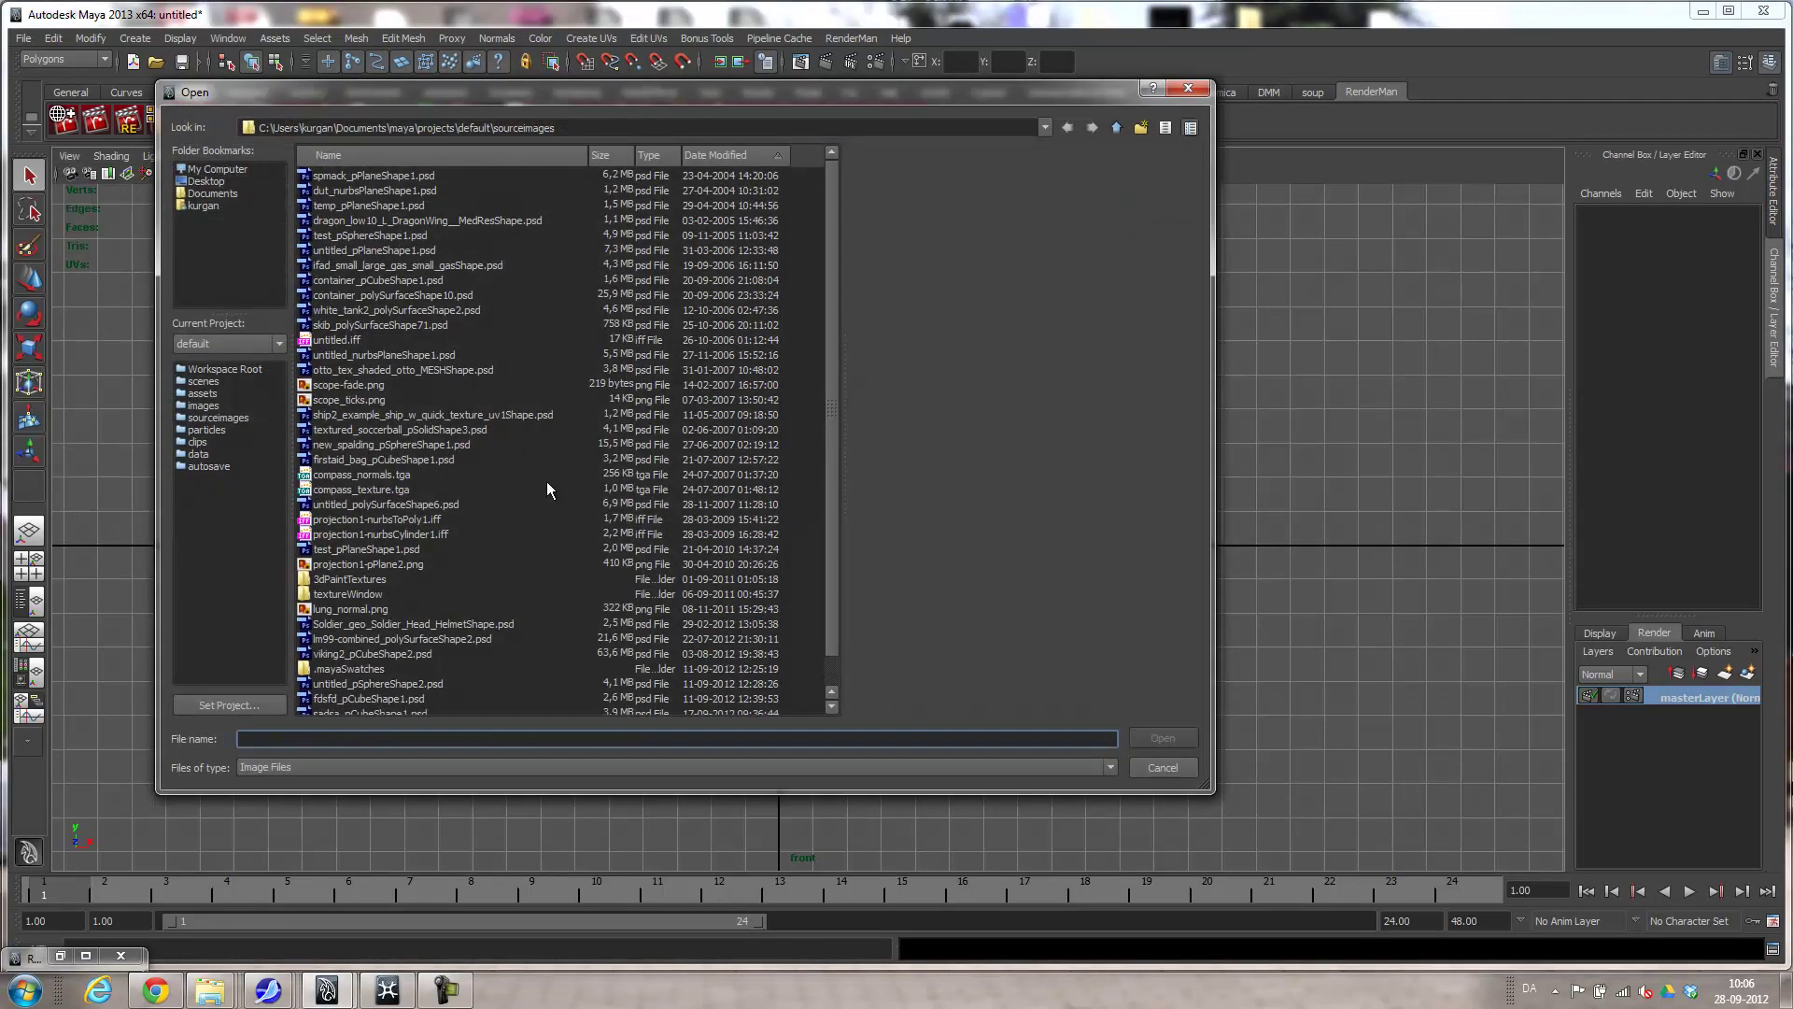
pyautogui.scroll(-1, 493, 497)
pyautogui.scroll(1, 560, 519)
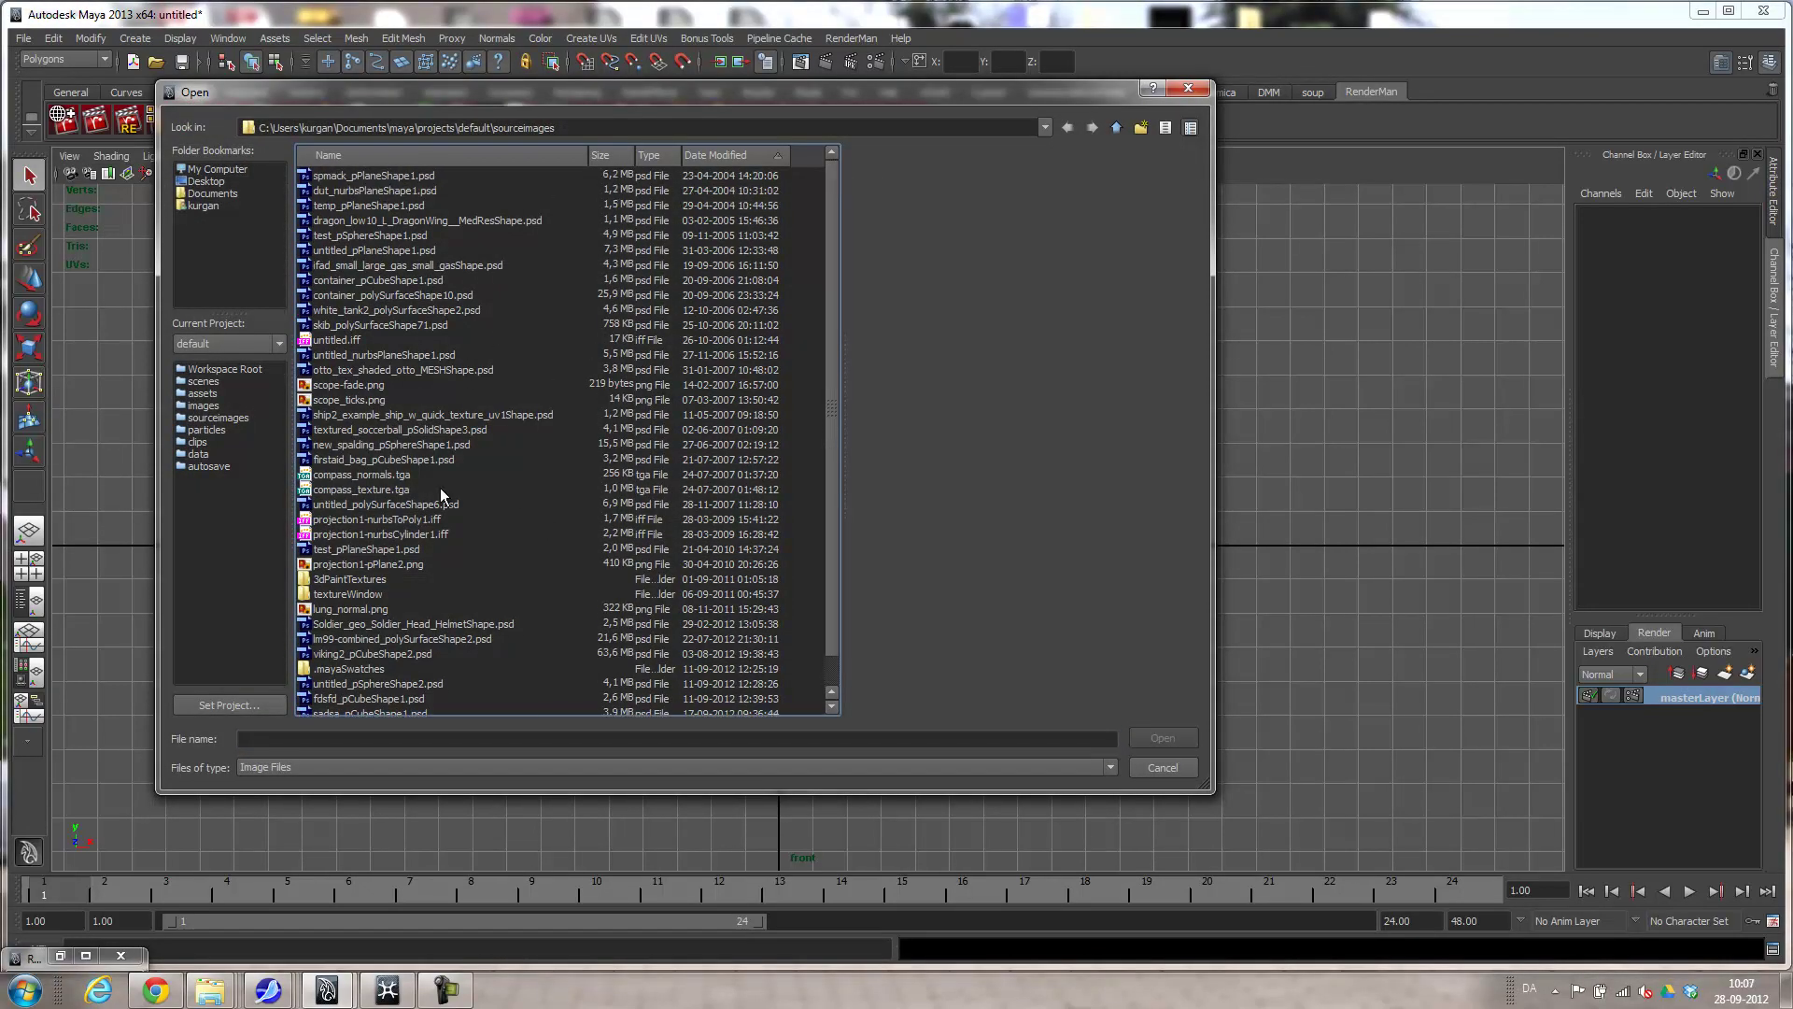
pyautogui.click(220, 171)
pyautogui.doubleClick(332, 206)
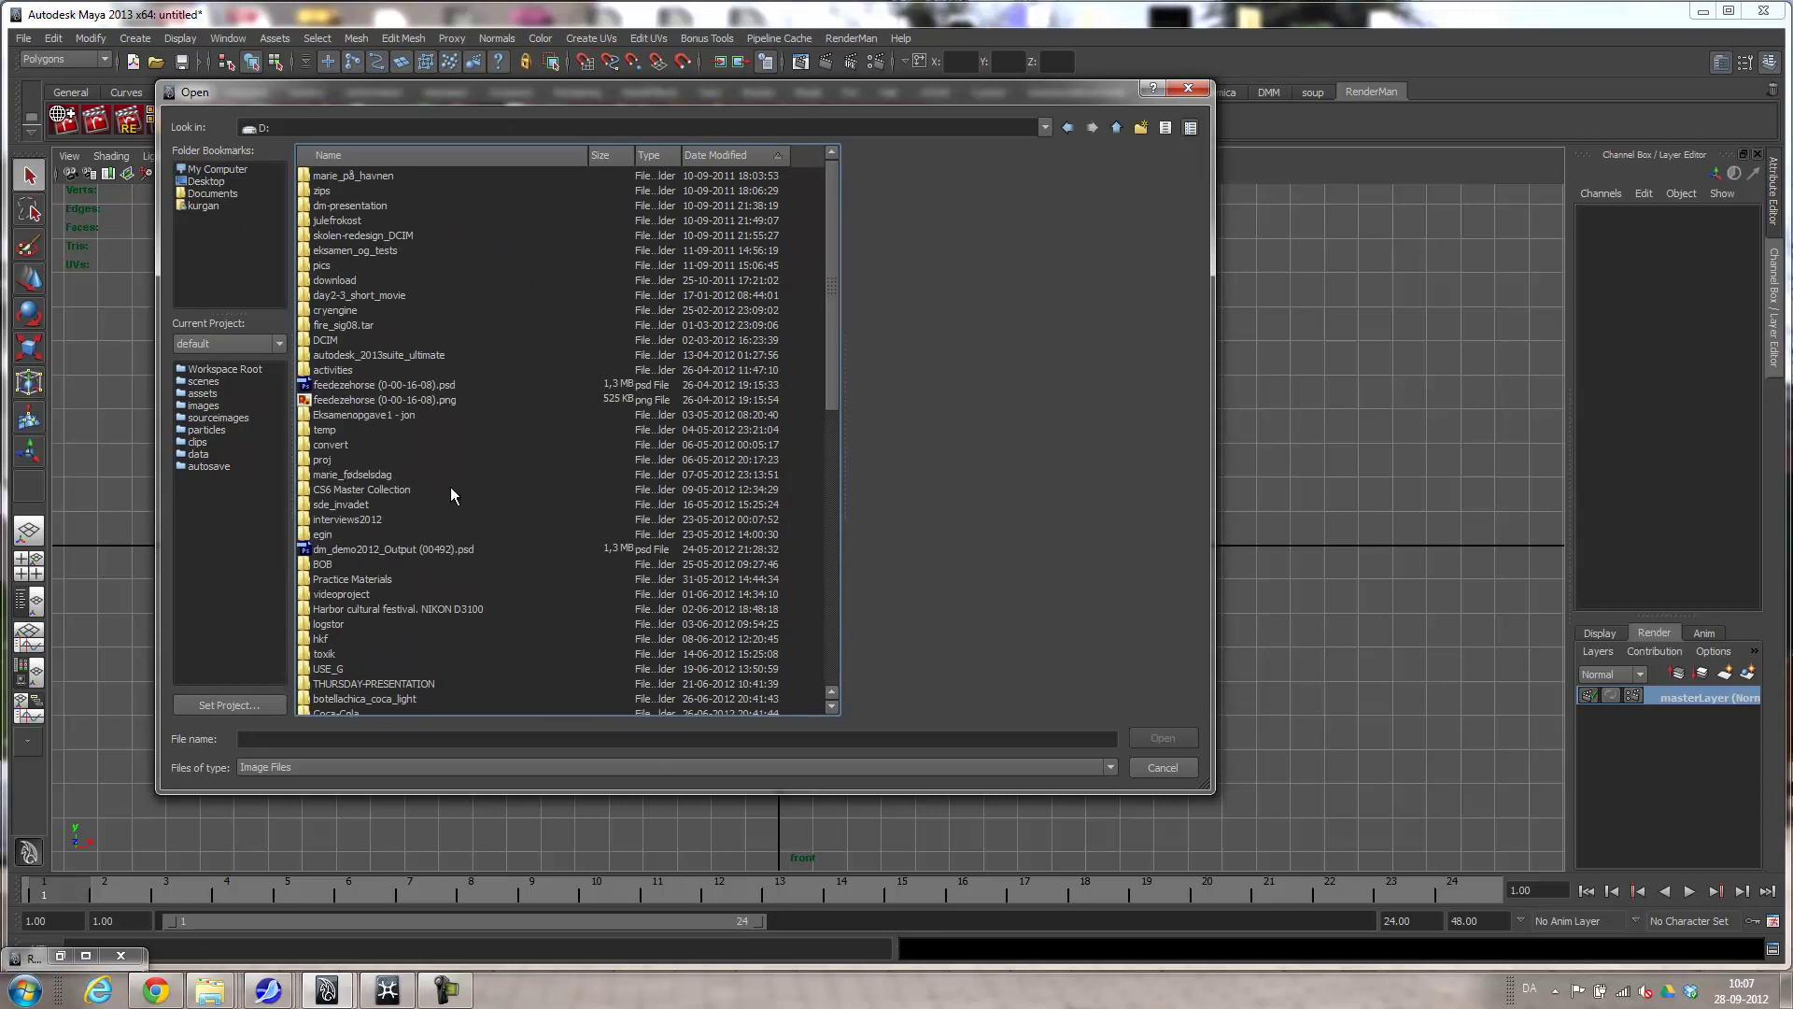
pyautogui.click(379, 157)
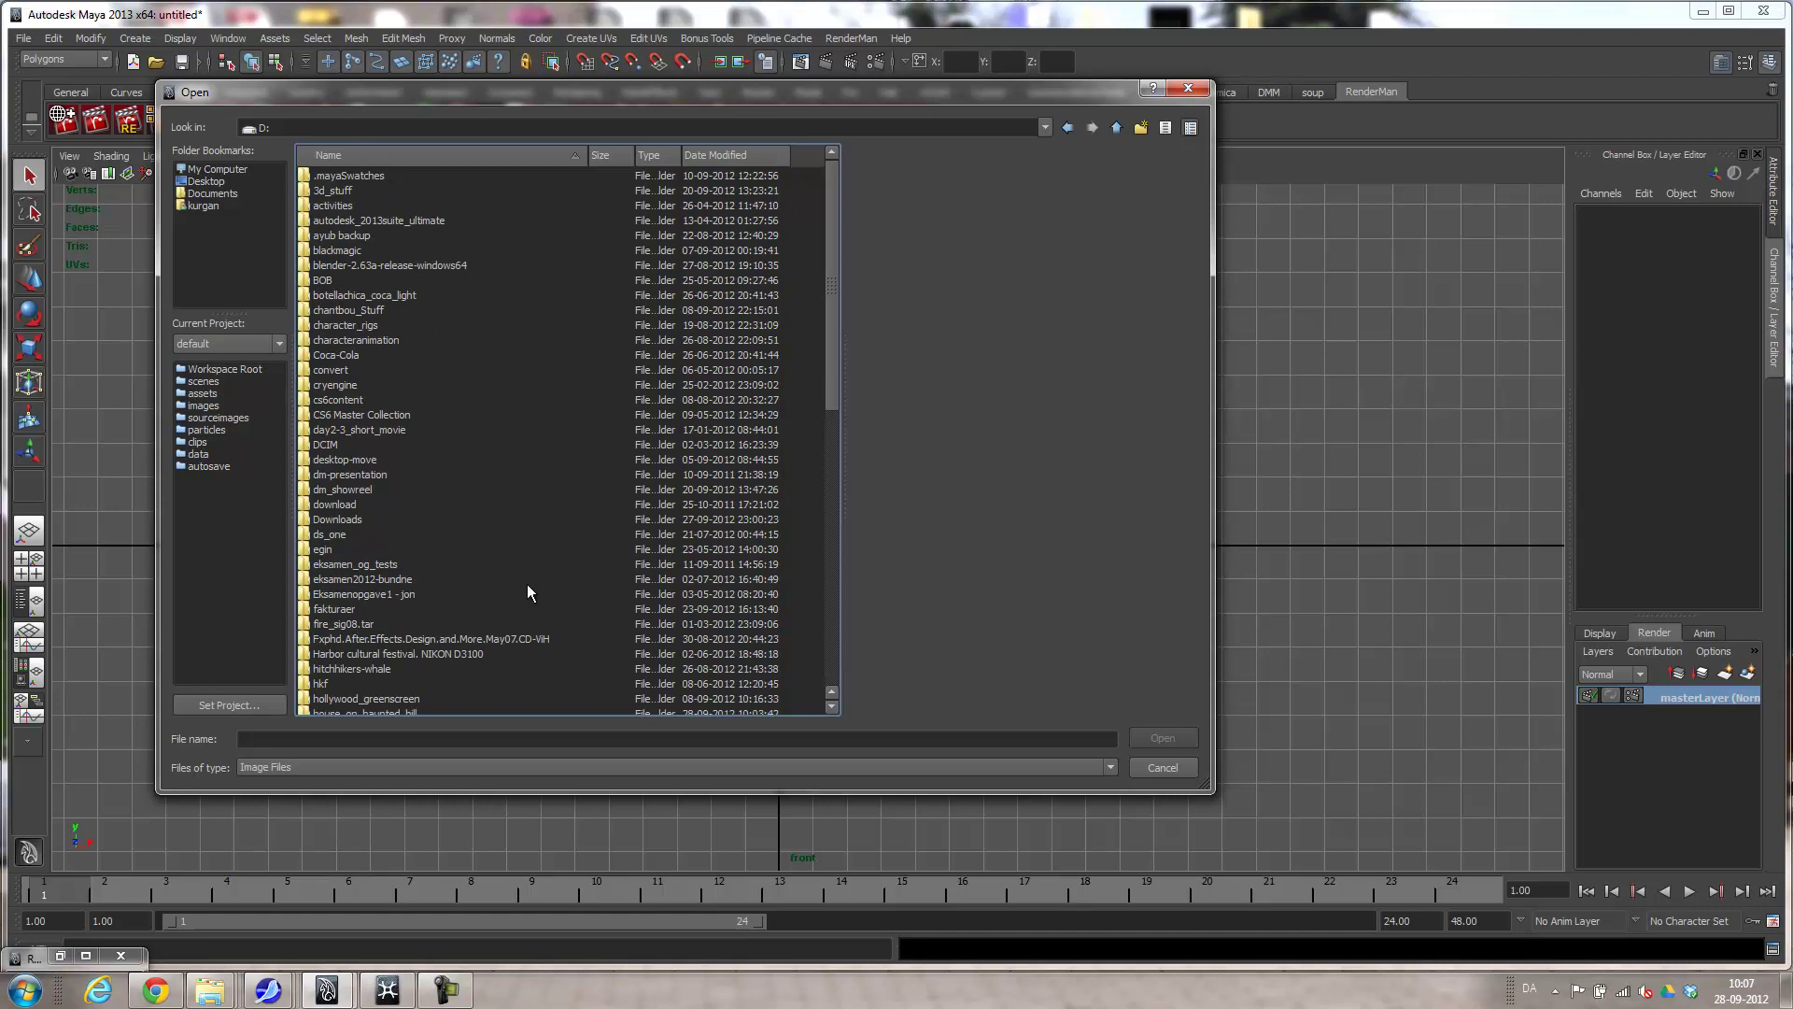
pyautogui.scroll(-6, 444, 592)
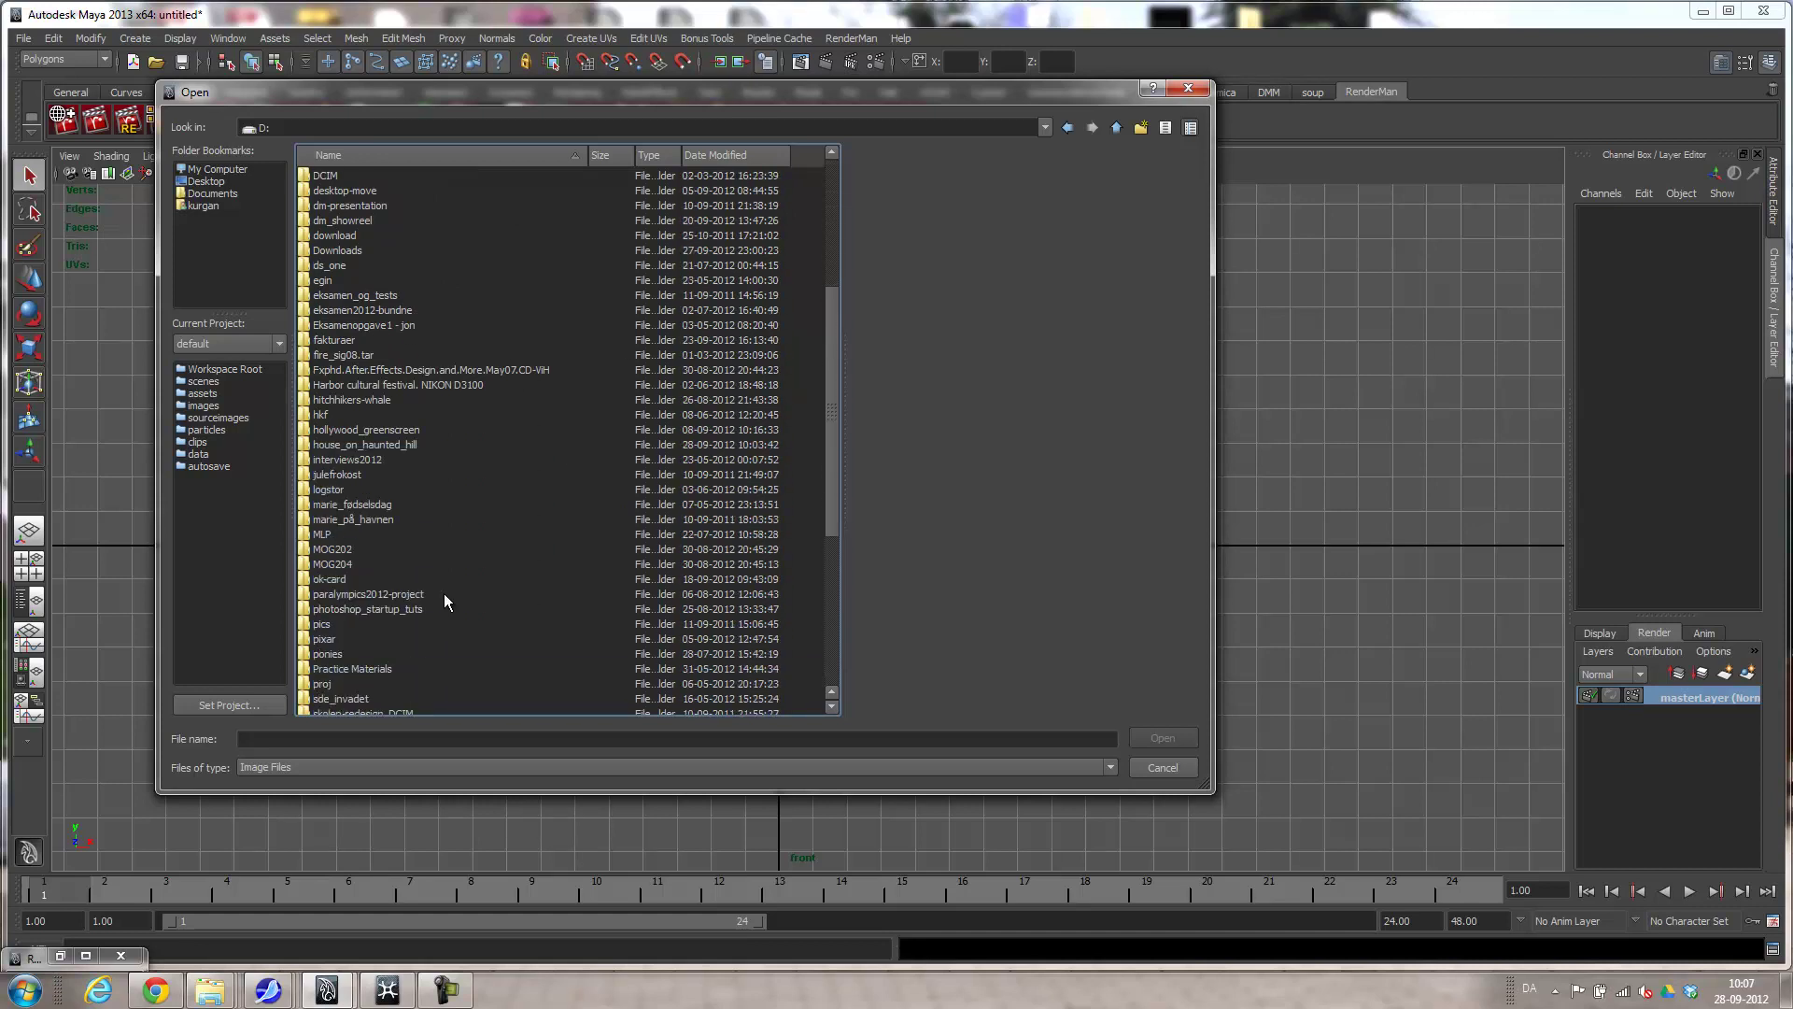
pyautogui.scroll(-7, 445, 592)
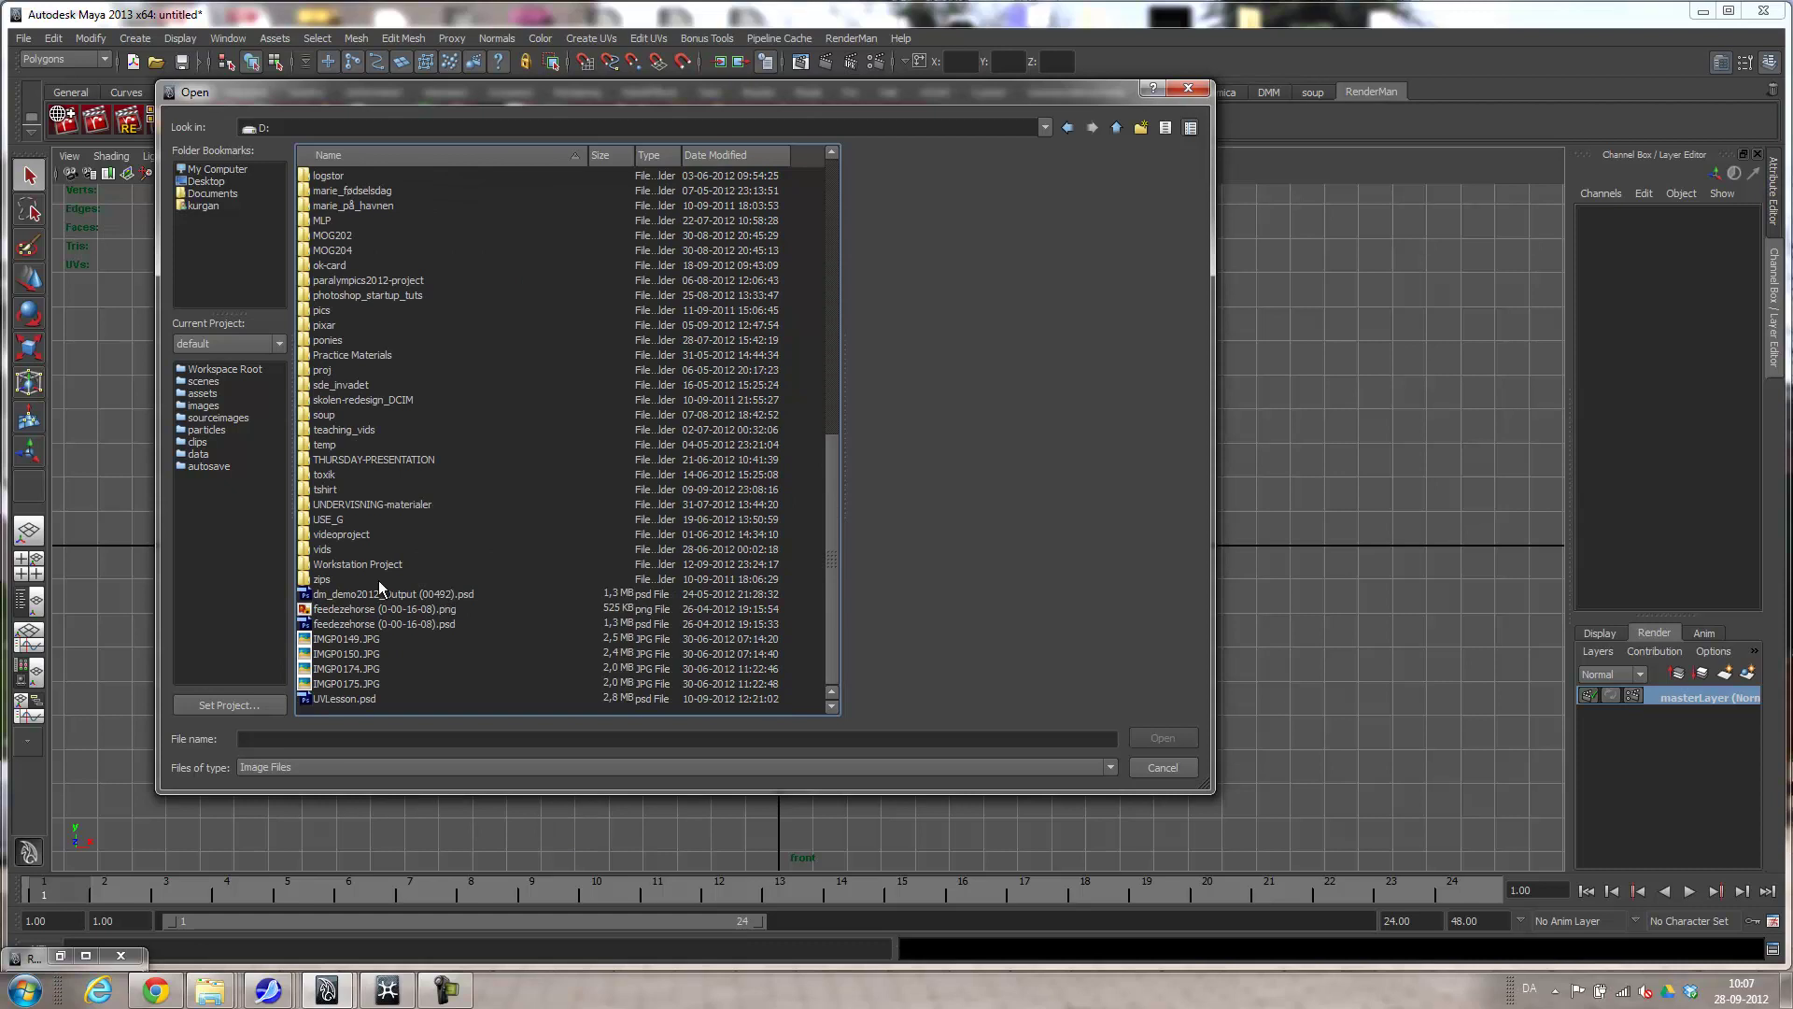
pyautogui.doubleClick(405, 502)
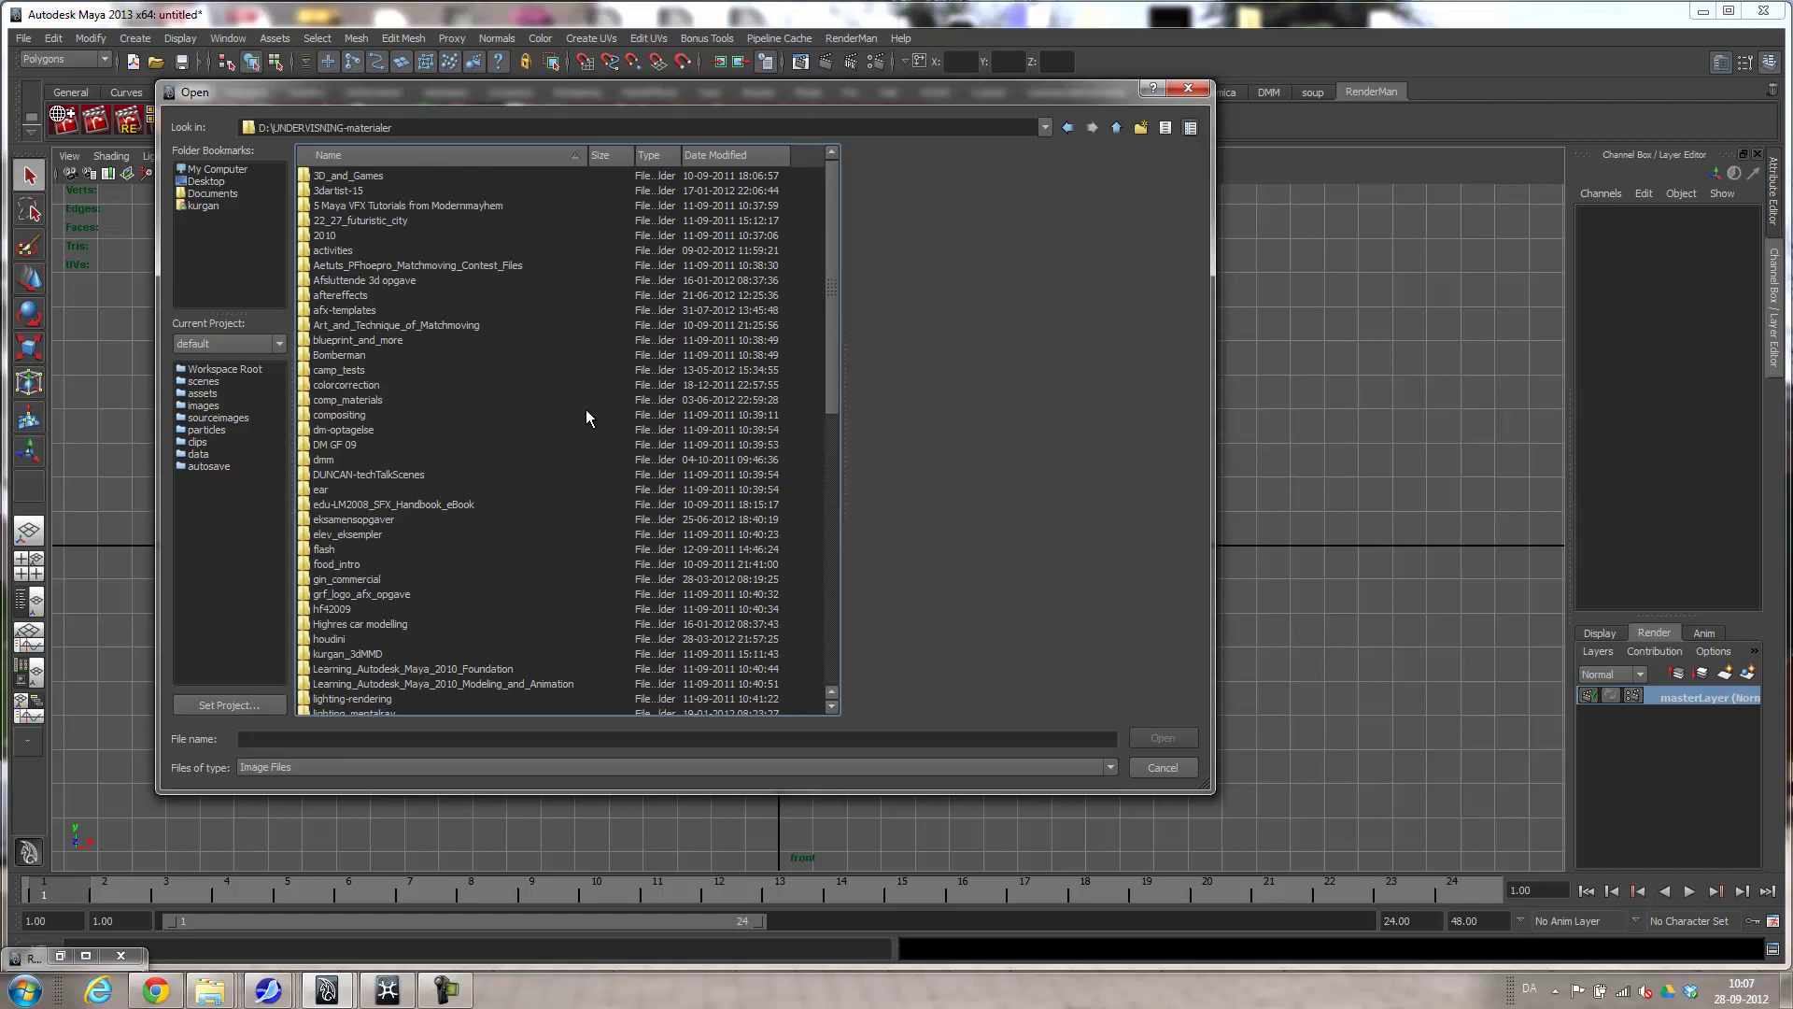
# Import 1176891249375446.jpg from the UNDERVISNING-materialer folder as the front view's image plane.
pyautogui.scroll(-3, 474, 279)
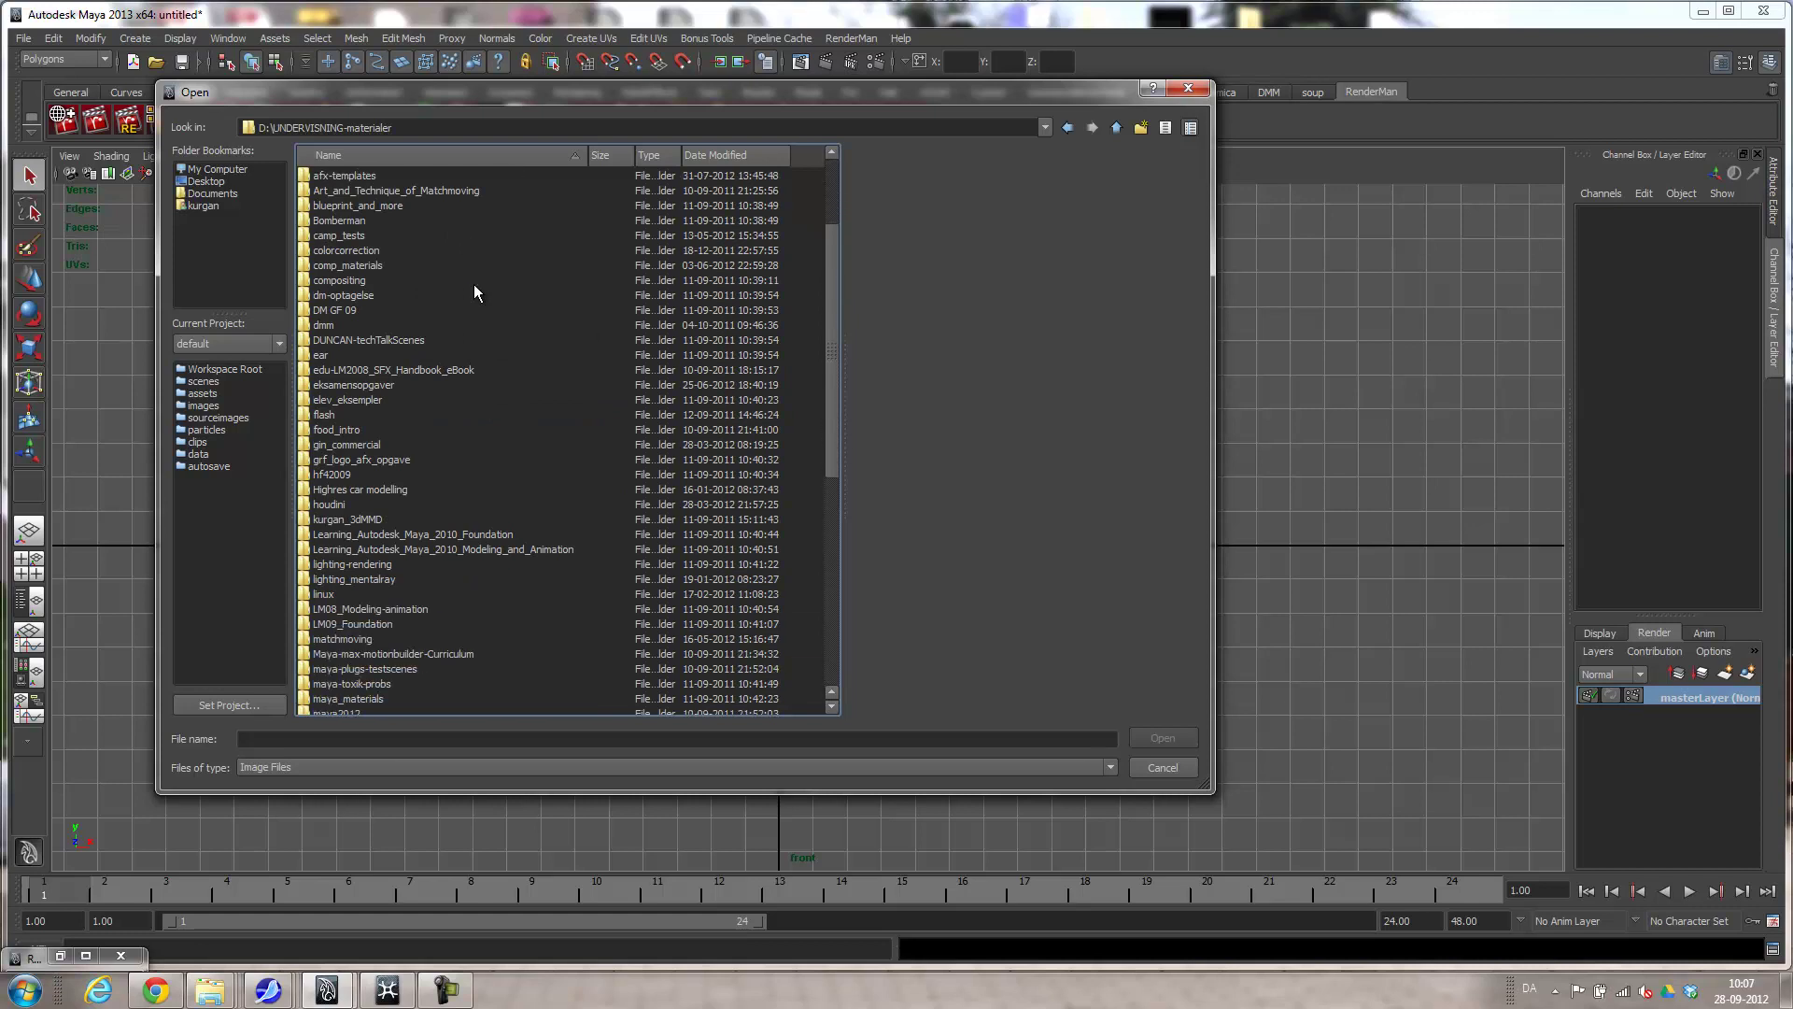
pyautogui.scroll(-10, 468, 424)
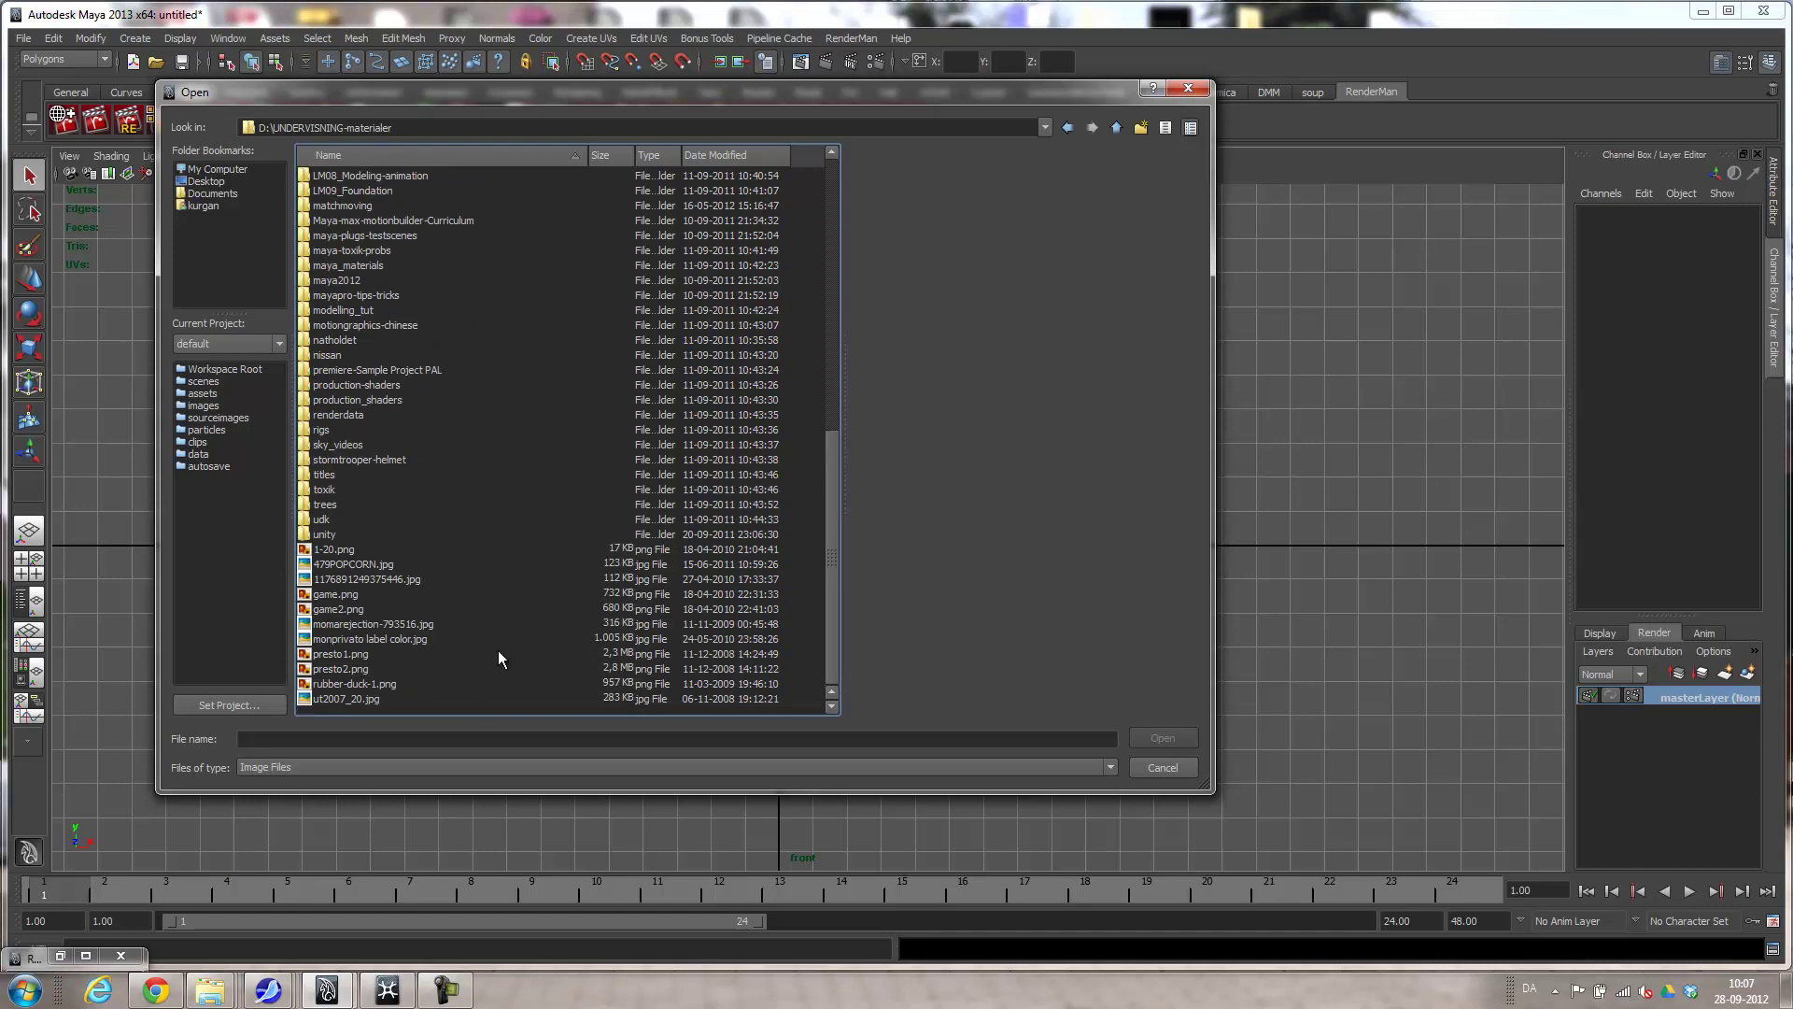
pyautogui.click(342, 581)
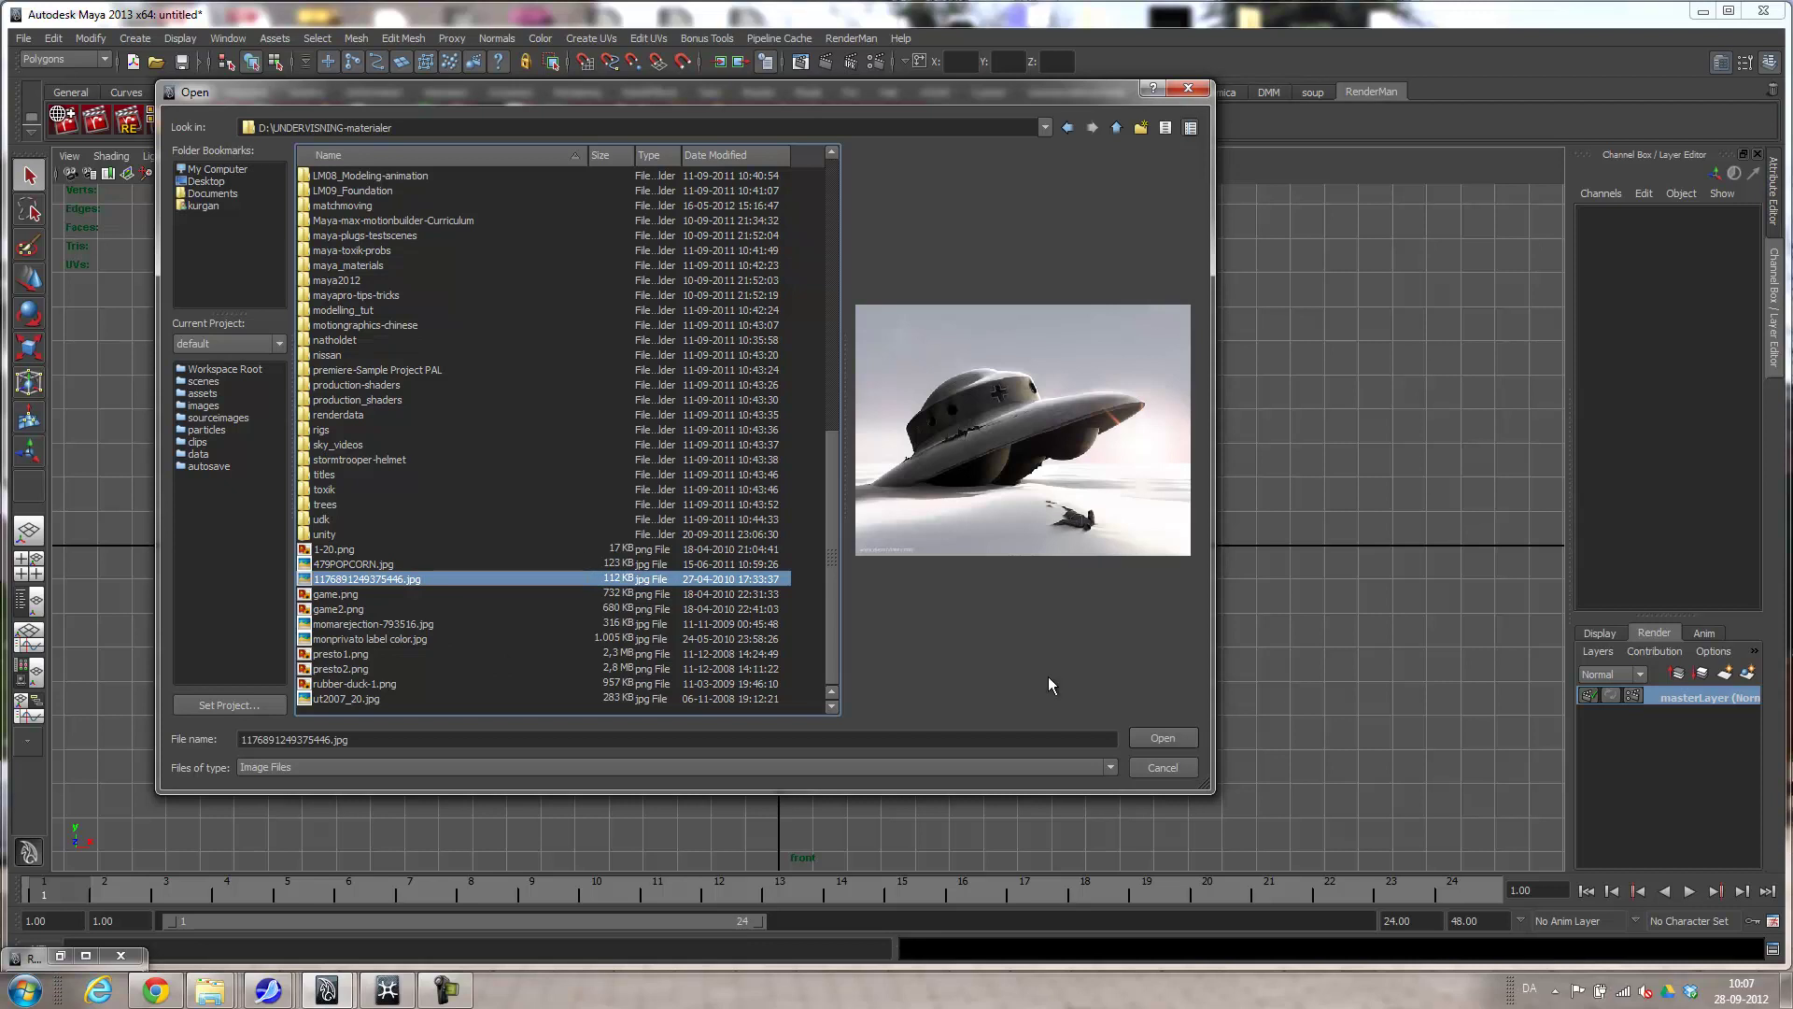
pyautogui.click(1163, 737)
pyautogui.scroll(-5, 855, 480)
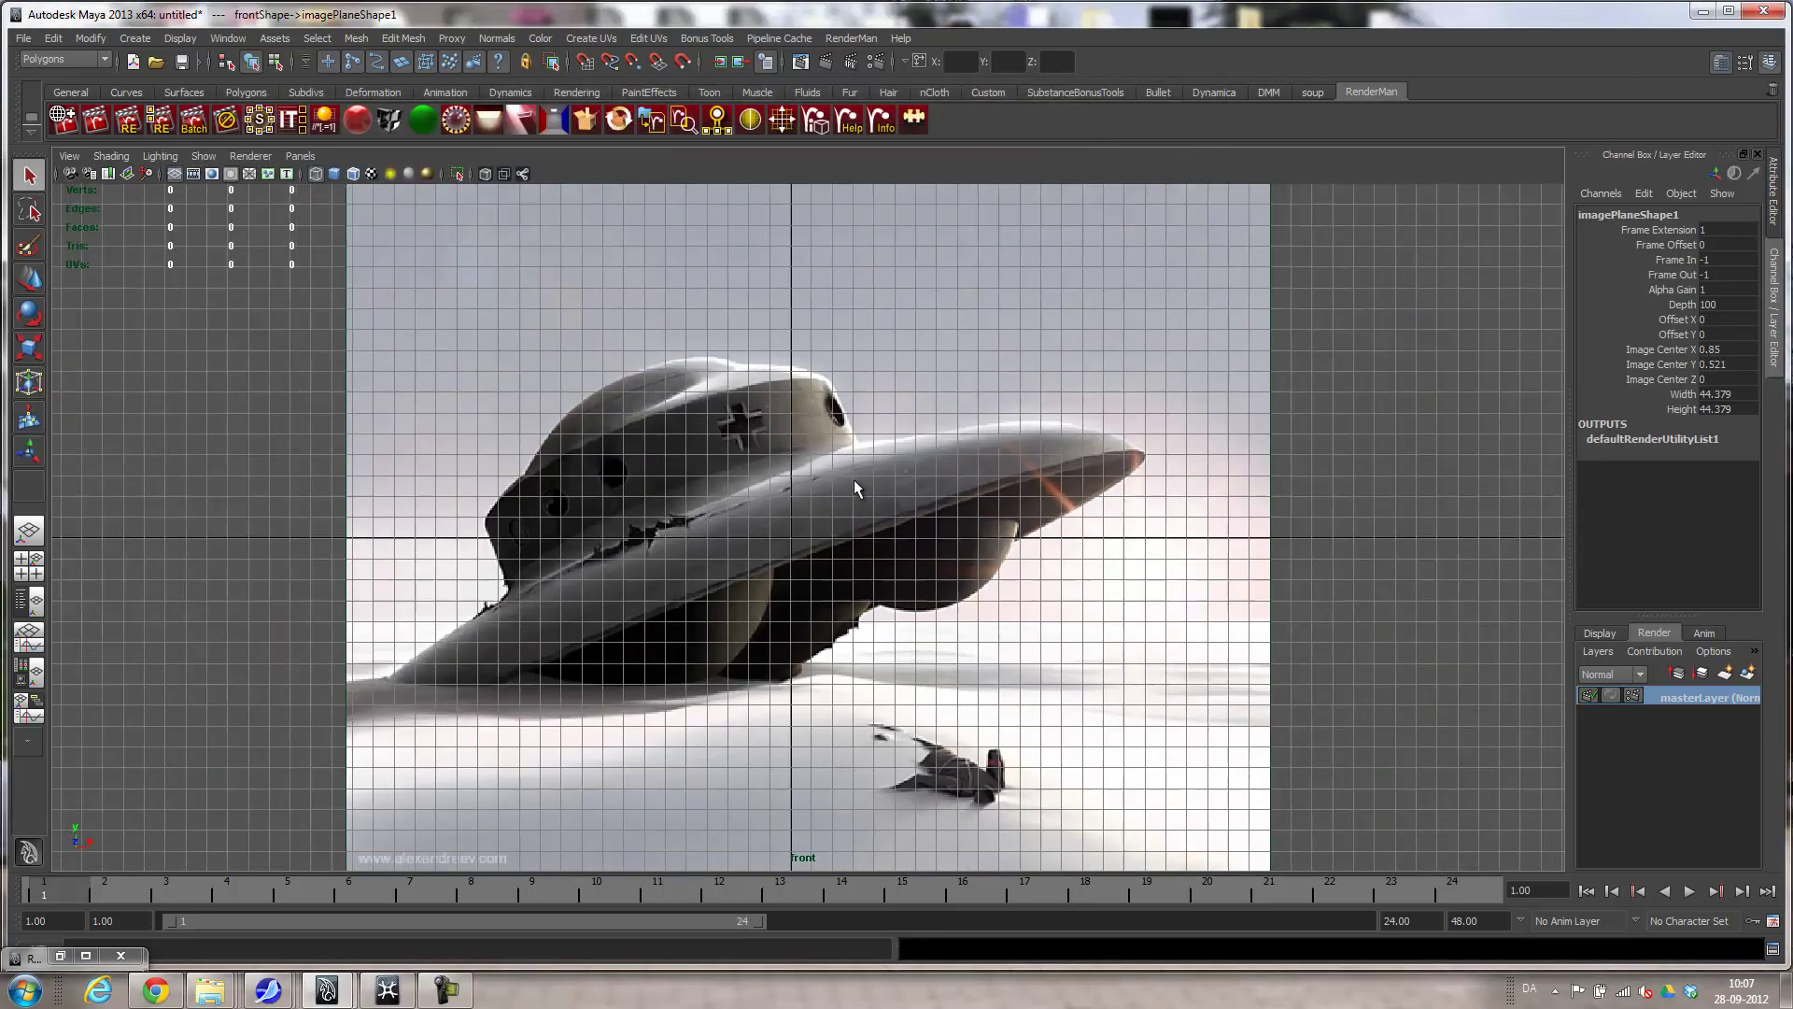
pyautogui.scroll(-4, 854, 478)
# Inspect the front camera in the perspective view with the Outliner shown beside the viewport, then clear the selection.
pyautogui.press('space')
pyautogui.moveTo(839, 490)
pyautogui.mouseDown()
pyautogui.moveTo(832, 441)
pyautogui.moveTo(913, 481)
pyautogui.moveTo(784, 465)
pyautogui.moveTo(709, 491)
pyautogui.moveTo(832, 468)
pyautogui.moveTo(664, 513)
pyautogui.moveTo(852, 504)
pyautogui.moveTo(626, 521)
pyautogui.mouseUp()
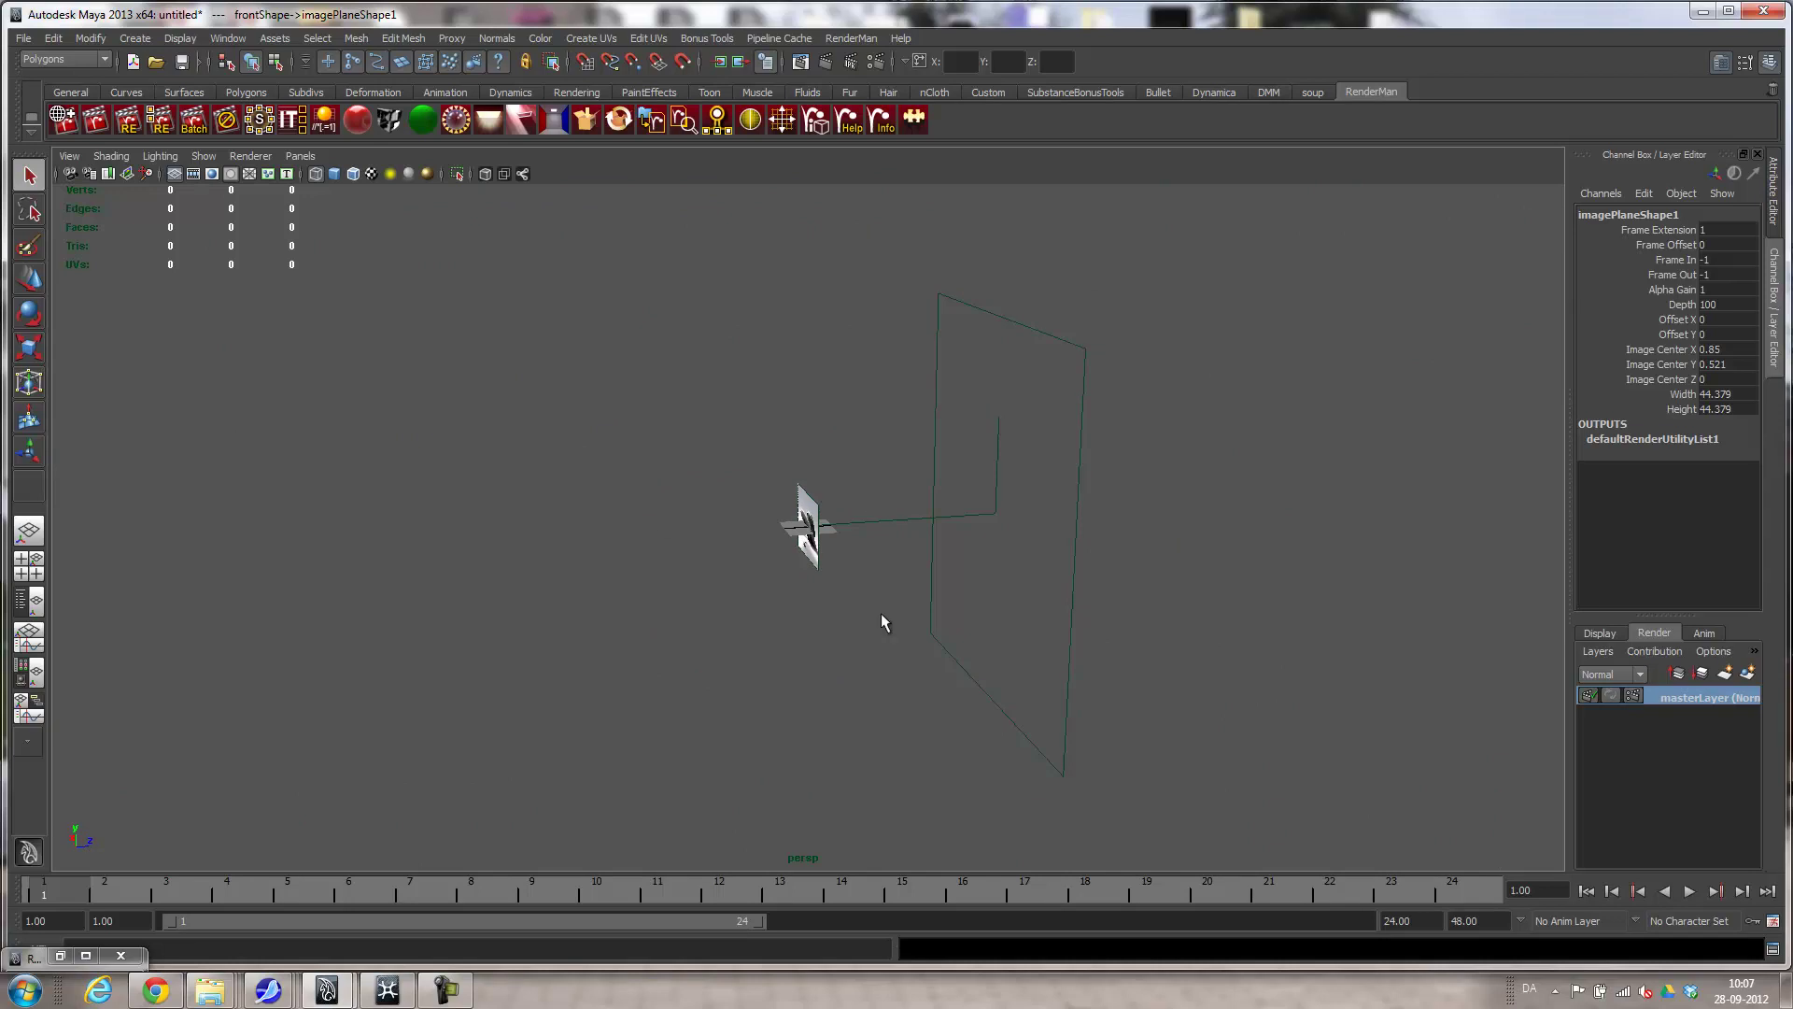
pyautogui.moveTo(857, 573); pyautogui.dragTo(855, 580)
pyautogui.moveTo(957, 392); pyautogui.dragTo(1177, 724)
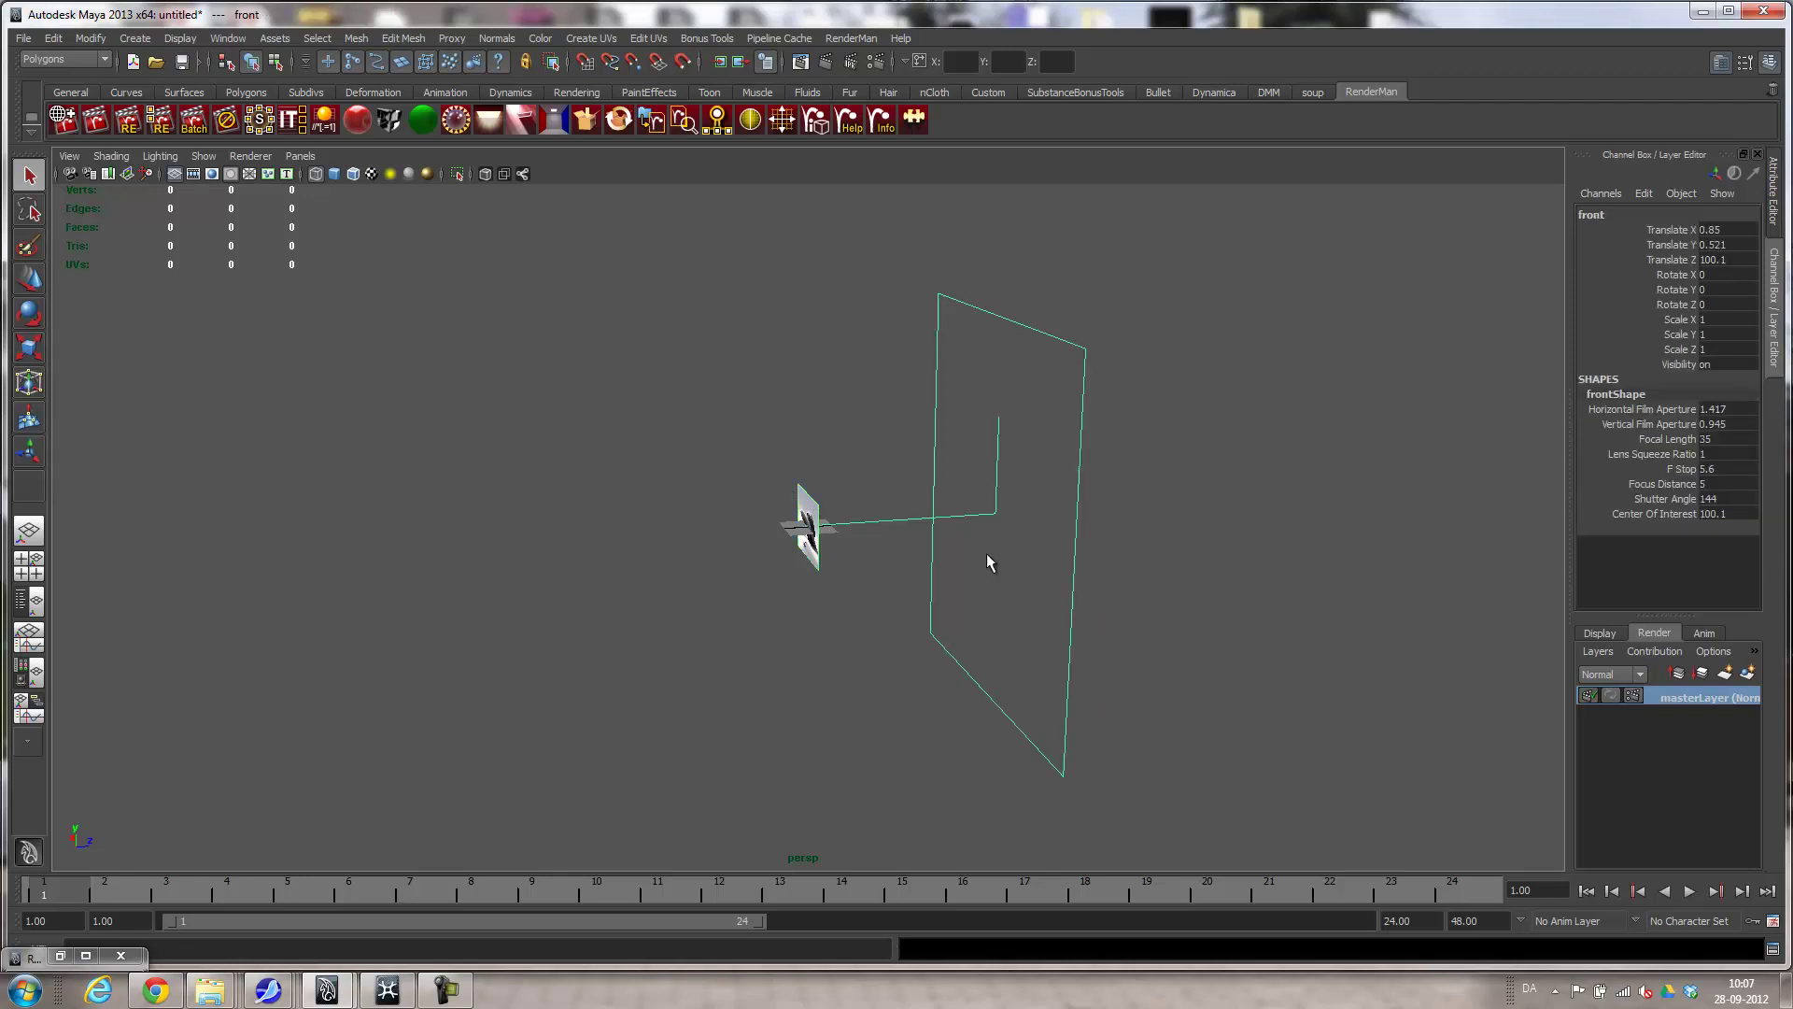
pyautogui.click(17, 606)
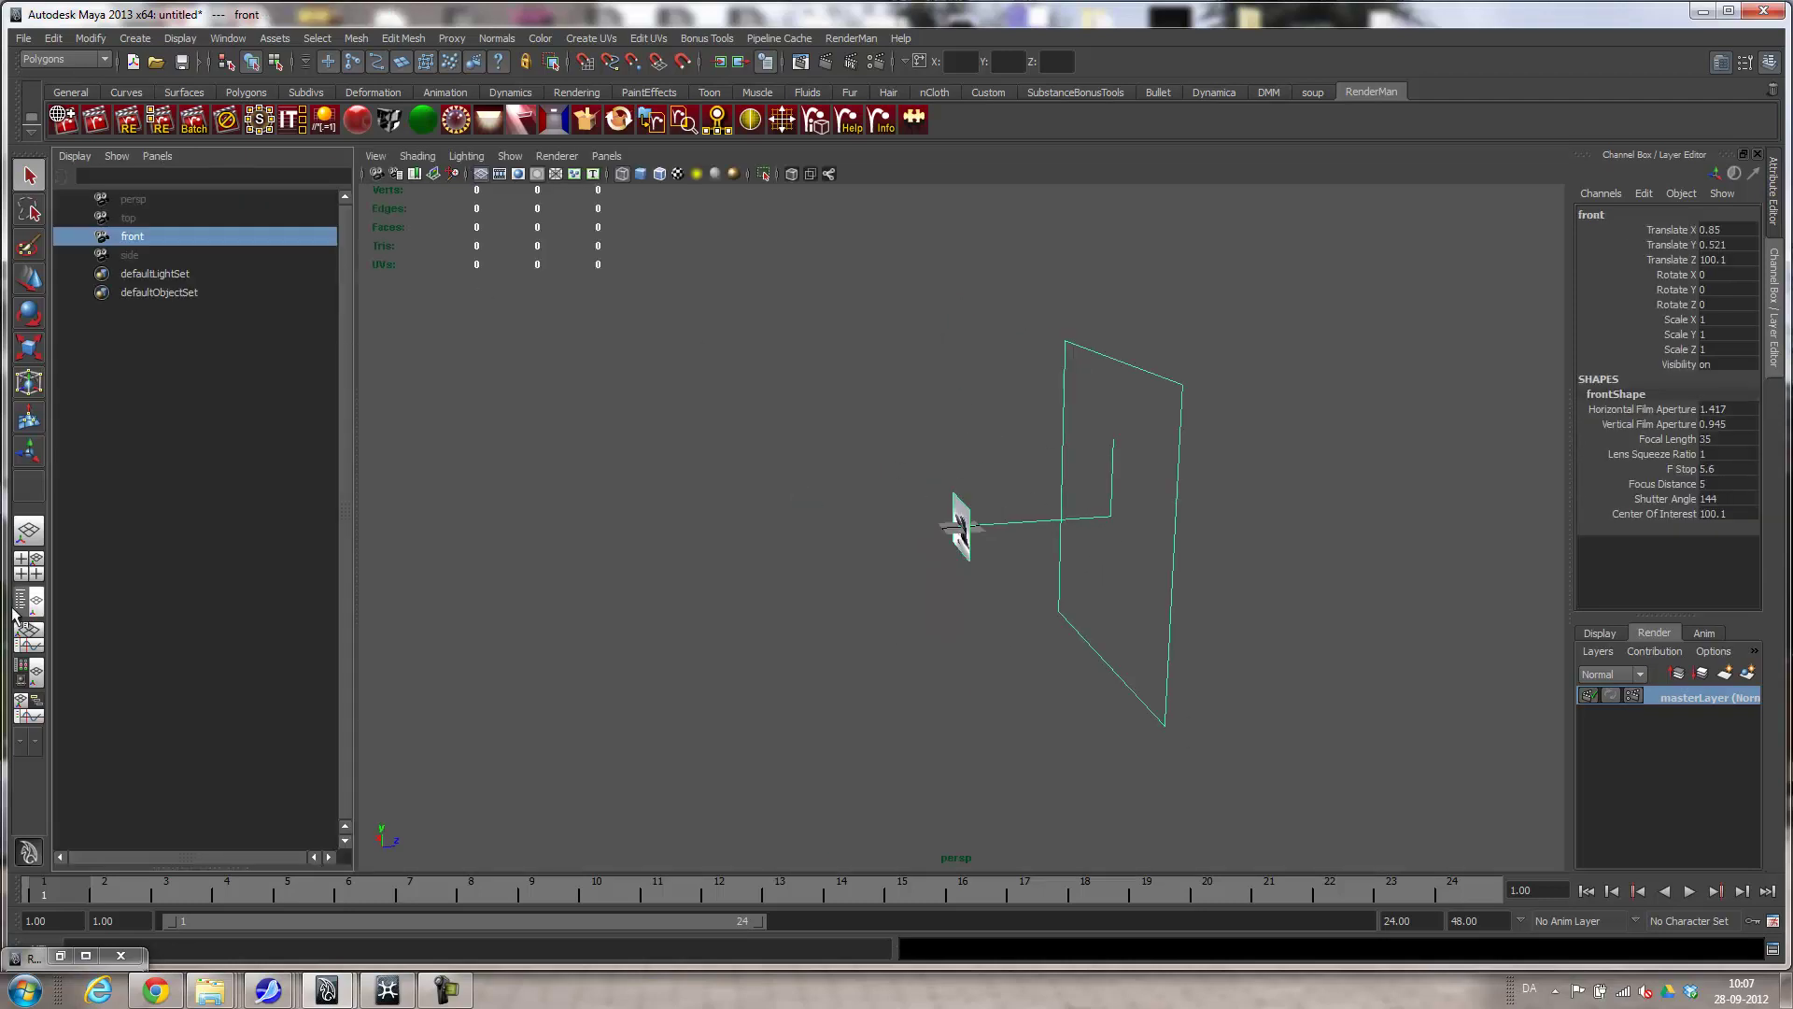
pyautogui.click(165, 458)
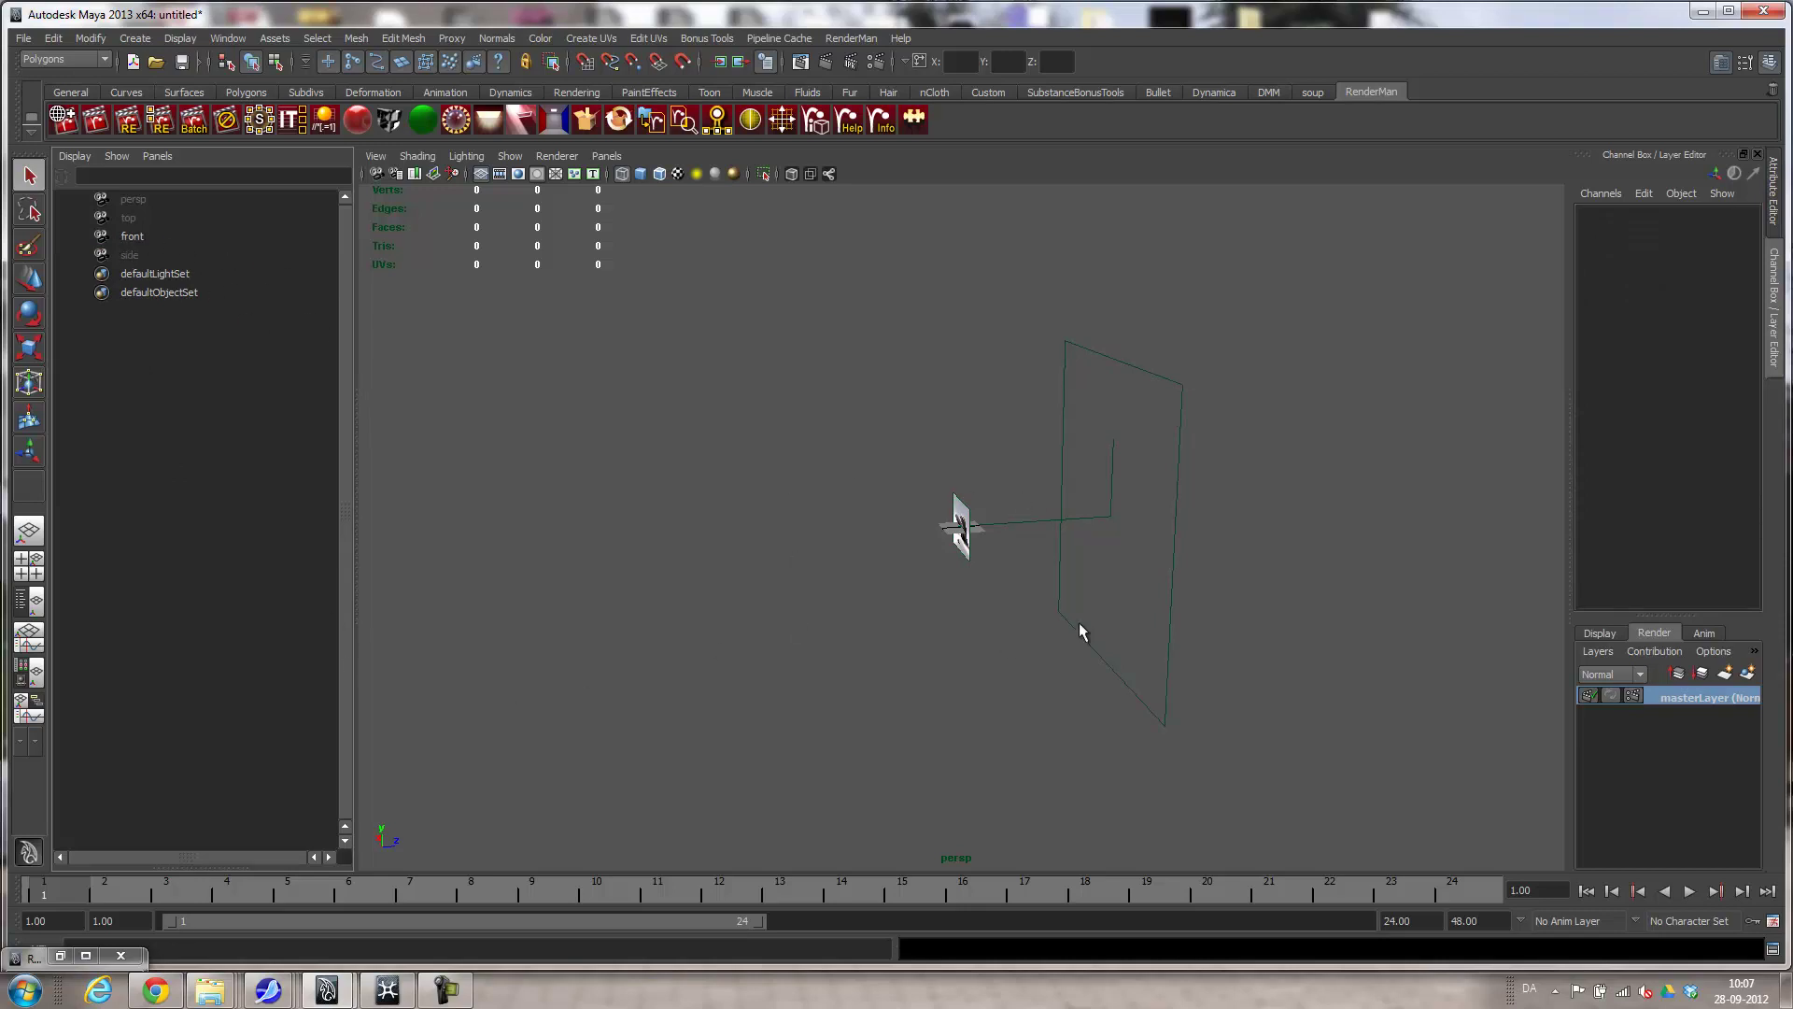
# Select the flying saucer image plane in the perspective view and set its Depth to 123.
pyautogui.keyDown('alt'); pyautogui.moveTo(869, 560); pyautogui.dragTo(1136, 588); pyautogui.keyUp('alt')
pyautogui.keyDown('alt'); pyautogui.moveTo(1137, 589); pyautogui.dragTo(1190, 596, button='right'); pyautogui.keyUp('alt')
pyautogui.keyDown('alt'); pyautogui.moveTo(1123, 551); pyautogui.dragTo(1011, 497, button='middle'); pyautogui.keyUp('alt')
pyautogui.keyDown('alt'); pyautogui.moveTo(936, 564); pyautogui.dragTo(1117, 579, button='right'); pyautogui.keyUp('alt')
pyautogui.keyDown('alt'); pyautogui.moveTo(1117, 580); pyautogui.dragTo(860, 571); pyautogui.keyUp('alt')
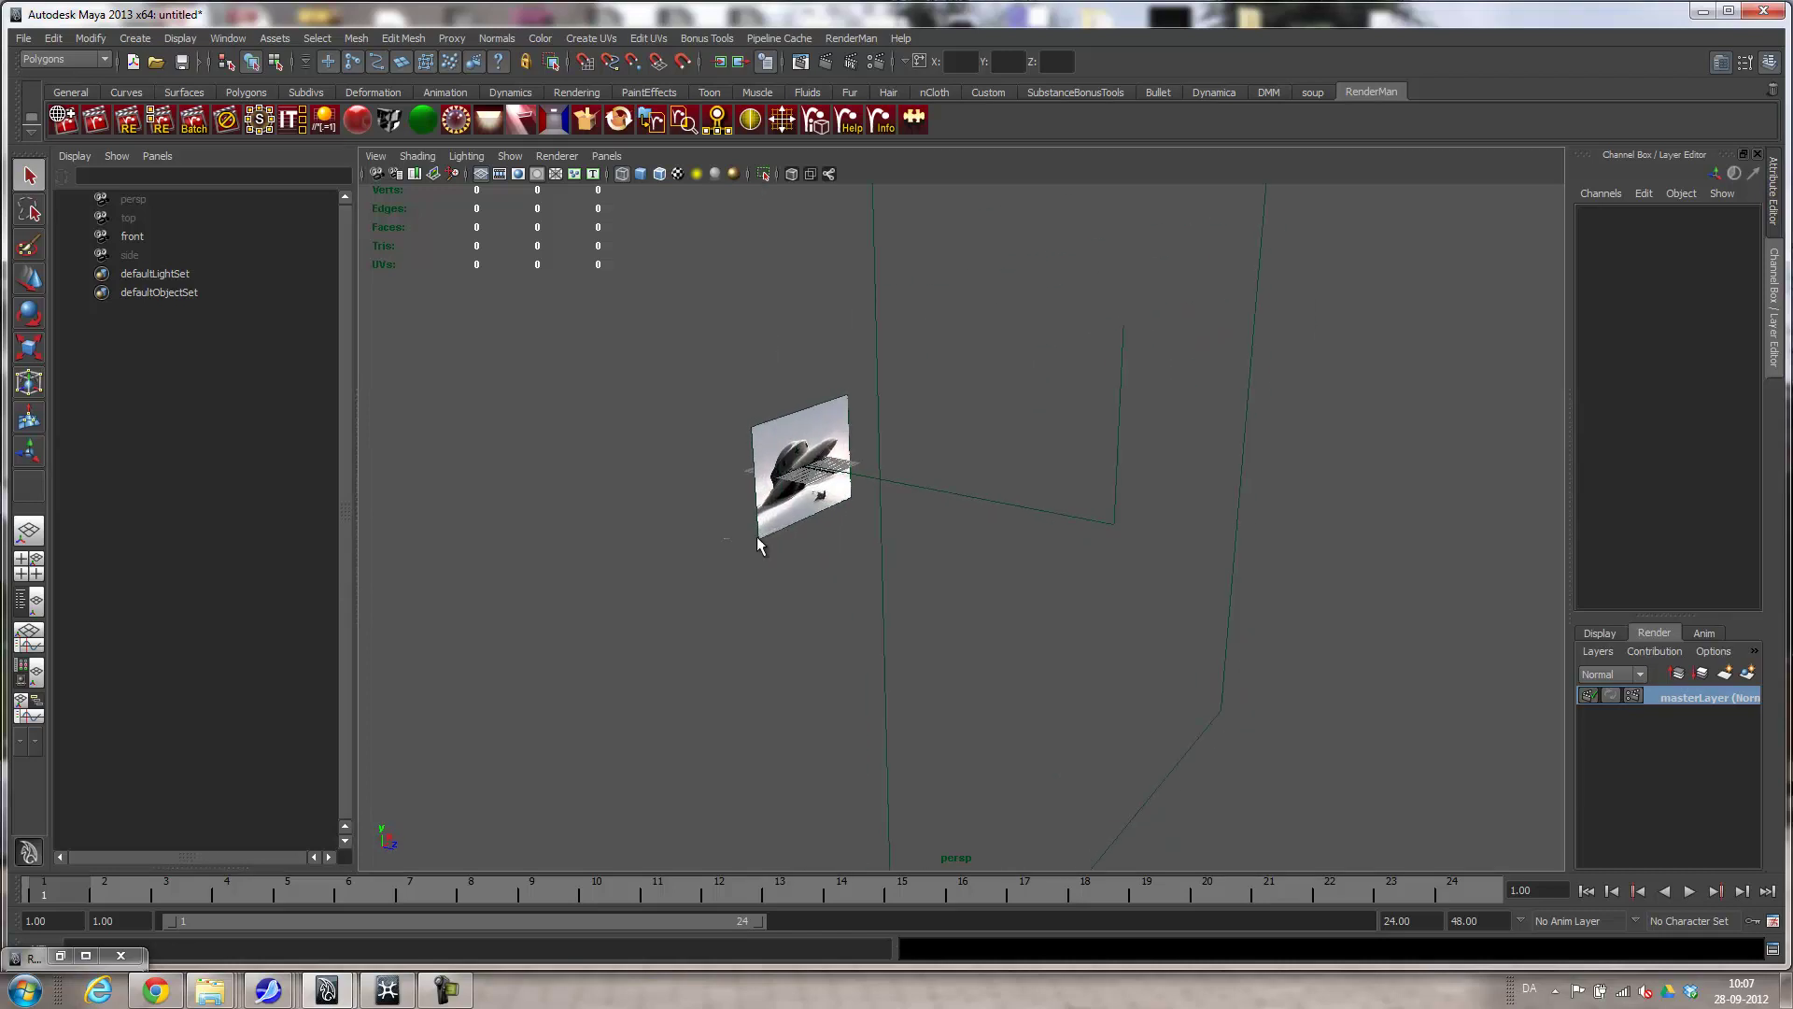
pyautogui.click(792, 532)
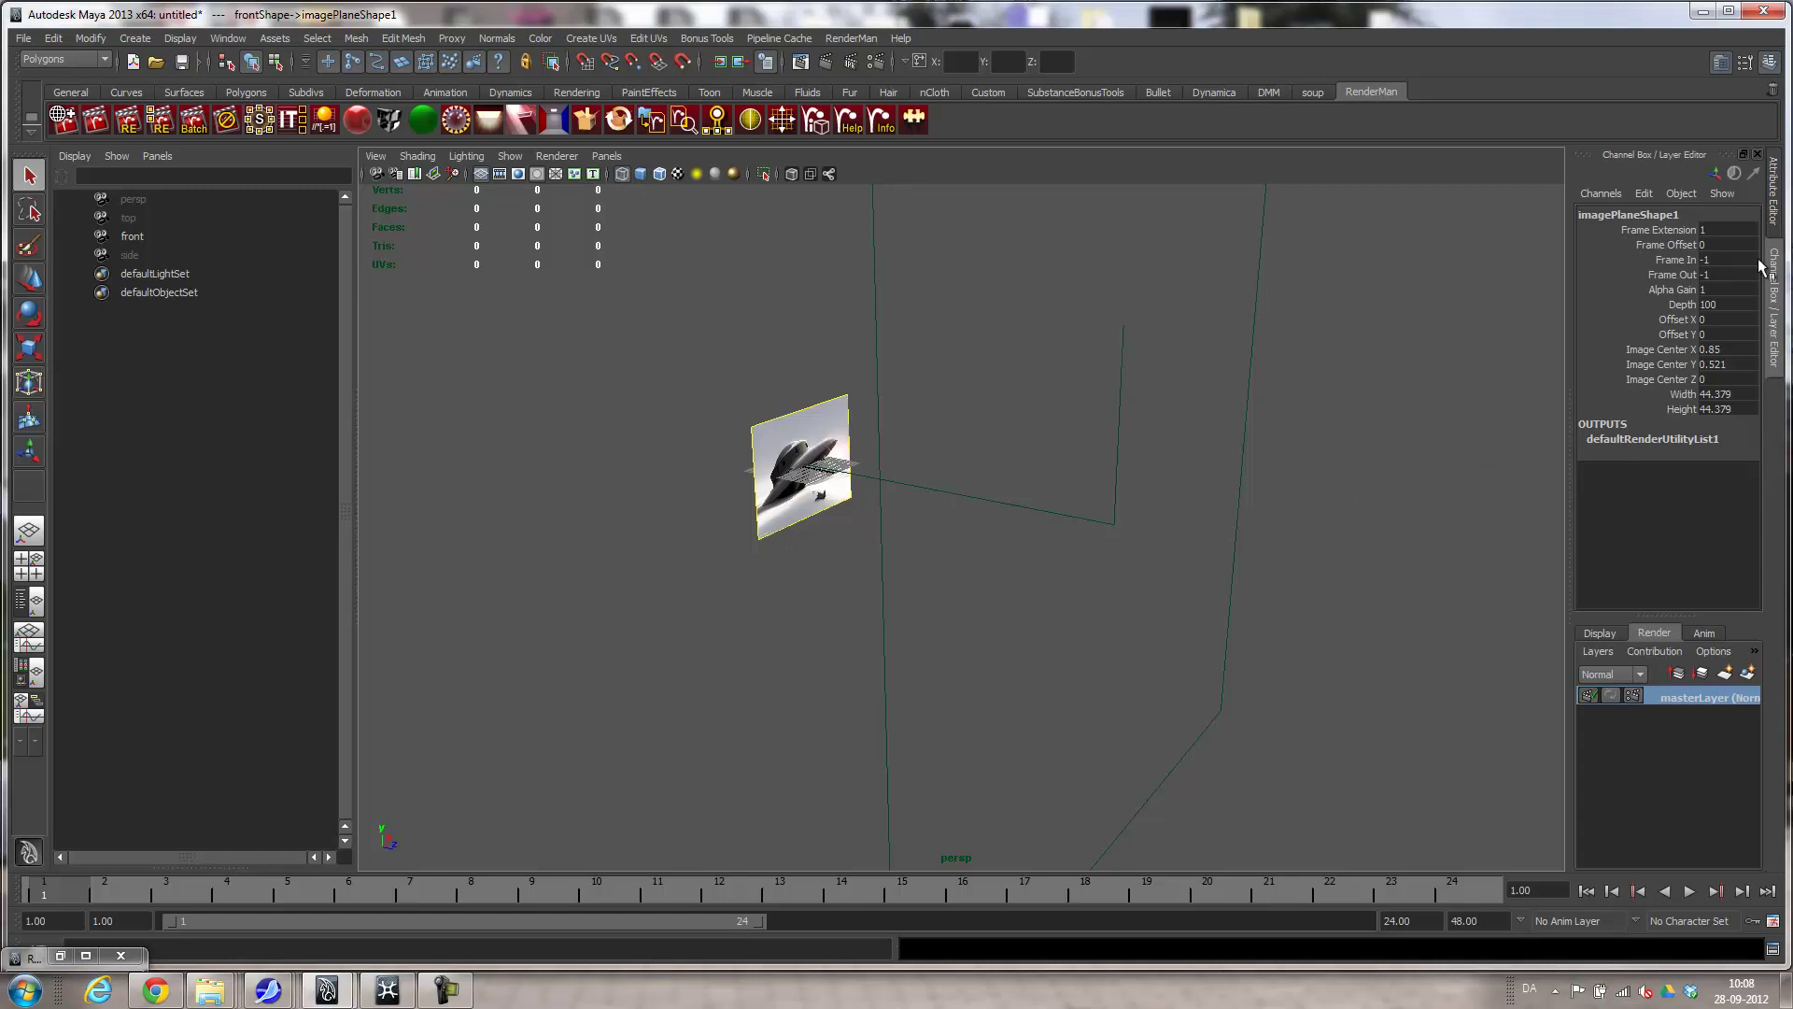
pyautogui.click(1681, 305)
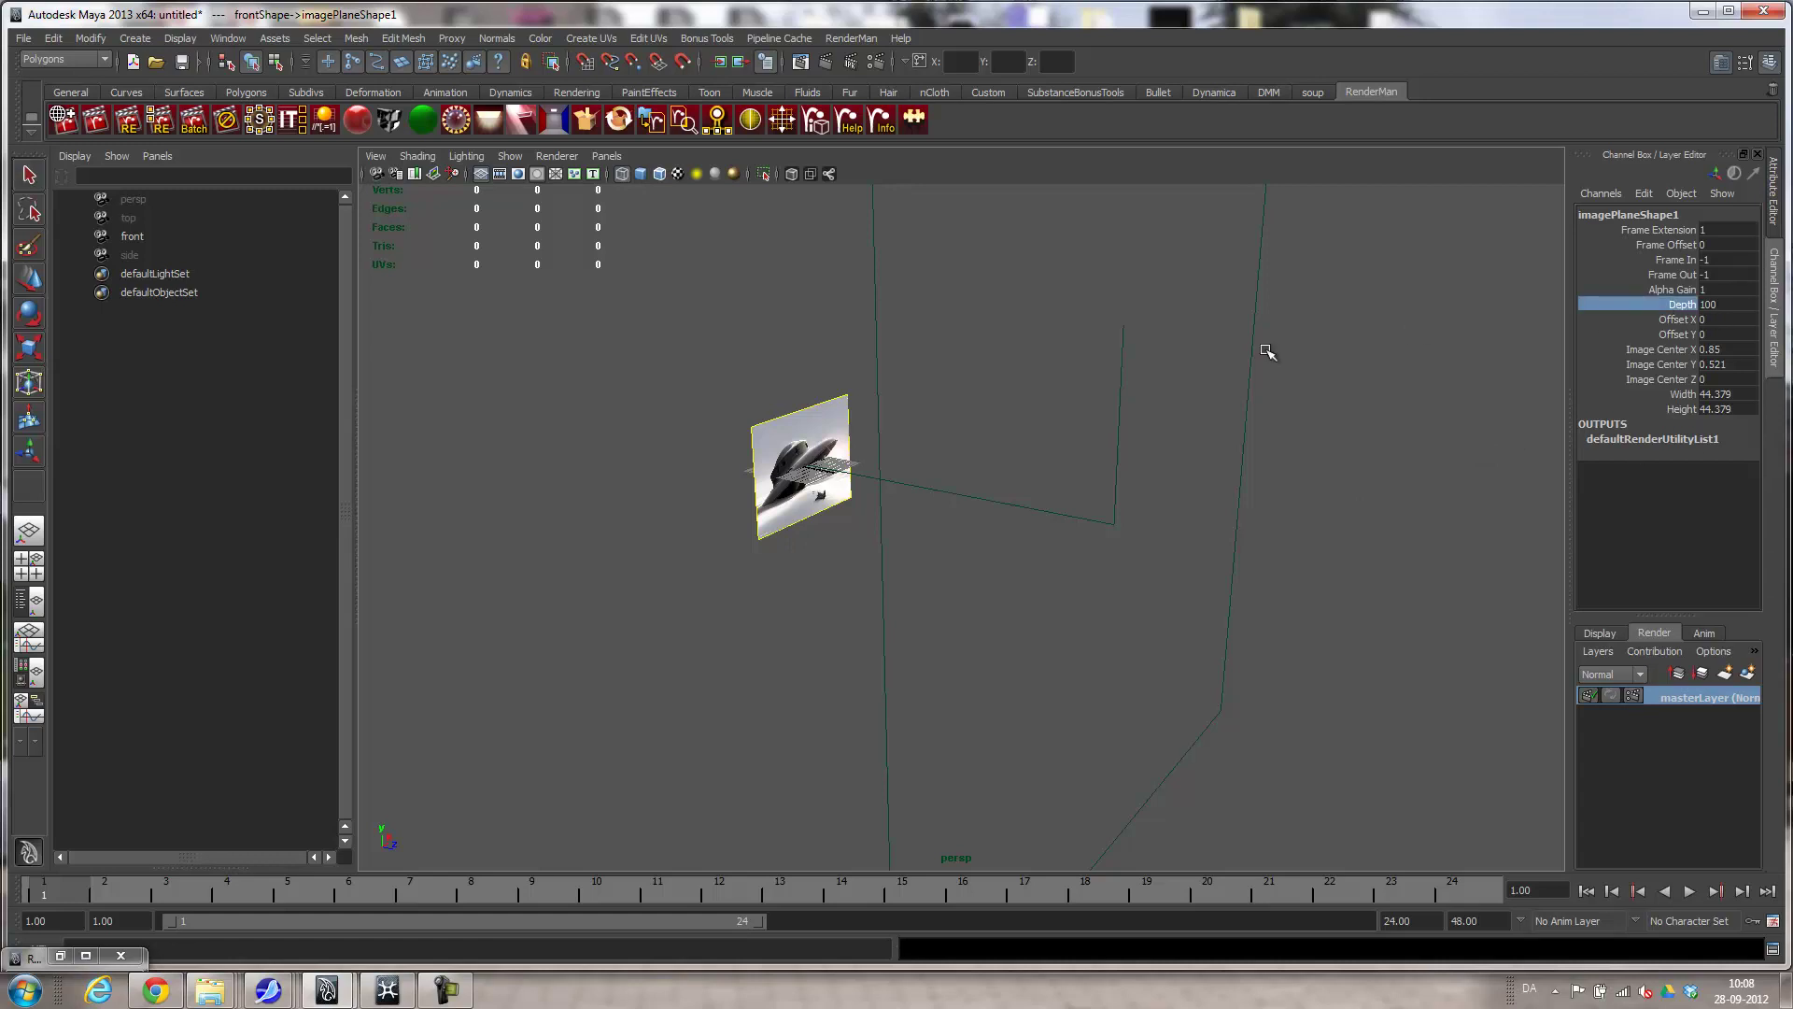
pyautogui.moveTo(1320, 364); pyautogui.dragTo(1384, 385, button='middle')
# Move the image plane back behind the grid by setting its Image Center Z to about -100.8.
pyautogui.click(1663, 379)
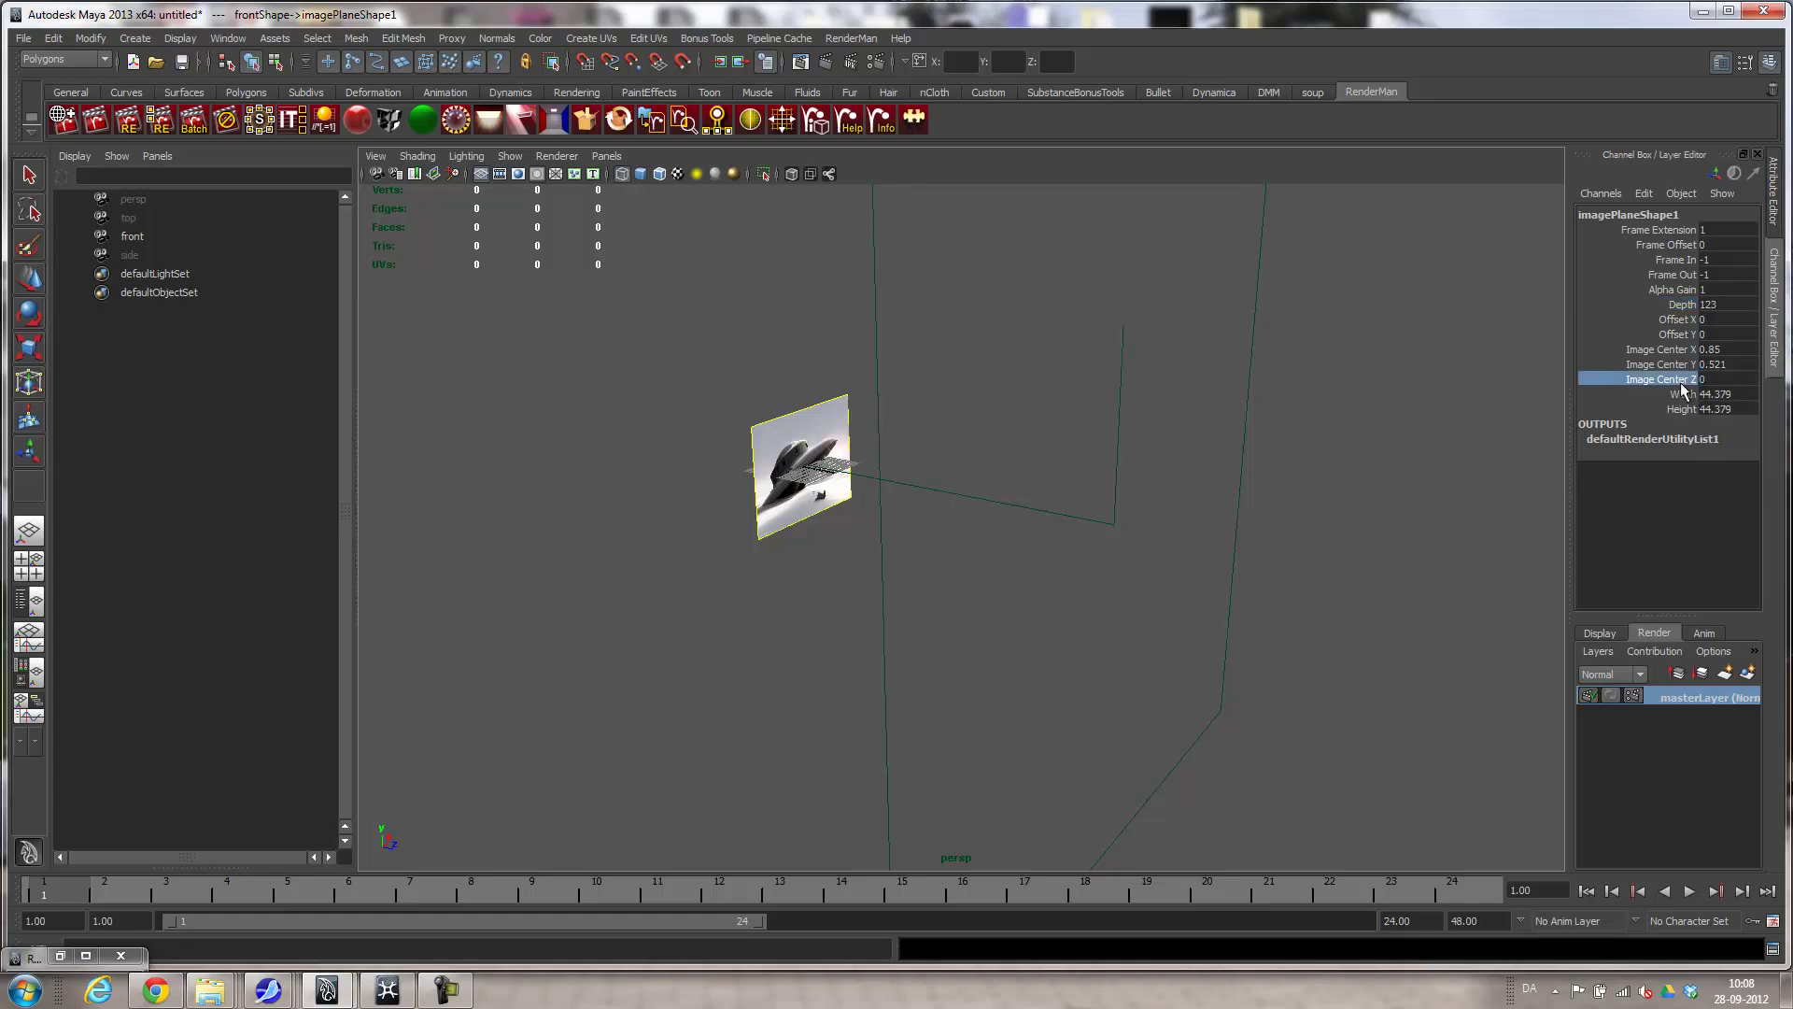
pyautogui.moveTo(1350, 399); pyautogui.dragTo(912, 432, button='middle')
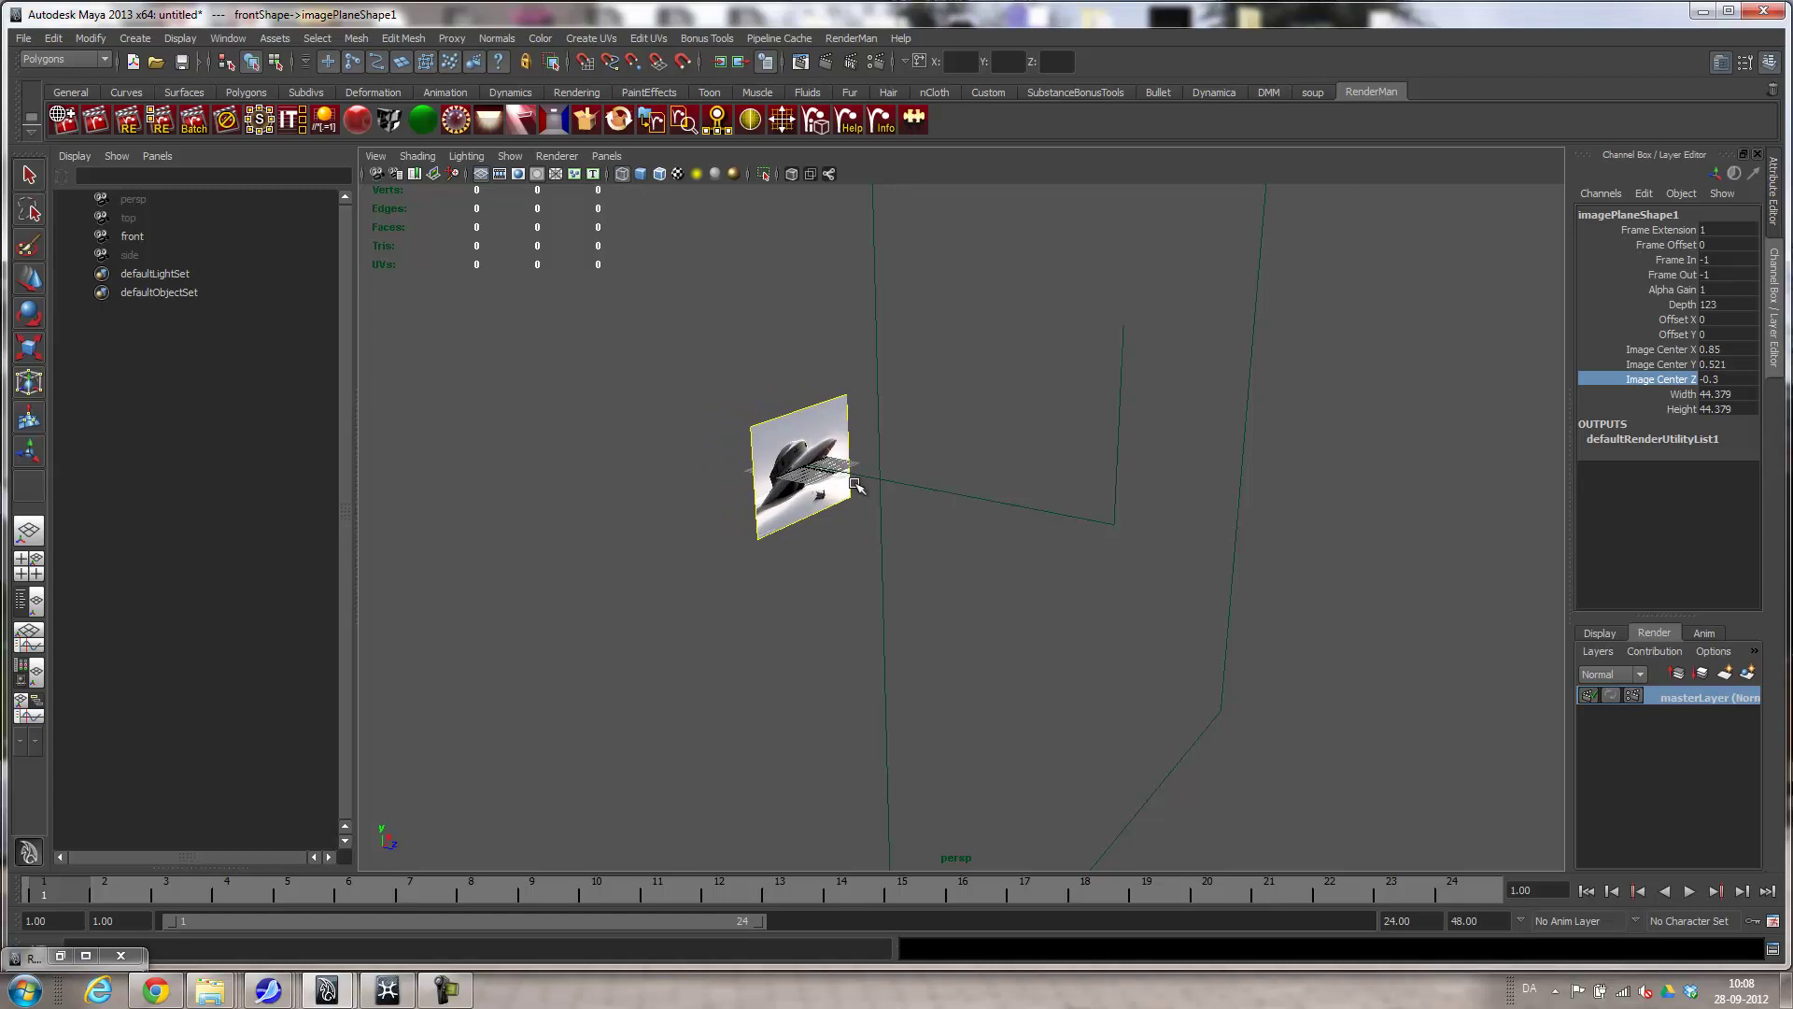
pyautogui.moveTo(1417, 426); pyautogui.dragTo(1088, 476, button='middle')
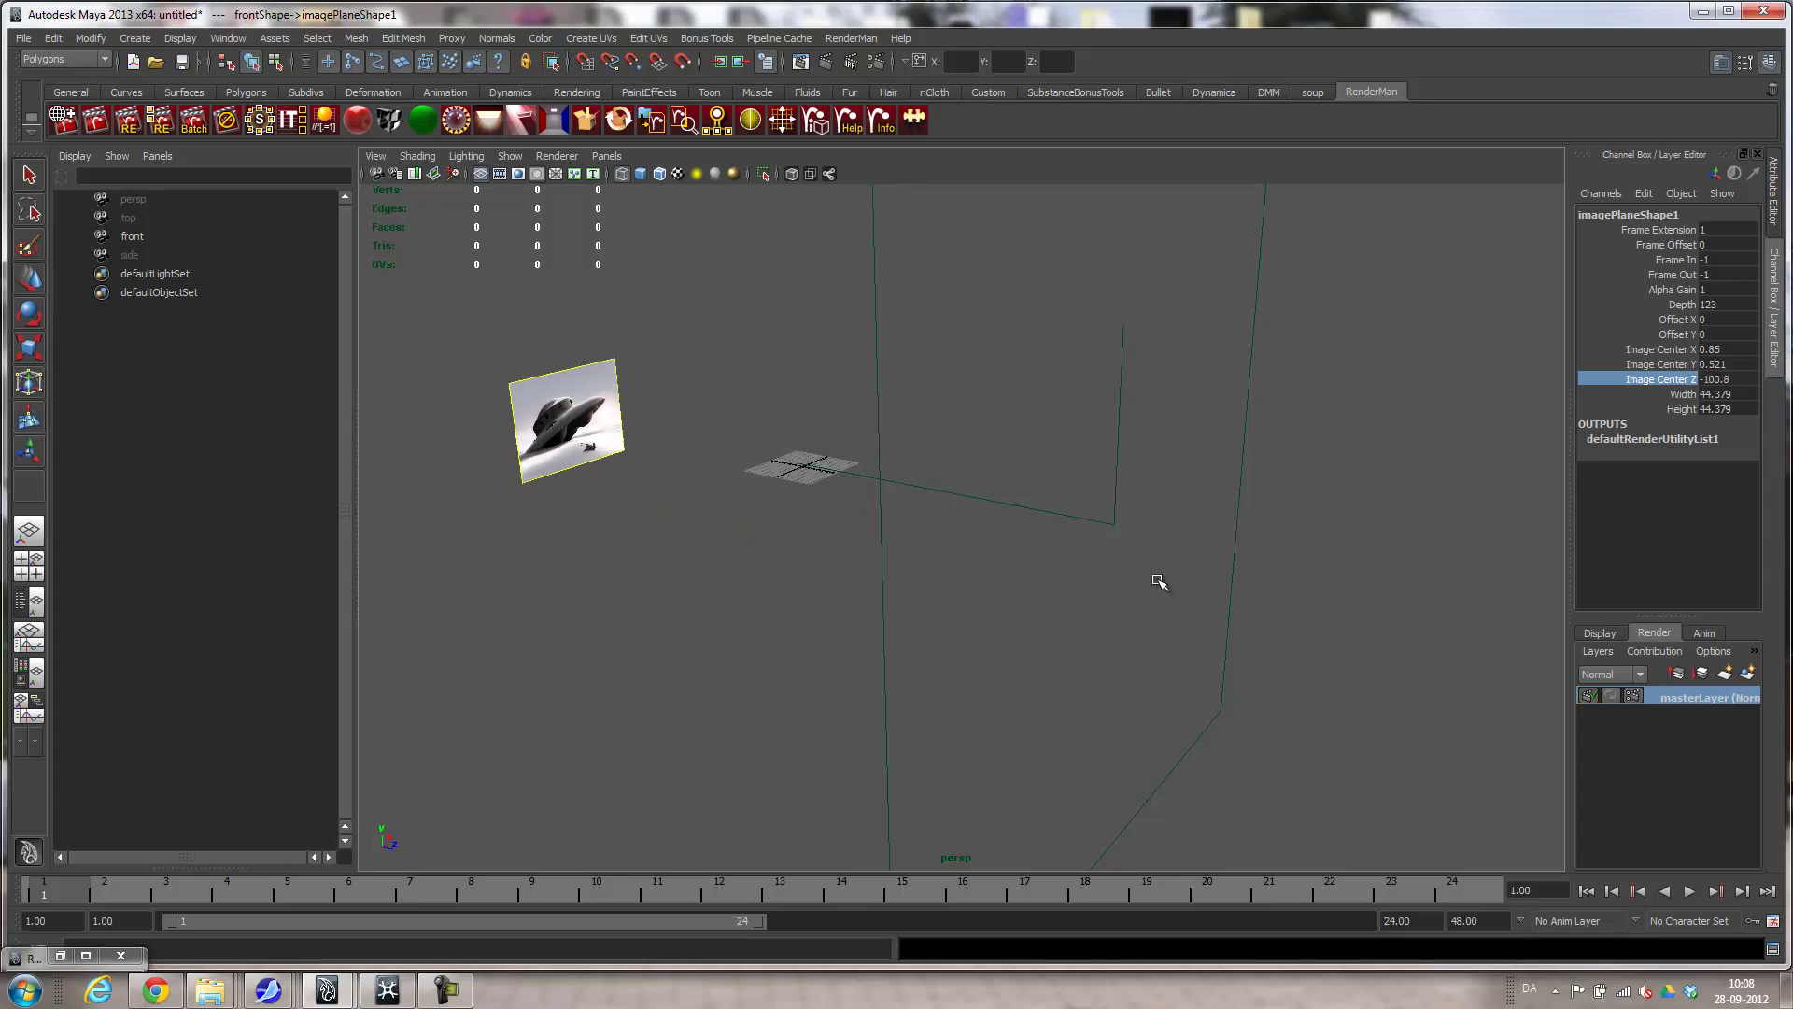
pyautogui.keyDown('alt'); pyautogui.moveTo(1298, 559); pyautogui.dragTo(1192, 547); pyautogui.keyUp('alt')
# Set the image plane's Image Center X to 2.45 and Y to 4.121, and enlarge its Width and Height to 66.279.
pyautogui.click(1670, 349)
pyautogui.moveTo(1120, 409); pyautogui.dragTo(1188, 462, button='middle')
pyautogui.click(1634, 366)
pyautogui.moveTo(1681, 394); pyautogui.dragTo(1681, 410)
pyautogui.moveTo(1205, 430); pyautogui.dragTo(1445, 401, button='middle')
# Switch the viewport to the orthographic front view and frame the reference image closely.
pyautogui.click(606, 156)
pyautogui.moveTo(703, 174)
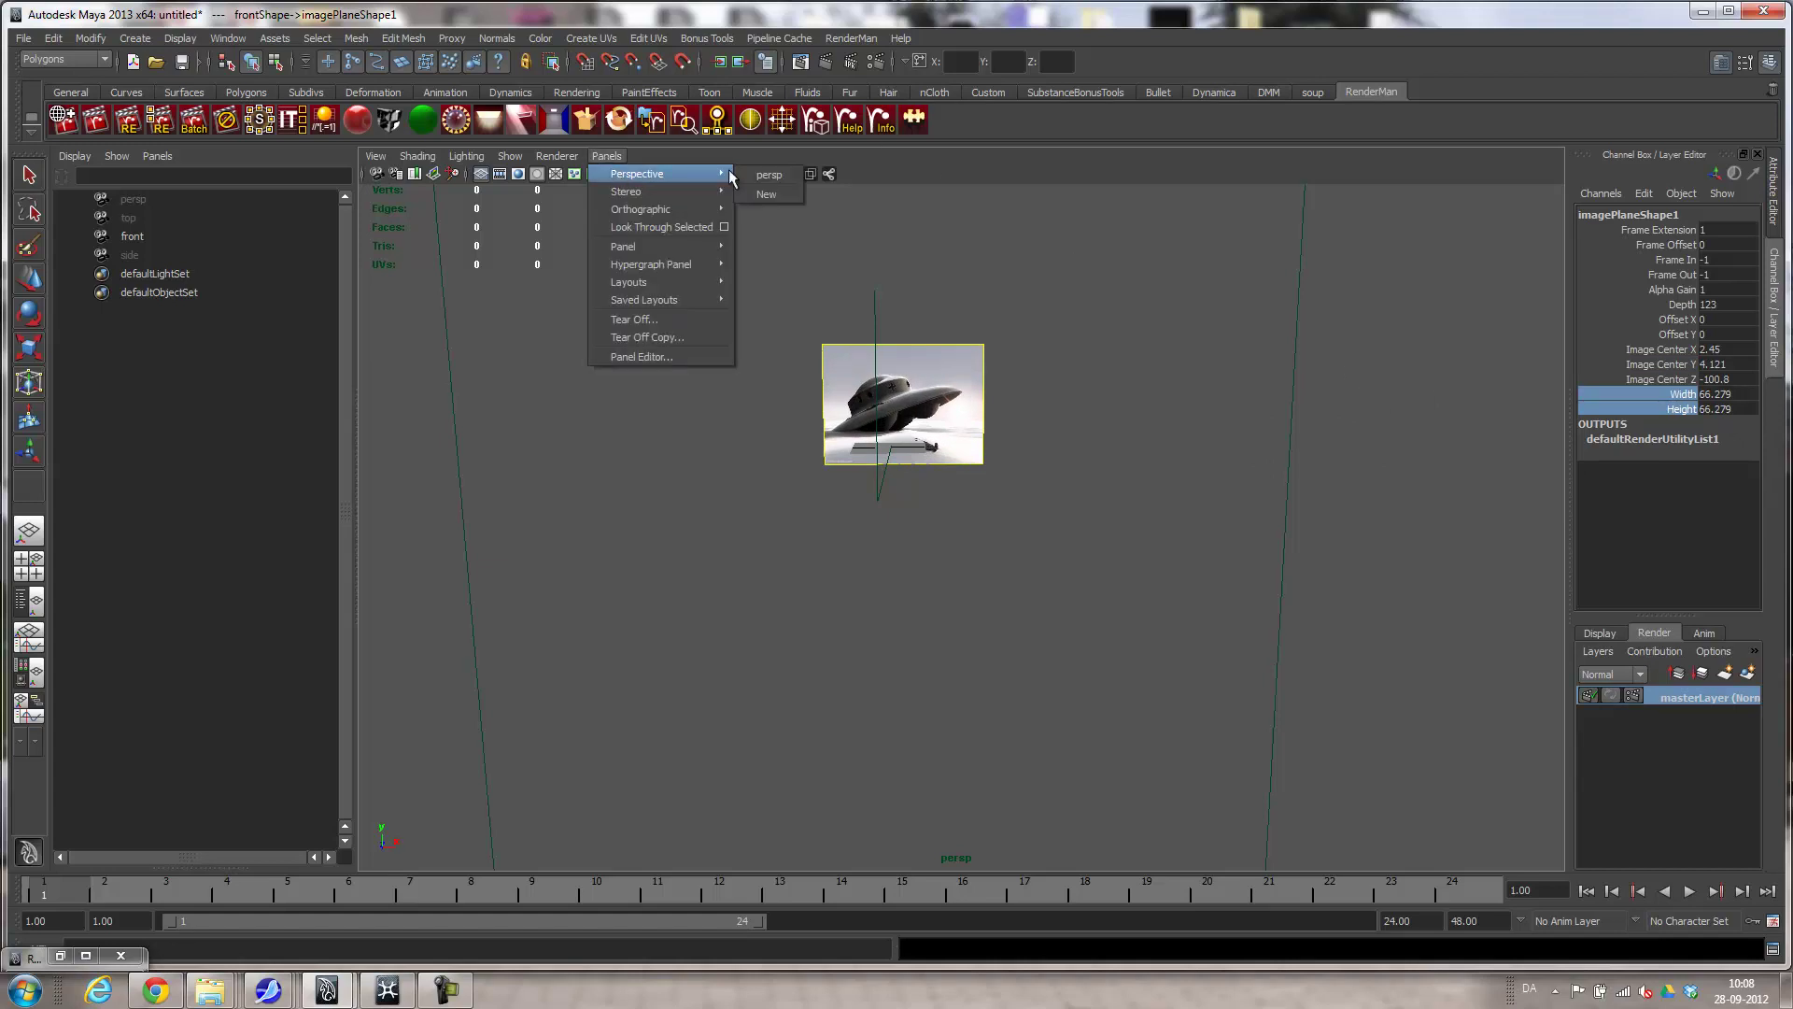
pyautogui.click(766, 210)
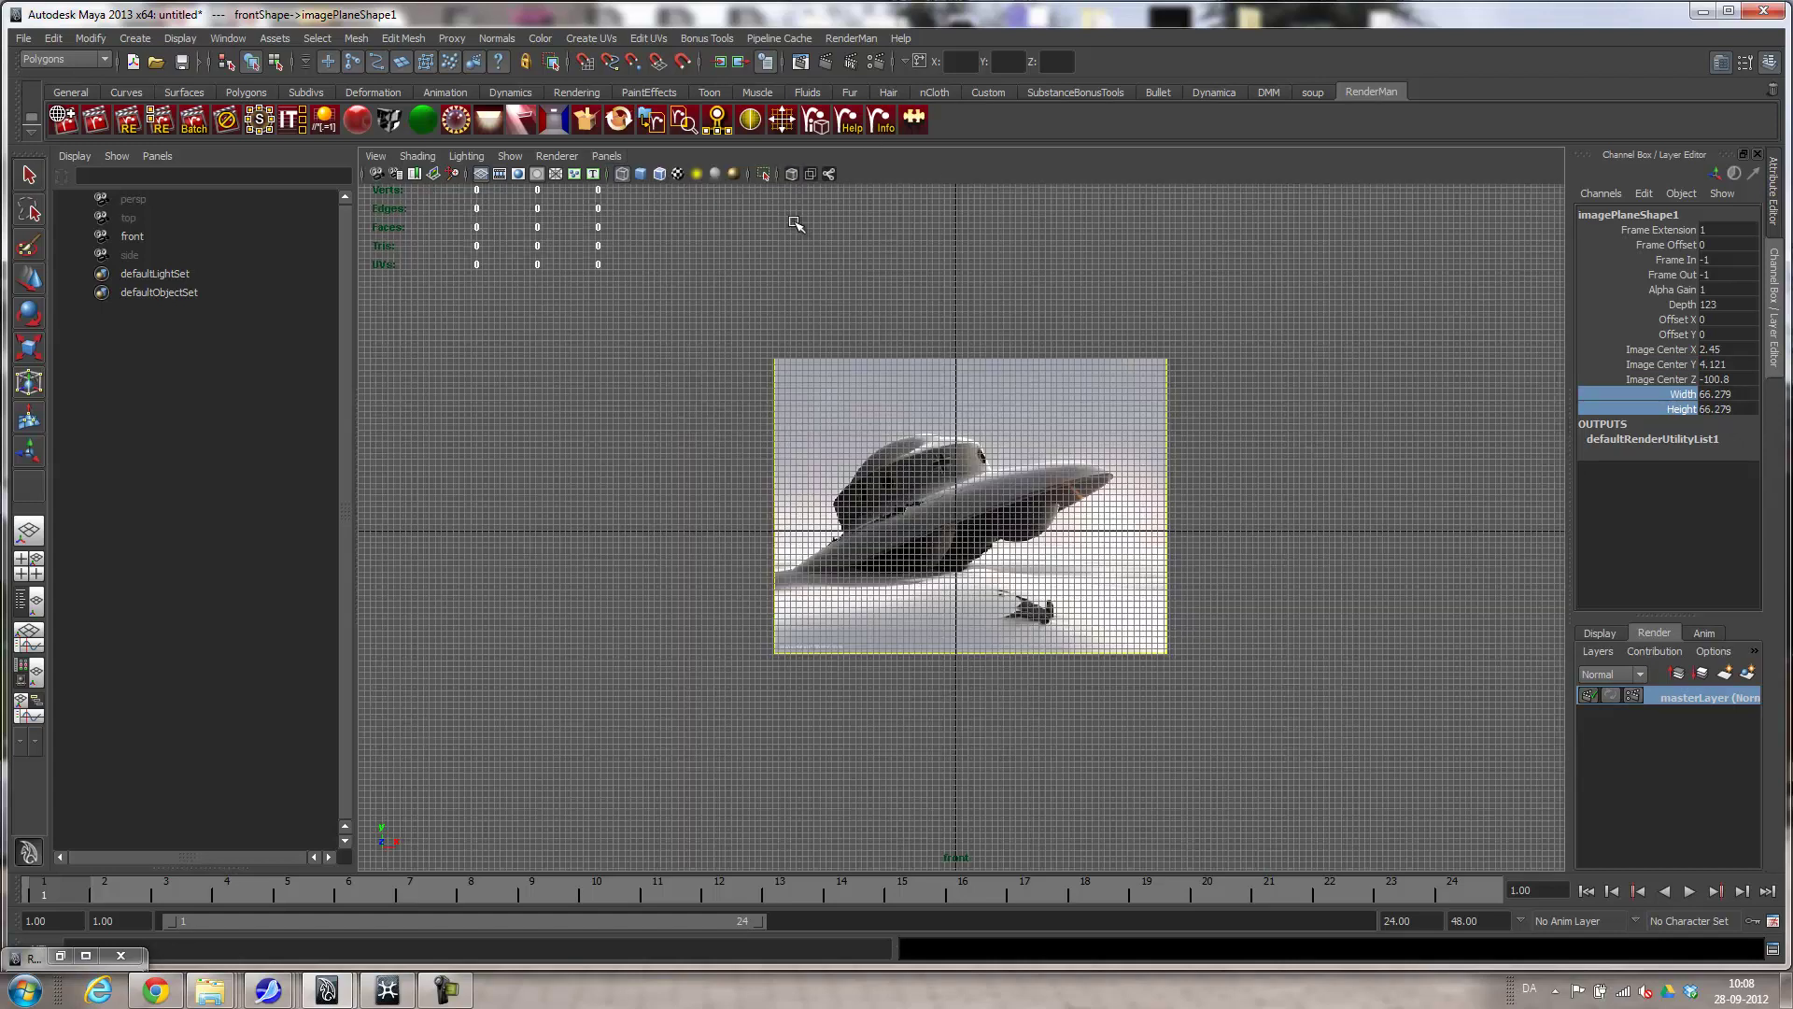
pyautogui.keyDown('alt'); pyautogui.moveTo(1200, 541); pyautogui.dragTo(1196, 598, button='right'); pyautogui.keyUp('alt')
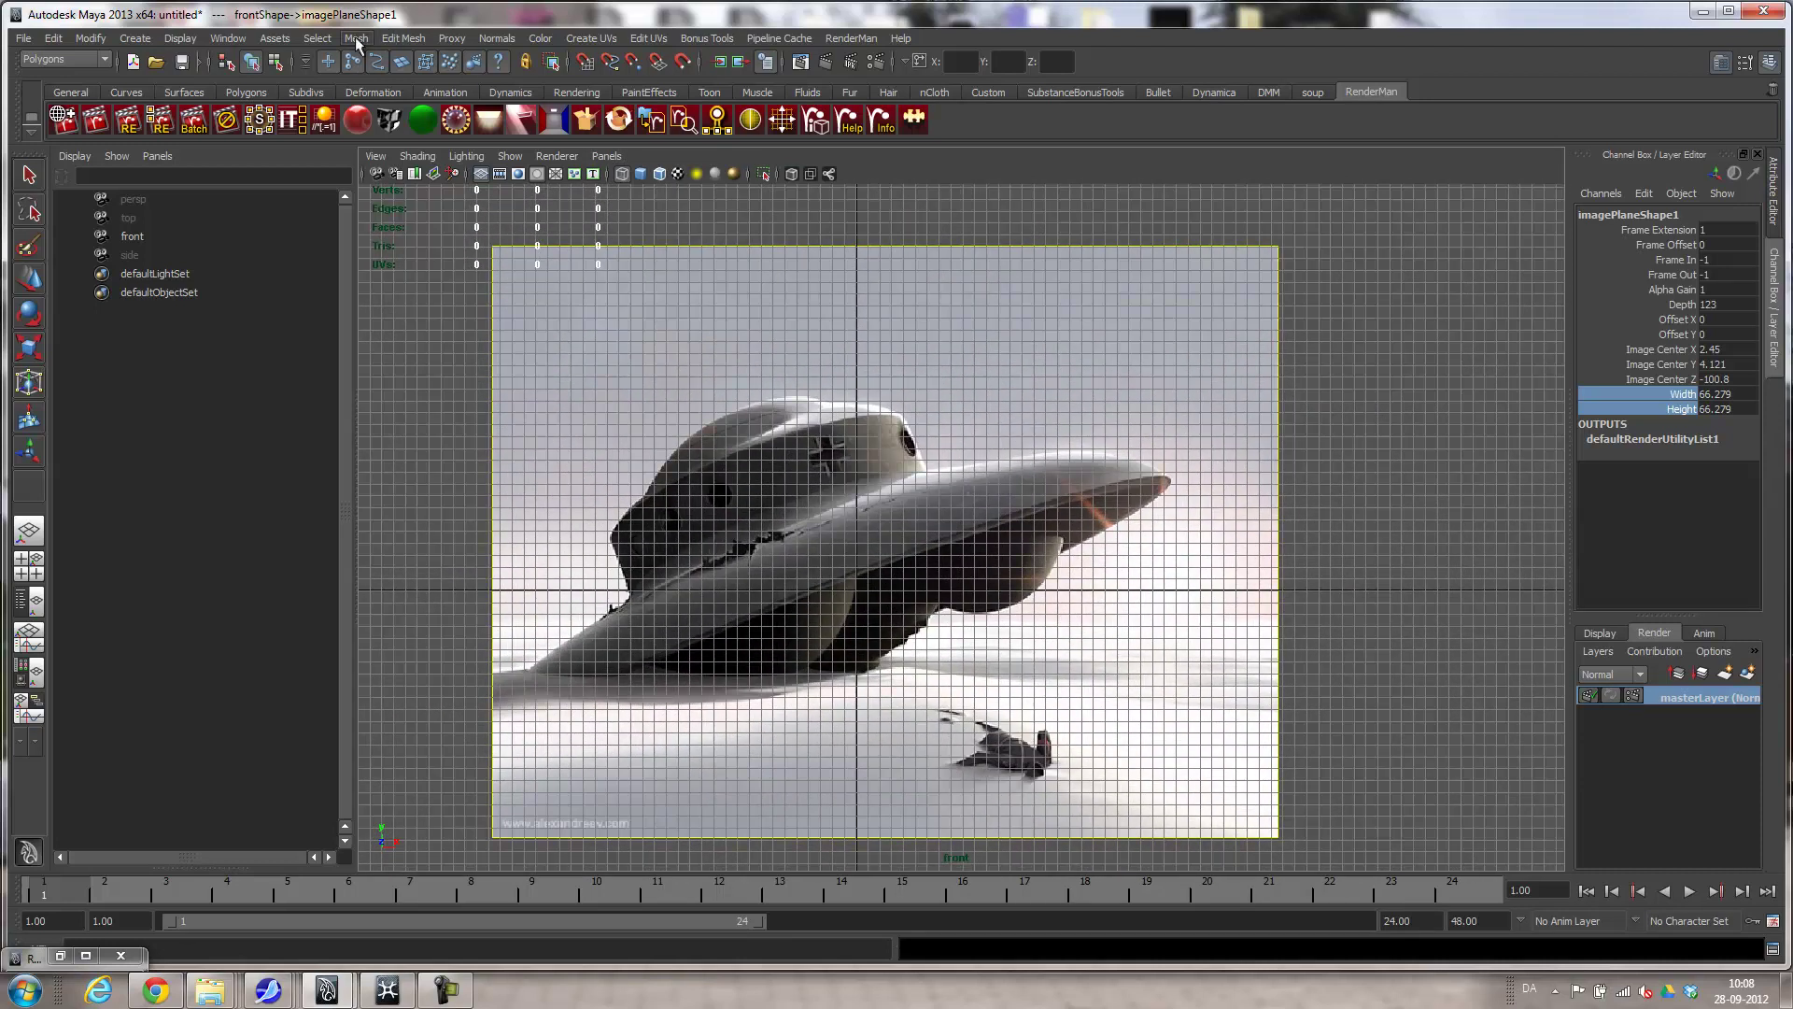
# Trace the flying saucer's outline as a single face with the Create Polygon Tool and display it shaded.
pyautogui.click(398, 41)
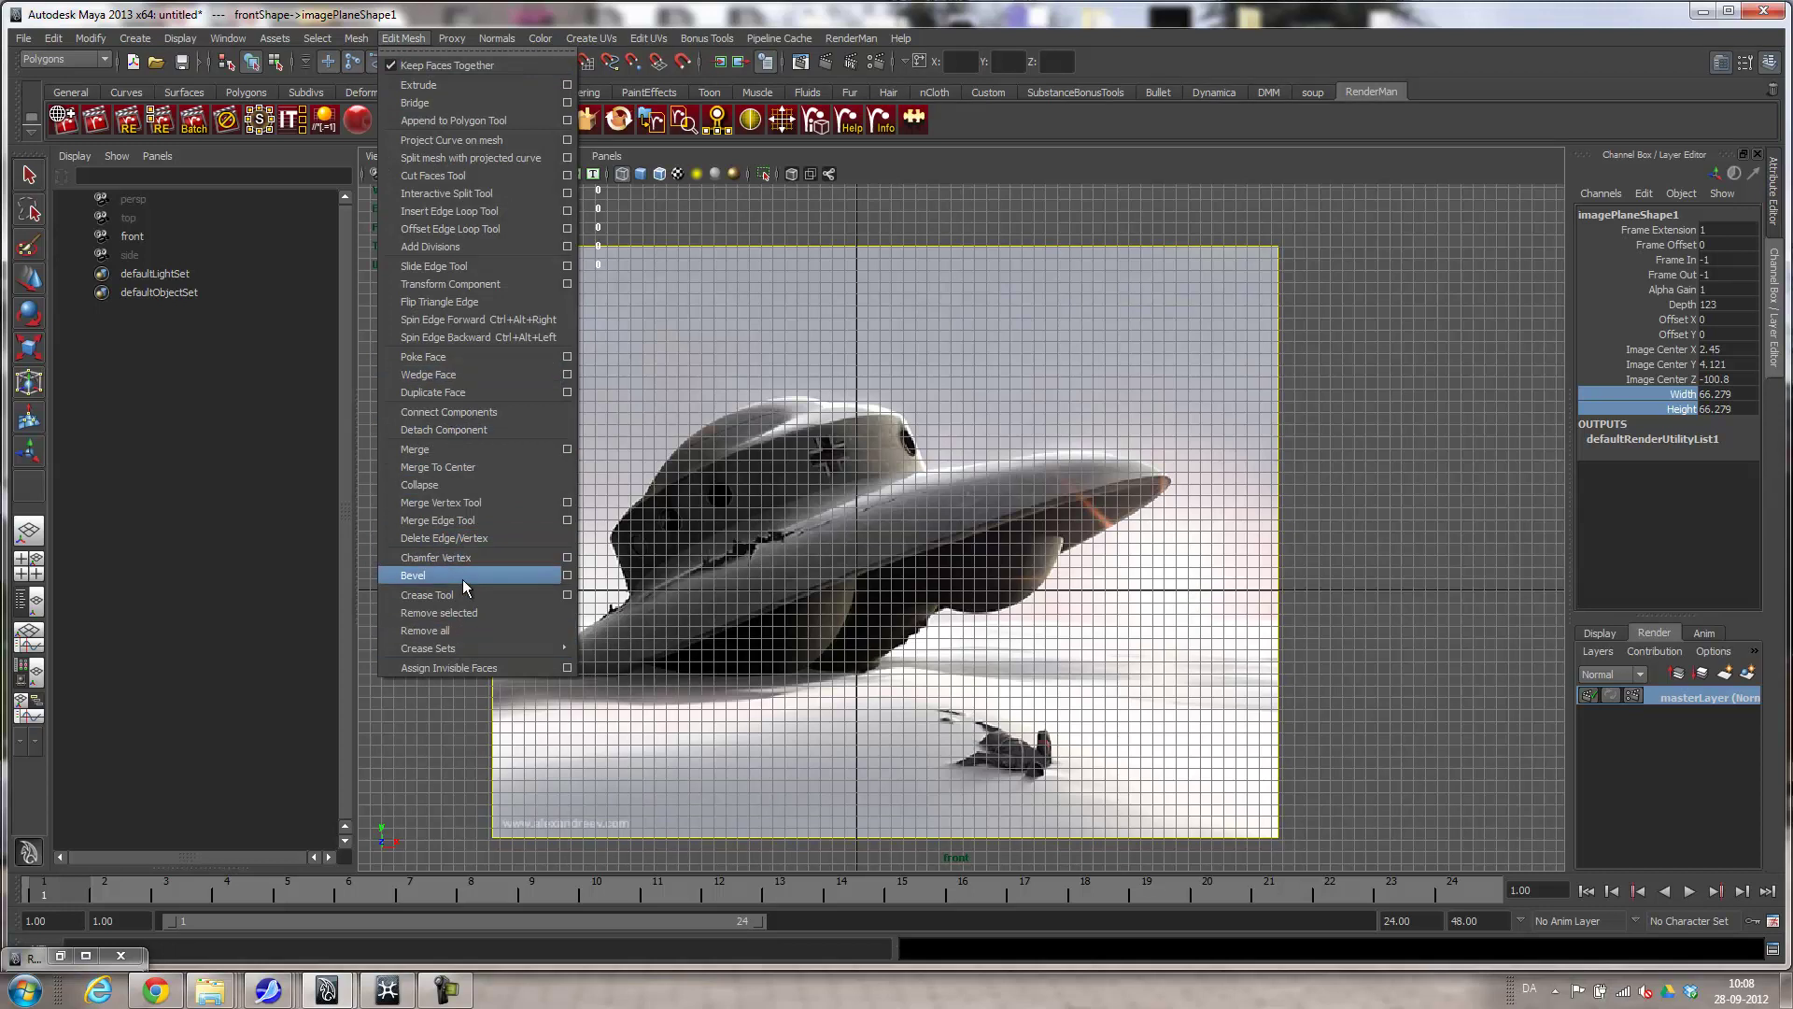
pyautogui.moveTo(364, 35)
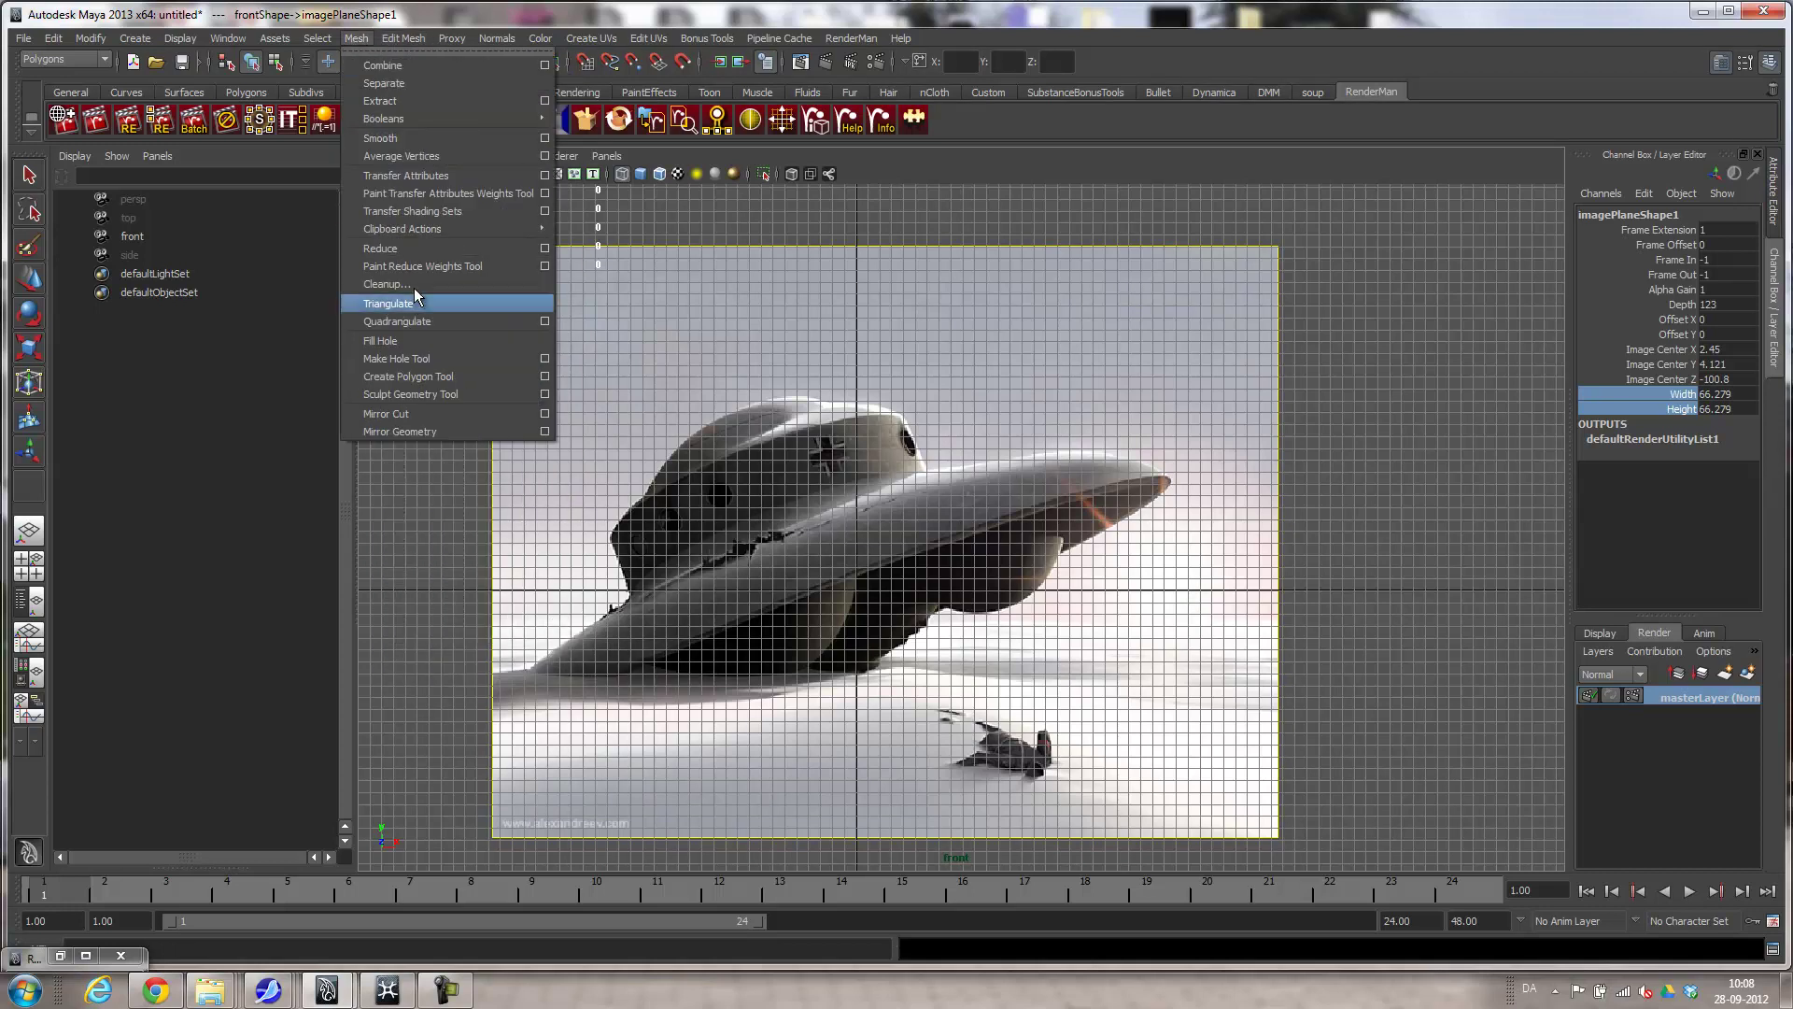
pyautogui.click(406, 376)
pyautogui.click(725, 417)
pyautogui.click(663, 464)
pyautogui.click(635, 490)
pyautogui.click(636, 536)
pyautogui.click(632, 593)
pyautogui.click(491, 688)
pyautogui.click(478, 716)
pyautogui.click(686, 685)
pyautogui.click(848, 642)
pyautogui.click(1022, 564)
pyautogui.click(1114, 528)
pyautogui.click(1168, 478)
pyautogui.click(1037, 455)
pyautogui.click(910, 475)
pyautogui.click(834, 412)
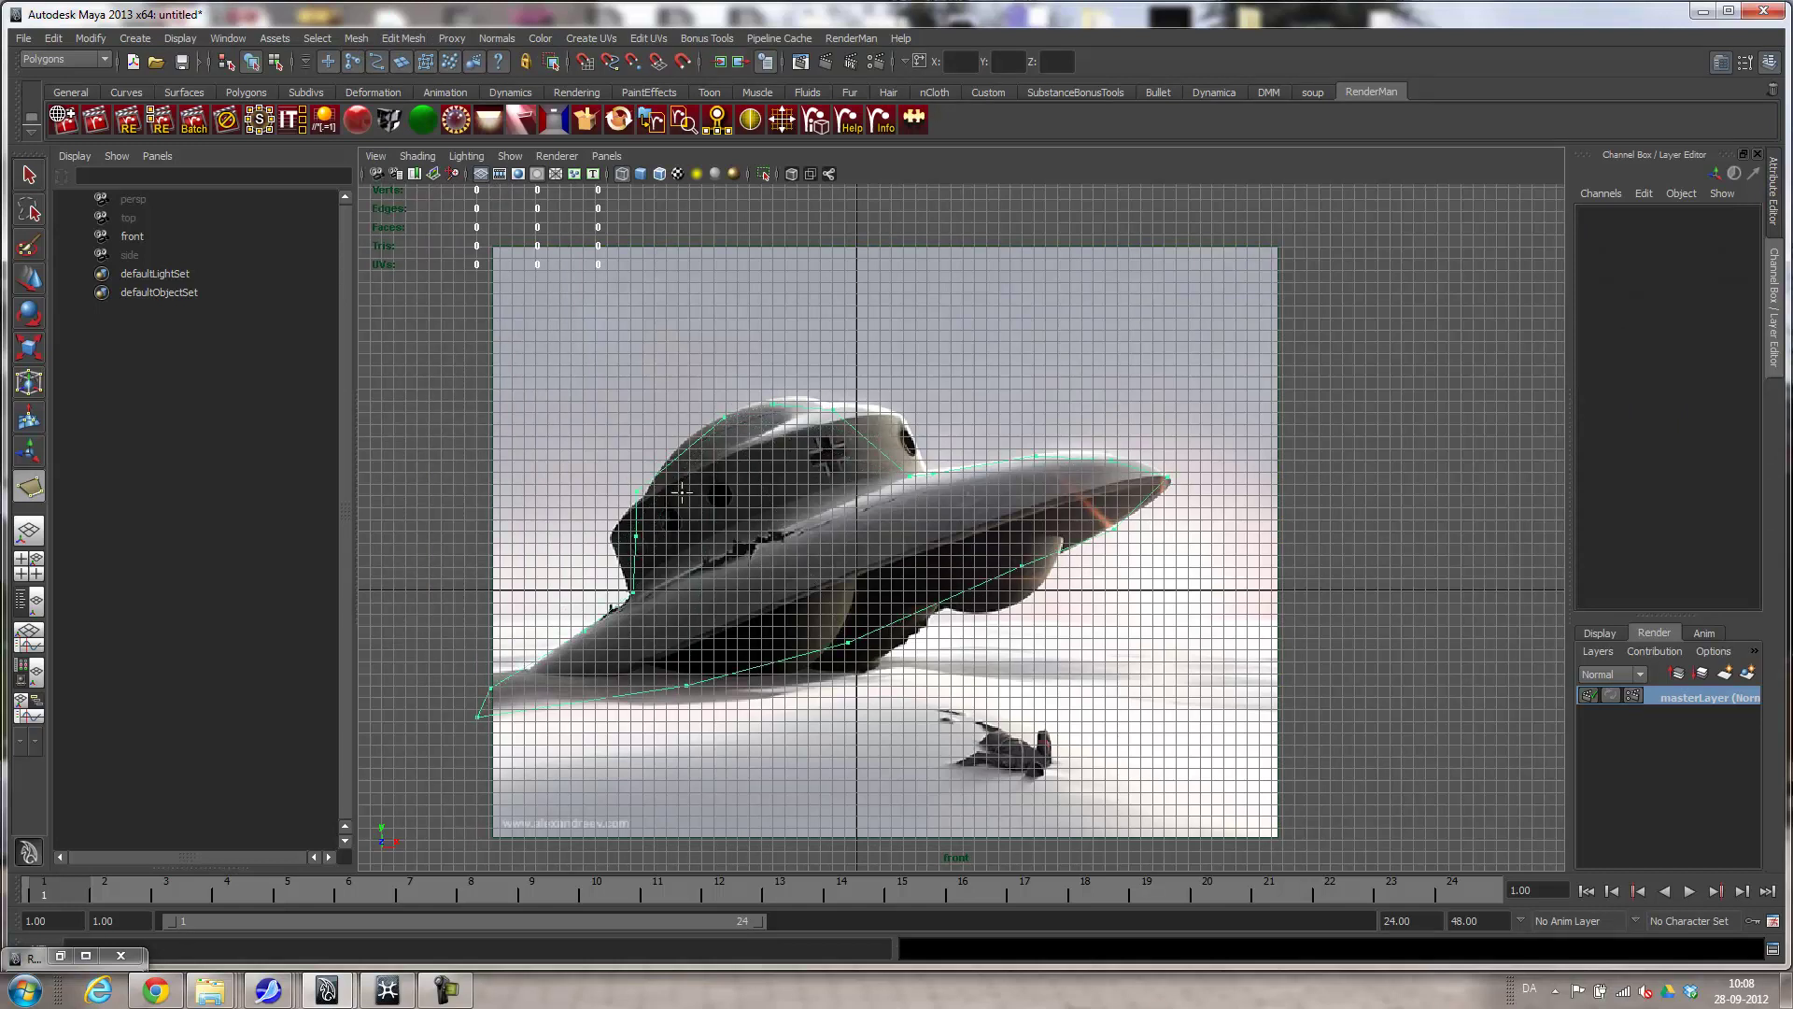
pyautogui.press('Return')
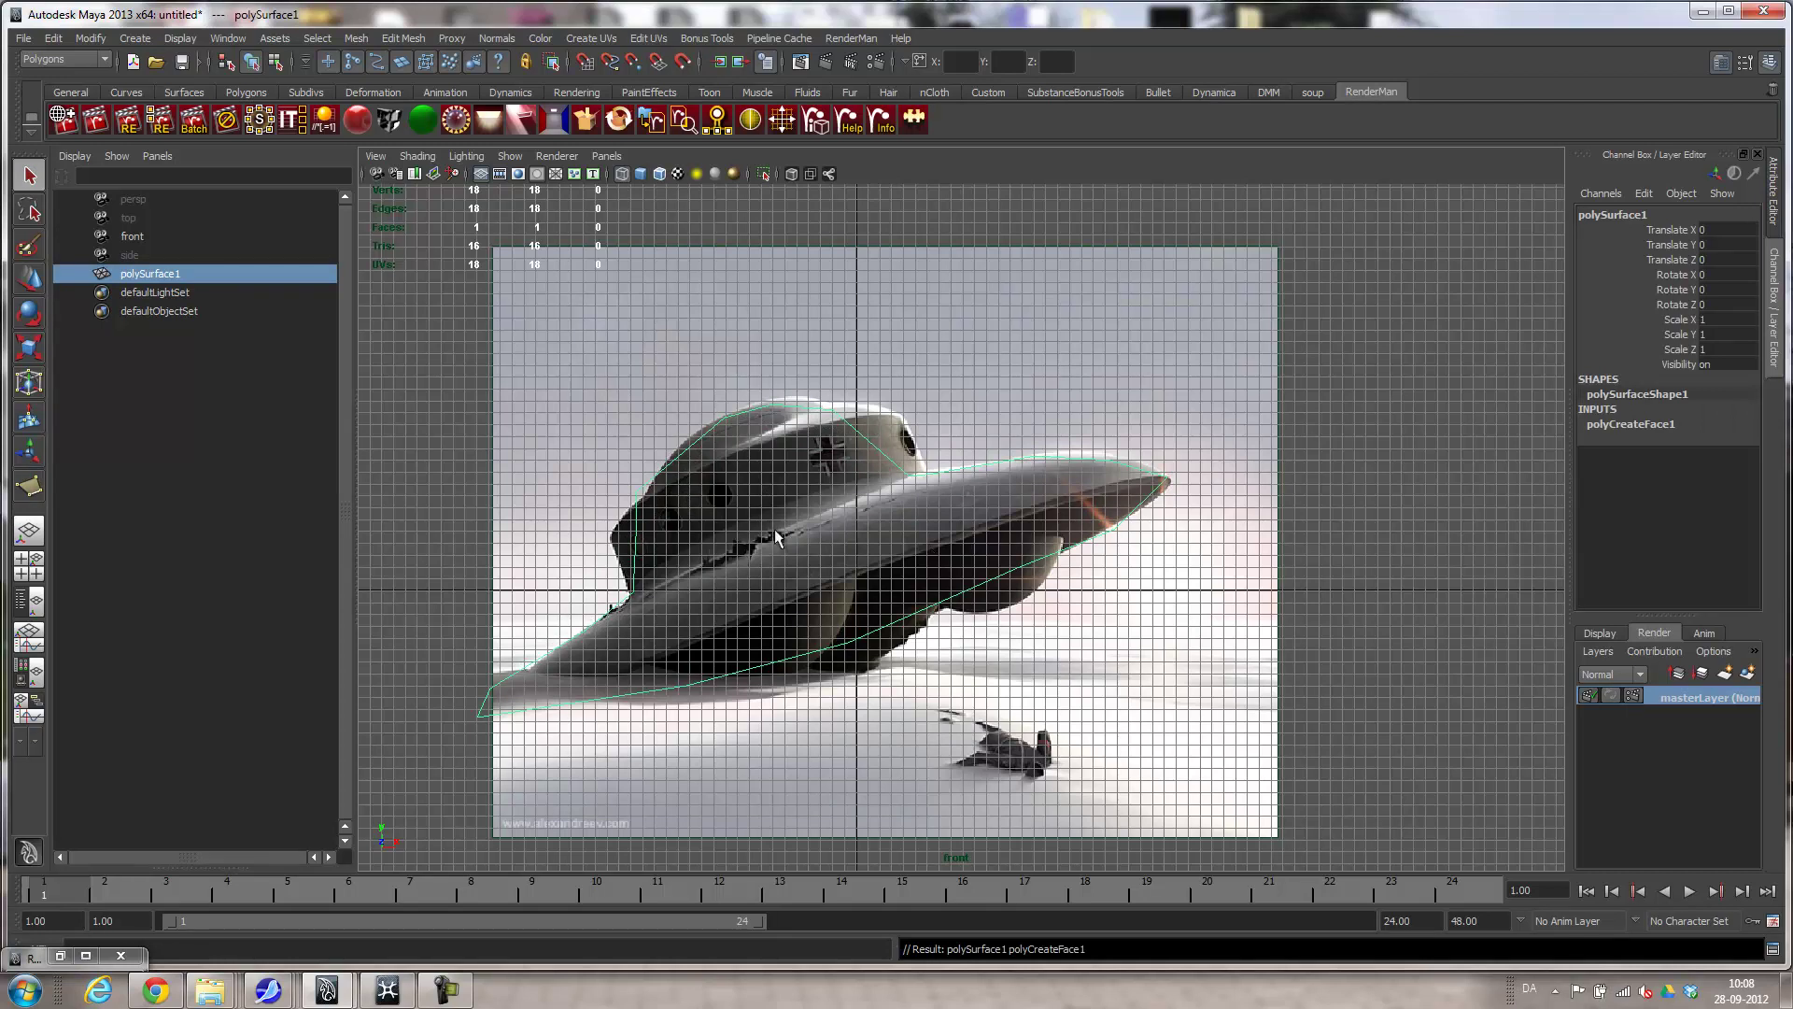
pyautogui.press('5')
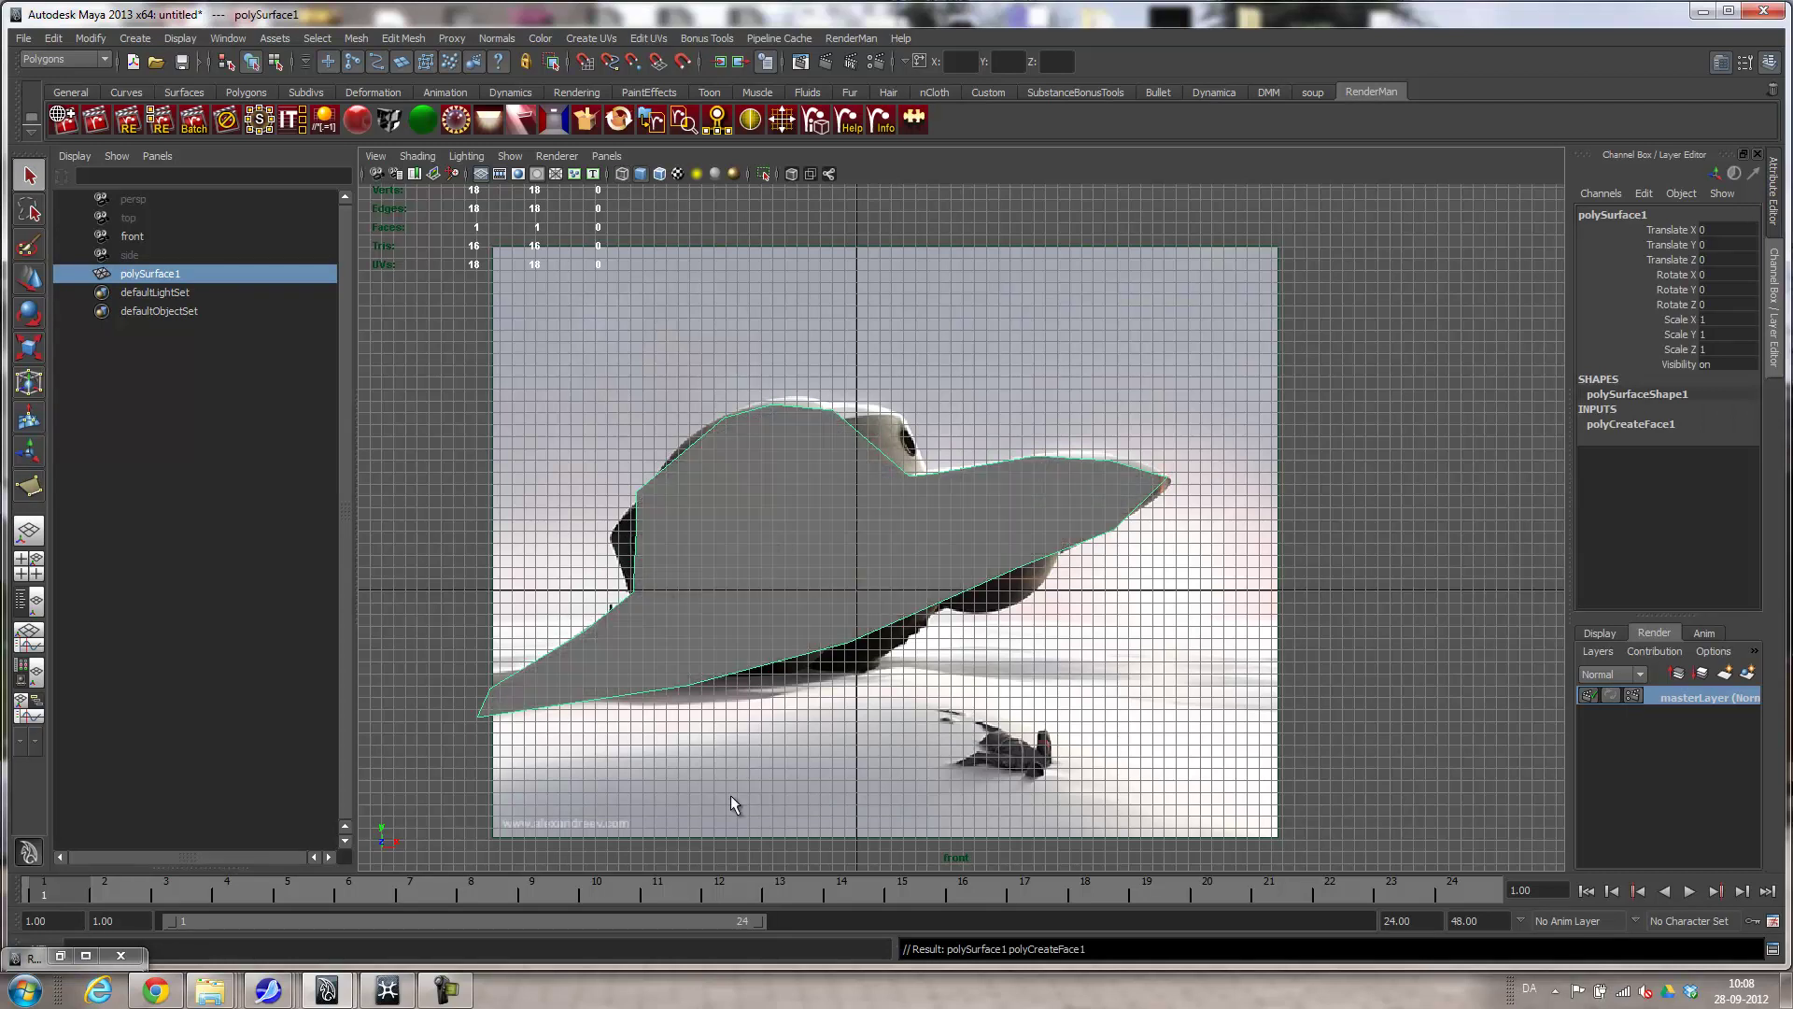
# Examine the traced polygon in the side view and against the image plane in the perspective view.
pyautogui.click(606, 156)
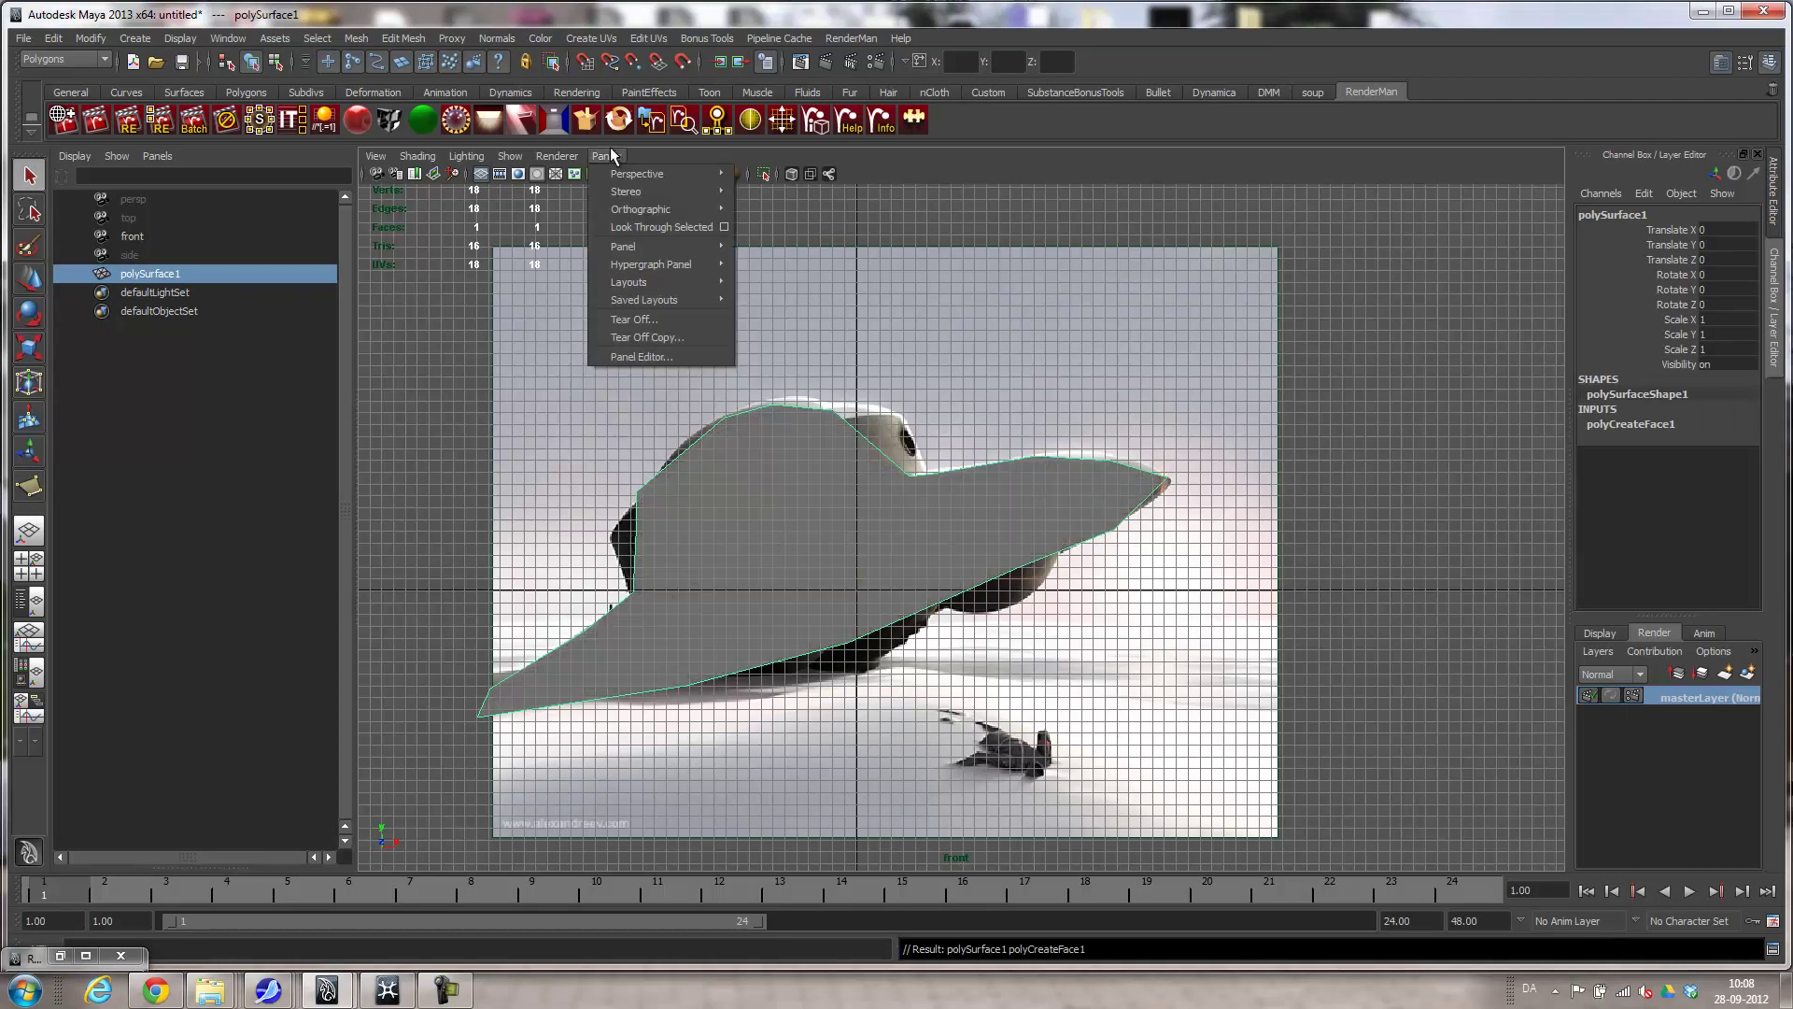
pyautogui.moveTo(692, 211)
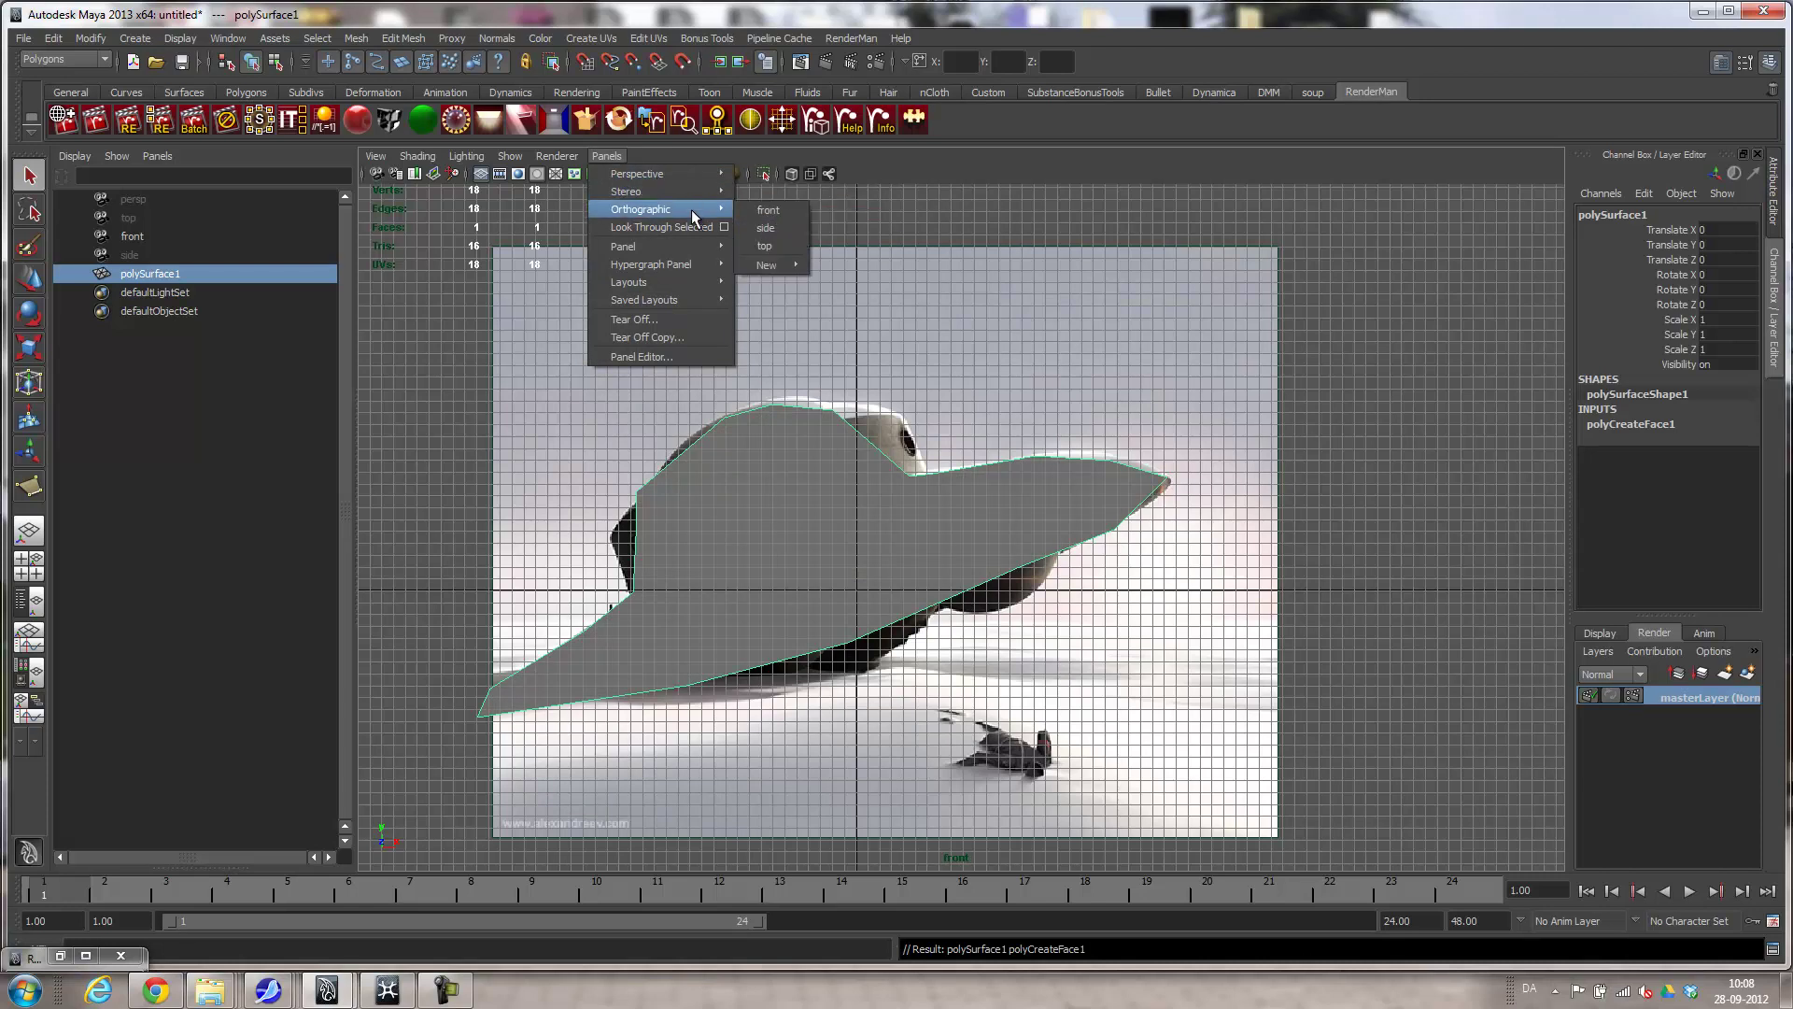
pyautogui.click(775, 228)
pyautogui.keyDown('alt'); pyautogui.moveTo(1020, 431); pyautogui.dragTo(1117, 544, button='middle'); pyautogui.keyUp('alt')
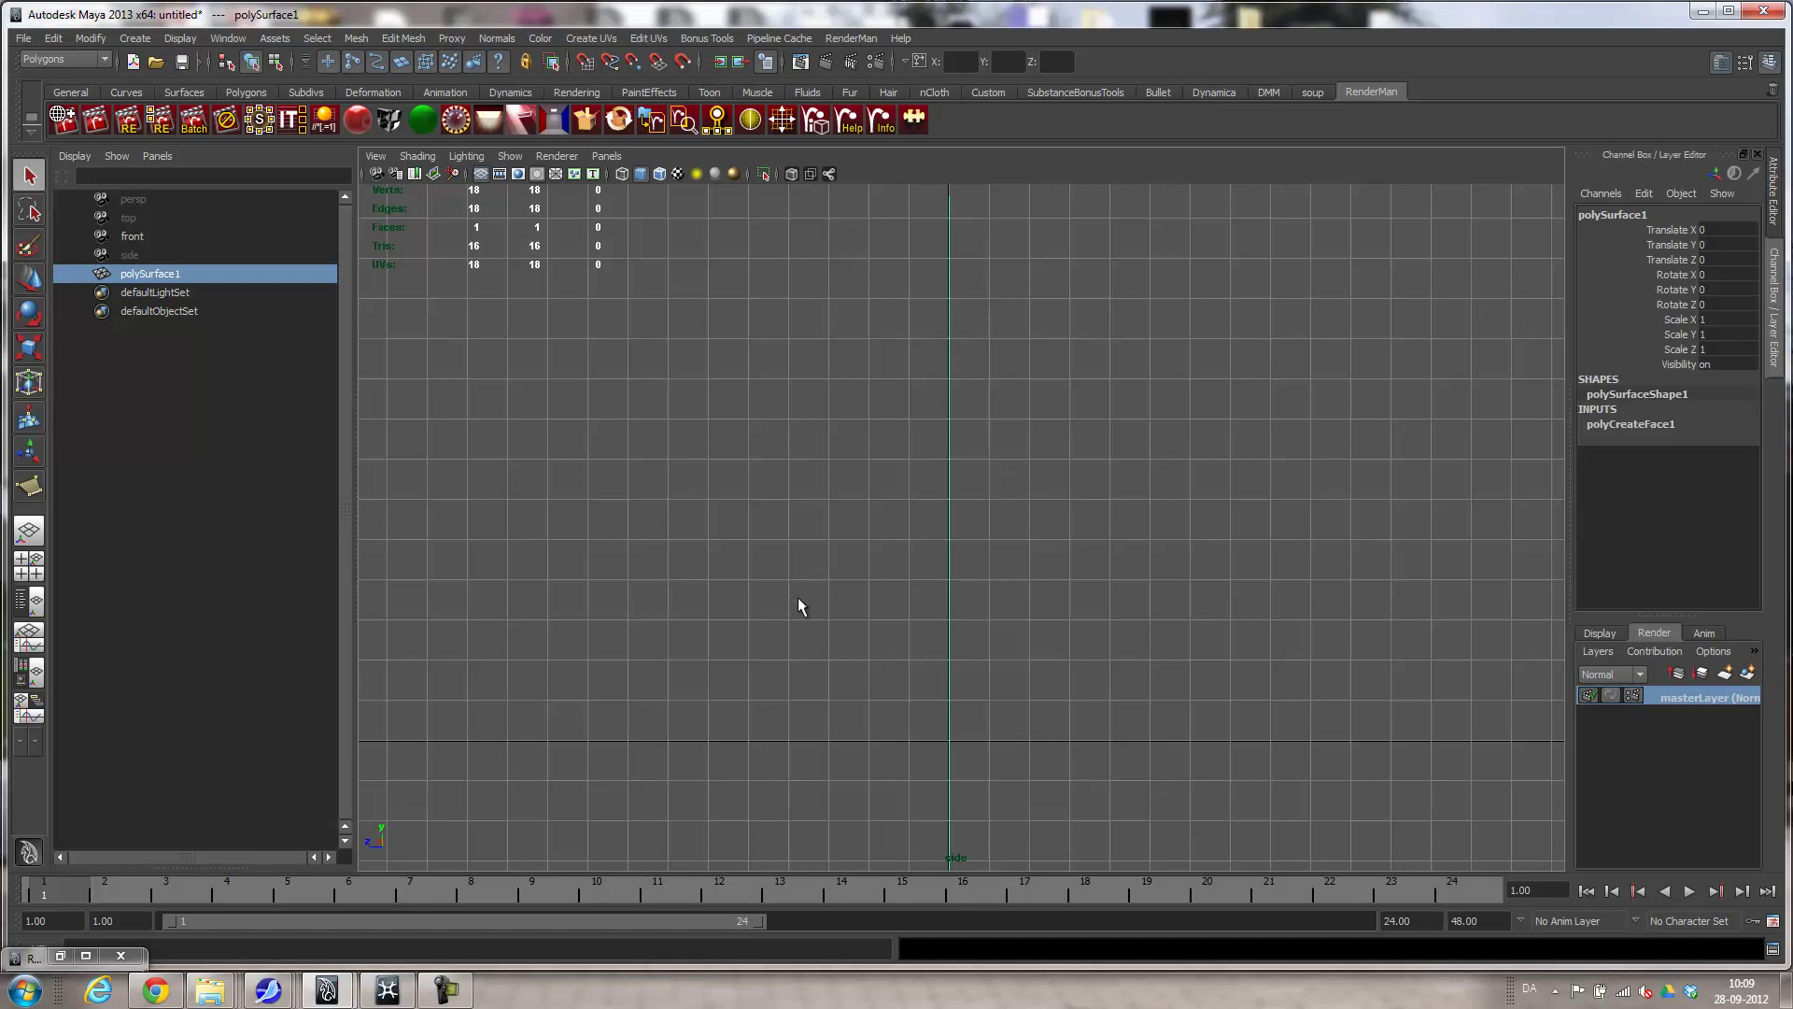
pyautogui.press('space')
pyautogui.moveTo(922, 525); pyautogui.dragTo(981, 495)
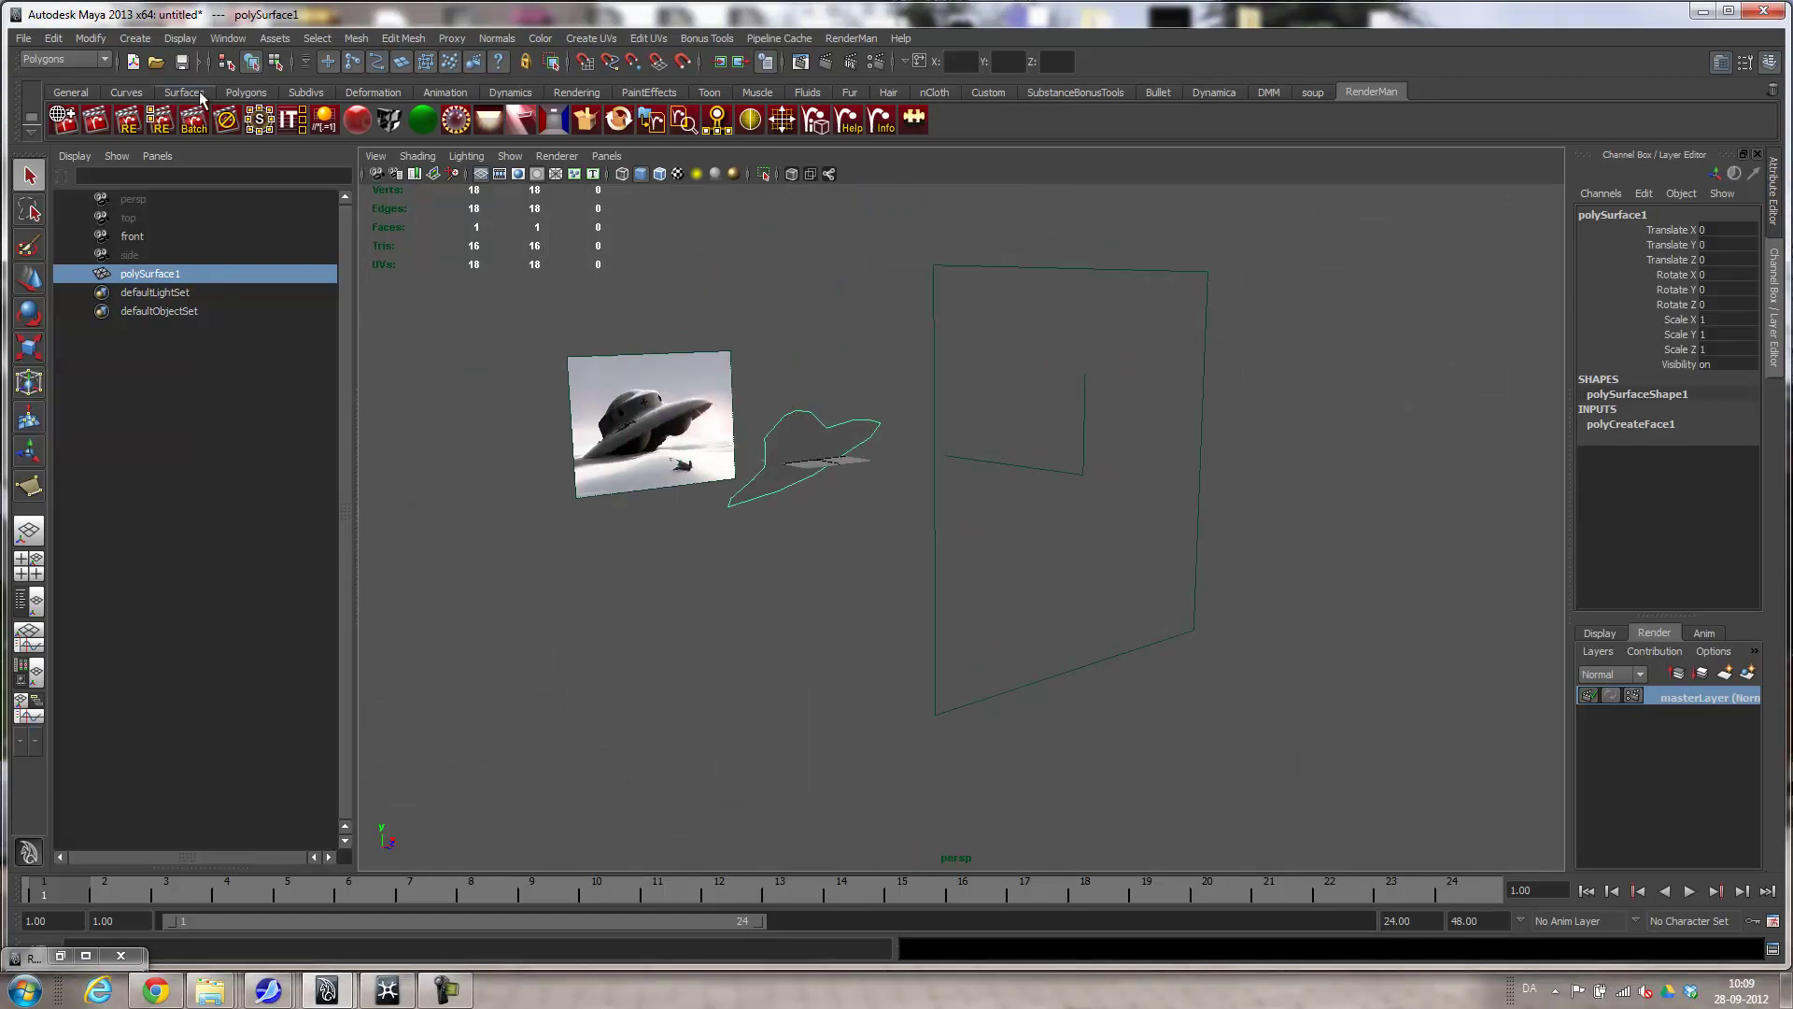
# Start a new empty scene, discarding the image plane and traced polygon.
pyautogui.click(133, 62)
pyautogui.click(896, 501)
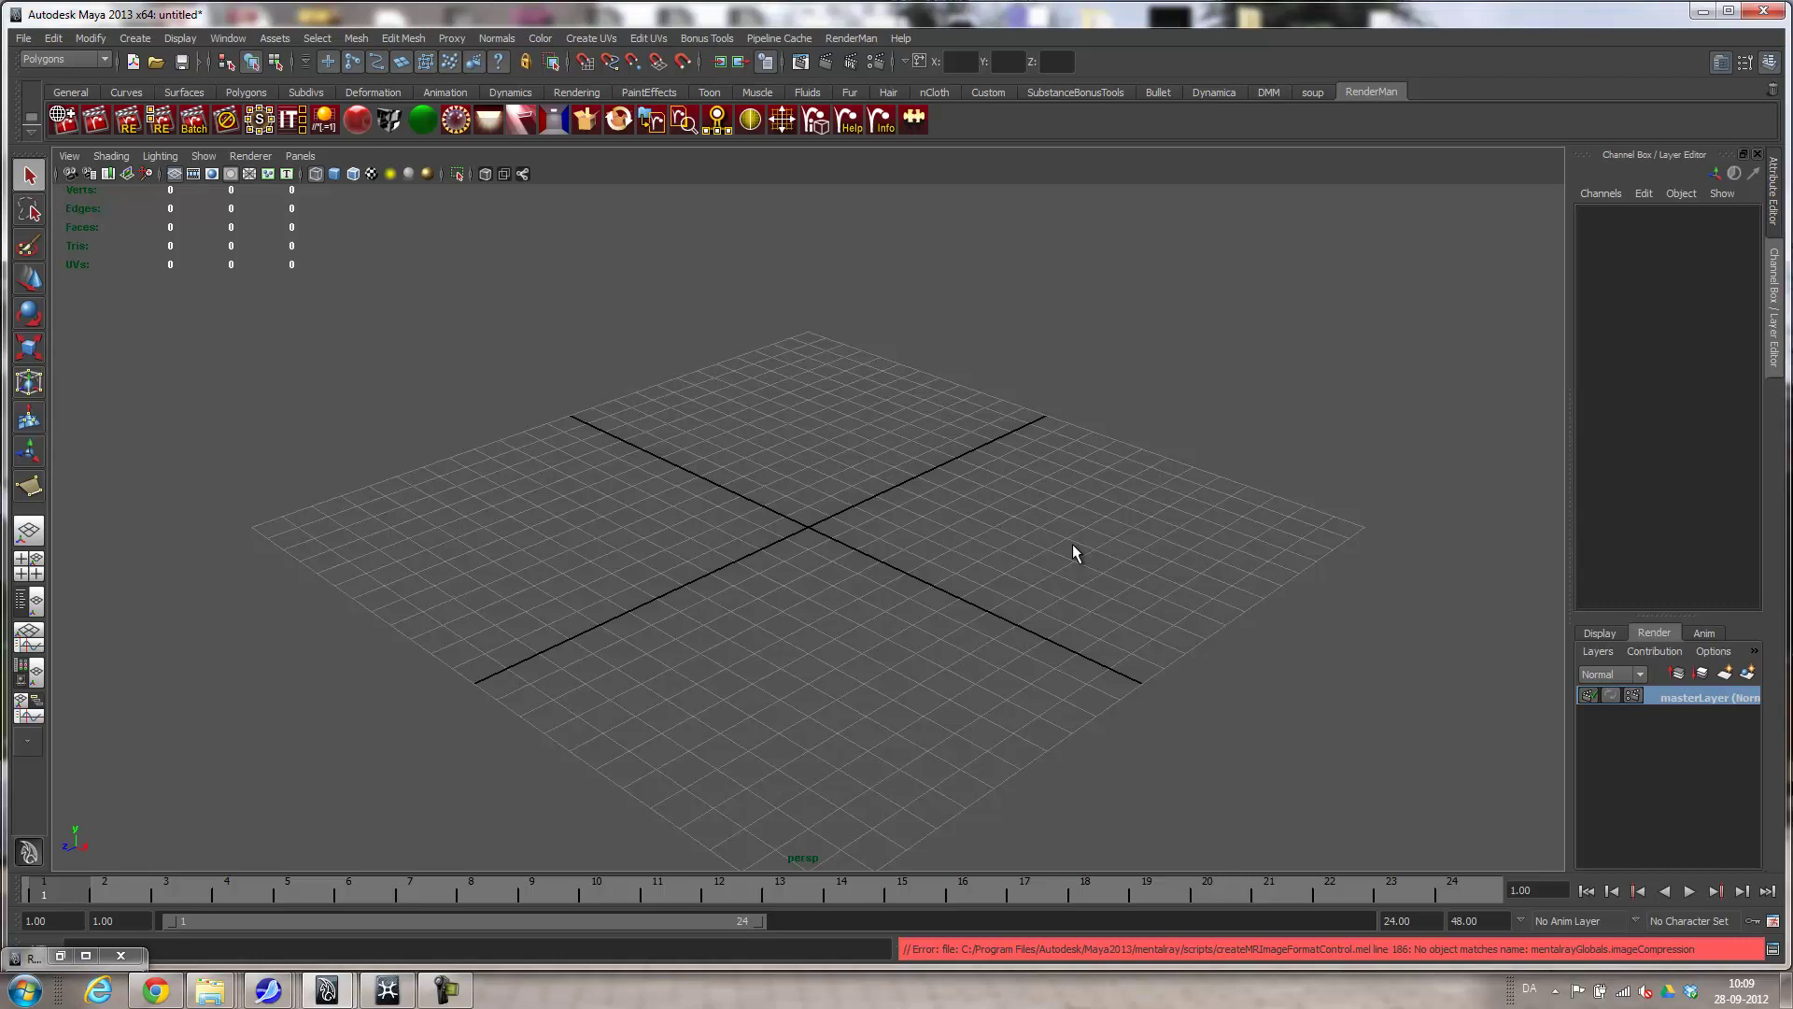
# Create a polygon cube at the origin and scale it uniformly to about 11.9.
pyautogui.keyDown('alt'); pyautogui.moveTo(733, 388); pyautogui.dragTo(793, 449); pyautogui.keyUp('alt')
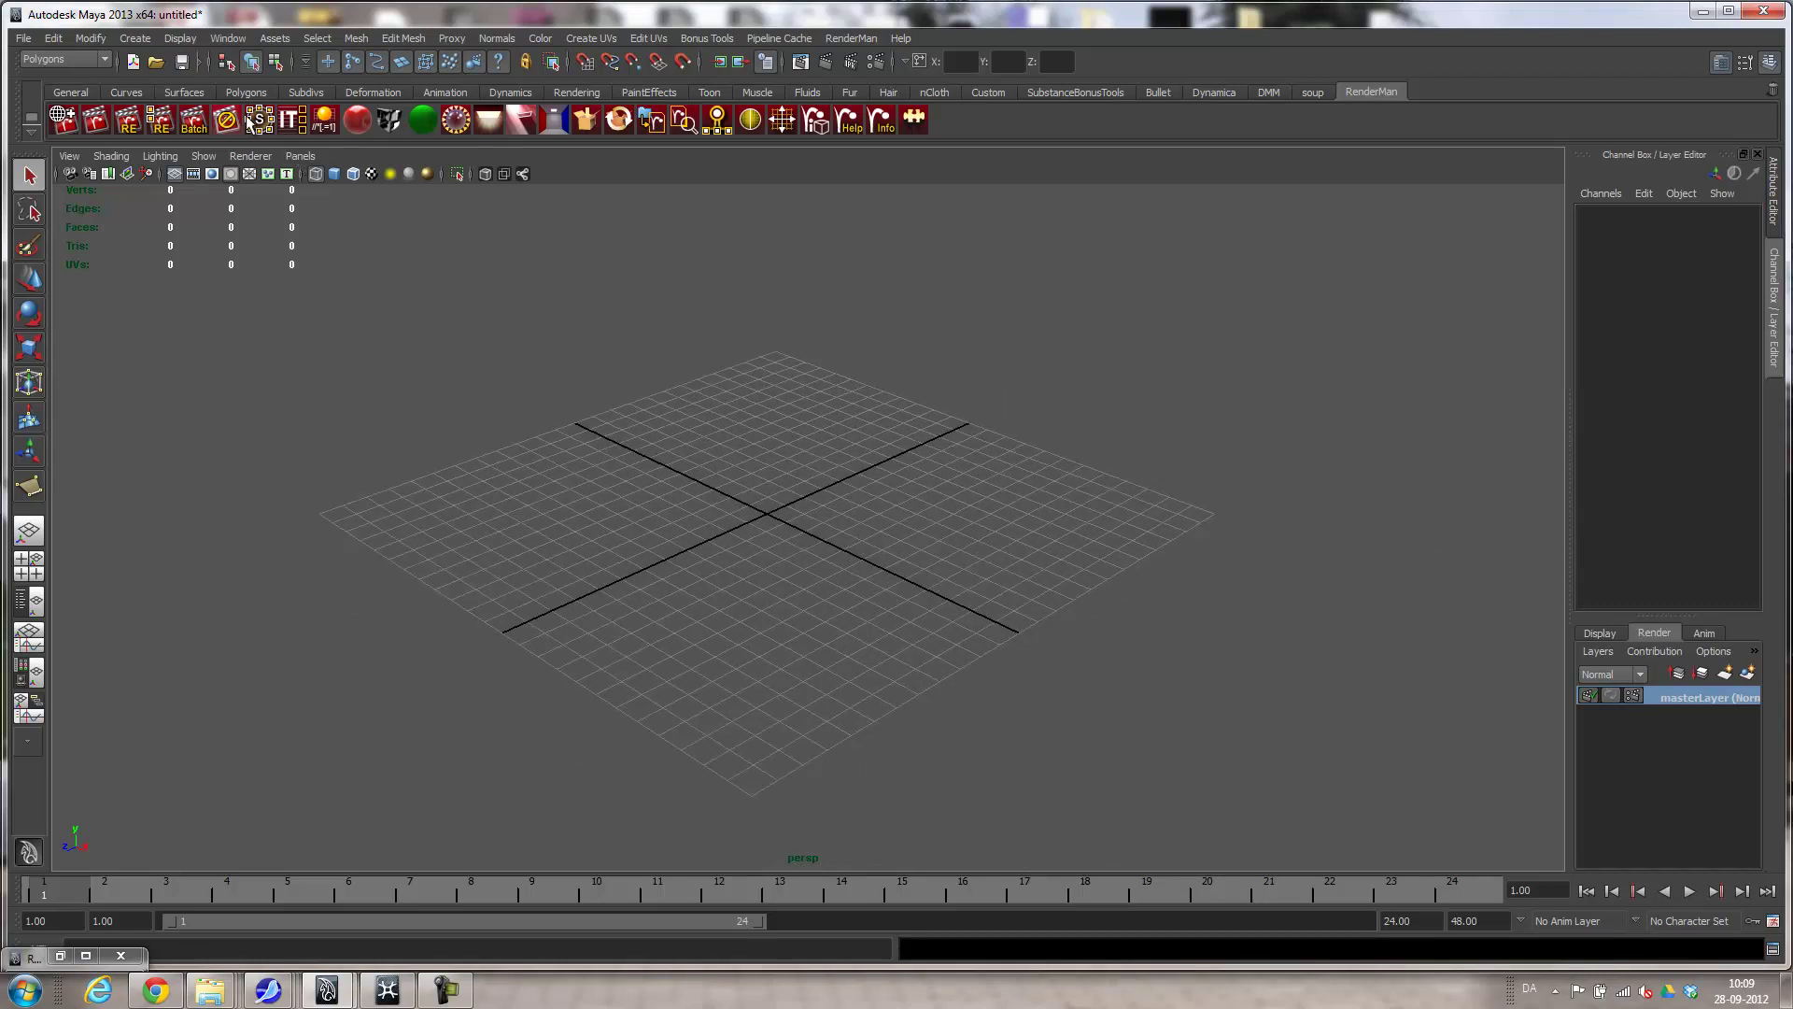
pyautogui.click(136, 39)
pyautogui.moveTo(162, 85)
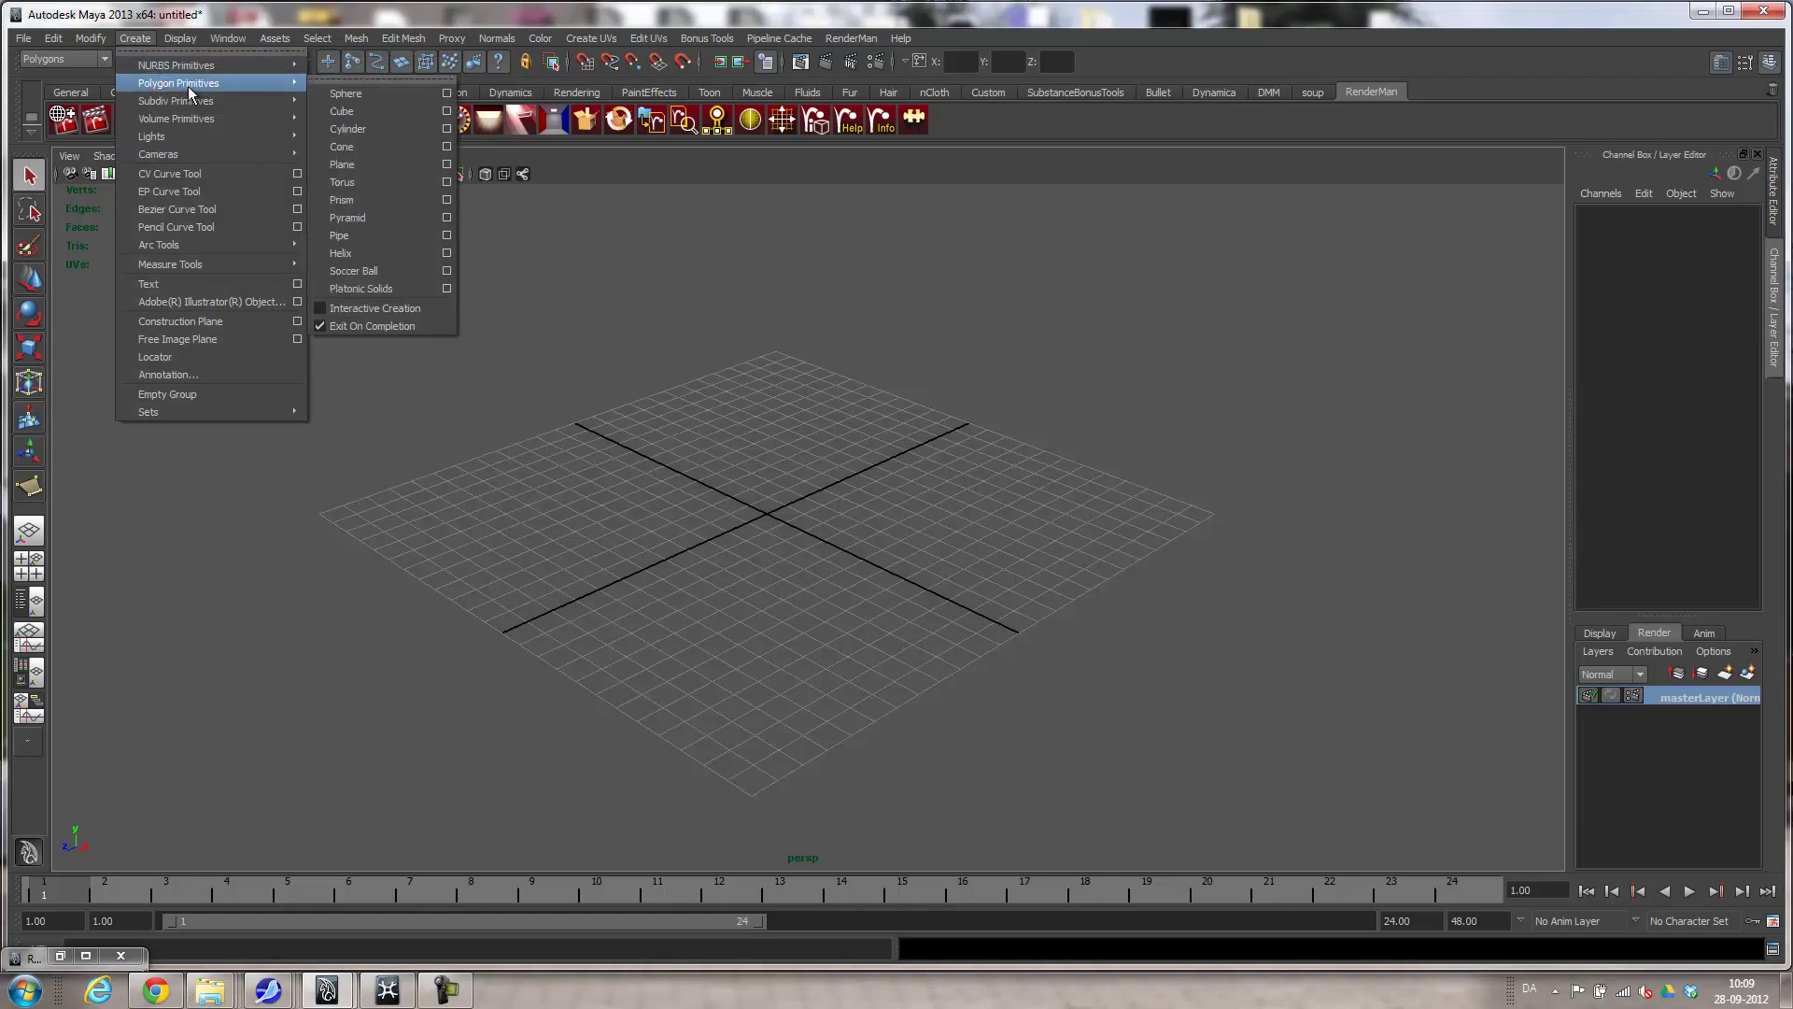
pyautogui.click(342, 111)
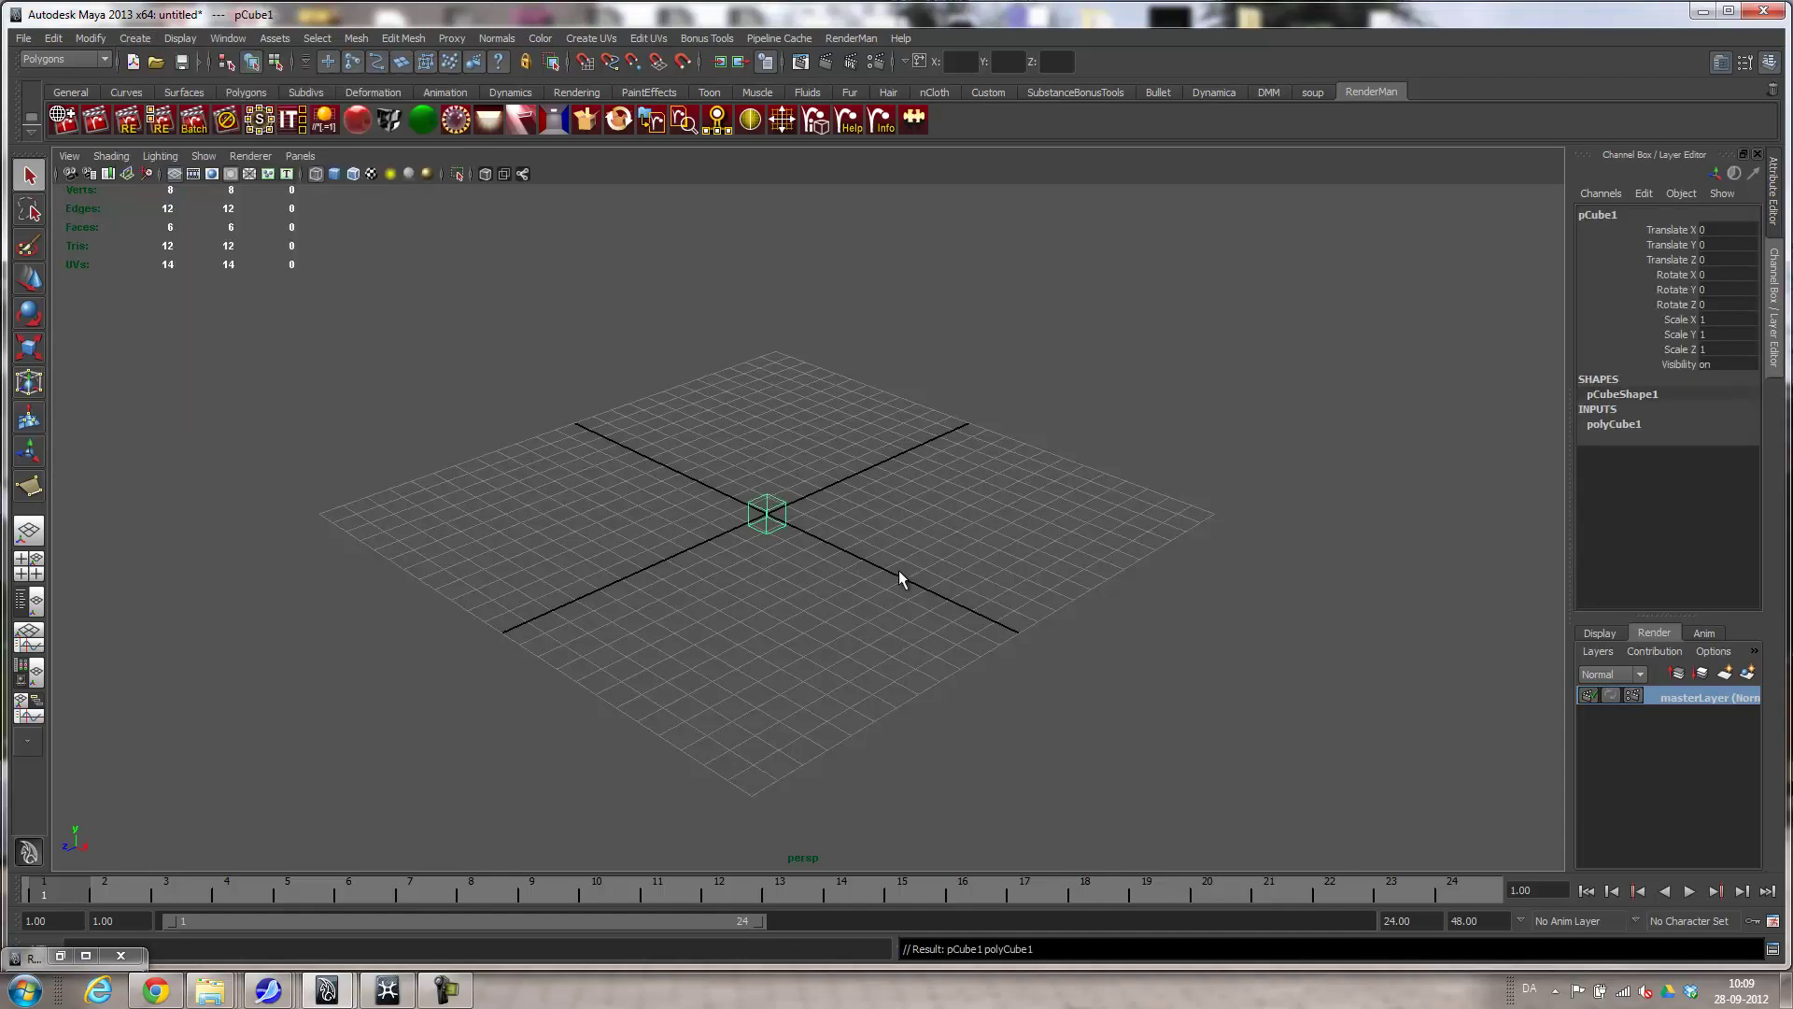
pyautogui.press('r')
pyautogui.moveTo(767, 641); pyautogui.dragTo(1020, 653, button='middle')
pyautogui.keyDown('alt'); pyautogui.moveTo(1021, 653); pyautogui.dragTo(842, 590); pyautogui.keyUp('alt')
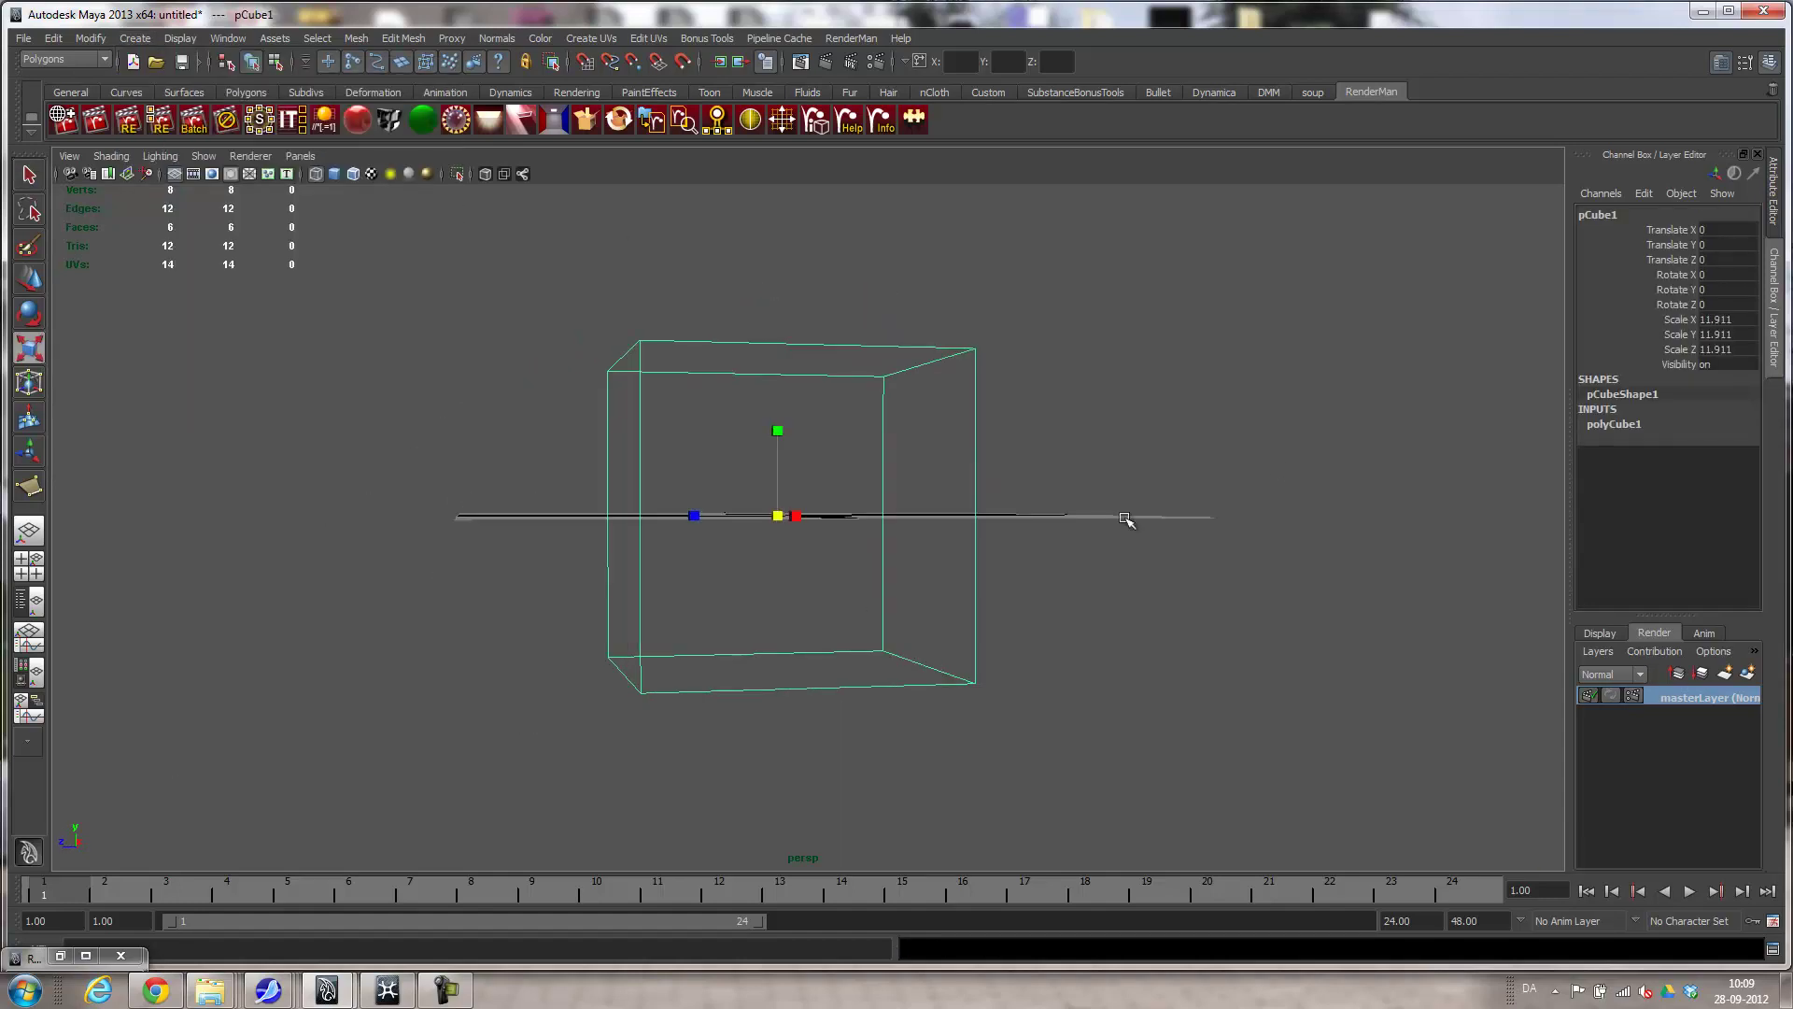
# Set the cube's height subdivisions to 2.
pyautogui.click(1630, 428)
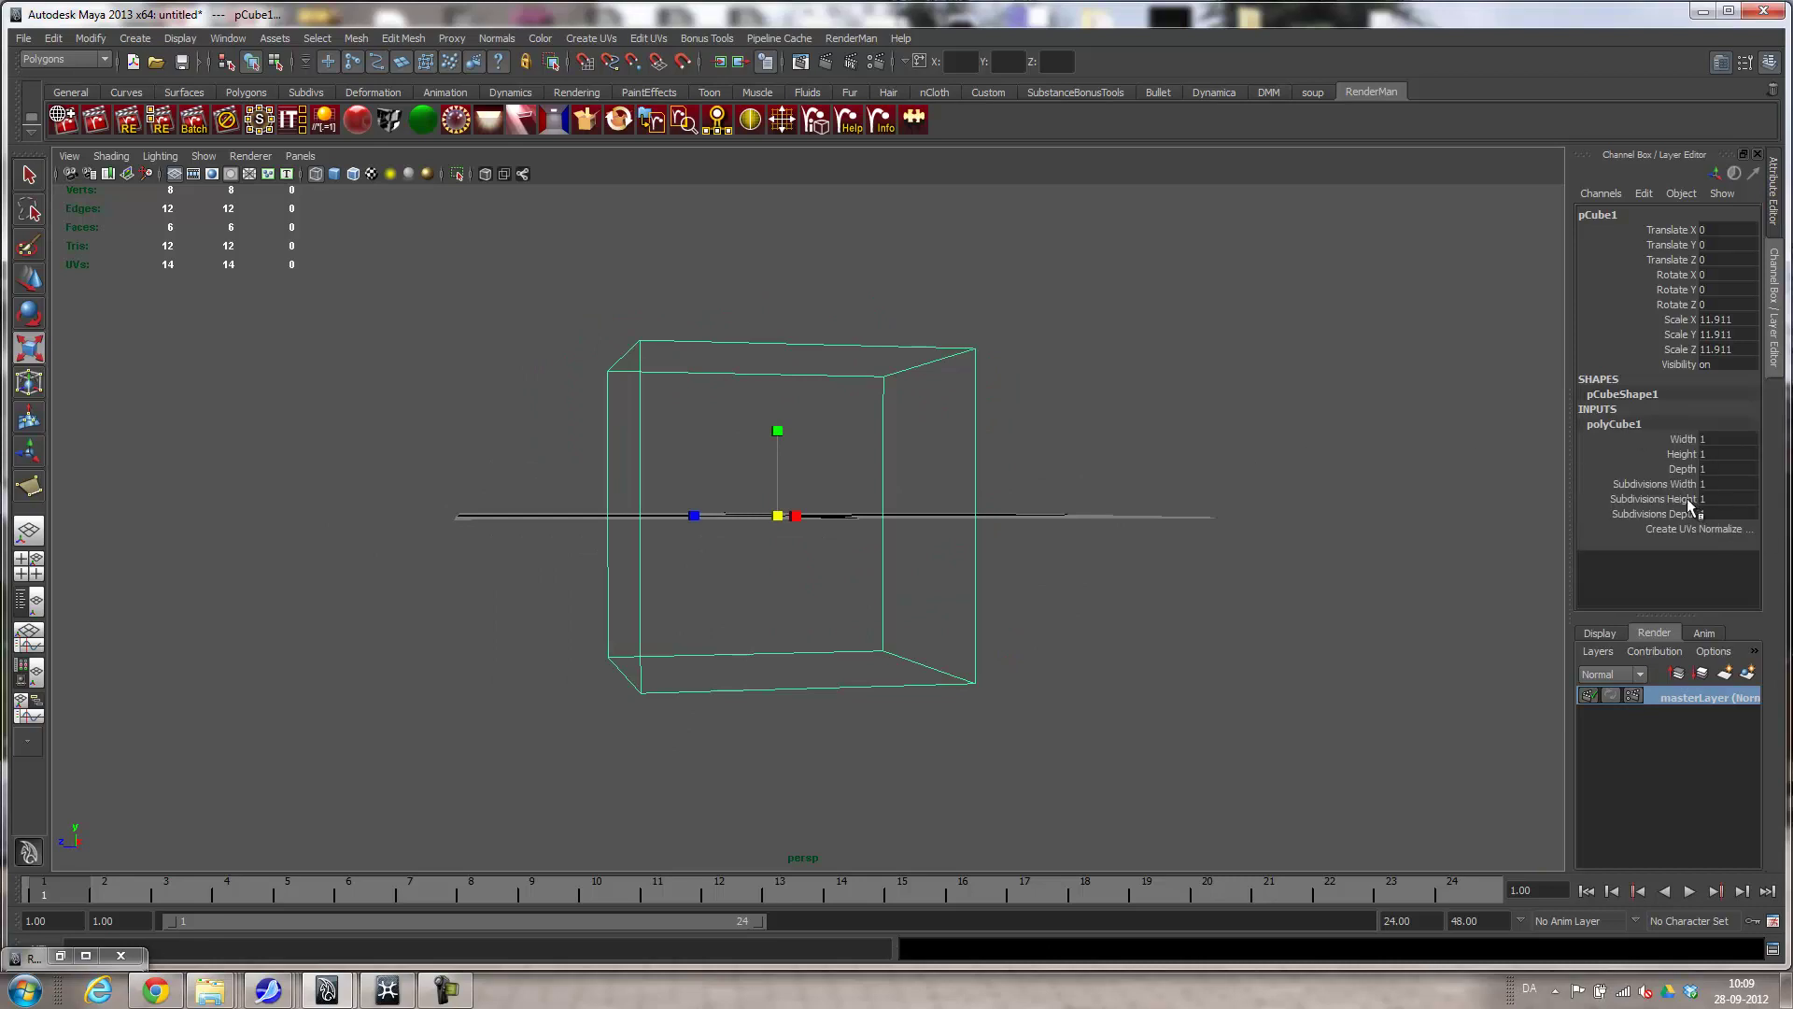
pyautogui.click(1678, 454)
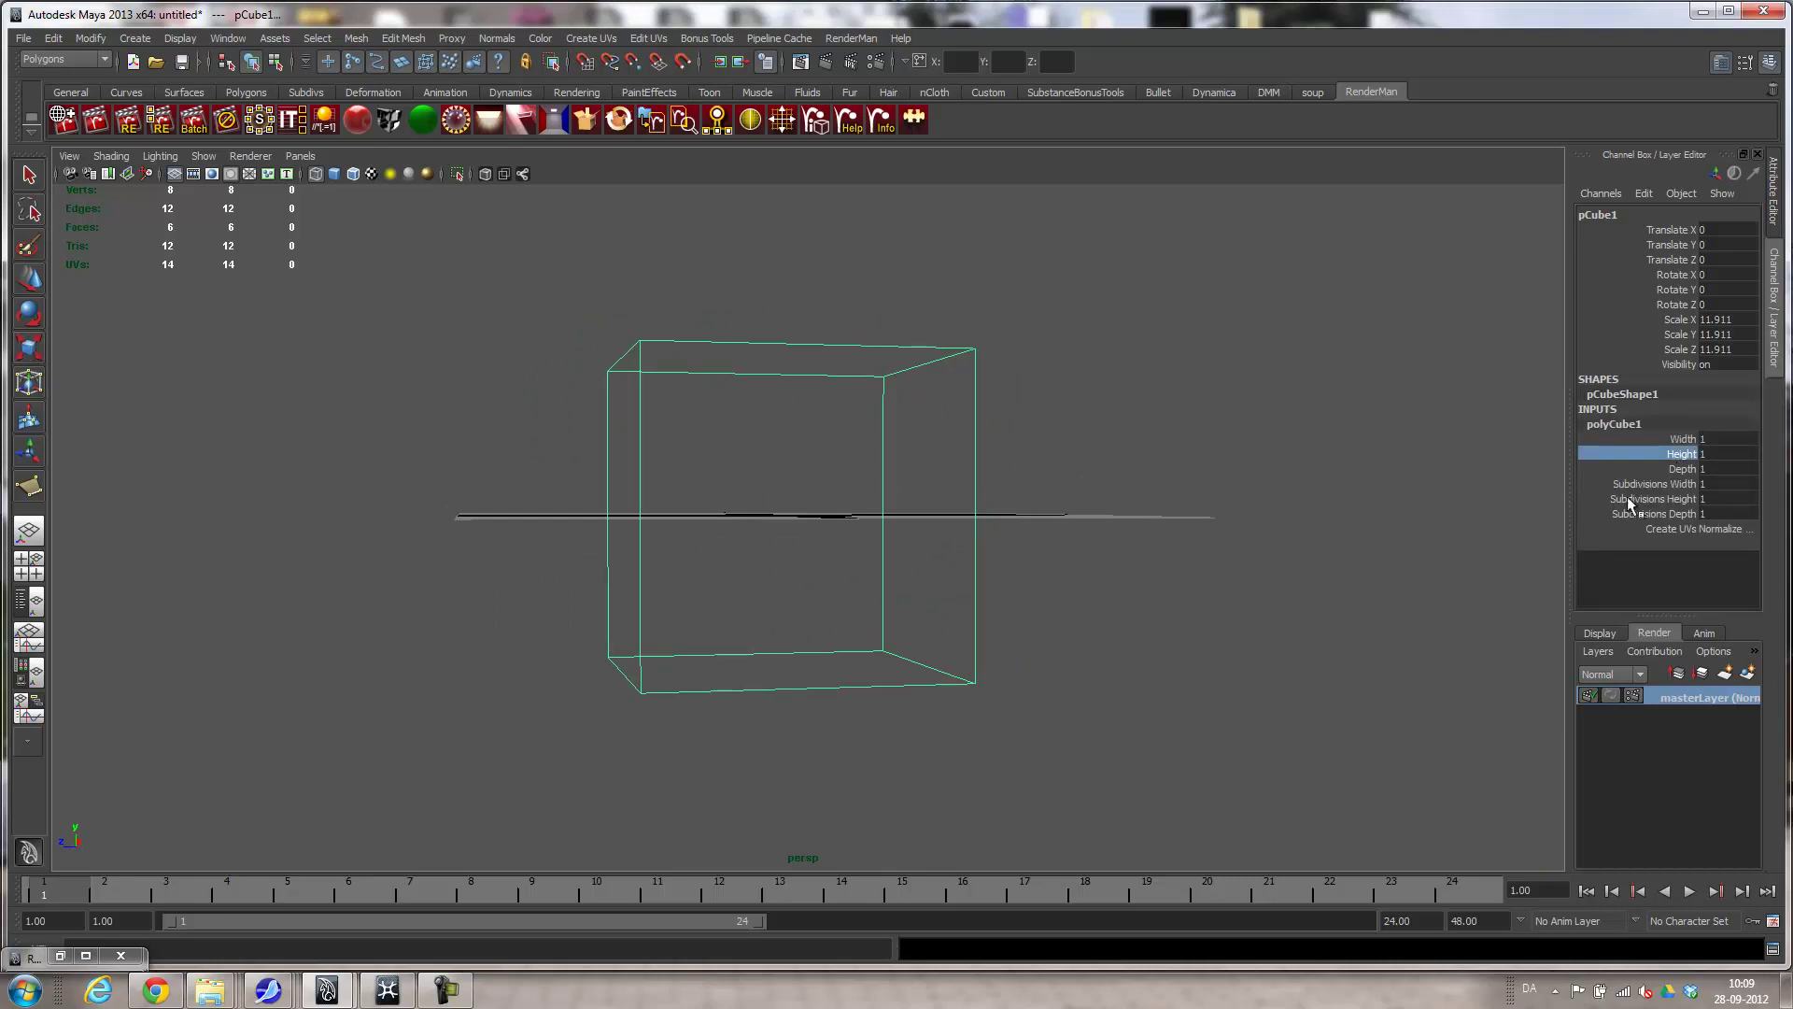
pyautogui.click(1651, 498)
pyautogui.moveTo(1289, 464); pyautogui.dragTo(1291, 464, button='middle')
pyautogui.keyDown('alt'); pyautogui.moveTo(1240, 496); pyautogui.dragTo(1193, 548); pyautogui.keyUp('alt')
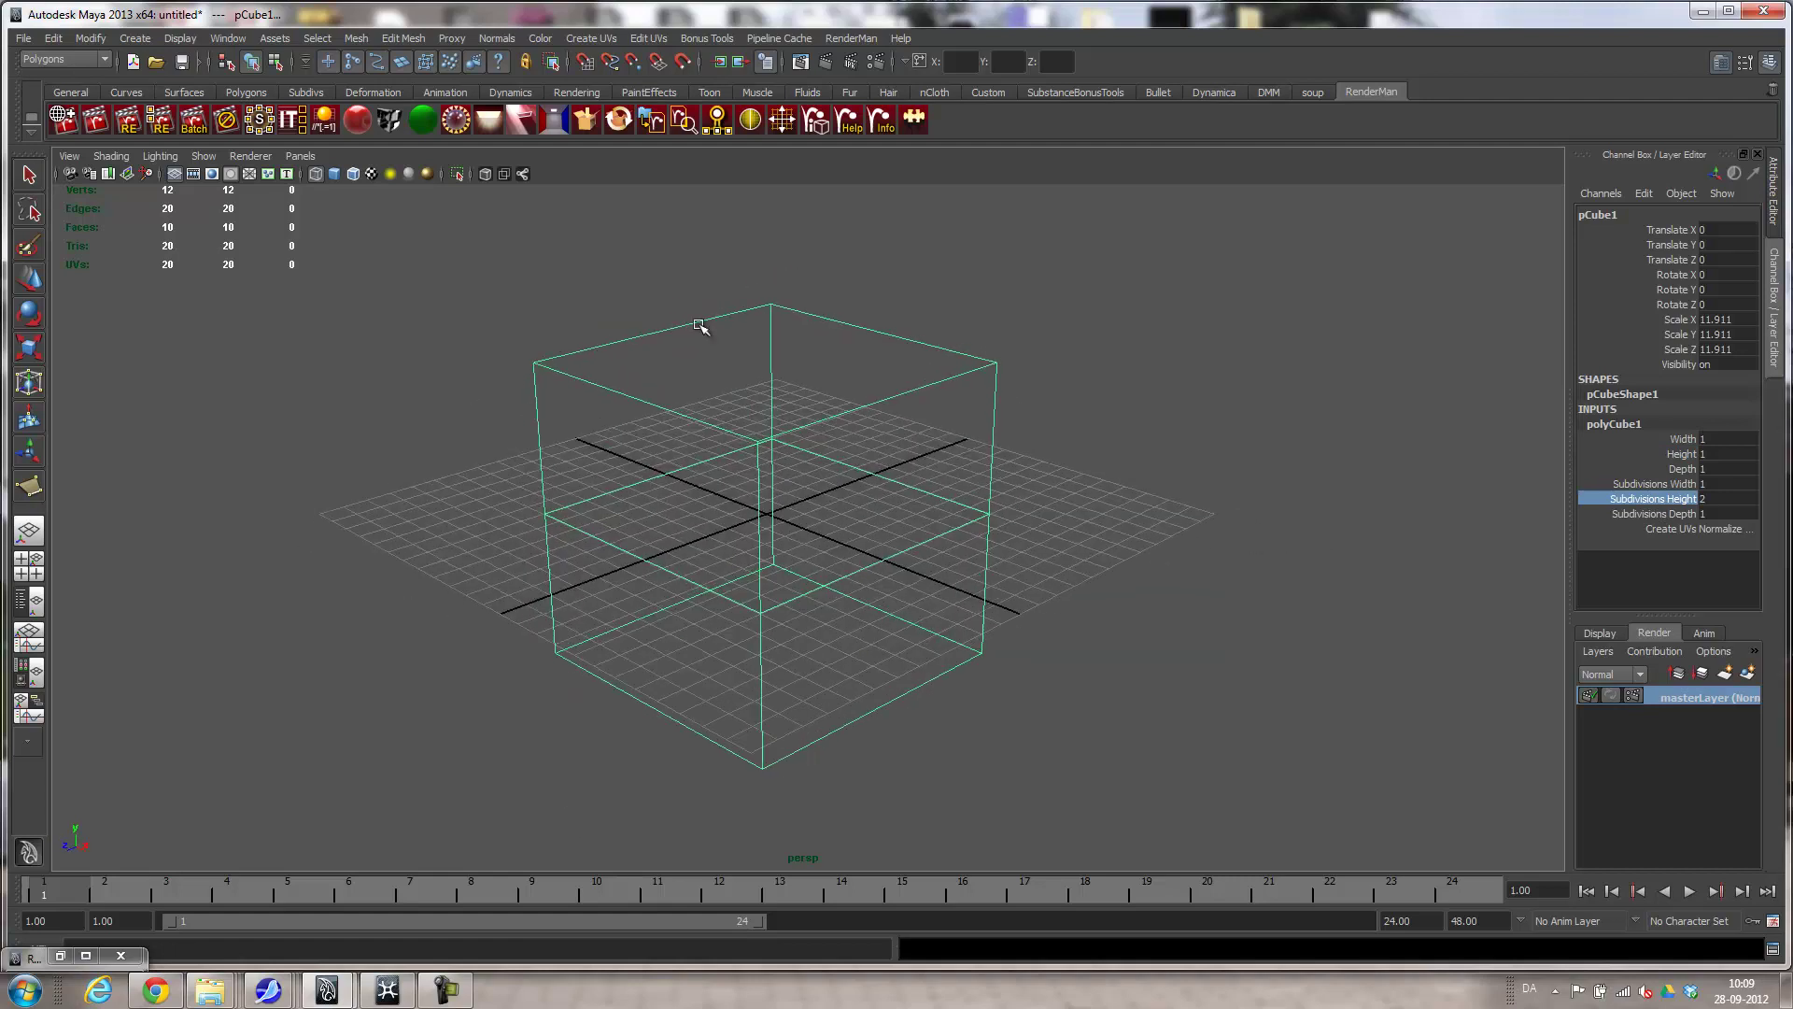
# Smooth the cube's mesh and raise the smoothing divisions by one level.
pyautogui.click(357, 38)
pyautogui.click(439, 140)
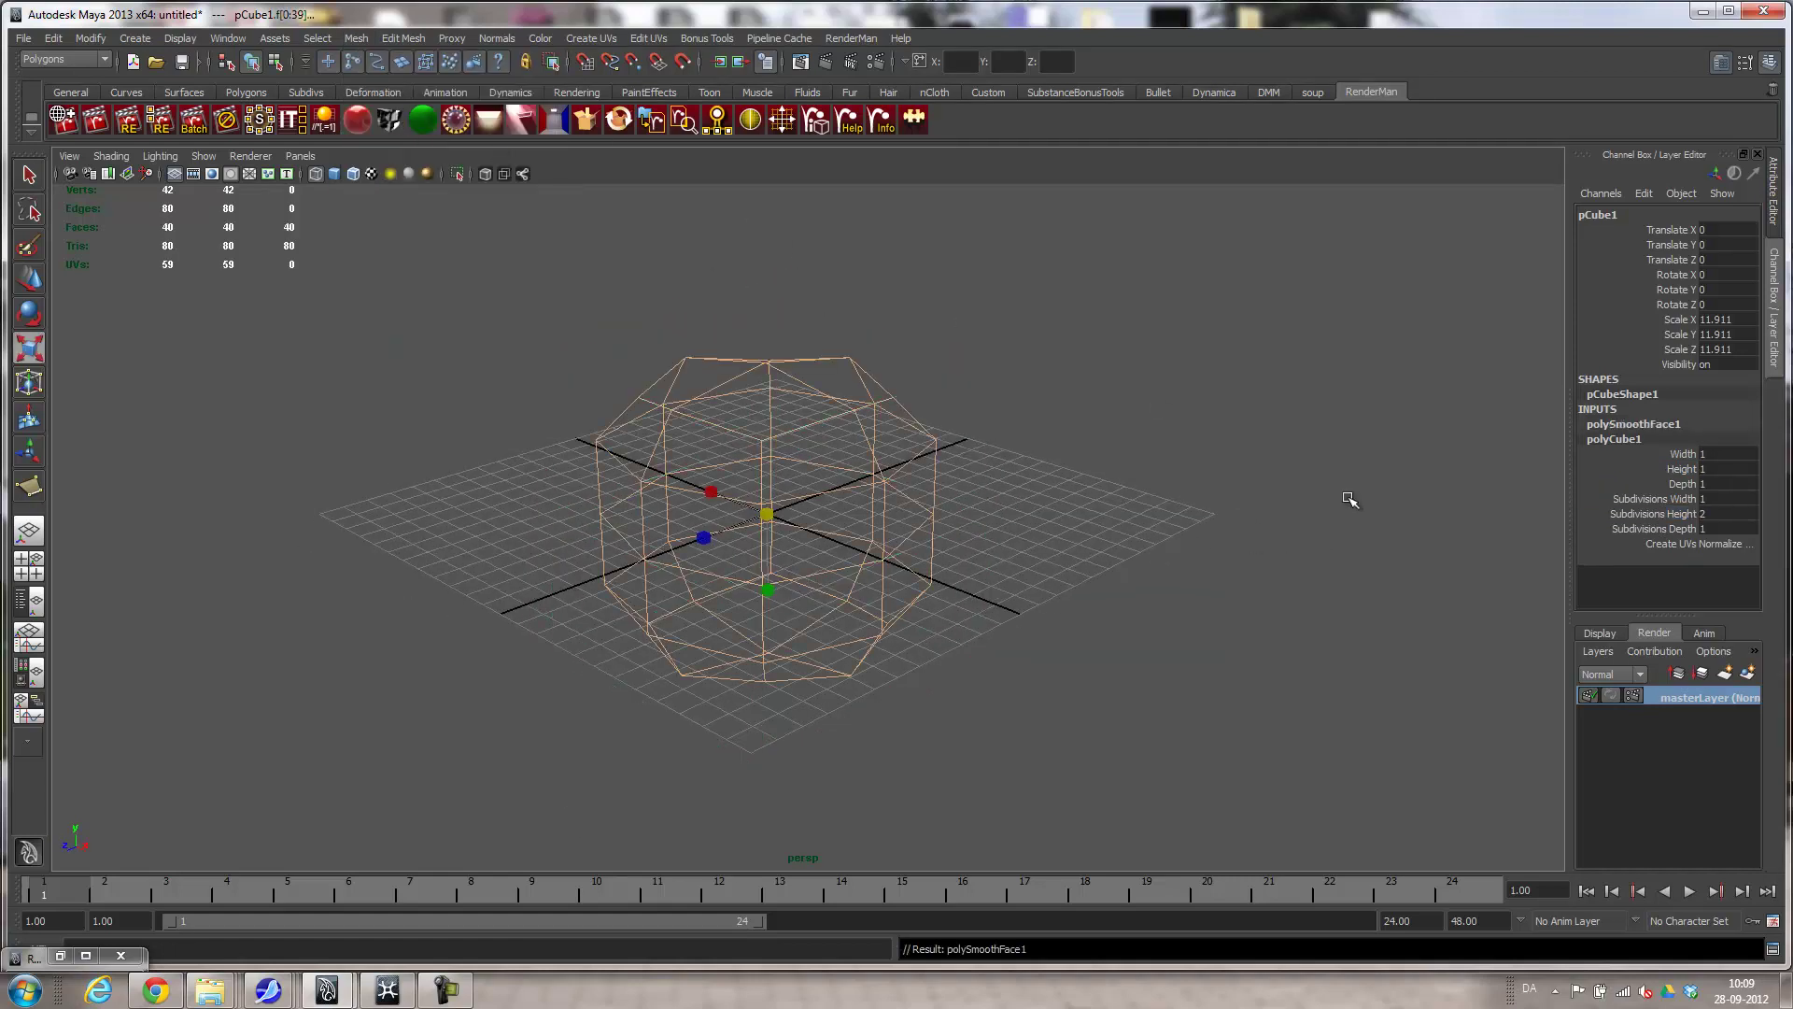
pyautogui.doubleClick(1712, 484)
pyautogui.click(1653, 425)
pyautogui.doubleClick(1707, 470)
pyautogui.press('Return')
pyautogui.click(1099, 483)
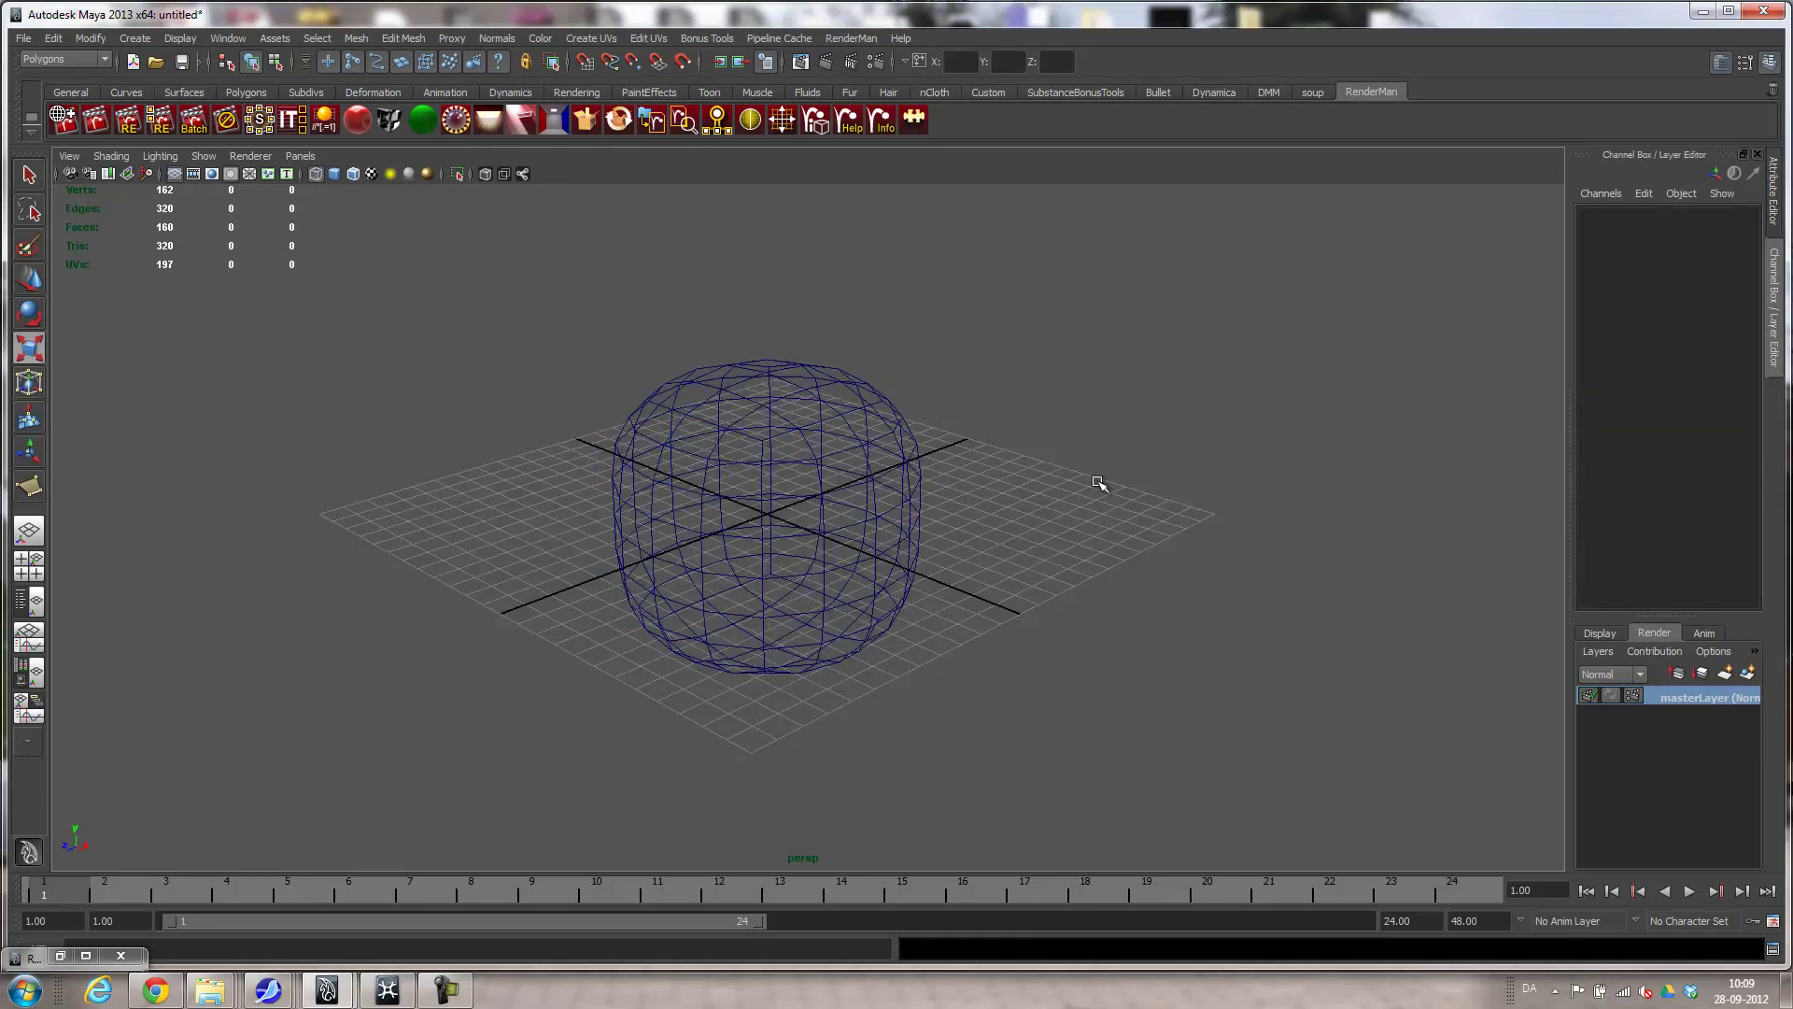
# Display the smoothed cube shaded with its wireframe overlaid and switch to the side view.
pyautogui.keyDown('alt'); pyautogui.moveTo(1096, 529); pyautogui.dragTo(516, 384); pyautogui.keyUp('alt')
pyautogui.press('5')
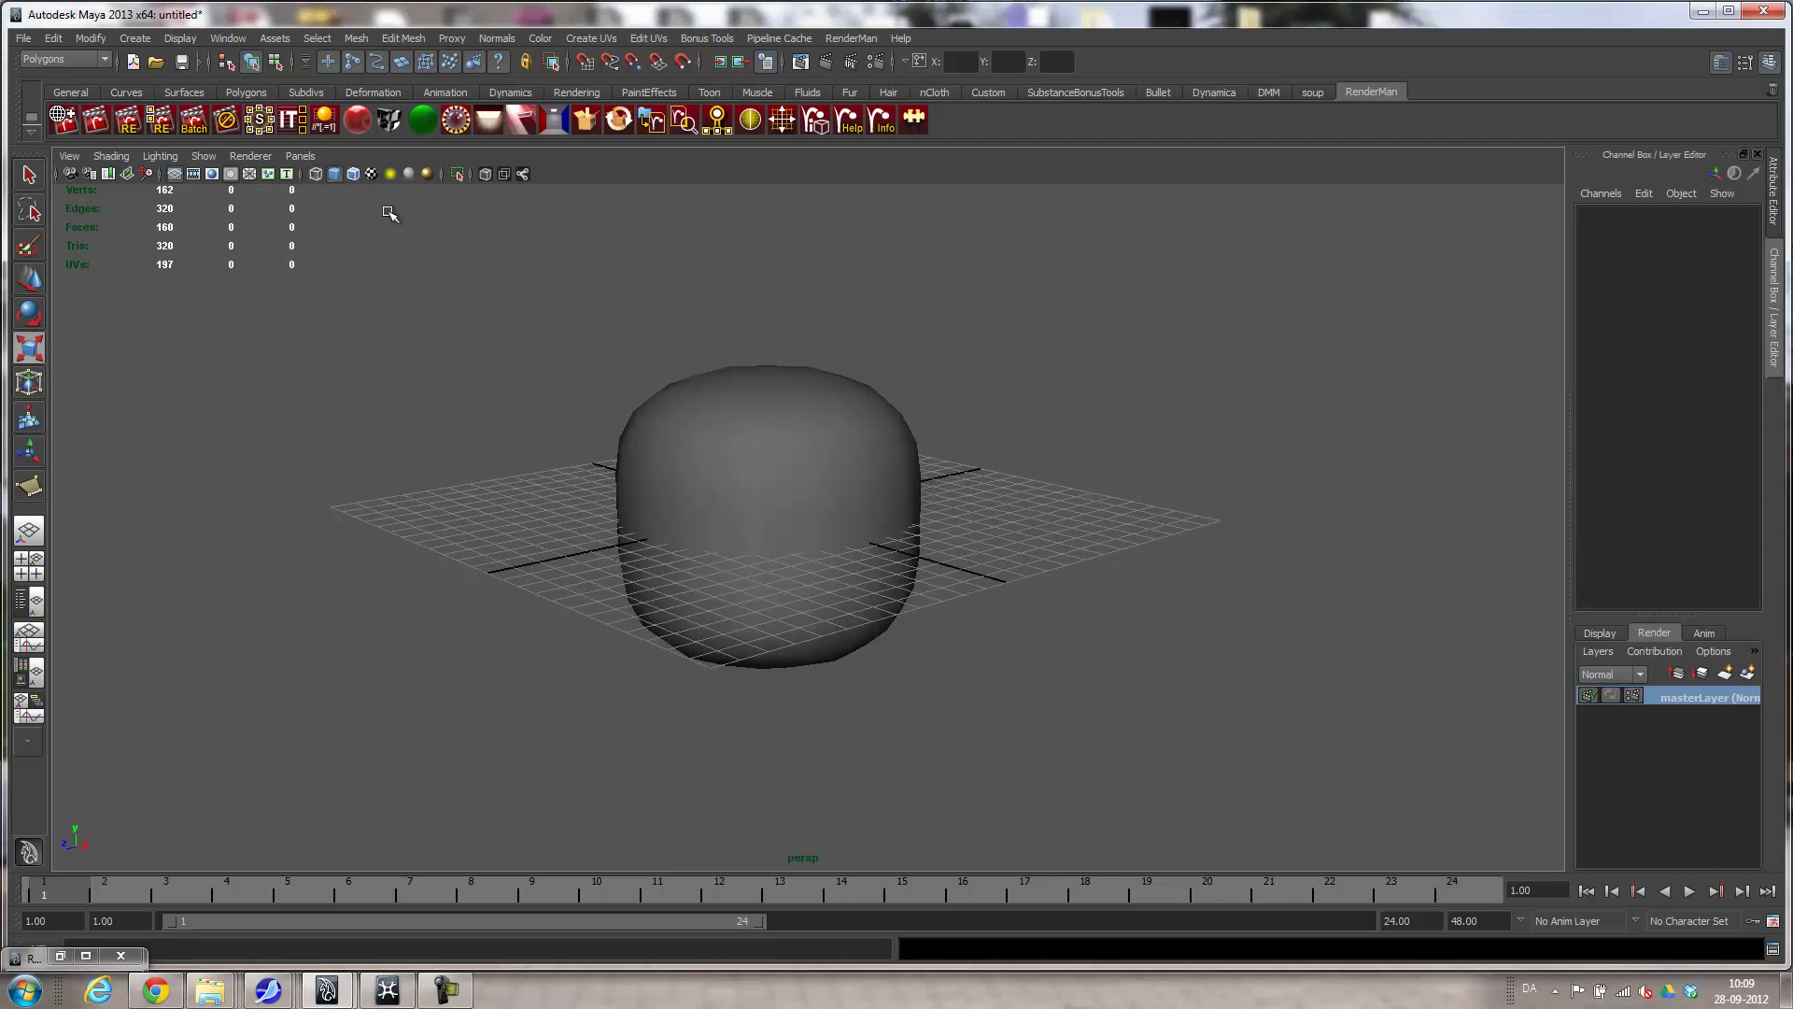
pyautogui.click(353, 174)
pyautogui.moveTo(594, 261)
pyautogui.keyDown('alt'); pyautogui.mouseDown()
pyautogui.moveTo(901, 373)
pyautogui.moveTo(775, 401)
pyautogui.mouseUp(); pyautogui.keyUp('alt')
pyautogui.press('space')
pyautogui.moveTo(936, 428); pyautogui.dragTo(1043, 428)
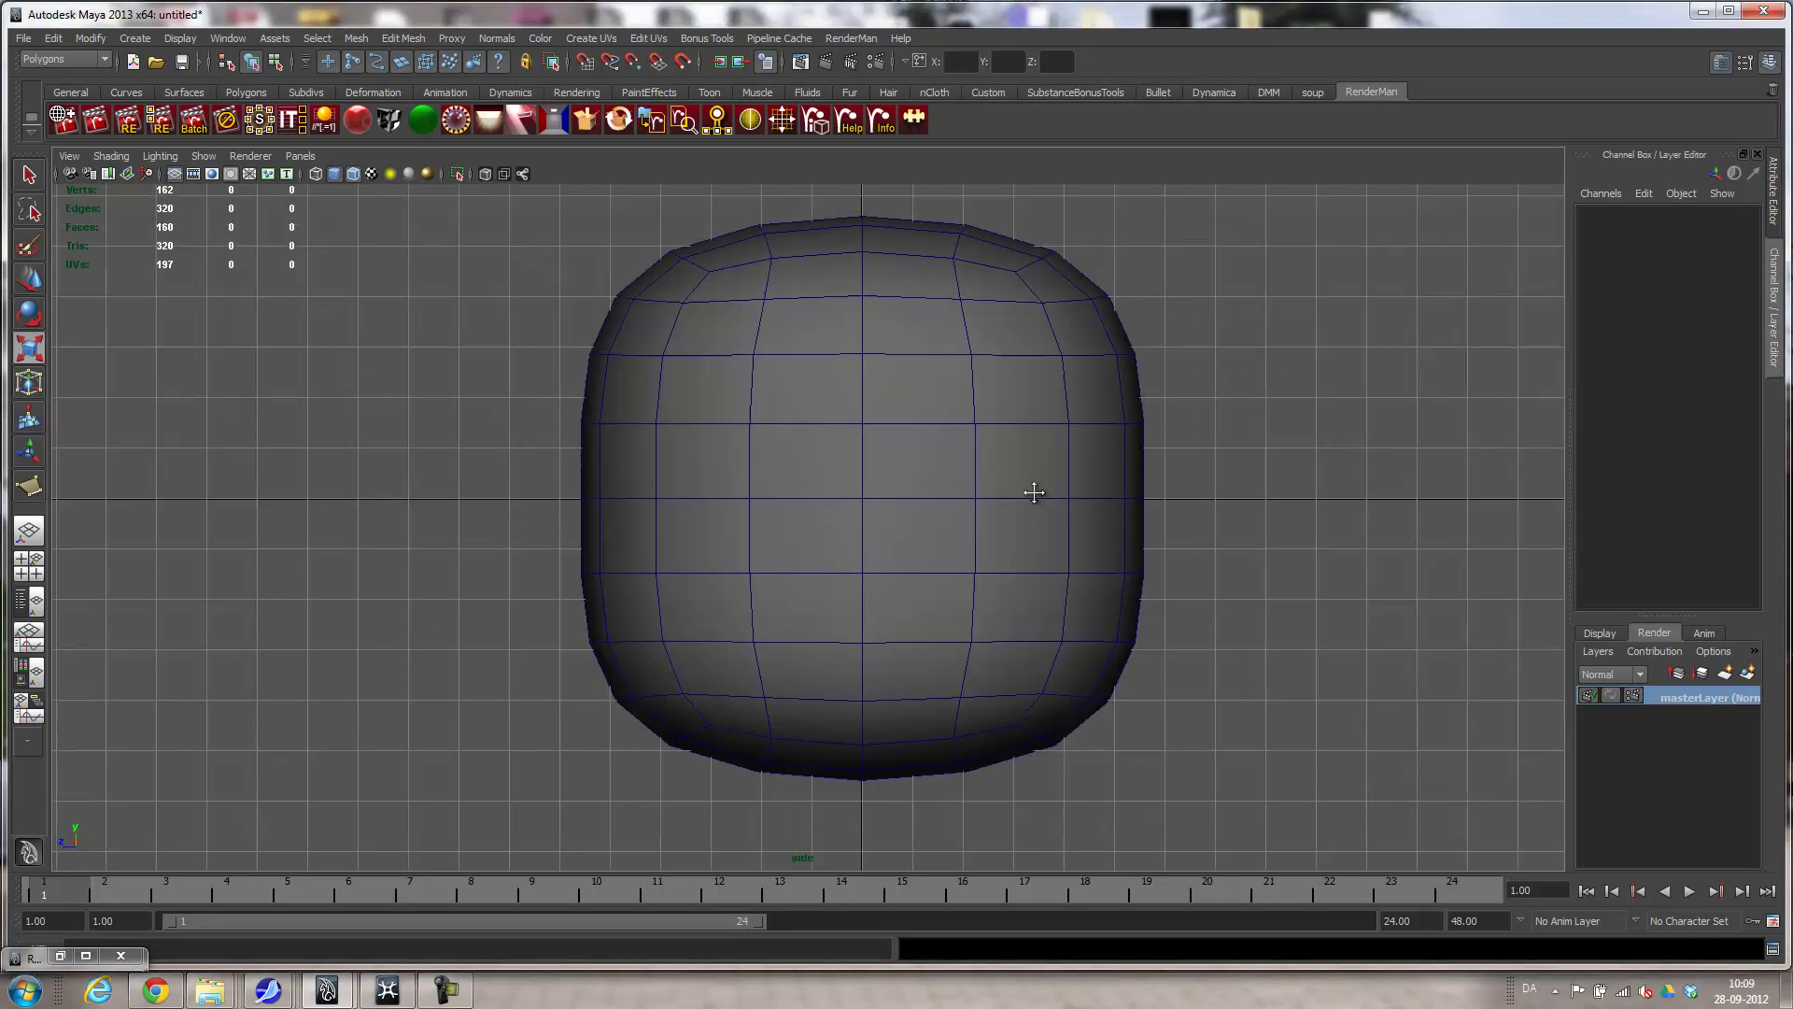
# Delete the faces in the shell's lower part, cutting the front half one band above the center line and the rear half one band below.
pyautogui.moveTo(878, 523); pyautogui.dragTo(881, 571, button='right')
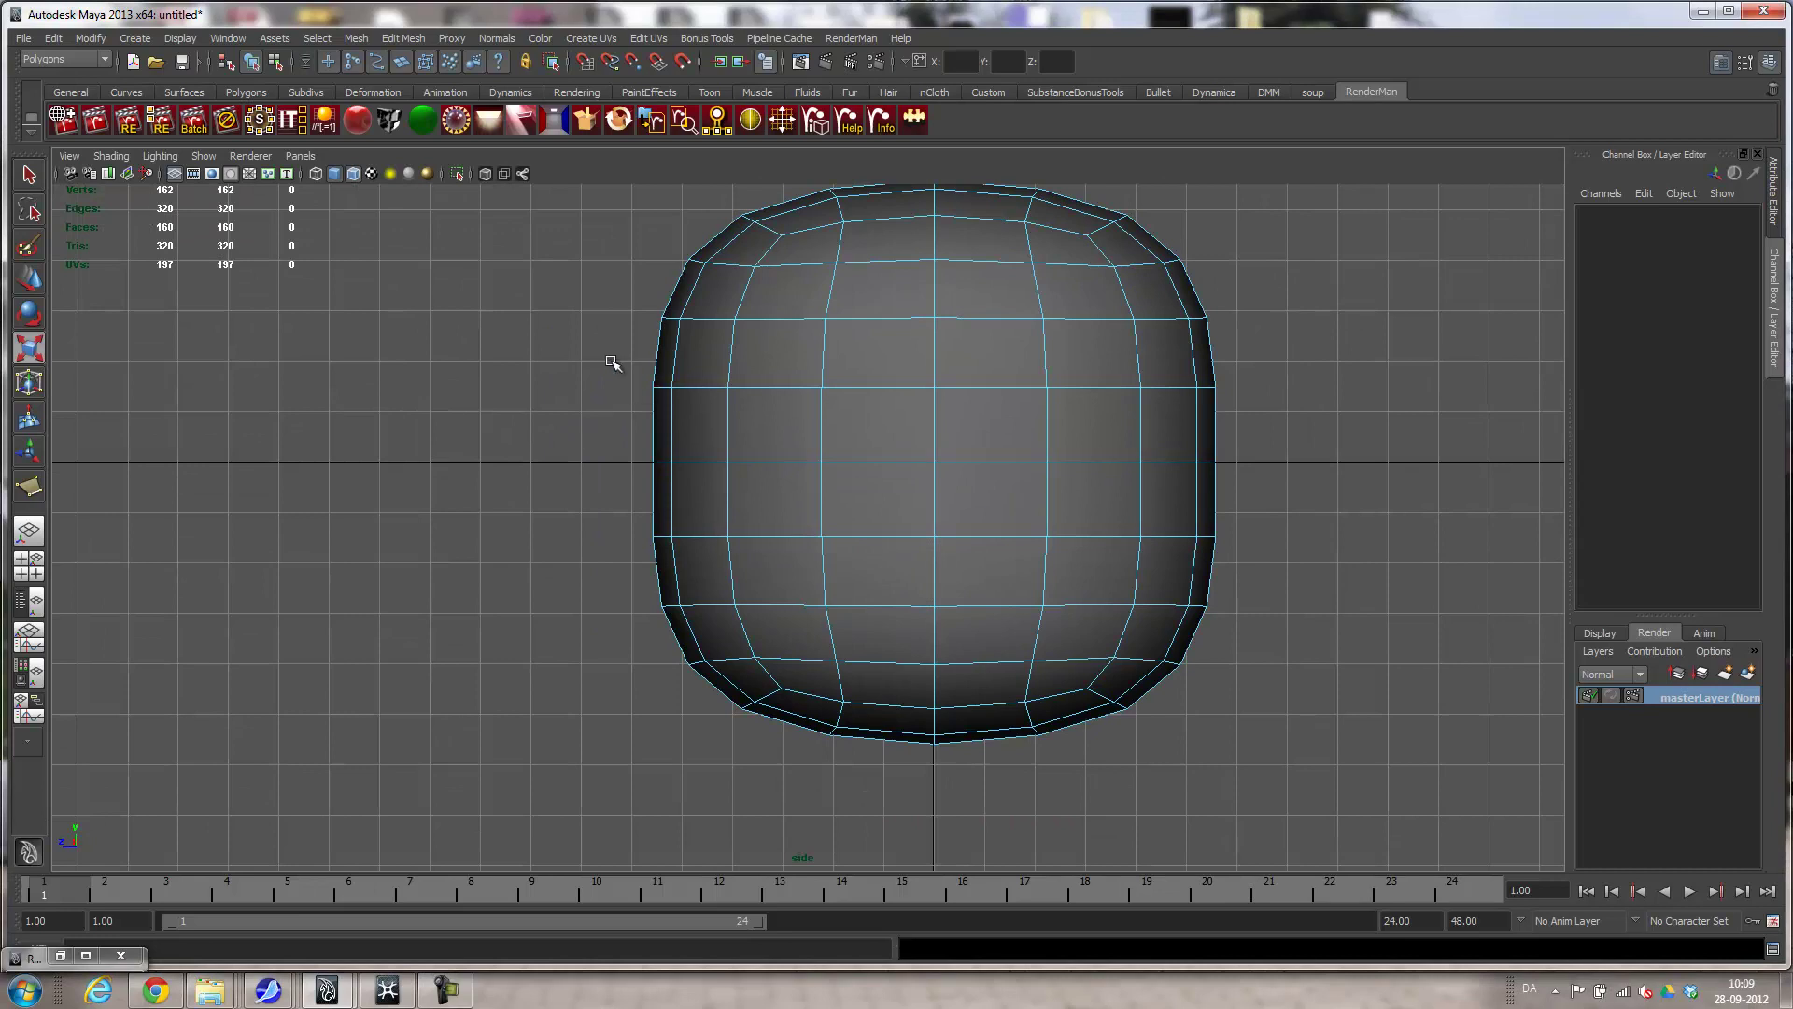
pyautogui.moveTo(635, 411); pyautogui.dragTo(922, 780)
pyautogui.keyDown('shift'); pyautogui.moveTo(1305, 582); pyautogui.dragTo(939, 787); pyautogui.keyUp('shift')
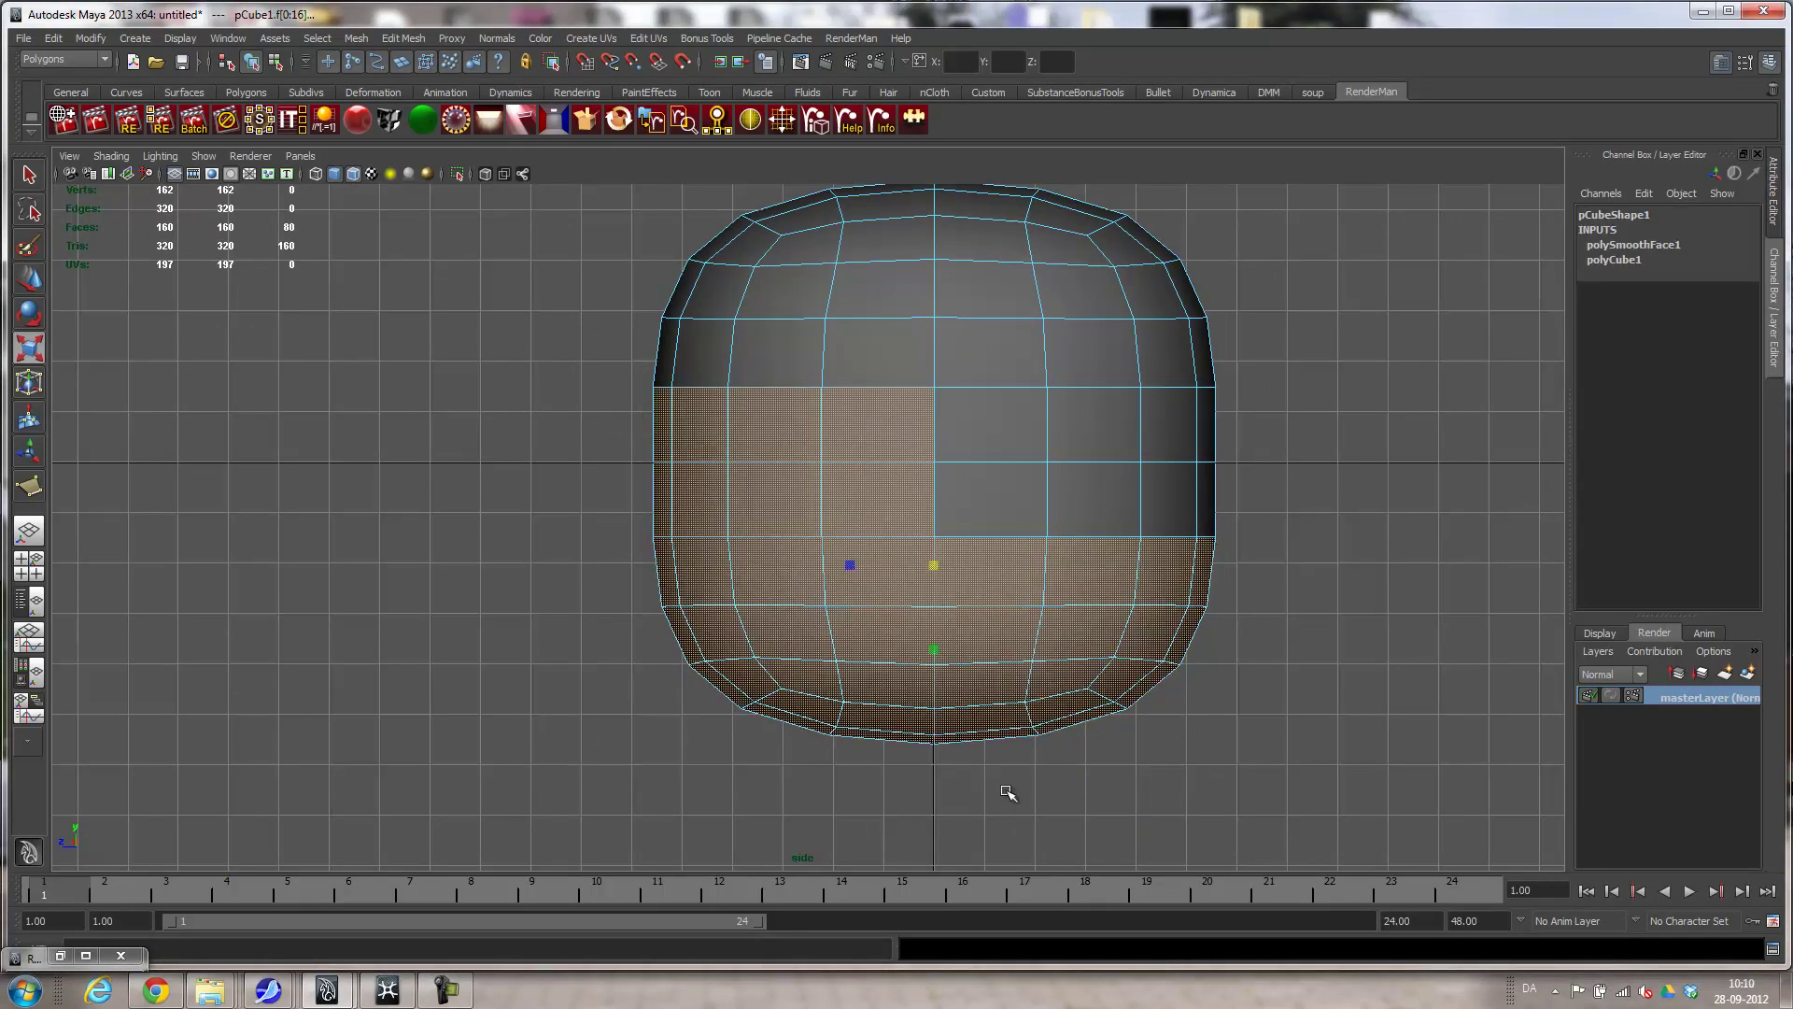
pyautogui.press('Delete')
# Delete the half of the shell's faces on the negative X side of the center line in the front view.
pyautogui.press('space')
pyautogui.moveTo(800, 611); pyautogui.dragTo(801, 616)
pyautogui.keyDown('alt'); pyautogui.moveTo(804, 517); pyautogui.dragTo(929, 512, button='middle'); pyautogui.keyUp('alt')
pyautogui.moveTo(639, 245); pyautogui.dragTo(901, 701)
pyautogui.press('Delete')
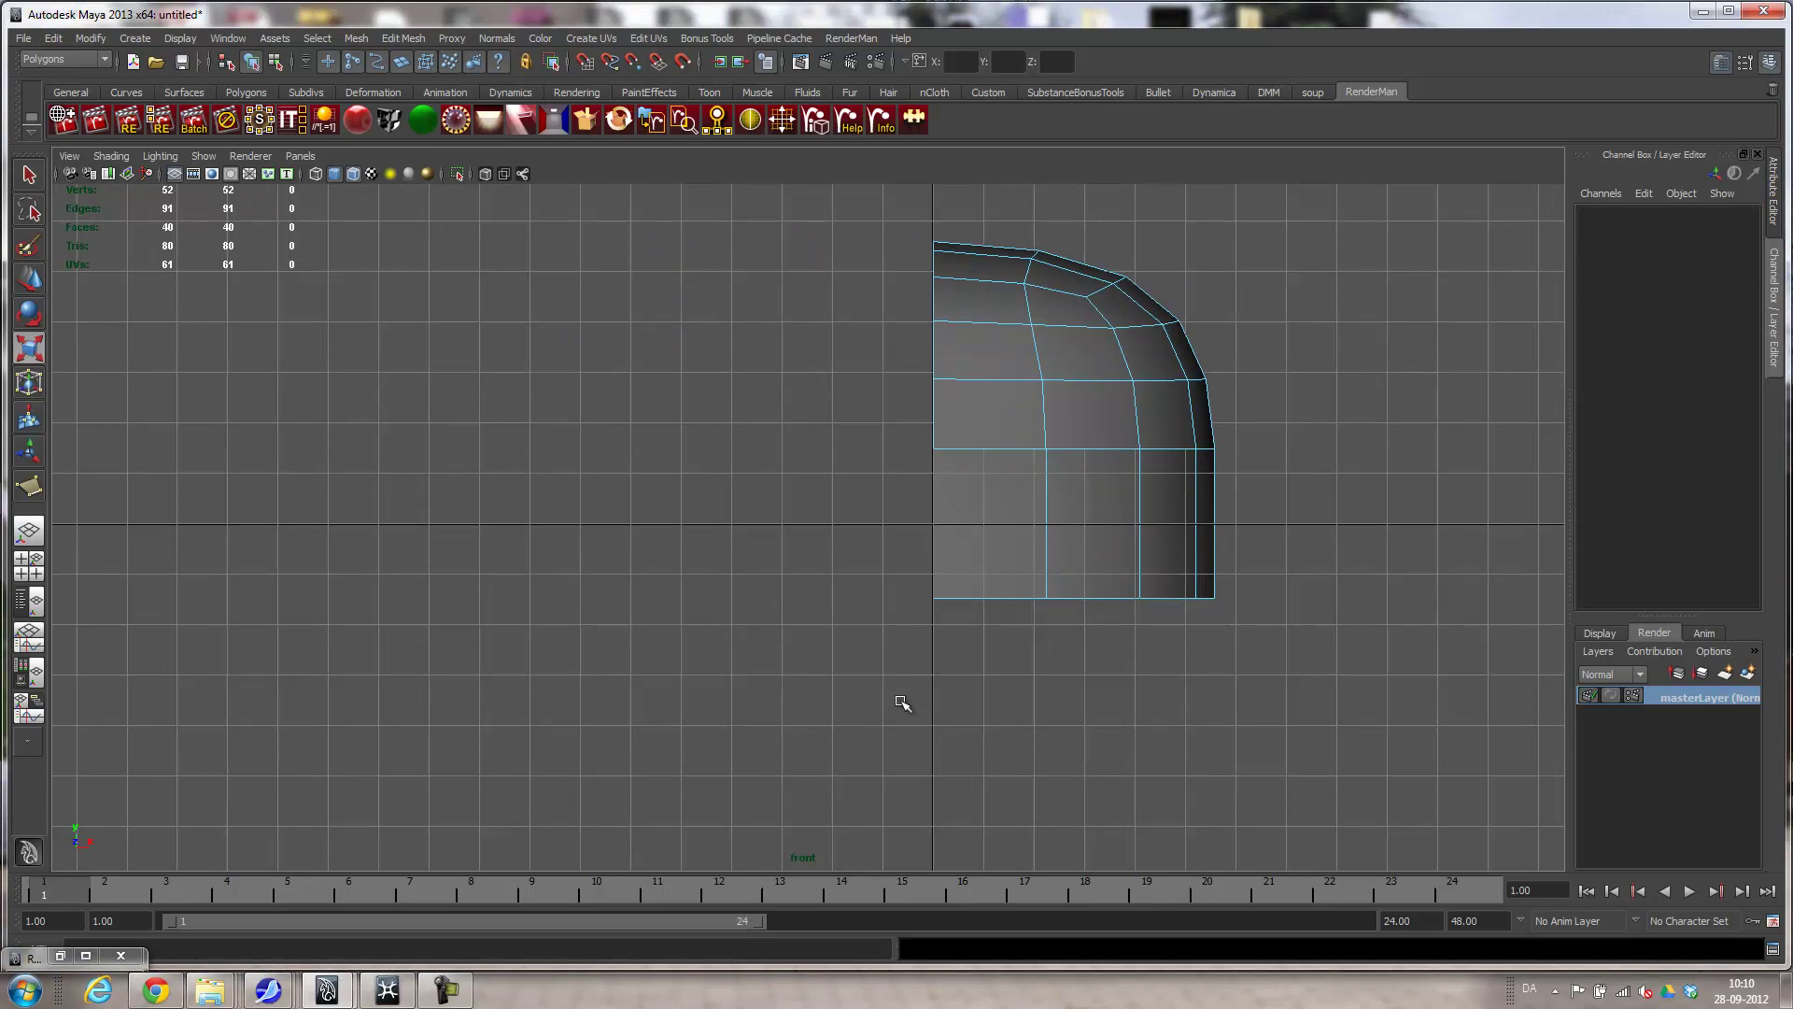
# In the side view, select the four front rim edges, rotate them so the rim slopes up toward the front, and raise them slightly.
pyautogui.press('space')
pyautogui.click(1009, 488)
pyautogui.keyDown('alt'); pyautogui.moveTo(1009, 428); pyautogui.dragTo(961, 549); pyautogui.keyUp('alt')
pyautogui.moveTo(961, 548)
pyautogui.keyDown('alt'); pyautogui.mouseDown(button='right')
pyautogui.moveTo(989, 564)
pyautogui.moveTo(977, 579)
pyautogui.mouseUp(button='right'); pyautogui.keyUp('alt')
pyautogui.press('space')
pyautogui.moveTo(977, 579); pyautogui.dragTo(1098, 582)
pyautogui.moveTo(704, 406); pyautogui.dragTo(701, 347, button='right')
pyautogui.doubleClick(692, 387)
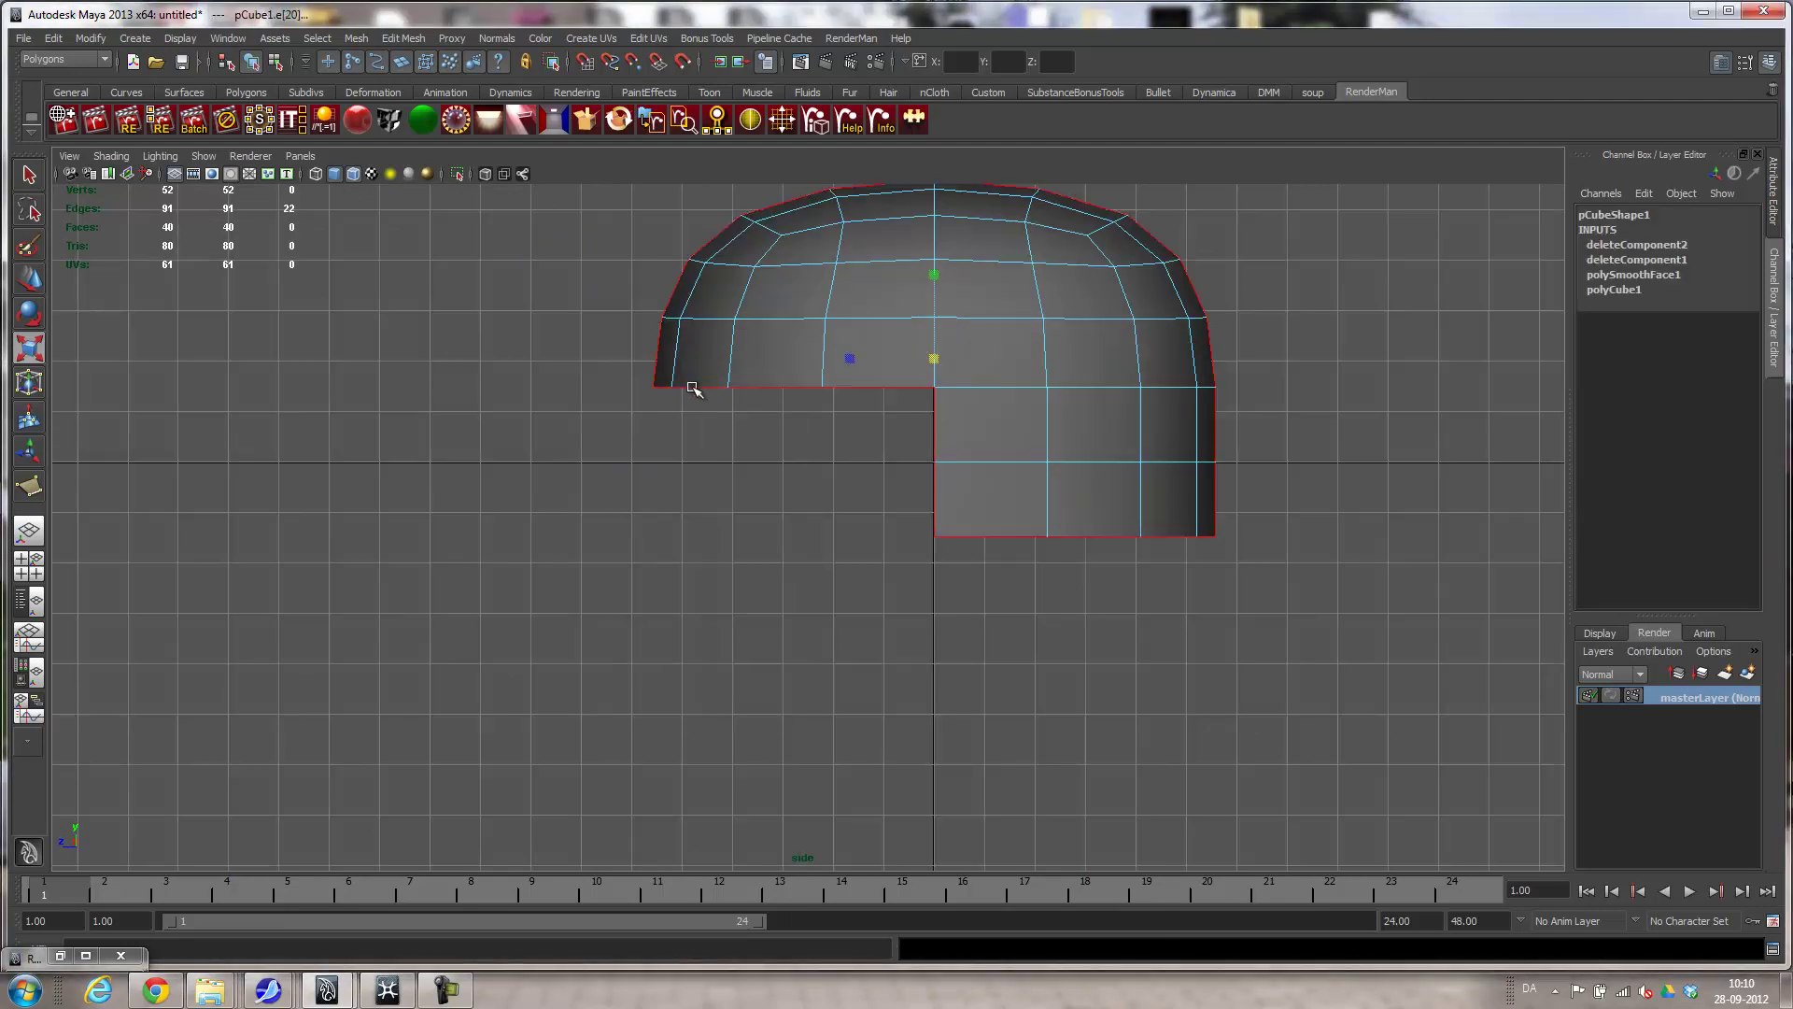
pyautogui.click(782, 492)
pyautogui.click(664, 386)
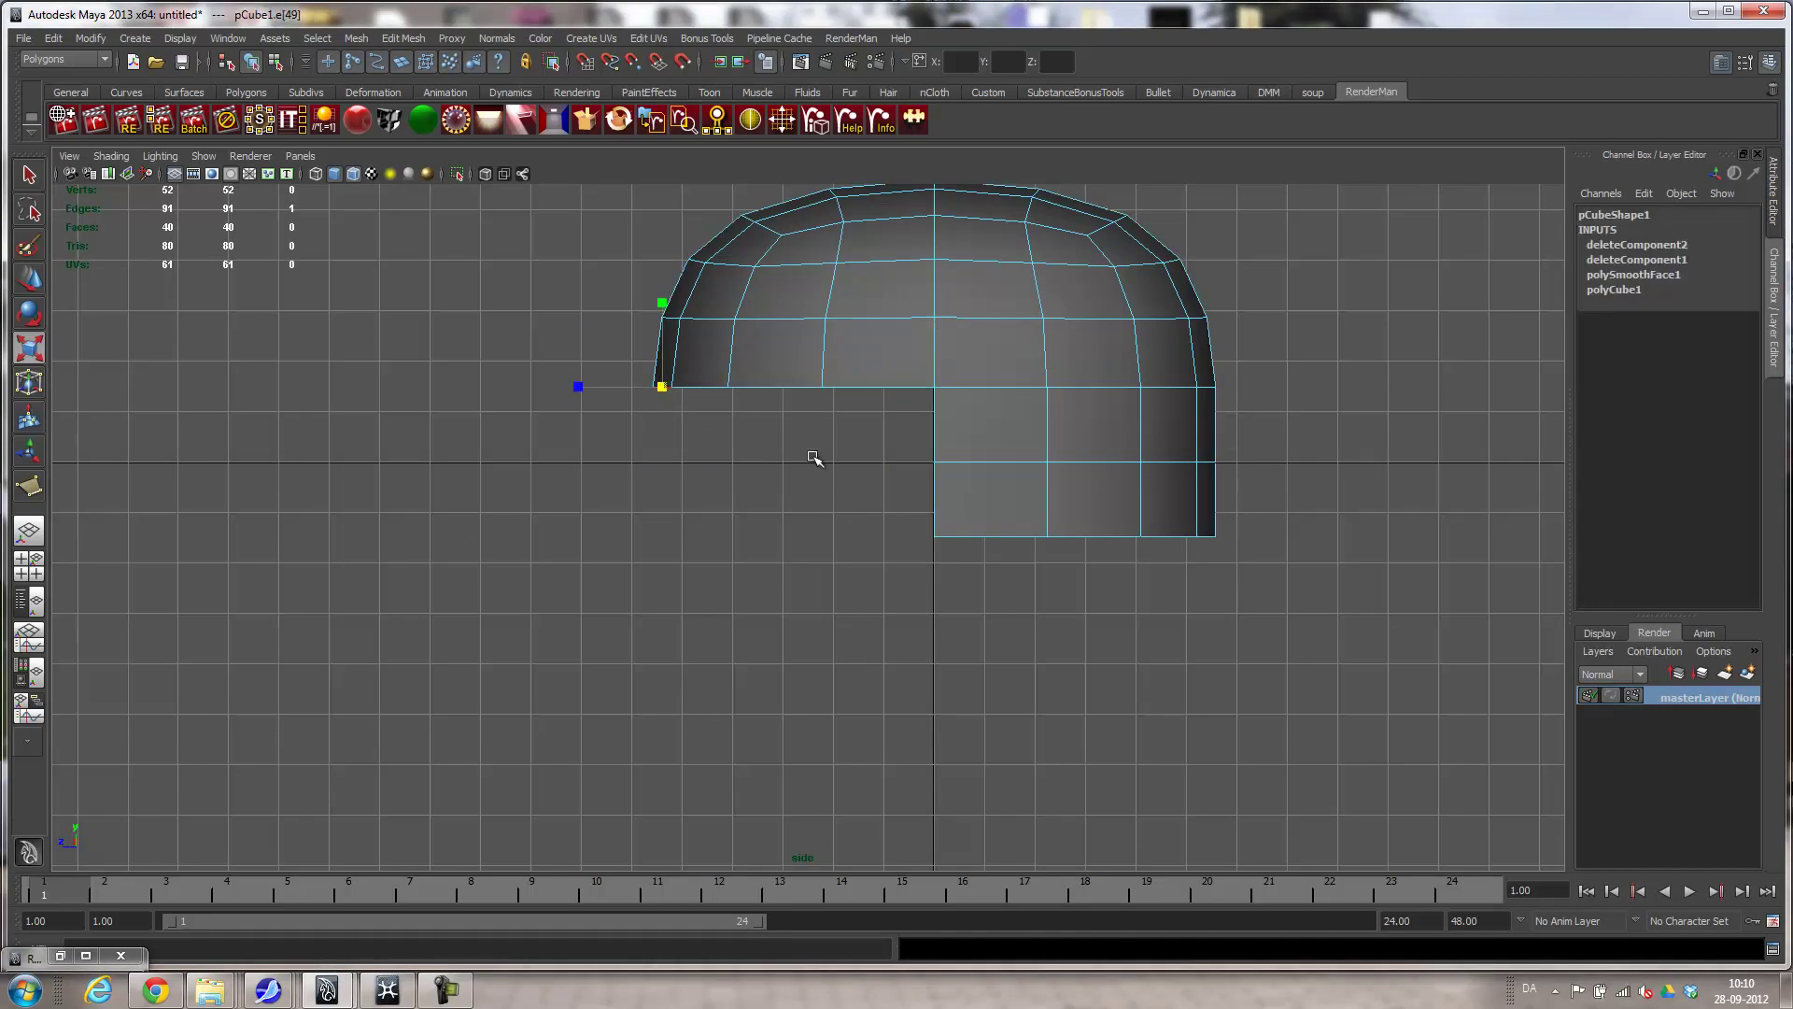
pyautogui.keyDown('shift'); pyautogui.doubleClick(899, 388); pyautogui.keyUp('shift')
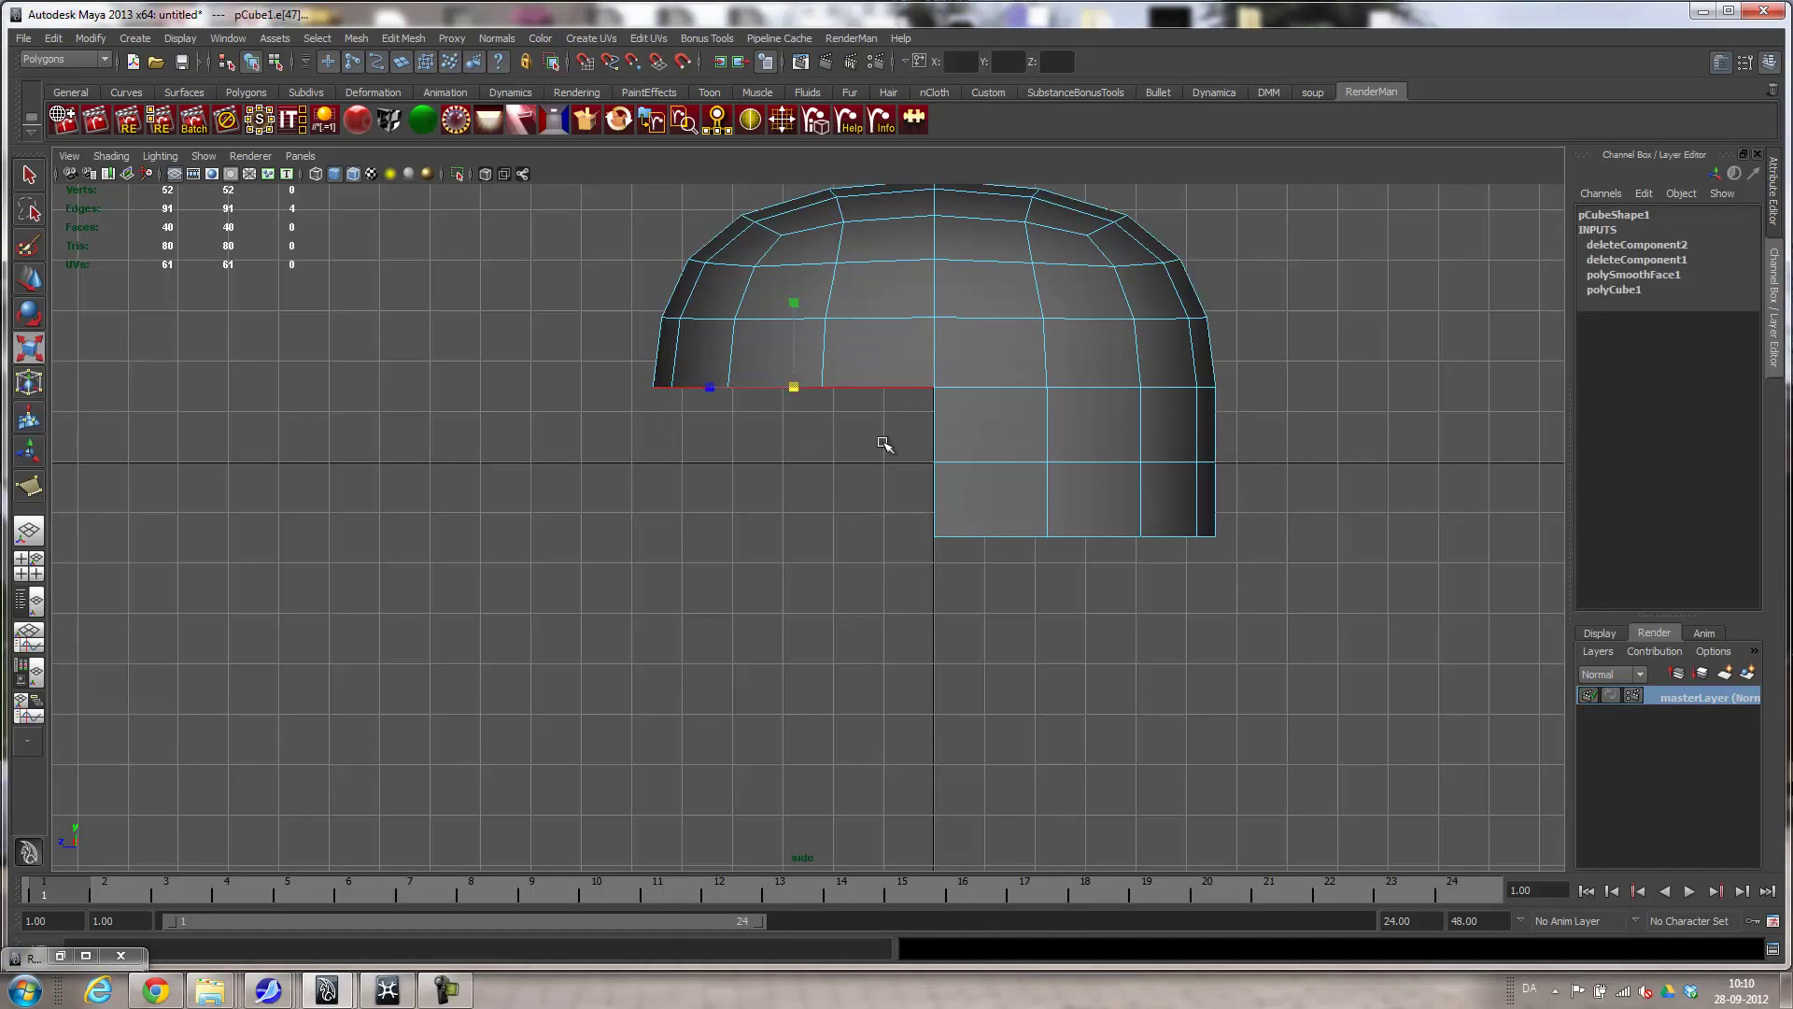
pyautogui.press('e')
pyautogui.moveTo(875, 422); pyautogui.dragTo(857, 439)
pyautogui.press('w')
pyautogui.moveTo(791, 331); pyautogui.dragTo(793, 304)
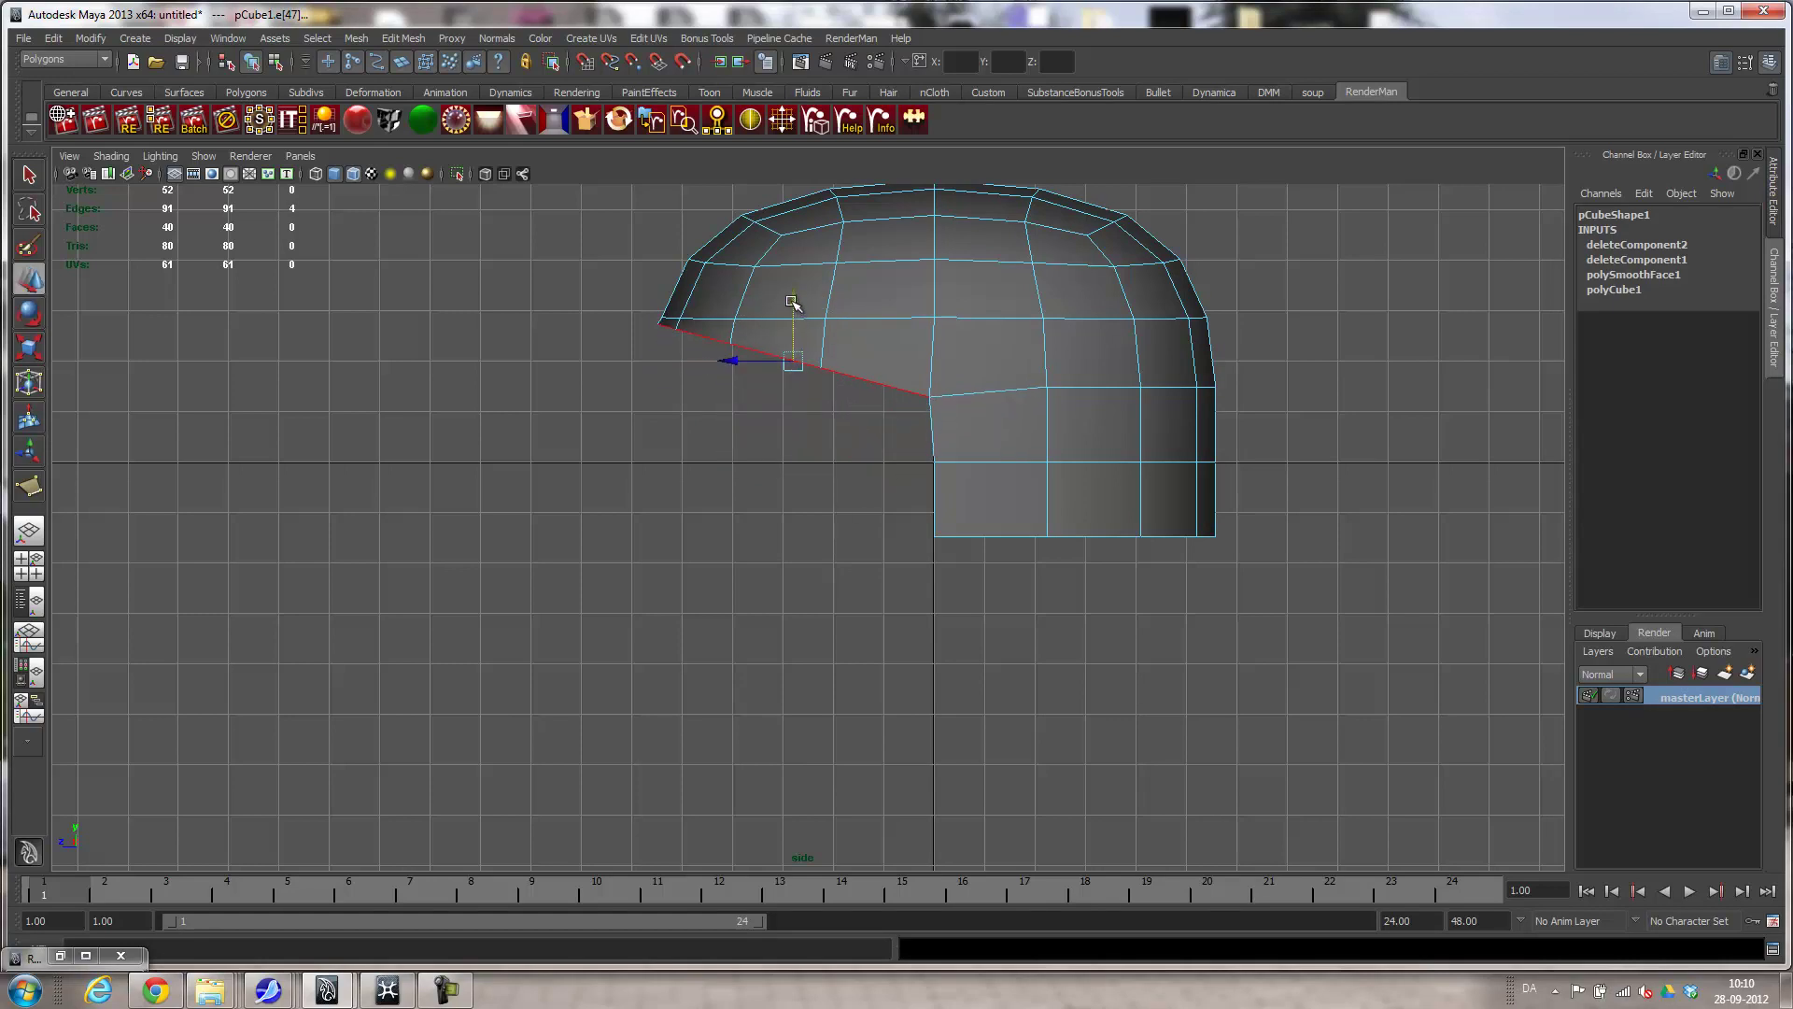
# Move the front opening's inner corner vertex back into line with the vertical edge below it.
pyautogui.rightClick(927, 401)
pyautogui.rightClick(967, 385)
pyautogui.moveTo(967, 385); pyautogui.dragTo(928, 387, button='right')
pyautogui.moveTo(901, 380)
pyautogui.mouseDown()
pyautogui.moveTo(963, 419)
pyautogui.moveTo(930, 399)
pyautogui.moveTo(820, 396)
pyautogui.moveTo(870, 398)
pyautogui.mouseUp()
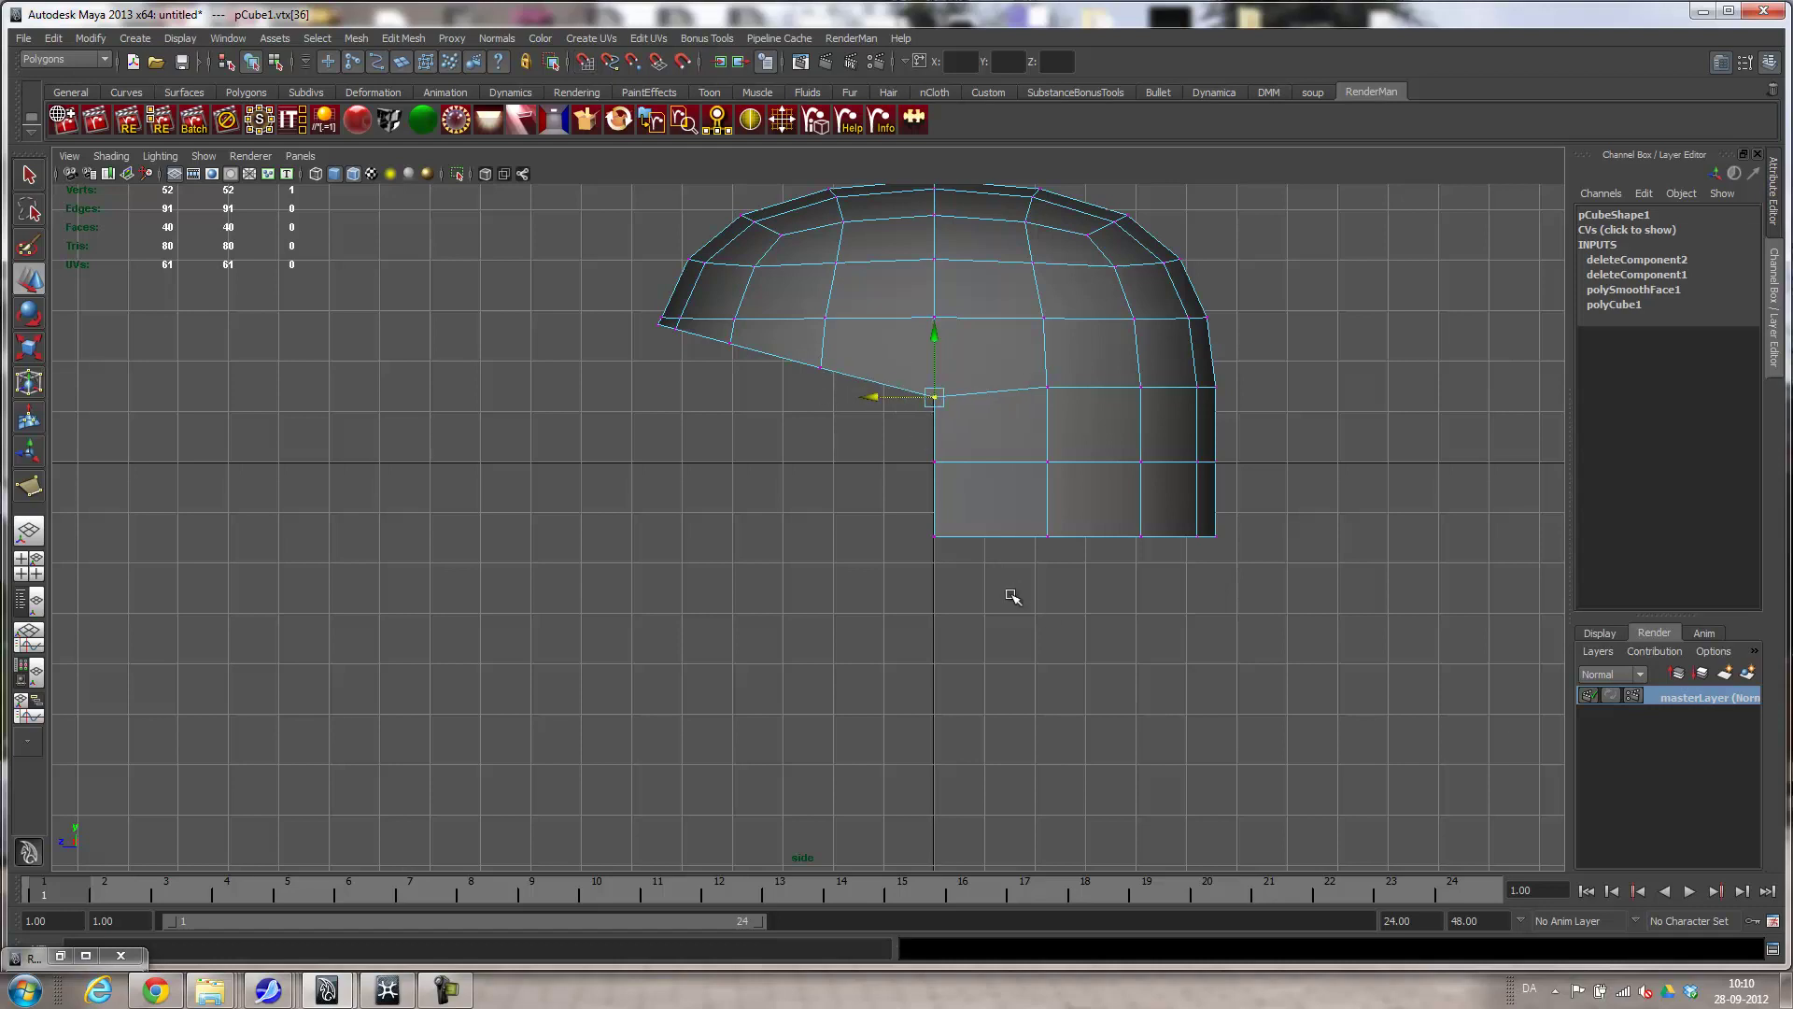
# Set the Move tool's axis to World and level the horizontal vertex row running back from the front opening's corner.
pyautogui.keyDown('alt'); pyautogui.moveTo(992, 561); pyautogui.dragTo(961, 648, button='middle'); pyautogui.keyUp('alt')
pyautogui.keyDown('alt'); pyautogui.moveTo(961, 648); pyautogui.dragTo(1173, 573, button='right'); pyautogui.keyUp('alt')
pyautogui.moveTo(929, 444); pyautogui.dragTo(1459, 517)
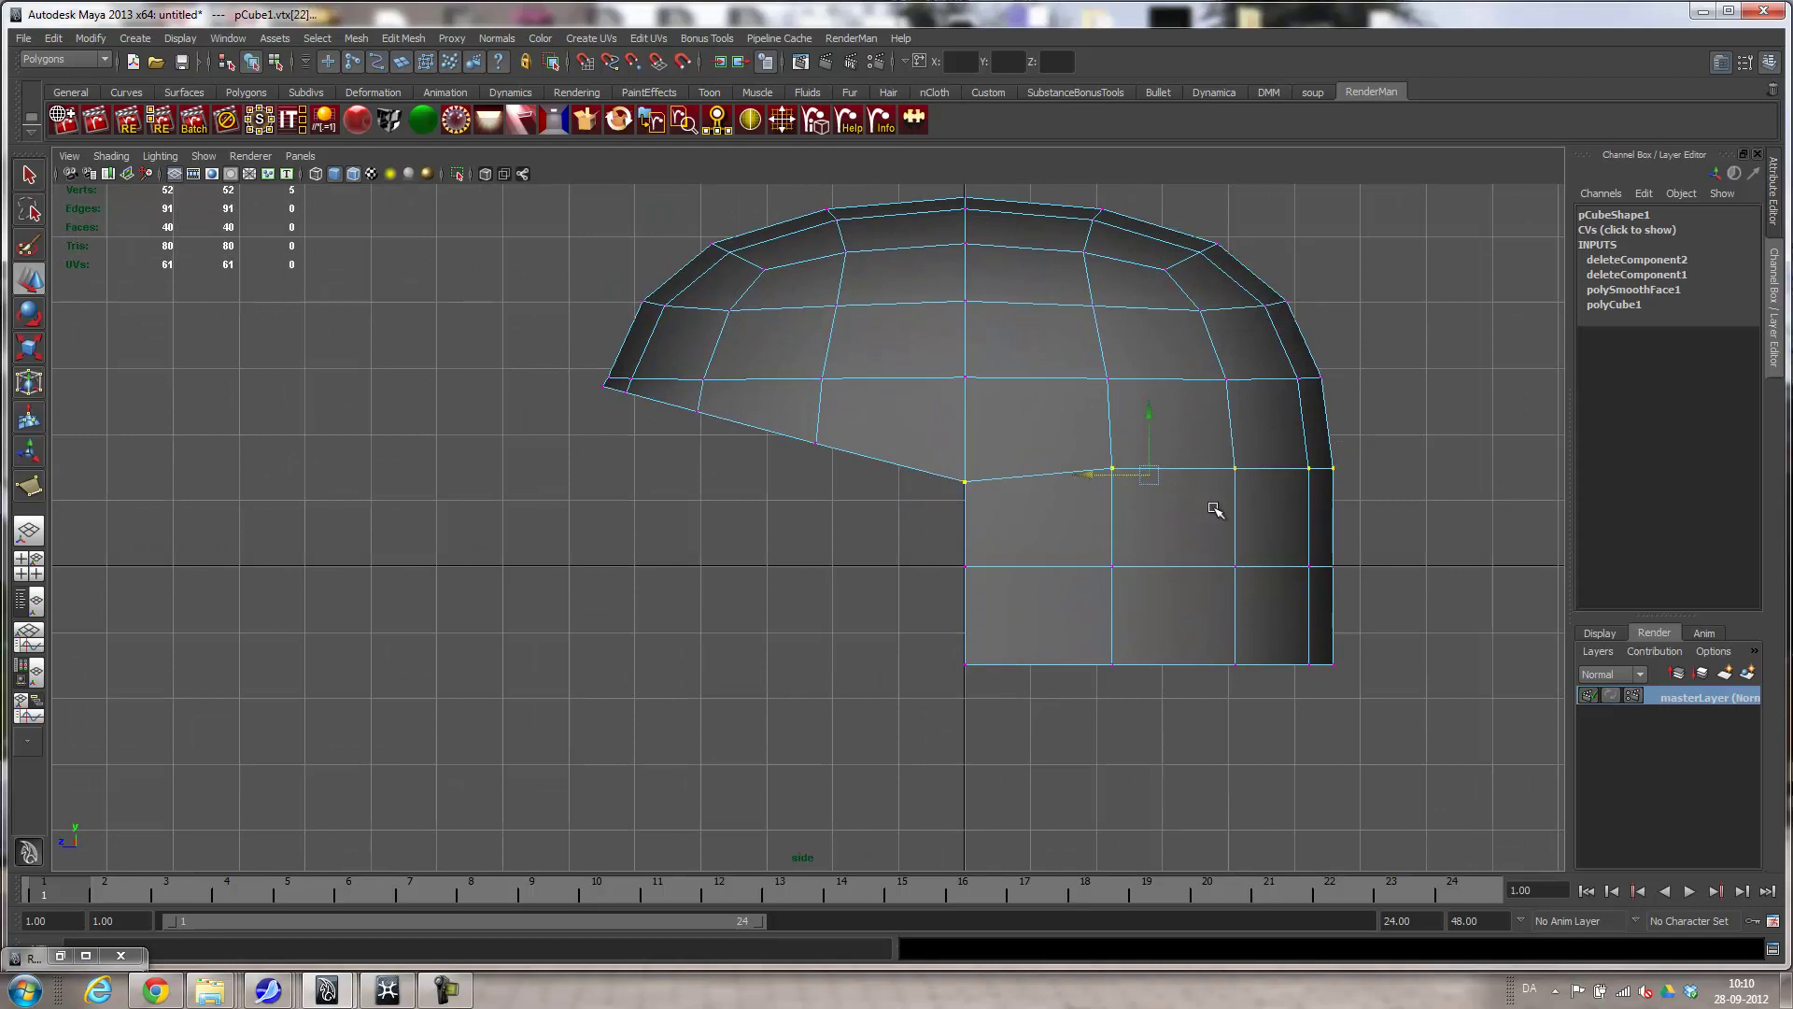
pyautogui.moveTo(1157, 424); pyautogui.dragTo(1151, 510)
pyautogui.doubleClick(33, 289)
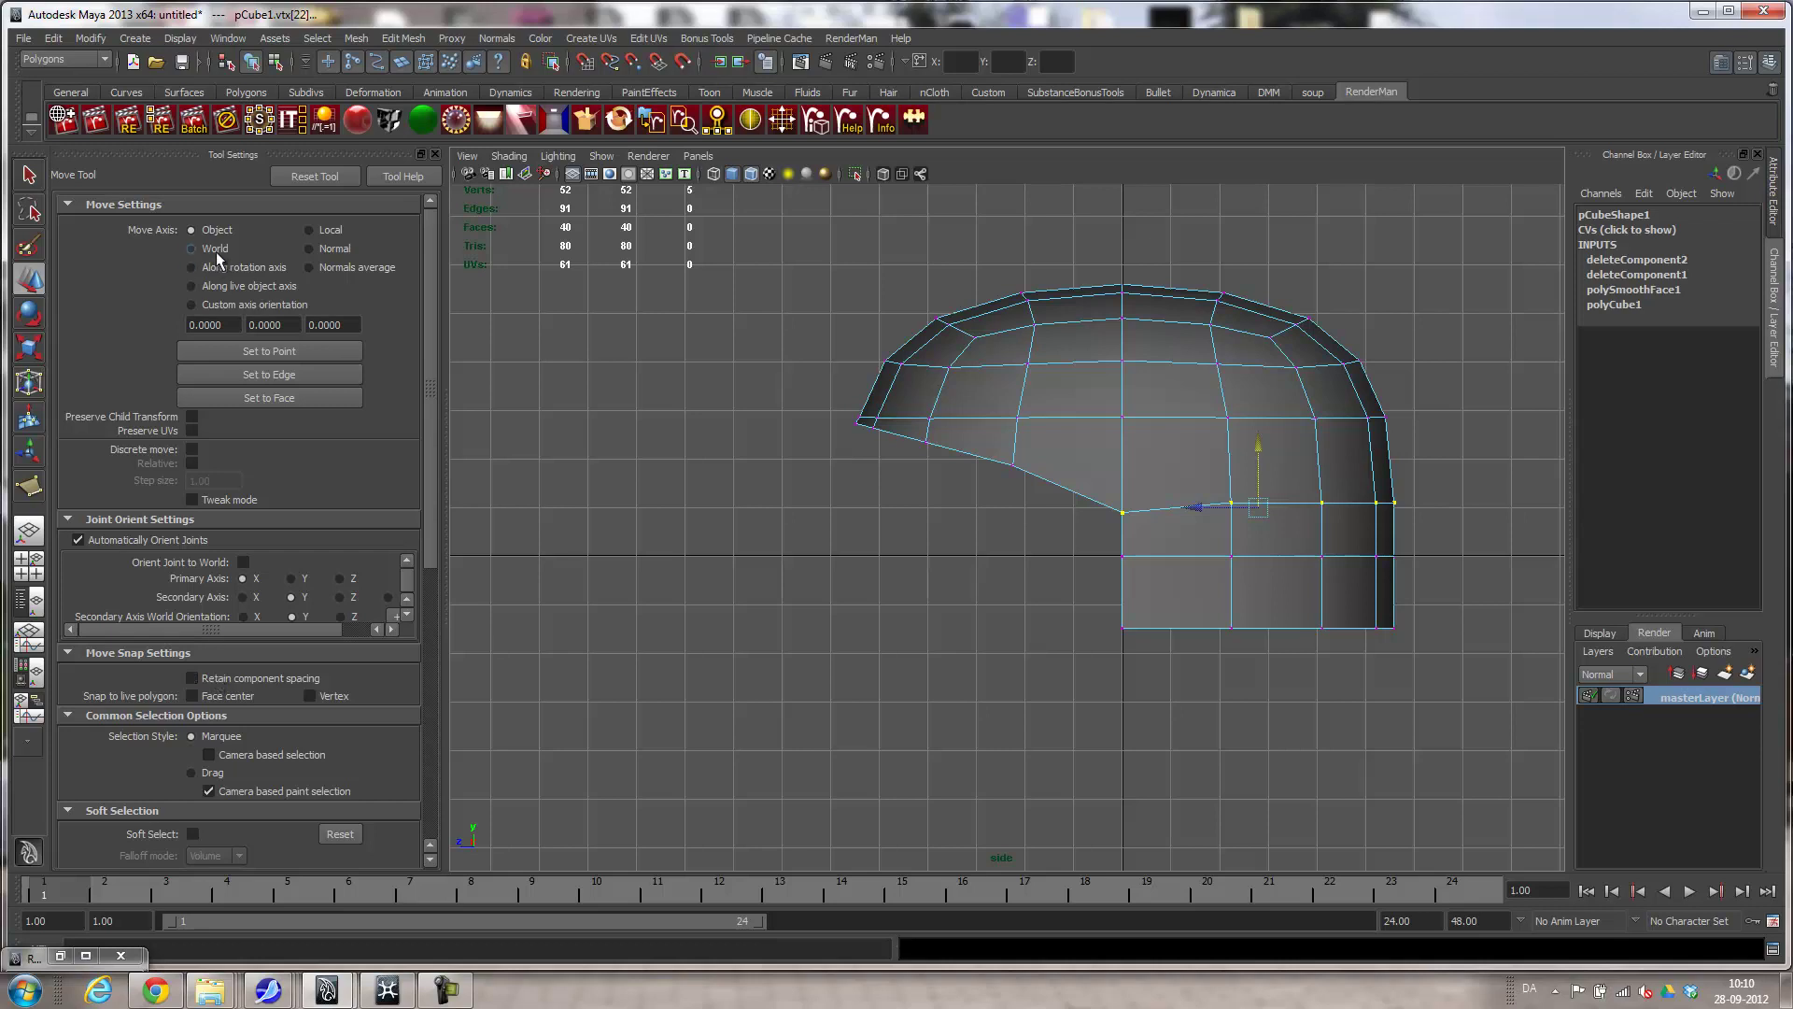
pyautogui.moveTo(1258, 462); pyautogui.dragTo(1221, 432)
# Straighten the upper horizontal edge loop and the vertical edge loops on either side of the center in the side view.
pyautogui.moveTo(1086, 374); pyautogui.dragTo(1083, 362, button='right')
pyautogui.doubleClick(1083, 363)
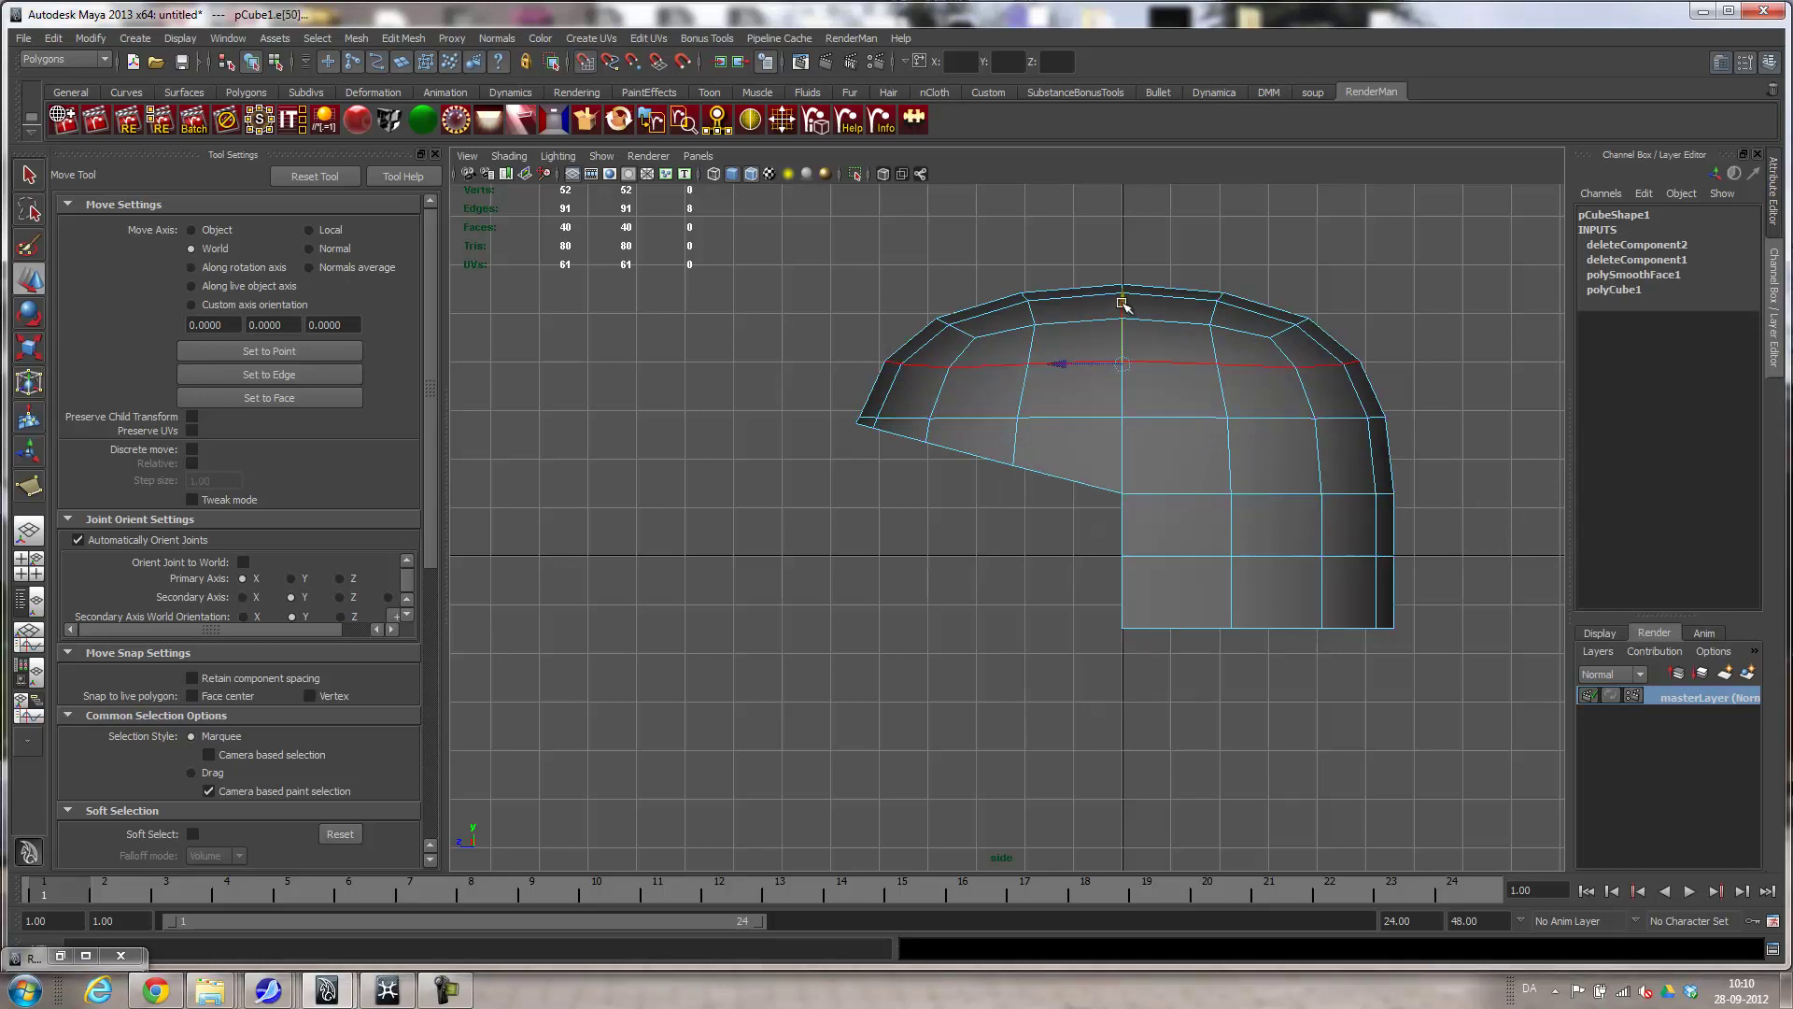
pyautogui.moveTo(1121, 298); pyautogui.dragTo(1130, 364)
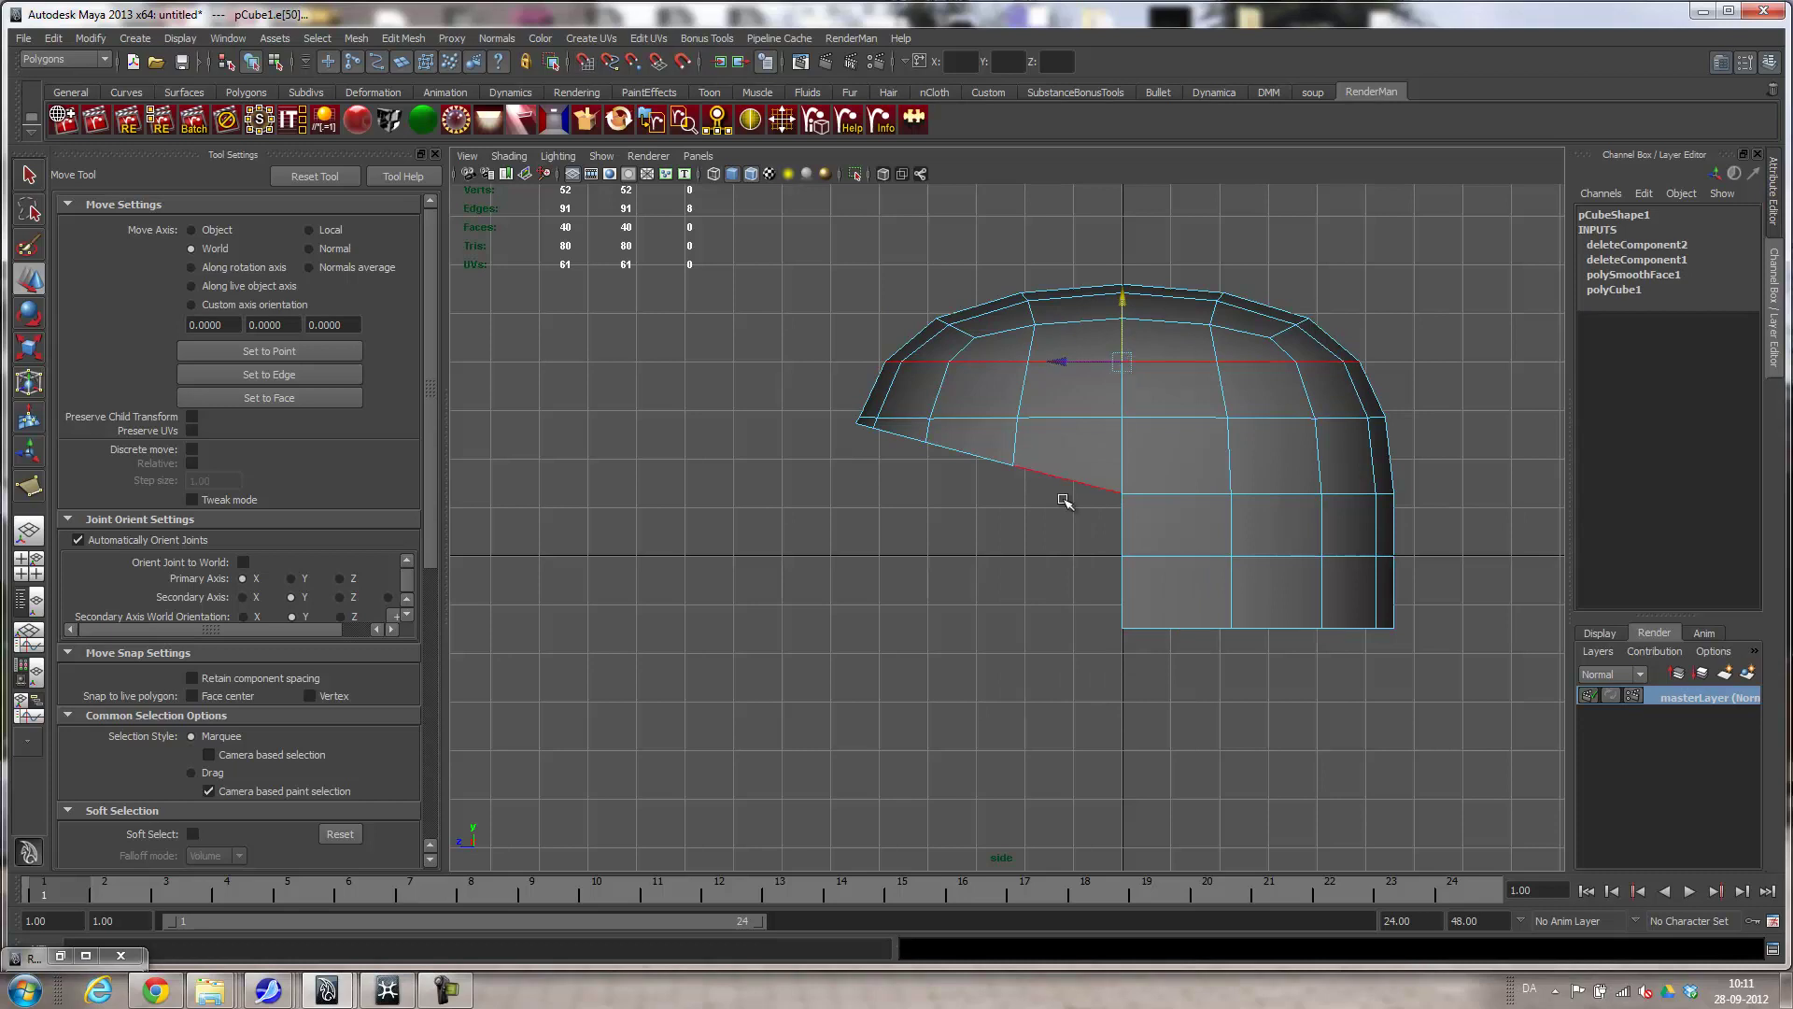
pyautogui.doubleClick(1023, 390)
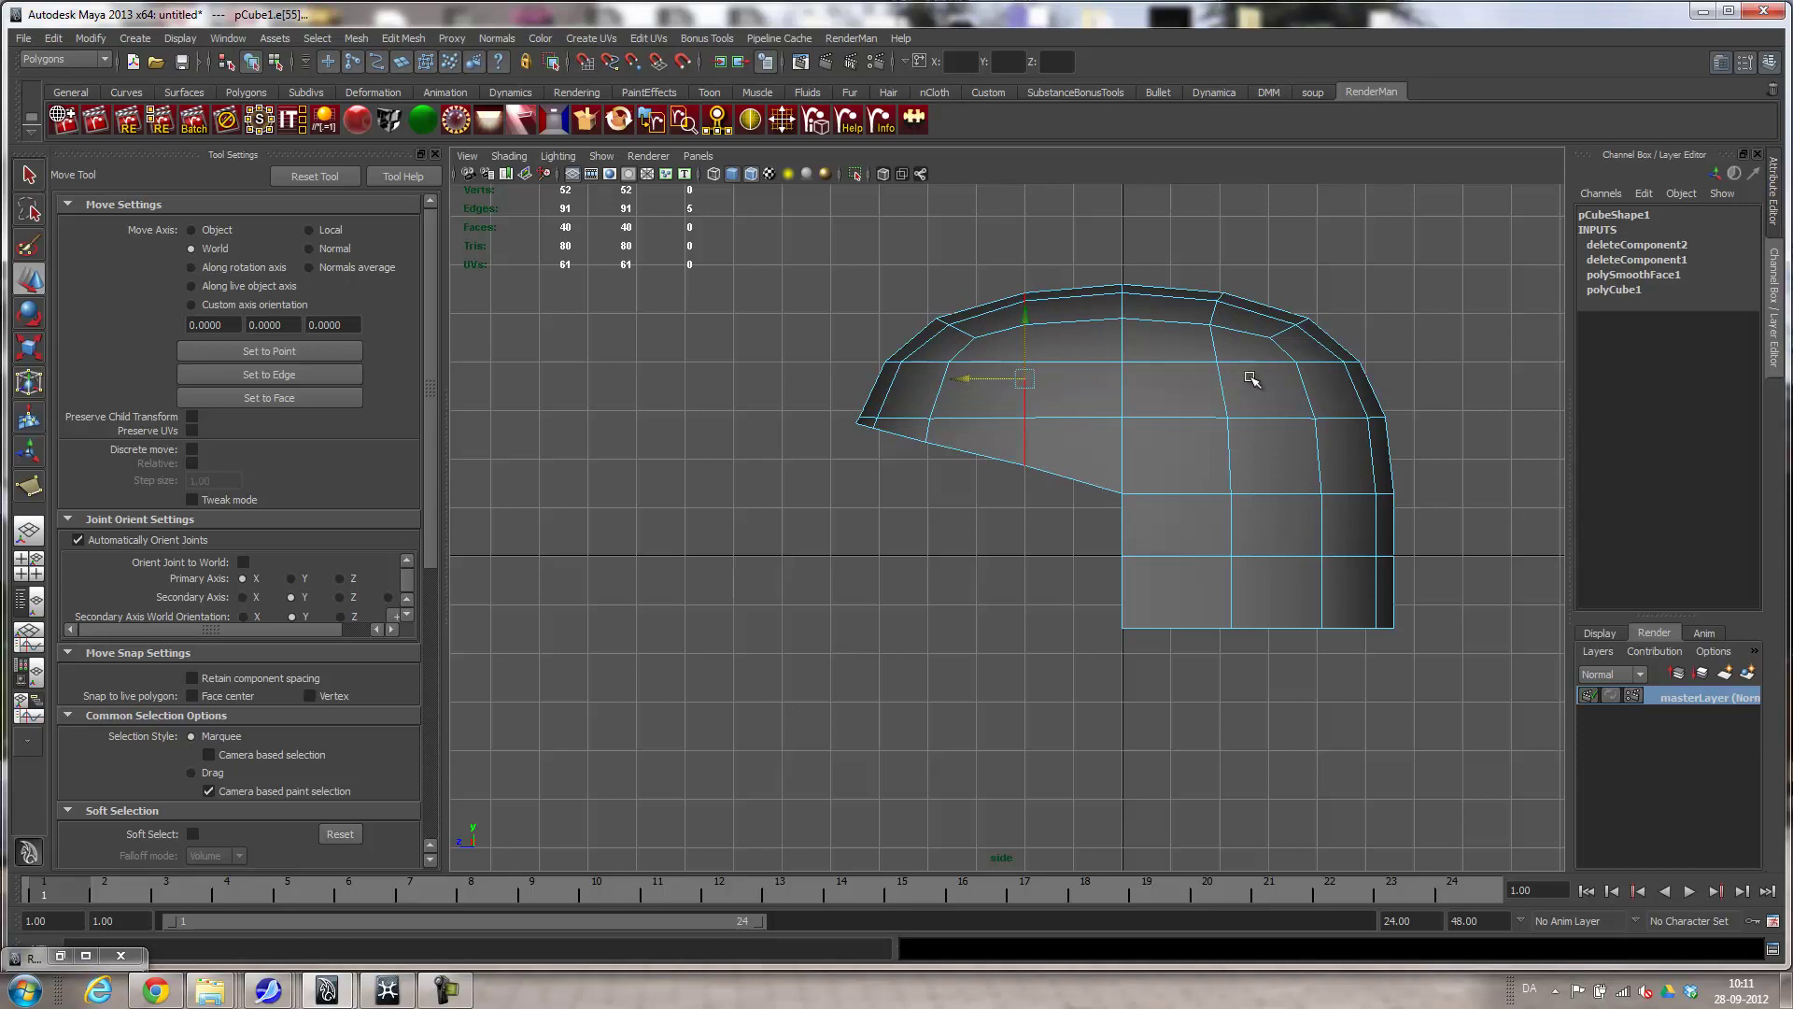
pyautogui.doubleClick(1221, 390)
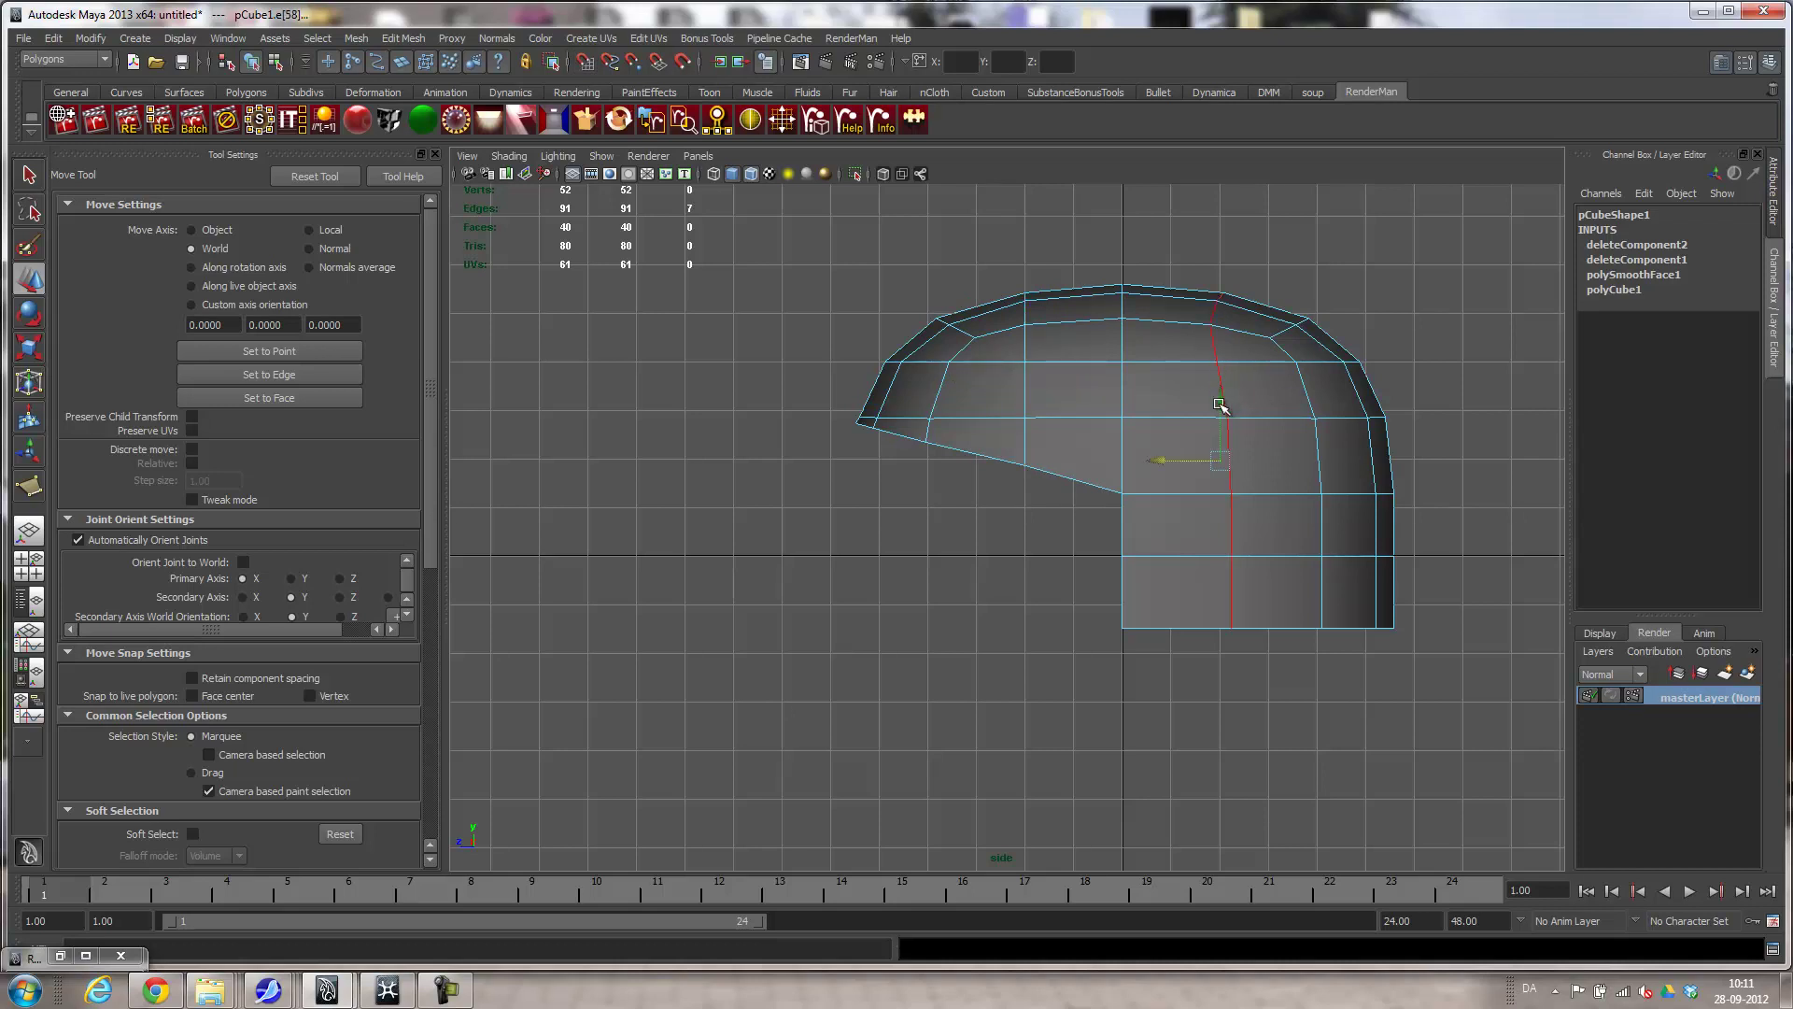
pyautogui.moveTo(1168, 461); pyautogui.dragTo(1222, 460)
# Straighten the vertical edge loop nearest the center line in the front view.
pyautogui.press('space')
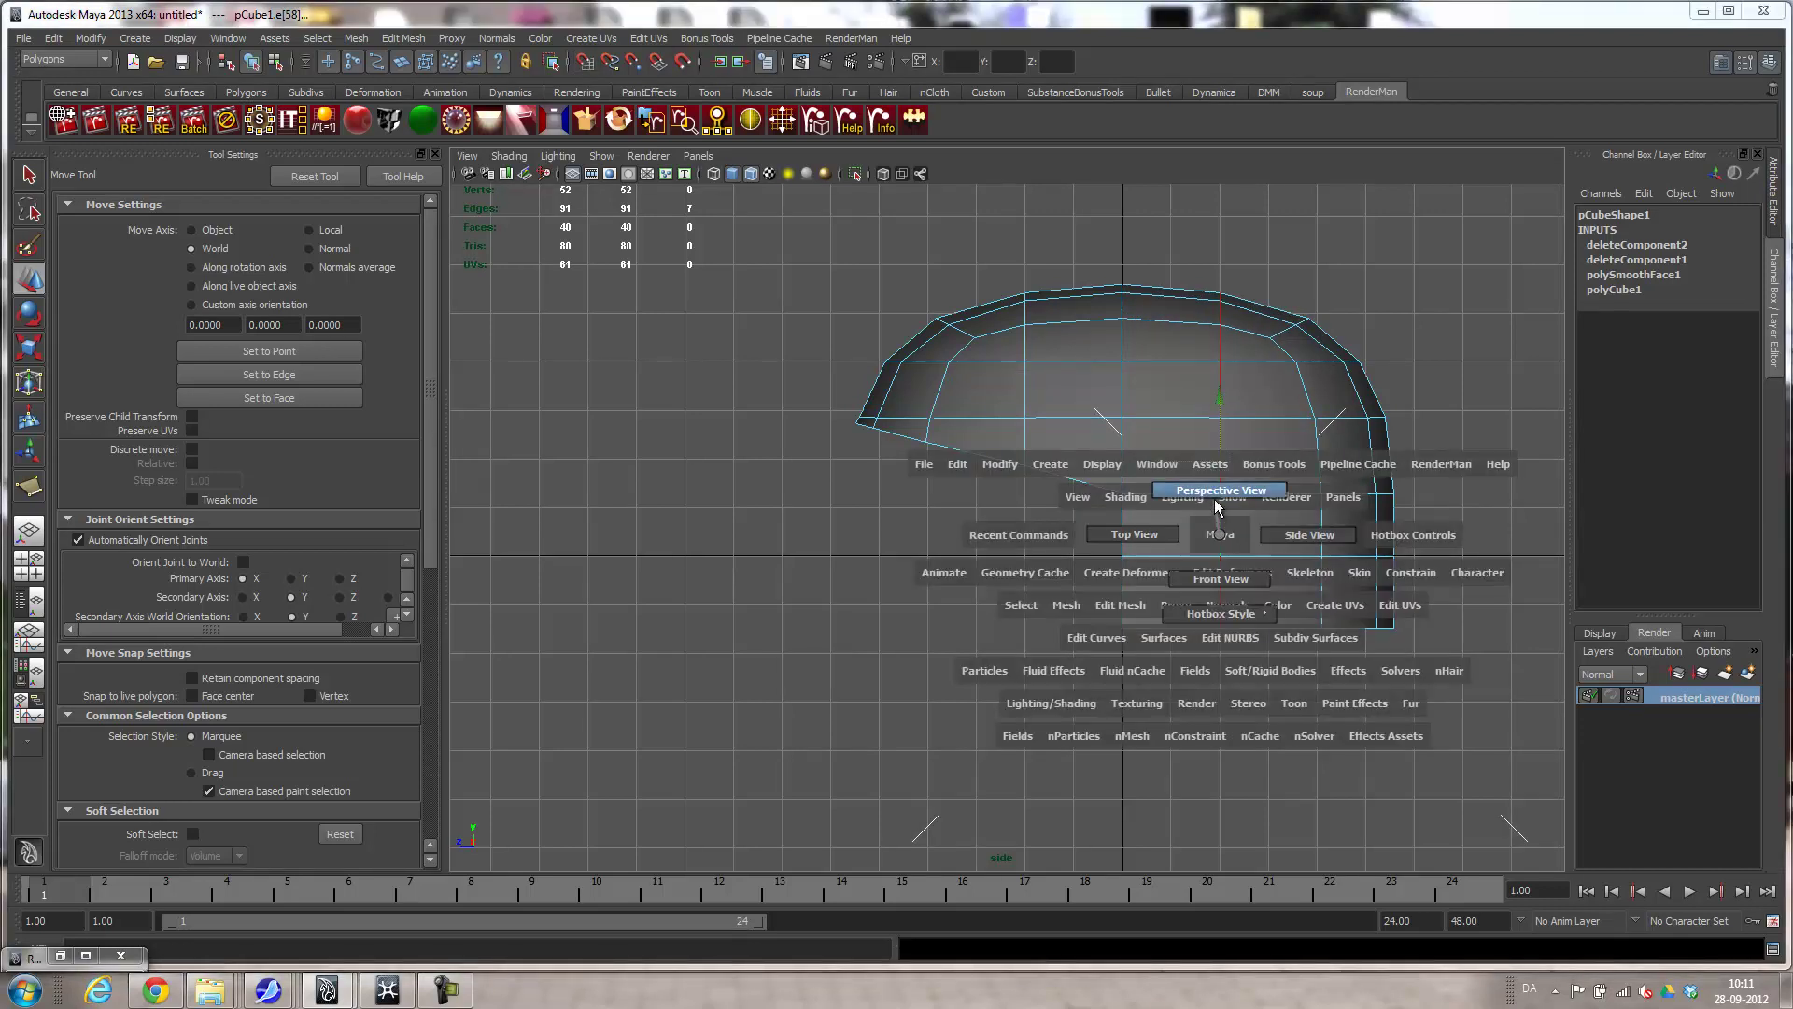
pyautogui.moveTo(1217, 507); pyautogui.dragTo(1221, 579)
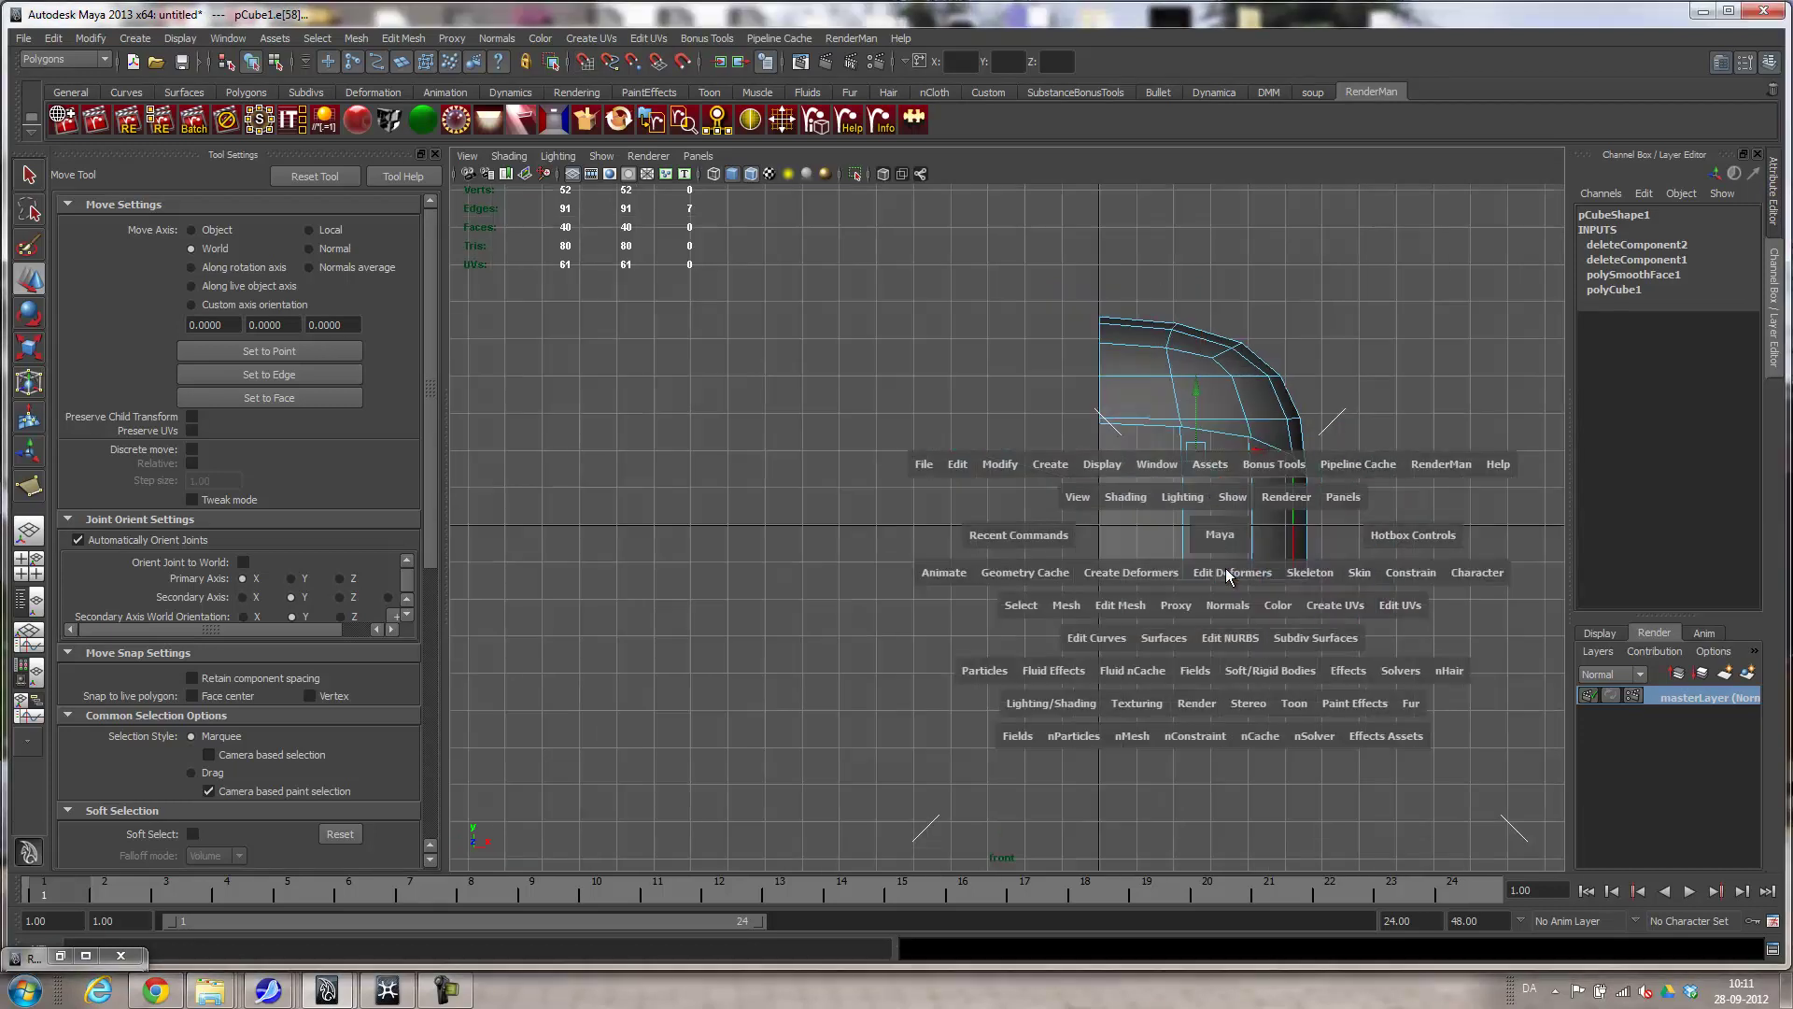
pyautogui.doubleClick(1169, 360)
pyautogui.press('x')
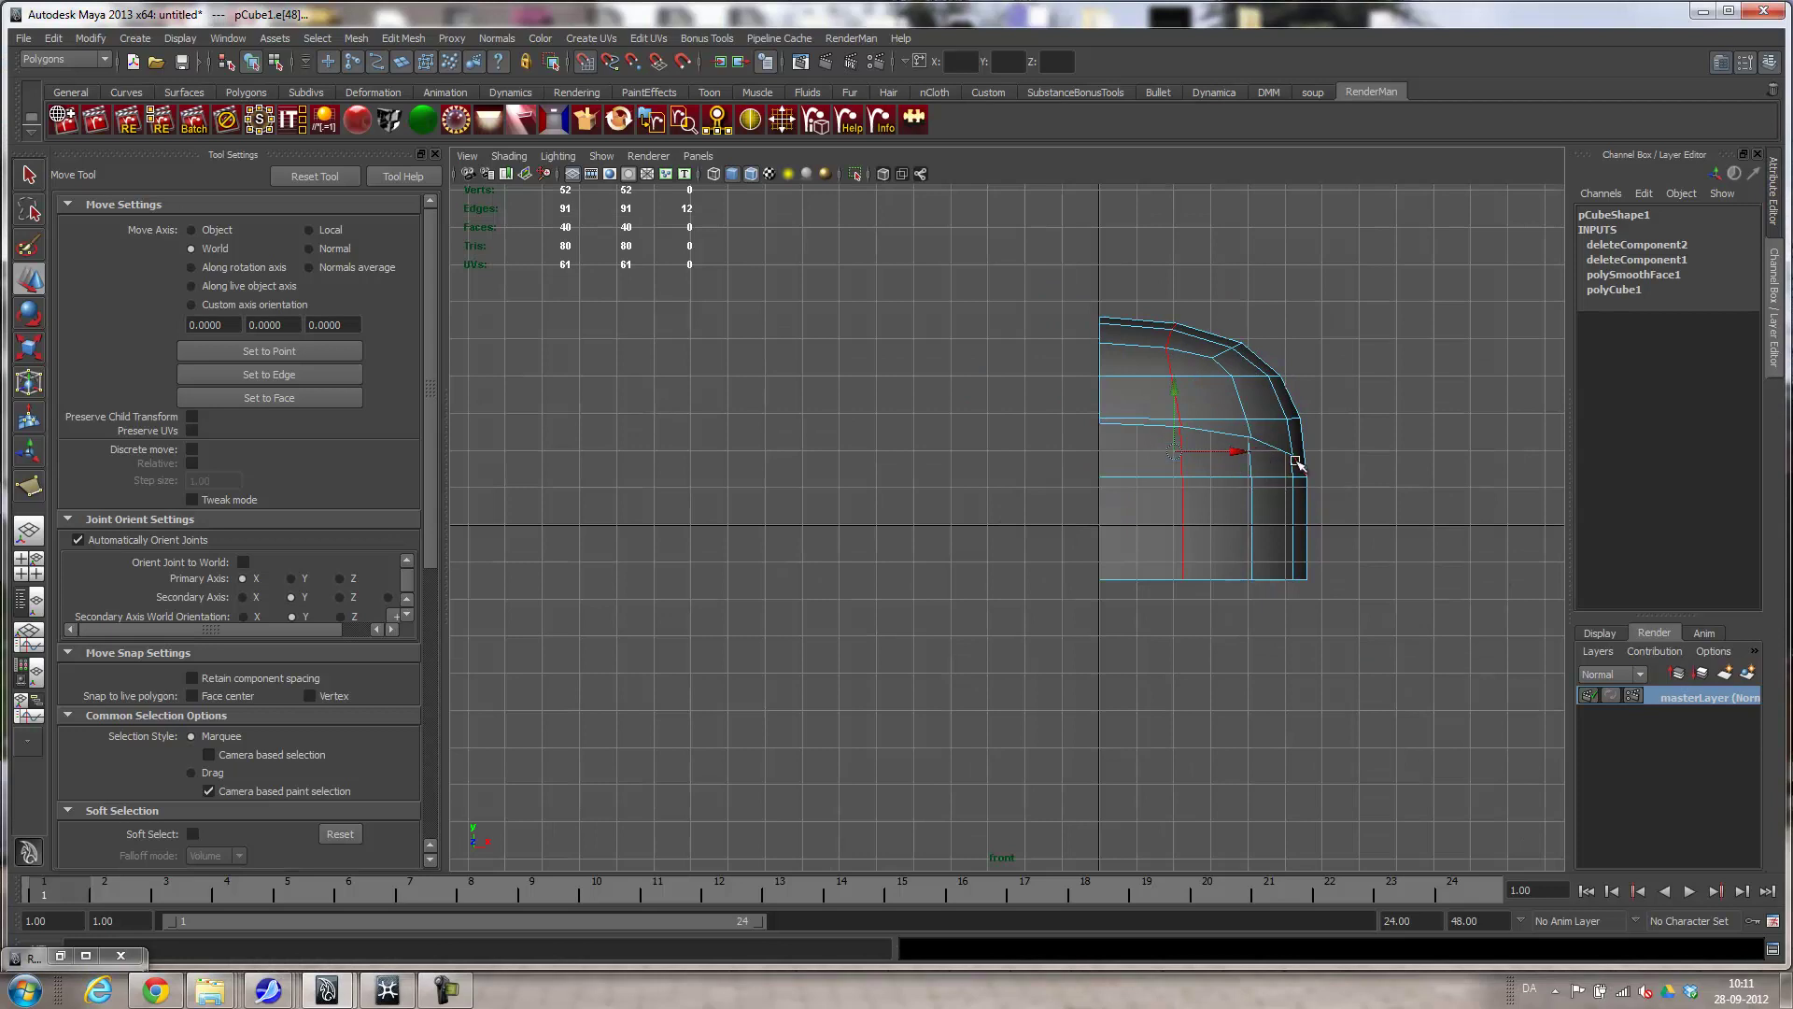
pyautogui.moveTo(1240, 459); pyautogui.dragTo(1174, 451)
# Examine the half helmet shell from several angles in the perspective view, including its front rim and lower side.
pyautogui.press('space')
pyautogui.moveTo(1233, 559); pyautogui.dragTo(1233, 519)
pyautogui.keyDown('alt'); pyautogui.moveTo(1205, 532); pyautogui.dragTo(997, 567); pyautogui.keyUp('alt')
pyautogui.keyDown('alt'); pyautogui.moveTo(1052, 644); pyautogui.dragTo(992, 590); pyautogui.keyUp('alt')
pyautogui.keyDown('alt'); pyautogui.moveTo(992, 590); pyautogui.dragTo(1124, 596, button='right'); pyautogui.keyUp('alt')
pyautogui.keyDown('alt'); pyautogui.moveTo(1210, 574); pyautogui.dragTo(1346, 642, button='middle'); pyautogui.keyUp('alt')
pyautogui.keyDown('alt'); pyautogui.moveTo(1285, 561); pyautogui.dragTo(1303, 542); pyautogui.keyUp('alt')
pyautogui.rightClick(916, 319)
pyautogui.click(872, 378)
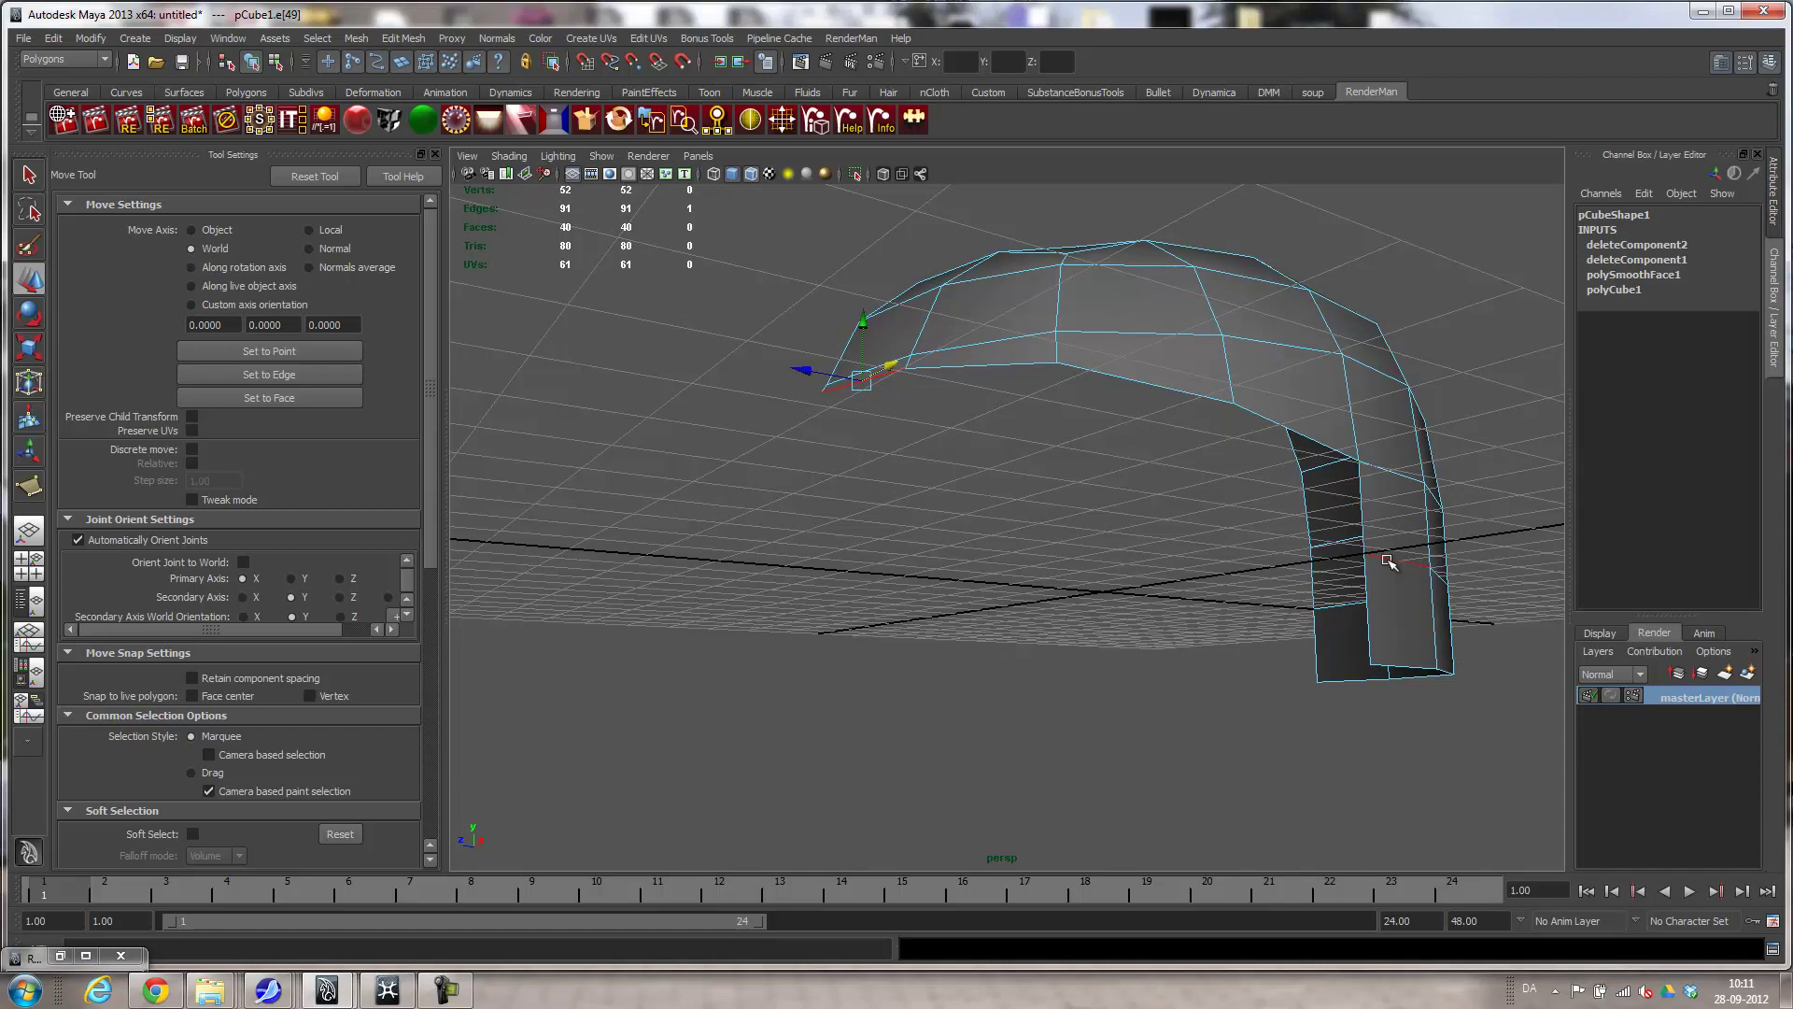
pyautogui.keyDown('alt'); pyautogui.moveTo(1298, 599); pyautogui.dragTo(1203, 613); pyautogui.keyUp('alt')
pyautogui.keyDown('alt'); pyautogui.moveTo(1203, 613); pyautogui.dragTo(1139, 504, button='middle'); pyautogui.keyUp('alt')
# Lower the three foremost bottom vertices on the helmet's side so the lower edge slopes down toward the front corner.
pyautogui.moveTo(1011, 598); pyautogui.dragTo(922, 603, button='right')
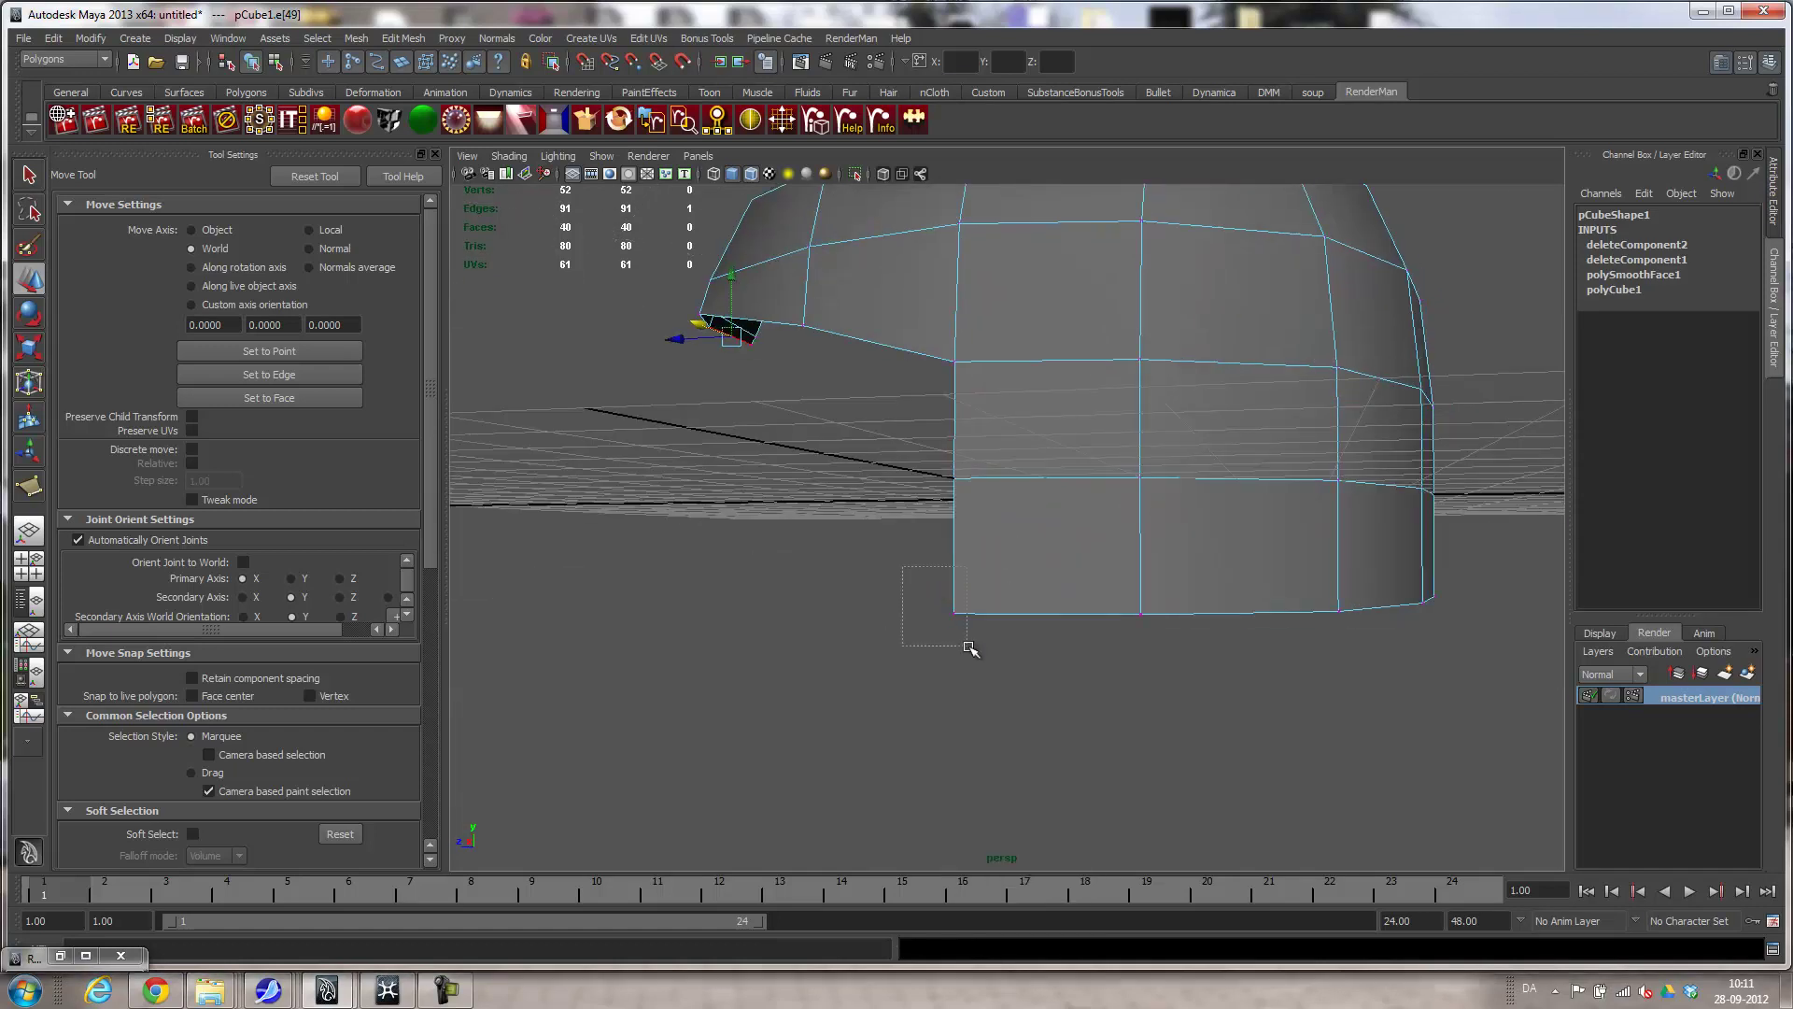
pyautogui.moveTo(922, 604); pyautogui.dragTo(967, 642)
pyautogui.moveTo(951, 551); pyautogui.dragTo(951, 687)
pyautogui.moveTo(1083, 588); pyautogui.dragTo(1199, 681)
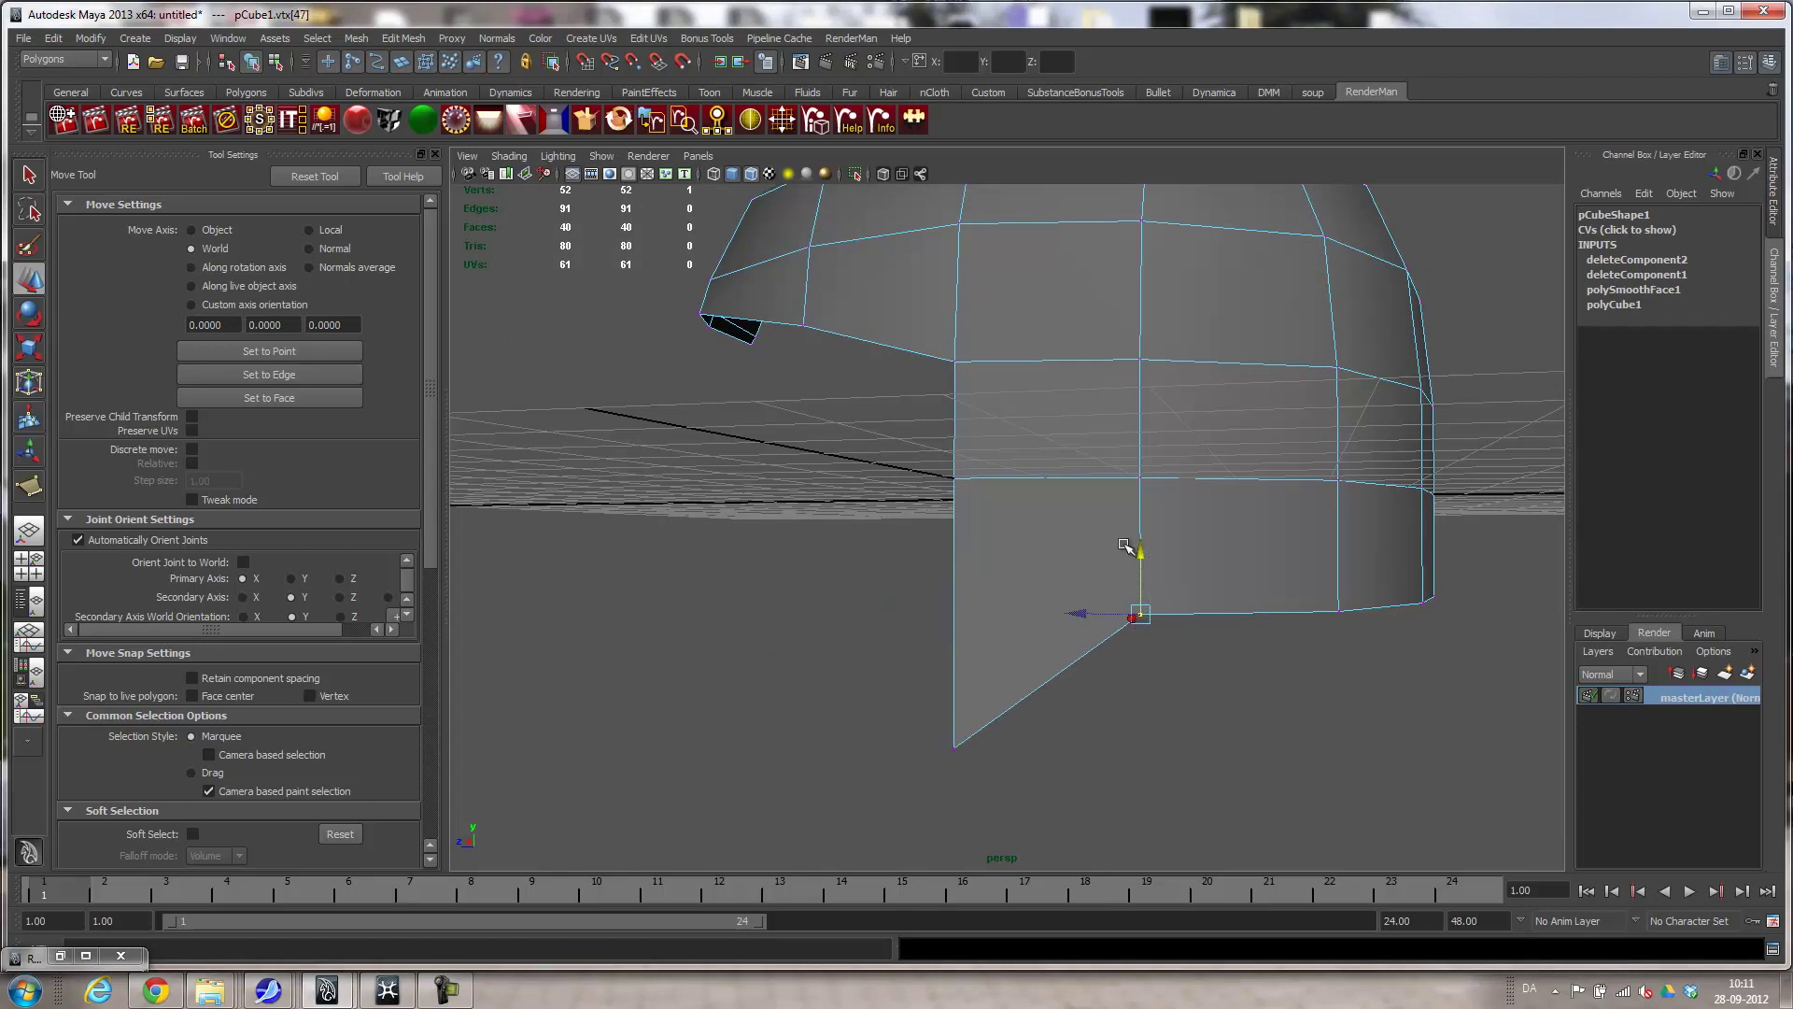
pyautogui.moveTo(1136, 552); pyautogui.dragTo(1137, 635)
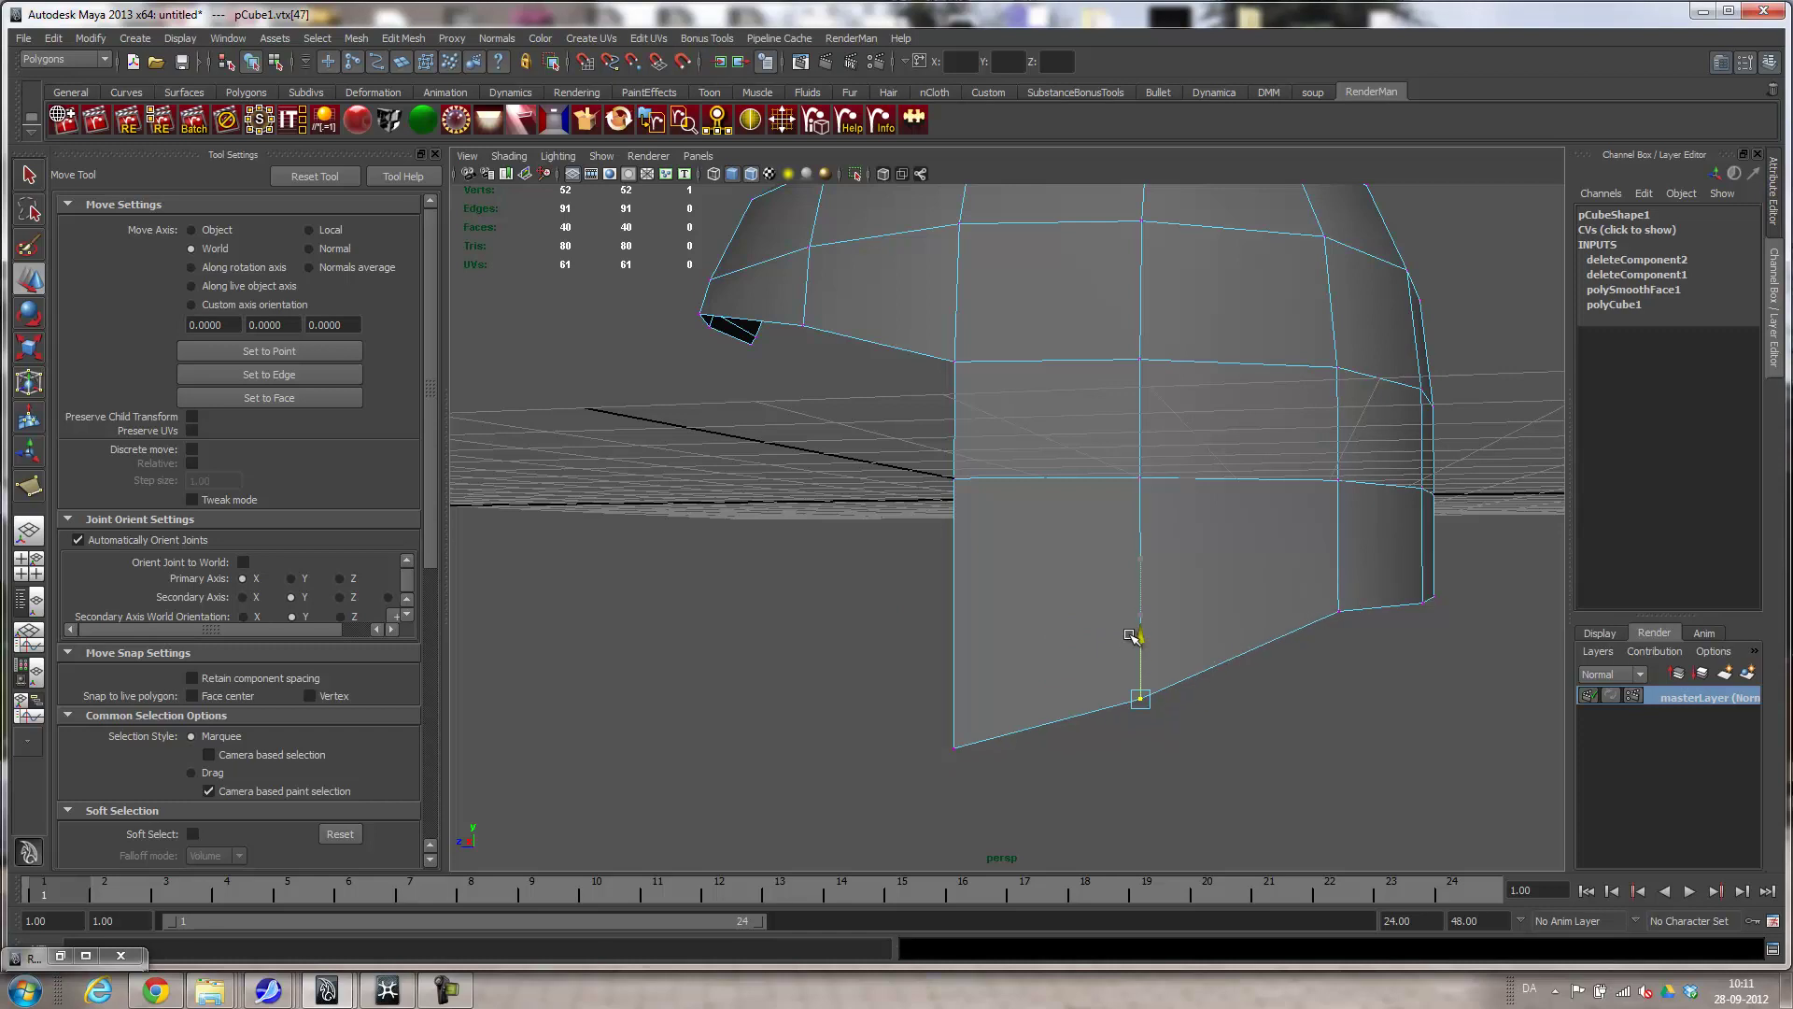
pyautogui.click(1337, 611)
pyautogui.moveTo(1348, 566); pyautogui.dragTo(1150, 572)
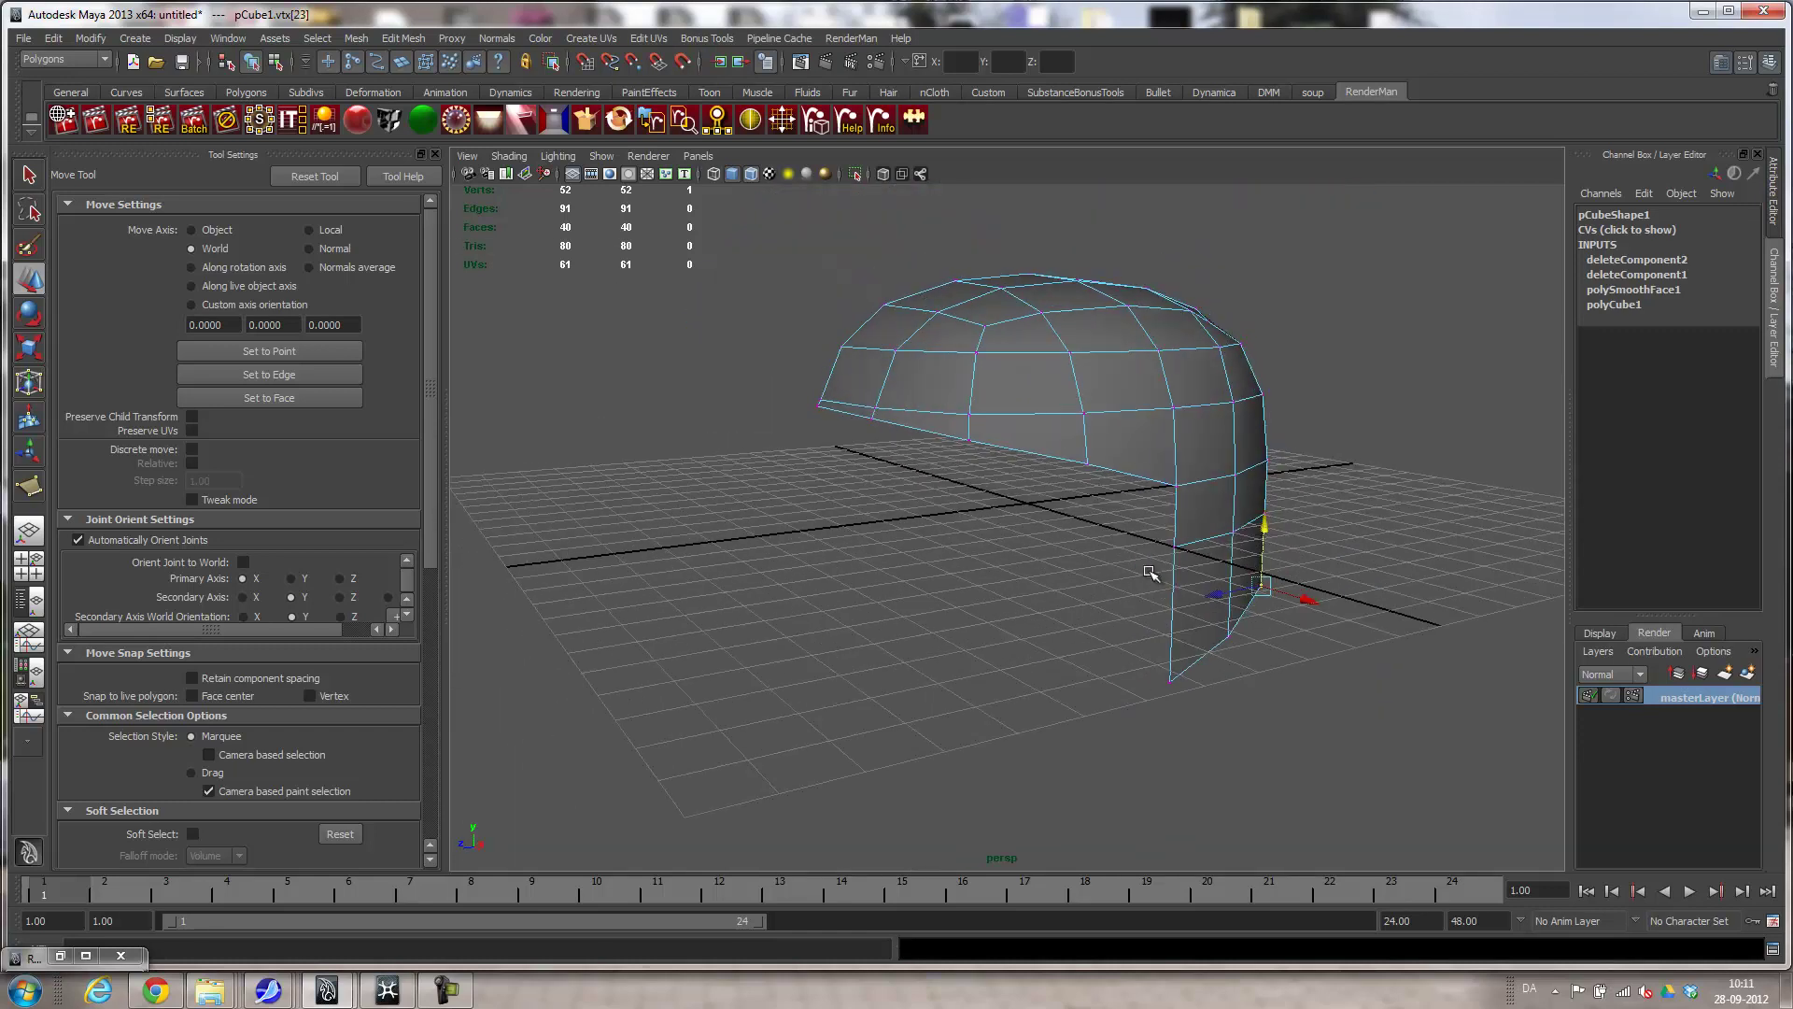
# Extrude the edges along the helmet's front opening inward to form a narrow rim.
pyautogui.moveTo(914, 427); pyautogui.dragTo(892, 379, button='right')
pyautogui.click(845, 411)
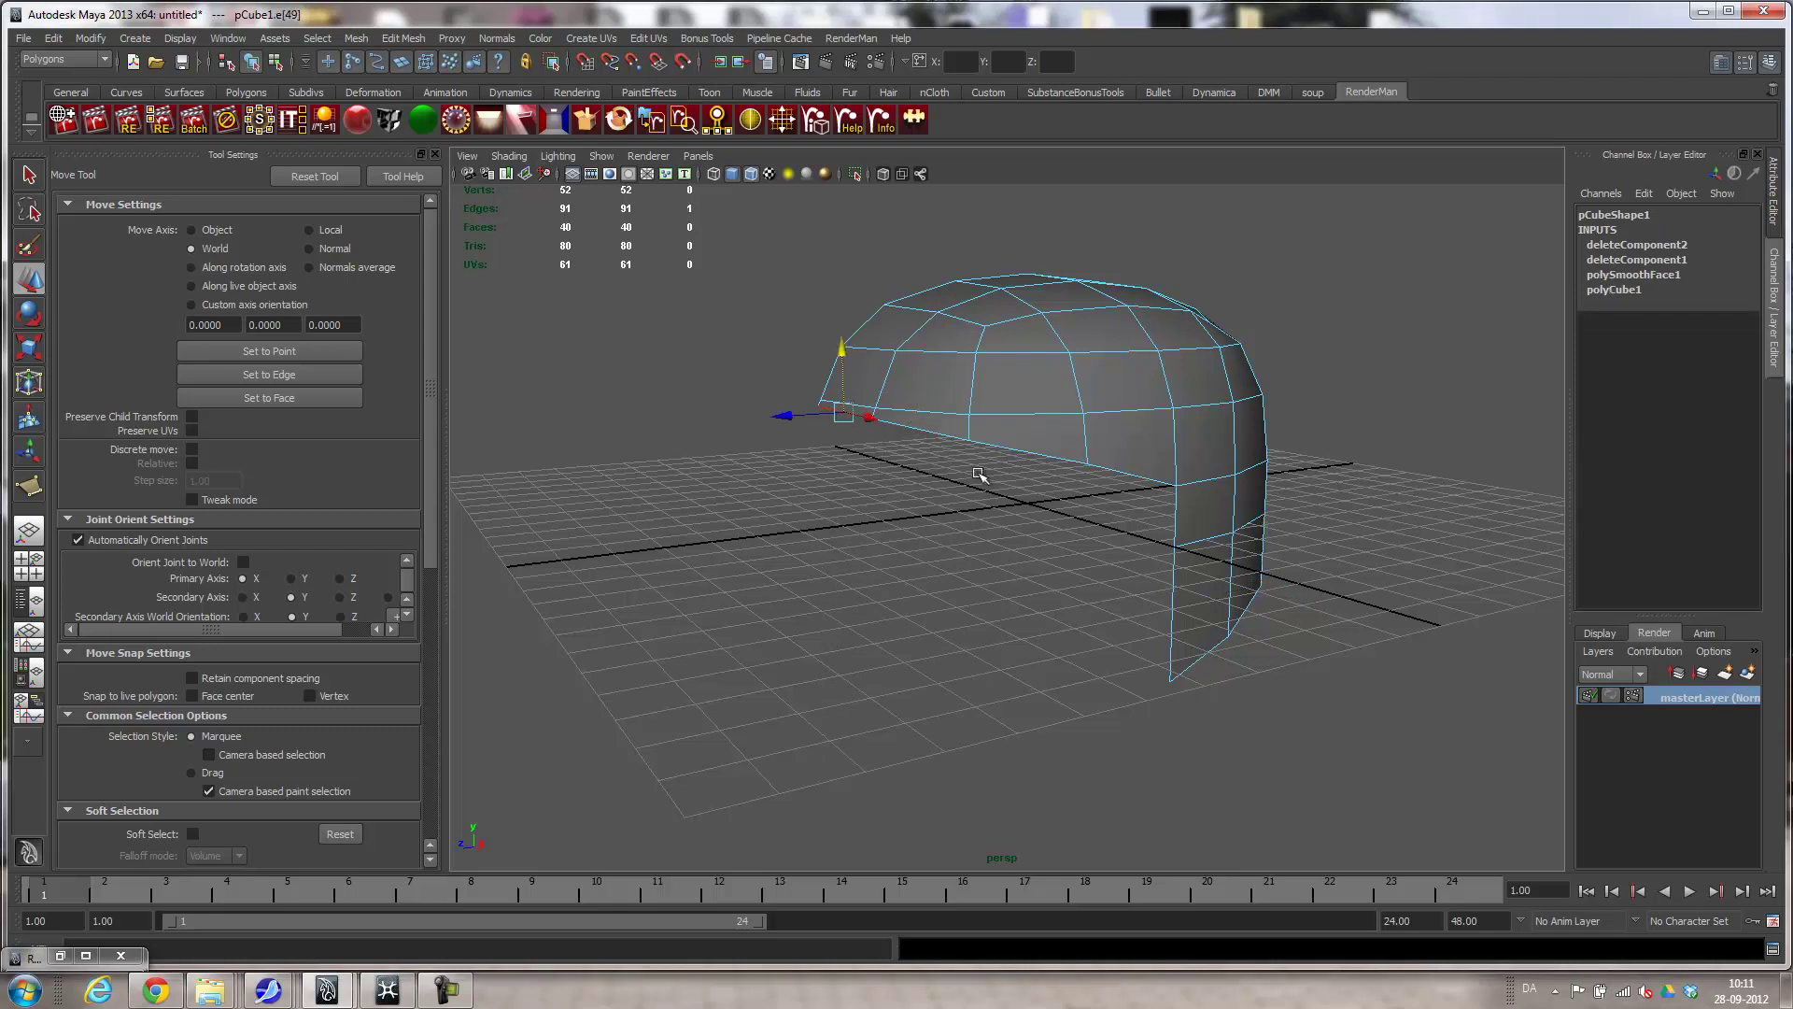
pyautogui.doubleClick(1173, 514)
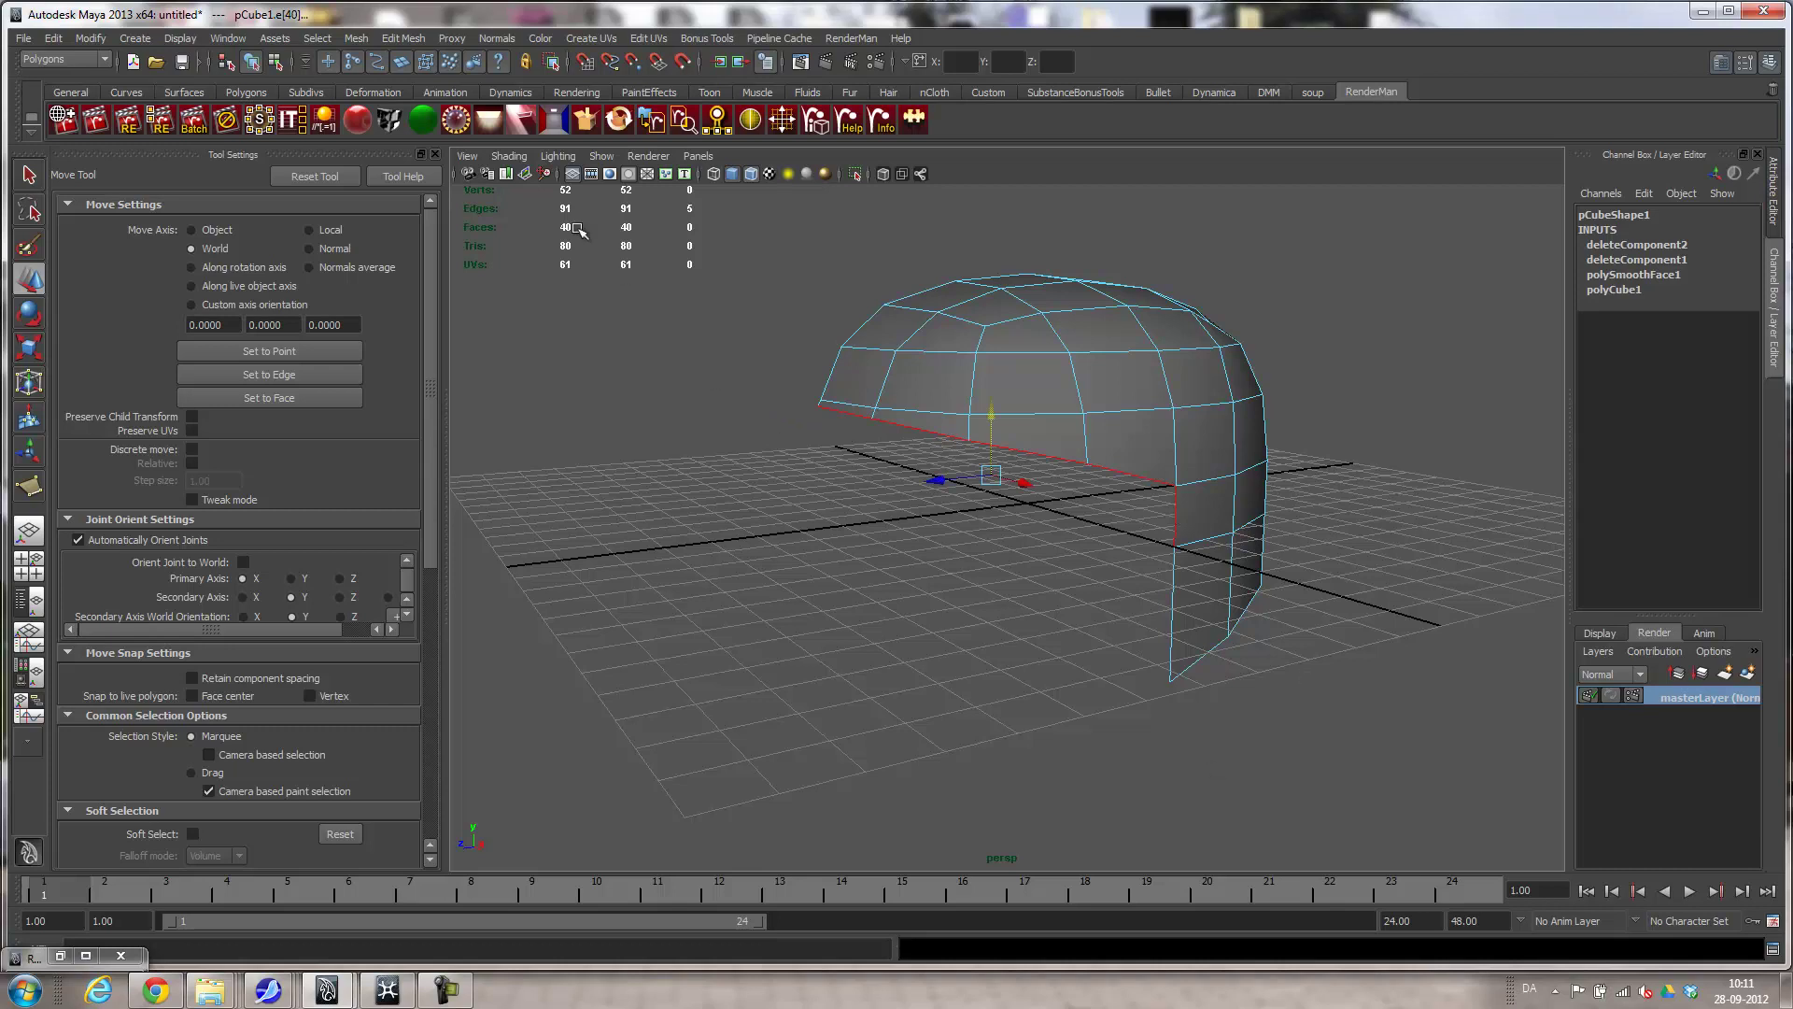
pyautogui.click(266, 92)
pyautogui.click(554, 119)
pyautogui.keyDown('alt'); pyautogui.moveTo(1106, 635); pyautogui.dragTo(1149, 560); pyautogui.keyUp('alt')
# Extrude the edges along the helmet's bottom border inward by about 0.95 units to form a lower rim.
pyautogui.click(1158, 615)
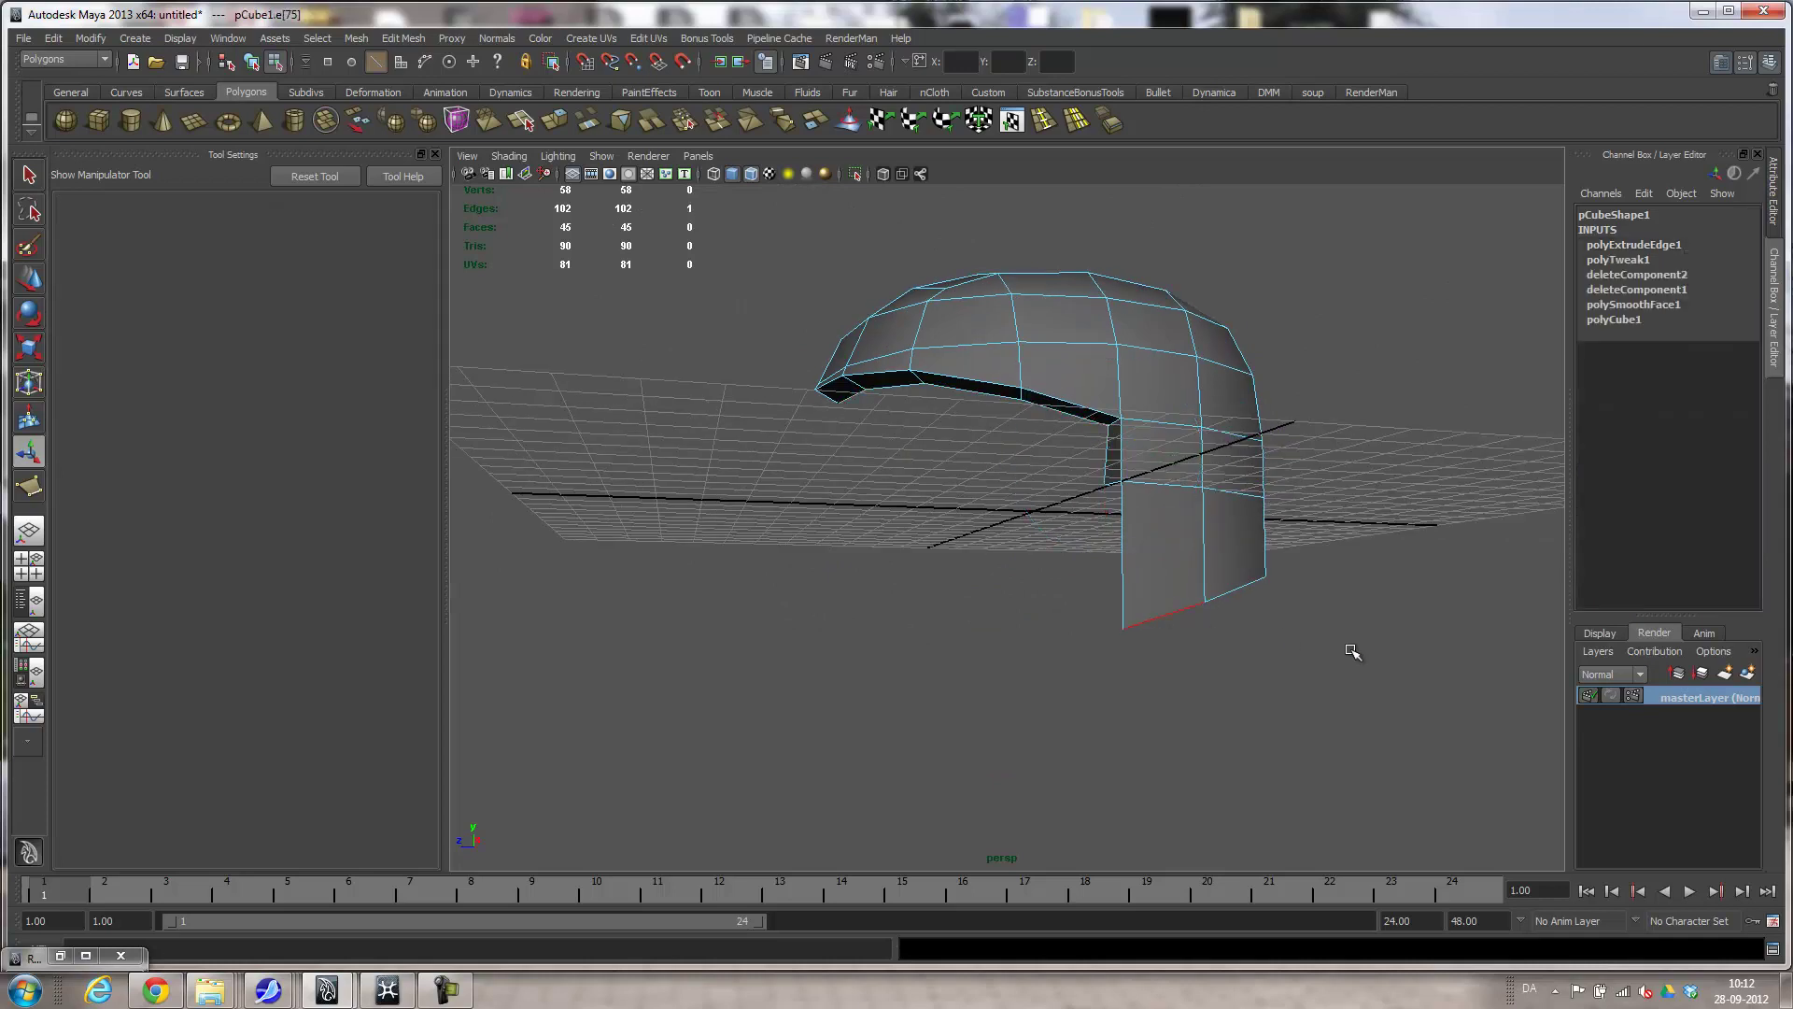
pyautogui.keyDown('alt'); pyautogui.moveTo(1285, 636); pyautogui.dragTo(1112, 654); pyautogui.keyUp('alt')
pyautogui.doubleClick(1042, 586)
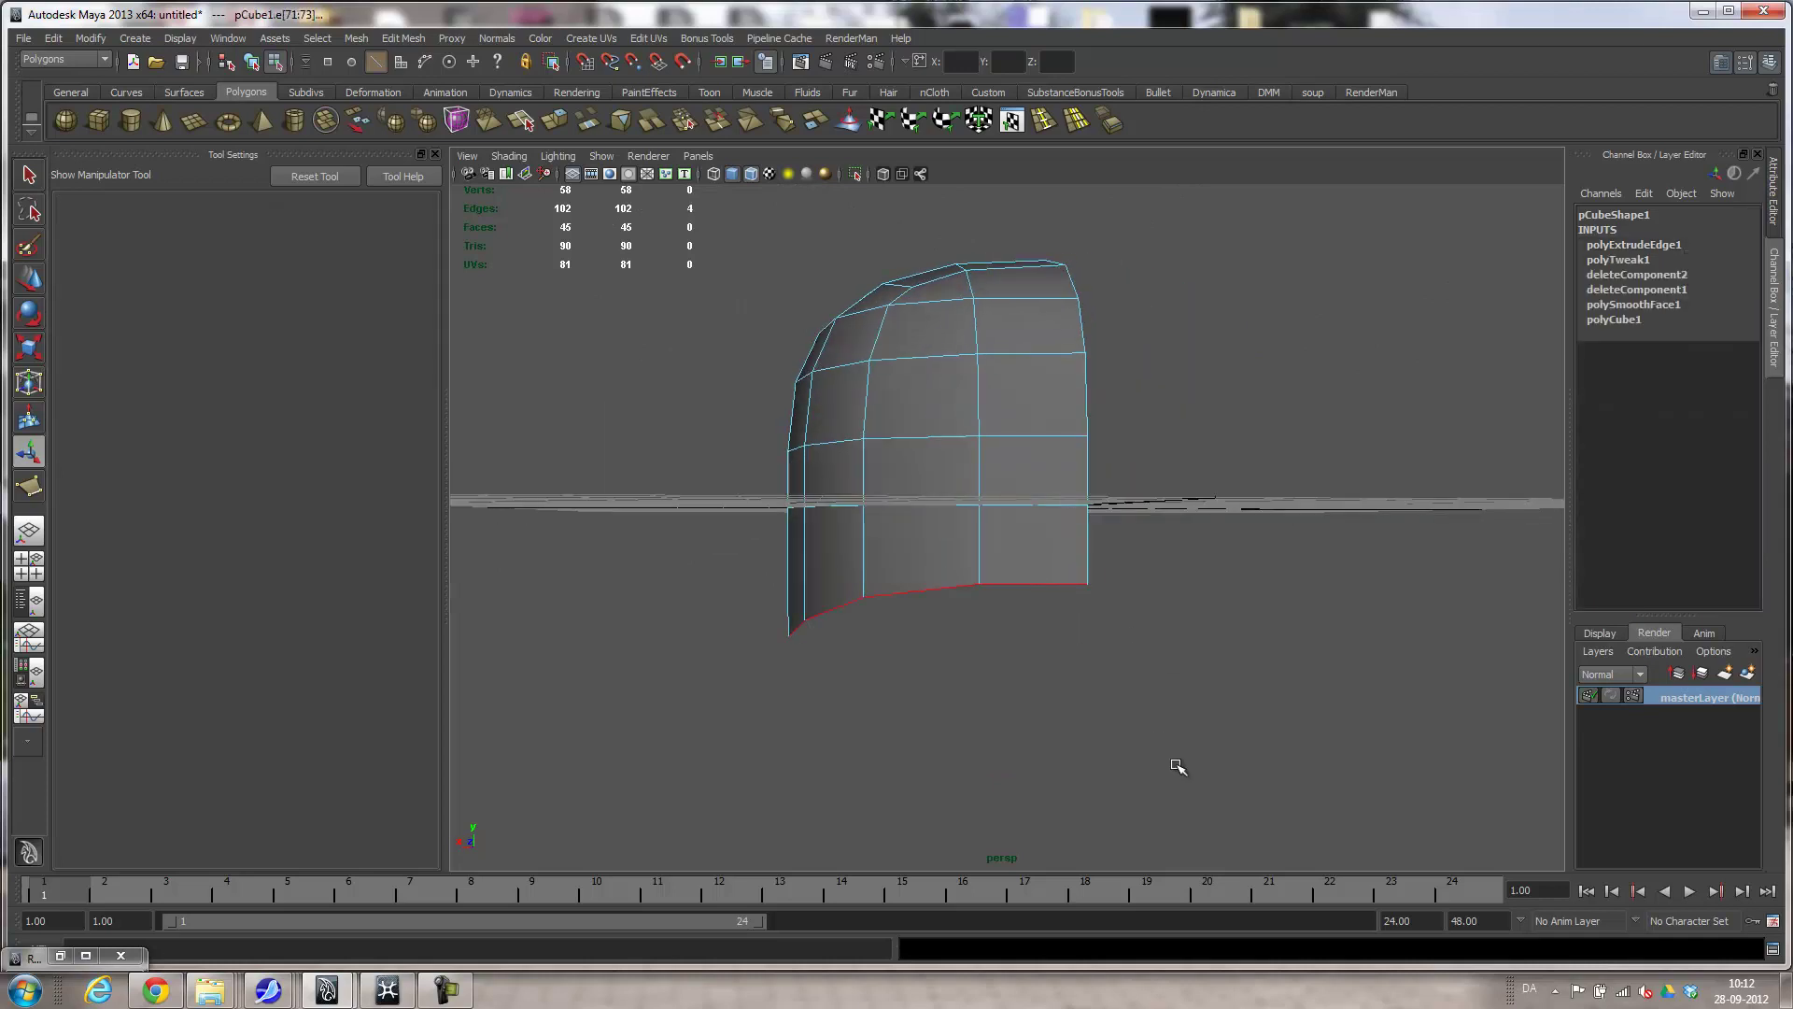
pyautogui.hotkey('ctrl', 'e')
pyautogui.moveTo(1042, 787)
pyautogui.keyDown('alt'); pyautogui.mouseDown()
pyautogui.moveTo(1080, 748)
pyautogui.moveTo(1032, 761)
pyautogui.mouseUp(); pyautogui.keyUp('alt')
pyautogui.moveTo(861, 482); pyautogui.dragTo(956, 638)
# Snap all vertices along the helmet's center line onto the vertical grid axis in the front view.
pyautogui.press('space')
pyautogui.keyDown('alt'); pyautogui.moveTo(956, 638); pyautogui.dragTo(1067, 487, button='right'); pyautogui.keyUp('alt')
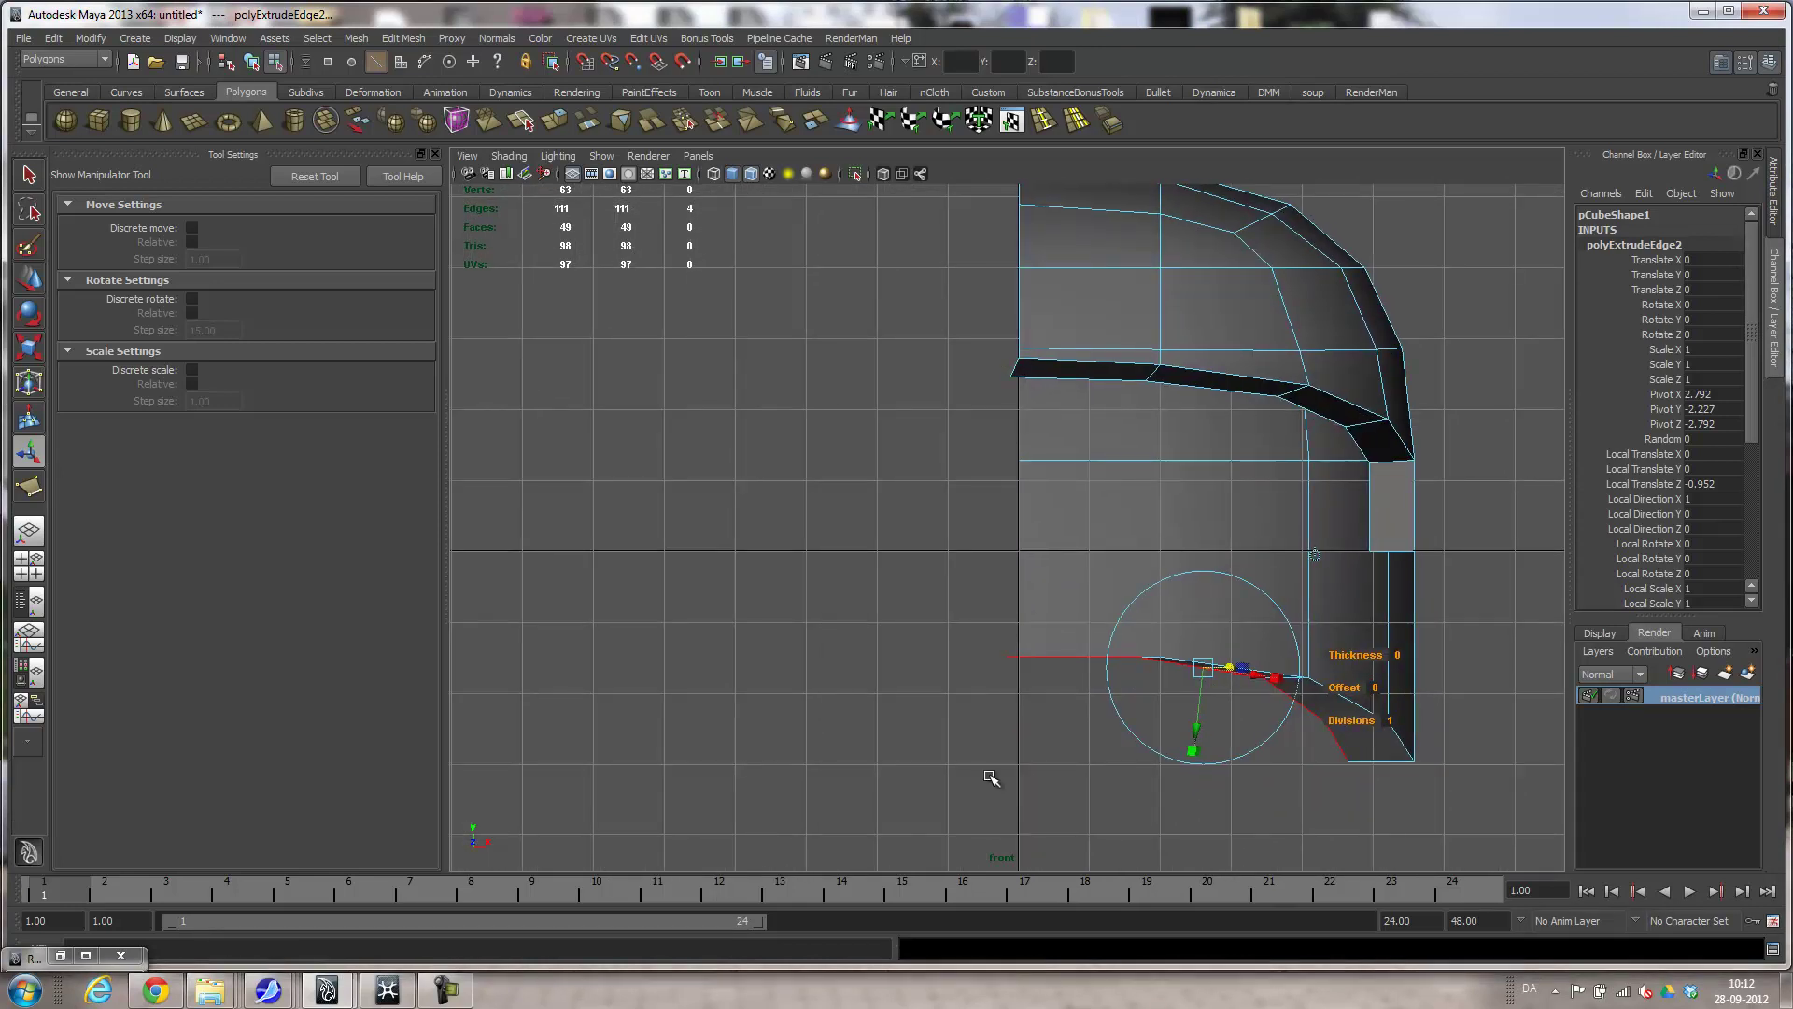
pyautogui.keyDown('alt'); pyautogui.moveTo(1067, 602); pyautogui.dragTo(962, 565, button='middle'); pyautogui.keyUp('alt')
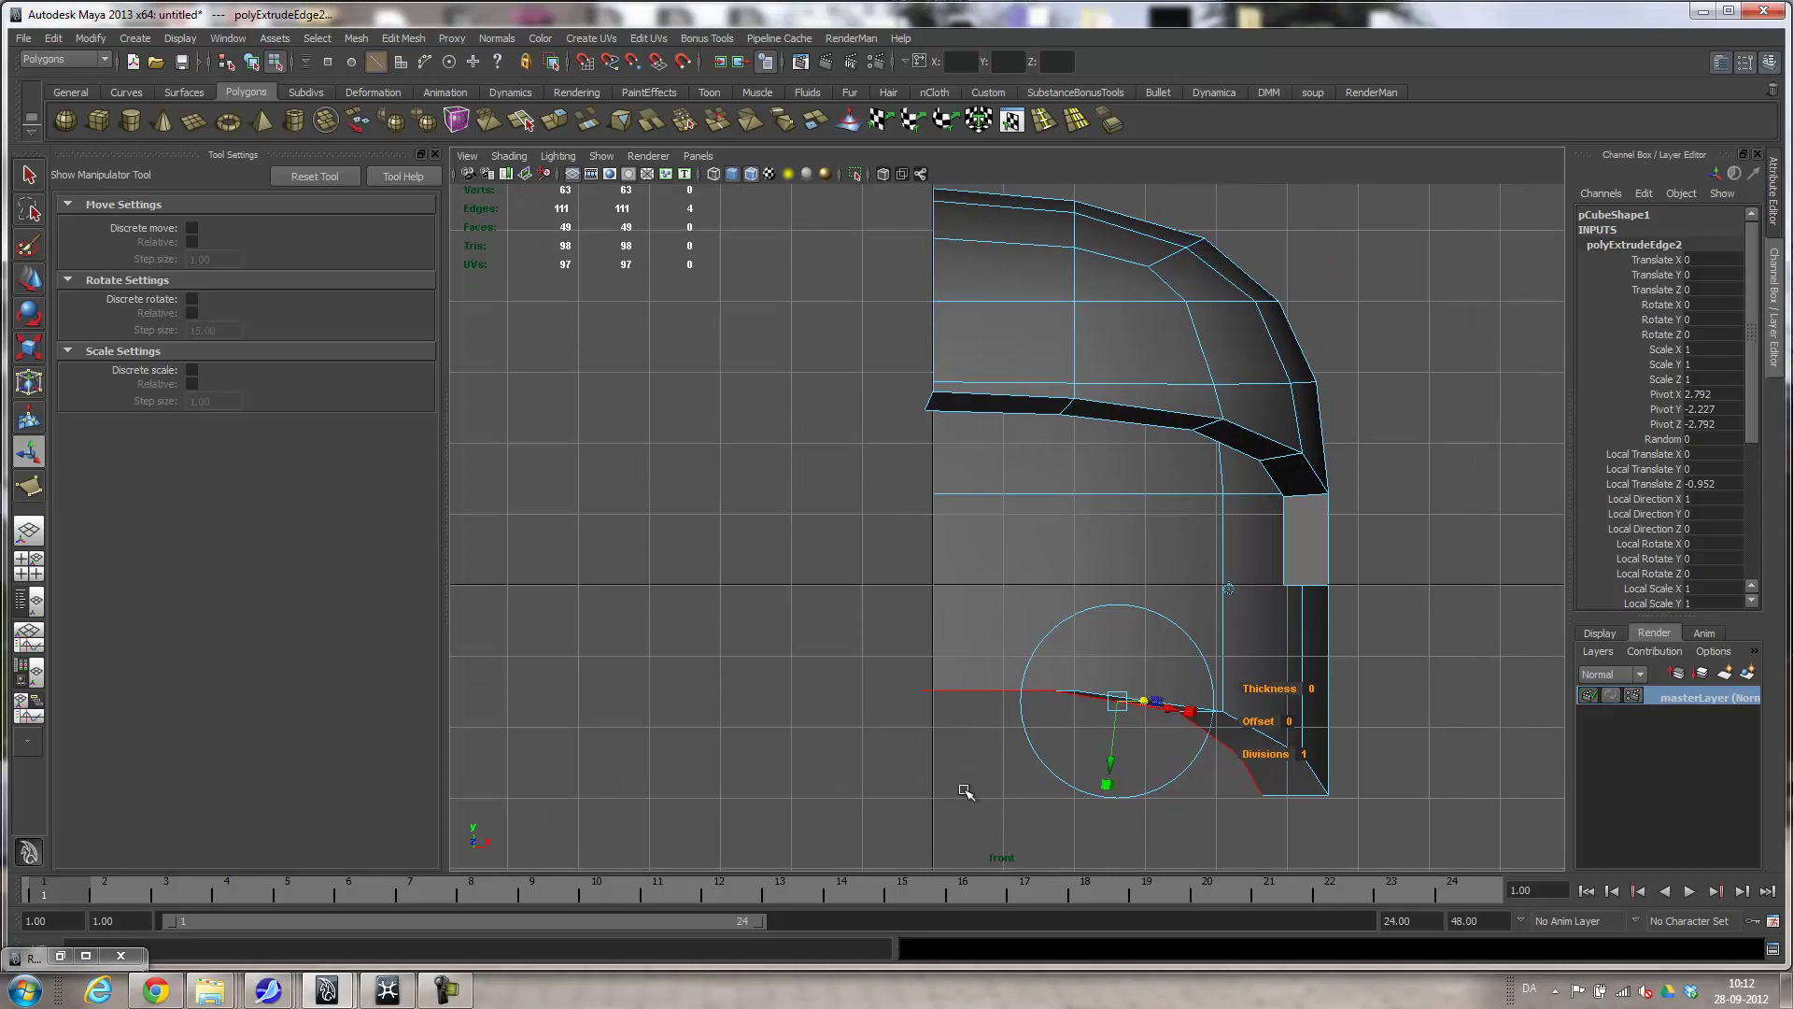
pyautogui.moveTo(970, 537); pyautogui.dragTo(911, 540, button='right')
pyautogui.keyDown('alt'); pyautogui.moveTo(1077, 378); pyautogui.dragTo(908, 334, button='right'); pyautogui.keyUp('alt')
pyautogui.moveTo(884, 304); pyautogui.dragTo(971, 745)
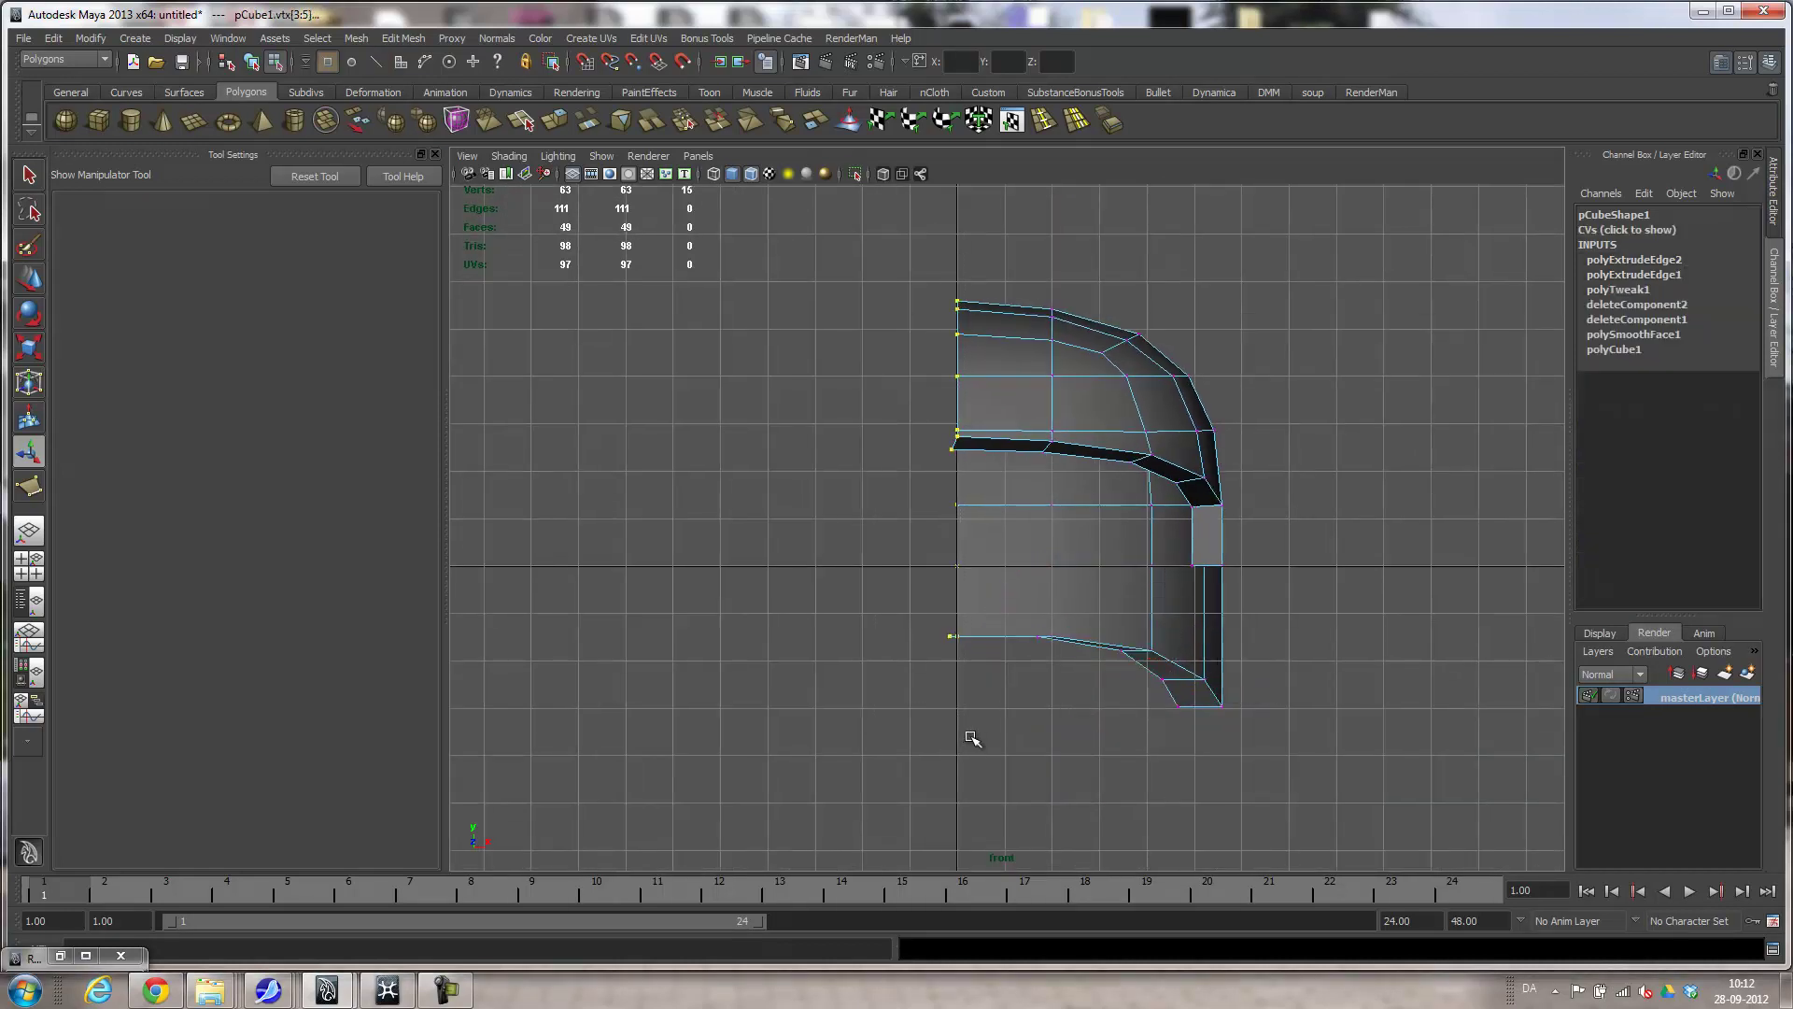
pyautogui.press('w')
pyautogui.press('x')
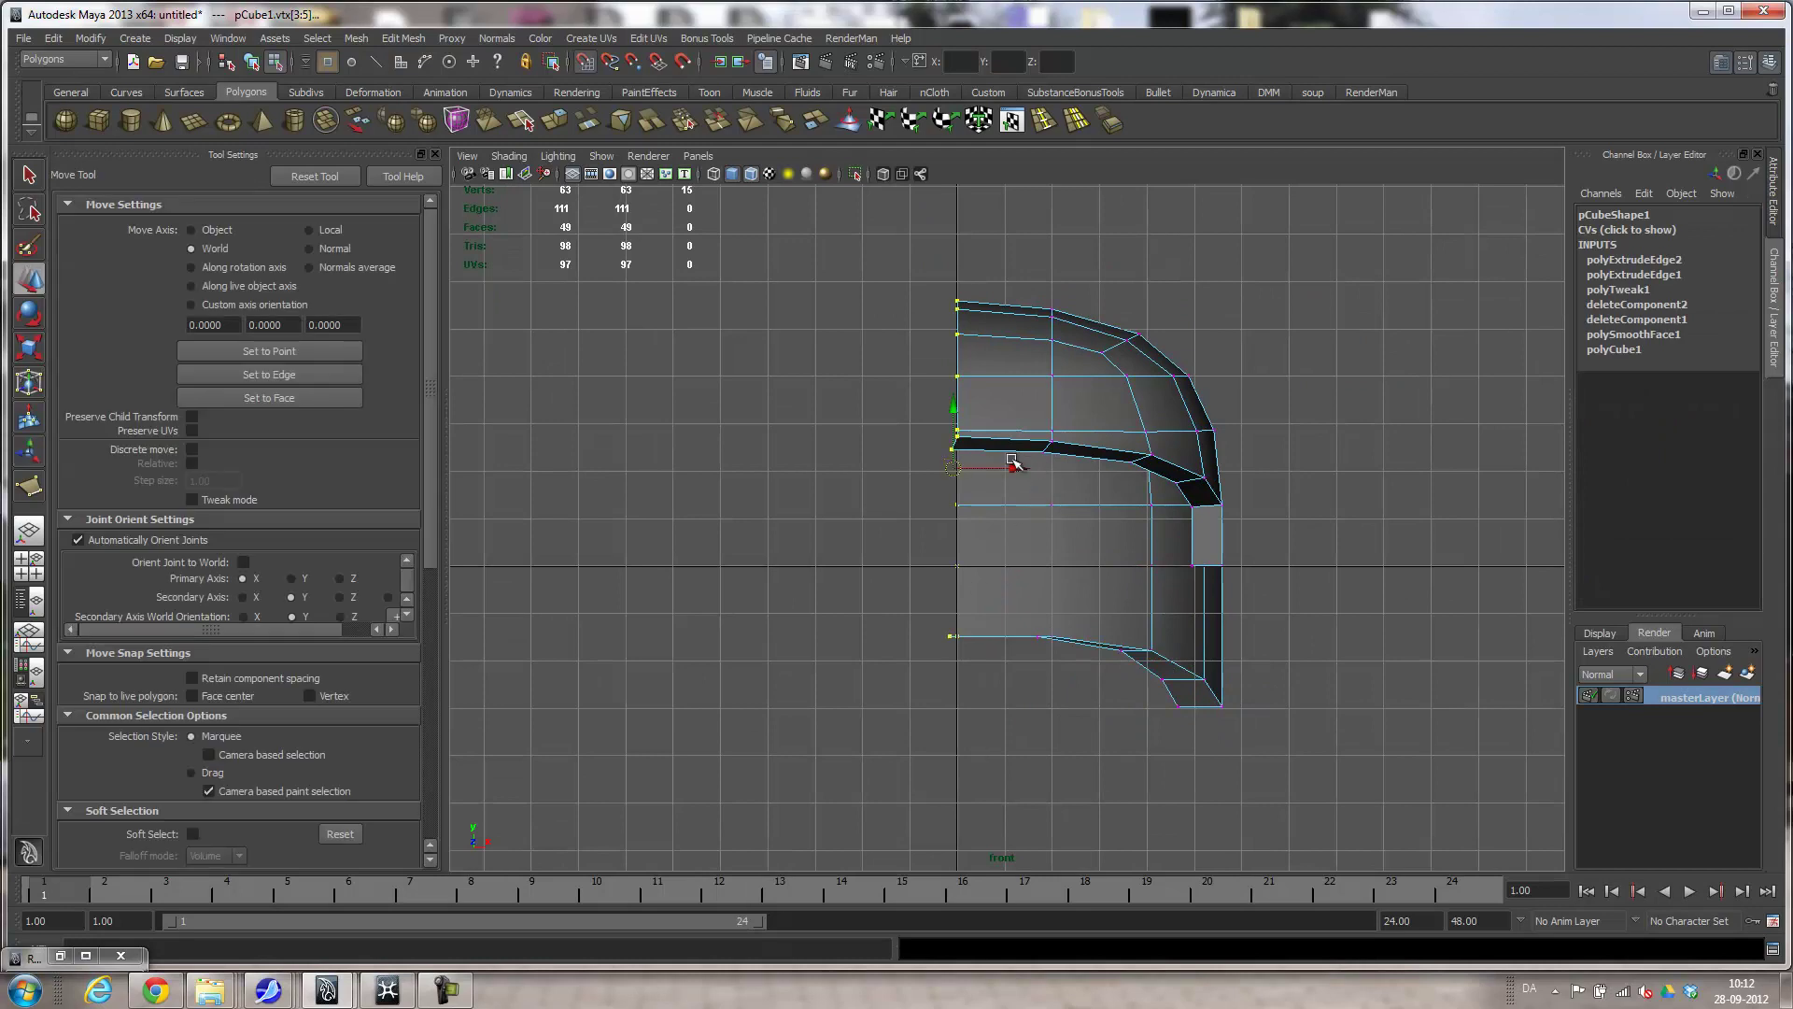
pyautogui.moveTo(1021, 468); pyautogui.dragTo(958, 469)
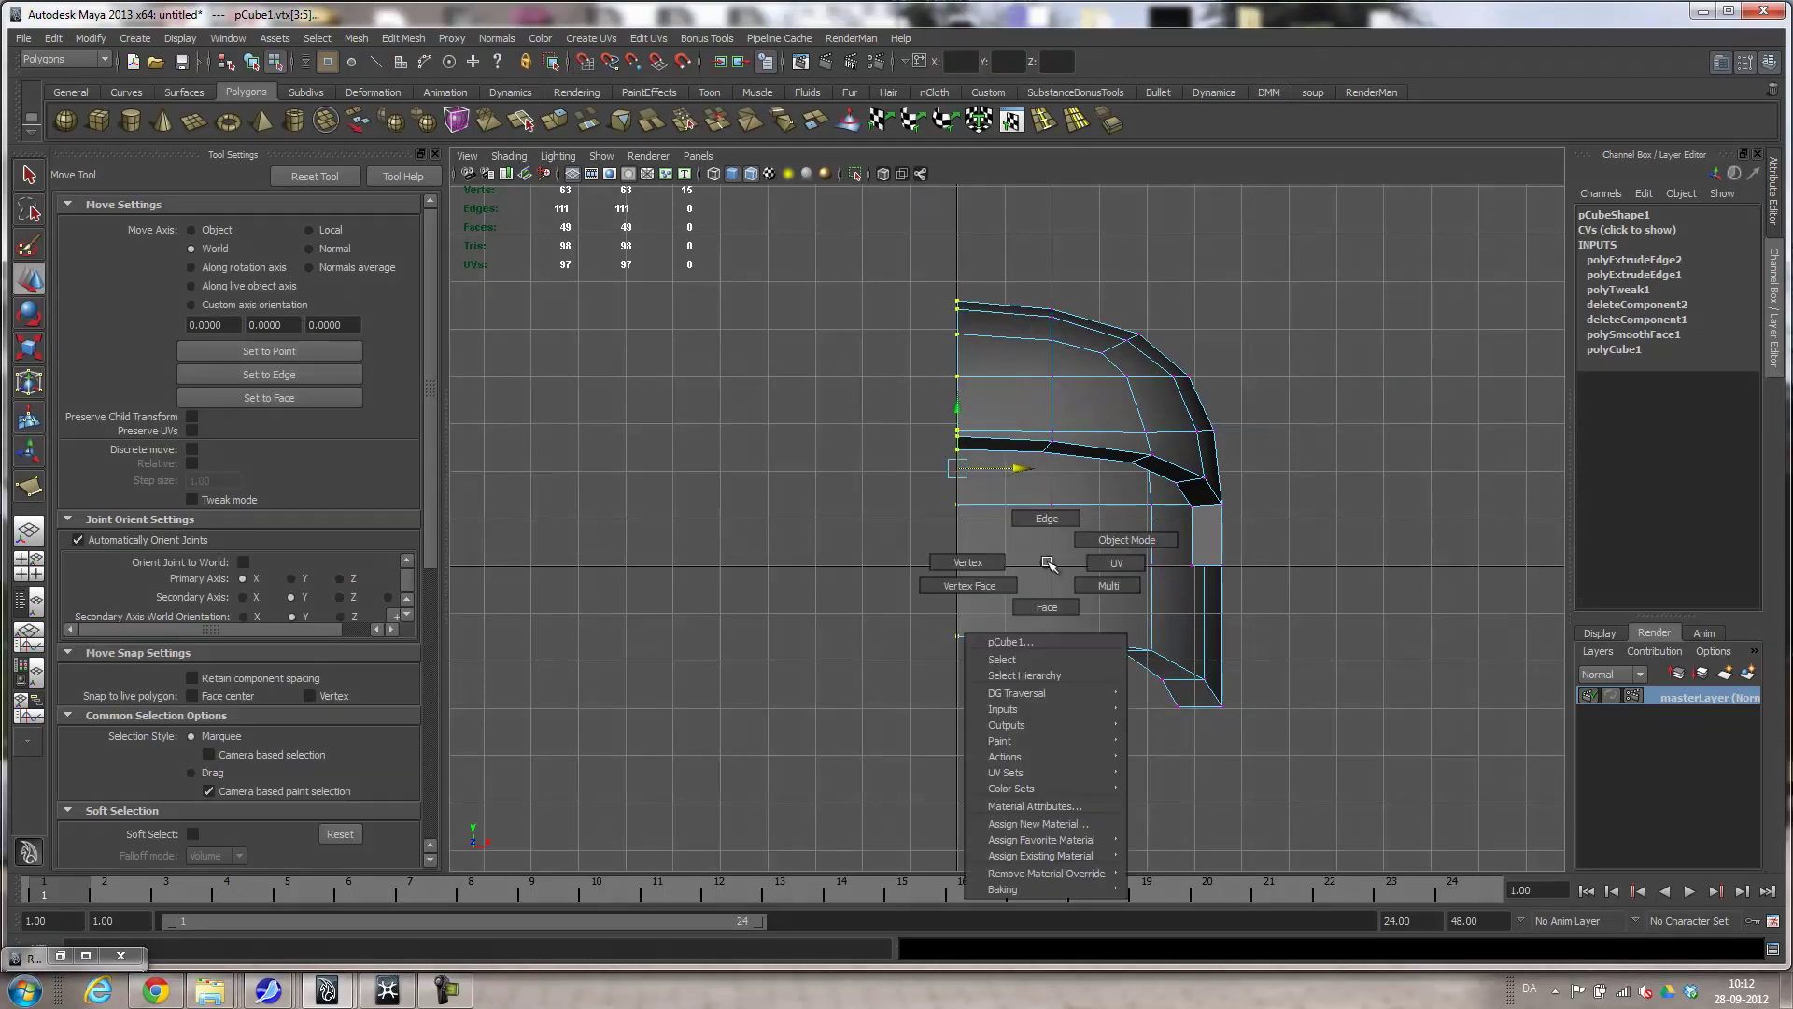
# Return to object mode and examine the shell with its extruded rims in the perspective and side views.
pyautogui.moveTo(1047, 562); pyautogui.dragTo(1156, 551, button='right')
pyautogui.click(1327, 556)
pyautogui.press('space')
pyautogui.moveTo(1180, 561); pyautogui.dragTo(1179, 511)
pyautogui.keyDown('alt'); pyautogui.moveTo(1292, 571); pyautogui.dragTo(852, 599); pyautogui.keyUp('alt')
pyautogui.press('space')
pyautogui.moveTo(796, 543); pyautogui.dragTo(802, 561)
pyautogui.press('space')
pyautogui.moveTo(908, 547); pyautogui.dragTo(981, 536)
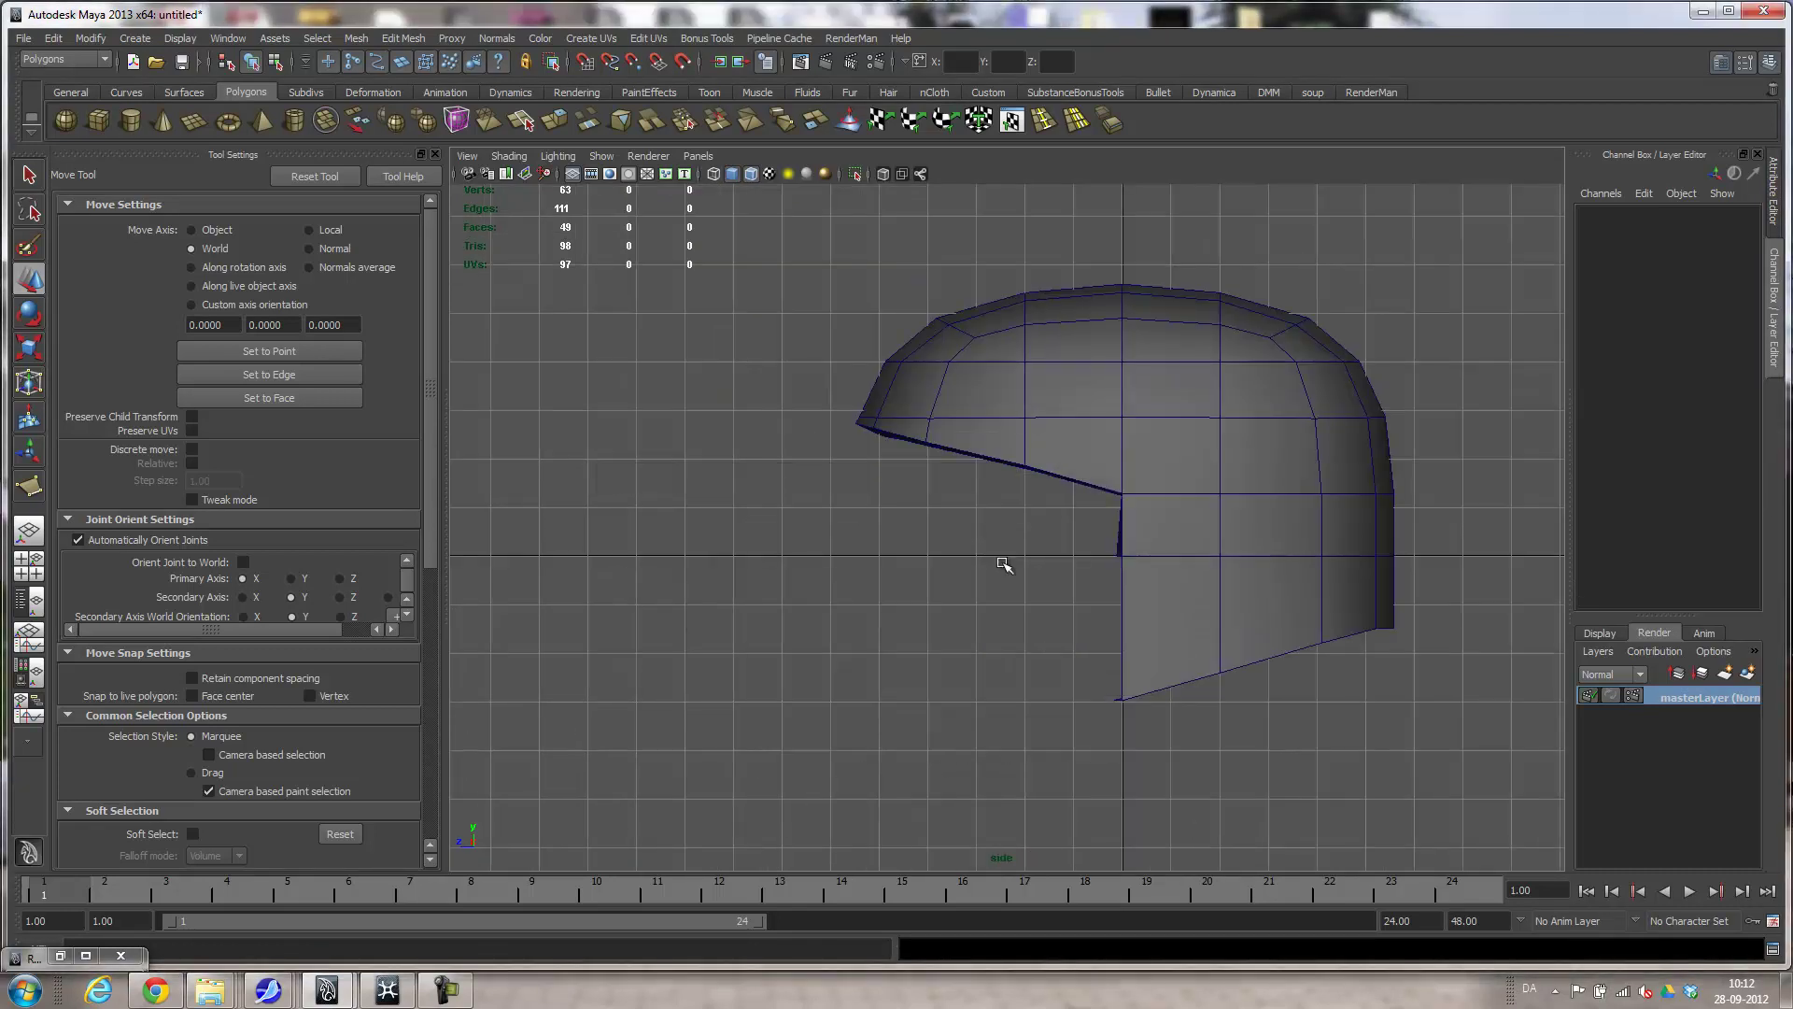
# Draw a seven-sided polygon below the front of the visor opening in the side view as the chin guard profile.
pyautogui.click(361, 37)
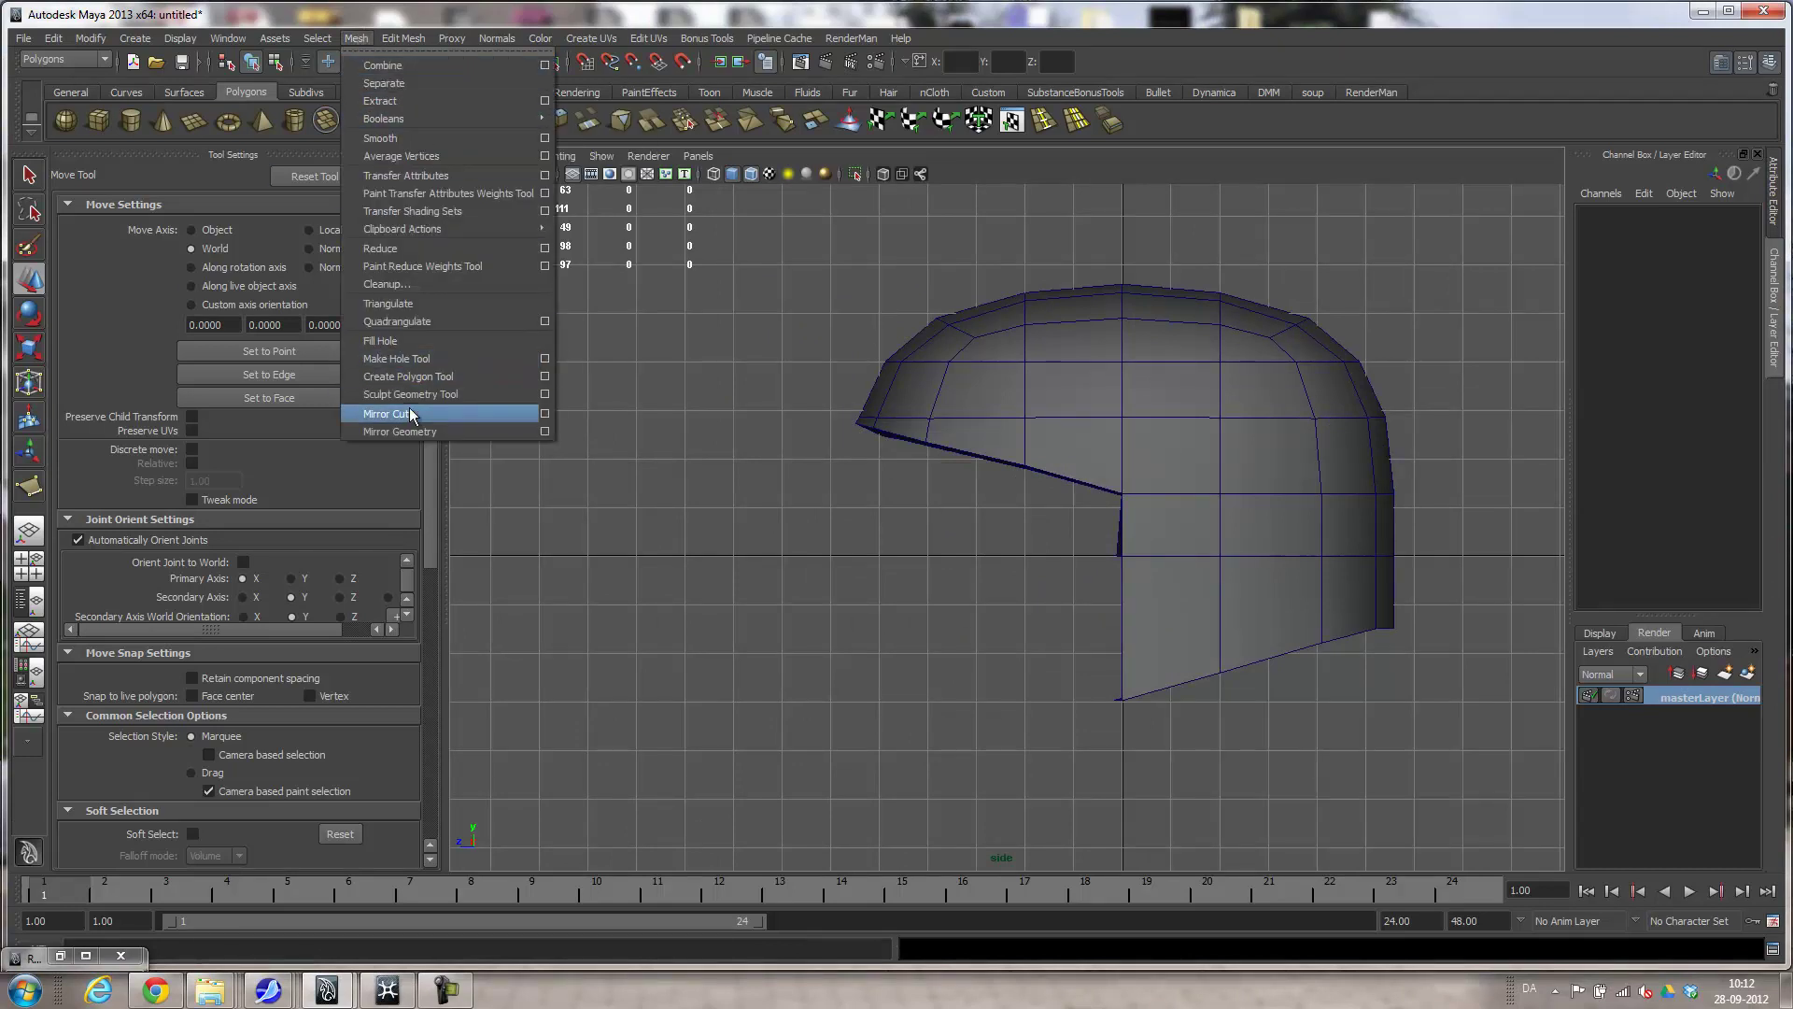
pyautogui.click(403, 377)
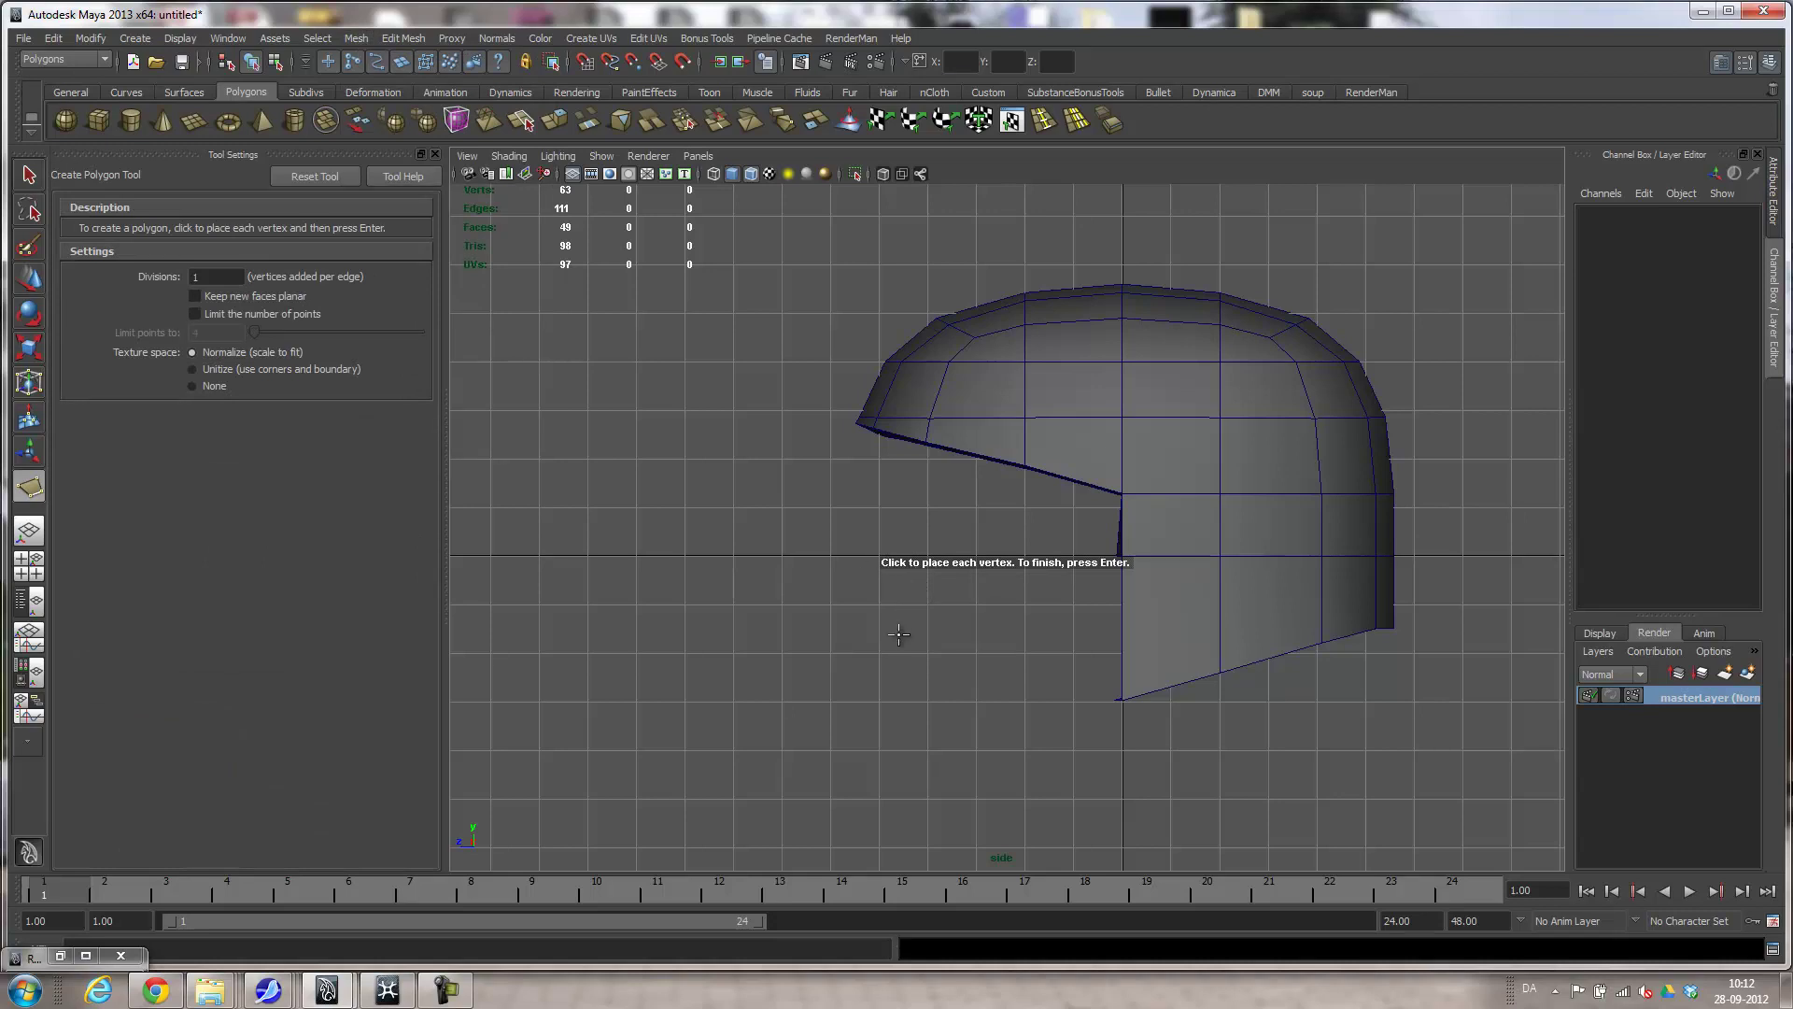
pyautogui.click(923, 618)
pyautogui.click(838, 693)
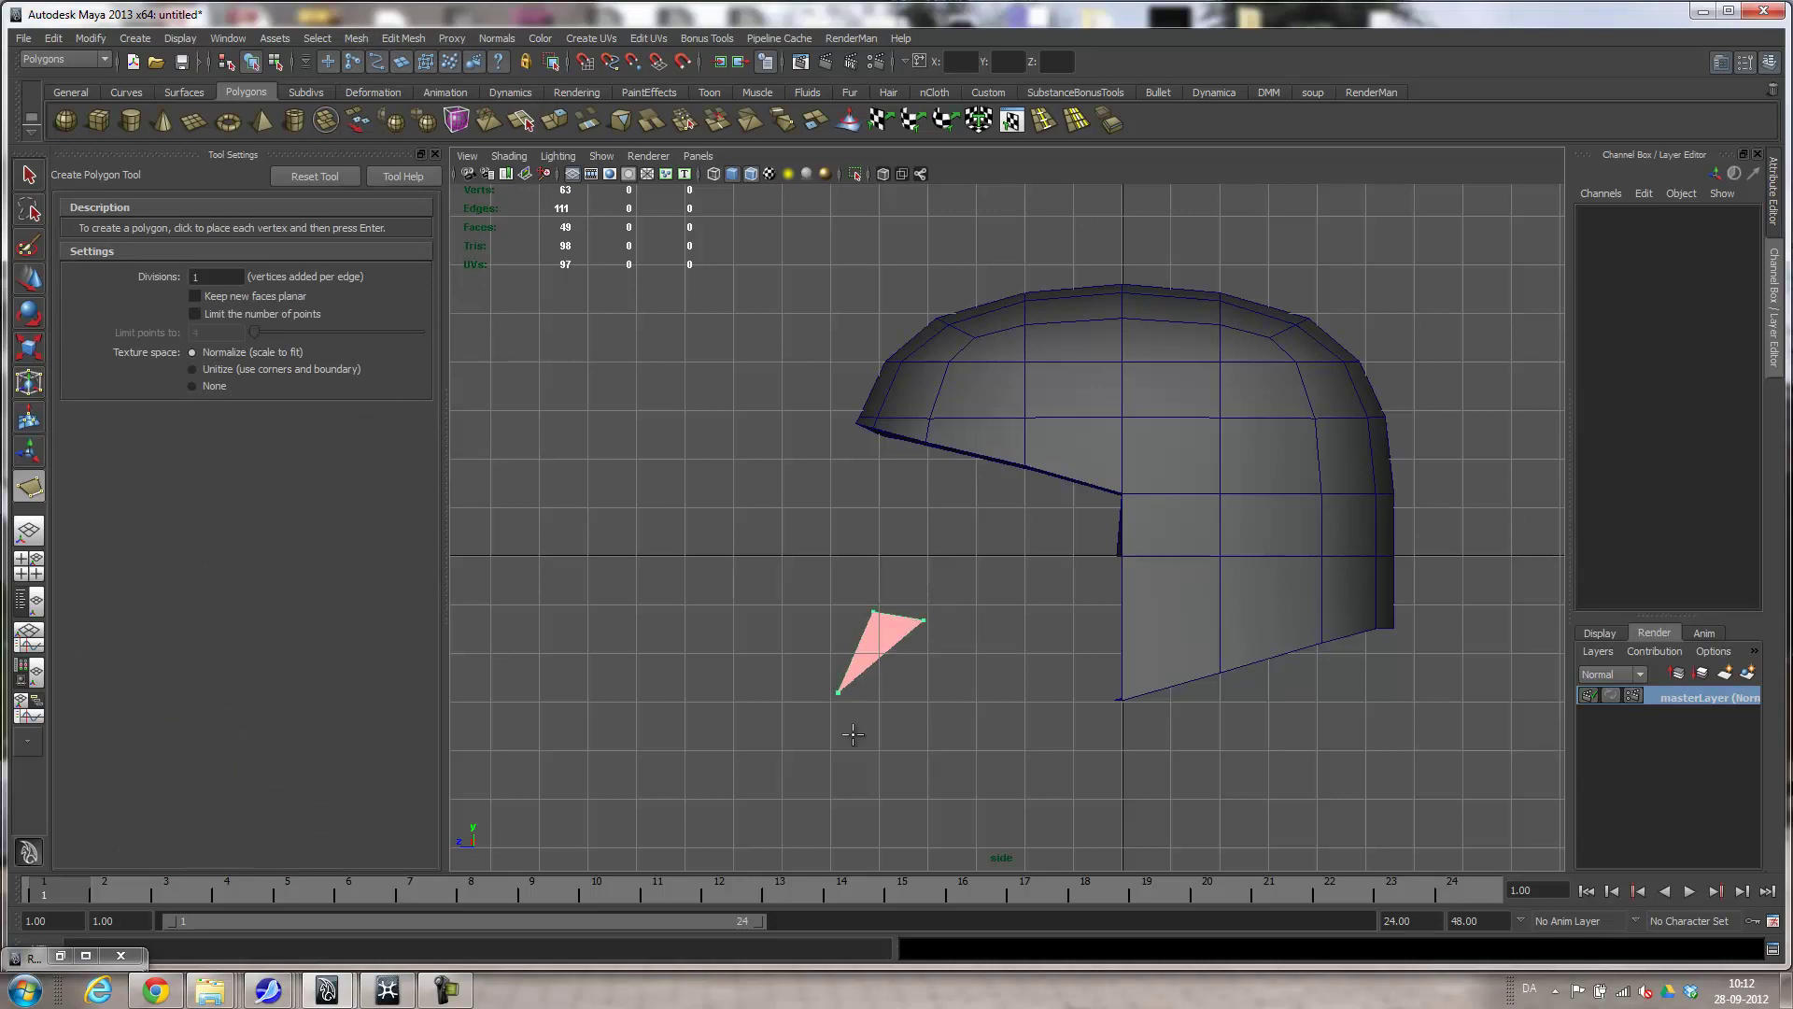
pyautogui.click(874, 761)
pyautogui.click(967, 751)
pyautogui.click(960, 675)
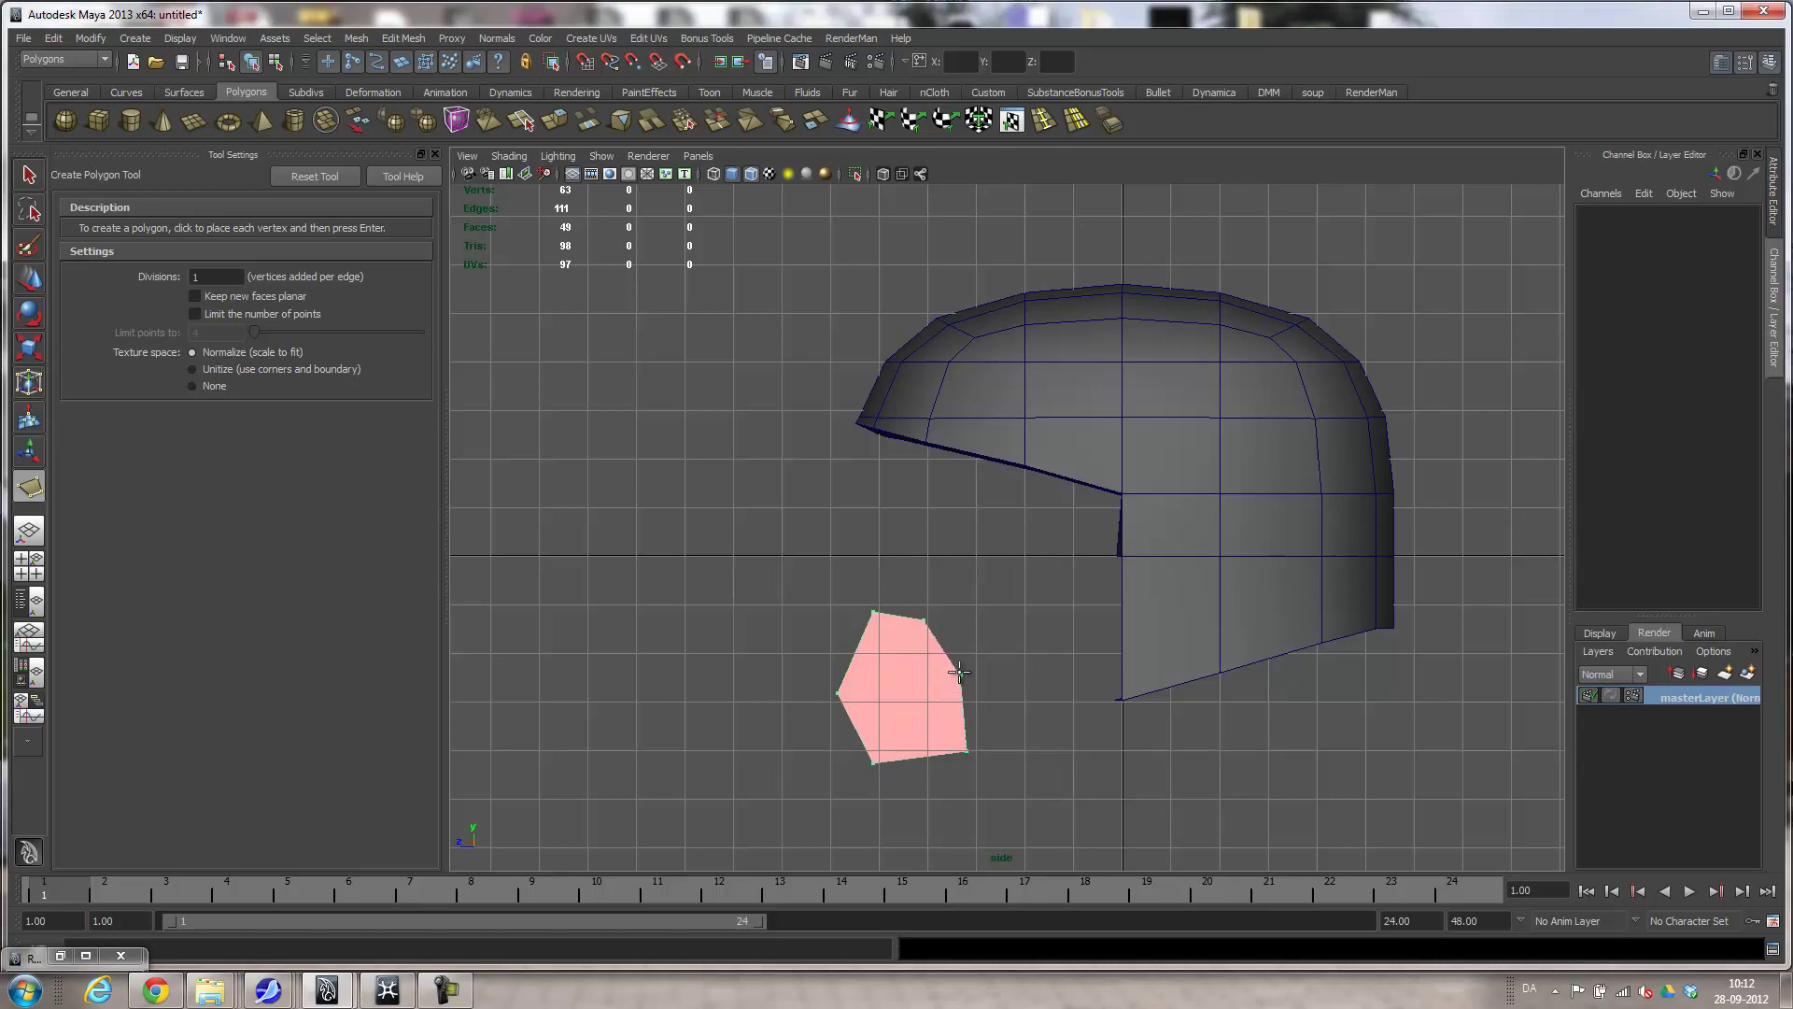
pyautogui.press('w')
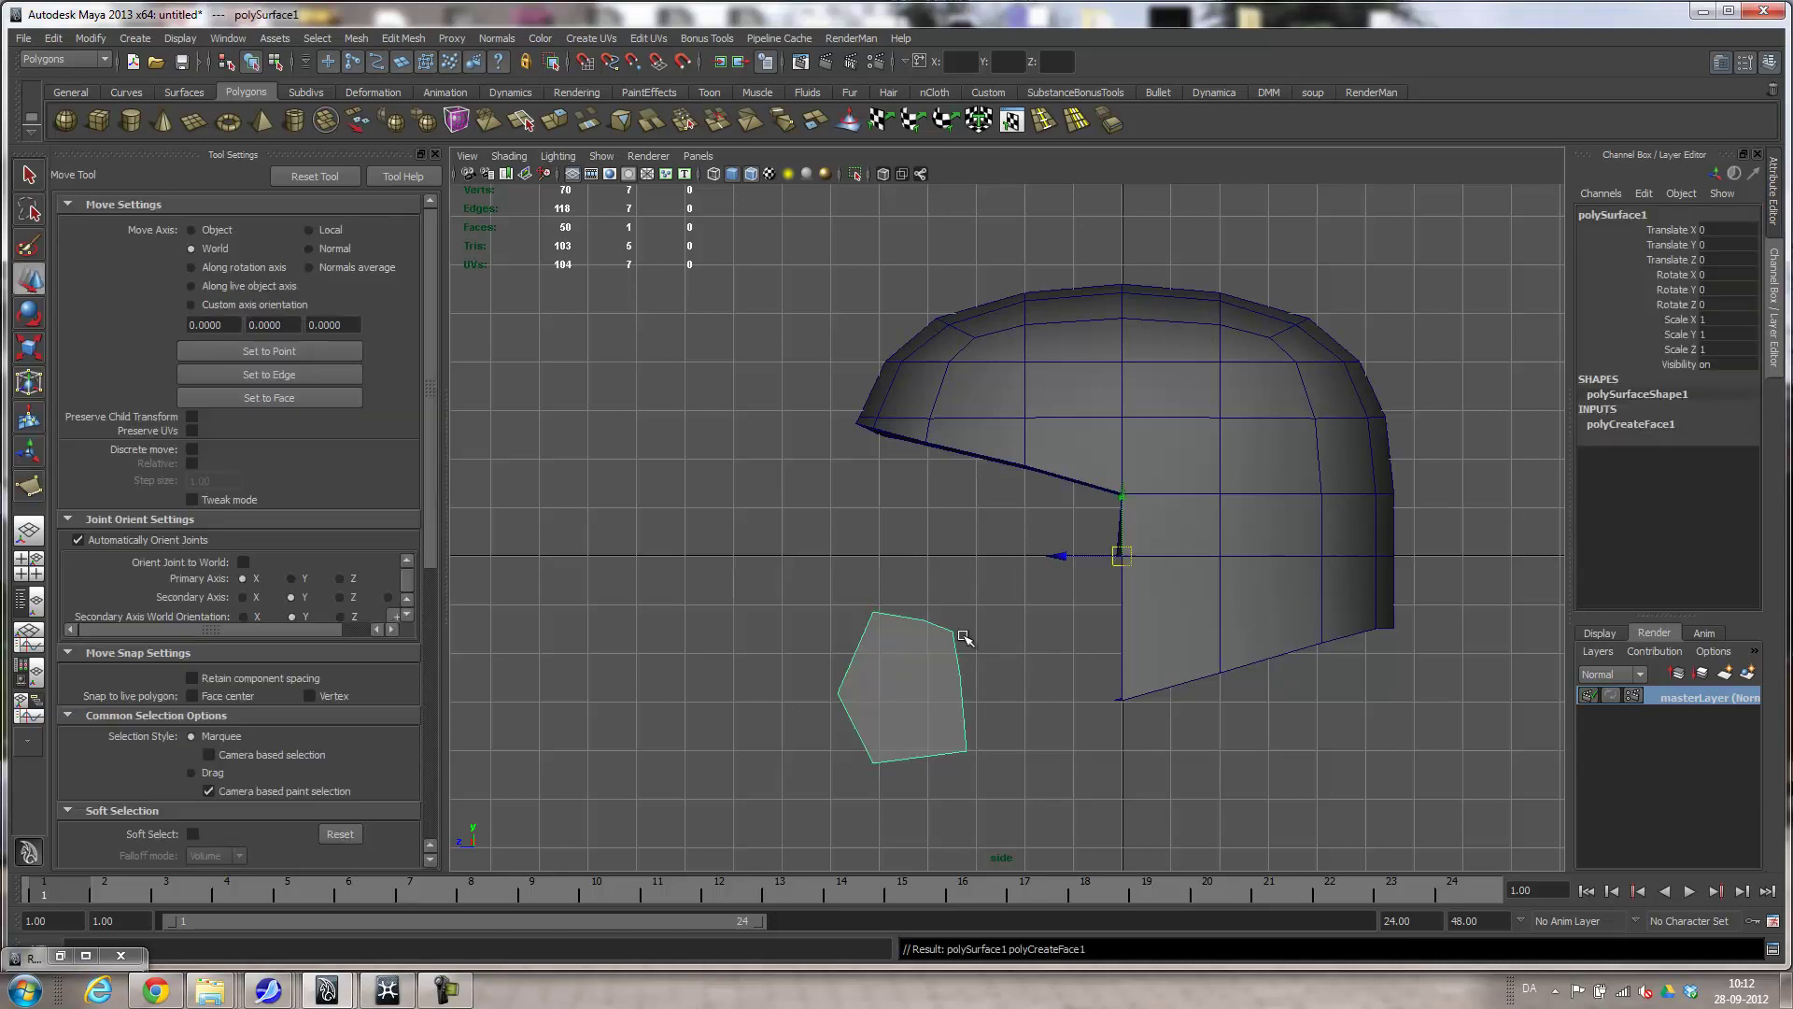
# Extrude the chin guard profile face sideways from the center line by about 1.3 units.
pyautogui.press('space')
pyautogui.moveTo(945, 640); pyautogui.dragTo(1041, 625)
pyautogui.moveTo(832, 666); pyautogui.dragTo(832, 712, button='right')
pyautogui.click(810, 713)
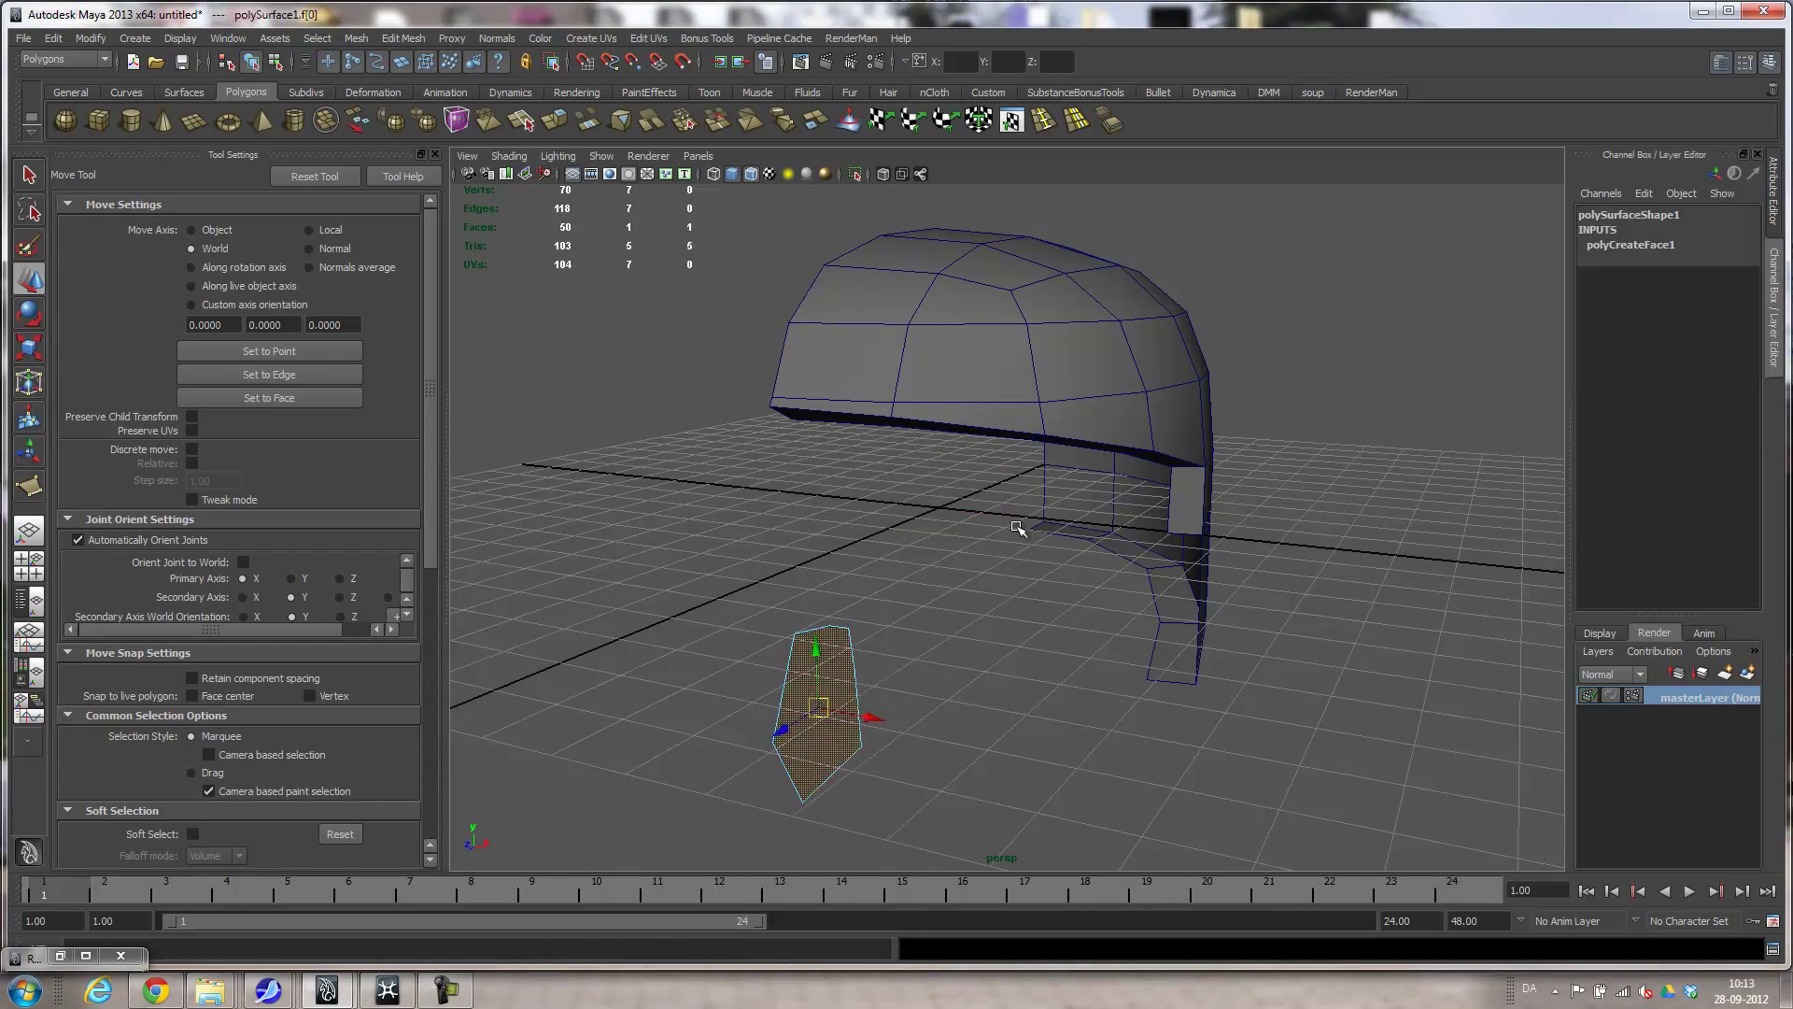
pyautogui.click(554, 120)
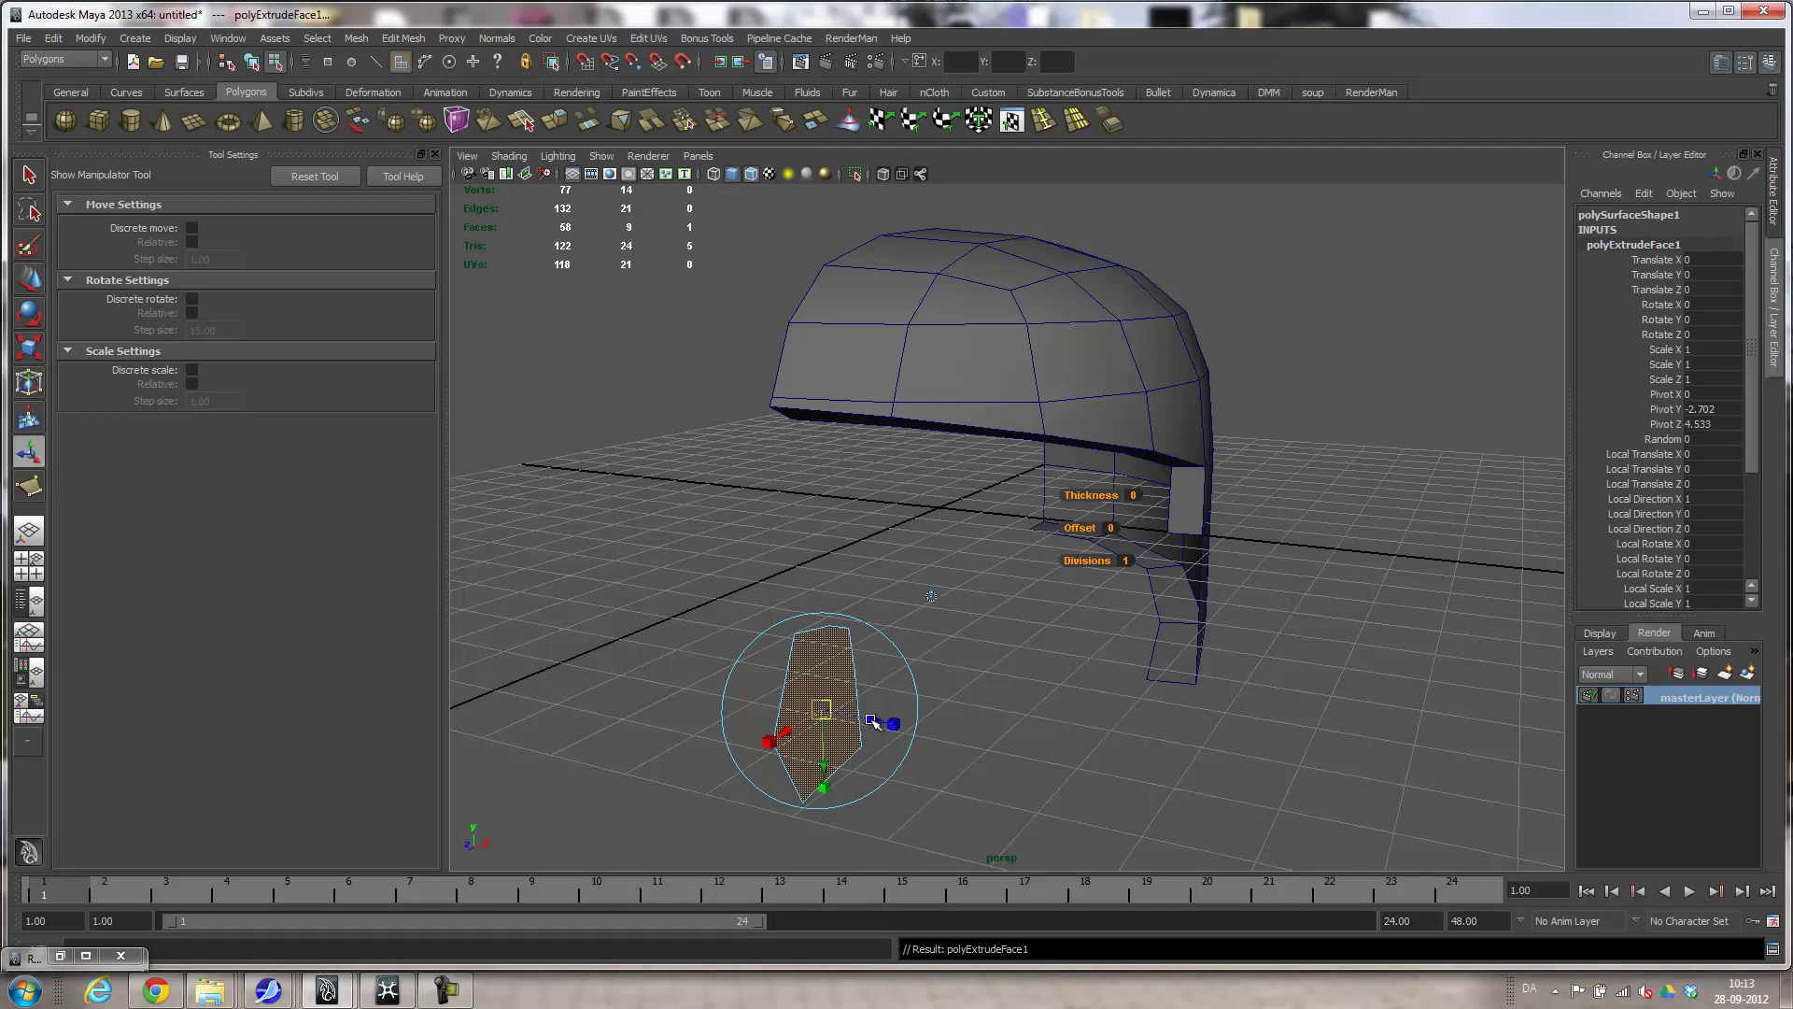
pyautogui.moveTo(875, 728); pyautogui.dragTo(934, 733)
pyautogui.moveTo(962, 817)
pyautogui.keyDown('alt'); pyautogui.mouseDown()
pyautogui.moveTo(1004, 796)
pyautogui.moveTo(942, 792)
pyautogui.mouseUp(); pyautogui.keyUp('alt')
# Extrude the chin guard's end face again by about 2.1 units, rotating it about 52 degrees toward the back.
pyautogui.press('g')
pyautogui.moveTo(887, 643); pyautogui.dragTo(976, 612)
pyautogui.keyDown('alt'); pyautogui.moveTo(1018, 784); pyautogui.dragTo(900, 832); pyautogui.keyUp('alt')
pyautogui.press('w')
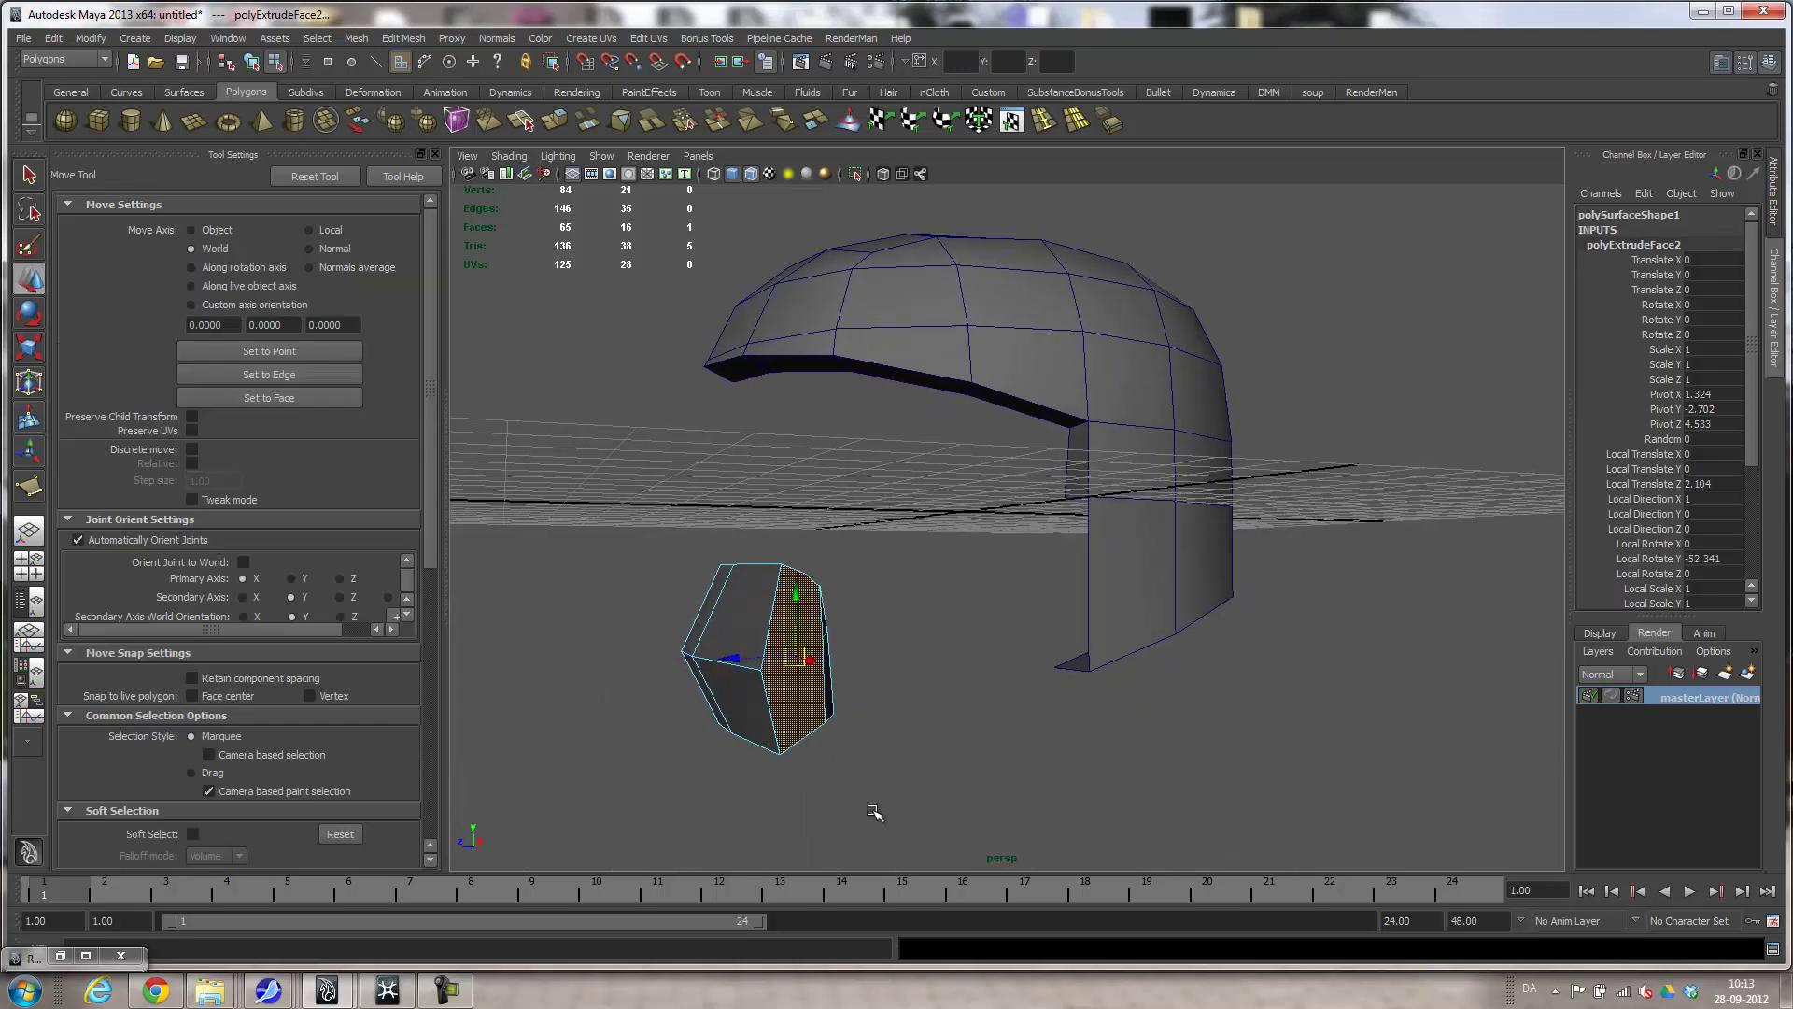
pyautogui.keyDown('alt'); pyautogui.moveTo(778, 661); pyautogui.dragTo(1135, 731); pyautogui.keyUp('alt')
# Extrude the chin guard's end face a third time toward the helmet's side and return to object mode.
pyautogui.press('g')
pyautogui.moveTo(1184, 805)
pyautogui.keyDown('alt'); pyautogui.mouseDown()
pyautogui.moveTo(1305, 816)
pyautogui.moveTo(1185, 793)
pyautogui.mouseUp(); pyautogui.keyUp('alt')
pyautogui.moveTo(969, 665); pyautogui.dragTo(1038, 647, button='right')
pyautogui.click(1254, 793)
# Raise the top face at the front center of the chin guard to form a peak.
pyautogui.keyDown('alt'); pyautogui.moveTo(835, 724); pyautogui.dragTo(940, 661); pyautogui.keyUp('alt')
pyautogui.moveTo(927, 675); pyautogui.dragTo(912, 712, button='right')
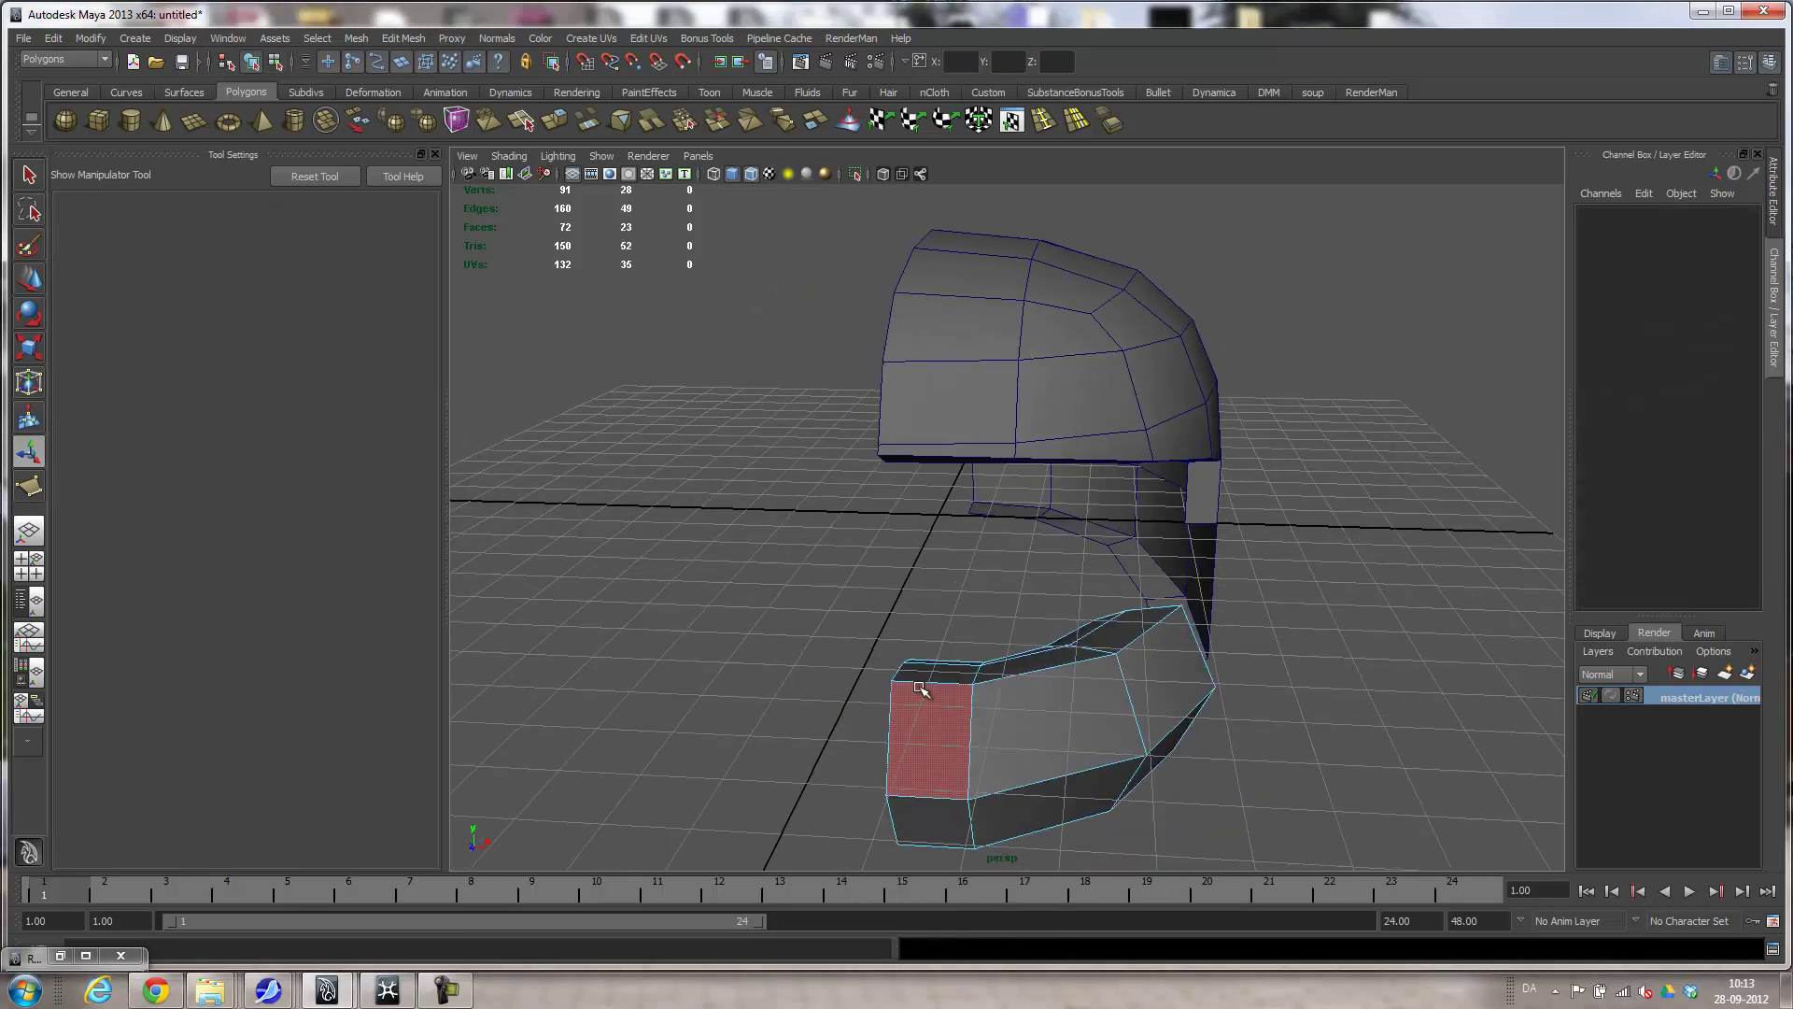
pyautogui.click(934, 670)
pyautogui.press('w')
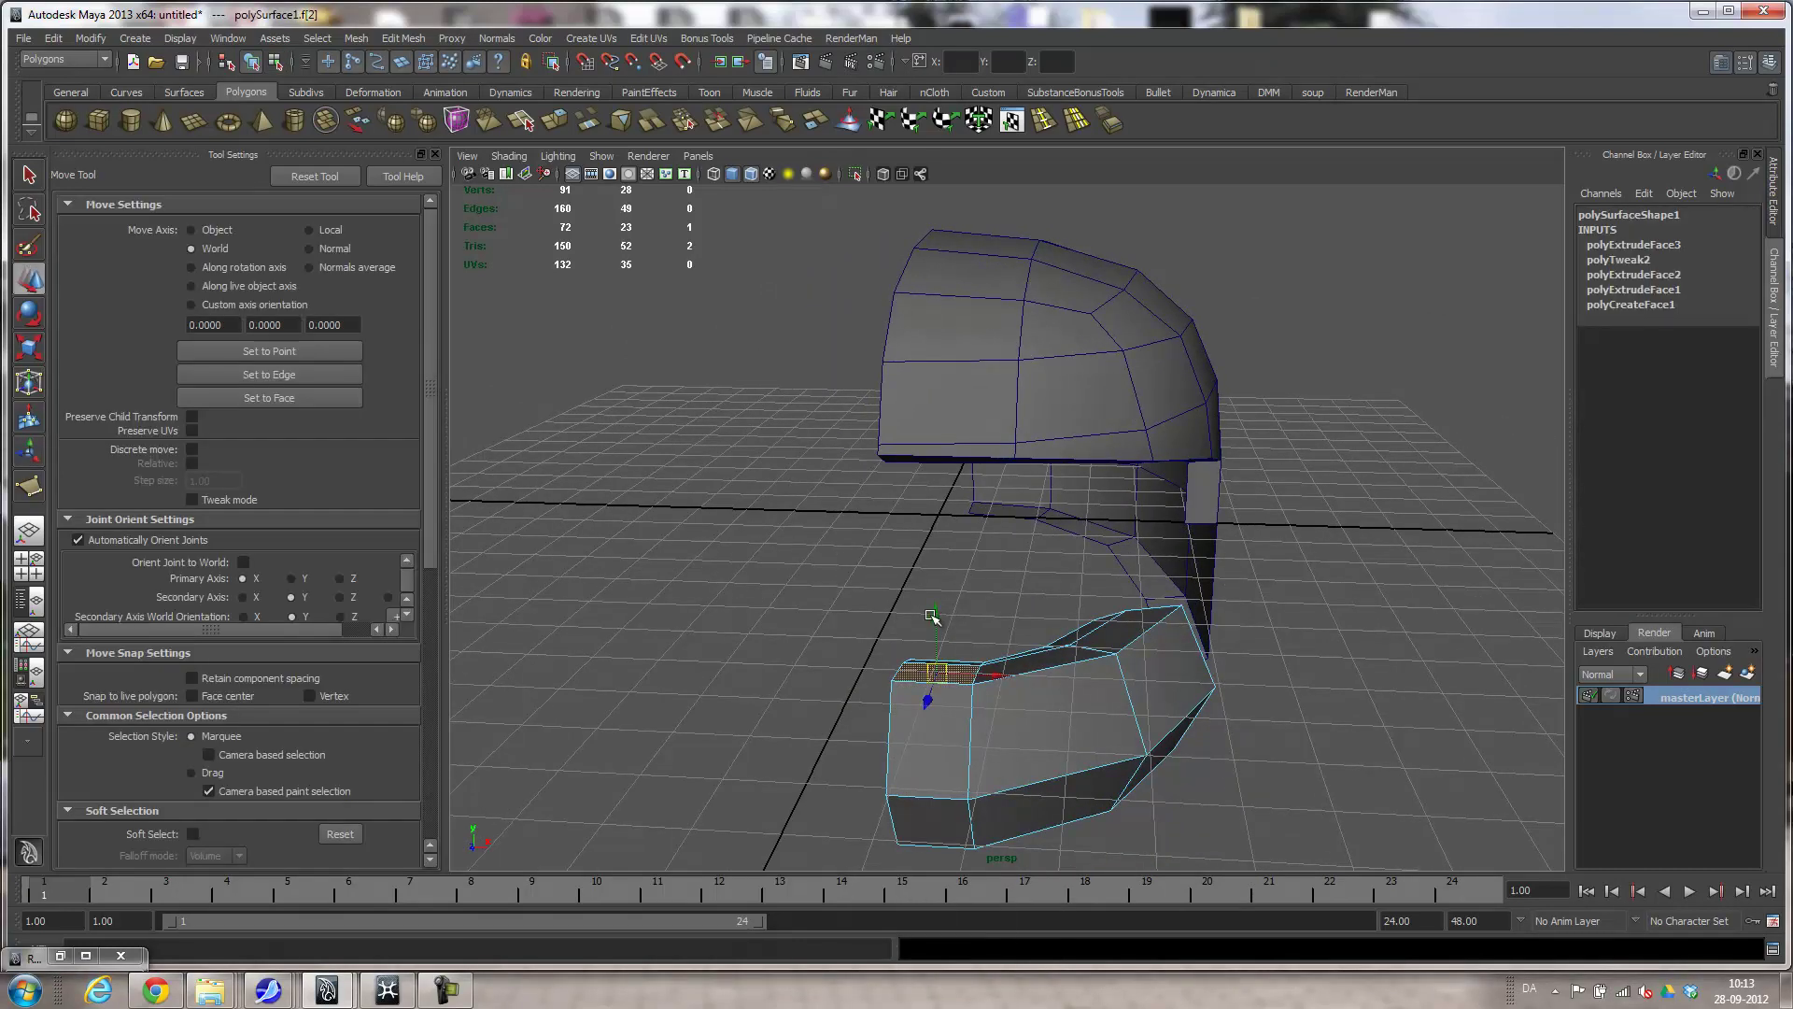
pyautogui.moveTo(935, 616); pyautogui.dragTo(934, 542)
pyautogui.keyDown('alt'); pyautogui.moveTo(959, 600); pyautogui.dragTo(931, 656); pyautogui.keyUp('alt')
pyautogui.keyDown('alt'); pyautogui.moveTo(931, 656); pyautogui.dragTo(969, 696, button='right'); pyautogui.keyUp('alt')
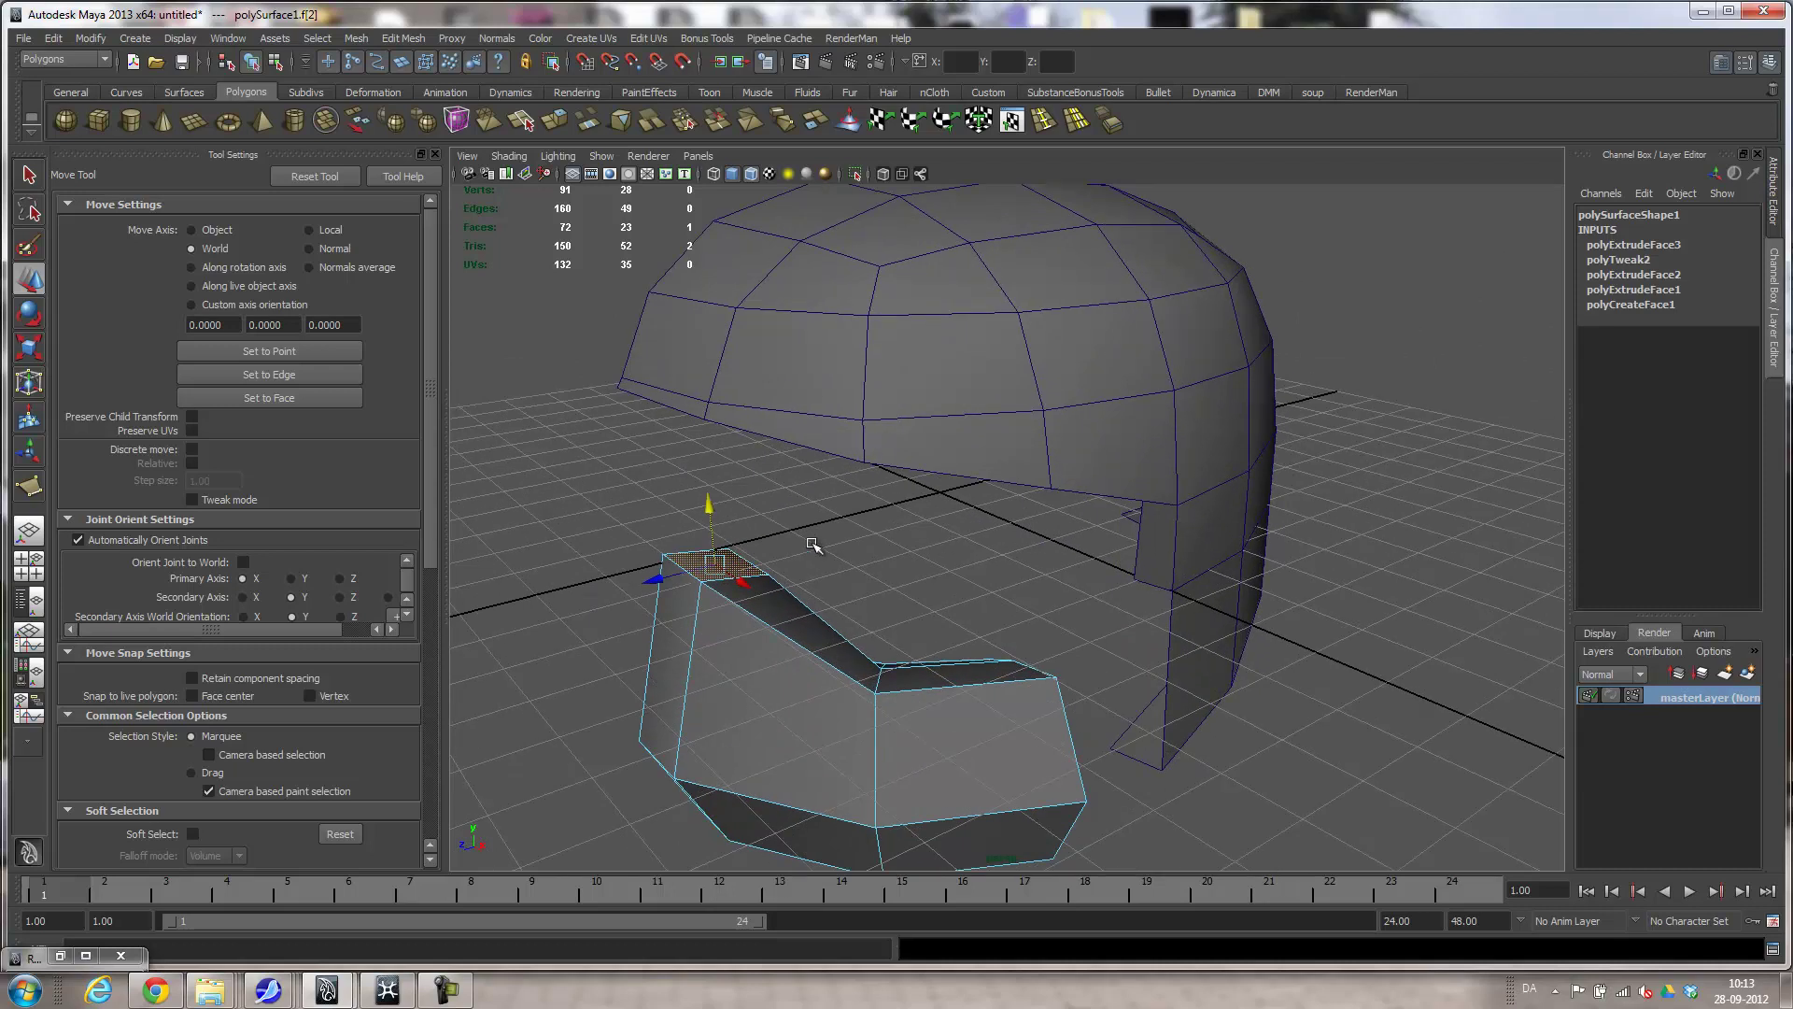
# Delete the chin guard's center cap face together with the adjoining faces of its inner wall.
pyautogui.keyDown('alt'); pyautogui.moveTo(949, 745); pyautogui.dragTo(1042, 694); pyautogui.keyUp('alt')
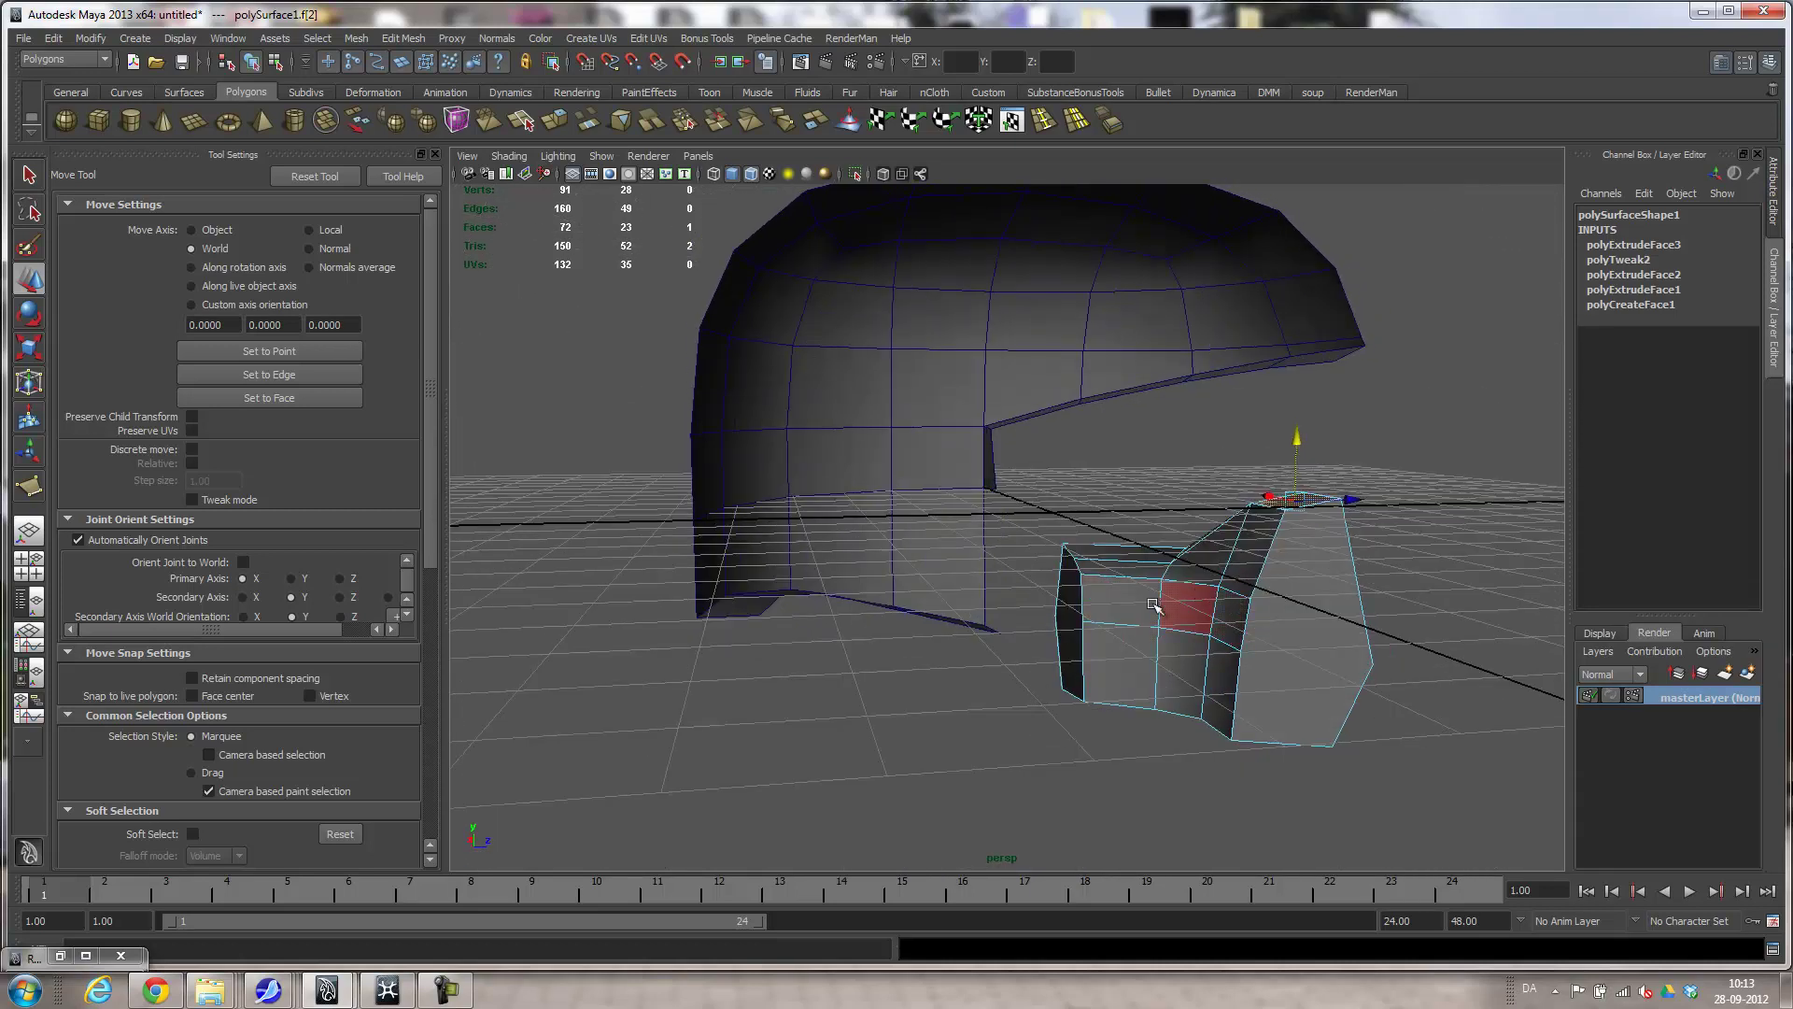
pyautogui.moveTo(1125, 591); pyautogui.dragTo(1123, 635, button='right')
pyautogui.click(1069, 616)
pyautogui.keyDown('shift'); pyautogui.click(1297, 619); pyautogui.keyUp('shift')
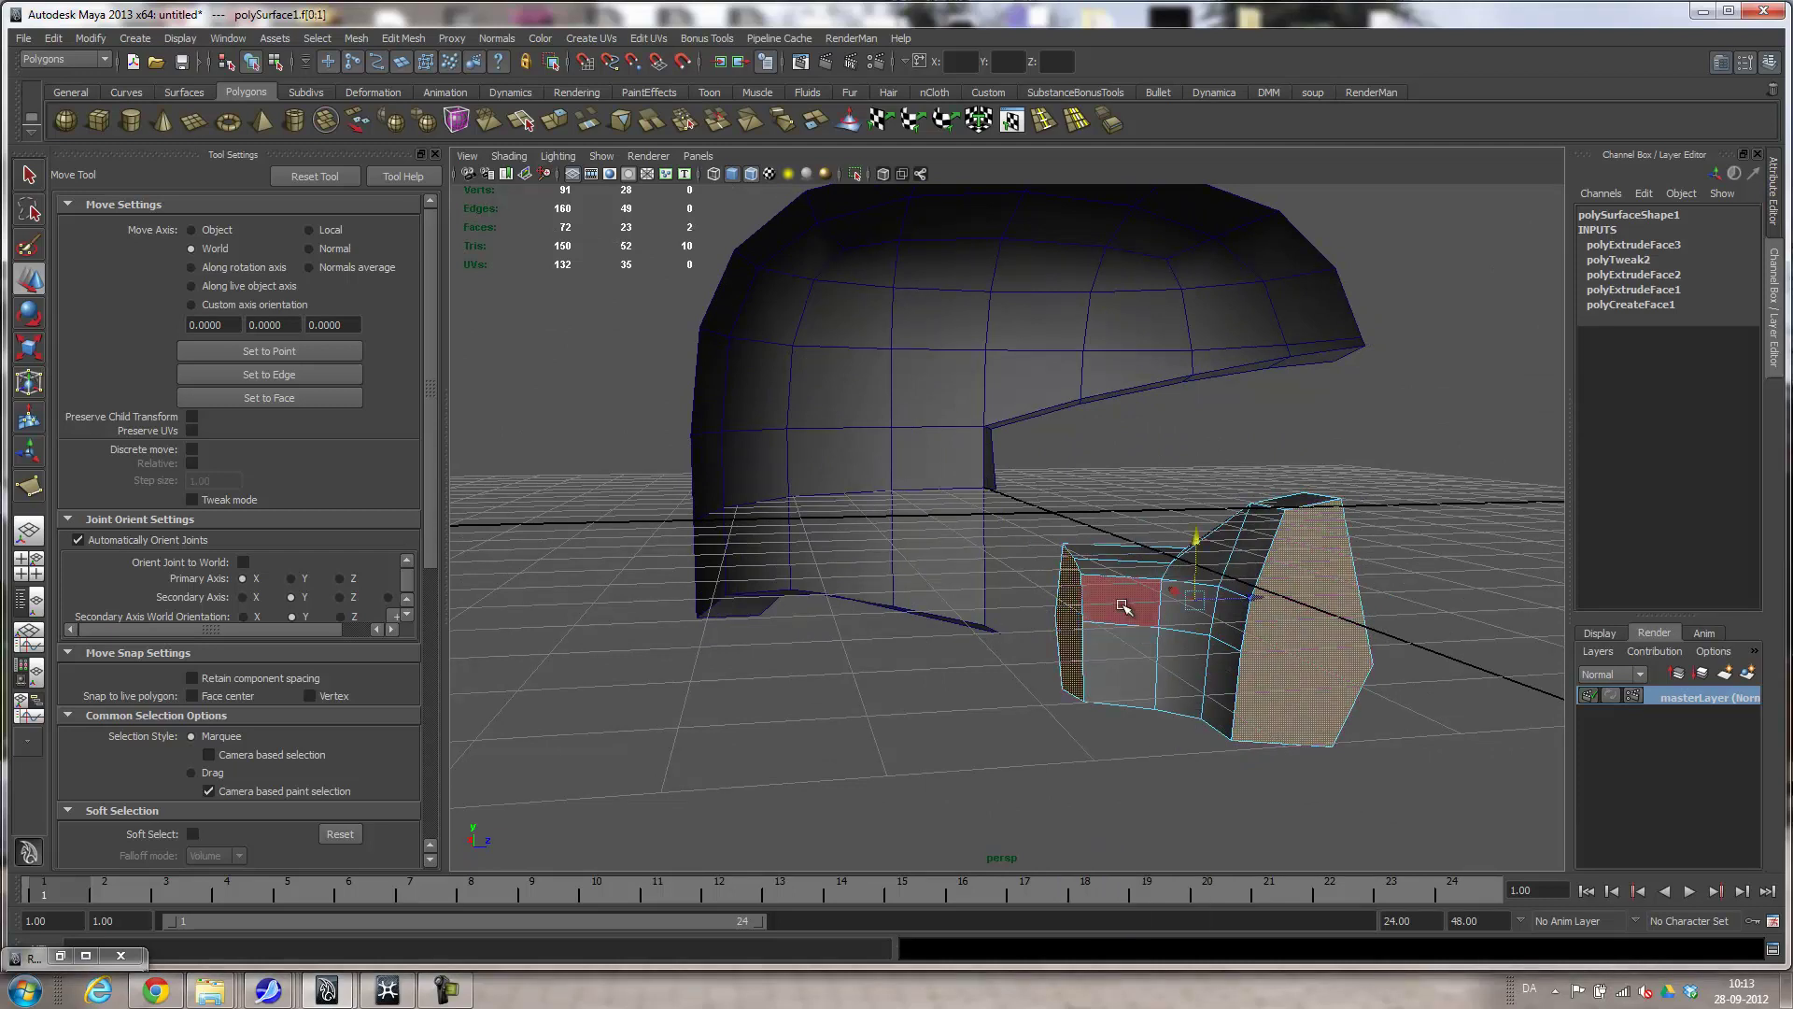
pyautogui.keyDown('shift'); pyautogui.click(1120, 597); pyautogui.keyUp('shift')
pyautogui.keyDown('shift'); pyautogui.click(1184, 605); pyautogui.keyUp('shift')
pyautogui.keyDown('shift'); pyautogui.click(1231, 618); pyautogui.keyUp('shift')
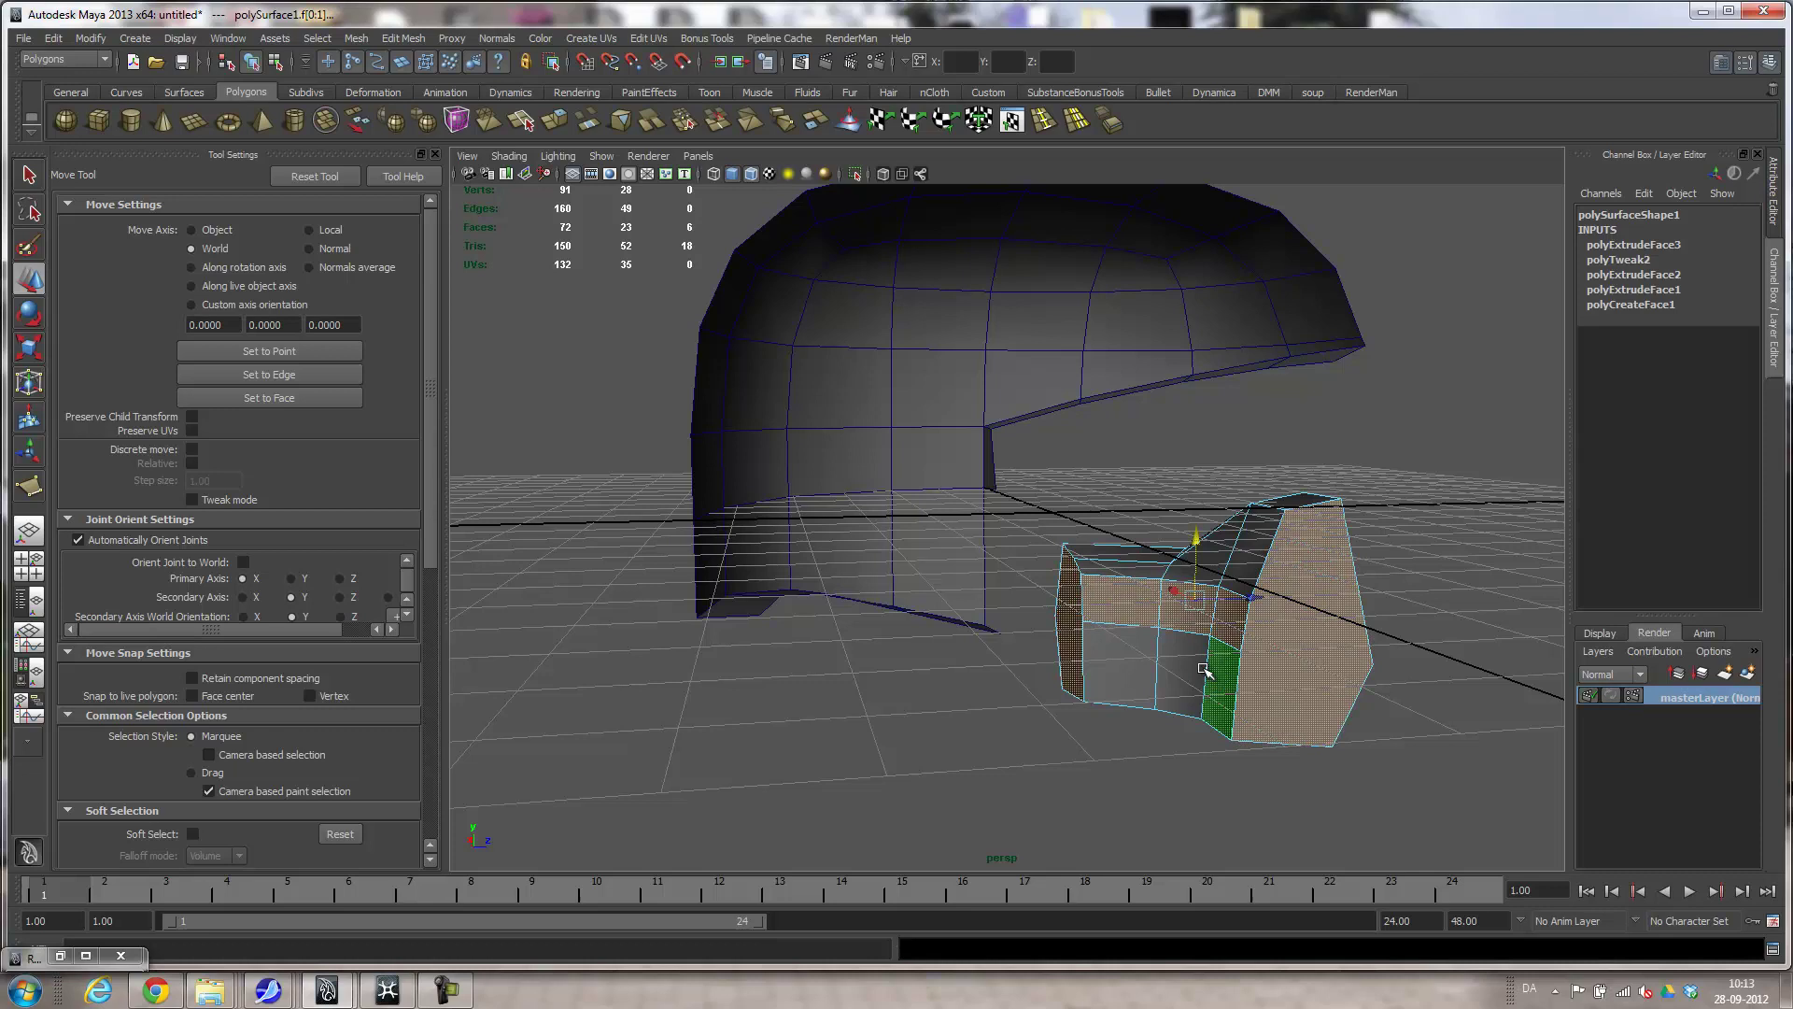
pyautogui.keyDown('shift'); pyautogui.click(1119, 658); pyautogui.keyUp('shift')
pyautogui.press('Delete')
# Delete the remaining unneeded faces on the back of the chin guard, leaving an open shell.
pyautogui.keyDown('alt'); pyautogui.moveTo(1120, 658); pyautogui.dragTo(1389, 592); pyautogui.keyUp('alt')
pyautogui.click(1218, 518)
pyautogui.keyDown('shift'); pyautogui.doubleClick(1132, 492); pyautogui.keyUp('shift')
pyautogui.press('Delete')
pyautogui.keyDown('alt'); pyautogui.moveTo(1132, 492); pyautogui.dragTo(1081, 502); pyautogui.keyUp('alt')
# Insert a horizontal edge loop across the lower side and back of the helmet shell.
pyautogui.keyDown('alt'); pyautogui.moveTo(1000, 359); pyautogui.dragTo(1067, 564); pyautogui.keyUp('alt')
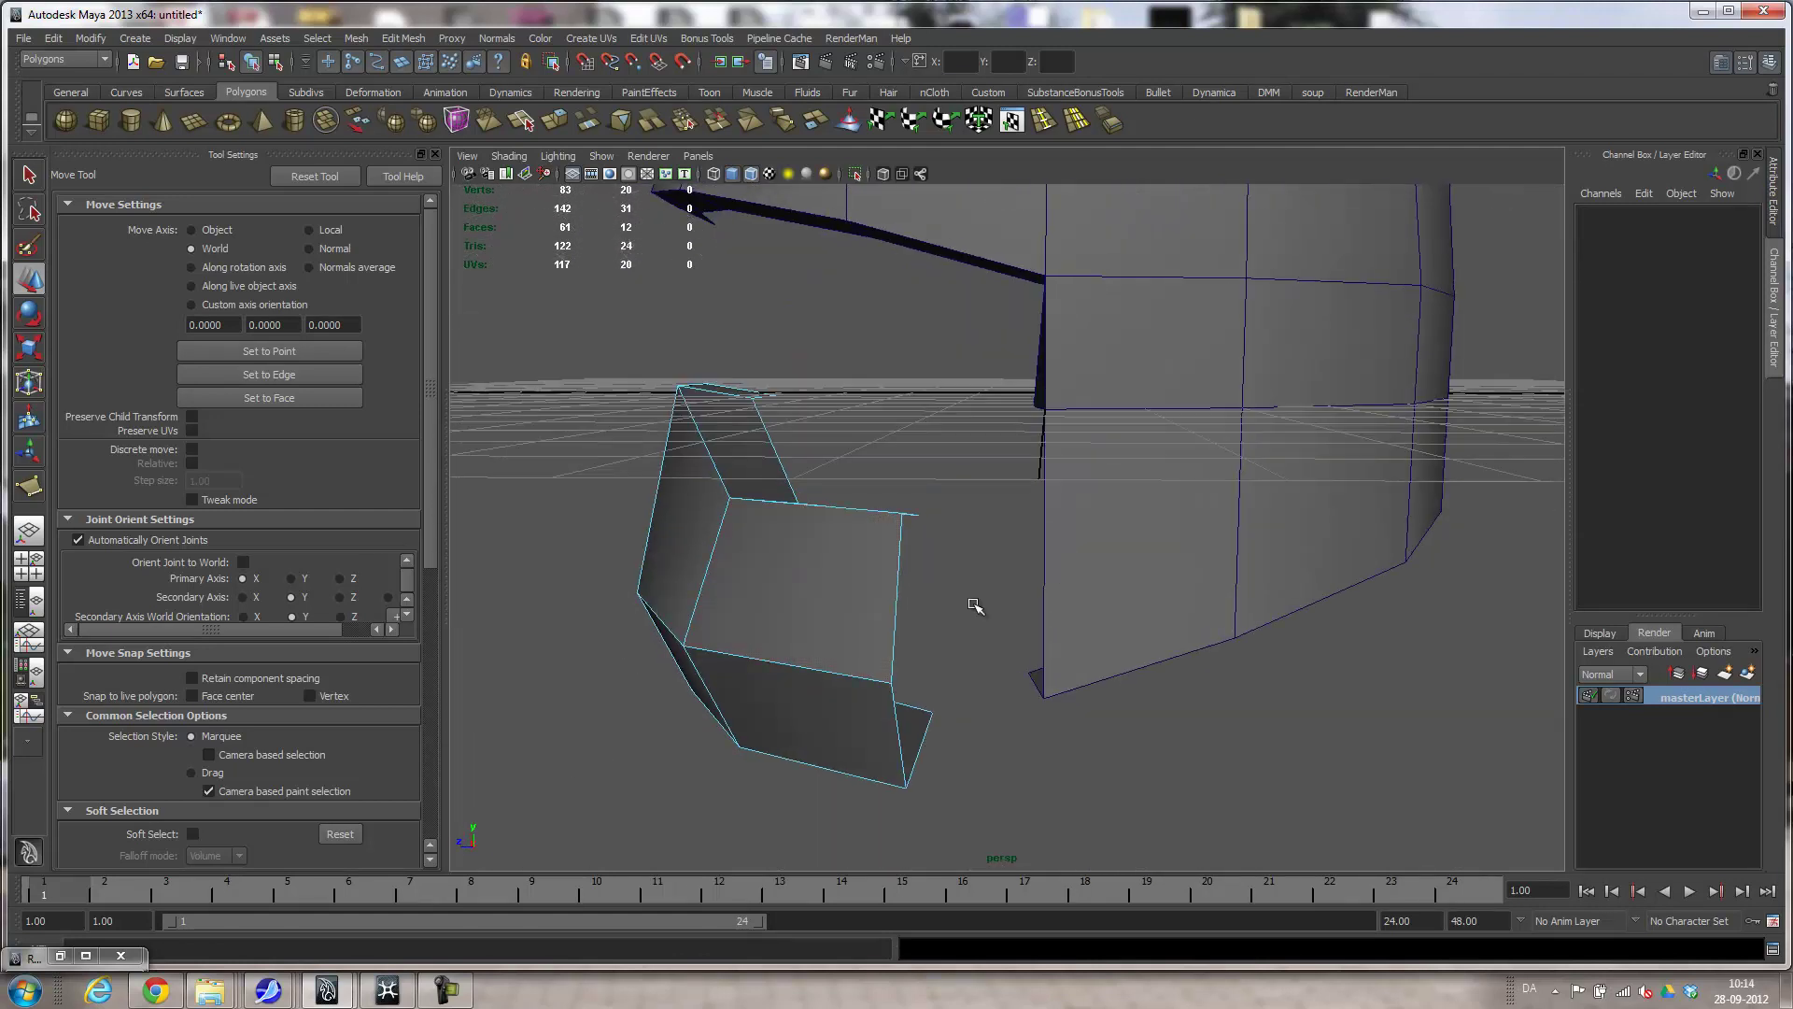
pyautogui.keyDown('alt'); pyautogui.moveTo(1148, 609); pyautogui.dragTo(943, 620); pyautogui.keyUp('alt')
pyautogui.keyDown('alt'); pyautogui.moveTo(1056, 492); pyautogui.dragTo(1032, 671); pyautogui.keyUp('alt')
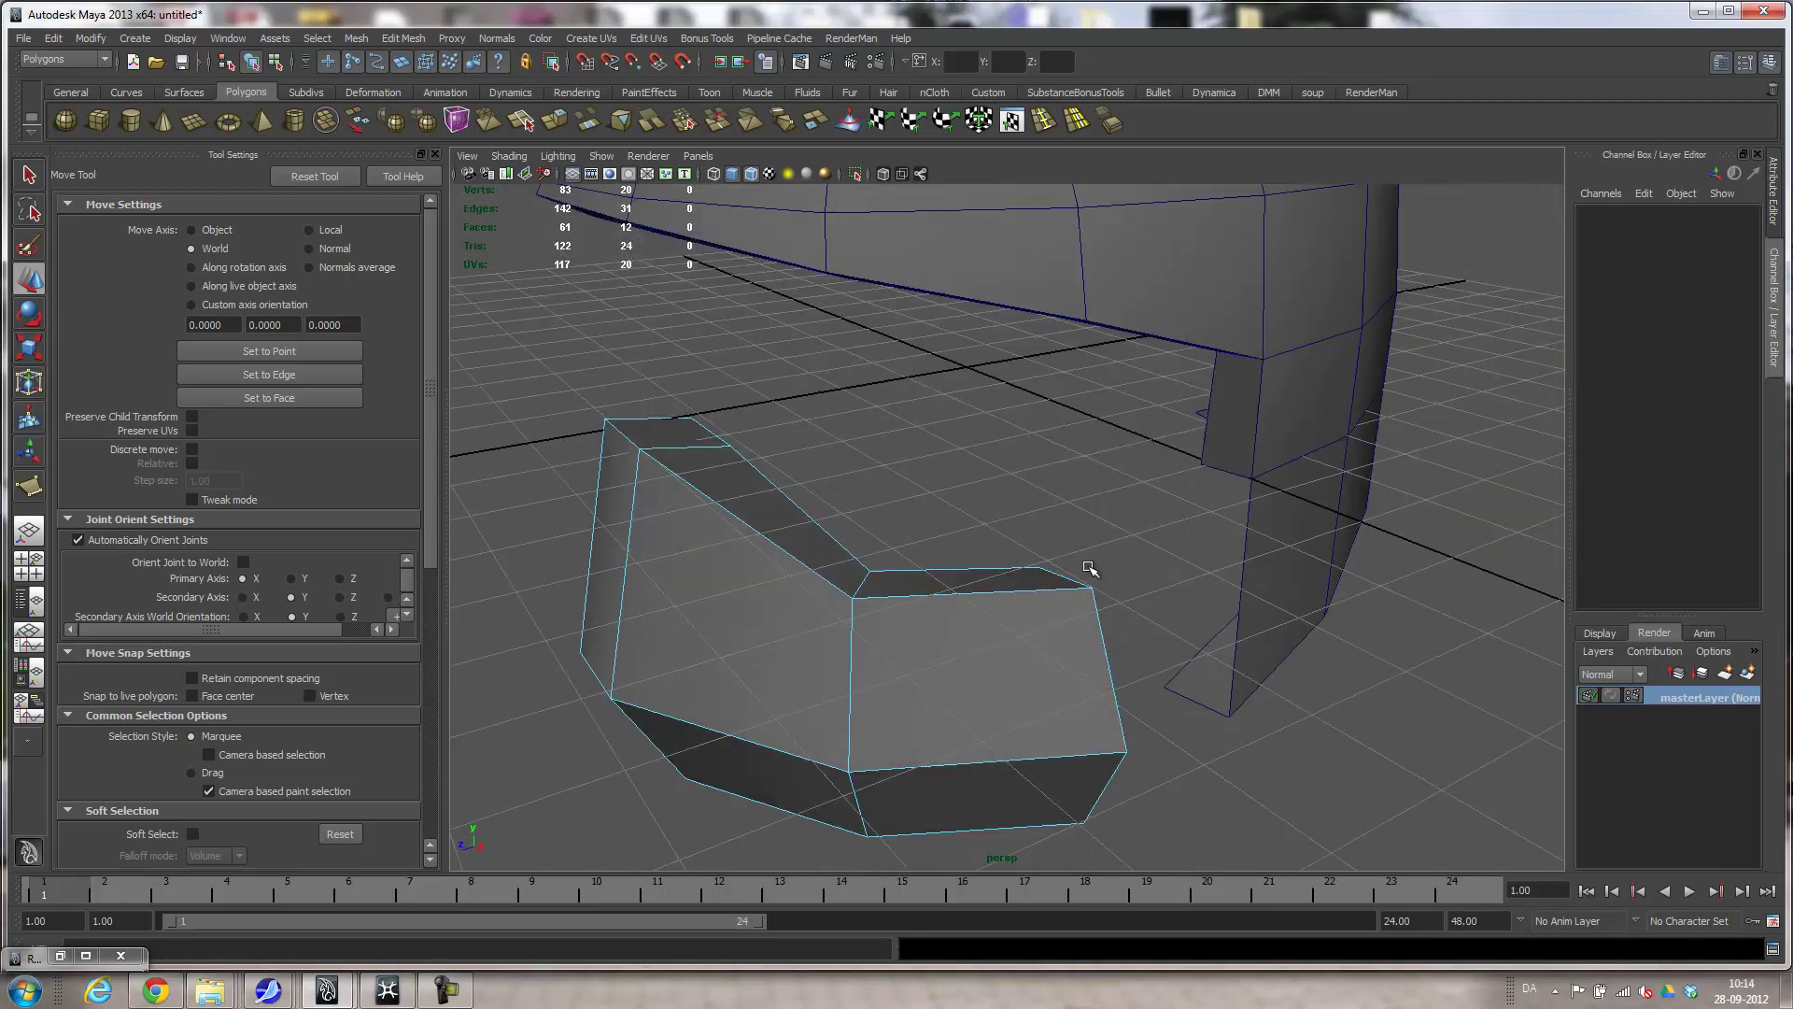
pyautogui.keyDown('alt'); pyautogui.moveTo(1187, 449); pyautogui.dragTo(1055, 568); pyautogui.keyUp('alt')
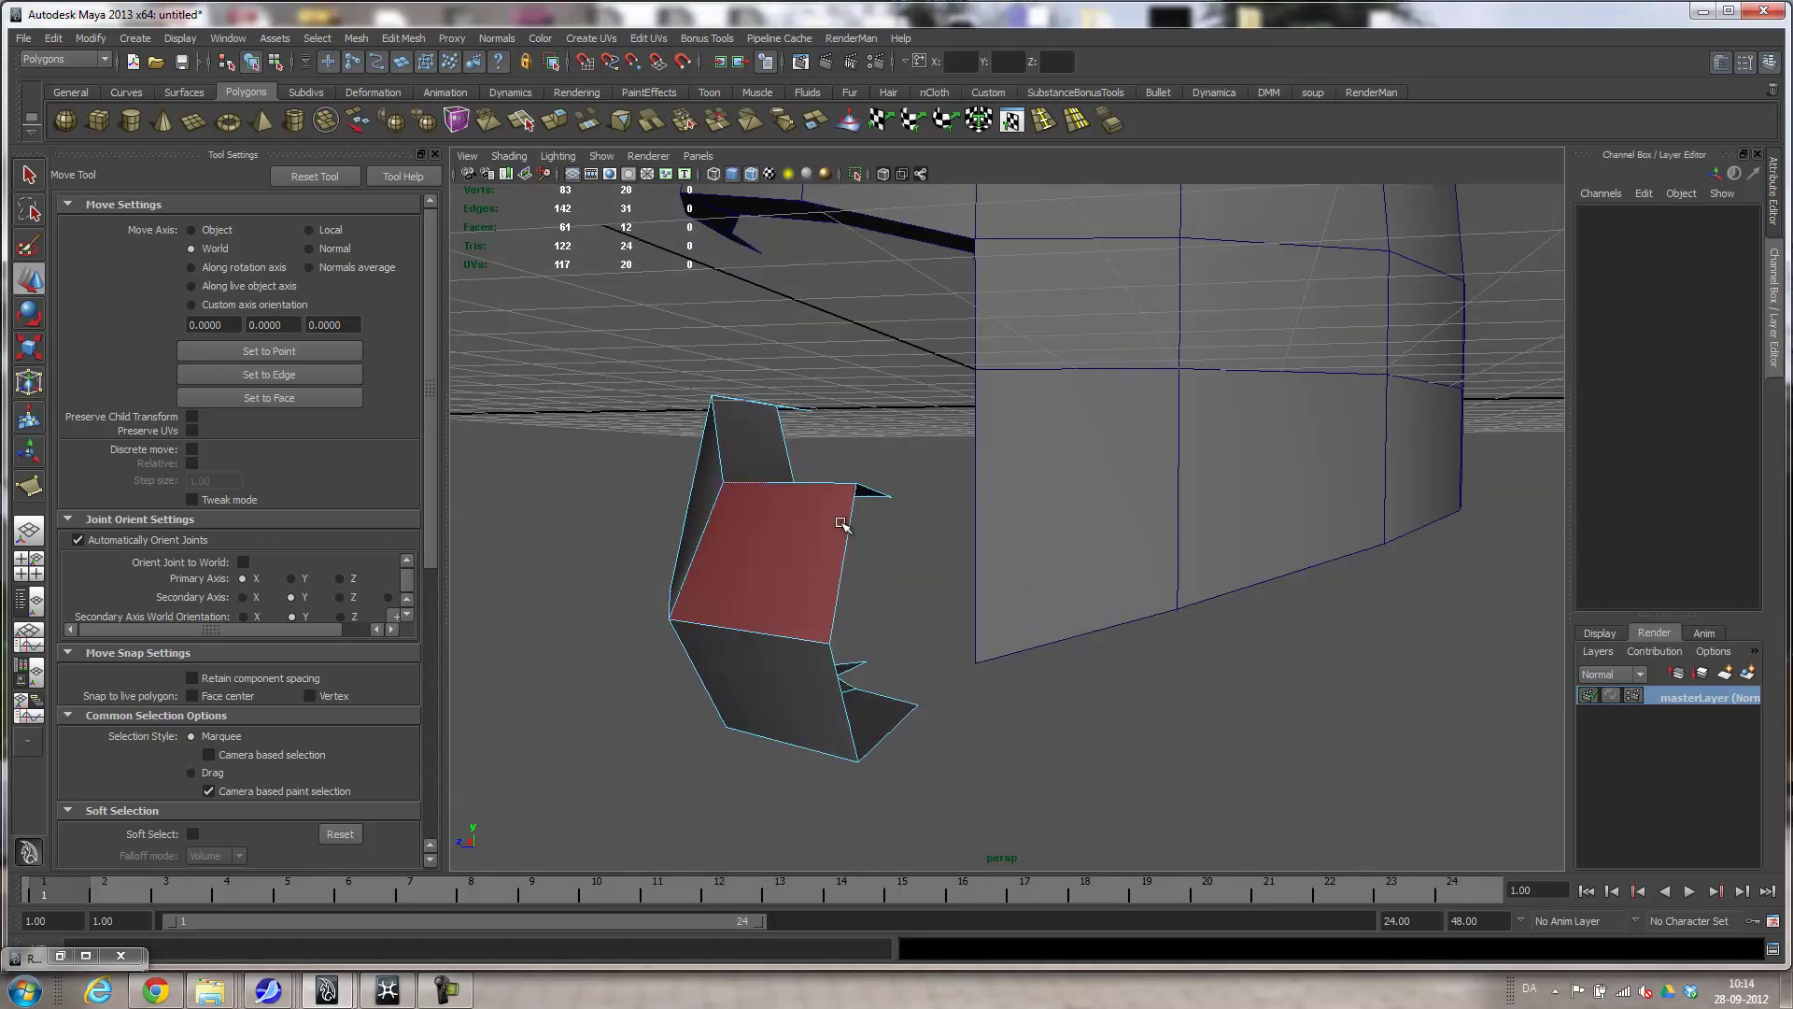
pyautogui.keyDown('alt'); pyautogui.moveTo(1115, 496); pyautogui.dragTo(1201, 501); pyautogui.keyUp('alt')
pyautogui.click(405, 38)
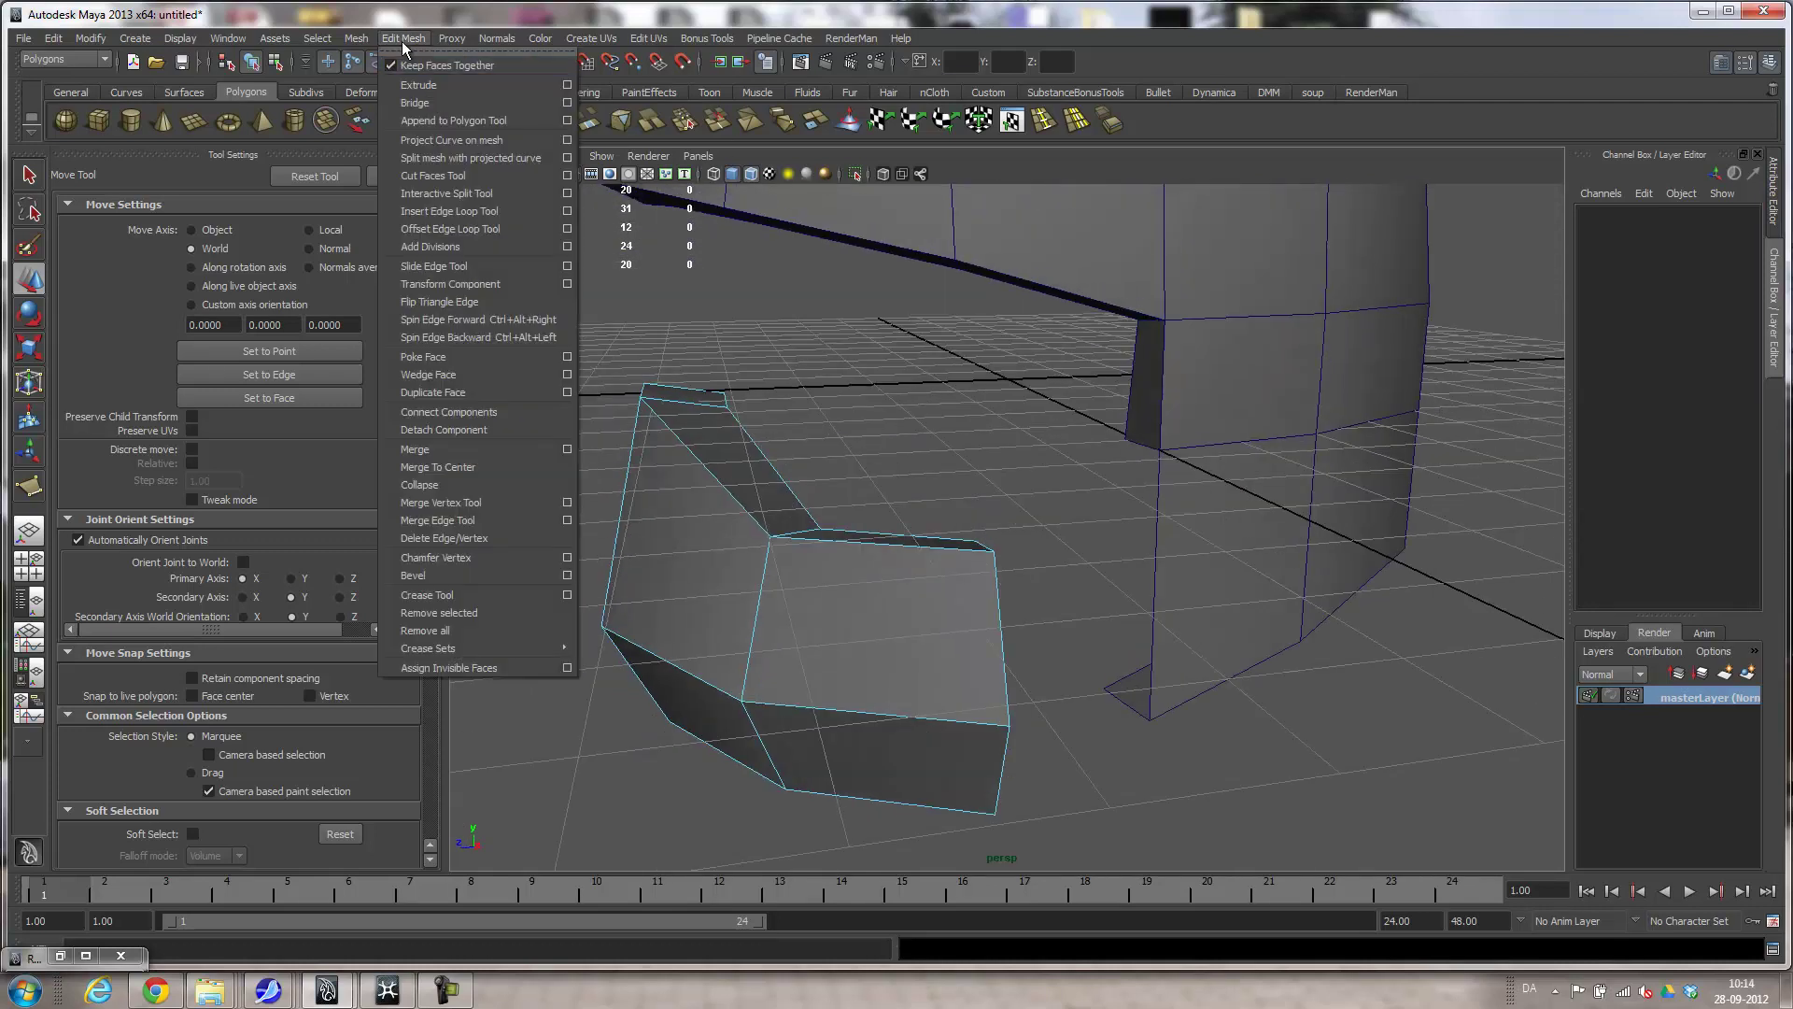
pyautogui.click(446, 211)
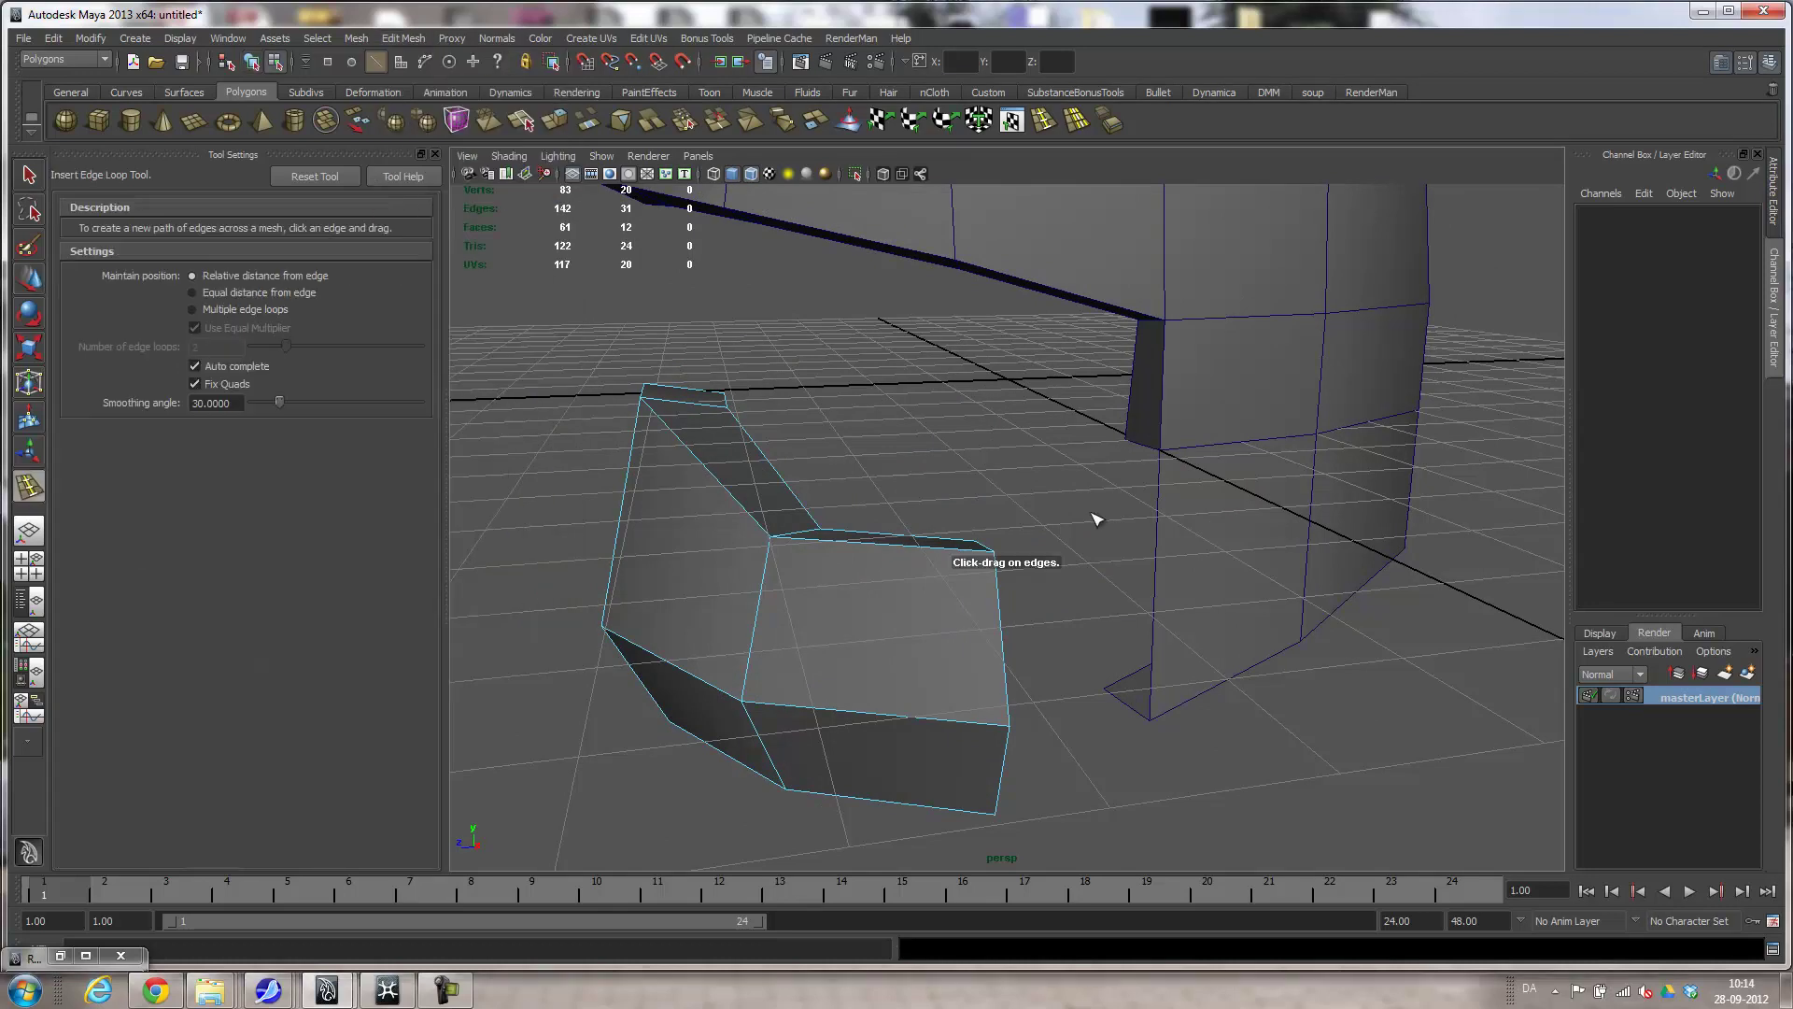
pyautogui.click(1313, 532)
pyautogui.click(1309, 527)
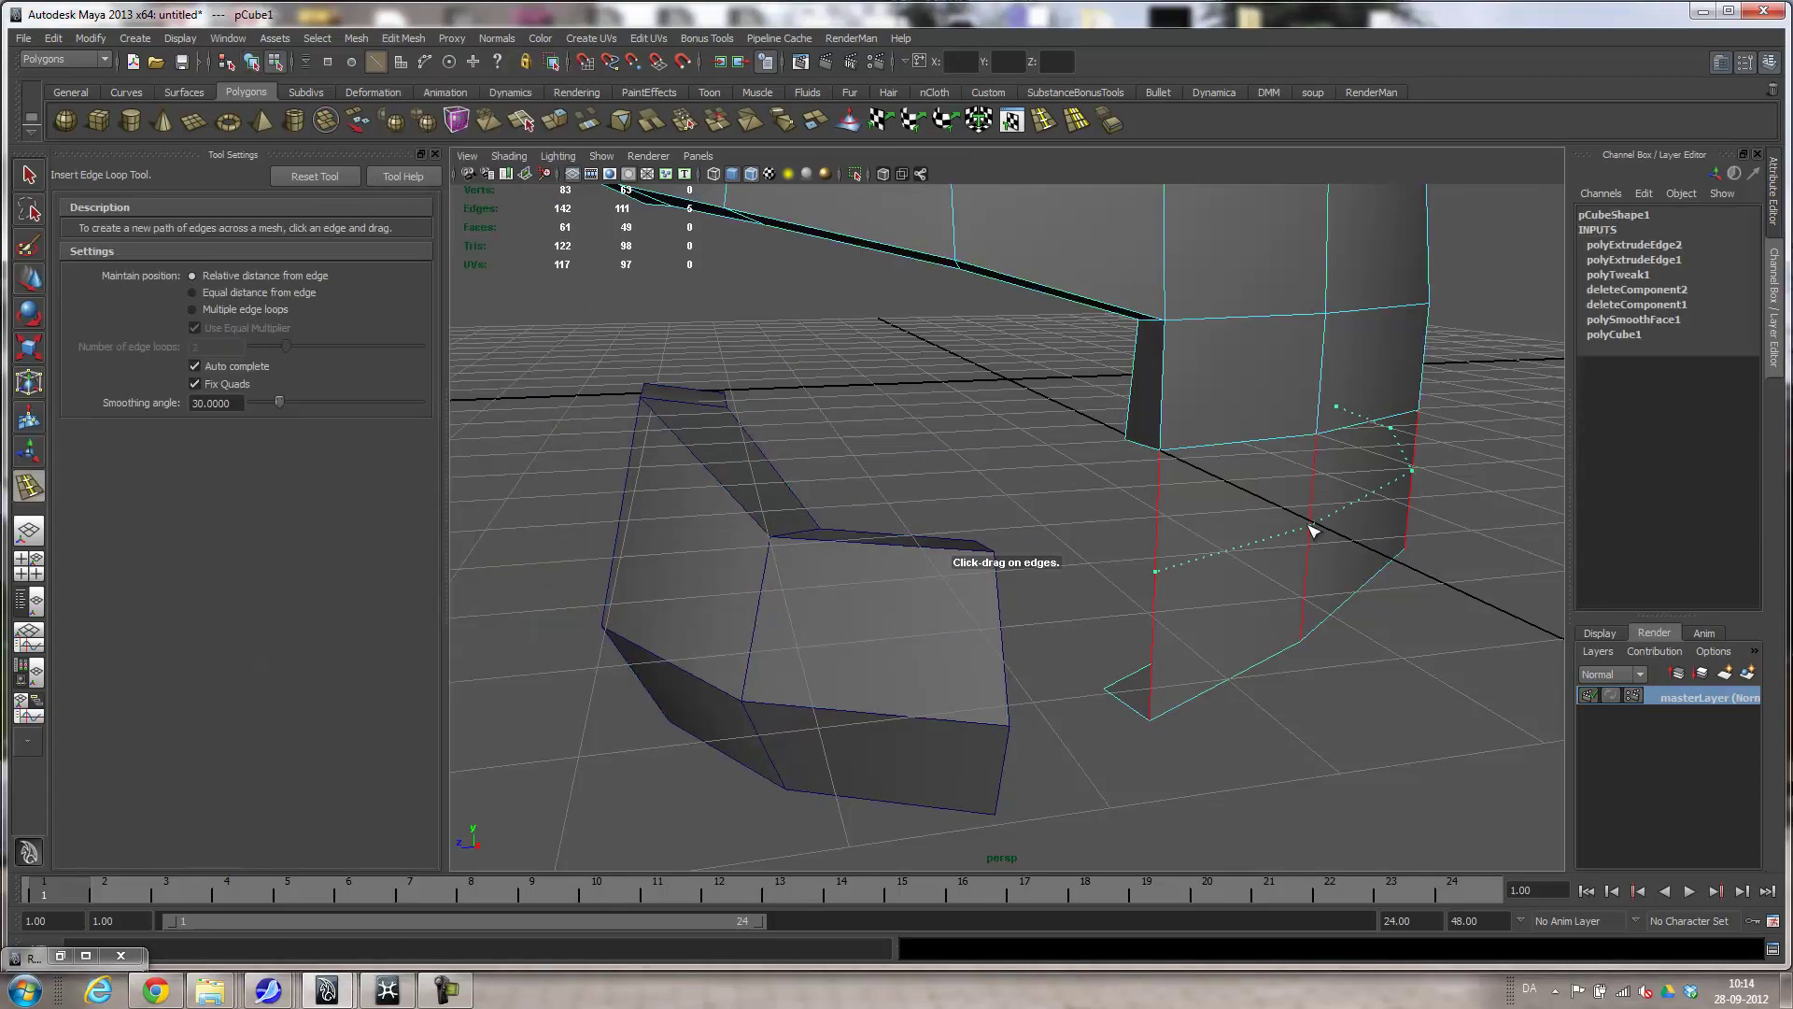
pyautogui.keyDown('alt'); pyautogui.moveTo(1309, 534); pyautogui.dragTo(1235, 640); pyautogui.keyUp('alt')
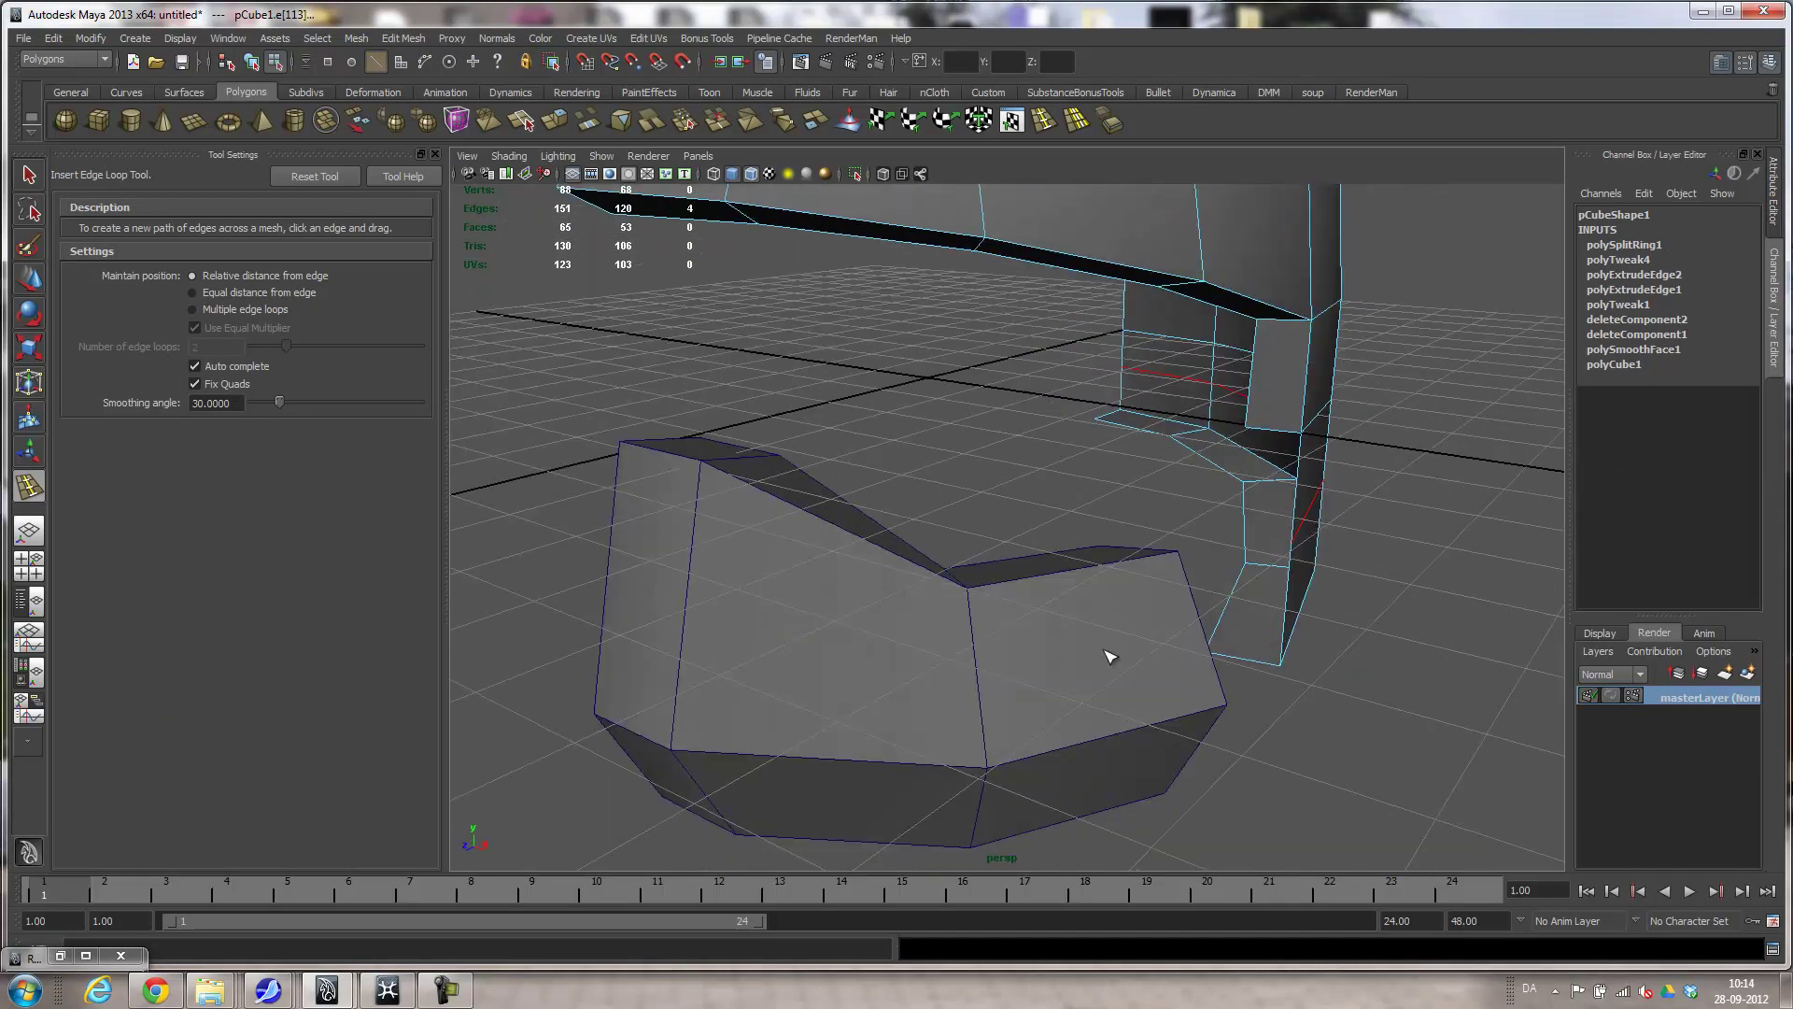
# Select the chin guard and the helmet shell in object mode and combine them into one mesh.
pyautogui.press('q')
pyautogui.click(1169, 664)
pyautogui.keyDown('shift'); pyautogui.click(1297, 384); pyautogui.keyUp('shift')
pyautogui.moveTo(1317, 437); pyautogui.dragTo(1273, 390, button='right')
pyautogui.keyDown('alt'); pyautogui.moveTo(1273, 390); pyautogui.dragTo(1406, 524); pyautogui.keyUp('alt')
pyautogui.keyDown('alt'); pyautogui.moveTo(1405, 524); pyautogui.dragTo(1111, 549, button='right'); pyautogui.keyUp('alt')
pyautogui.keyDown('shift'); pyautogui.click(880, 561); pyautogui.keyUp('shift')
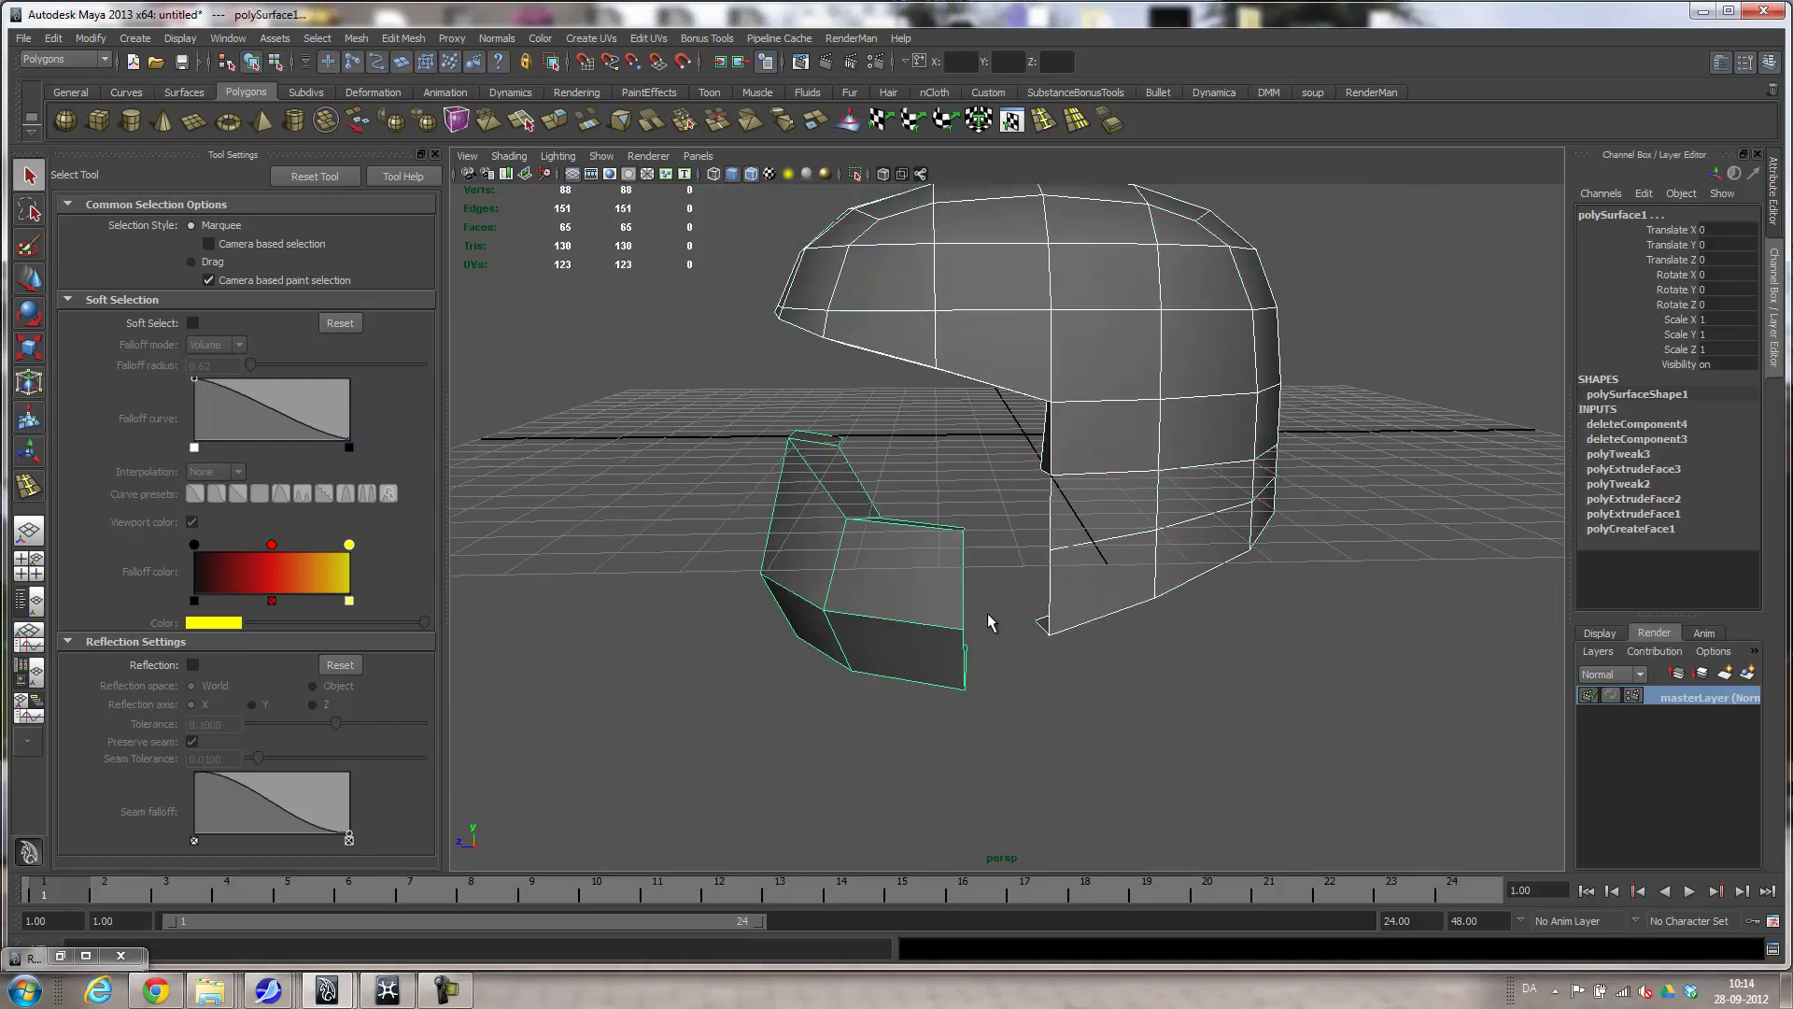
pyautogui.click(349, 40)
pyautogui.click(387, 72)
# Open the combined helmet mesh's Render Stats attributes and examine its single-sided faces from outside and inside.
pyautogui.press('w')
pyautogui.keyDown('alt'); pyautogui.moveTo(961, 565); pyautogui.dragTo(1068, 561); pyautogui.keyUp('alt')
pyautogui.click(1284, 659)
pyautogui.keyDown('alt'); pyautogui.moveTo(1284, 659); pyautogui.dragTo(1144, 483); pyautogui.keyUp('alt')
pyautogui.click(1134, 515)
pyautogui.keyDown('alt'); pyautogui.moveTo(1173, 589); pyautogui.dragTo(1254, 646); pyautogui.keyUp('alt')
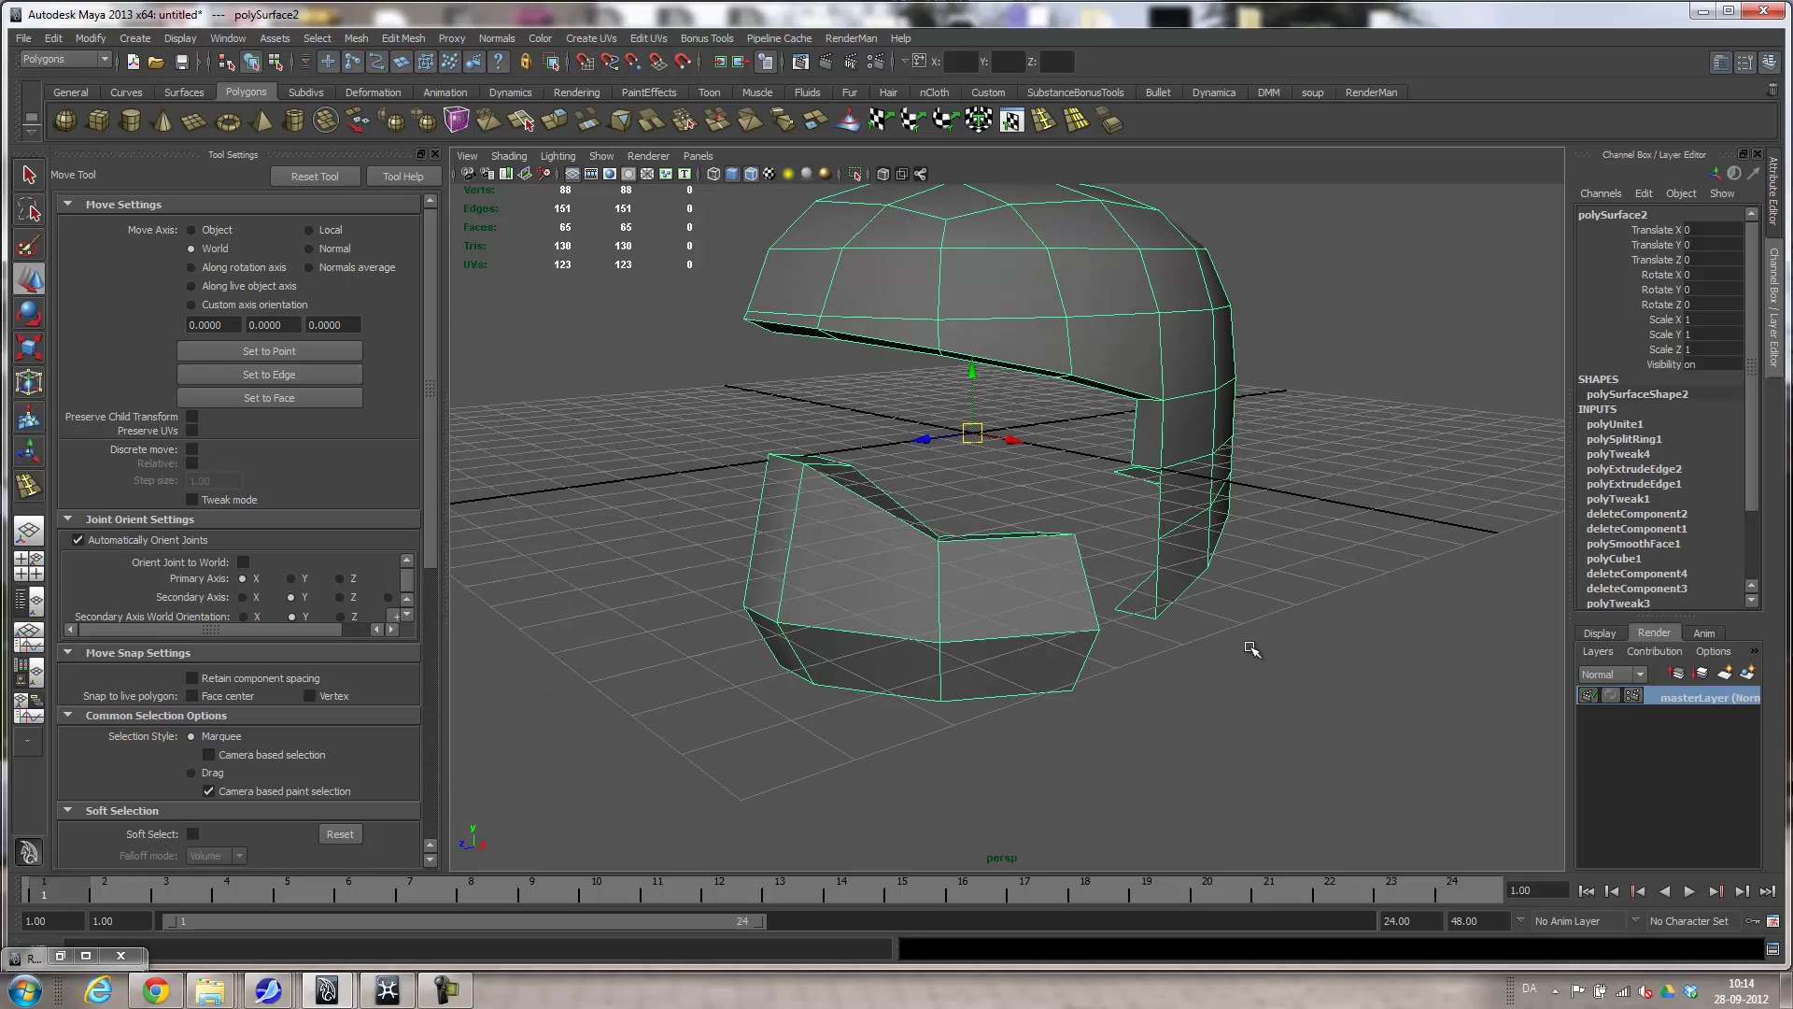
pyautogui.click(1772, 196)
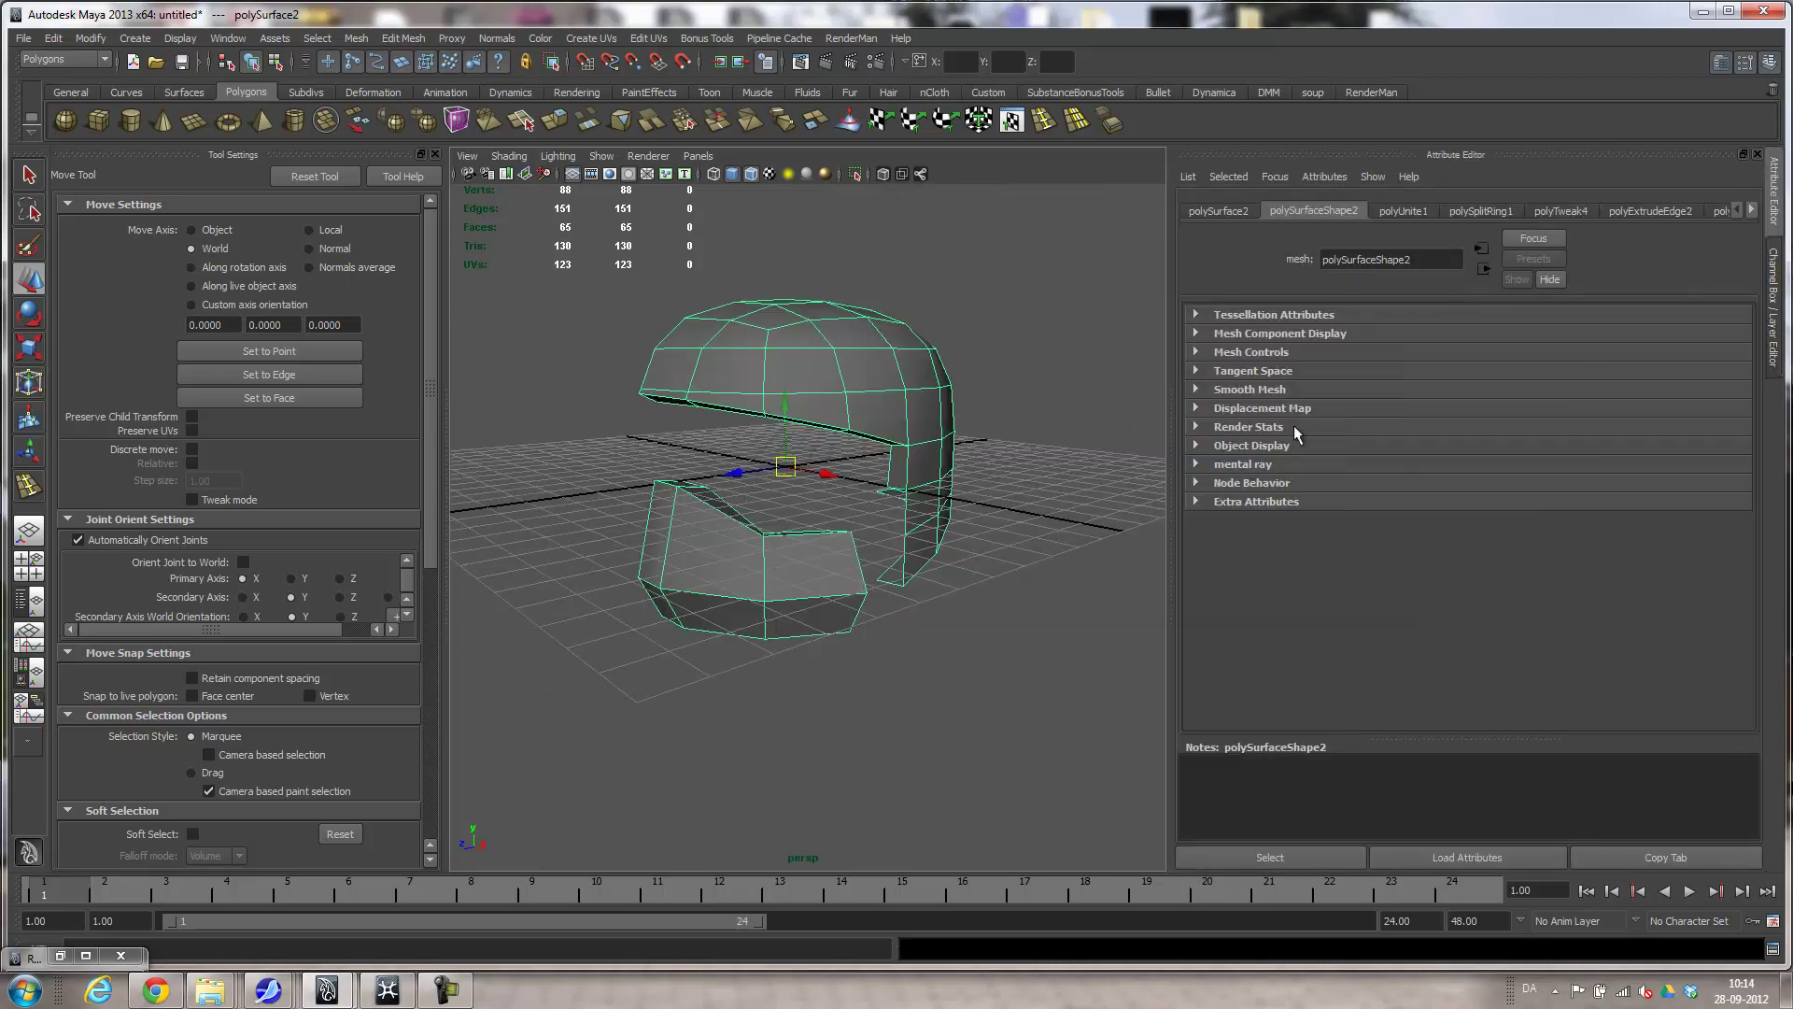
pyautogui.click(1236, 429)
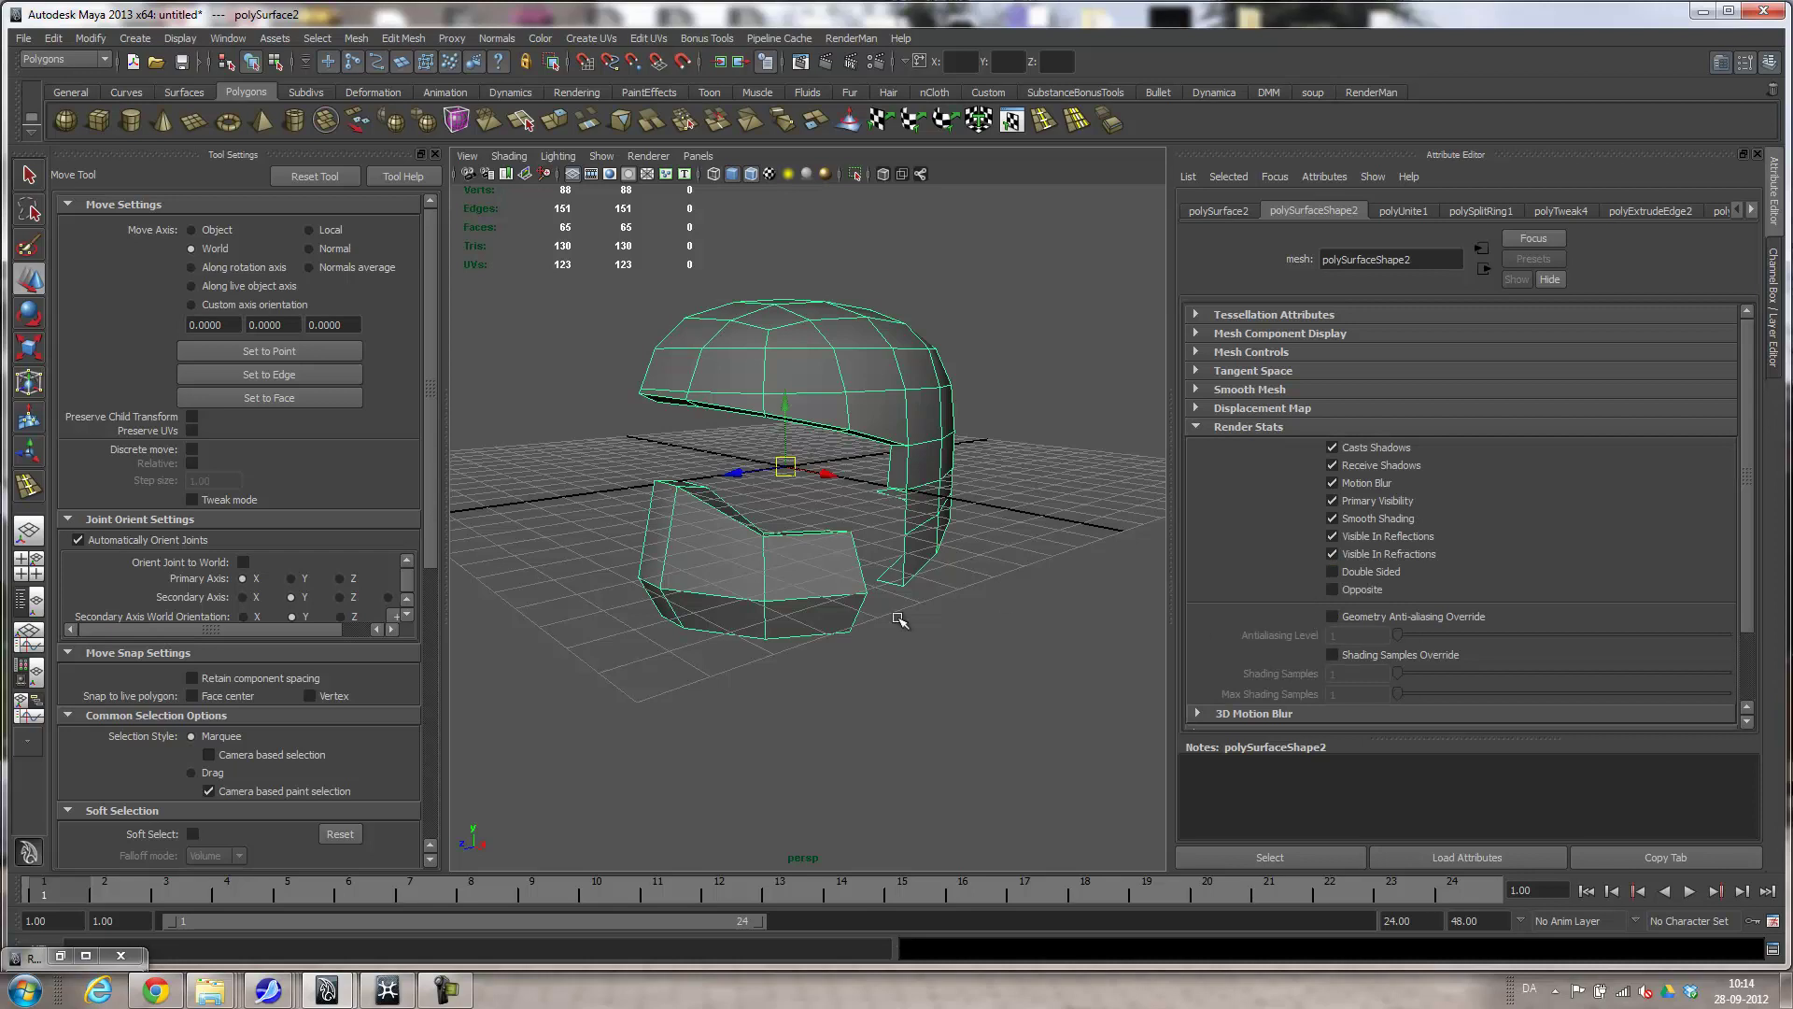
pyautogui.keyDown('alt'); pyautogui.moveTo(824, 611); pyautogui.dragTo(890, 561); pyautogui.keyUp('alt')
pyautogui.keyDown('alt'); pyautogui.moveTo(1175, 524); pyautogui.dragTo(918, 560); pyautogui.keyUp('alt')
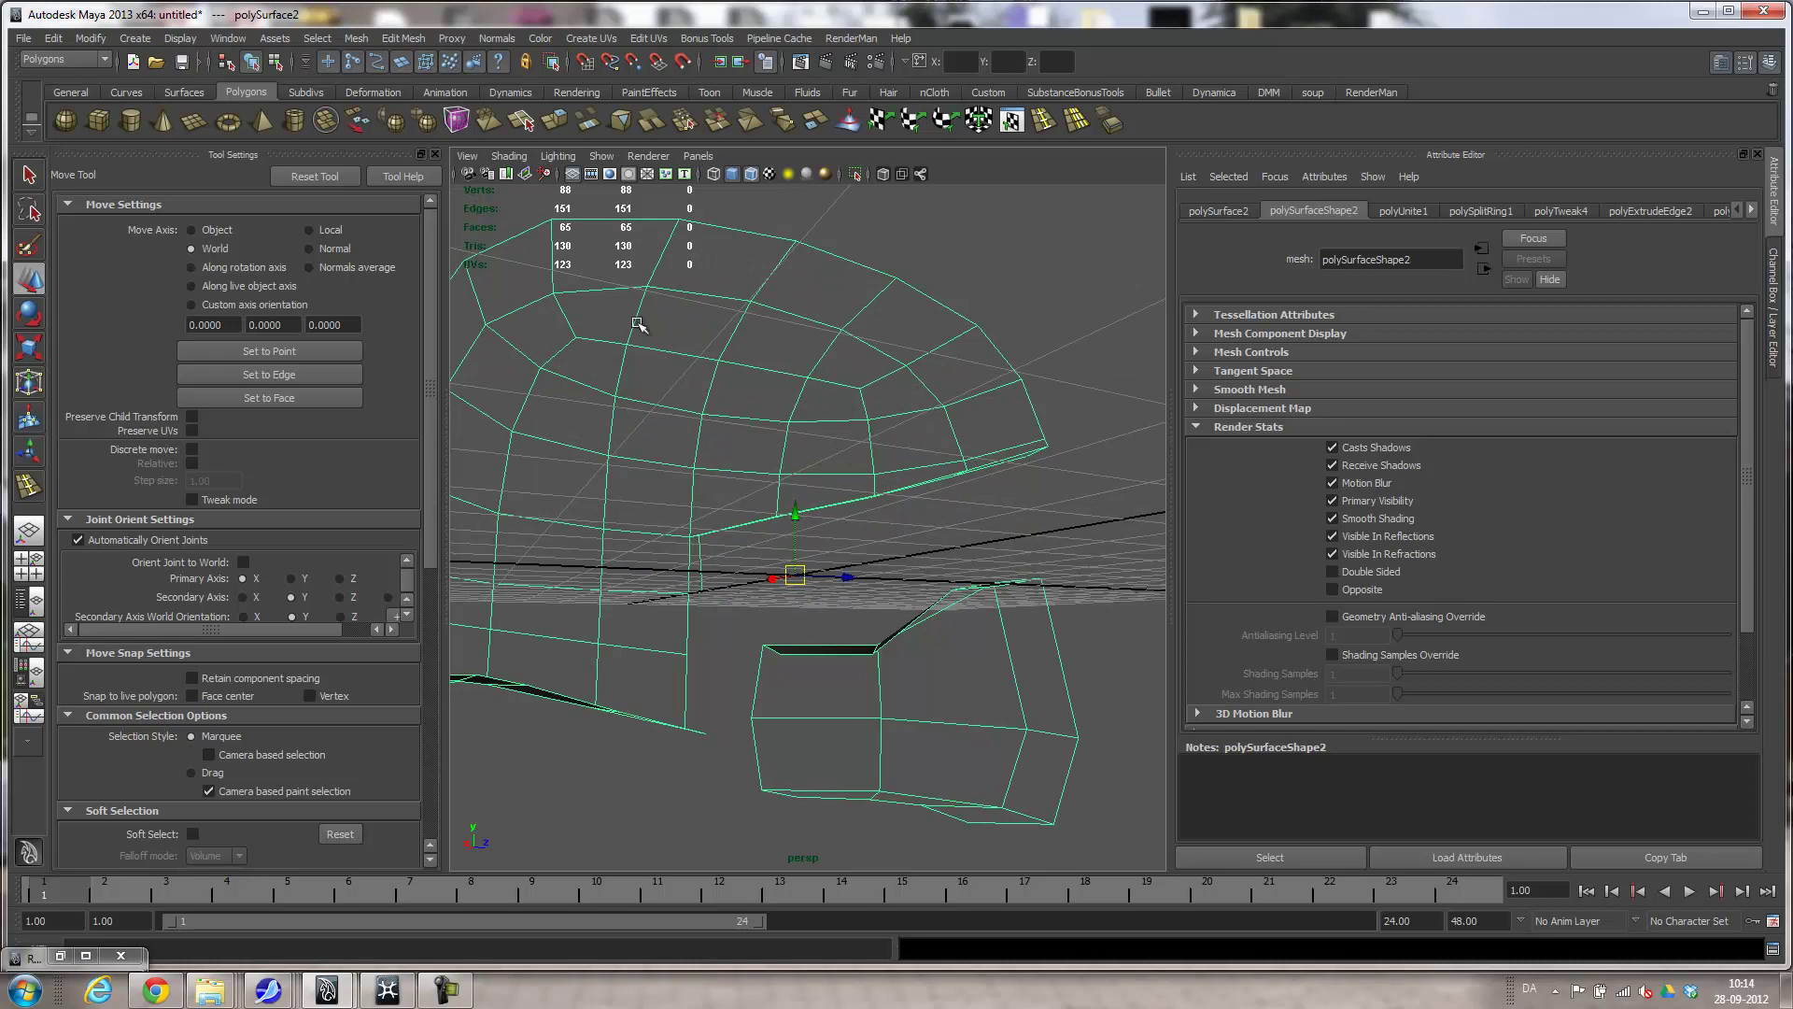
pyautogui.keyDown('alt'); pyautogui.moveTo(927, 604); pyautogui.dragTo(944, 655); pyautogui.keyUp('alt')
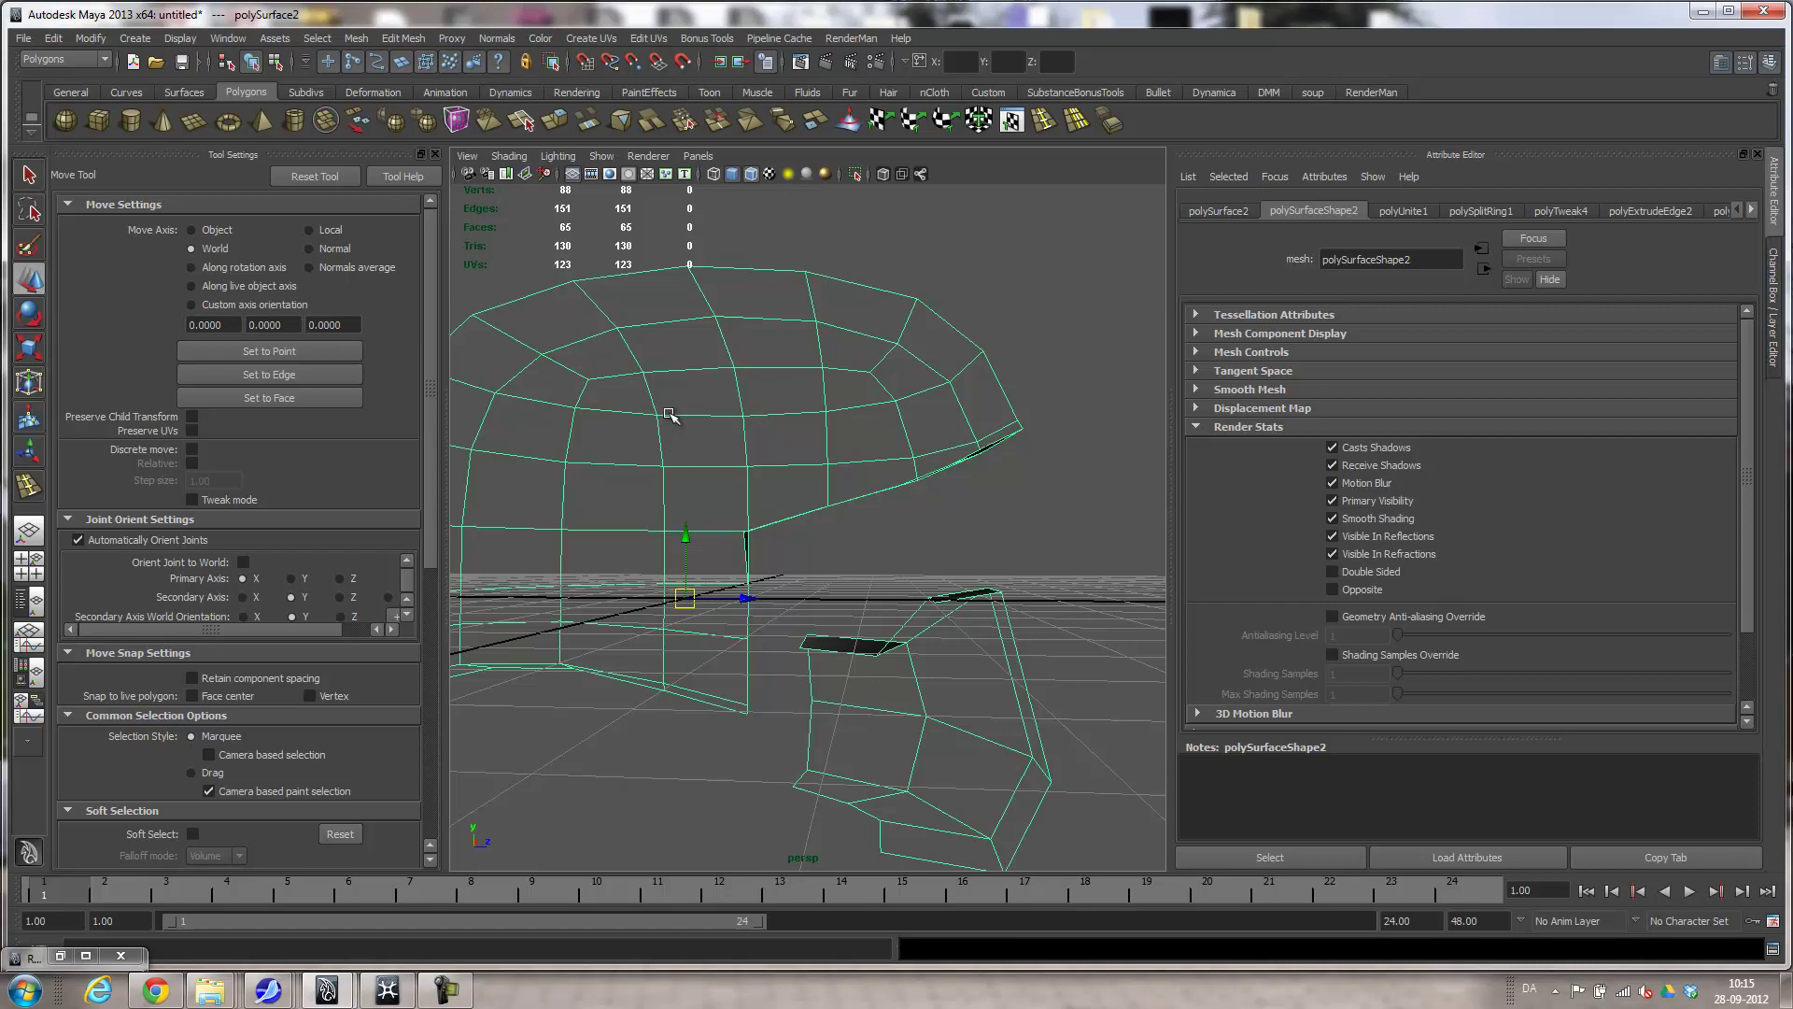
pyautogui.keyDown('alt'); pyautogui.moveTo(841, 564); pyautogui.dragTo(421, 608); pyautogui.keyUp('alt')
pyautogui.keyDown('alt'); pyautogui.moveTo(790, 665); pyautogui.dragTo(1000, 620); pyautogui.keyUp('alt')
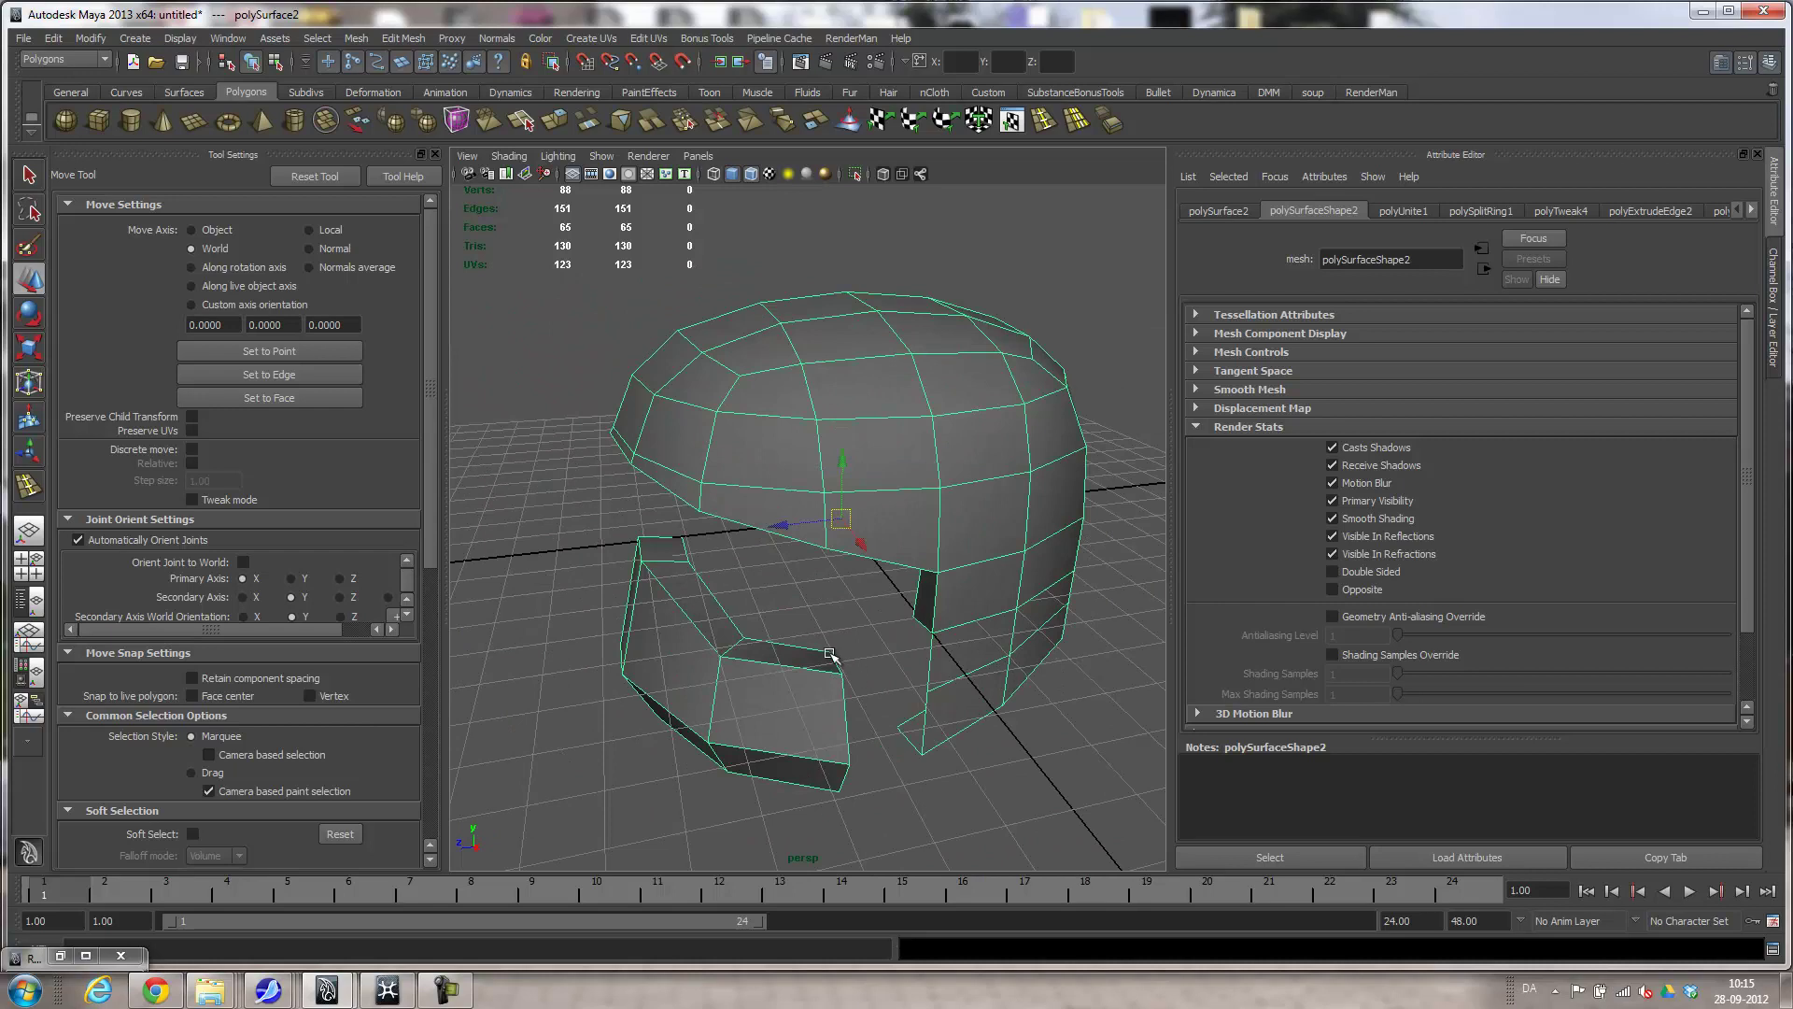
pyautogui.moveTo(860, 761)
pyautogui.keyDown('alt'); pyautogui.mouseDown()
pyautogui.moveTo(845, 627)
pyautogui.moveTo(832, 767)
pyautogui.mouseUp(); pyautogui.keyUp('alt')
# Select the open border edges at the chin guard's rear end and the facing border edges of the helmet shell.
pyautogui.moveTo(810, 727); pyautogui.dragTo(801, 637, button='right')
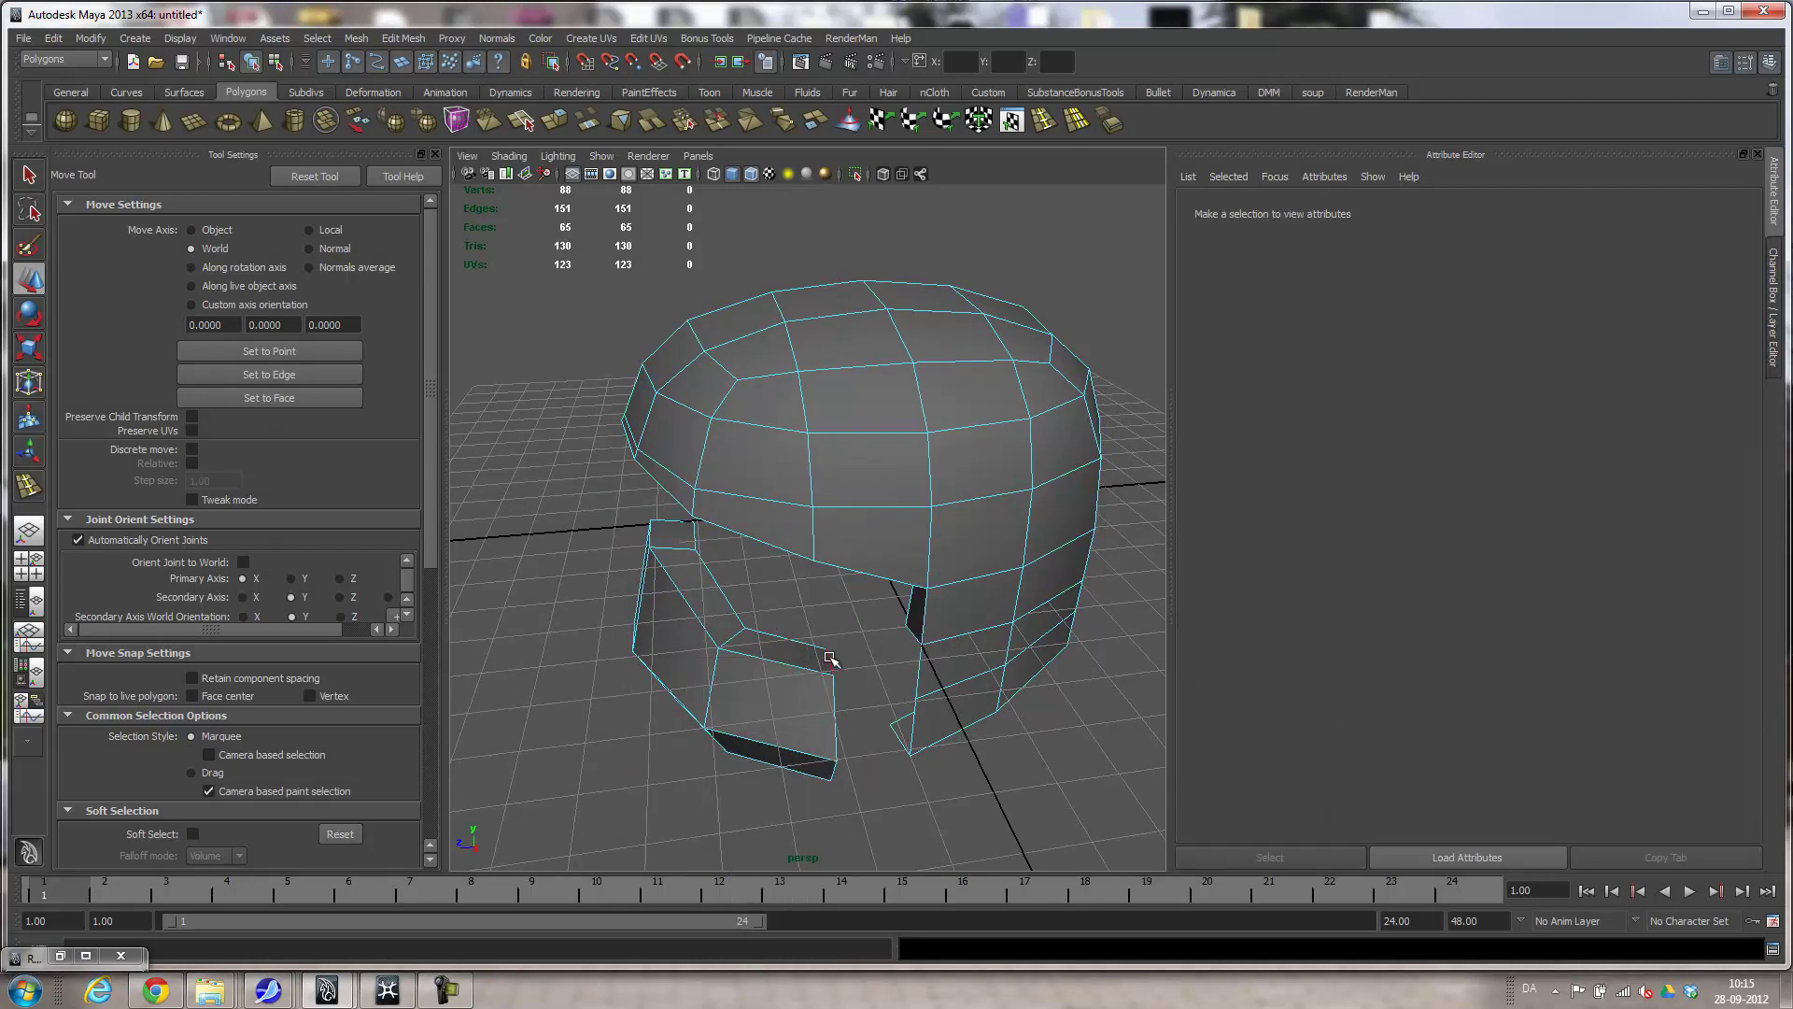
pyautogui.click(828, 660)
pyautogui.keyDown('alt'); pyautogui.moveTo(902, 753); pyautogui.dragTo(996, 698); pyautogui.keyUp('alt')
pyautogui.doubleClick(818, 641)
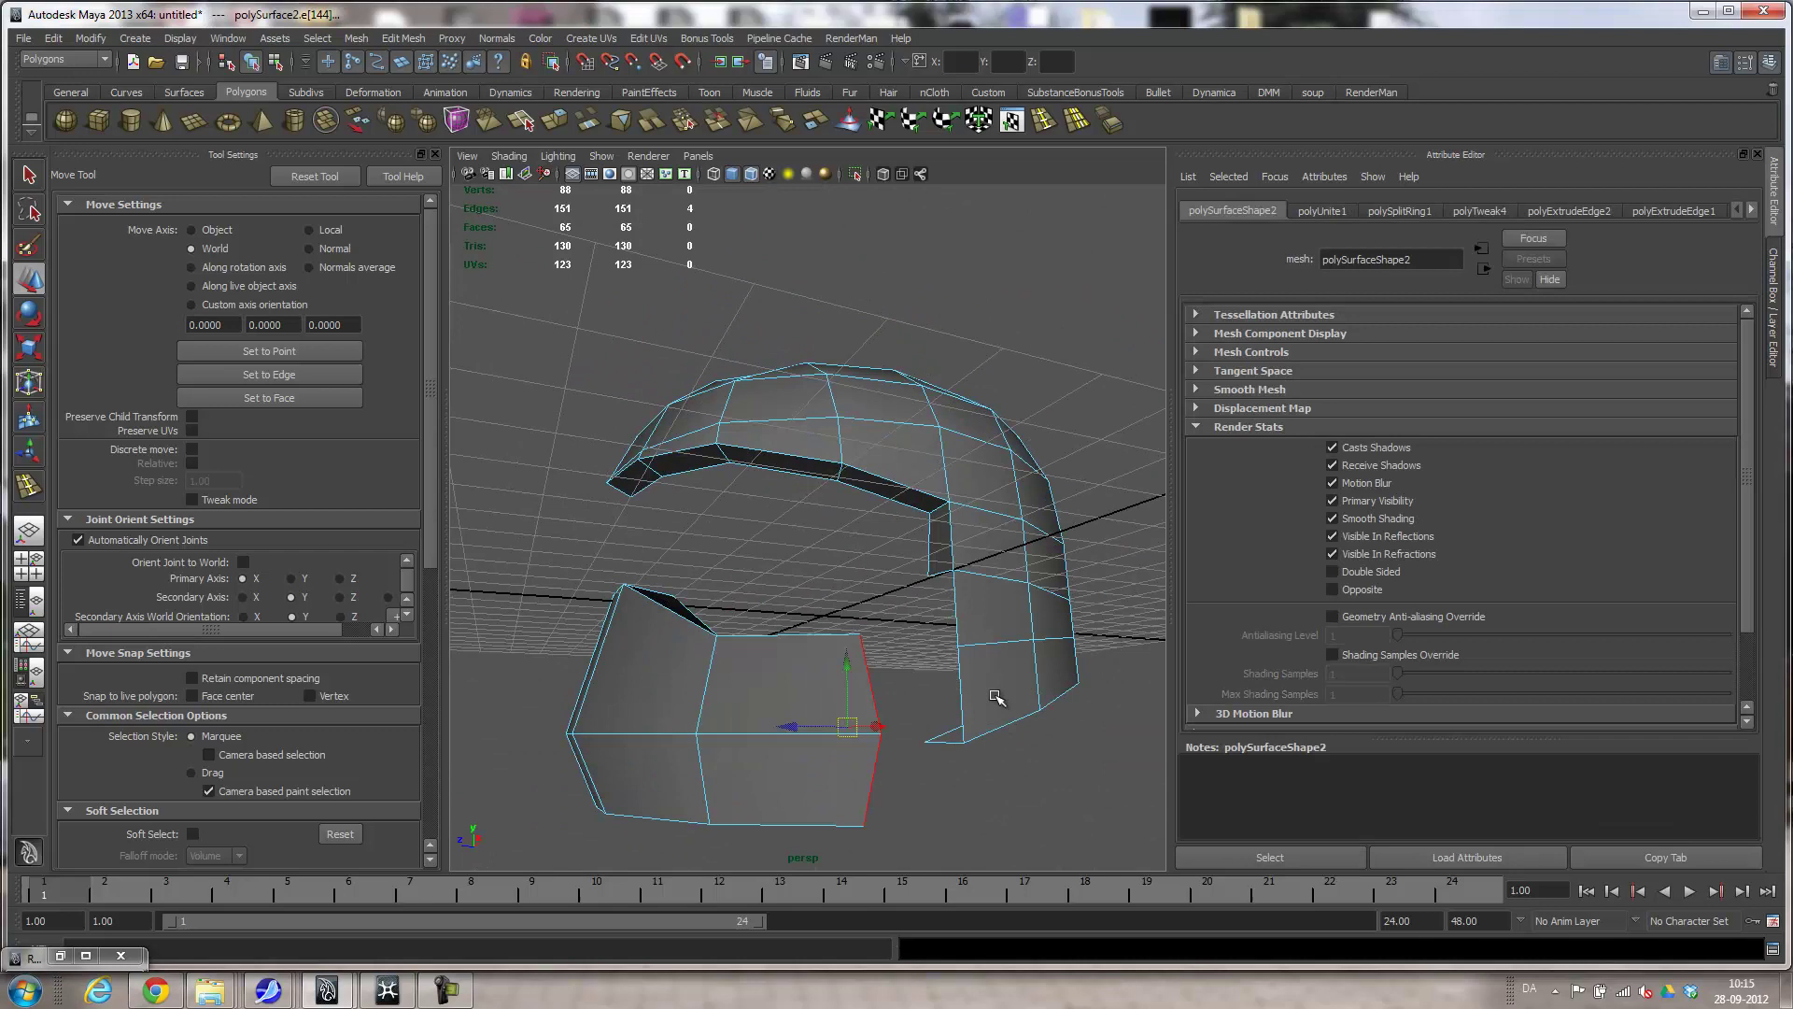
pyautogui.keyDown('shift'); pyautogui.click(938, 572); pyautogui.keyUp('shift')
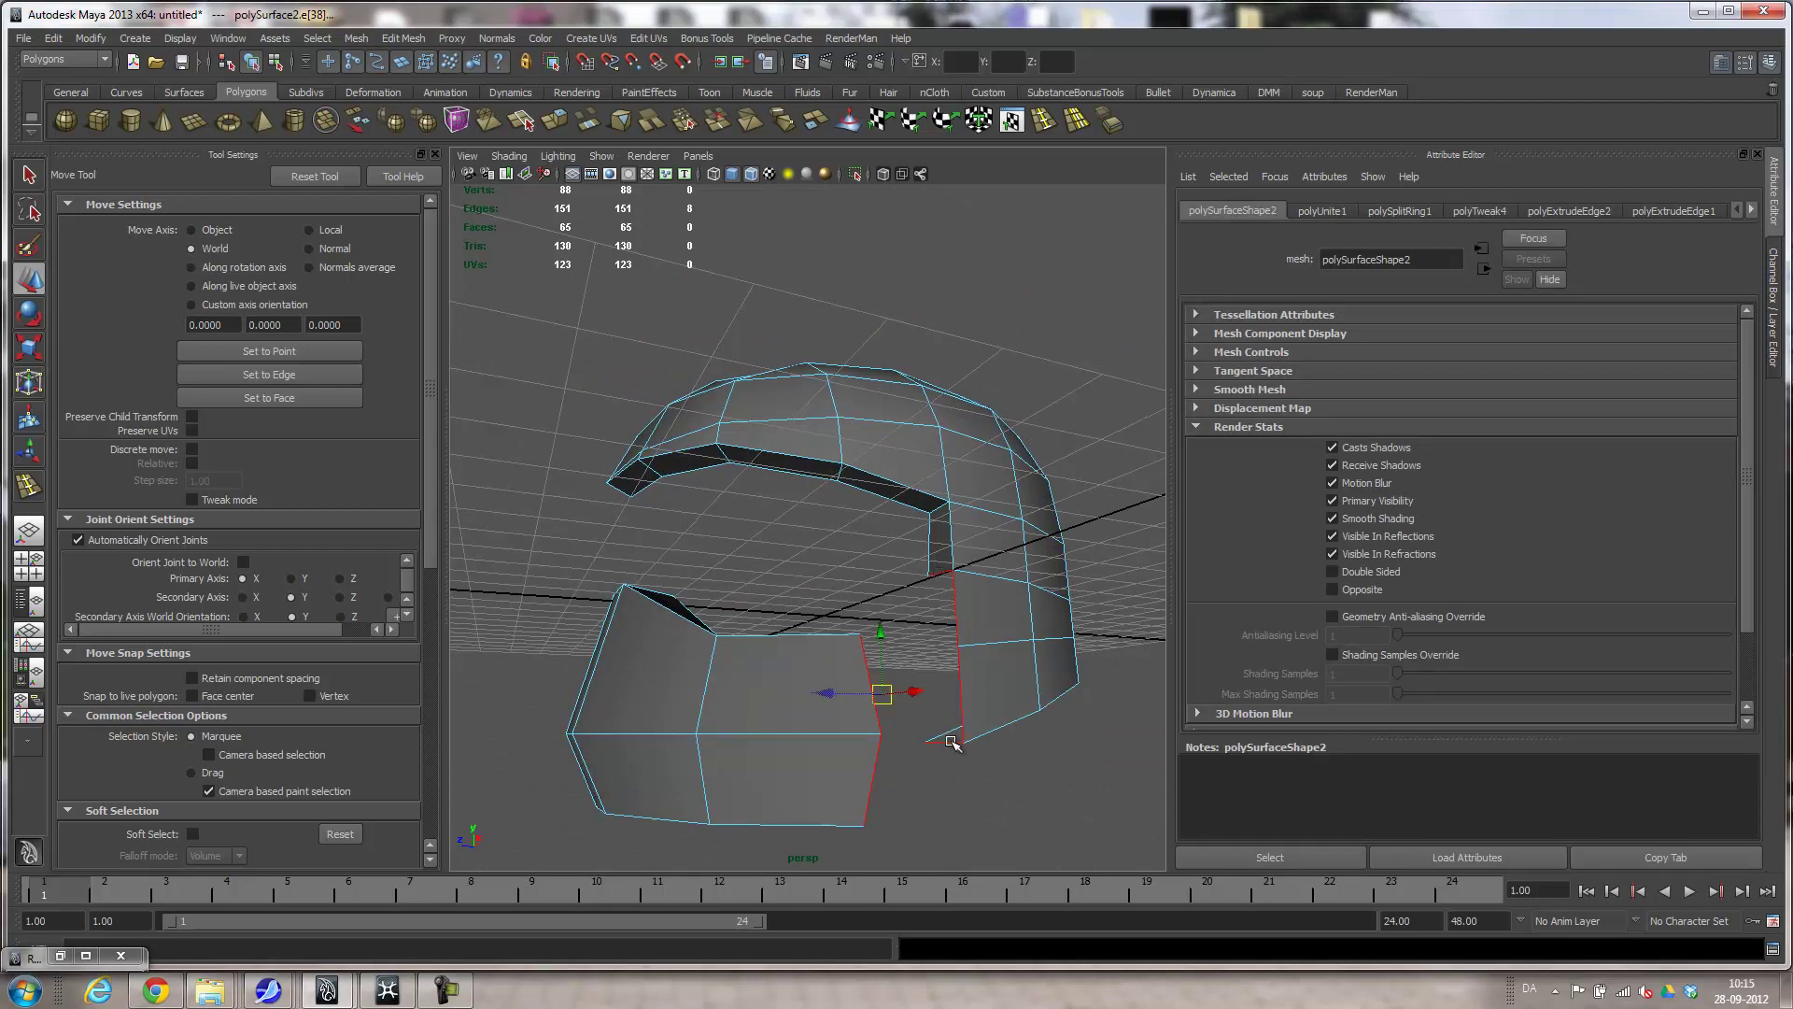
pyautogui.keyDown('alt'); pyautogui.moveTo(1013, 748); pyautogui.dragTo(905, 760); pyautogui.keyUp('alt')
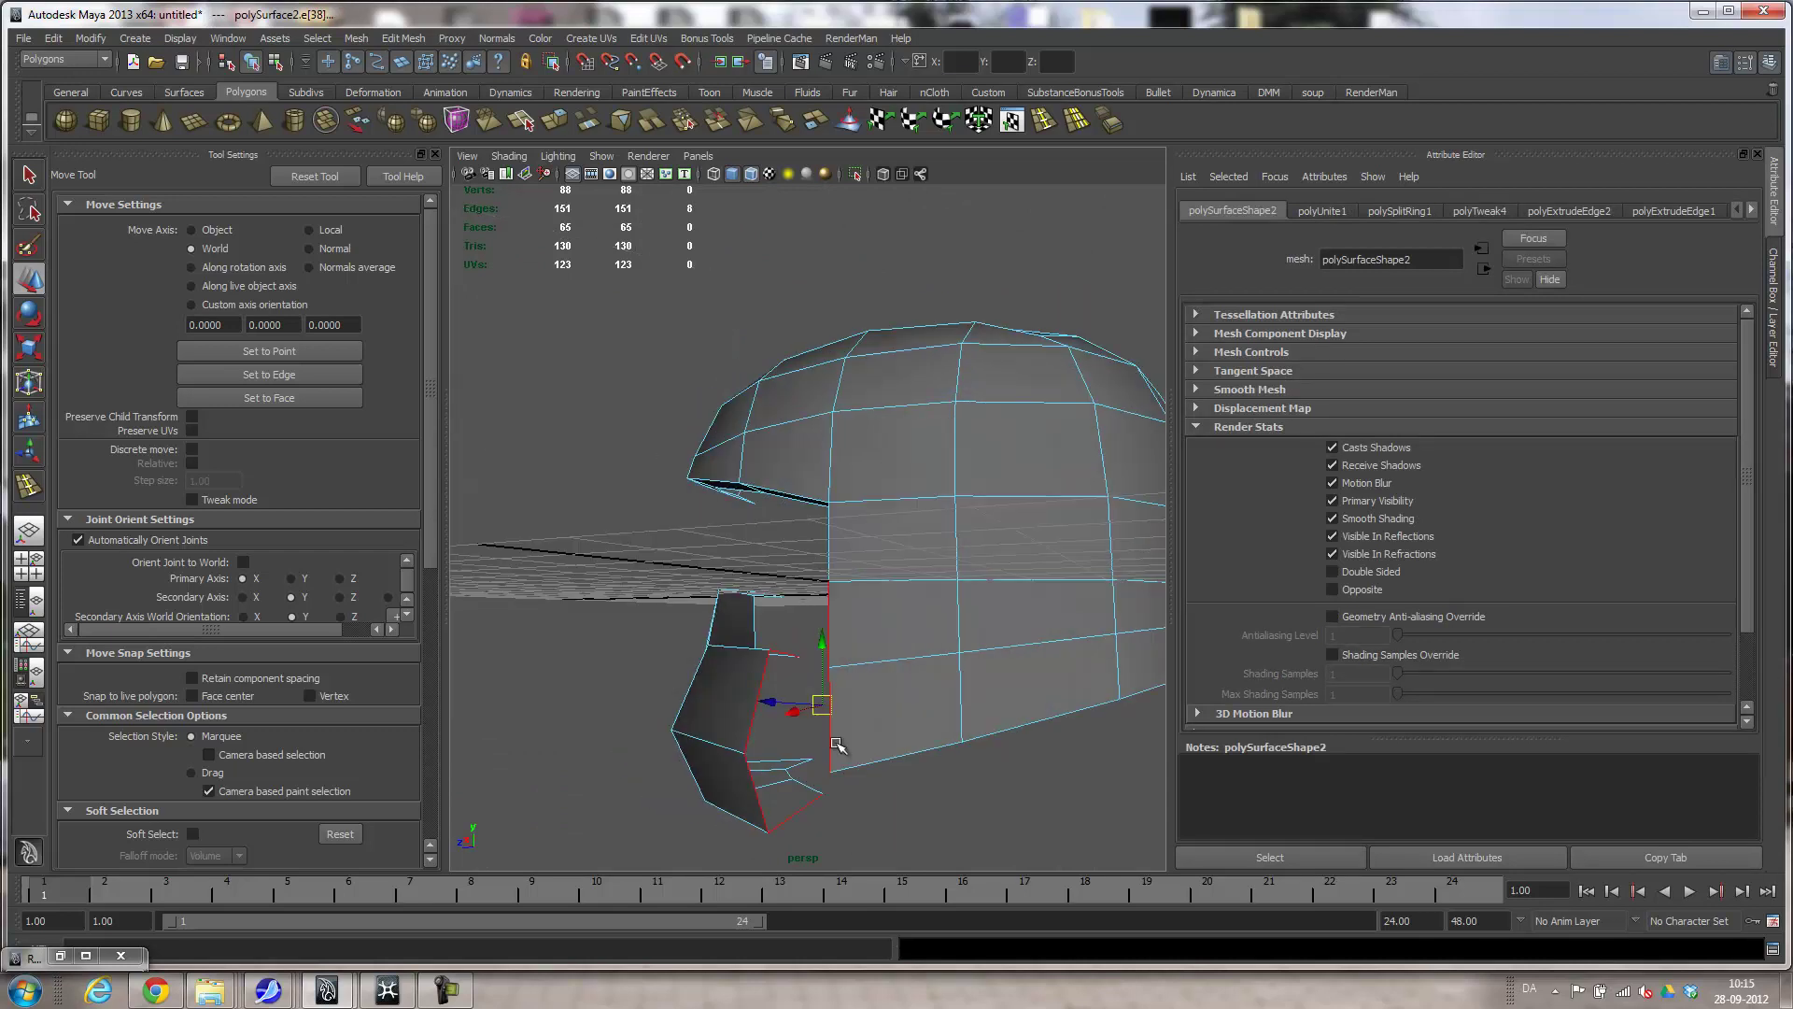
pyautogui.keyDown('alt'); pyautogui.moveTo(800, 833); pyautogui.dragTo(1034, 789); pyautogui.keyUp('alt')
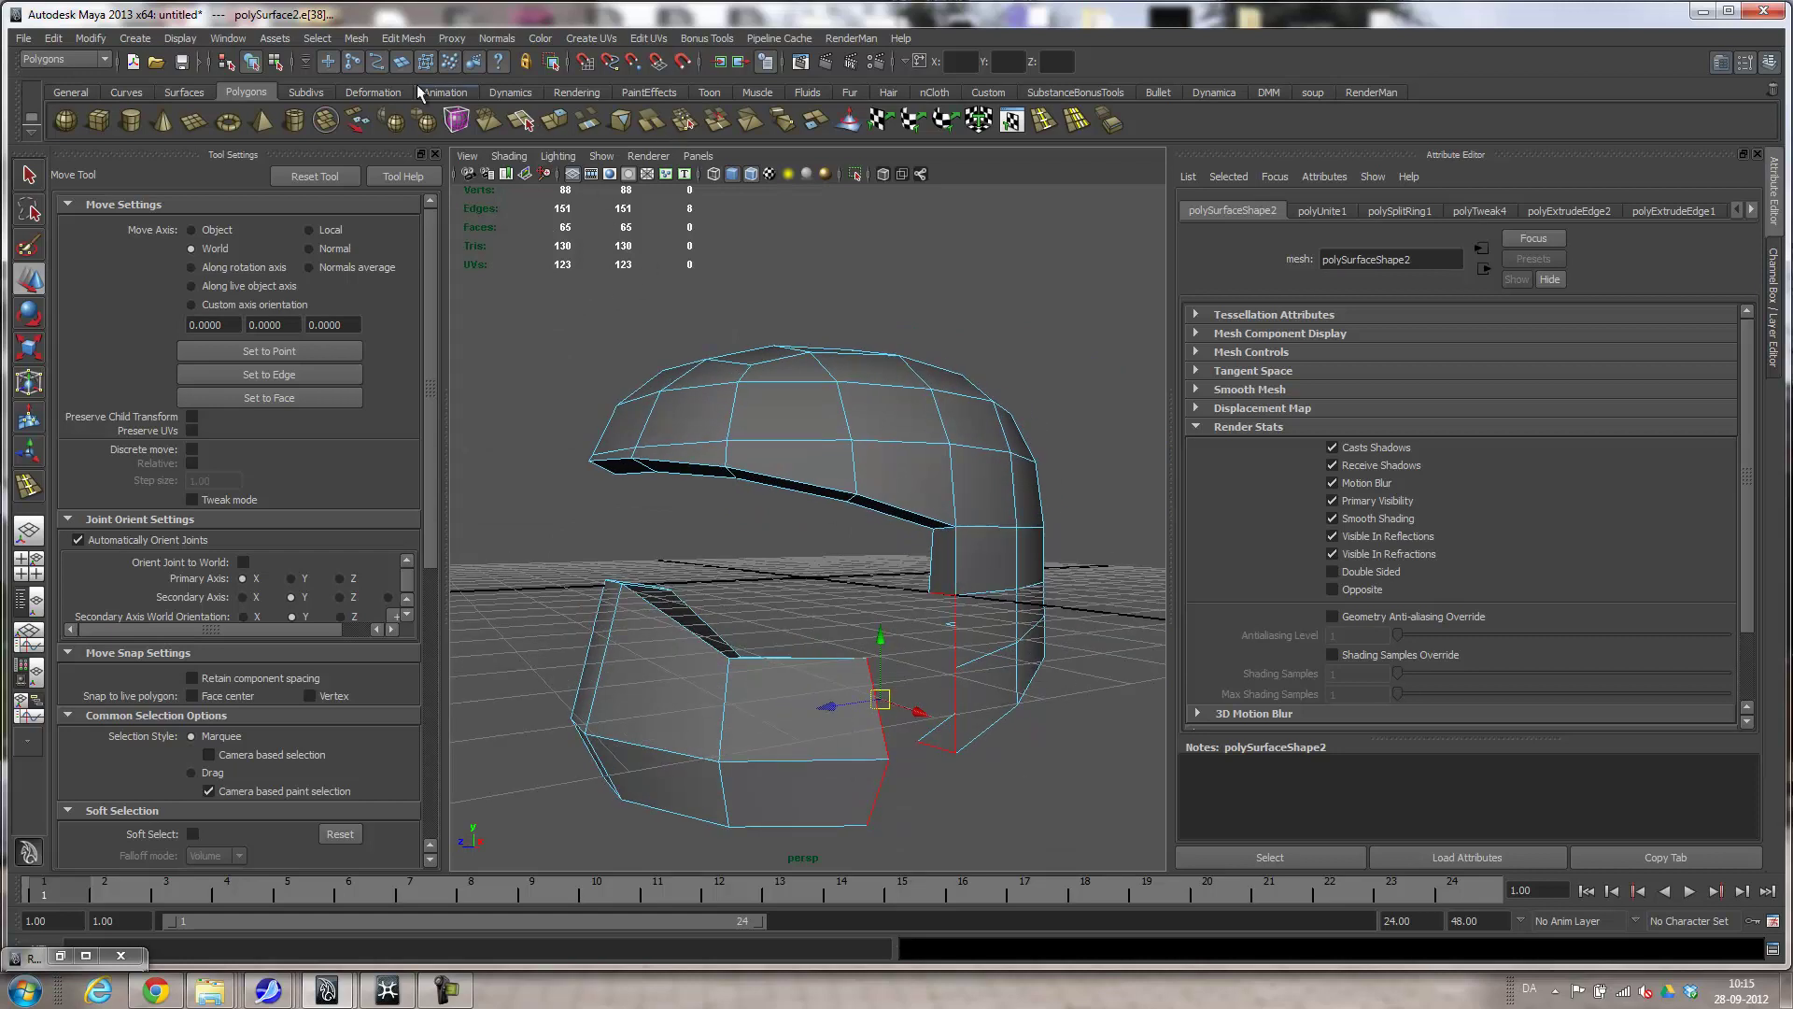
# Bridge the selected chin guard and shell border edges, leaving the connecting faces without subdivisions.
pyautogui.click(404, 38)
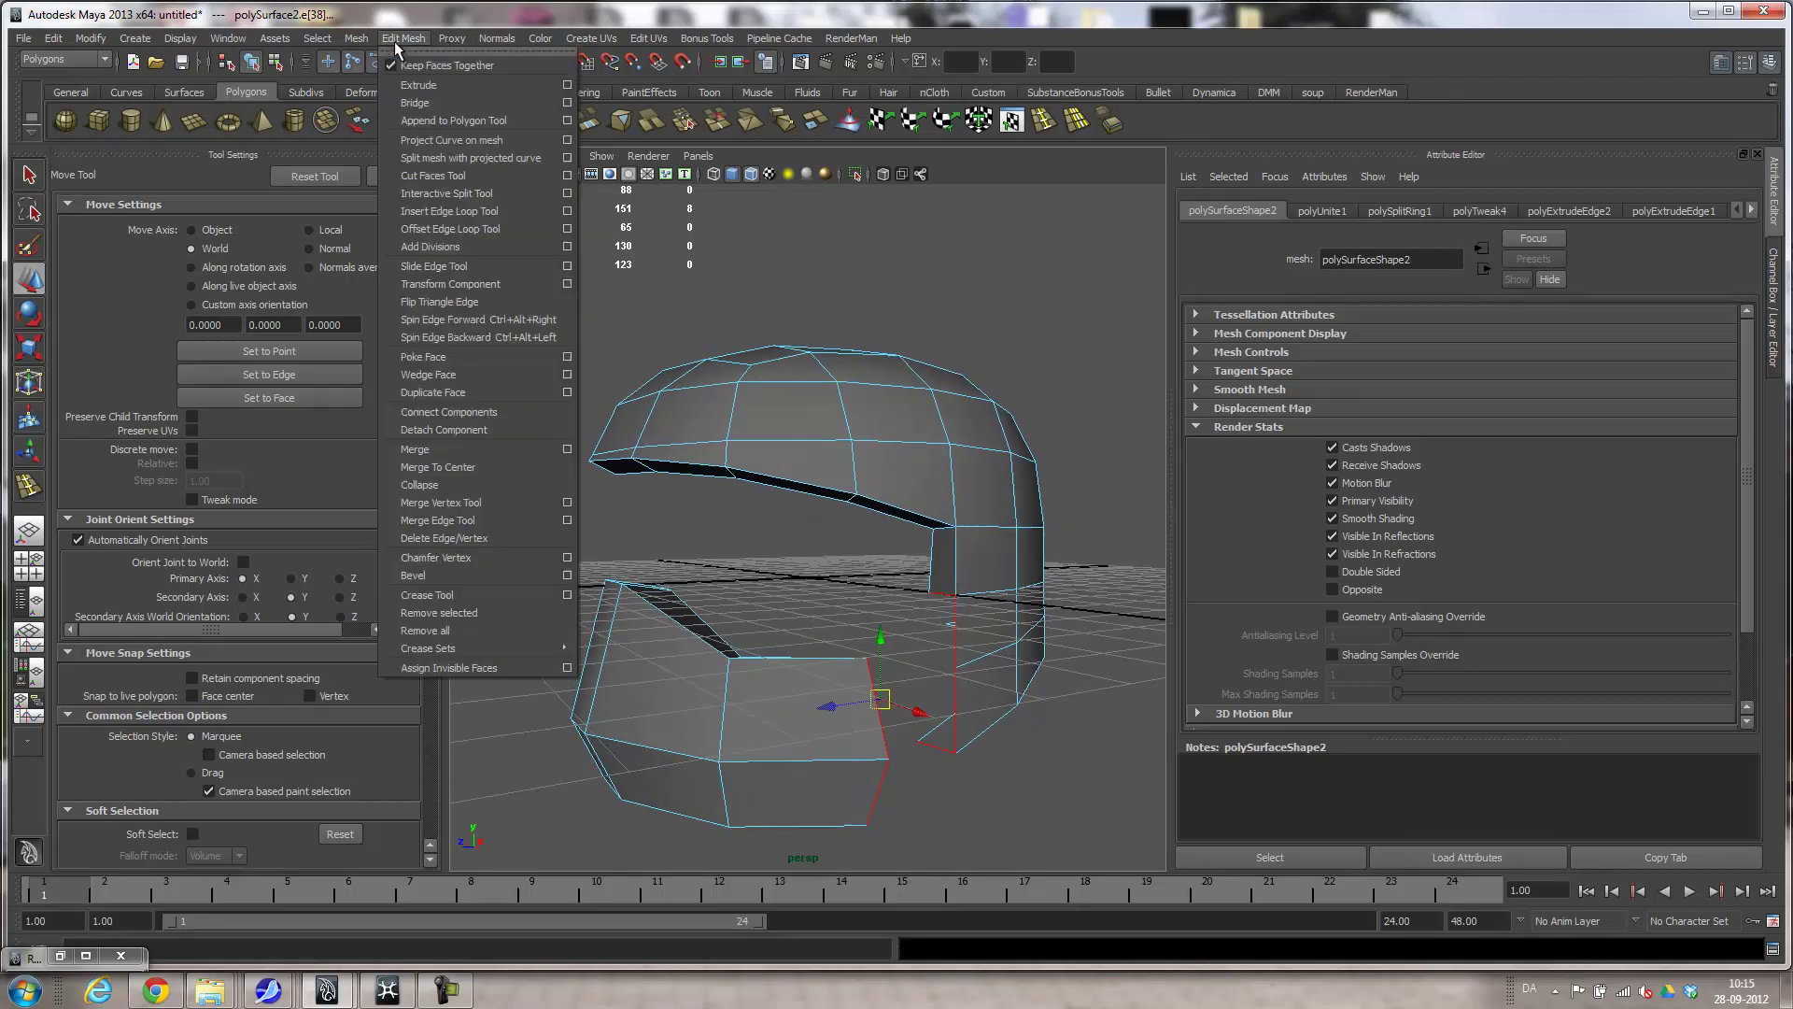
pyautogui.click(420, 91)
pyautogui.keyDown('alt'); pyautogui.moveTo(833, 345); pyautogui.dragTo(961, 434); pyautogui.keyUp('alt')
pyautogui.keyDown('alt'); pyautogui.moveTo(961, 433); pyautogui.dragTo(1140, 505, button='right'); pyautogui.keyUp('alt')
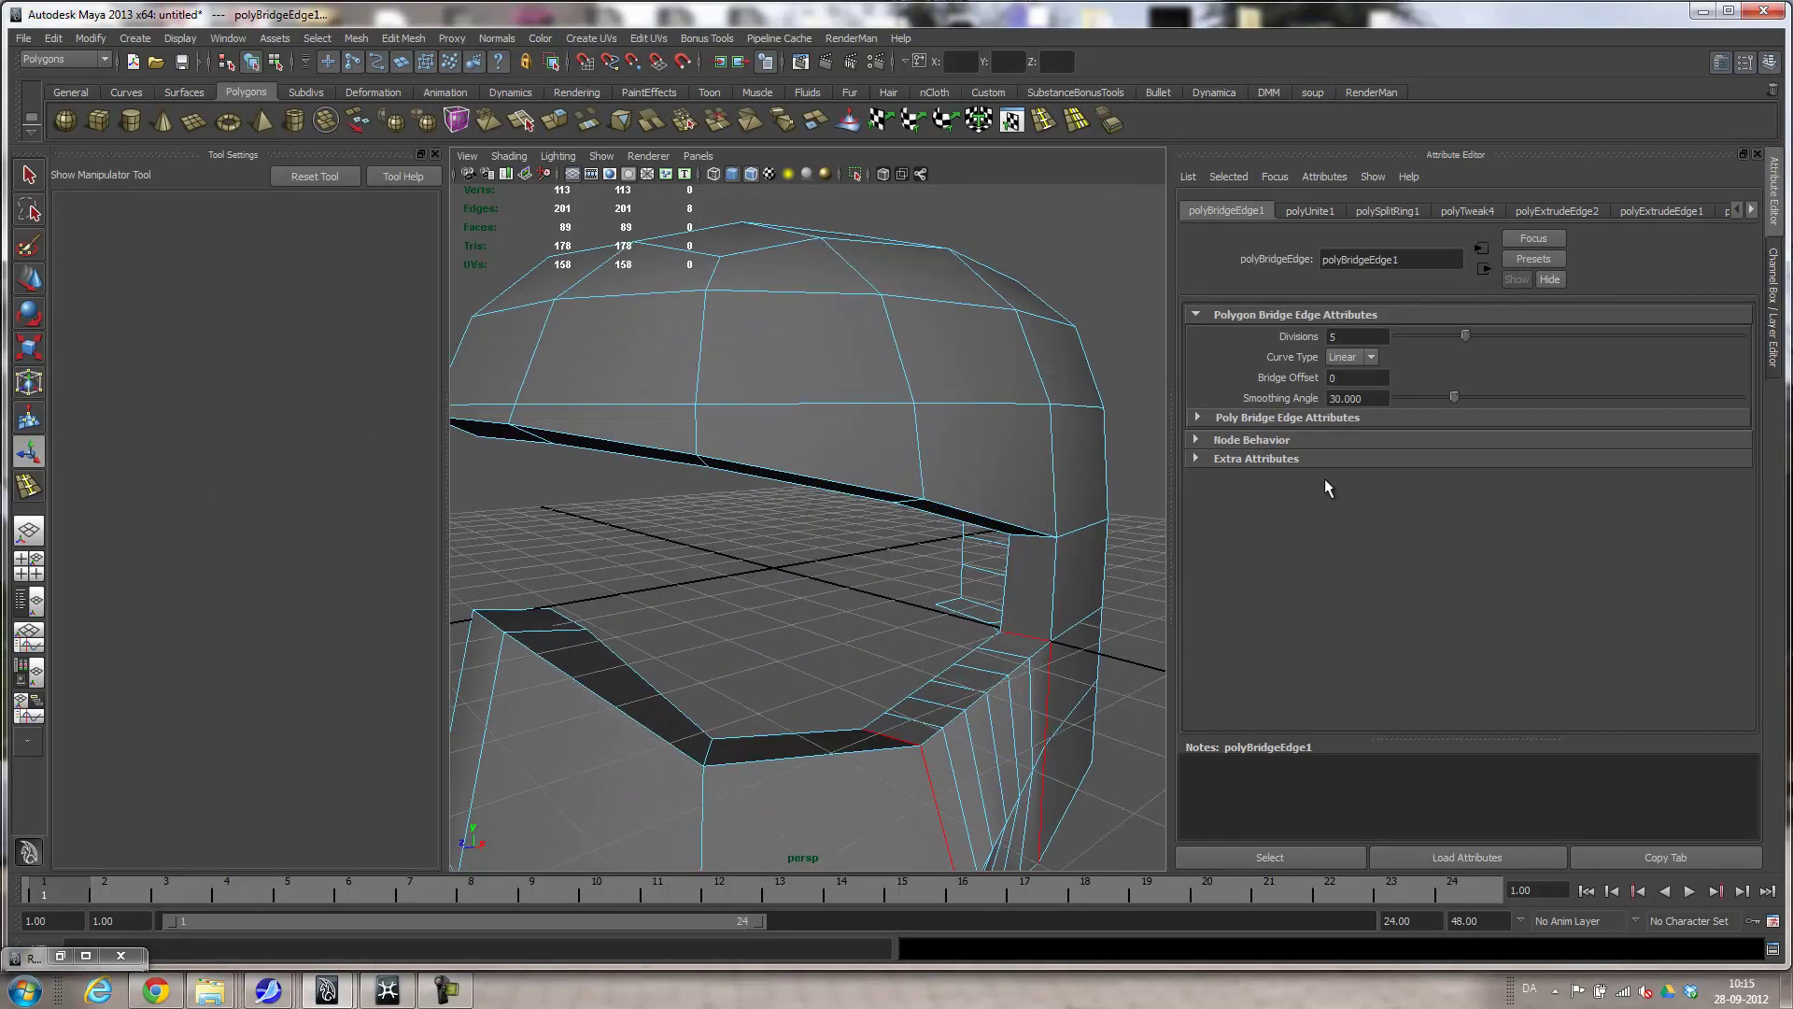
pyautogui.moveTo(1464, 339); pyautogui.dragTo(1395, 340)
# Move the seam edges between the chin guard and the bridged section back toward the helmet shell.
pyautogui.keyDown('alt'); pyautogui.moveTo(929, 513); pyautogui.dragTo(887, 344); pyautogui.keyUp('alt')
pyautogui.moveTo(820, 583); pyautogui.dragTo(820, 541, button='right')
pyautogui.click(811, 548)
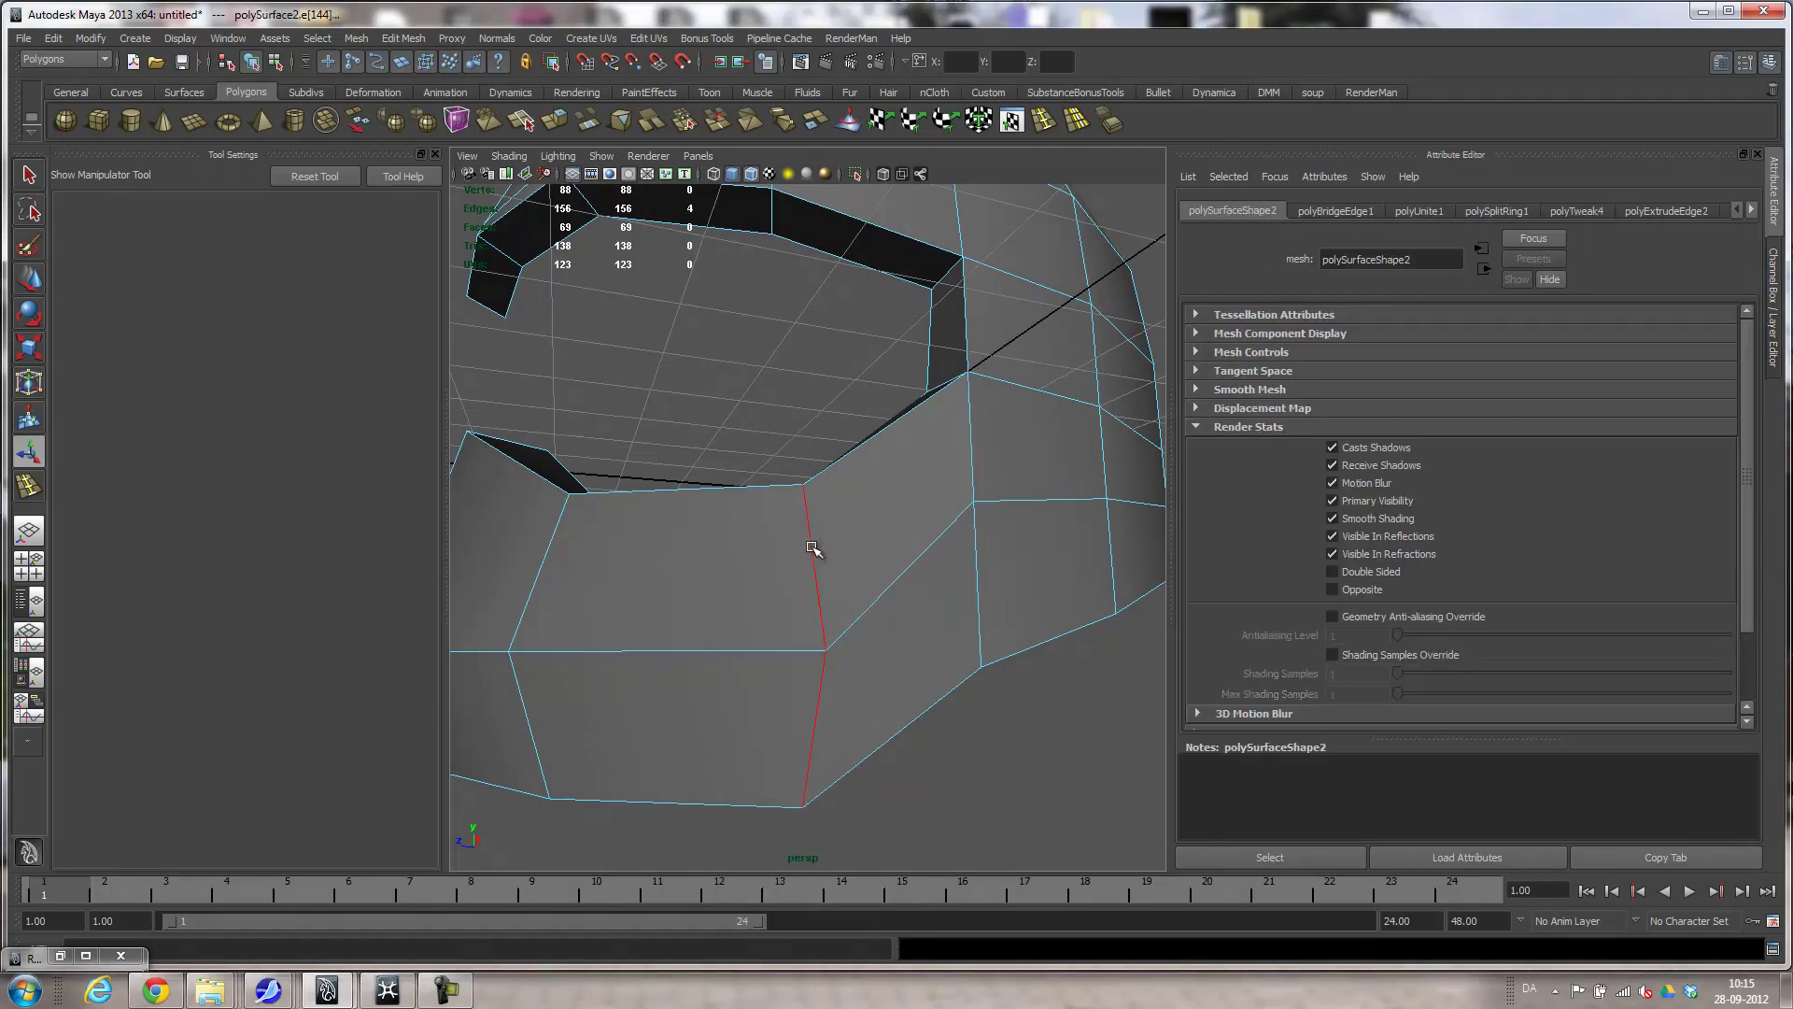
pyautogui.press('w')
pyautogui.moveTo(787, 585); pyautogui.dragTo(872, 579)
pyautogui.keyDown('alt'); pyautogui.moveTo(871, 579); pyautogui.dragTo(580, 613, button='right'); pyautogui.keyUp('alt')
pyautogui.keyDown('alt'); pyautogui.moveTo(581, 612); pyautogui.dragTo(715, 642); pyautogui.keyUp('alt')
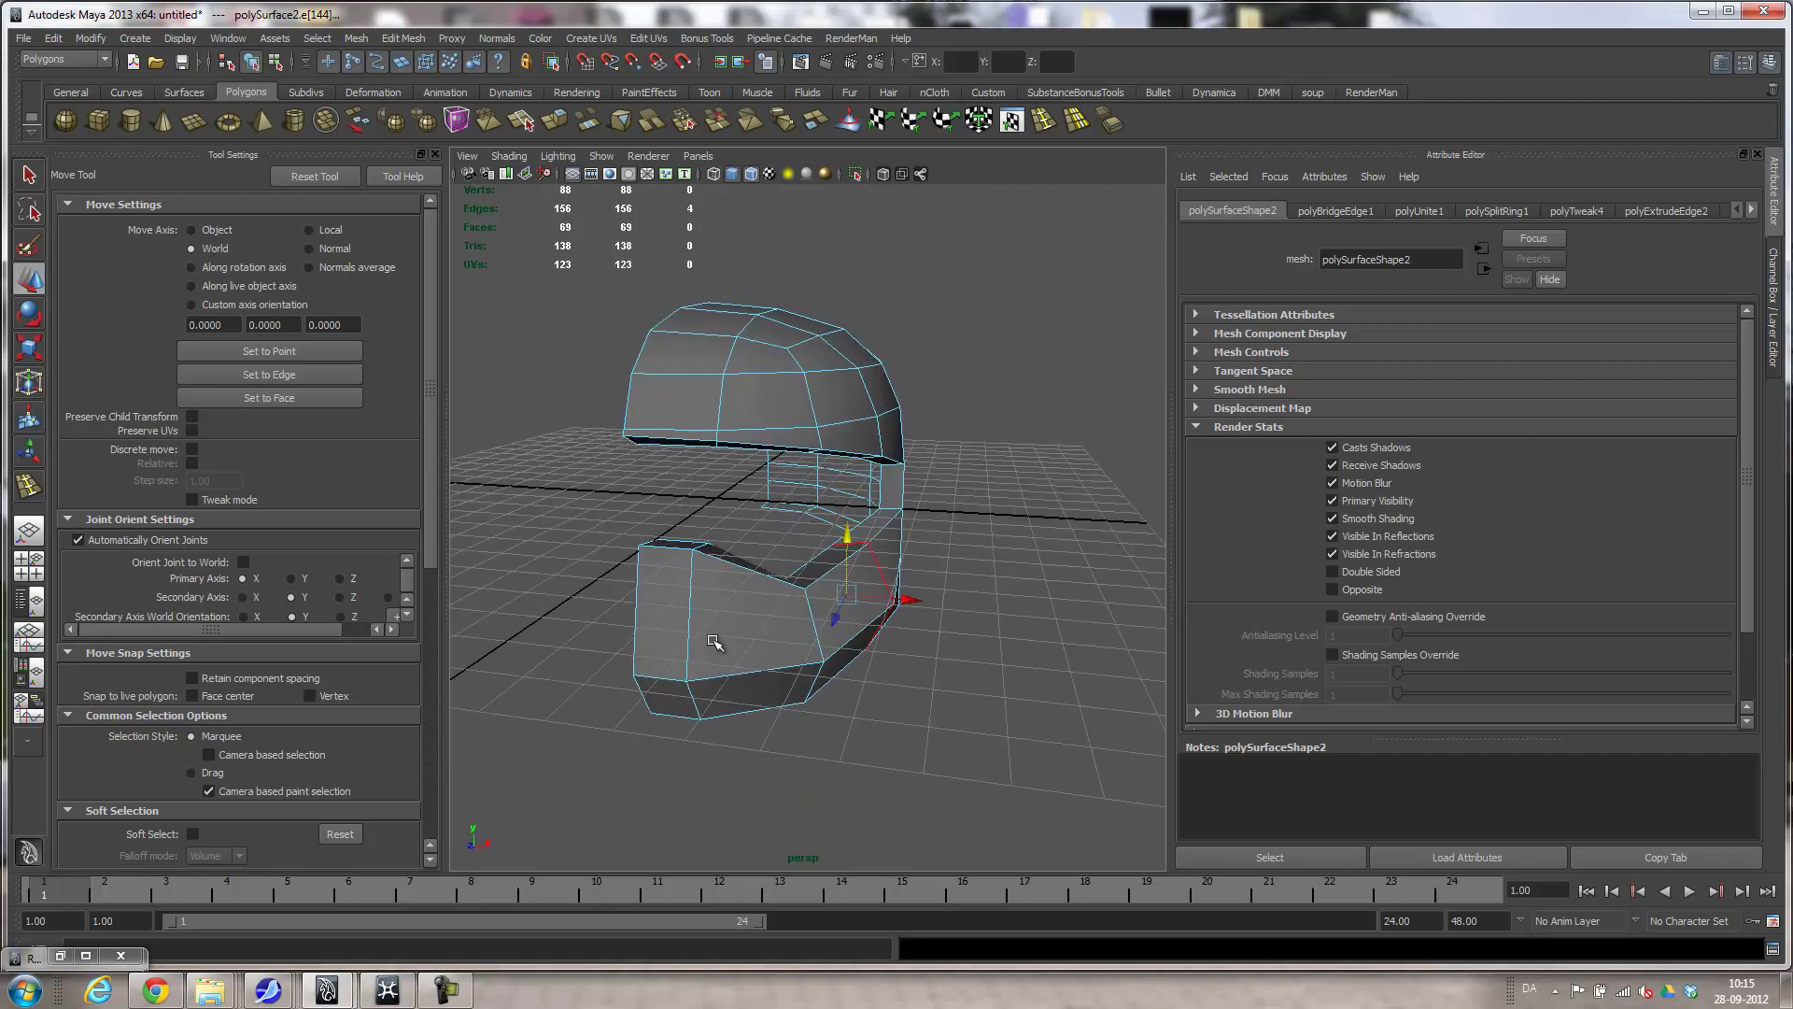
pyautogui.keyDown('alt'); pyautogui.moveTo(807, 510); pyautogui.dragTo(658, 515); pyautogui.keyUp('alt')
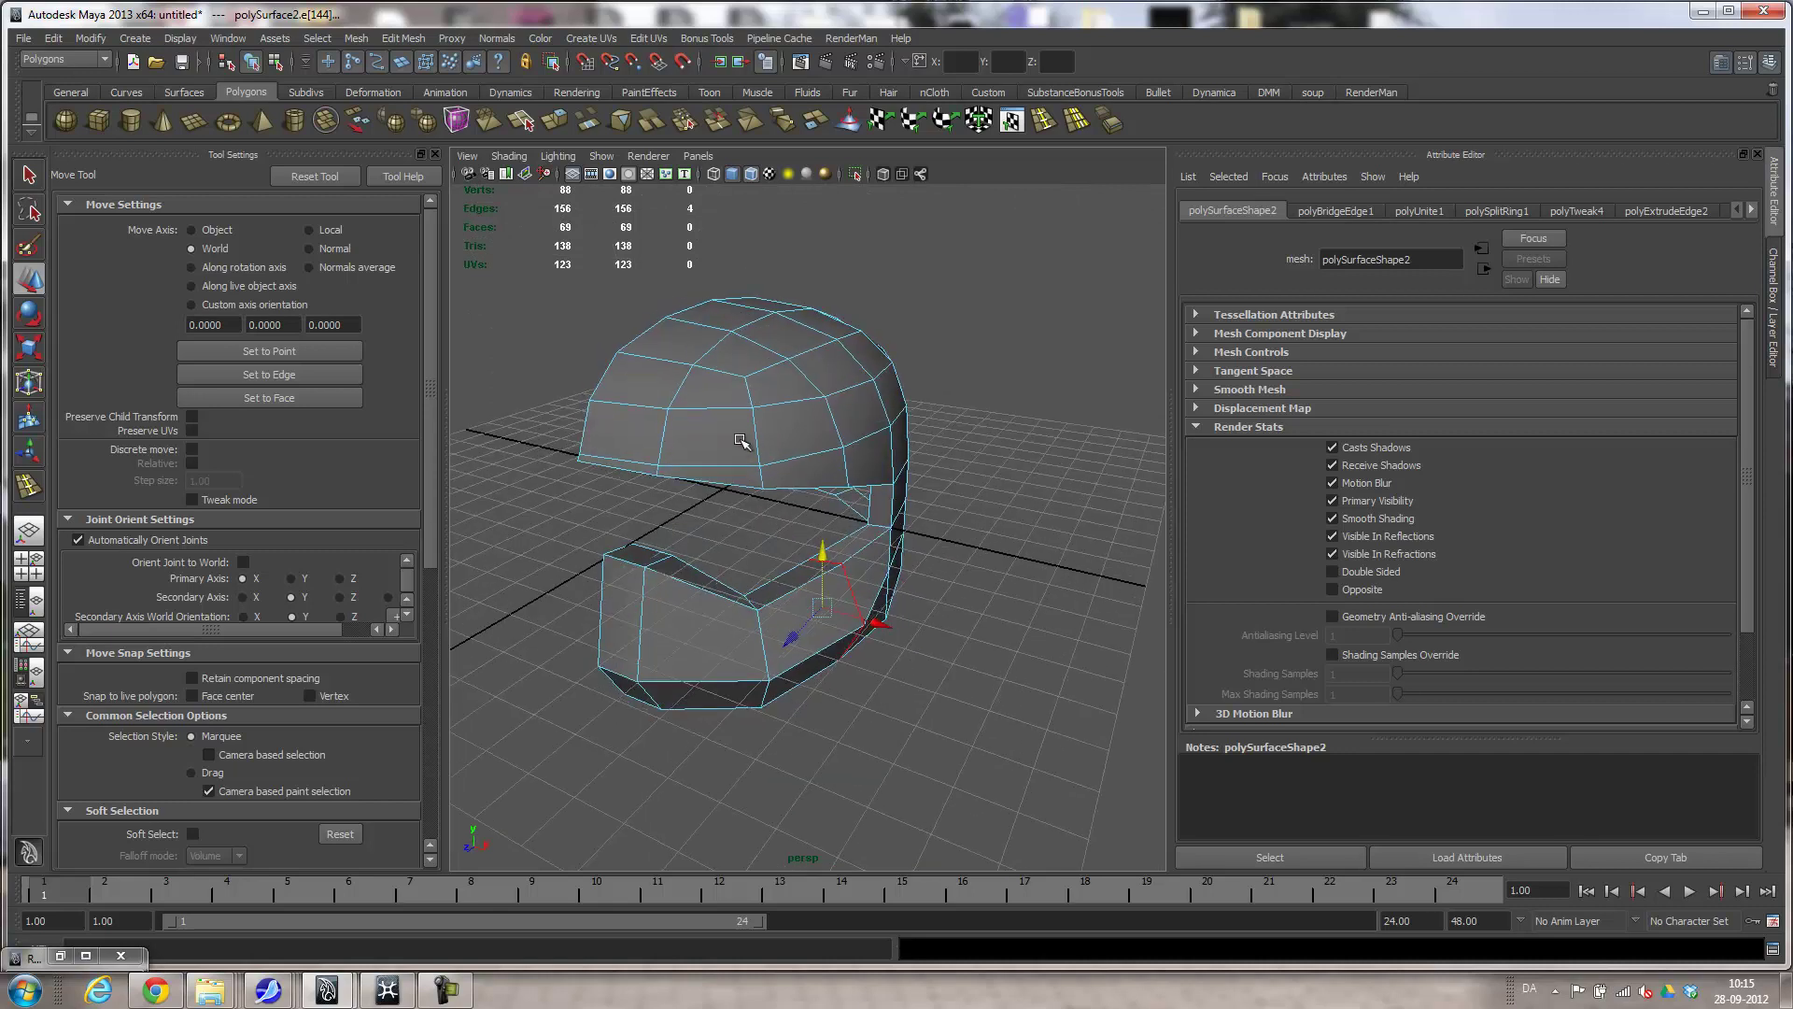
pyautogui.keyDown('alt'); pyautogui.moveTo(748, 433); pyautogui.dragTo(743, 530); pyautogui.keyUp('alt')
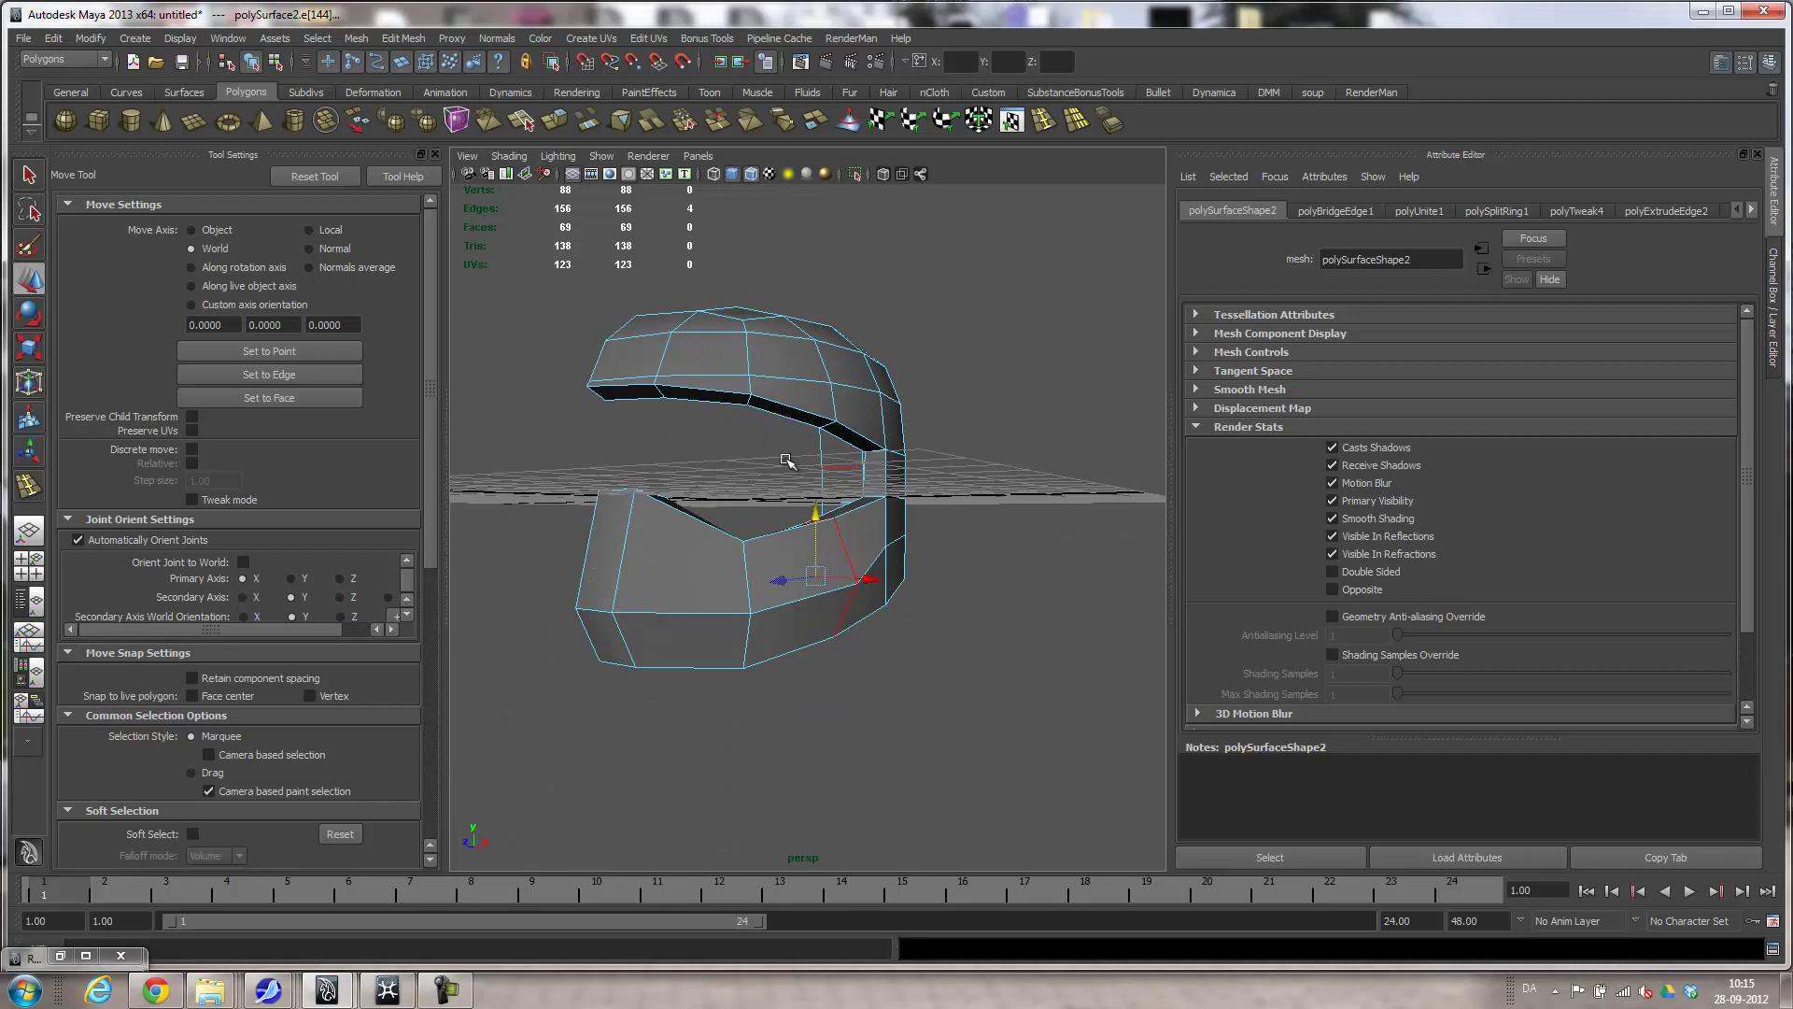
# Append a polygon between the front inner brow edge of the shell and the chin guard's front inner top edge.
pyautogui.click(1025, 336)
pyautogui.moveTo(848, 364); pyautogui.dragTo(904, 342, button='right')
pyautogui.click(797, 384)
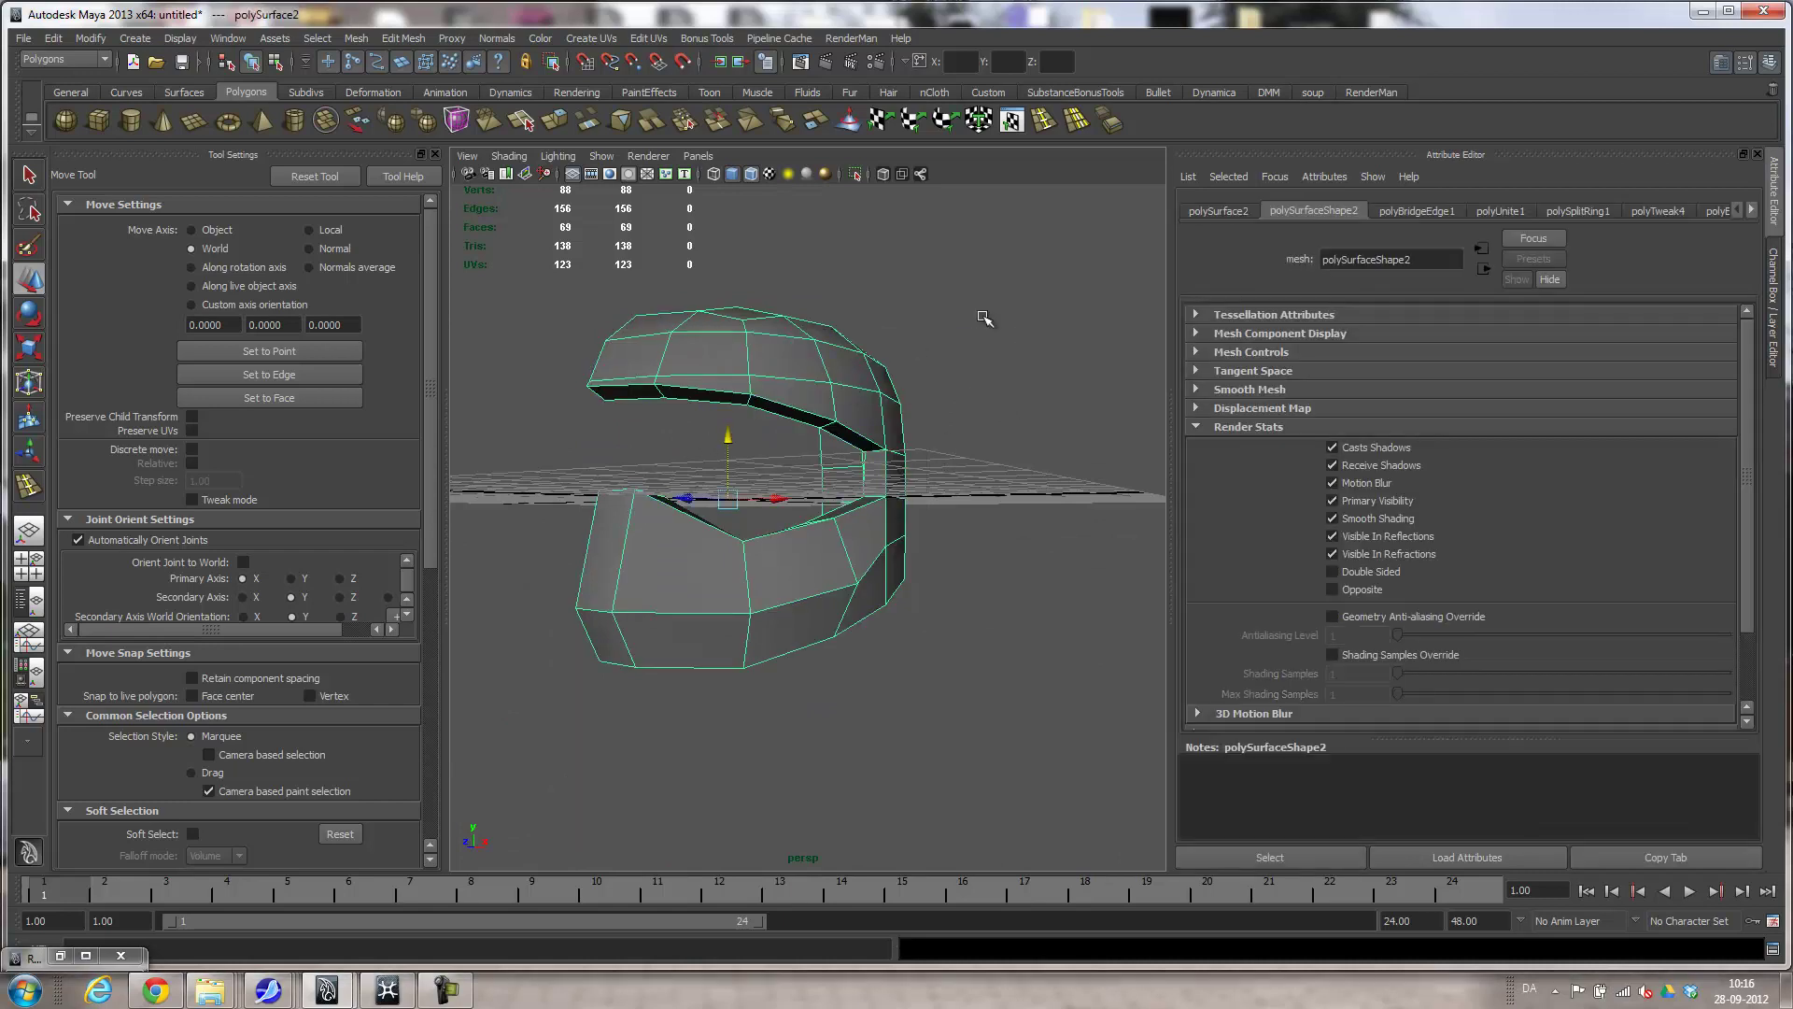
pyautogui.click(411, 41)
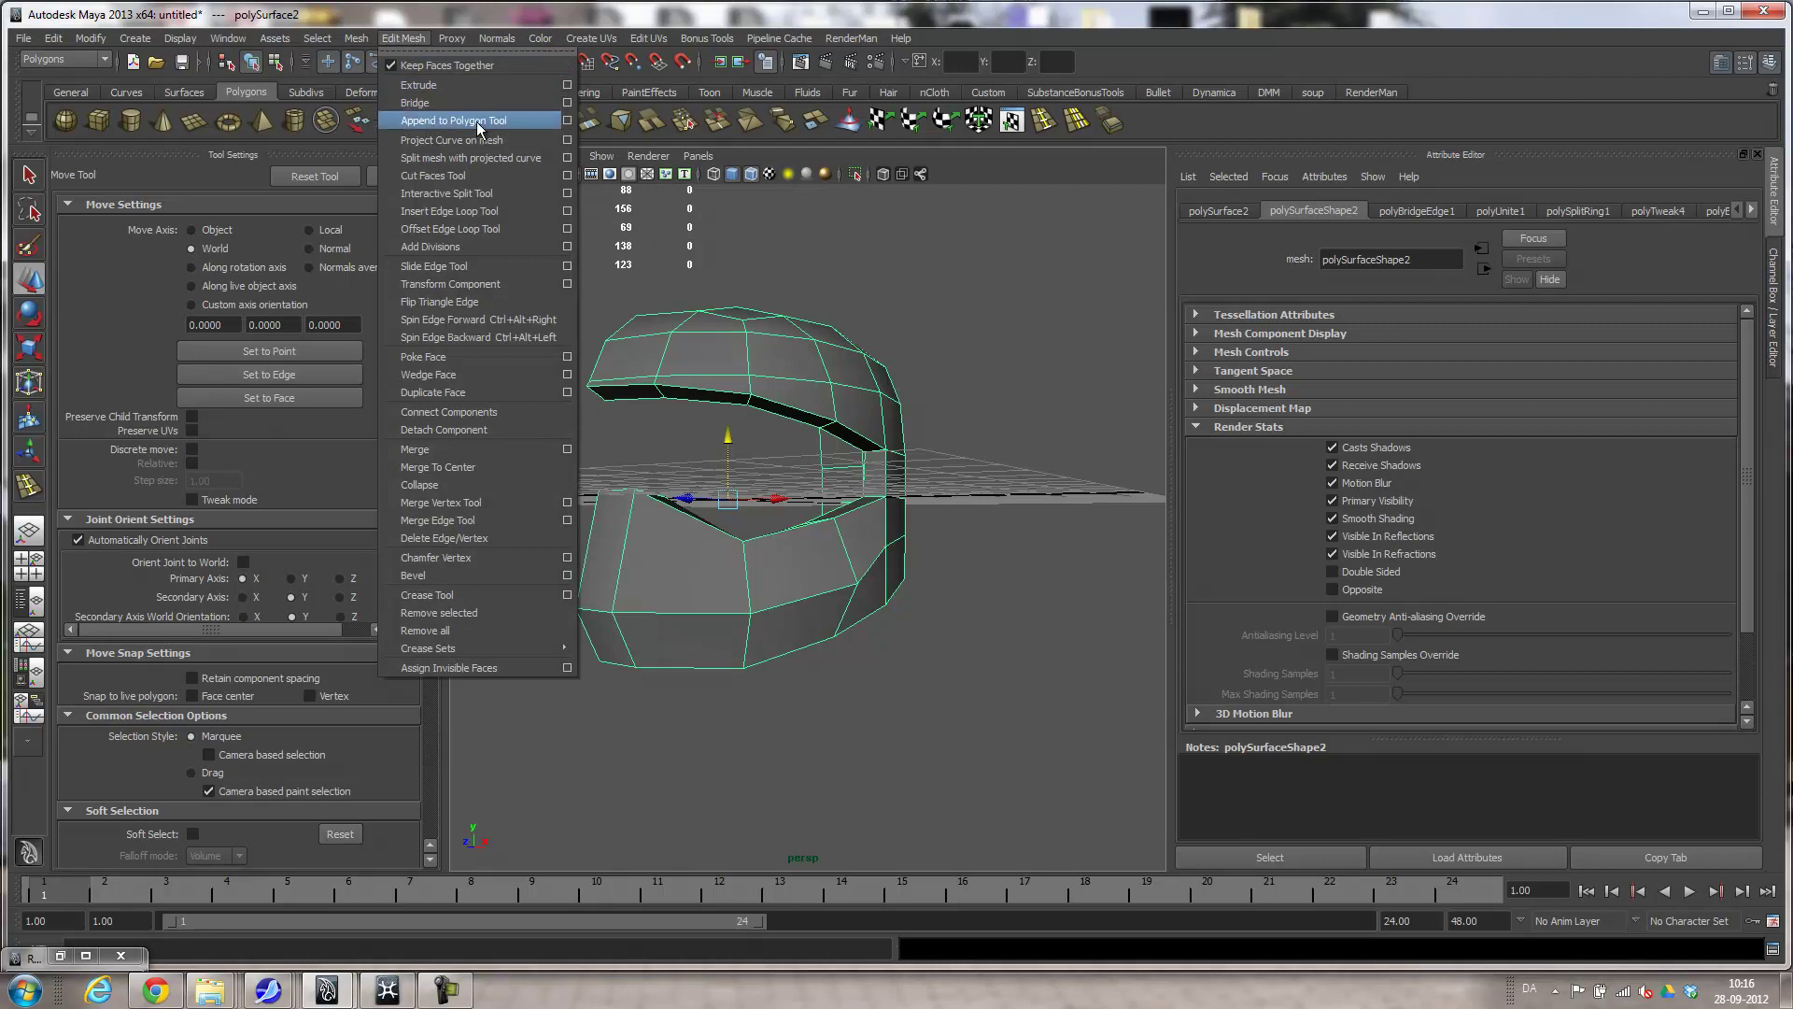
pyautogui.click(447, 122)
pyautogui.keyDown('alt'); pyautogui.moveTo(637, 399); pyautogui.dragTo(979, 554, button='right'); pyautogui.keyUp('alt')
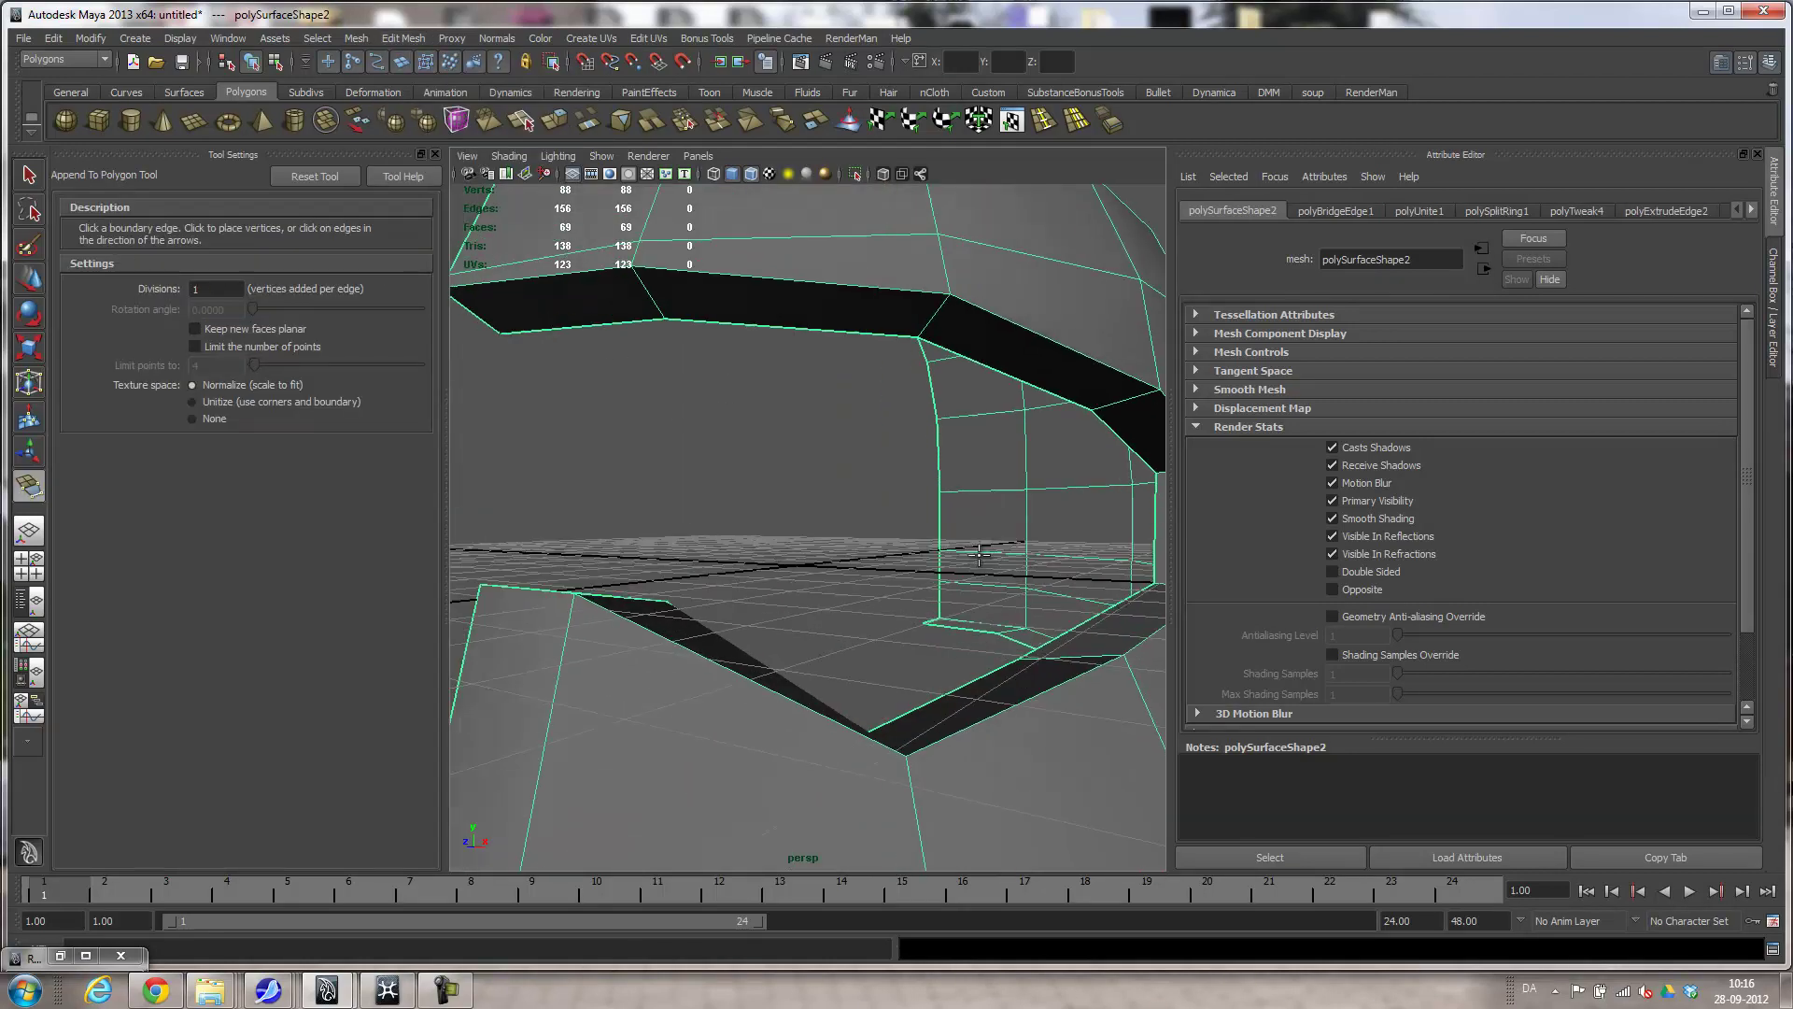
pyautogui.click(573, 328)
pyautogui.keyDown('alt'); pyautogui.moveTo(612, 381); pyautogui.dragTo(805, 587); pyautogui.keyUp('alt')
pyautogui.click(631, 653)
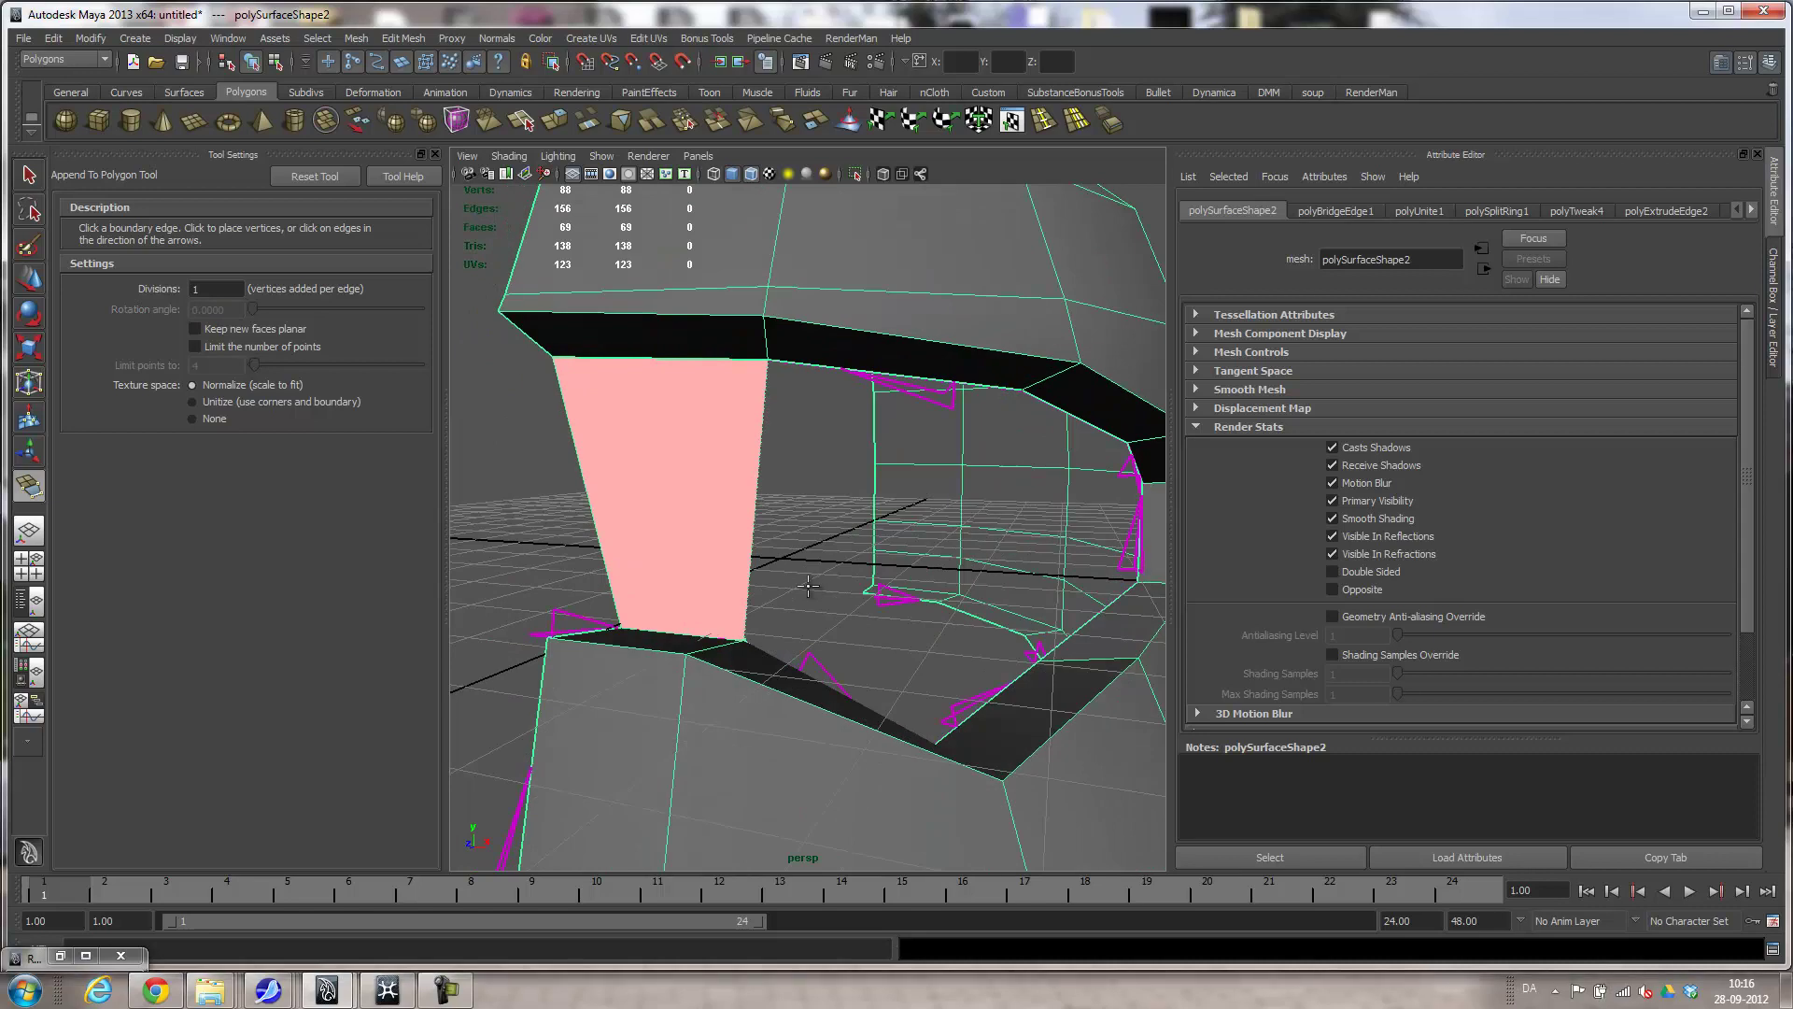
pyautogui.press('w')
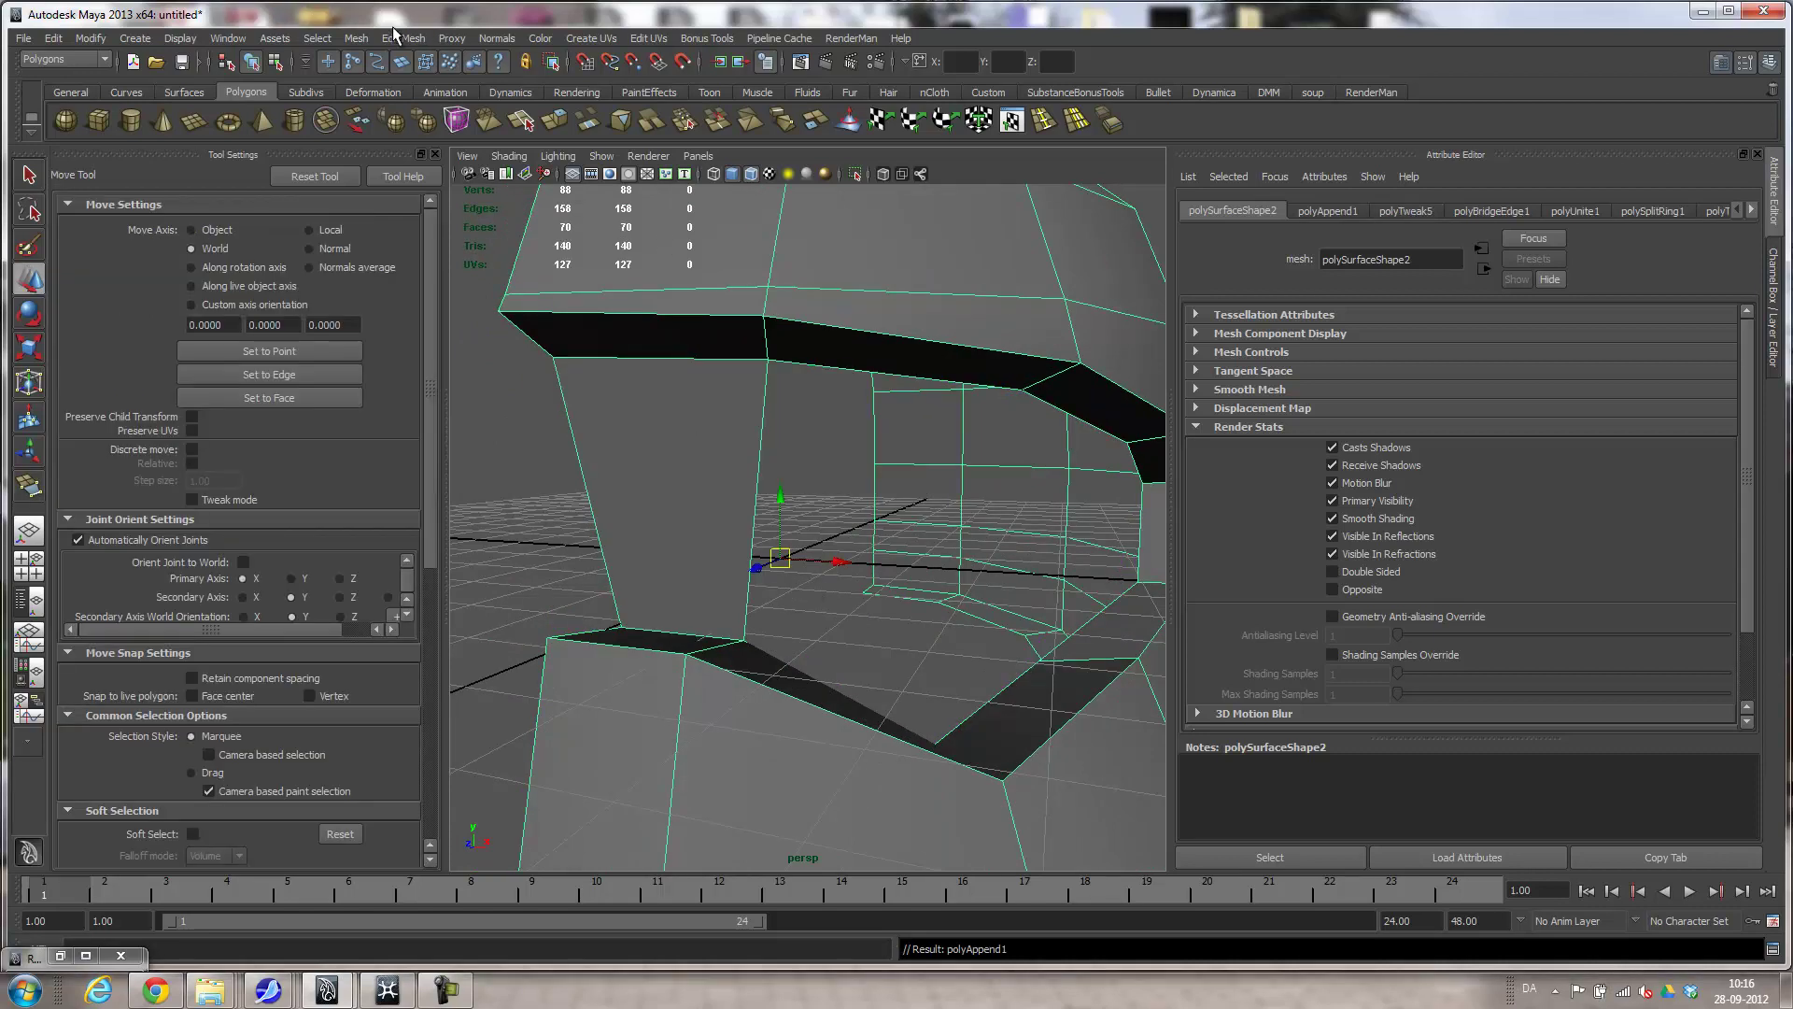
# Append a second visor face beside the first, spanning from the next brow edge down to the chin guard.
pyautogui.click(404, 38)
pyautogui.click(420, 114)
pyautogui.click(828, 367)
pyautogui.click(754, 493)
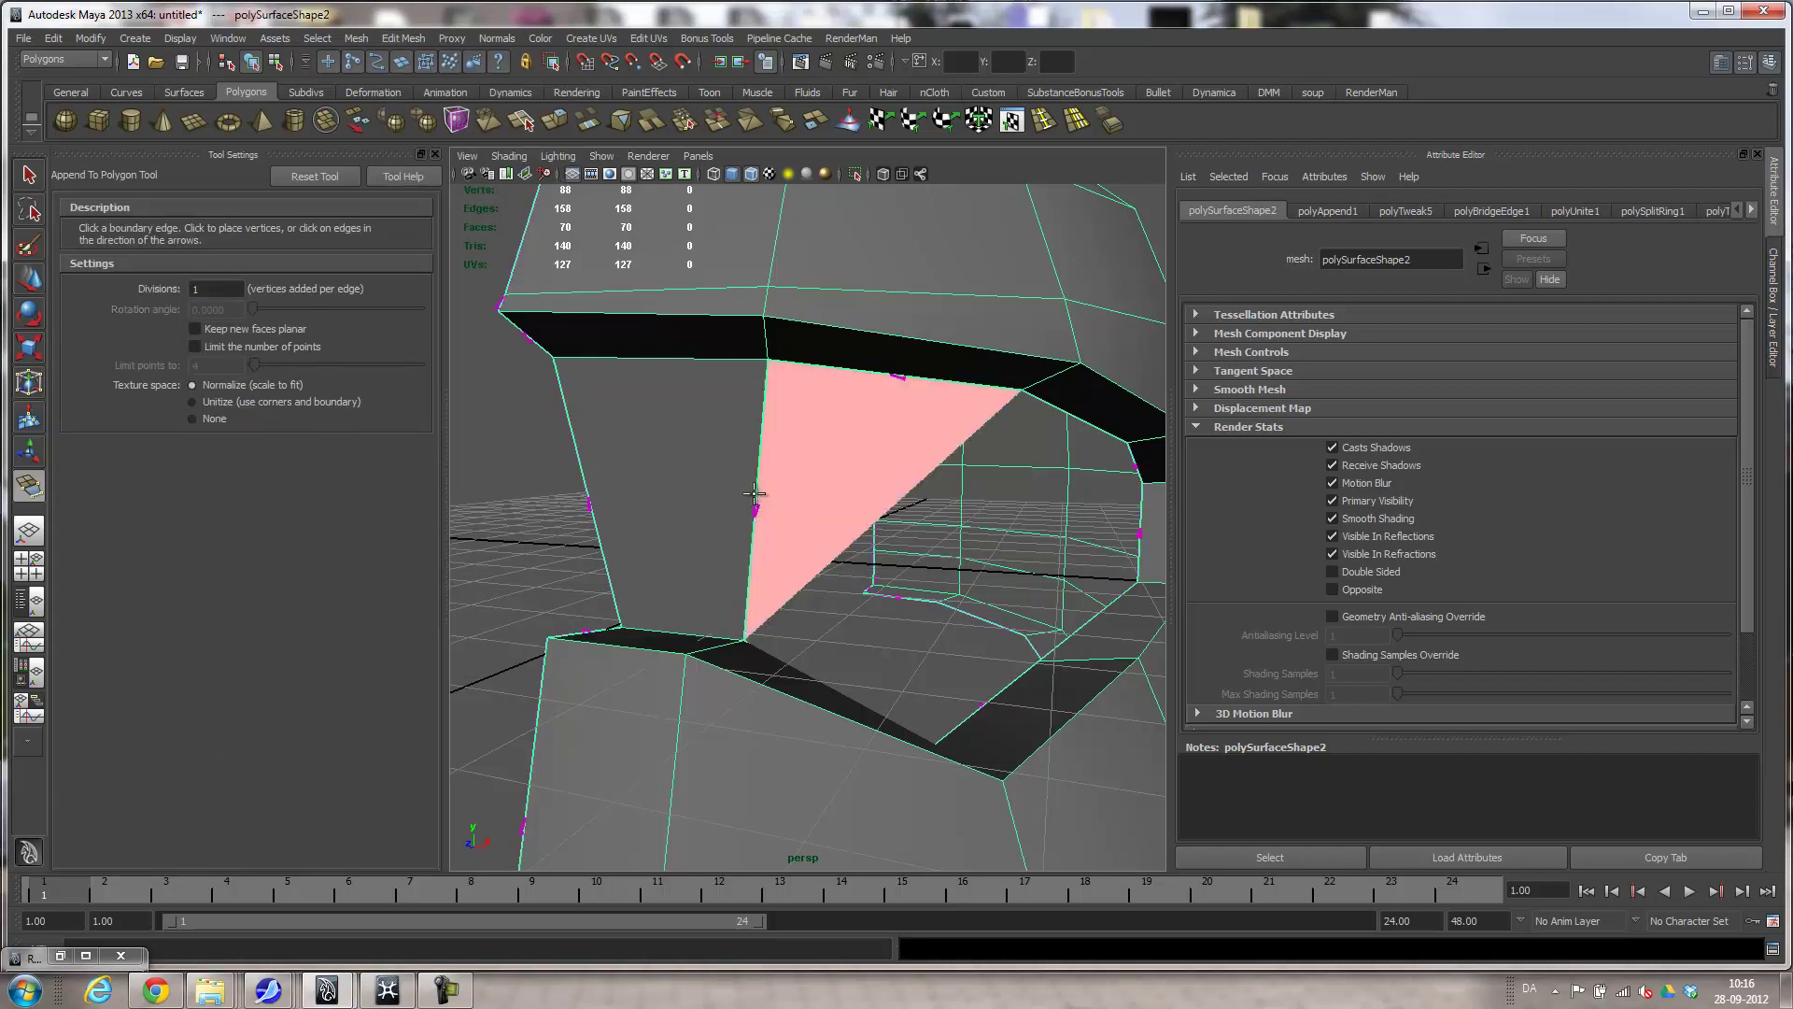
pyautogui.keyDown('alt'); pyautogui.moveTo(822, 672); pyautogui.dragTo(871, 671); pyautogui.keyUp('alt')
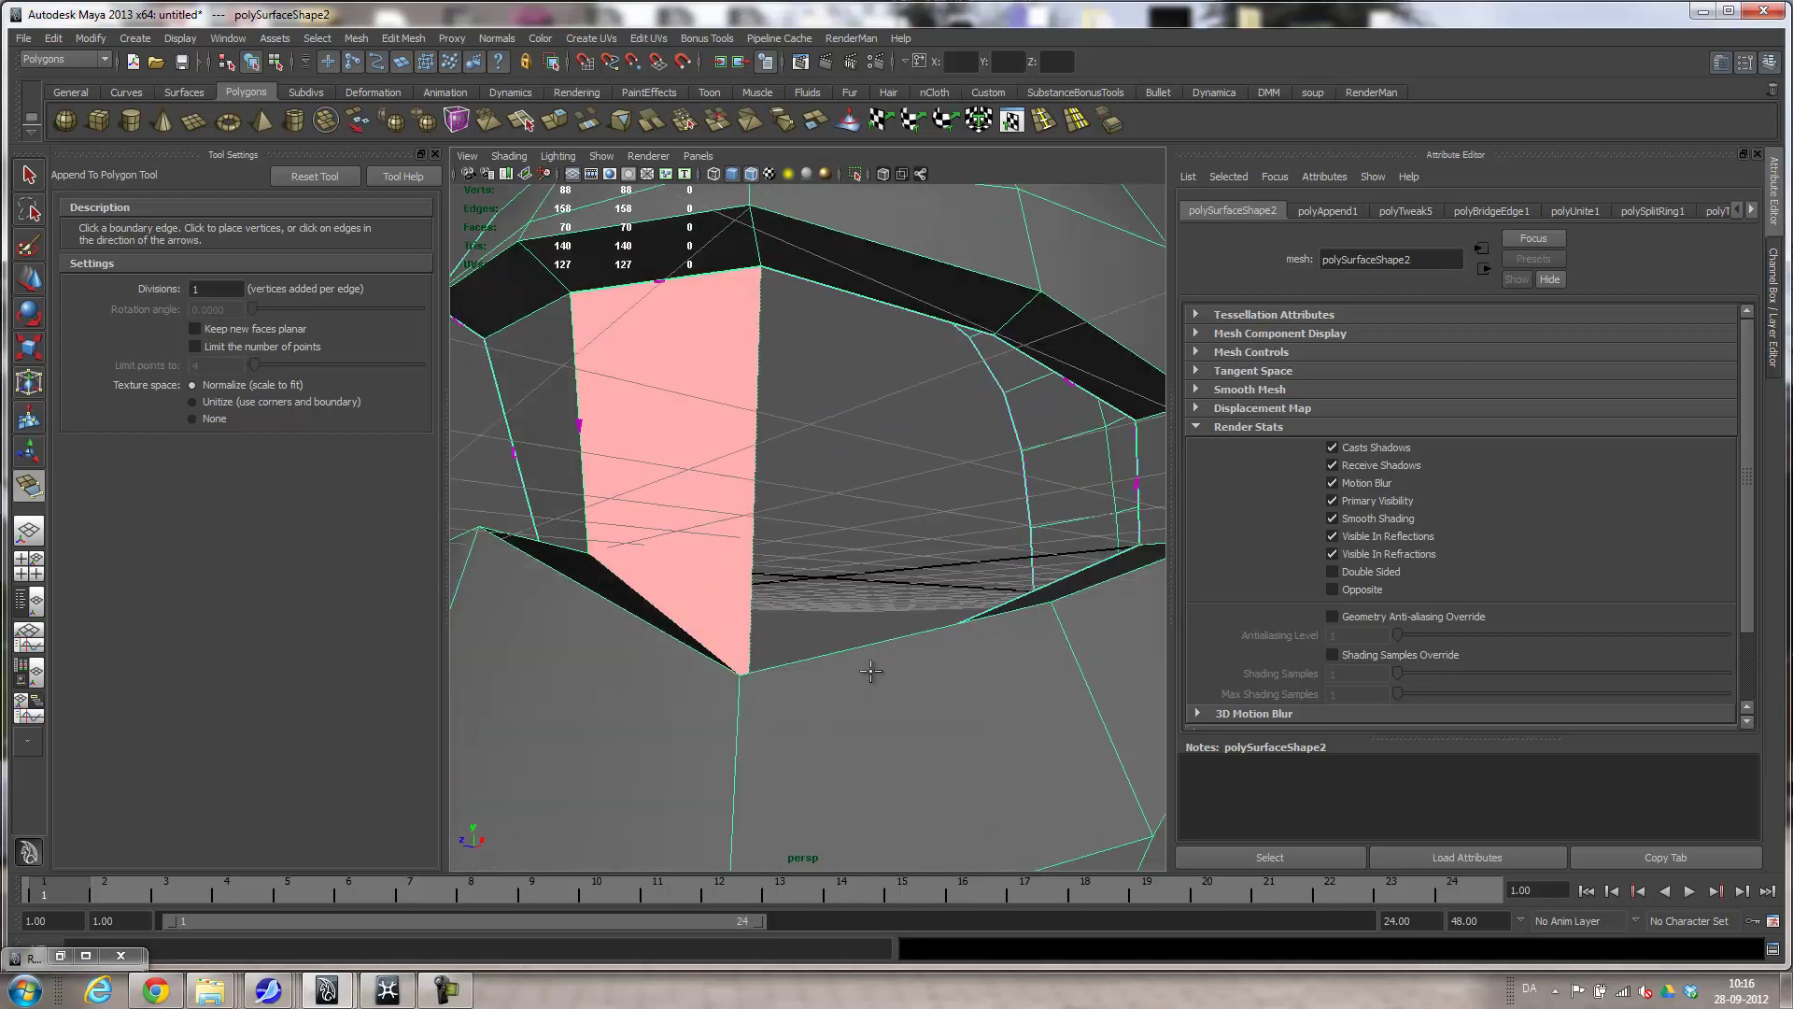
pyautogui.press('Return')
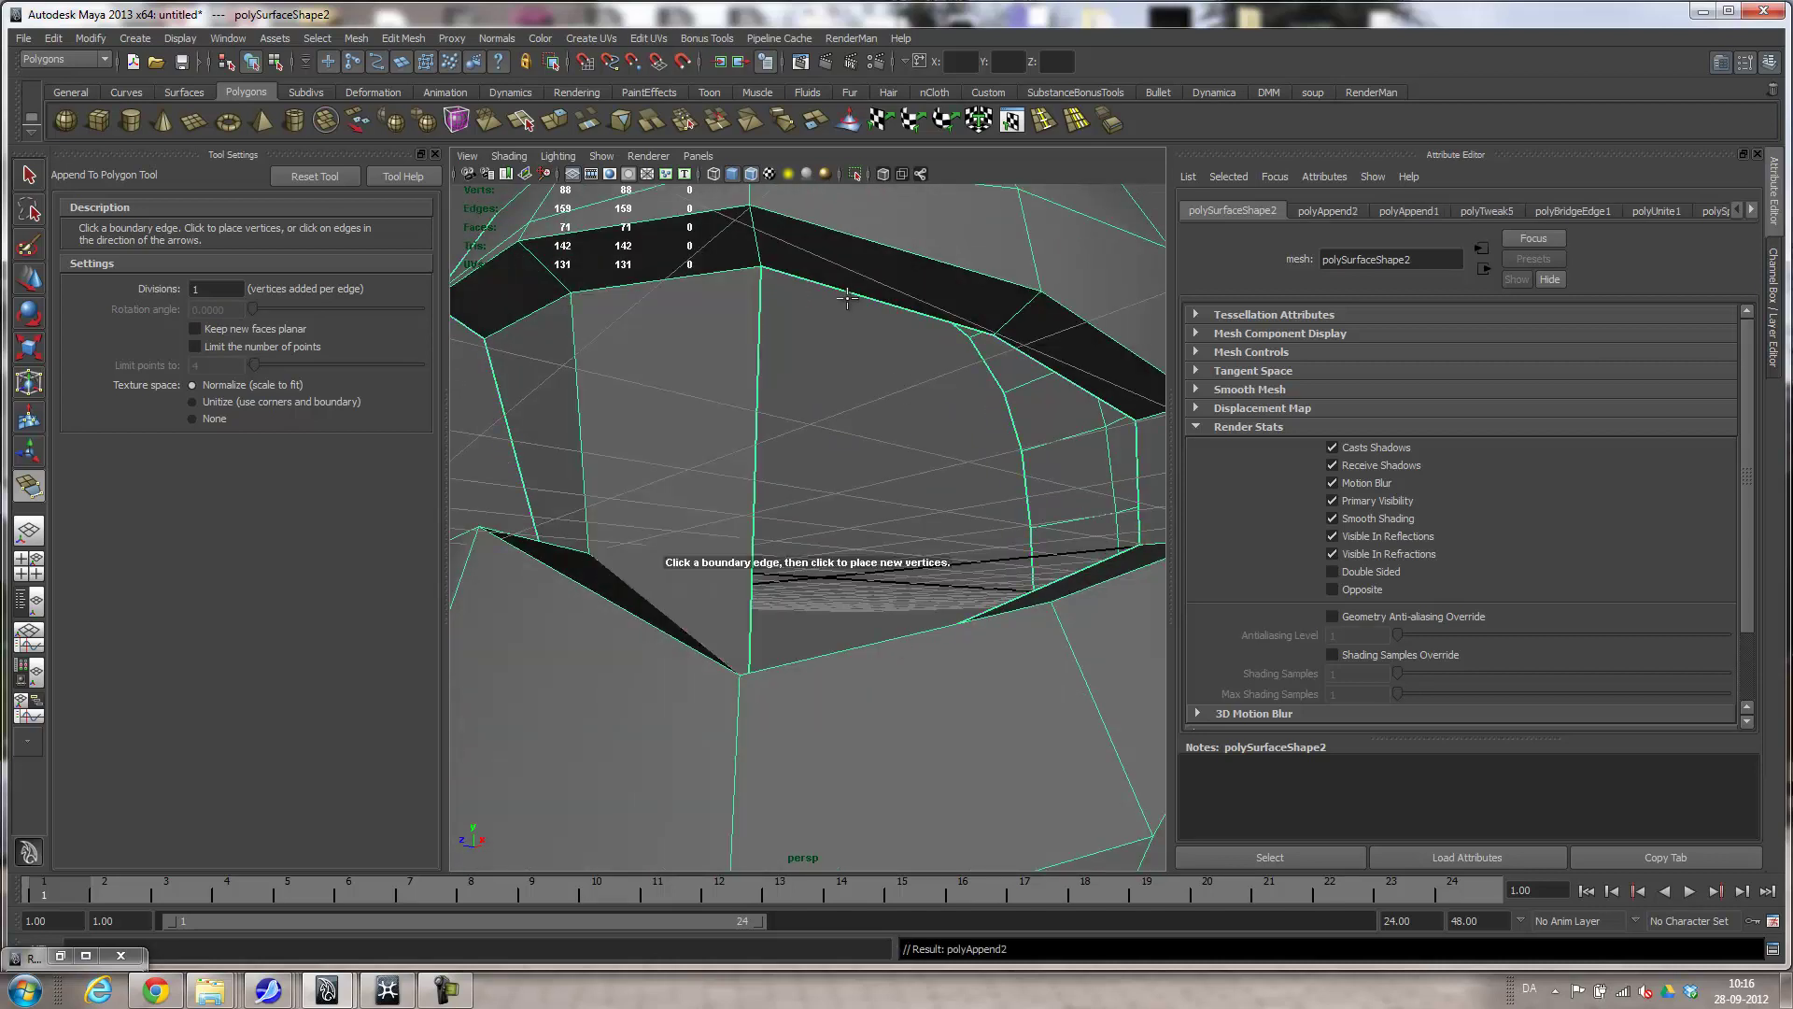
# Append a third visor face between the following inner brow edge and the top edge of the bridged section.
pyautogui.click(772, 381)
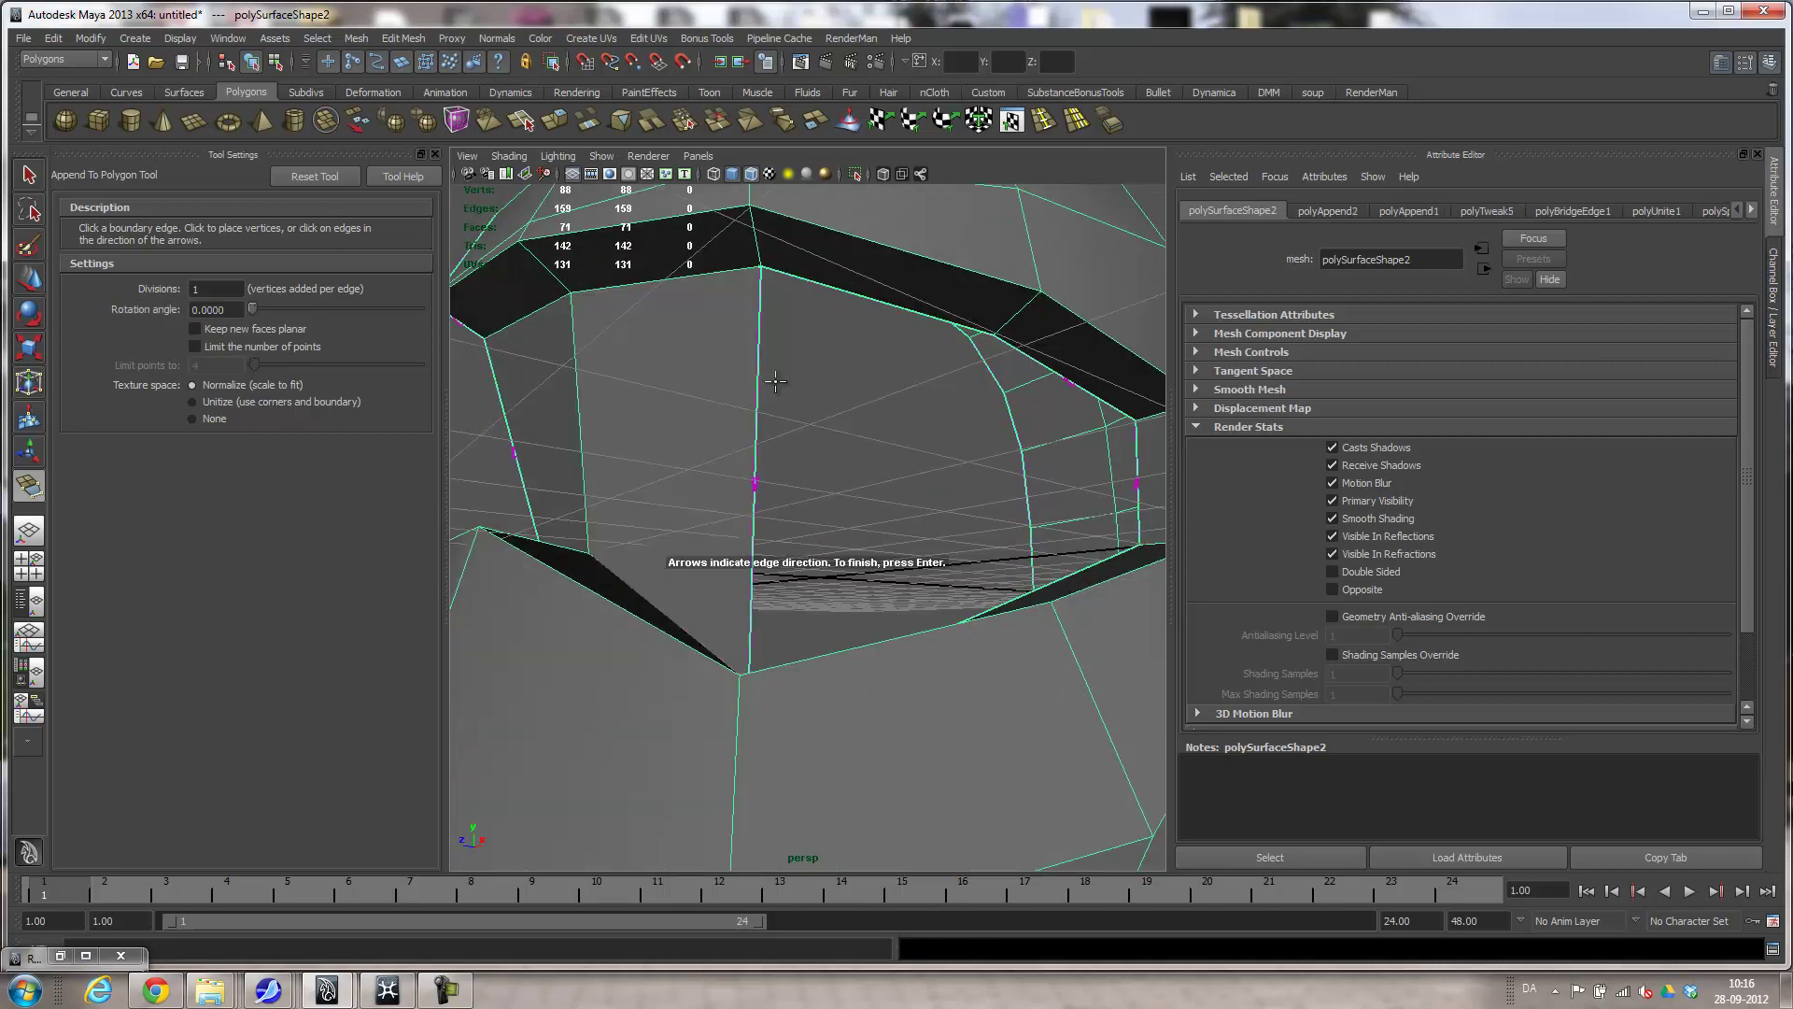
pyautogui.click(758, 442)
pyautogui.keyDown('alt'); pyautogui.moveTo(847, 547); pyautogui.dragTo(867, 744); pyautogui.keyUp('alt')
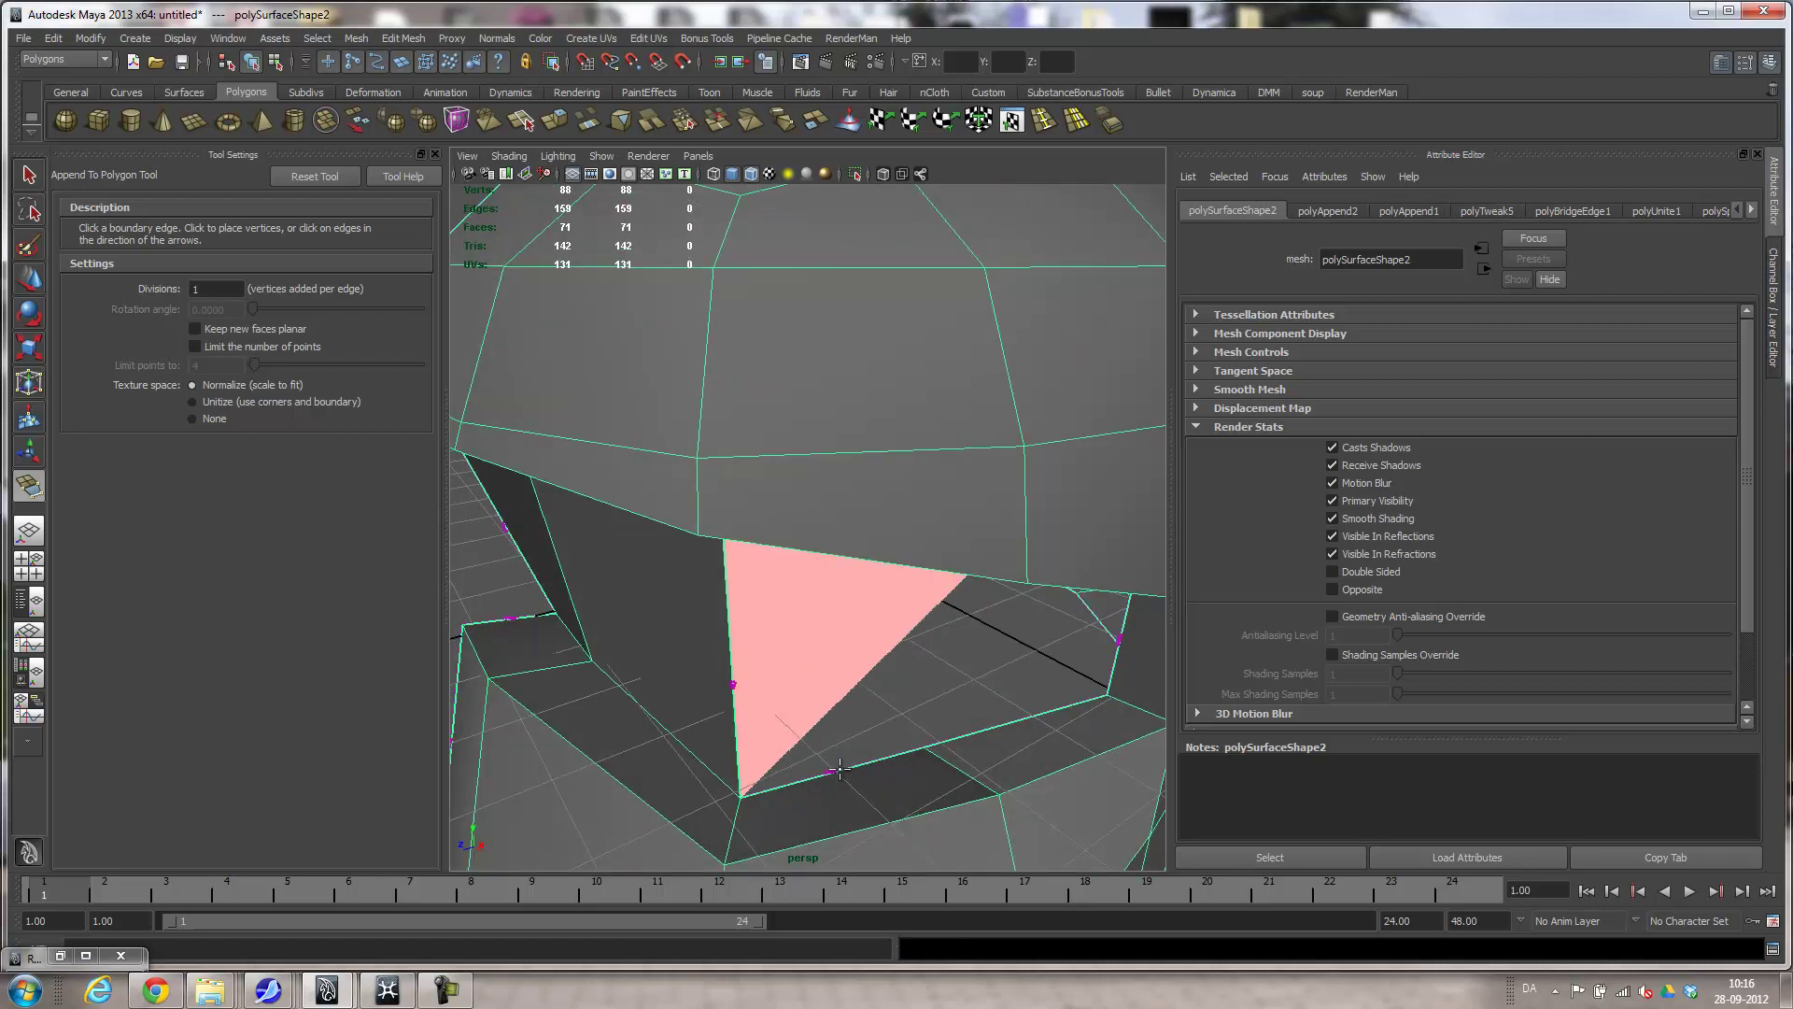
pyautogui.click(839, 768)
pyautogui.press('Return')
# Append the last visor face to close the remaining gap at the rear side of the opening.
pyautogui.keyDown('alt'); pyautogui.moveTo(840, 768); pyautogui.dragTo(971, 524); pyautogui.keyUp('alt')
pyautogui.click(982, 394)
pyautogui.click(900, 490)
pyautogui.keyDown('alt'); pyautogui.moveTo(900, 491); pyautogui.dragTo(1010, 689); pyautogui.keyUp('alt')
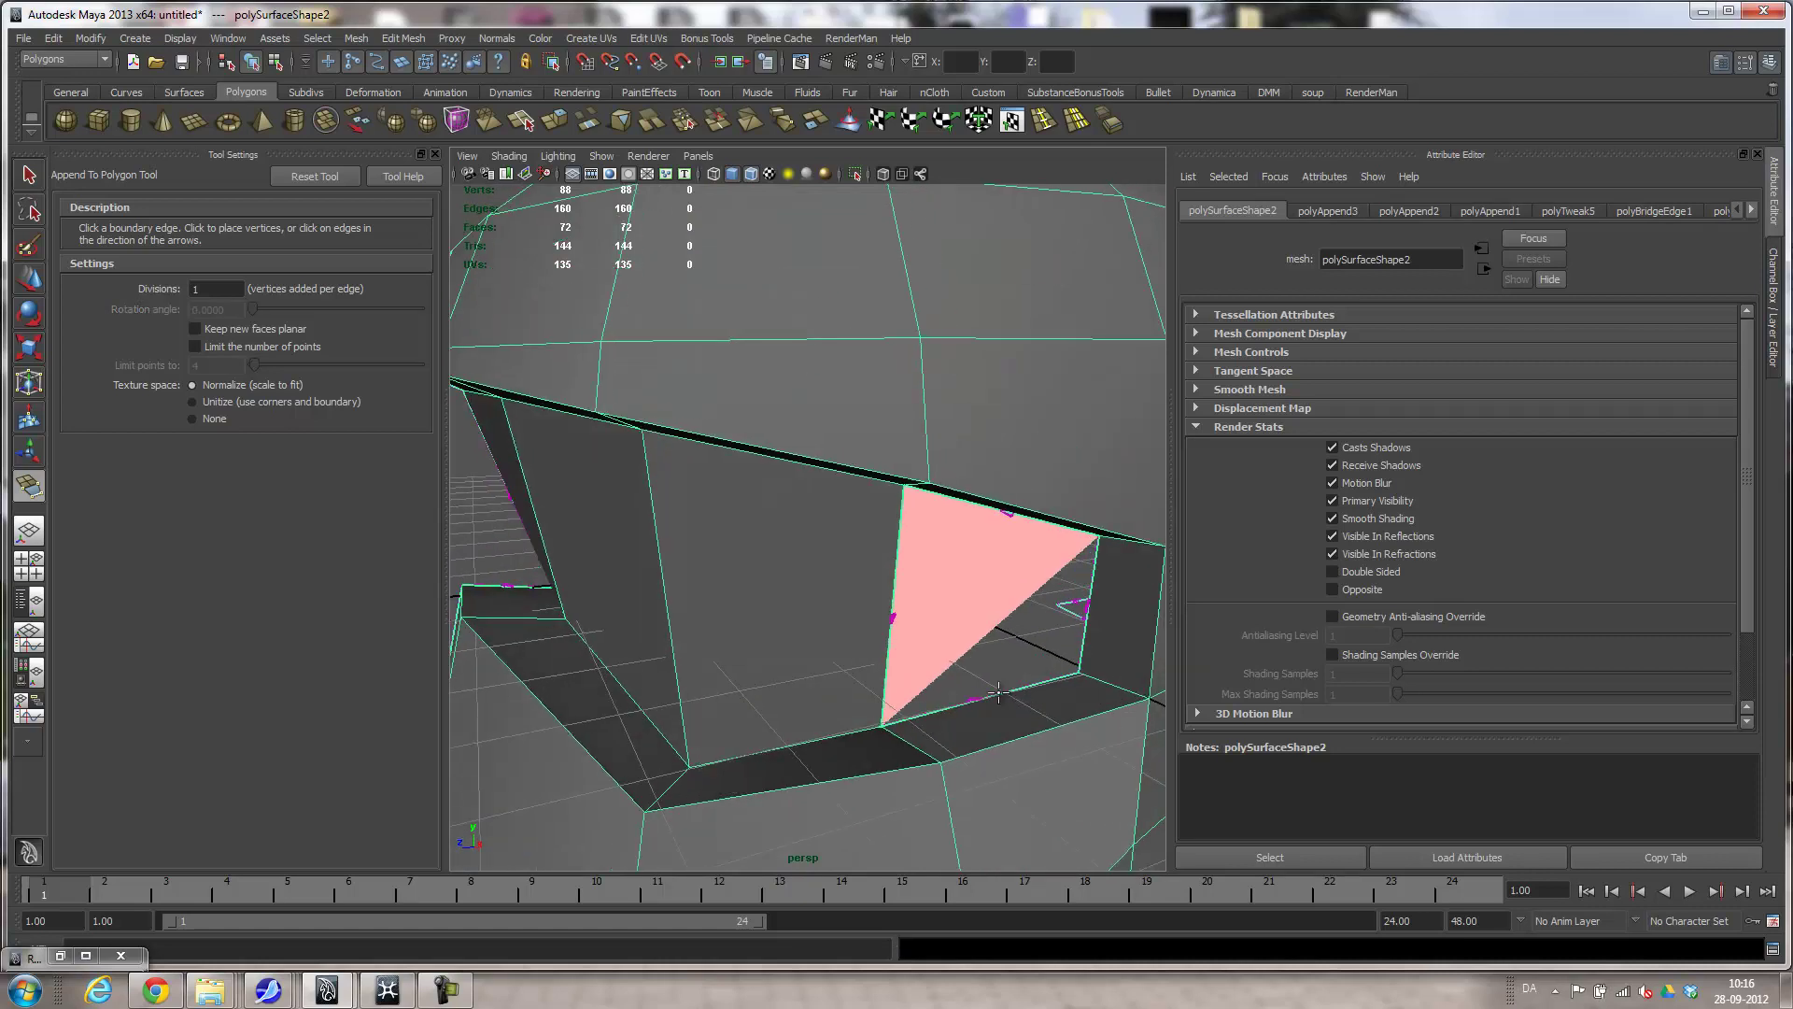
pyautogui.click(986, 693)
pyautogui.press('w')
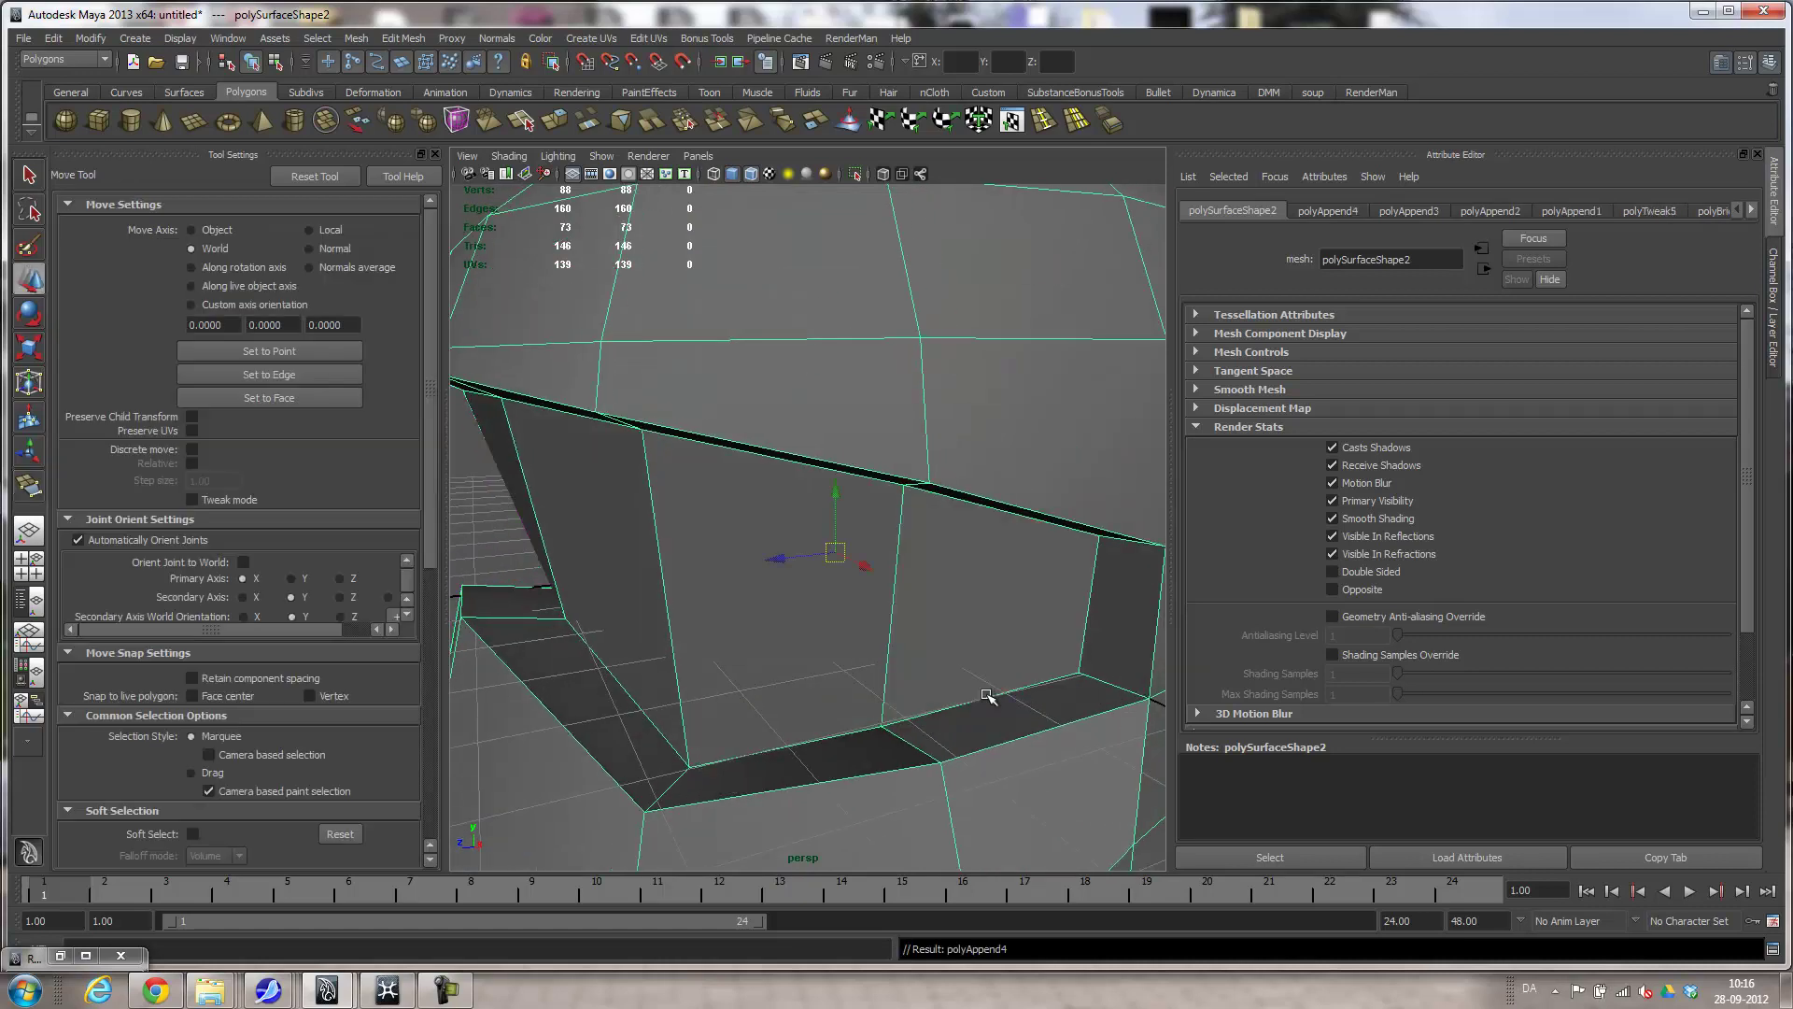
# Split the four visor faces horizontally with the Split Polygon tool, from the front edge to the rear side edge.
pyautogui.keyDown('alt'); pyautogui.moveTo(884, 653); pyautogui.dragTo(669, 669, button='right'); pyautogui.keyUp('alt')
pyautogui.moveTo(669, 669)
pyautogui.keyDown('alt'); pyautogui.mouseDown()
pyautogui.moveTo(1054, 671)
pyautogui.moveTo(785, 544)
pyautogui.moveTo(689, 652)
pyautogui.moveTo(733, 645)
pyautogui.mouseUp(); pyautogui.keyUp('alt')
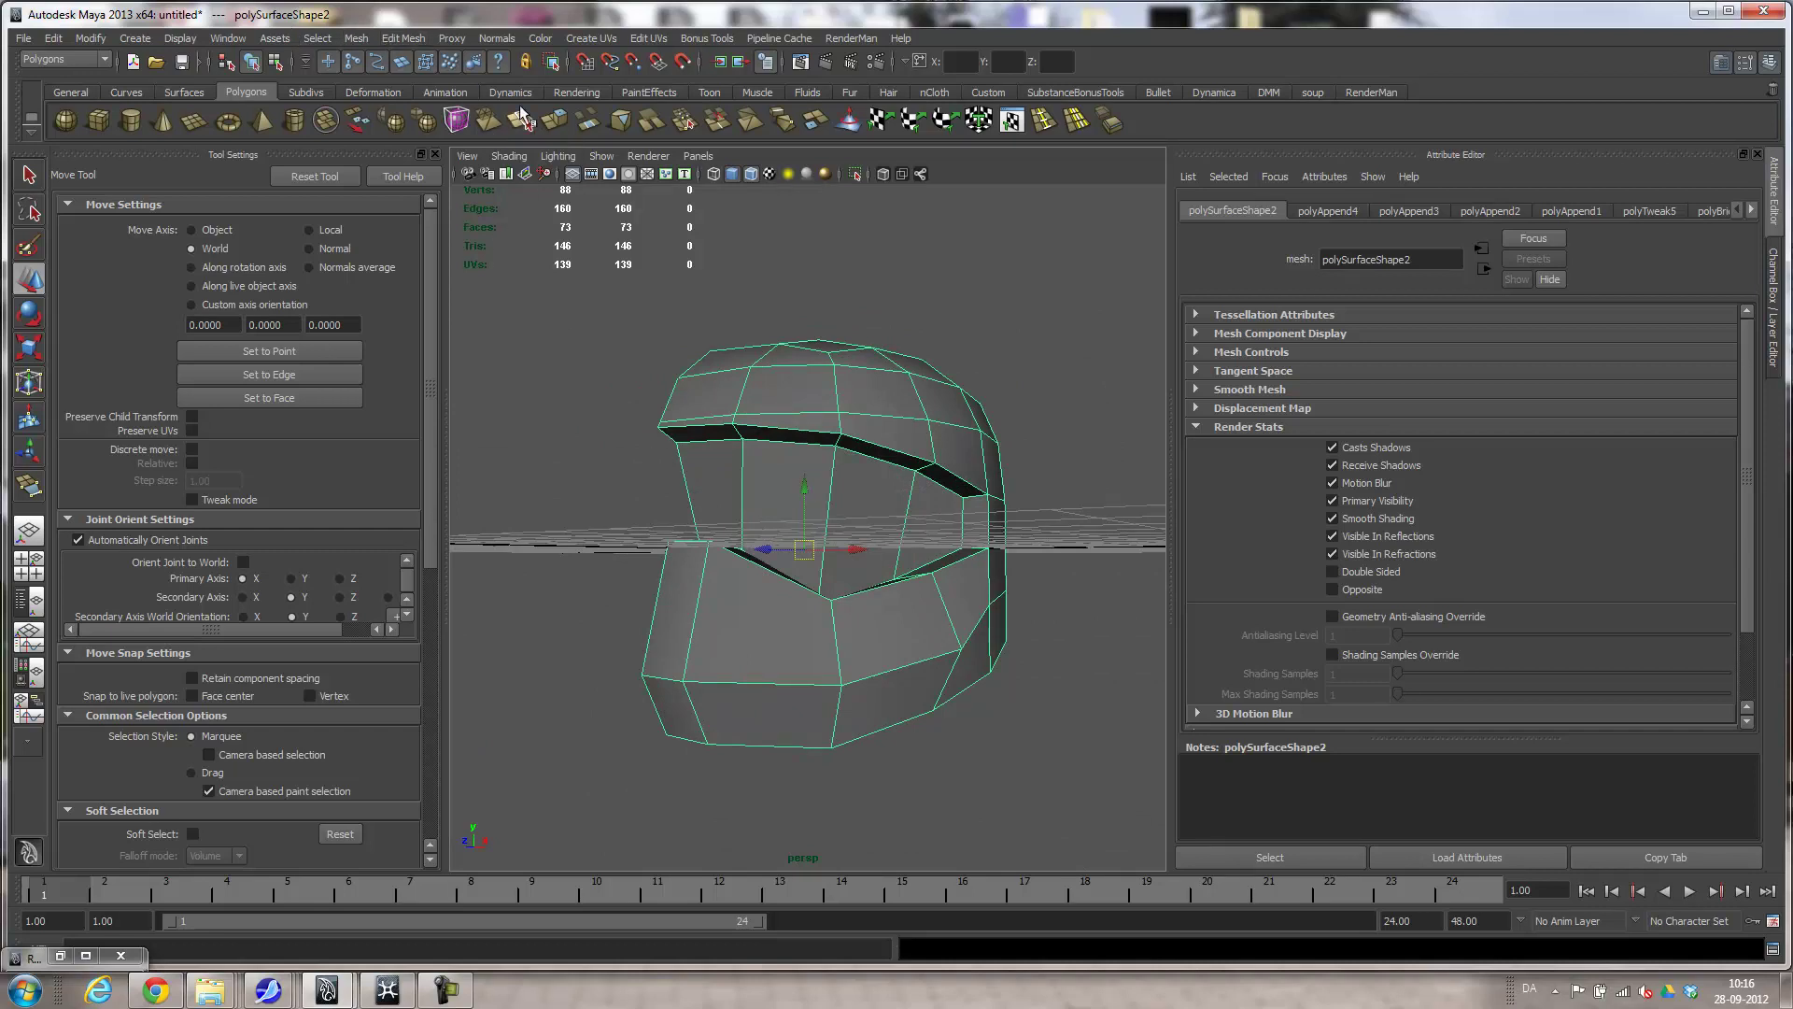
pyautogui.keyDown('alt'); pyautogui.moveTo(915, 416); pyautogui.dragTo(757, 520); pyautogui.keyUp('alt')
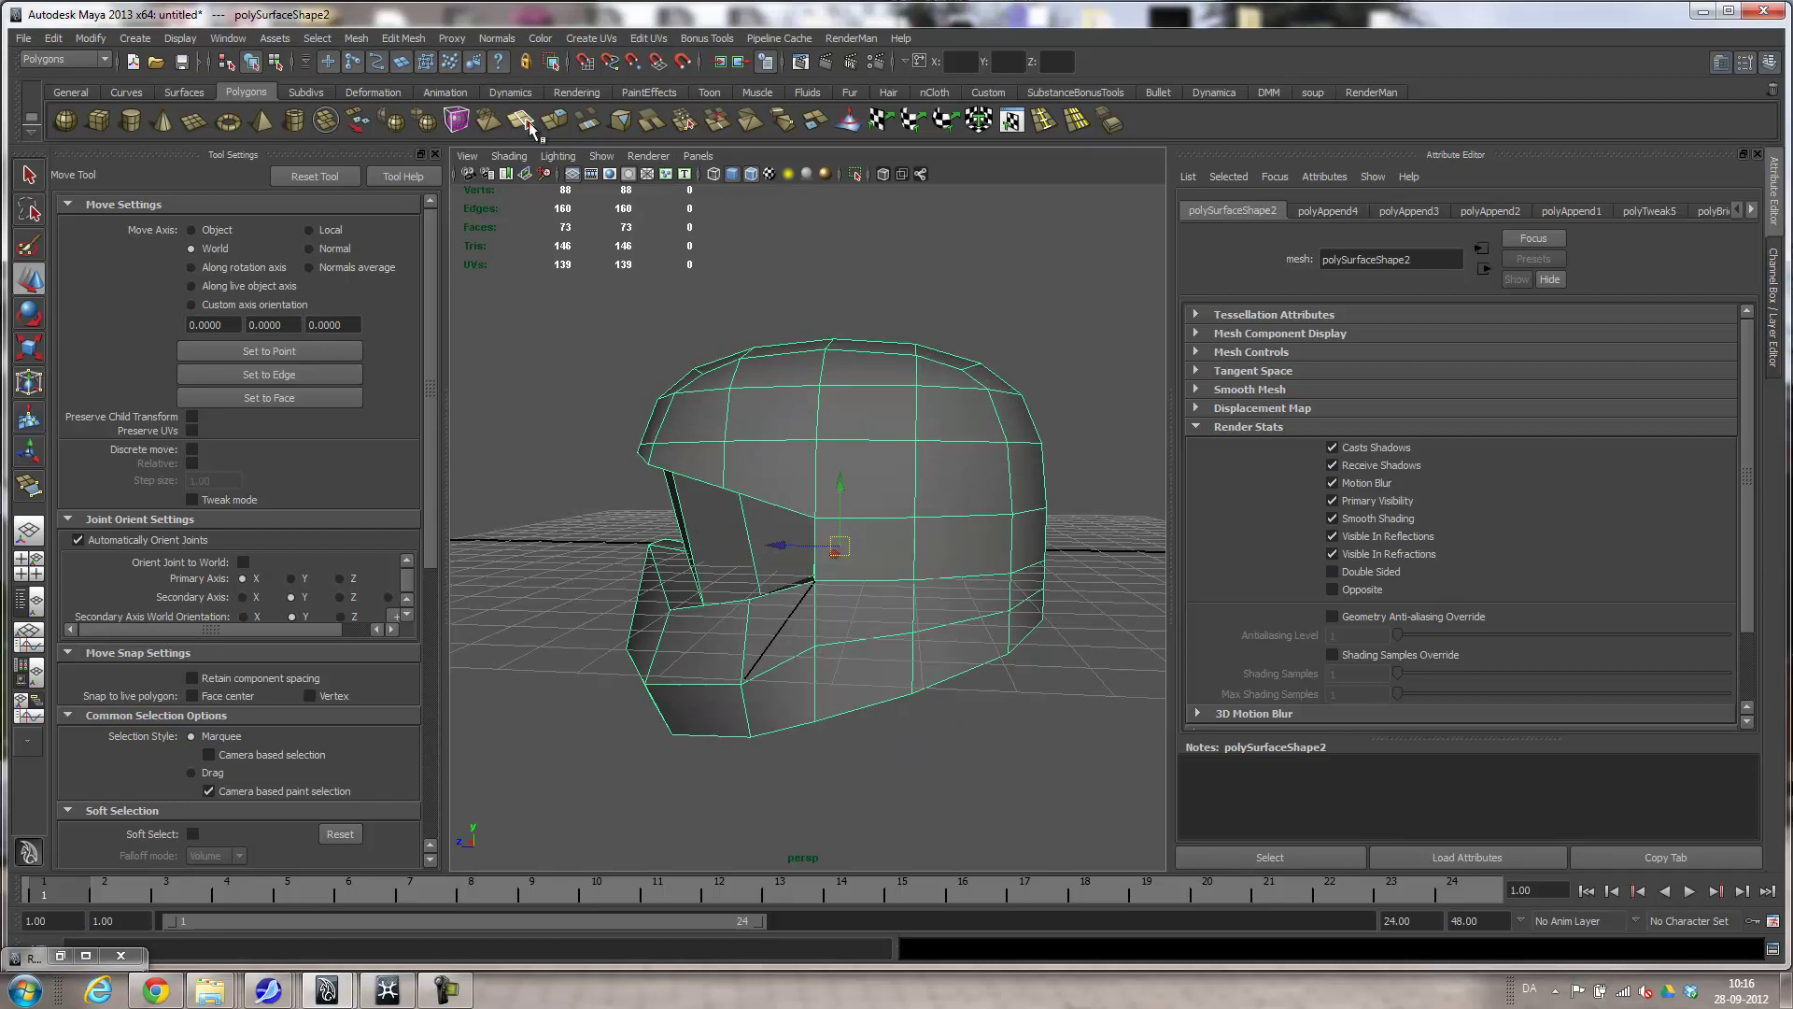
pyautogui.click(522, 119)
pyautogui.keyDown('alt'); pyautogui.moveTo(764, 436); pyautogui.dragTo(742, 539); pyautogui.keyUp('alt')
pyautogui.click(678, 519)
pyautogui.click(946, 553)
pyautogui.press('Return')
pyautogui.keyDown('alt'); pyautogui.moveTo(949, 552); pyautogui.dragTo(950, 604); pyautogui.keyUp('alt')
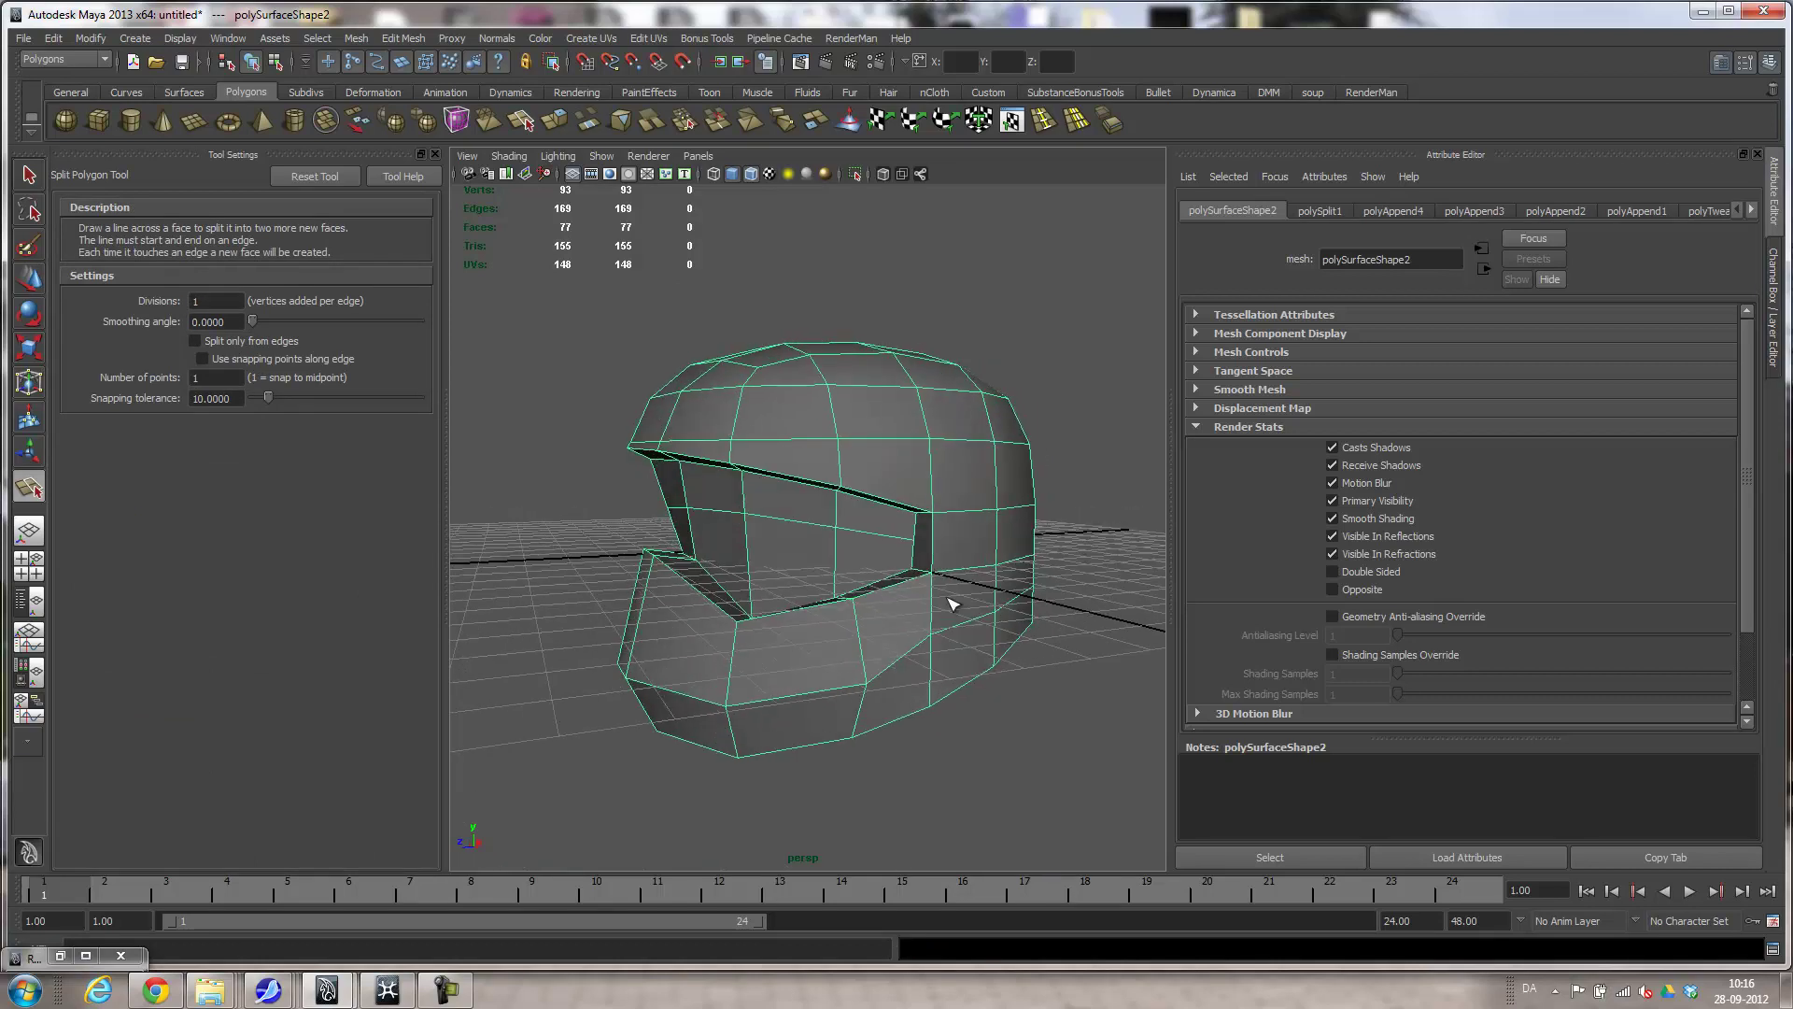
# Select the horizontal row of edges running across the middle of the visor faces.
pyautogui.press('q')
pyautogui.keyDown('alt'); pyautogui.moveTo(759, 601); pyautogui.dragTo(834, 588); pyautogui.keyUp('alt')
pyautogui.scroll(6, 834, 589)
pyautogui.moveTo(884, 554); pyautogui.dragTo(878, 512, button='right')
pyautogui.click(721, 538)
pyautogui.keyDown('alt'); pyautogui.moveTo(721, 538); pyautogui.dragTo(852, 585); pyautogui.keyUp('alt')
pyautogui.keyDown('shift'); pyautogui.doubleClick(979, 605); pyautogui.keyUp('shift')
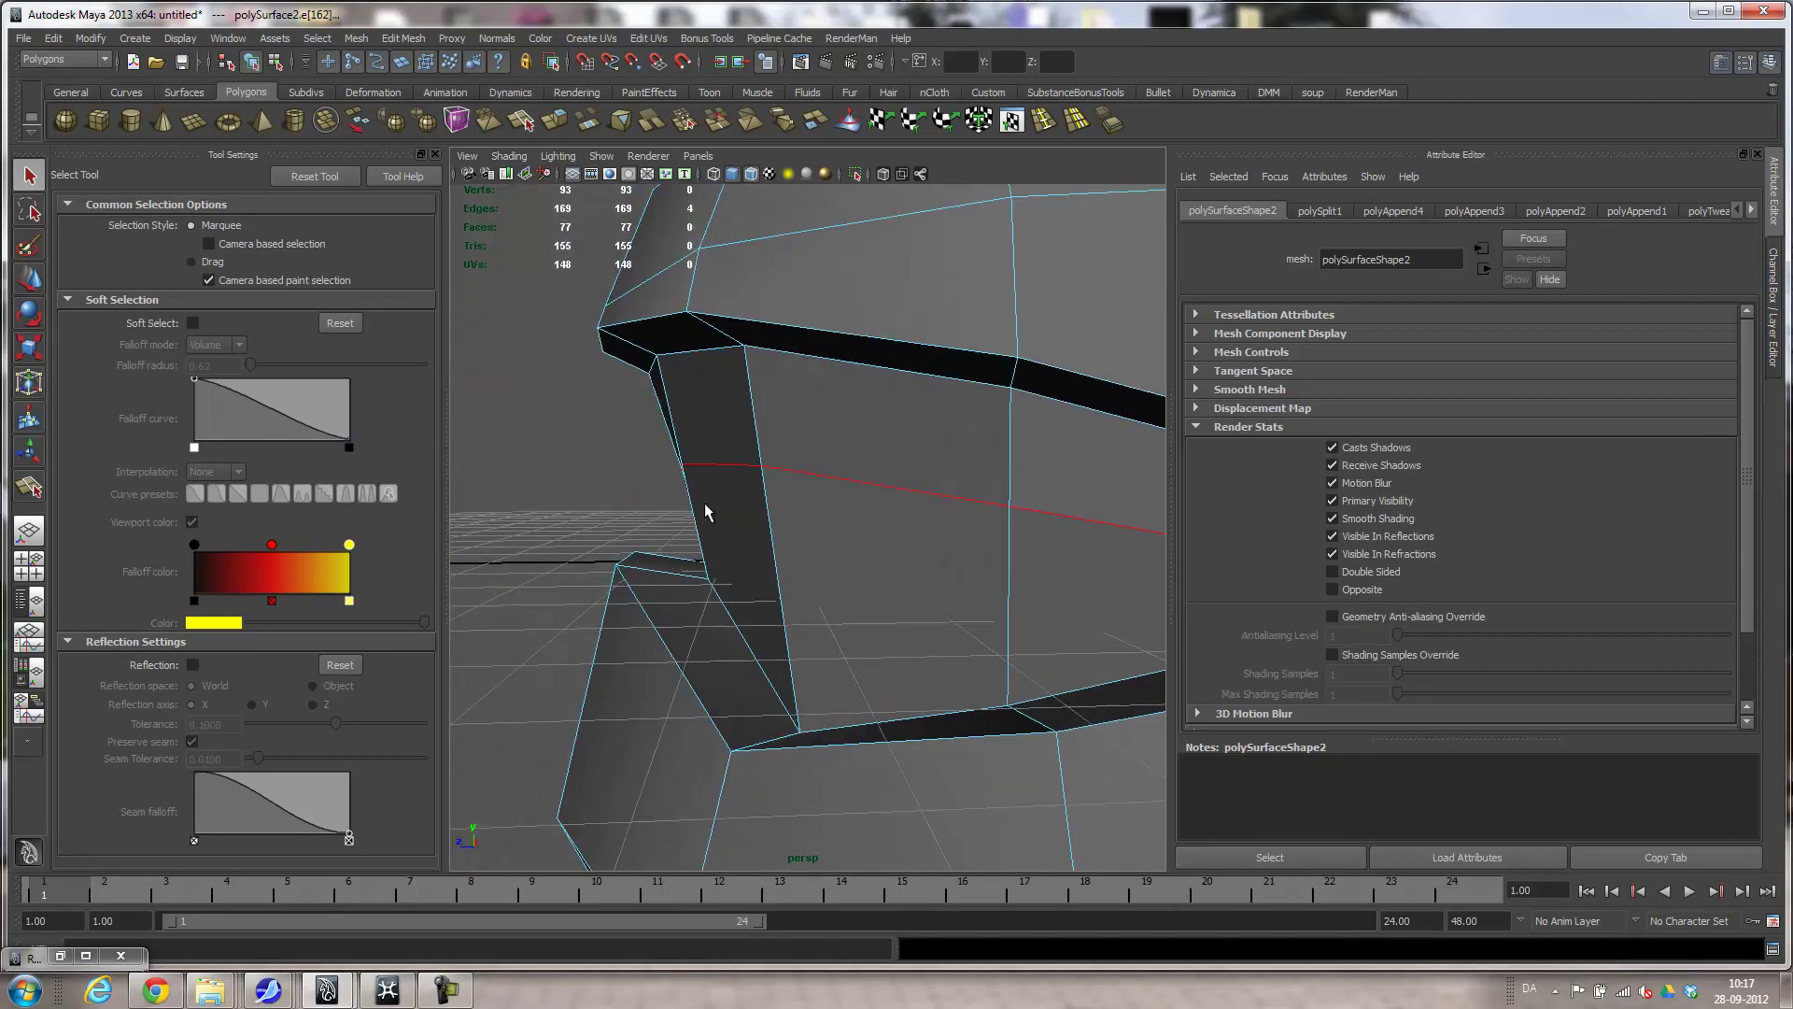
# Convert the selected visor edges to vertices, push them outward with the move axis set to Normal, and preview the smoothed mesh.
pyautogui.press('w')
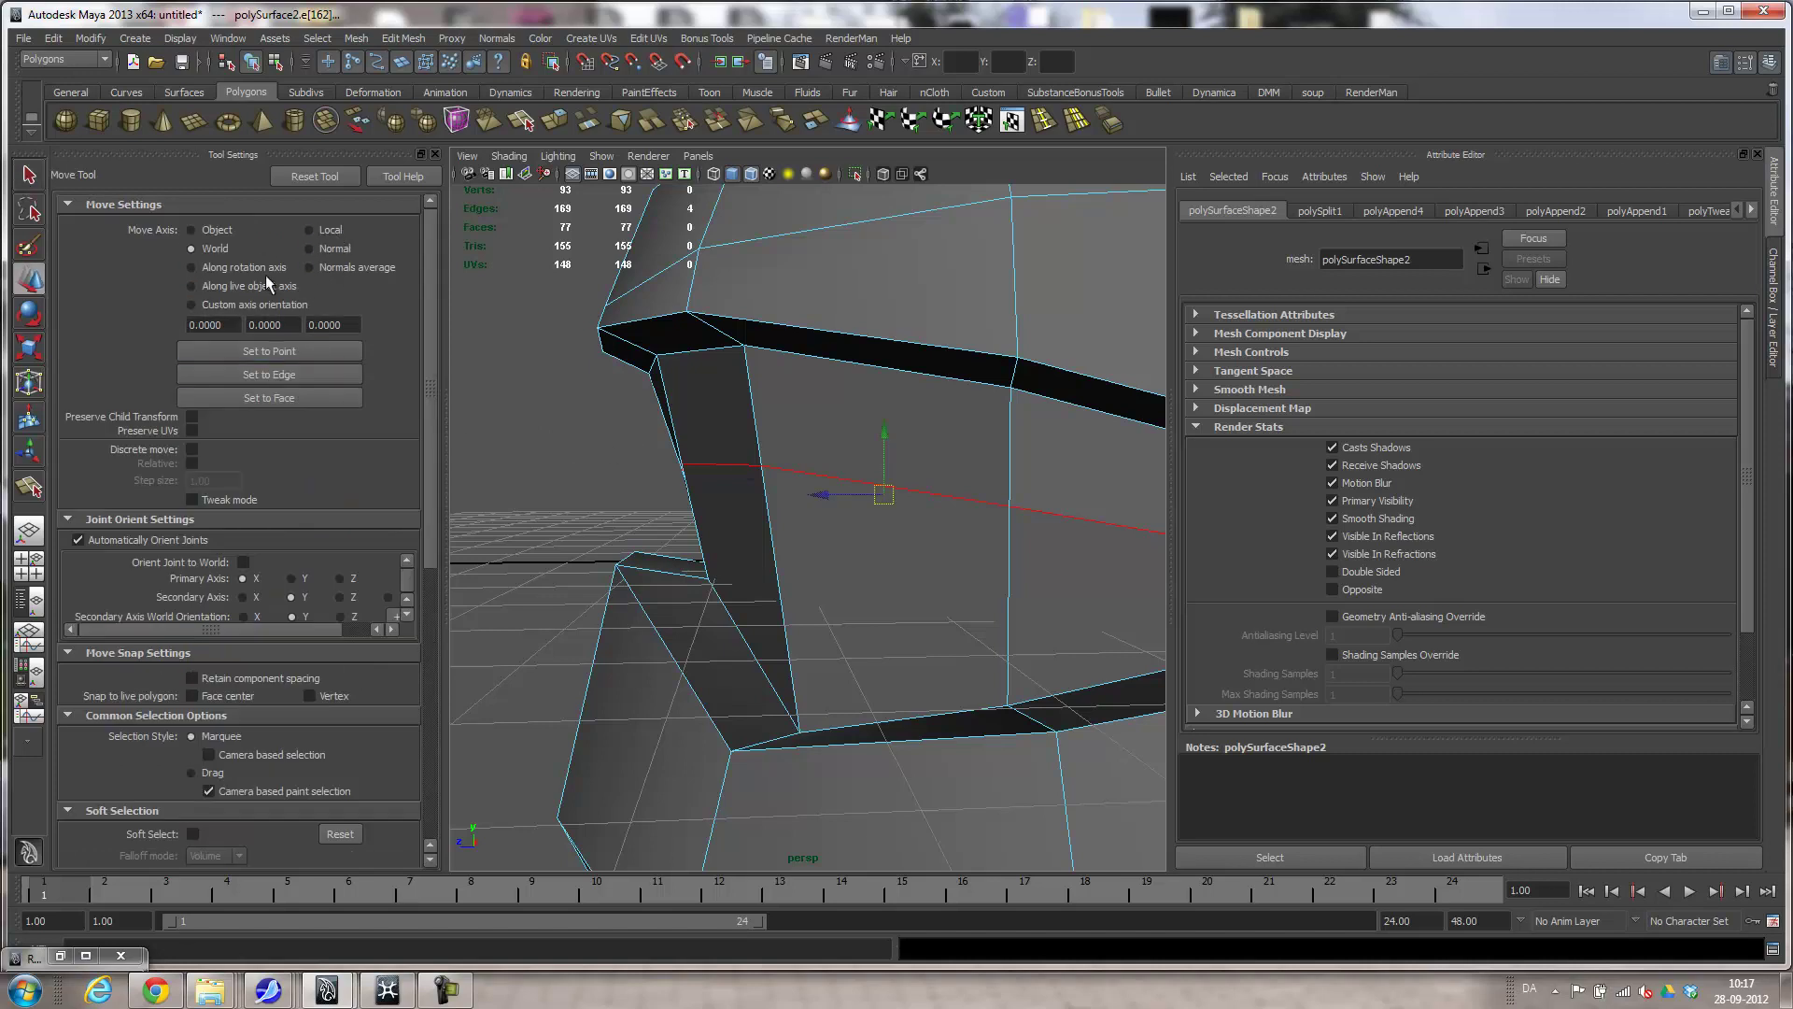
pyautogui.click(323, 249)
pyautogui.keyDown('alt'); pyautogui.moveTo(737, 480); pyautogui.dragTo(624, 520); pyautogui.keyUp('alt')
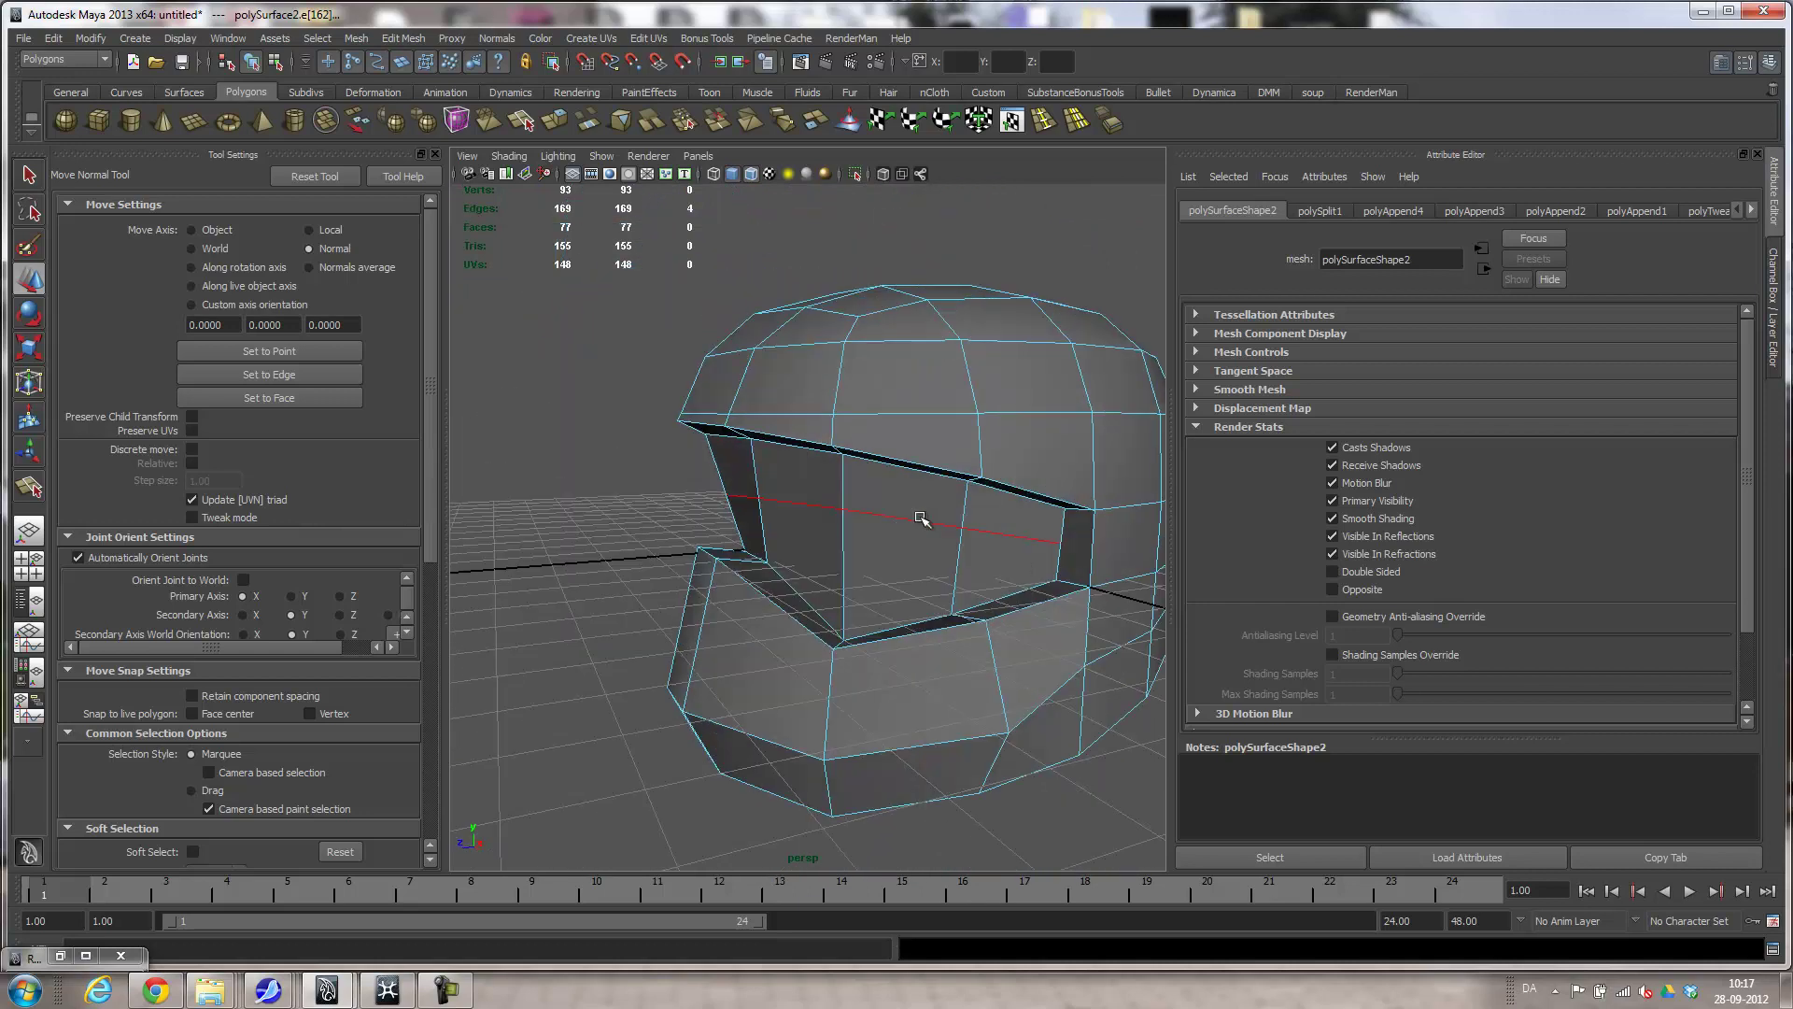
pyautogui.keyDown('ctrl'); pyautogui.rightClick(812, 546); pyautogui.keyUp('ctrl')
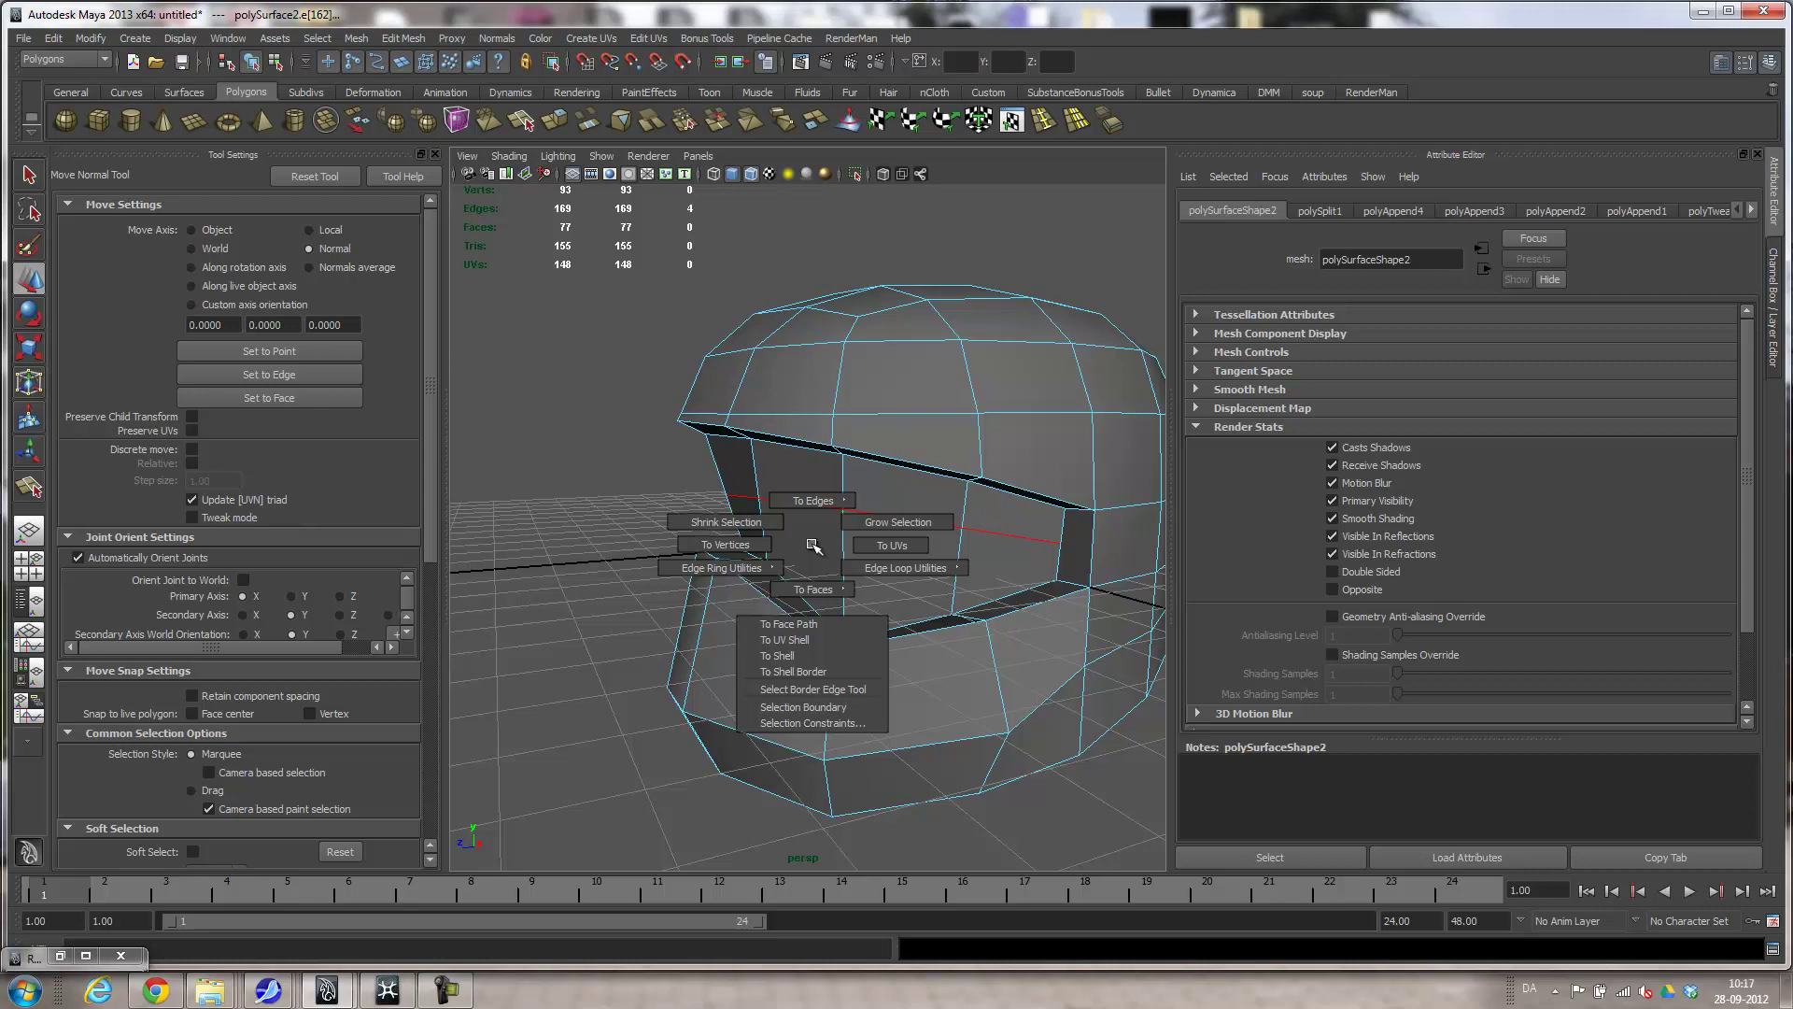
pyautogui.click(745, 544)
pyautogui.keyDown('alt'); pyautogui.moveTo(980, 599); pyautogui.dragTo(861, 608); pyautogui.keyUp('alt')
pyautogui.press('3')
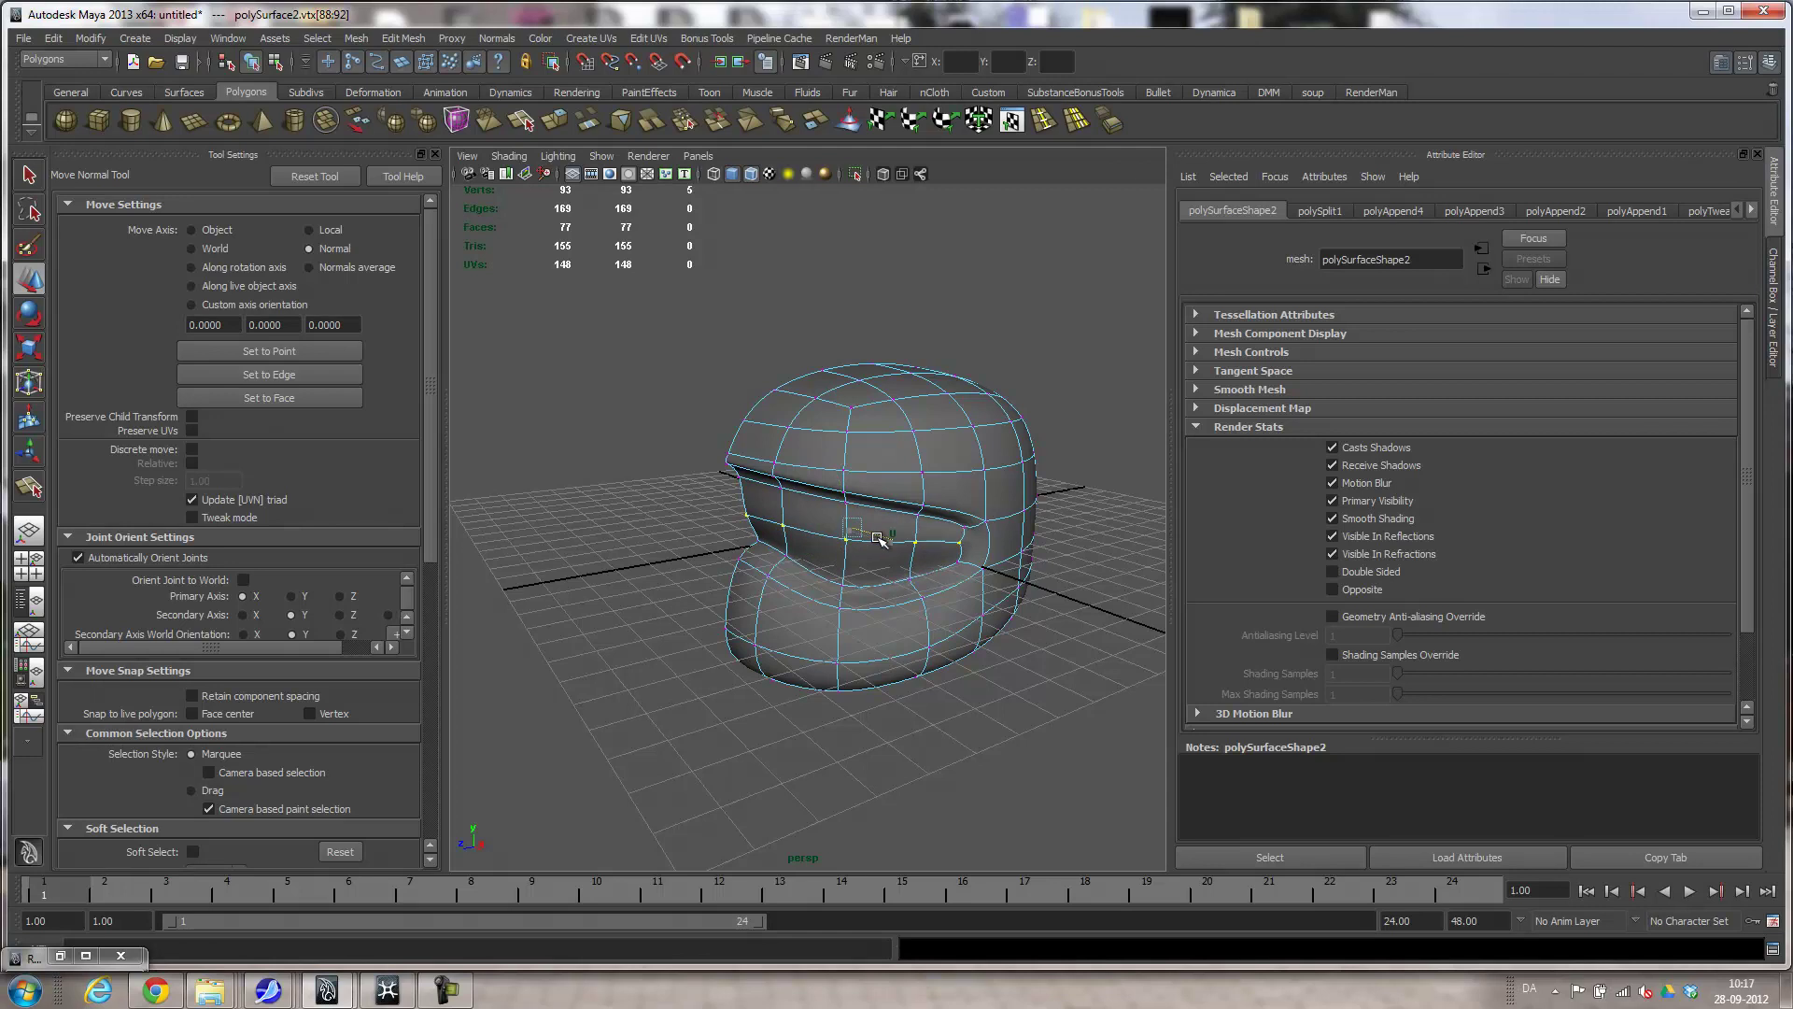
pyautogui.keyDown('alt'); pyautogui.moveTo(869, 551); pyautogui.dragTo(1018, 581); pyautogui.keyUp('alt')
pyautogui.press('1')
# Examine in the front view how the visor's middle row of vertices lines up with the helmet's open centre edge.
pyautogui.moveTo(907, 601); pyautogui.dragTo(971, 575, button='right')
pyautogui.keyDown('alt'); pyautogui.moveTo(960, 612); pyautogui.dragTo(842, 625); pyautogui.keyUp('alt')
pyautogui.keyDown('alt'); pyautogui.moveTo(840, 624); pyautogui.dragTo(887, 609, button='right'); pyautogui.keyUp('alt')
pyautogui.keyDown('alt'); pyautogui.moveTo(863, 602); pyautogui.dragTo(712, 640); pyautogui.keyUp('alt')
pyautogui.keyDown('alt'); pyautogui.moveTo(712, 640); pyautogui.dragTo(877, 604, button='right'); pyautogui.keyUp('alt')
pyautogui.keyDown('alt'); pyautogui.moveTo(877, 604); pyautogui.dragTo(944, 655); pyautogui.keyUp('alt')
pyautogui.press('space')
pyautogui.keyDown('alt'); pyautogui.moveTo(1002, 611); pyautogui.dragTo(1101, 639, button='right'); pyautogui.keyUp('alt')
pyautogui.keyDown('alt'); pyautogui.moveTo(873, 572); pyautogui.dragTo(1083, 605, button='right'); pyautogui.keyUp('alt')
pyautogui.keyDown('alt'); pyautogui.moveTo(833, 617); pyautogui.dragTo(943, 639, button='right'); pyautogui.keyUp('alt')
pyautogui.keyDown('alt'); pyautogui.moveTo(765, 597); pyautogui.dragTo(862, 610, button='middle'); pyautogui.keyUp('alt')
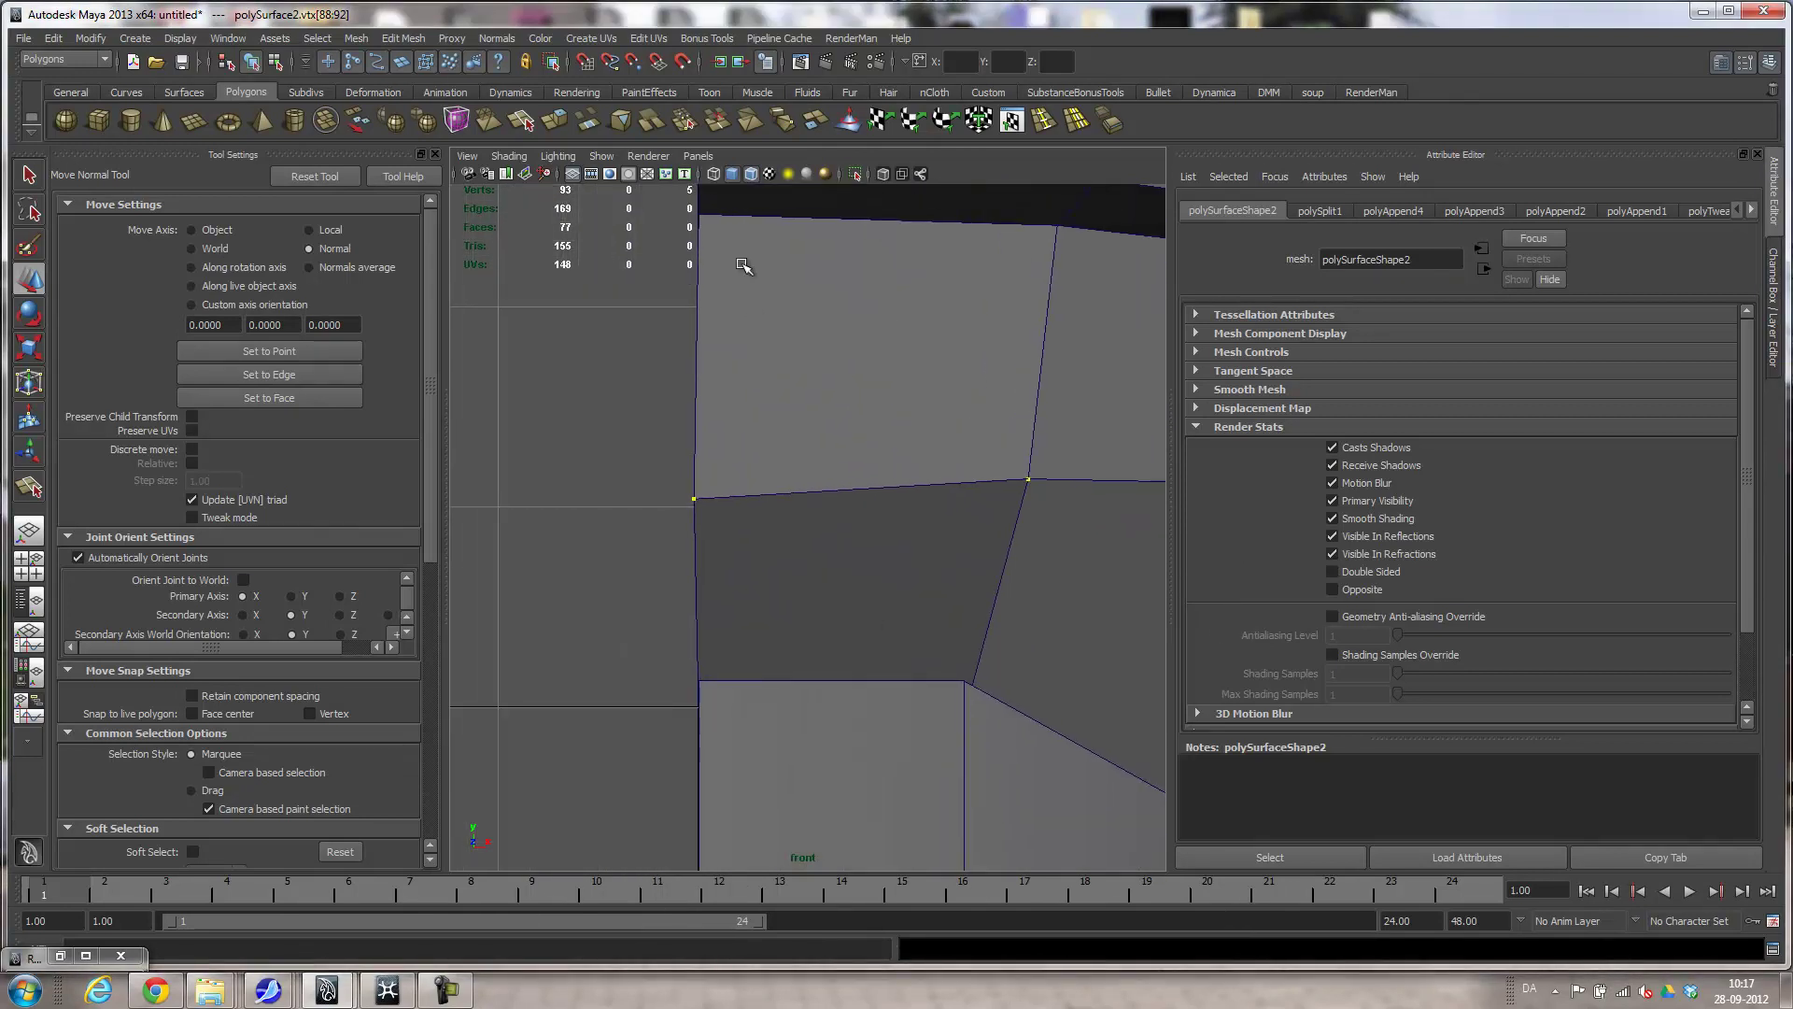
pyautogui.keyDown('alt'); pyautogui.moveTo(717, 642); pyautogui.dragTo(640, 696, button='right'); pyautogui.keyUp('alt')
# Snap all vertices along the helmet's open centre edge to the central grid line, using the World move axis.
pyautogui.moveTo(723, 329); pyautogui.dragTo(813, 771)
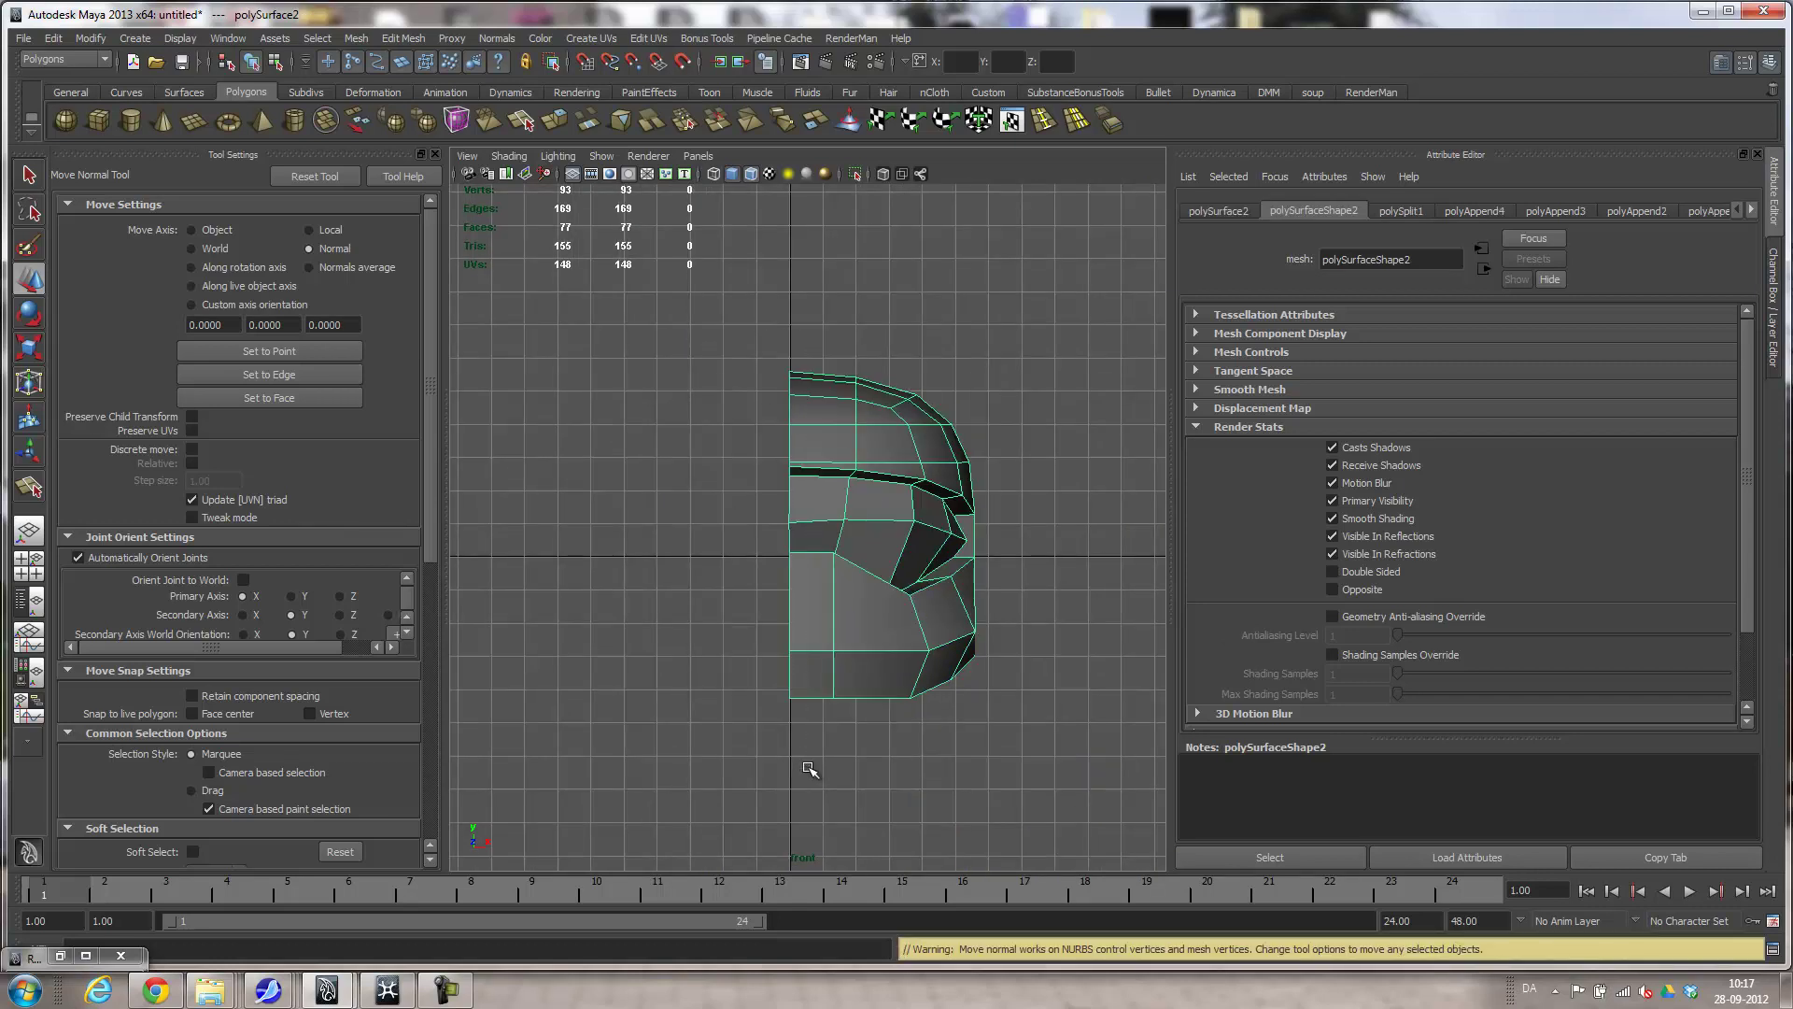
pyautogui.moveTo(789, 597); pyautogui.dragTo(762, 375, button='right')
pyautogui.moveTo(761, 375); pyautogui.dragTo(801, 761)
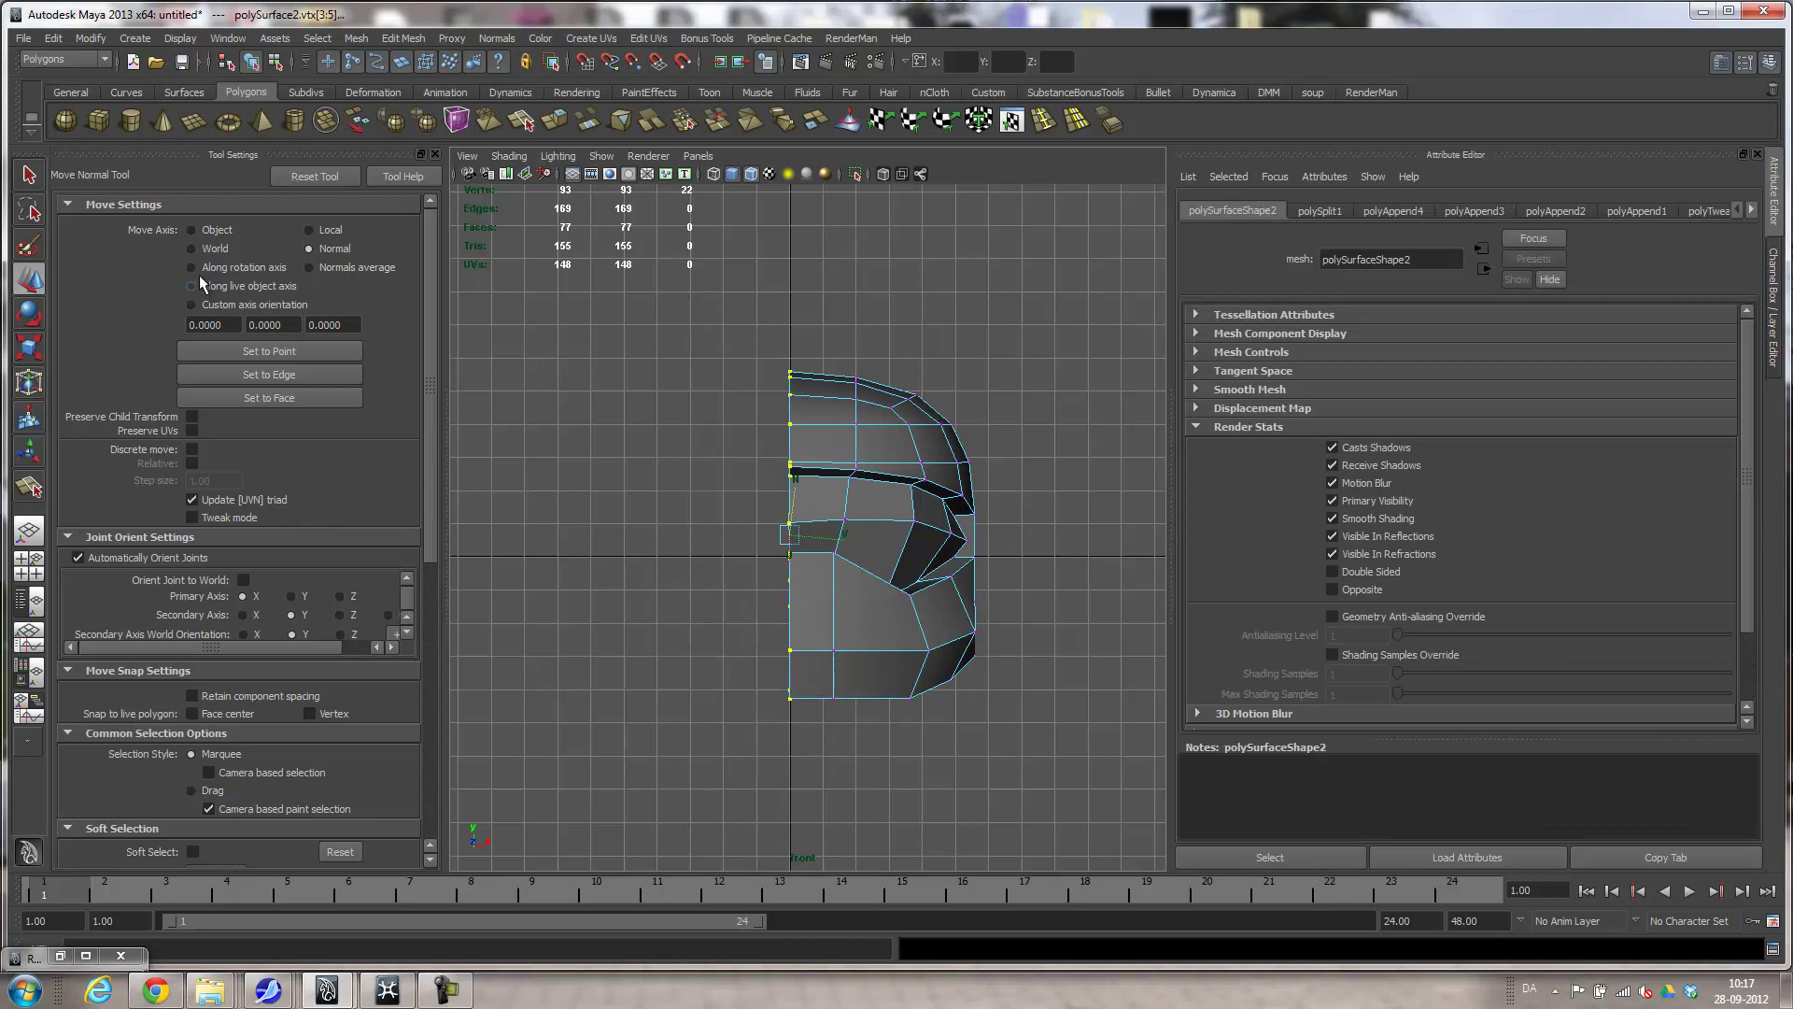
pyautogui.press('w')
pyautogui.press('x')
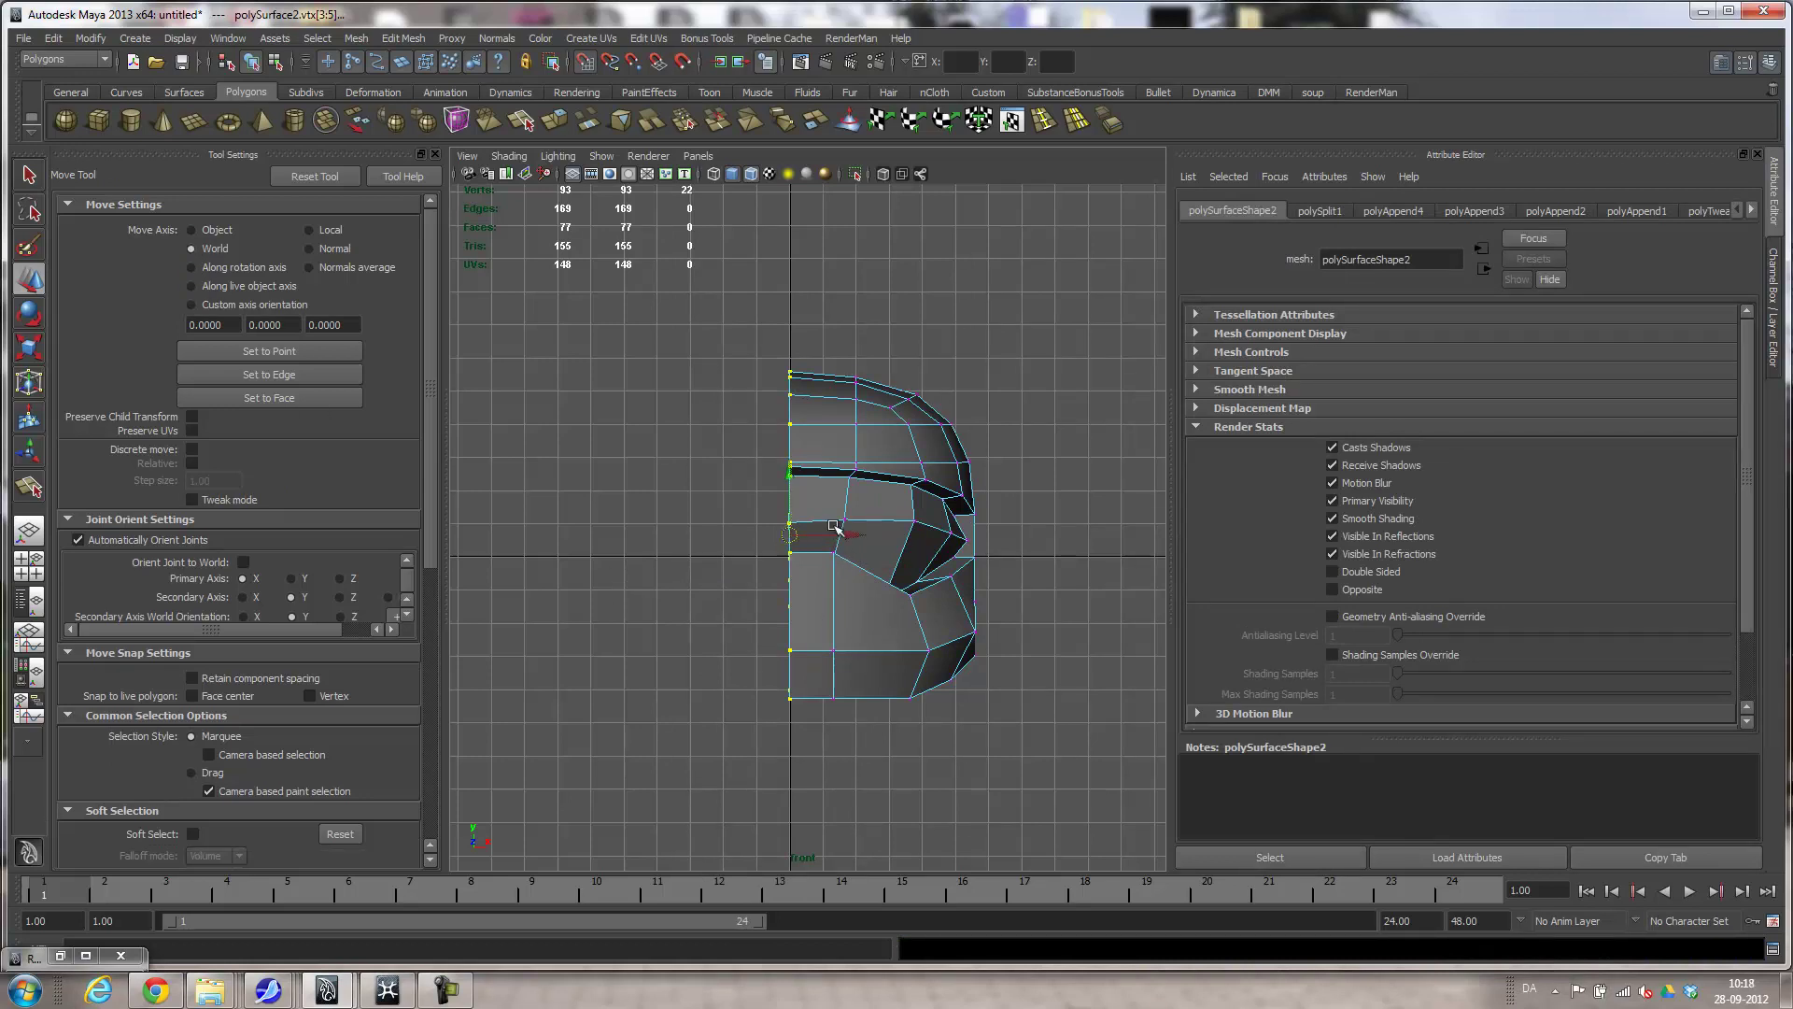
pyautogui.moveTo(846, 540)
pyautogui.mouseDown()
pyautogui.moveTo(777, 540)
pyautogui.moveTo(843, 540)
pyautogui.mouseUp()
# Mirror the helmet half in the -X direction, merging it with the original and merging vertices.
pyautogui.moveTo(797, 610); pyautogui.dragTo(845, 597, button='right')
pyautogui.press('space')
pyautogui.moveTo(881, 603); pyautogui.dragTo(939, 583)
pyautogui.keyDown('alt'); pyautogui.moveTo(939, 583); pyautogui.dragTo(533, 502, button='right'); pyautogui.keyUp('alt')
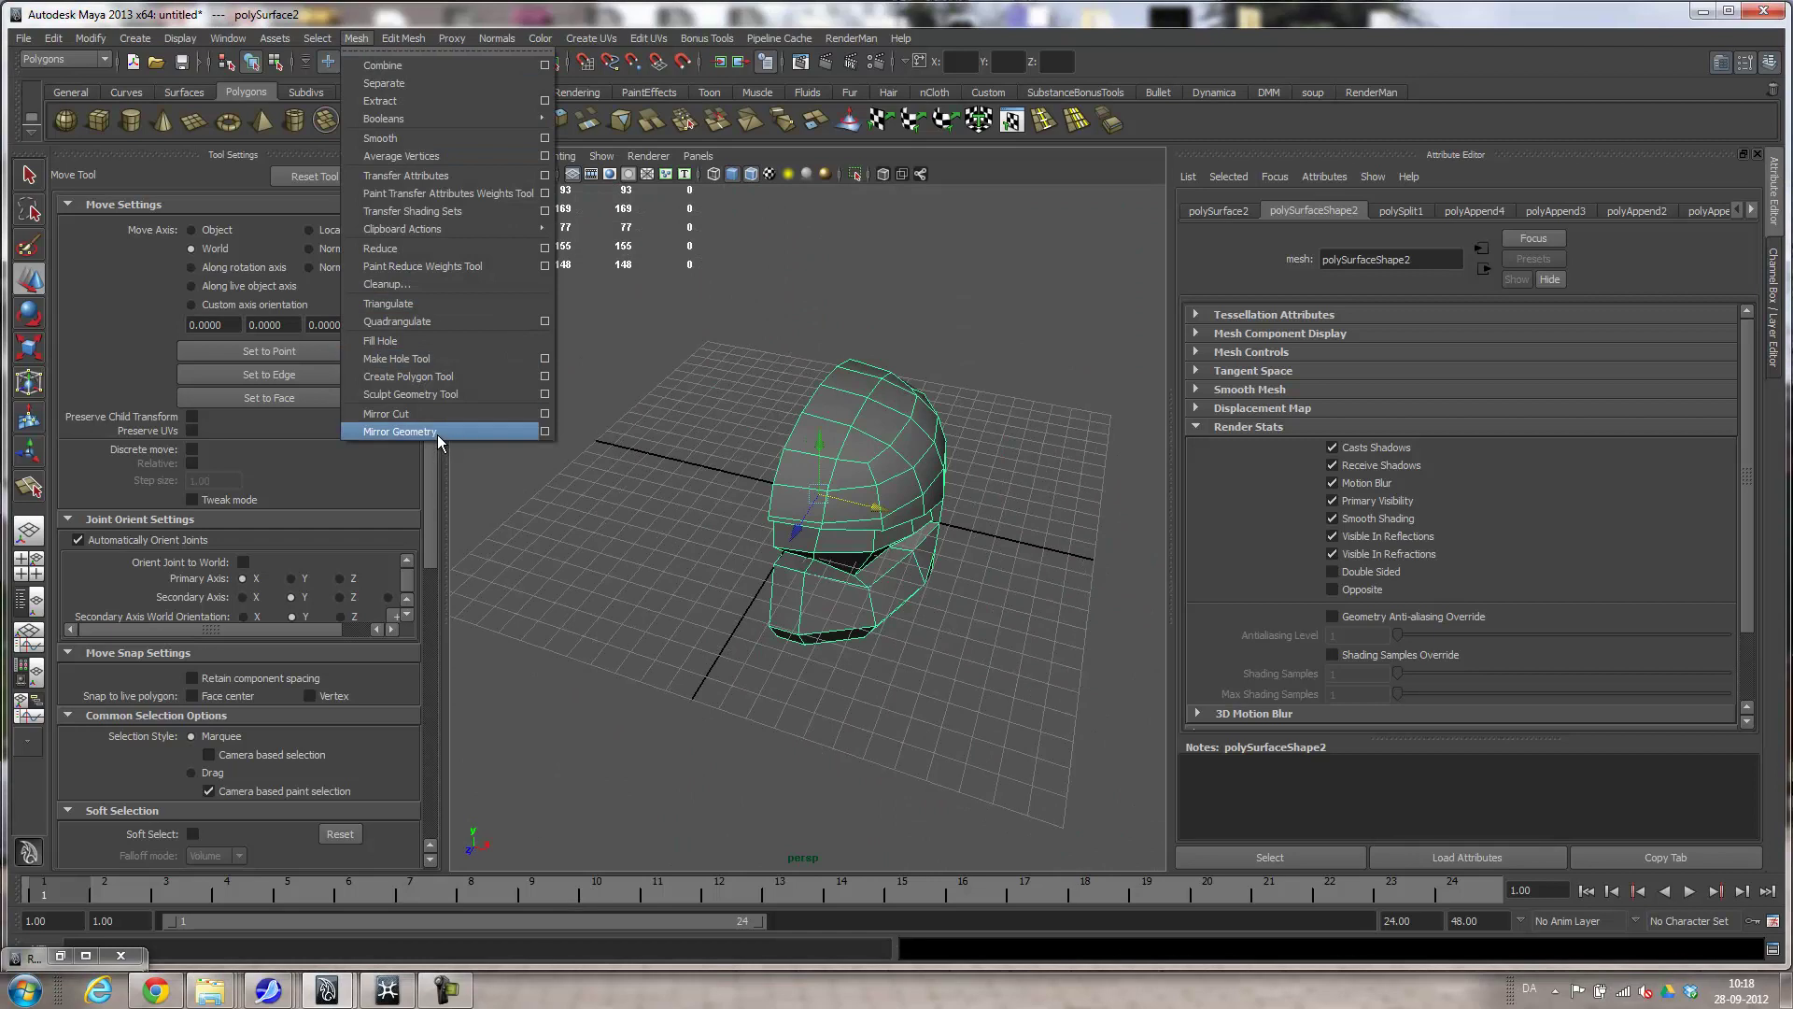
pyautogui.click(542, 433)
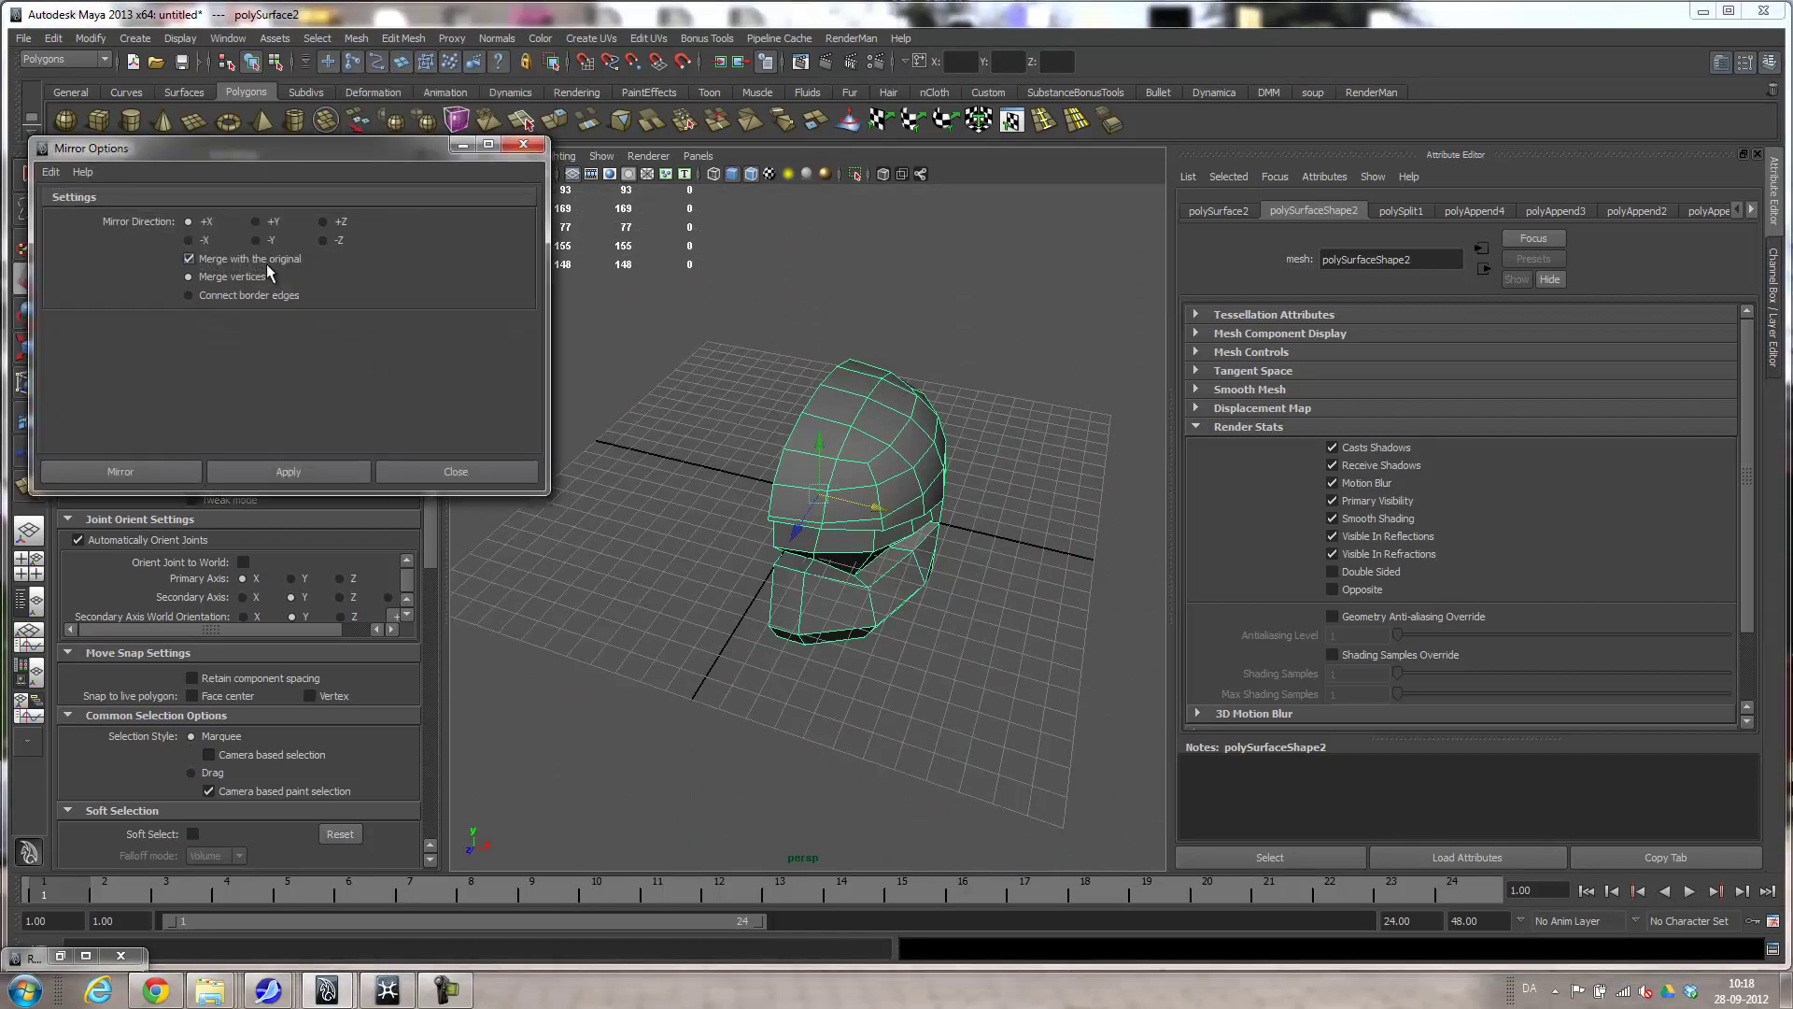
pyautogui.click(198, 243)
pyautogui.click(243, 473)
pyautogui.click(458, 464)
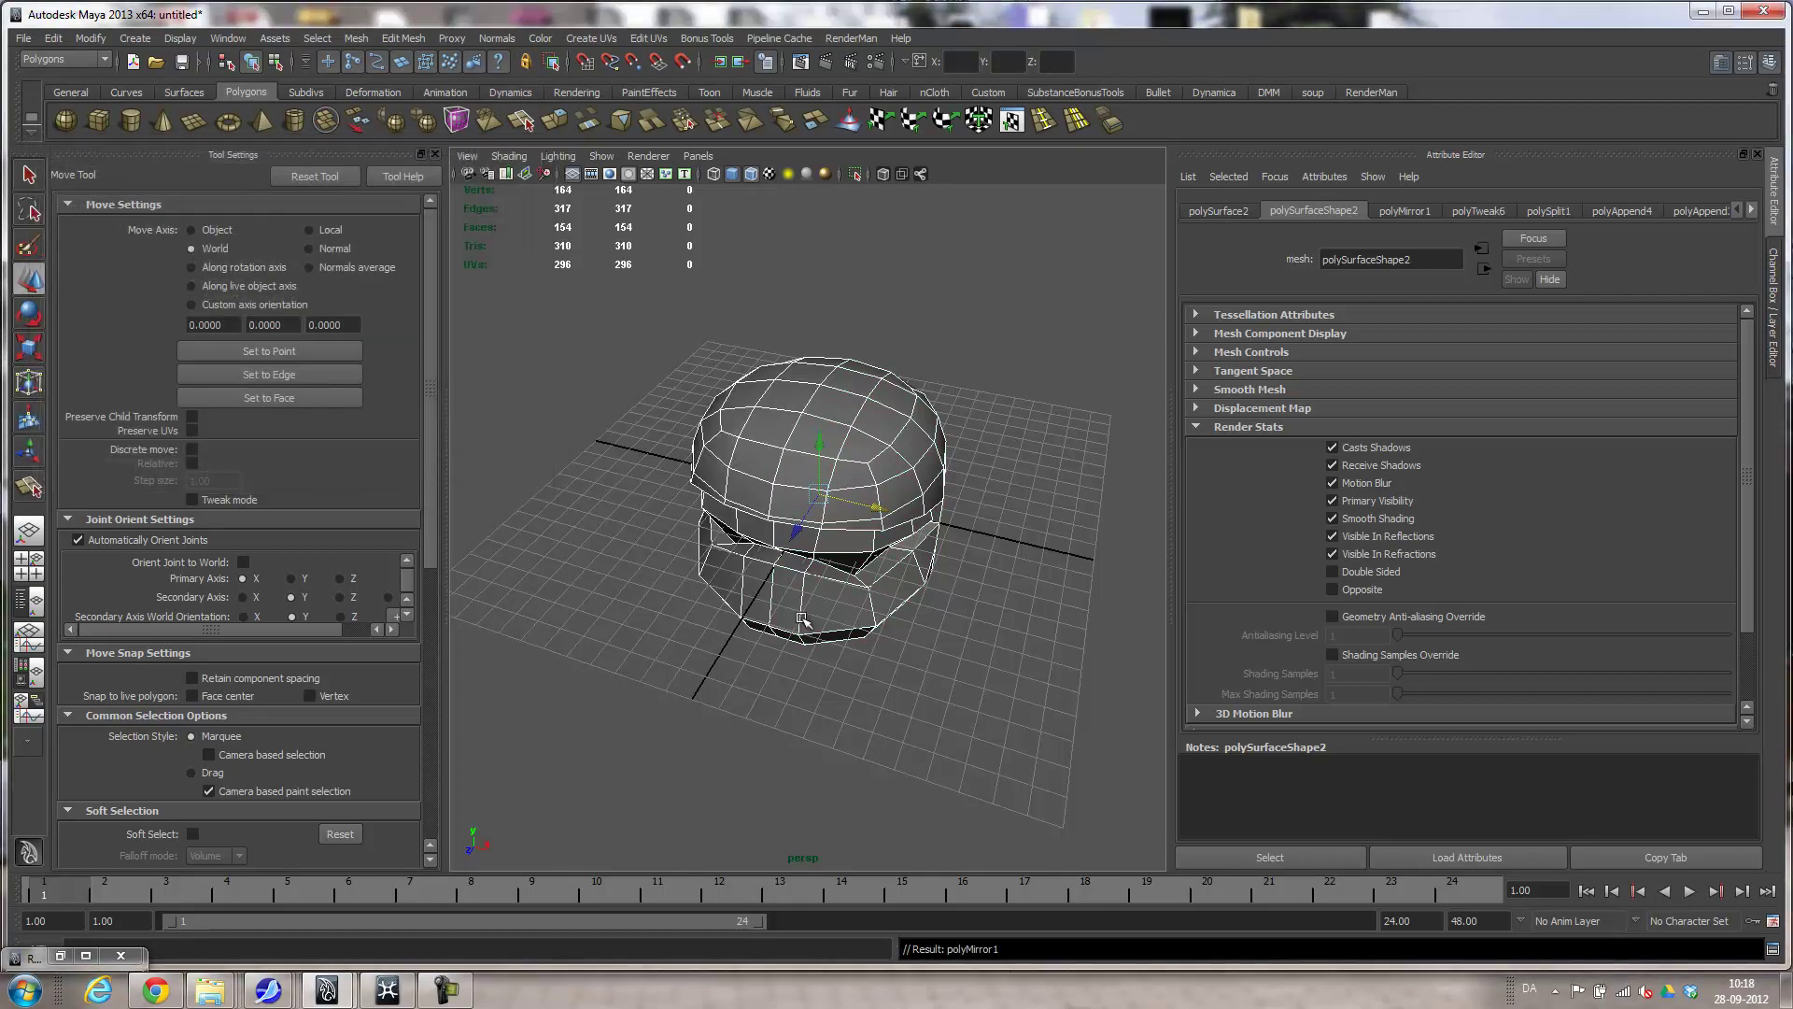
# Preview the mirrored helmet in smoothed display and view it from the front.
pyautogui.keyDown('alt'); pyautogui.moveTo(792, 618); pyautogui.dragTo(943, 583); pyautogui.keyUp('alt')
pyautogui.scroll(3, 919, 587)
pyautogui.press('3')
pyautogui.scroll(3, 909, 608)
pyautogui.scroll(-5, 945, 584)
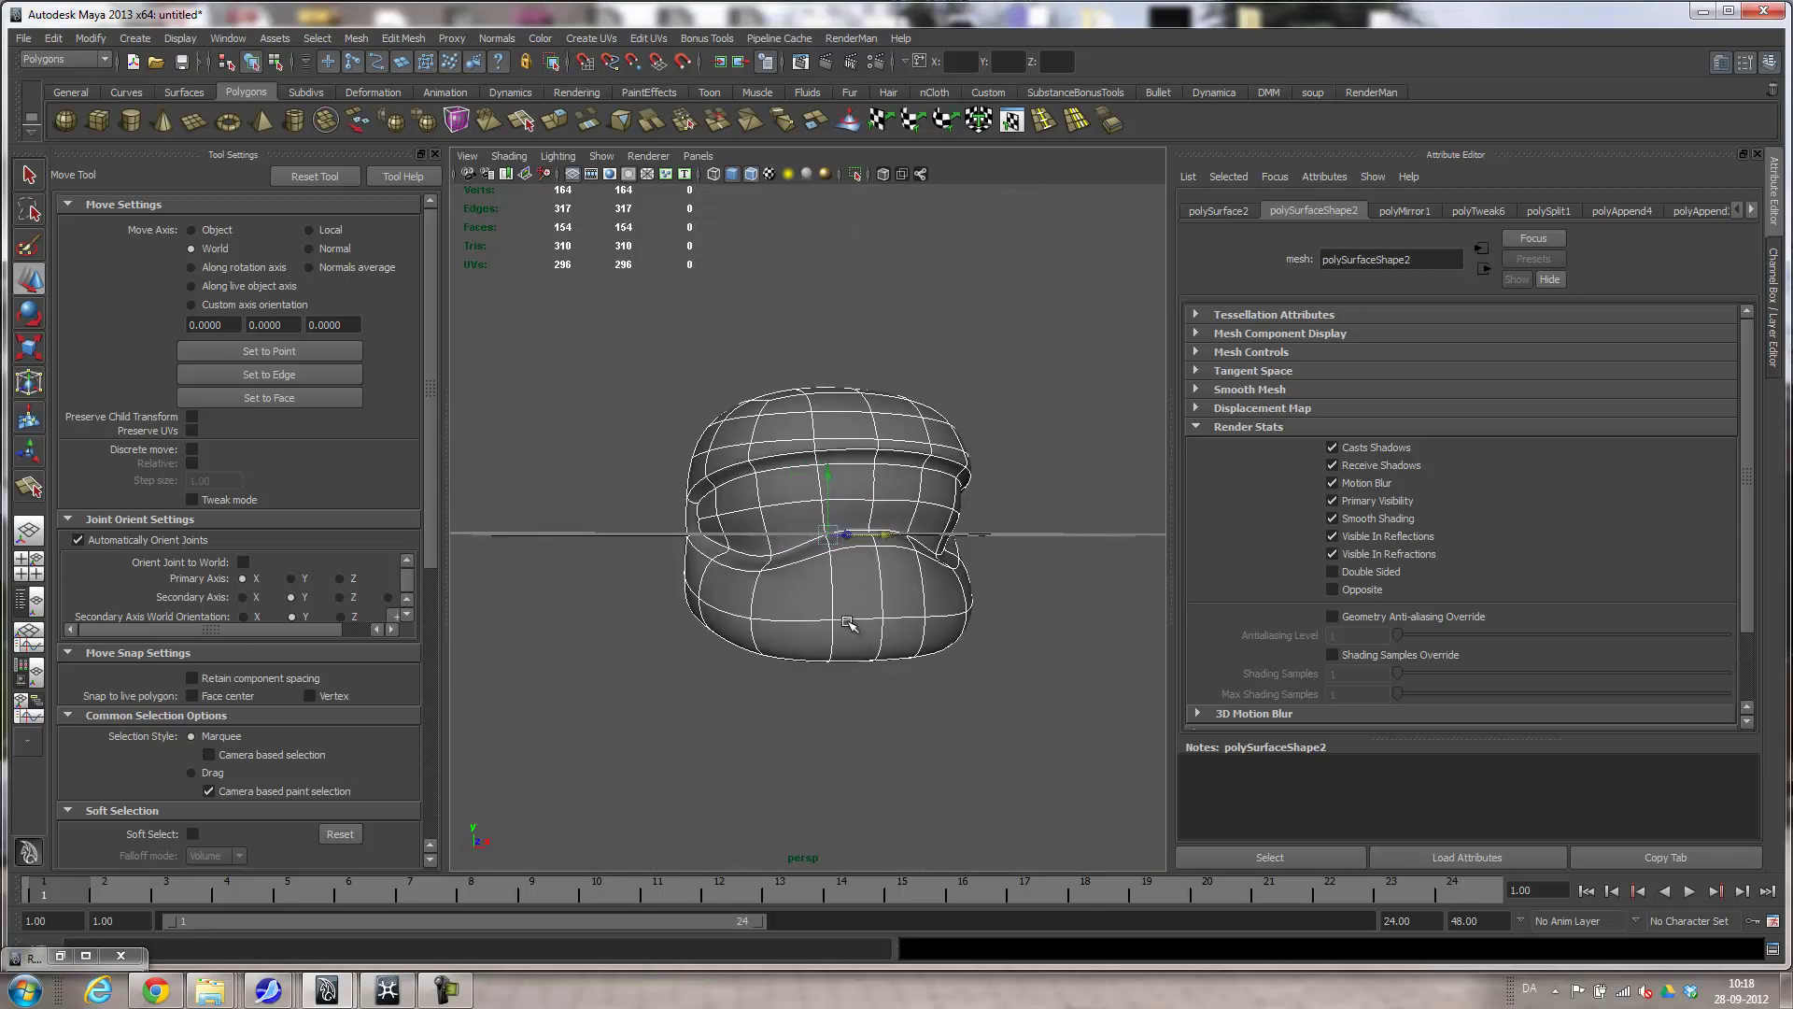
# Undo the mirroring and return the half helmet to unsmoothed display.
pyautogui.hotkey('ctrl', 'z')
pyautogui.hotkey('ctrl', 'z')
pyautogui.keyDown('alt'); pyautogui.moveTo(1023, 587); pyautogui.dragTo(707, 416); pyautogui.keyUp('alt')
pyautogui.press('1')
pyautogui.scroll(3, 976, 594)
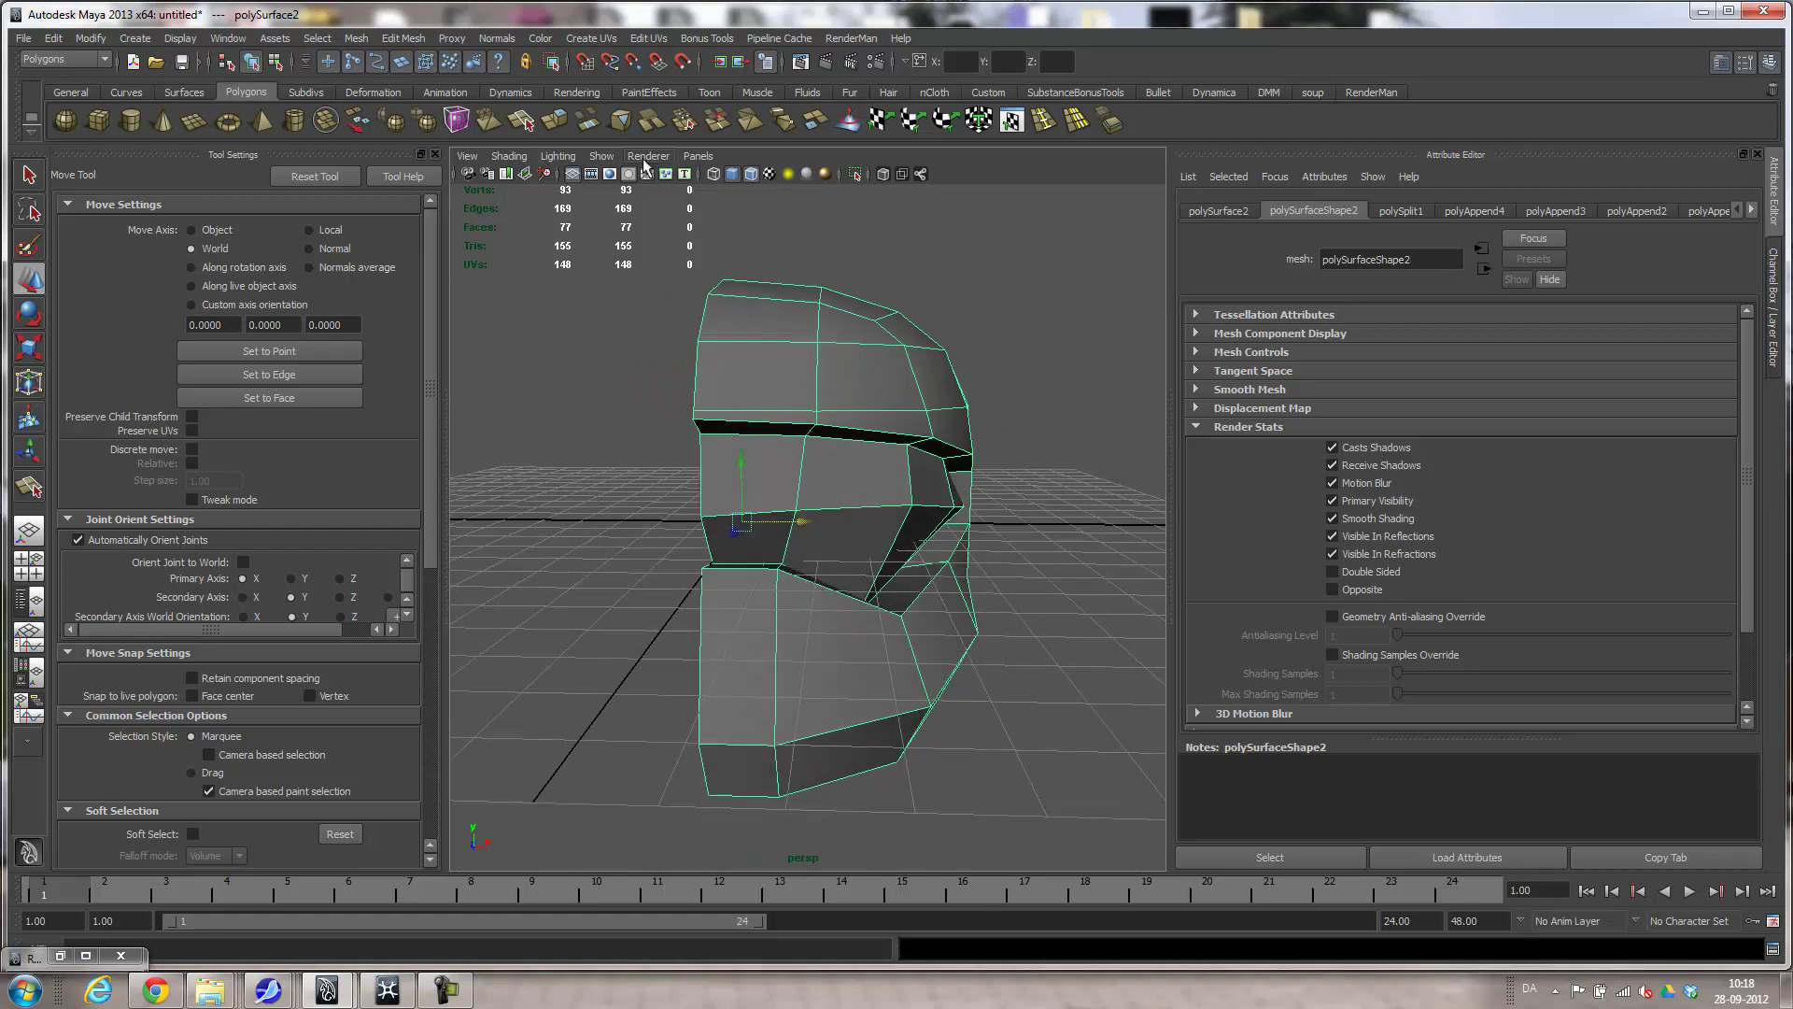
pyautogui.click(520, 124)
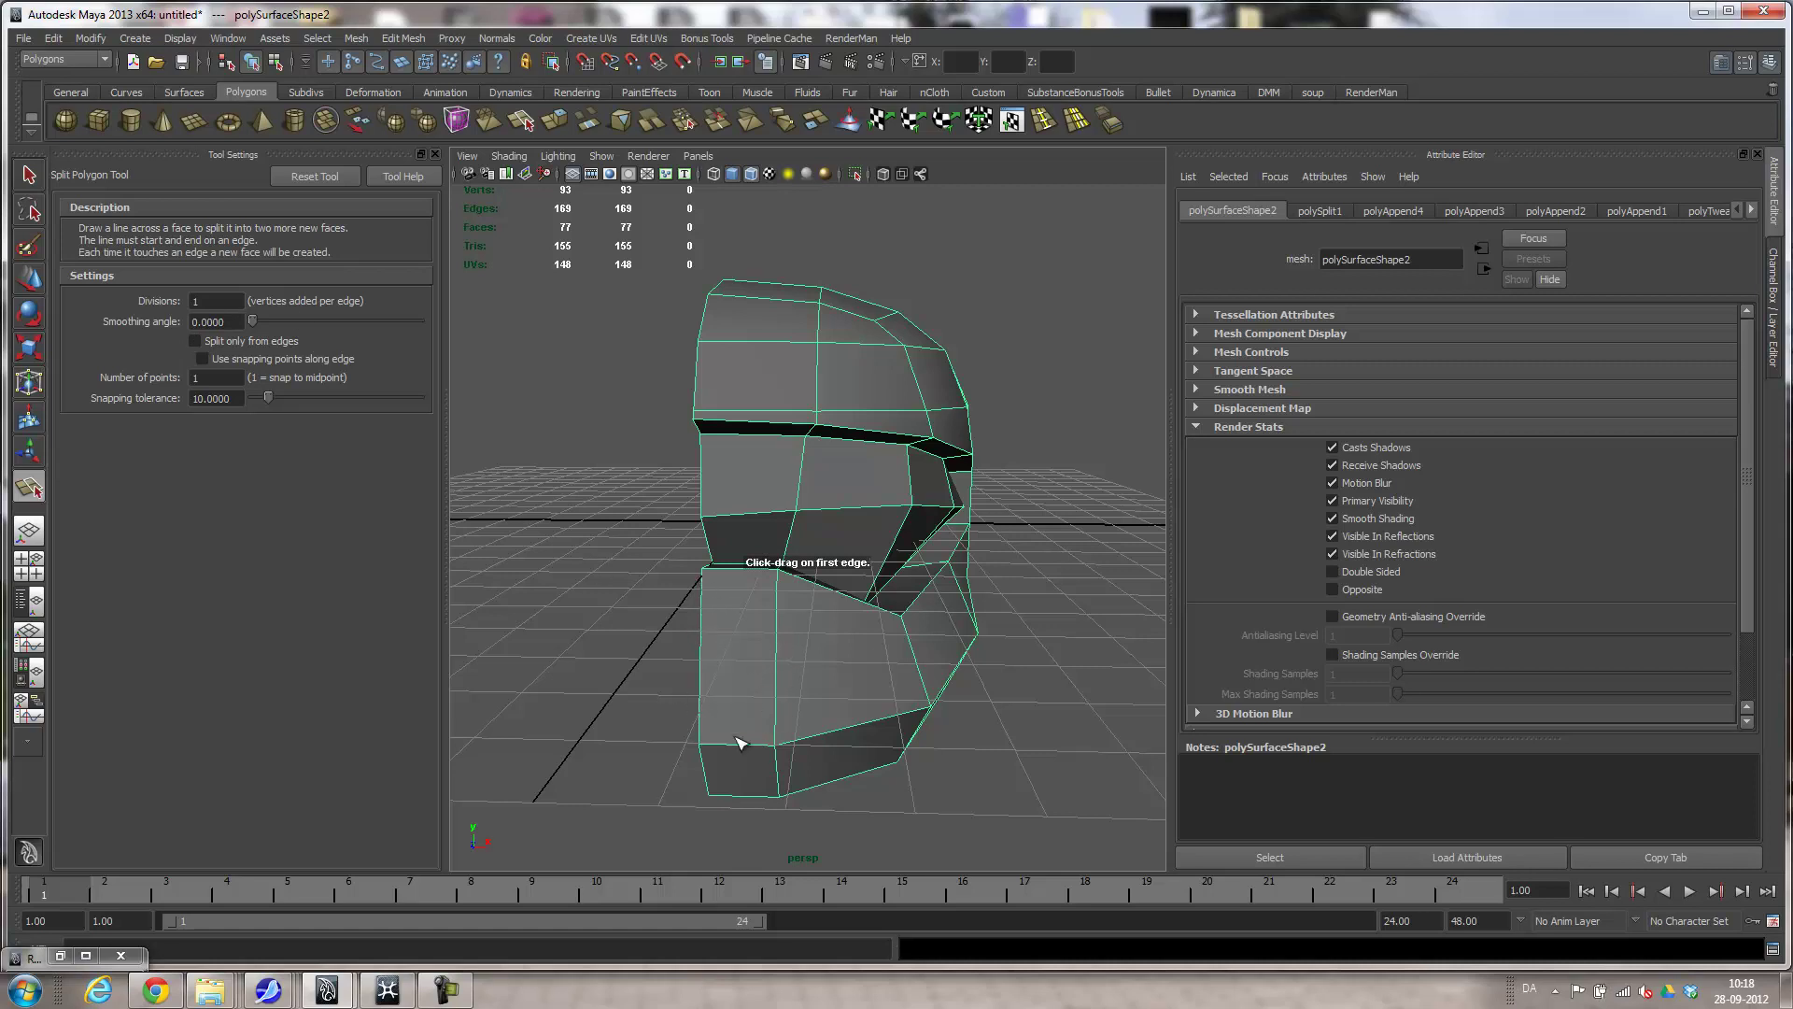
pyautogui.click(219, 300)
pyautogui.press('Tab')
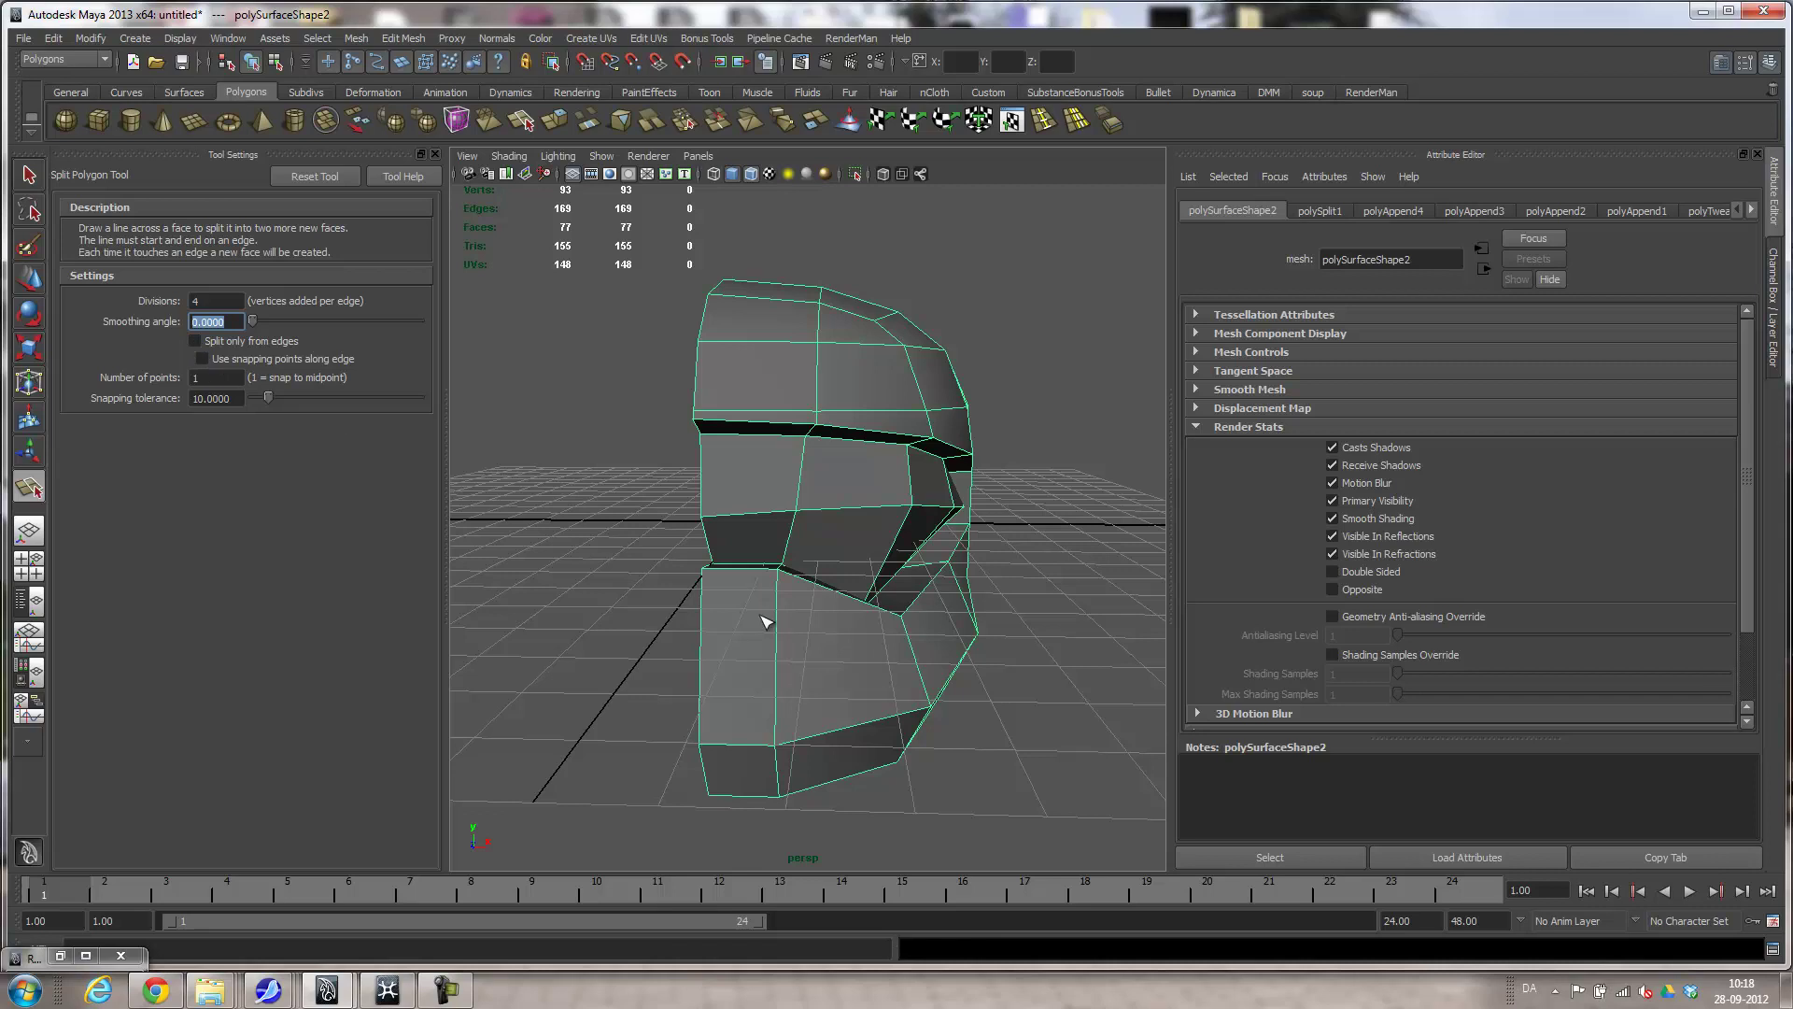
pyautogui.click(219, 300)
pyautogui.write('1')
pyautogui.press('Tab')
# Insert 4 multiple edge loops across the chin guard's front centre face, between its two vertical edges, with Auto complete off.
pyautogui.click(357, 38)
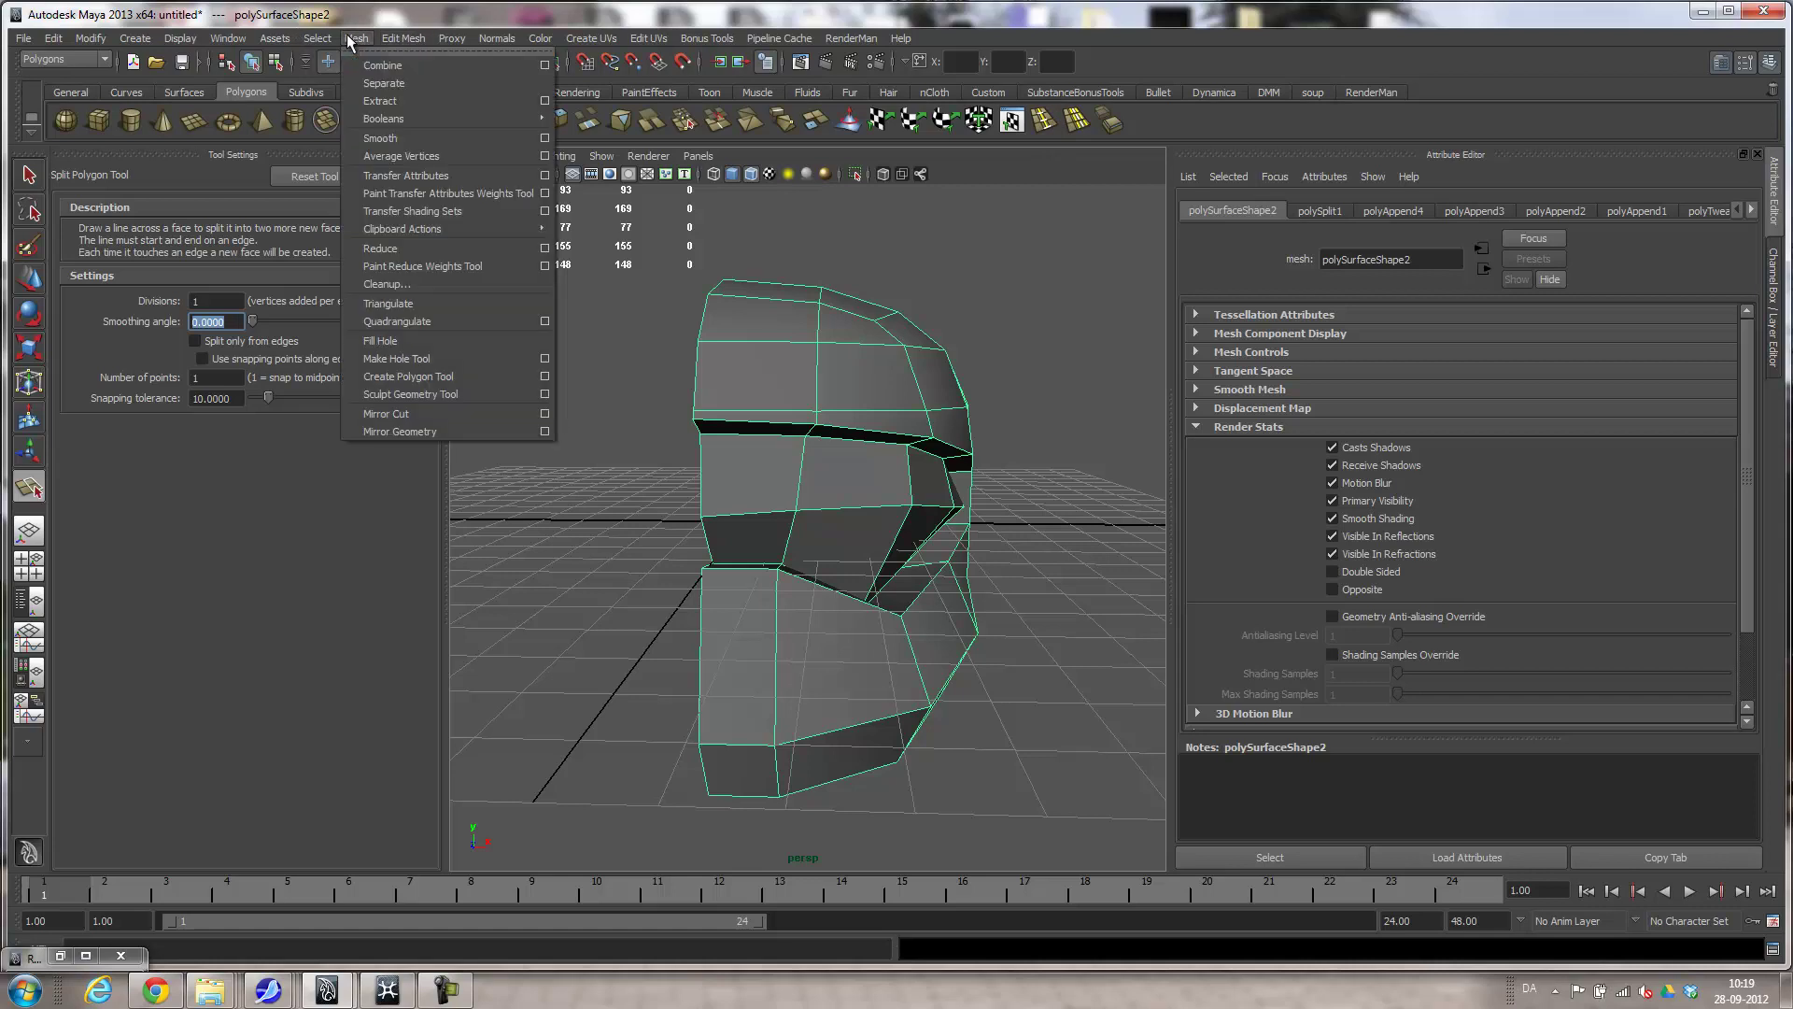
pyautogui.moveTo(403, 39)
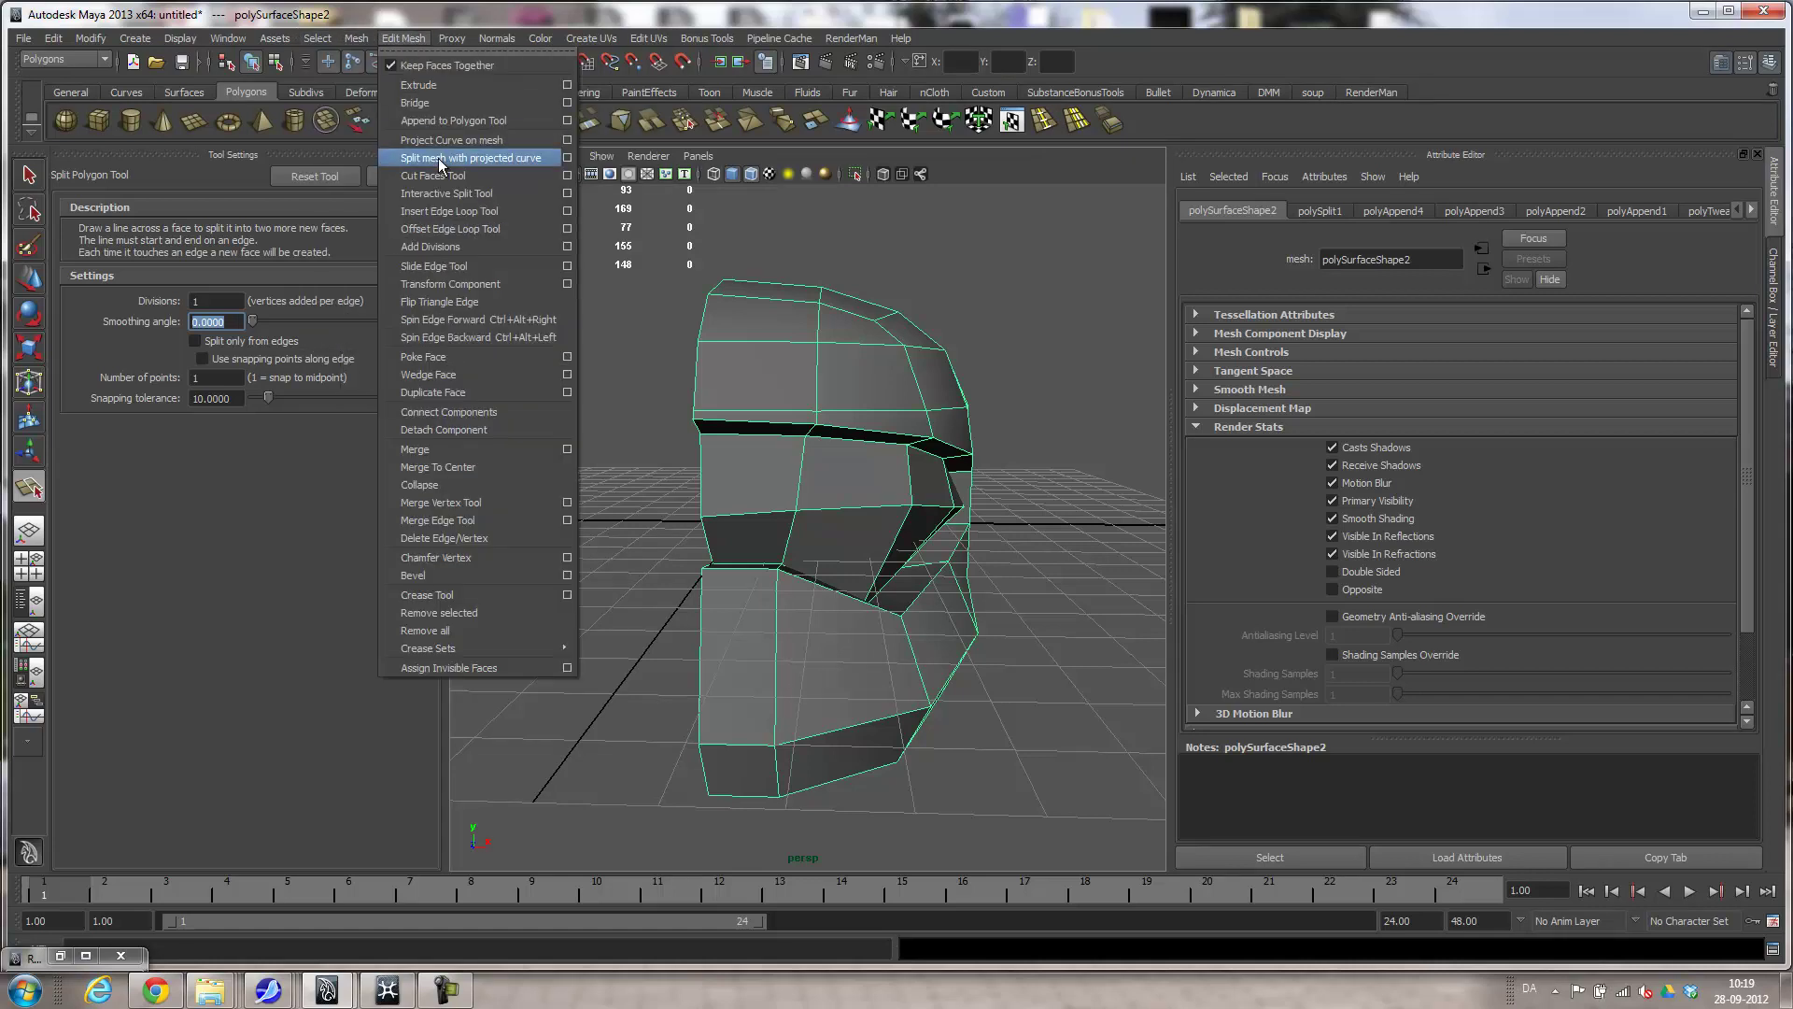
pyautogui.click(572, 208)
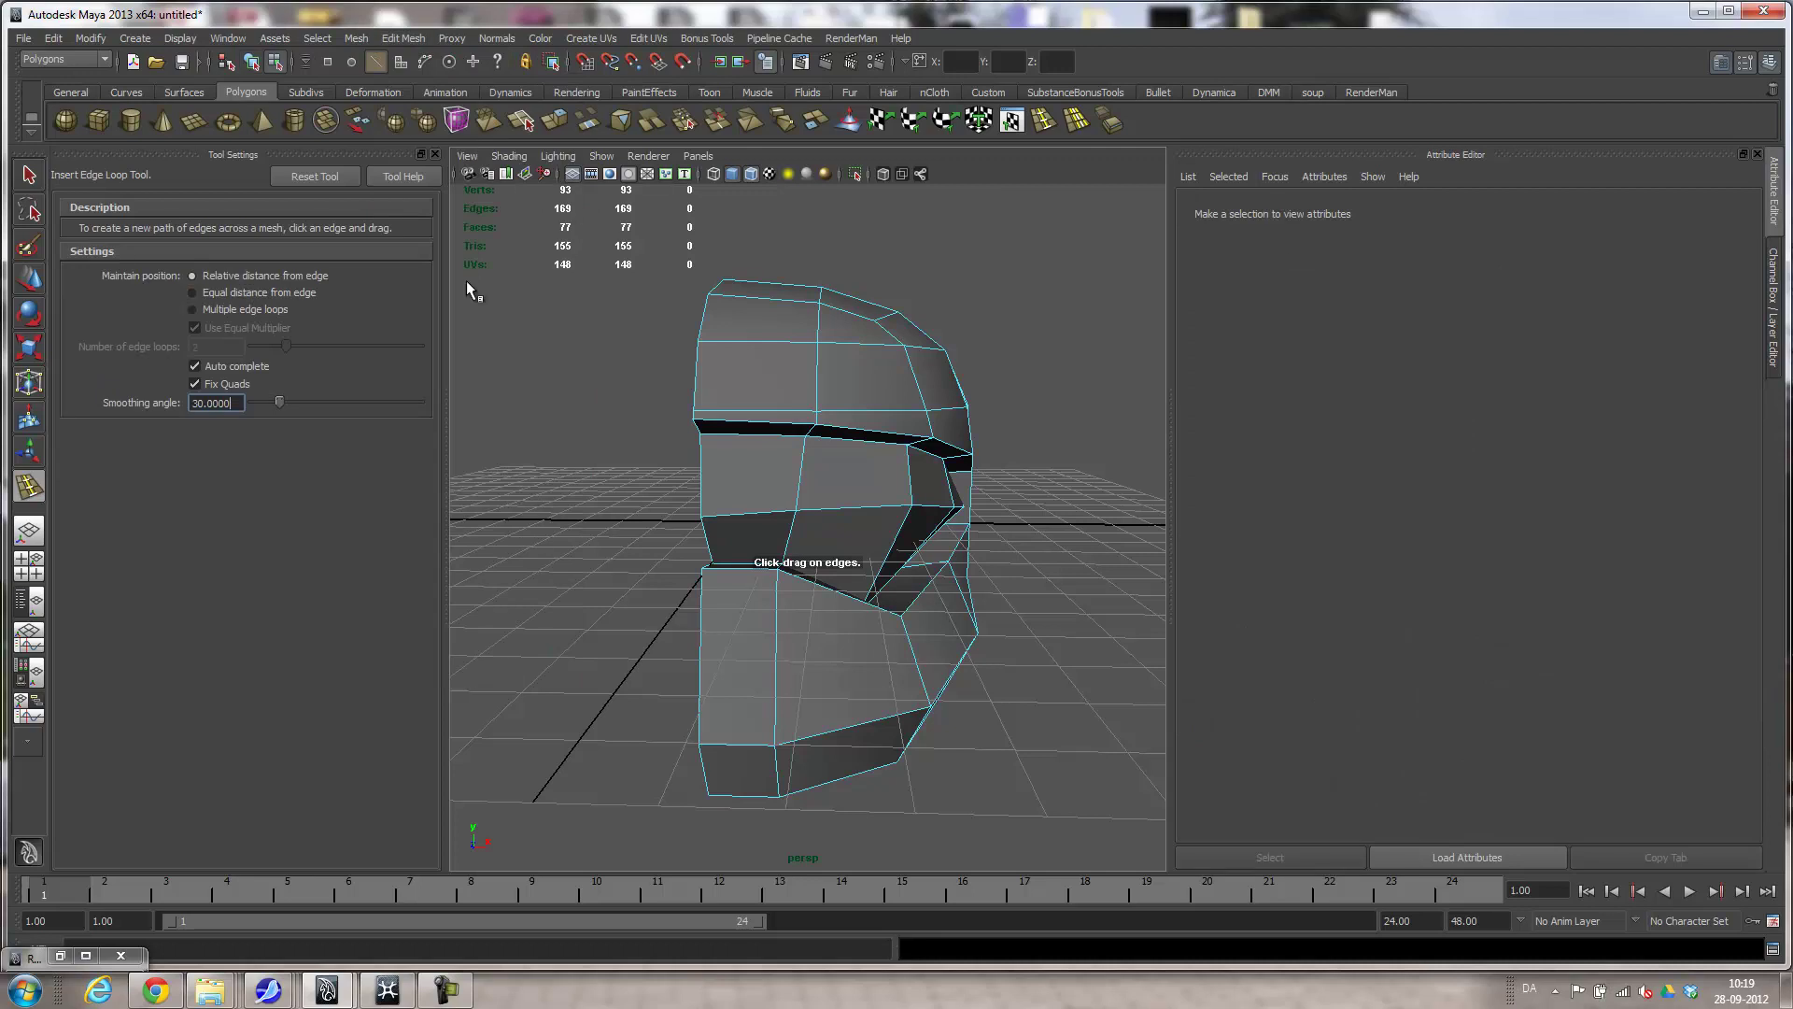
pyautogui.click(192, 309)
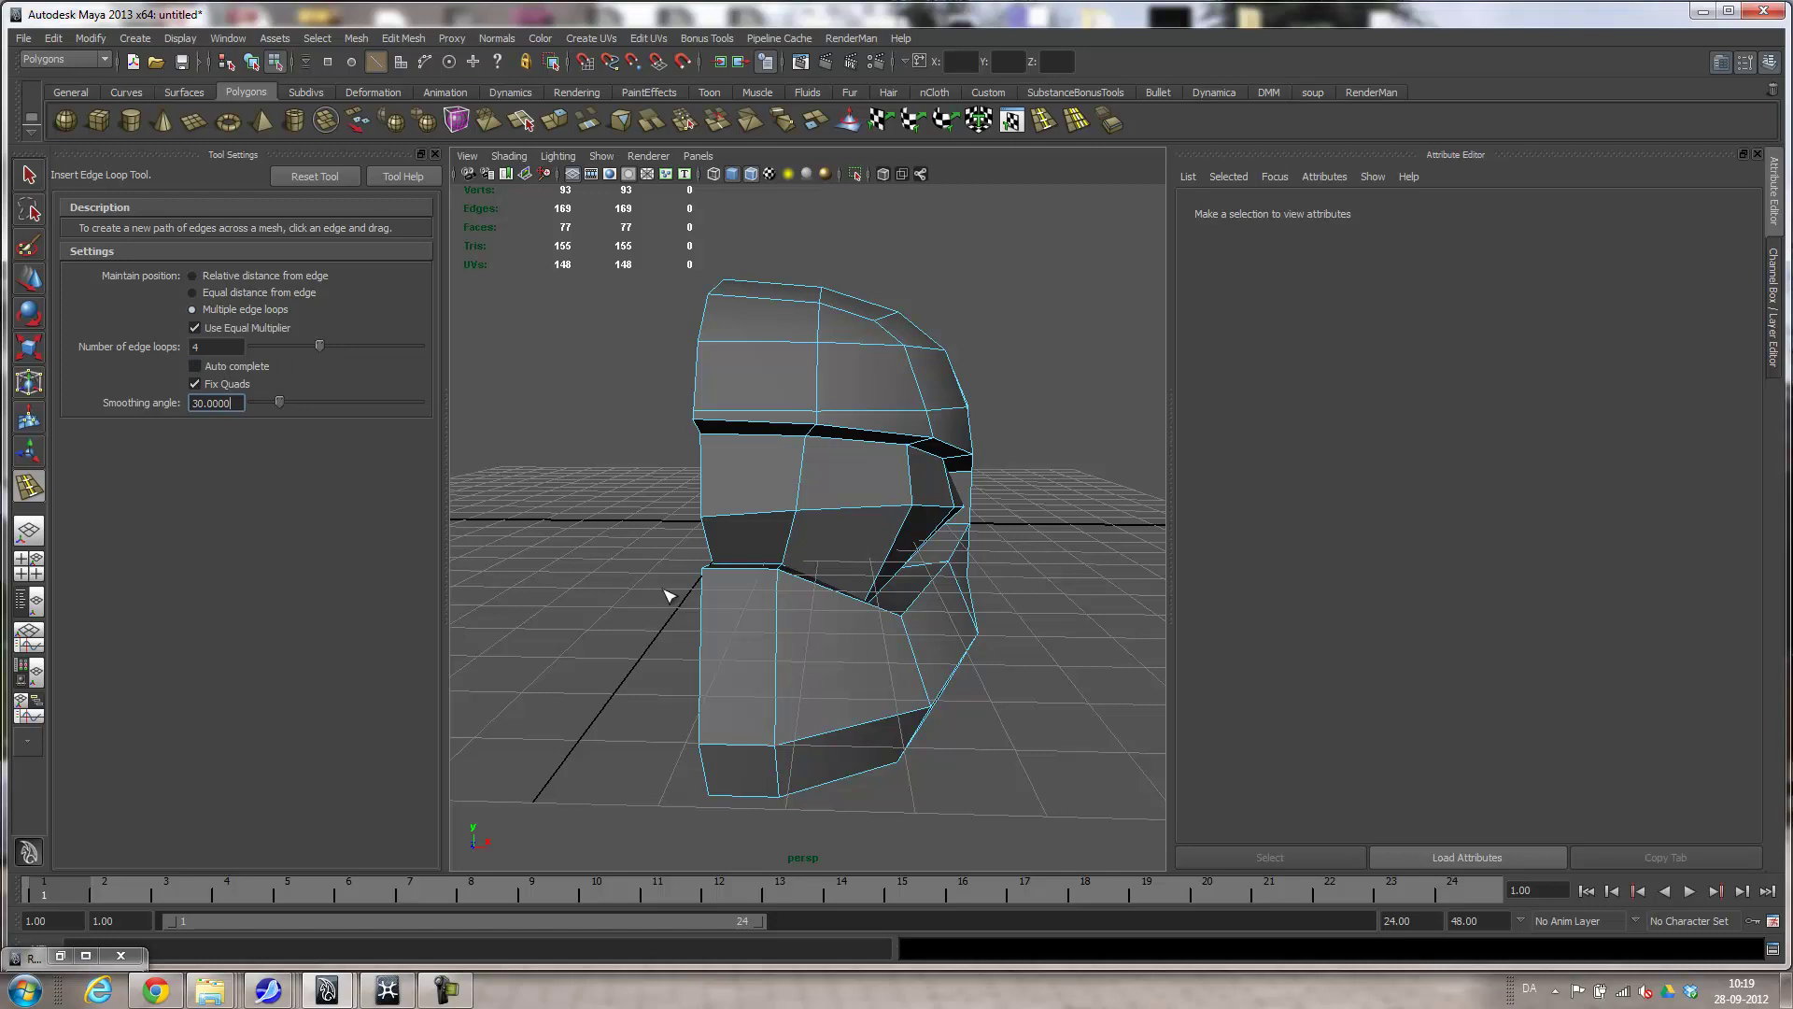
pyautogui.click(702, 624)
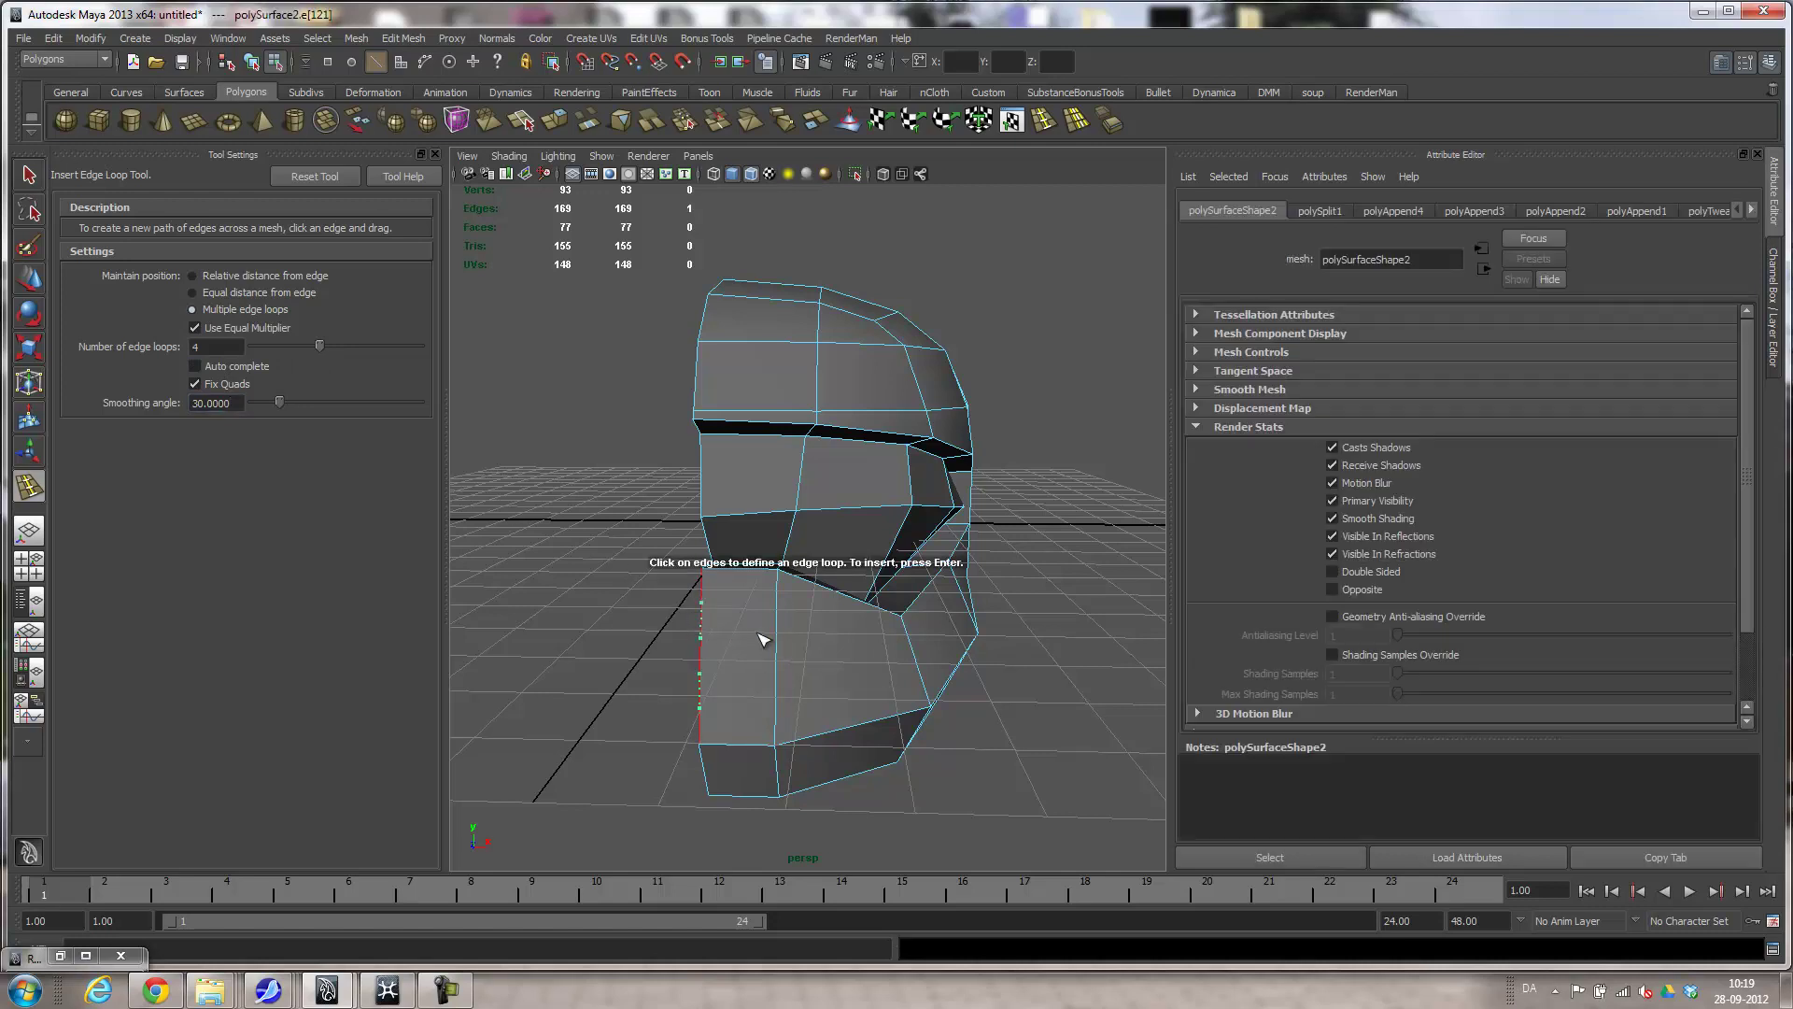
pyautogui.click(779, 635)
pyautogui.press('Return')
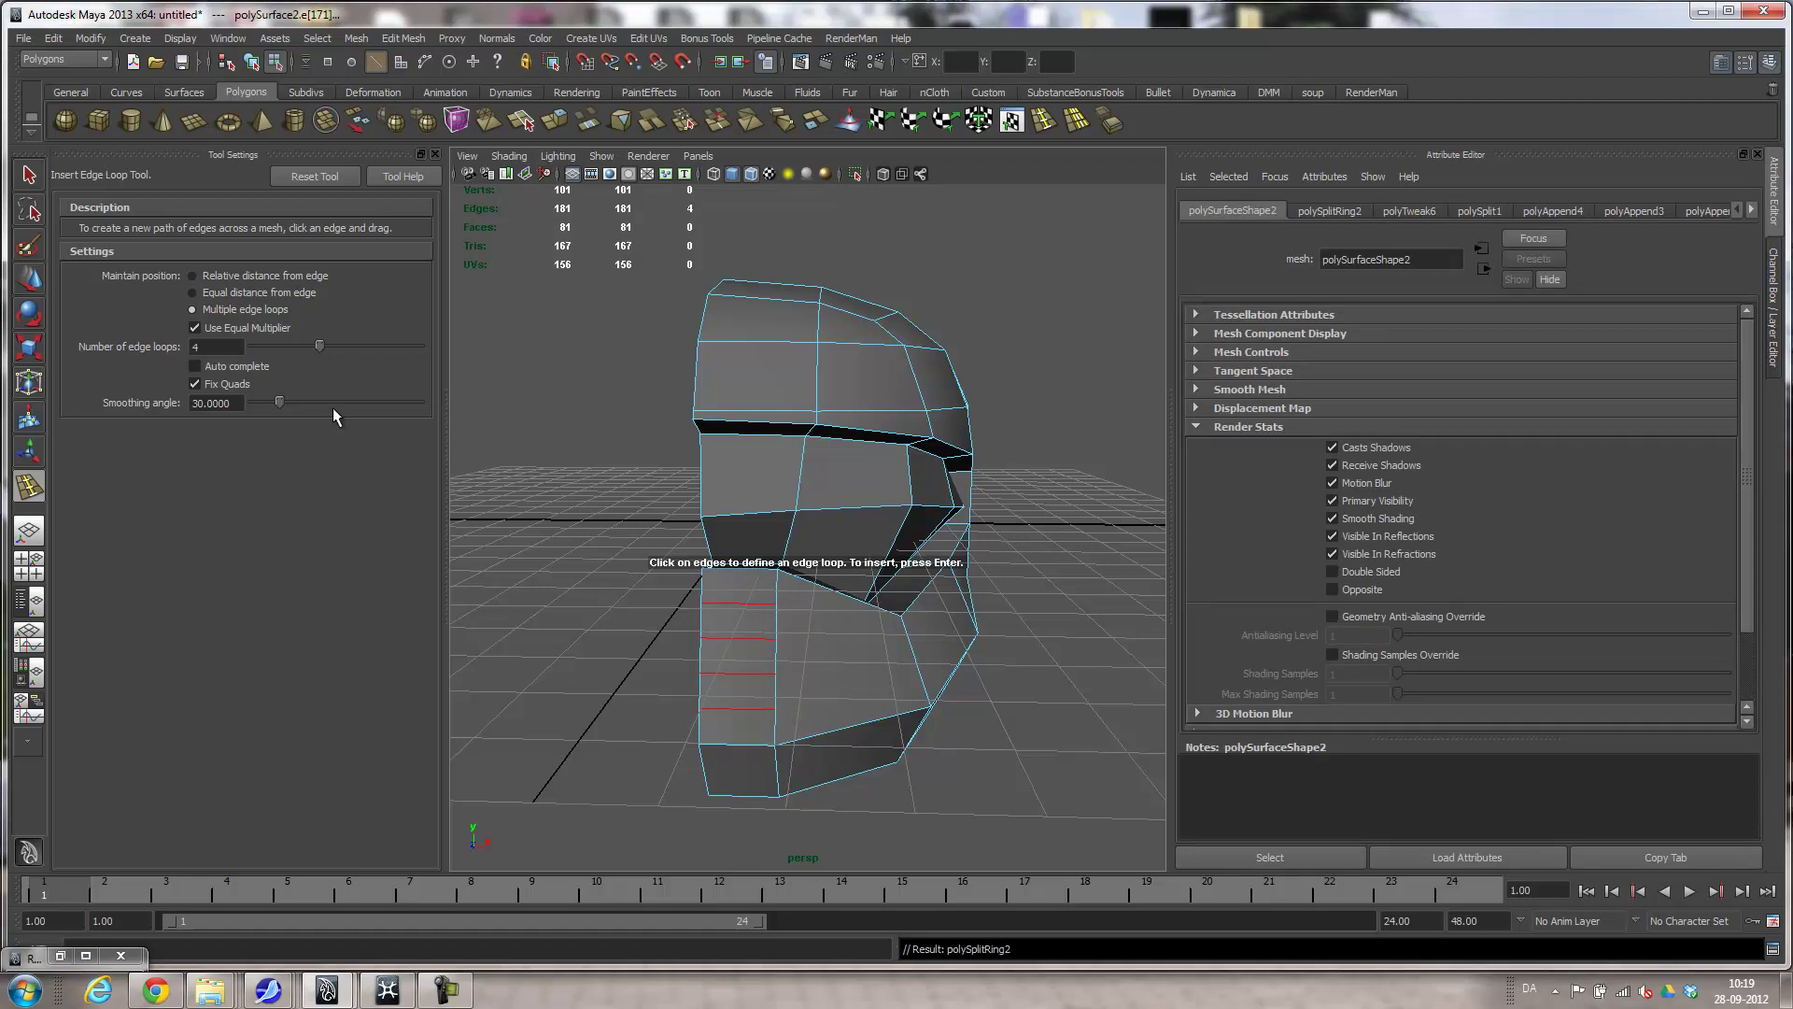
pyautogui.click(323, 177)
pyautogui.press('q')
# Slide the second and fourth segments of the chin guard's centre edge upward, with the move axis aligned to that edge.
pyautogui.keyDown('alt'); pyautogui.moveTo(845, 736); pyautogui.dragTo(695, 716); pyautogui.keyUp('alt')
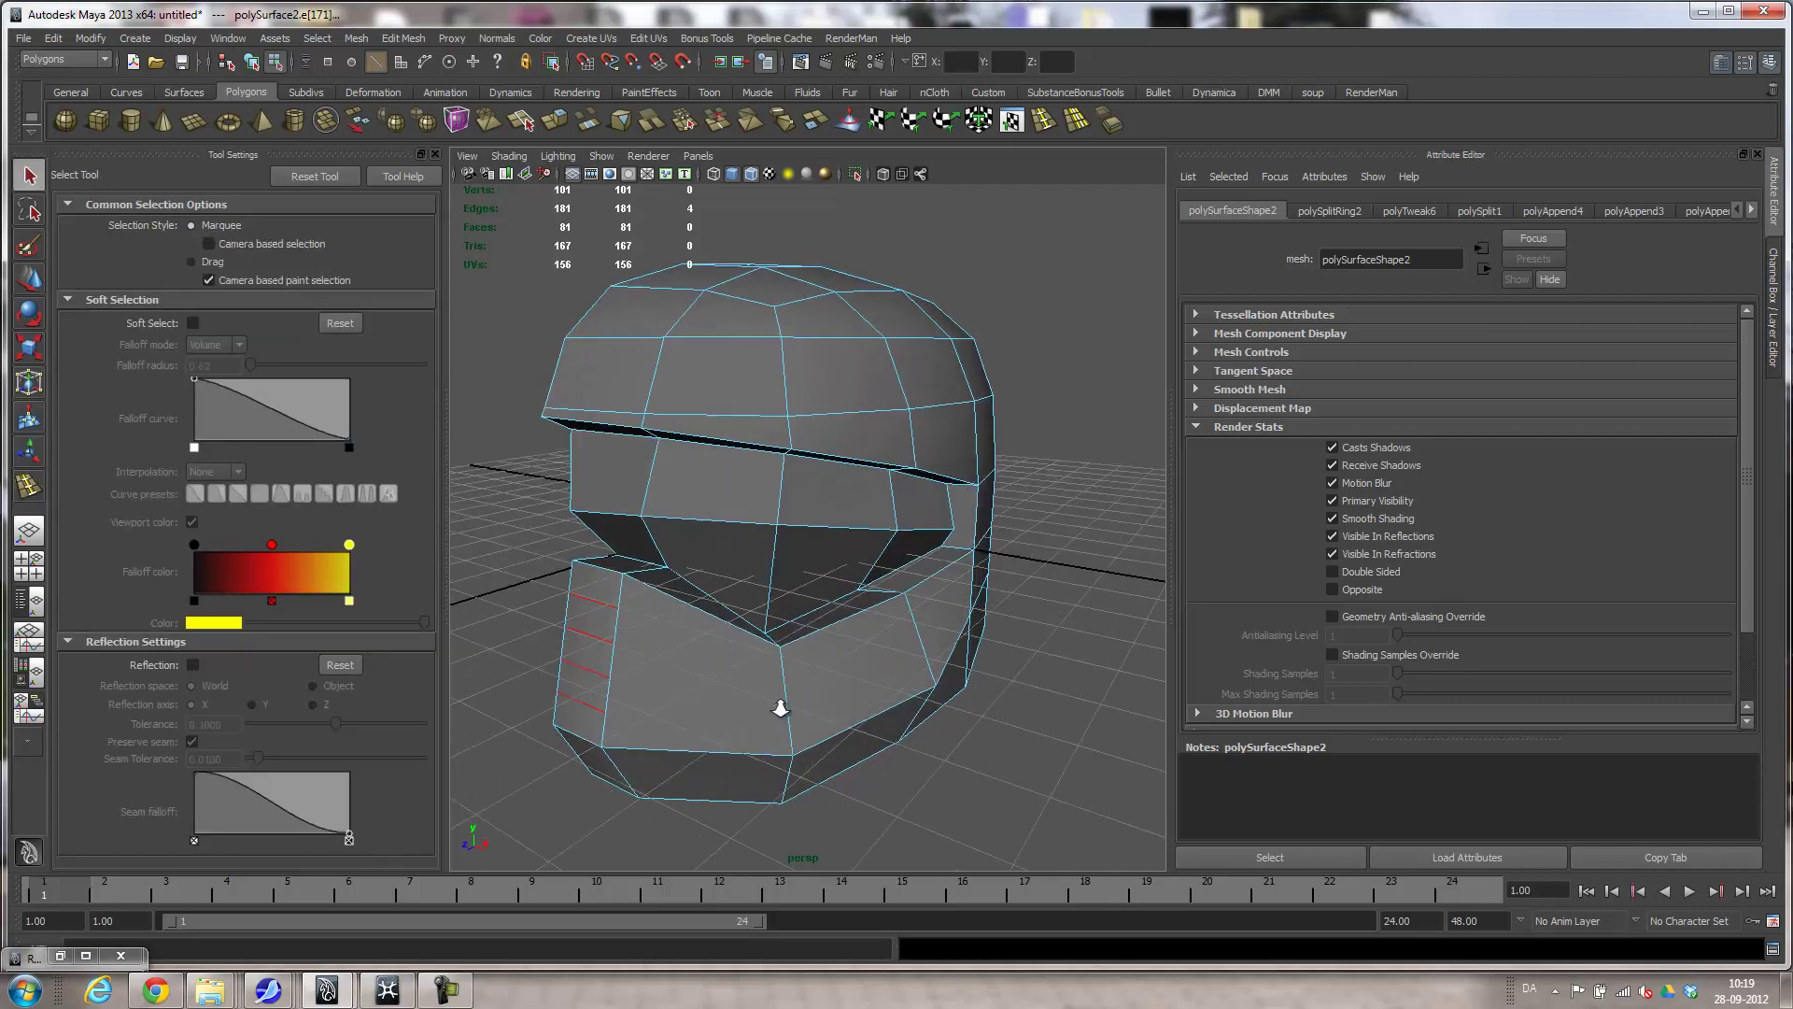
pyautogui.scroll(4, 695, 716)
pyautogui.keyDown('alt'); pyautogui.moveTo(695, 716); pyautogui.dragTo(1000, 508, button='middle'); pyautogui.keyUp('alt')
pyautogui.moveTo(1000, 508)
pyautogui.keyDown('alt'); pyautogui.mouseDown()
pyautogui.moveTo(948, 532)
pyautogui.moveTo(978, 533)
pyautogui.mouseUp(); pyautogui.keyUp('alt')
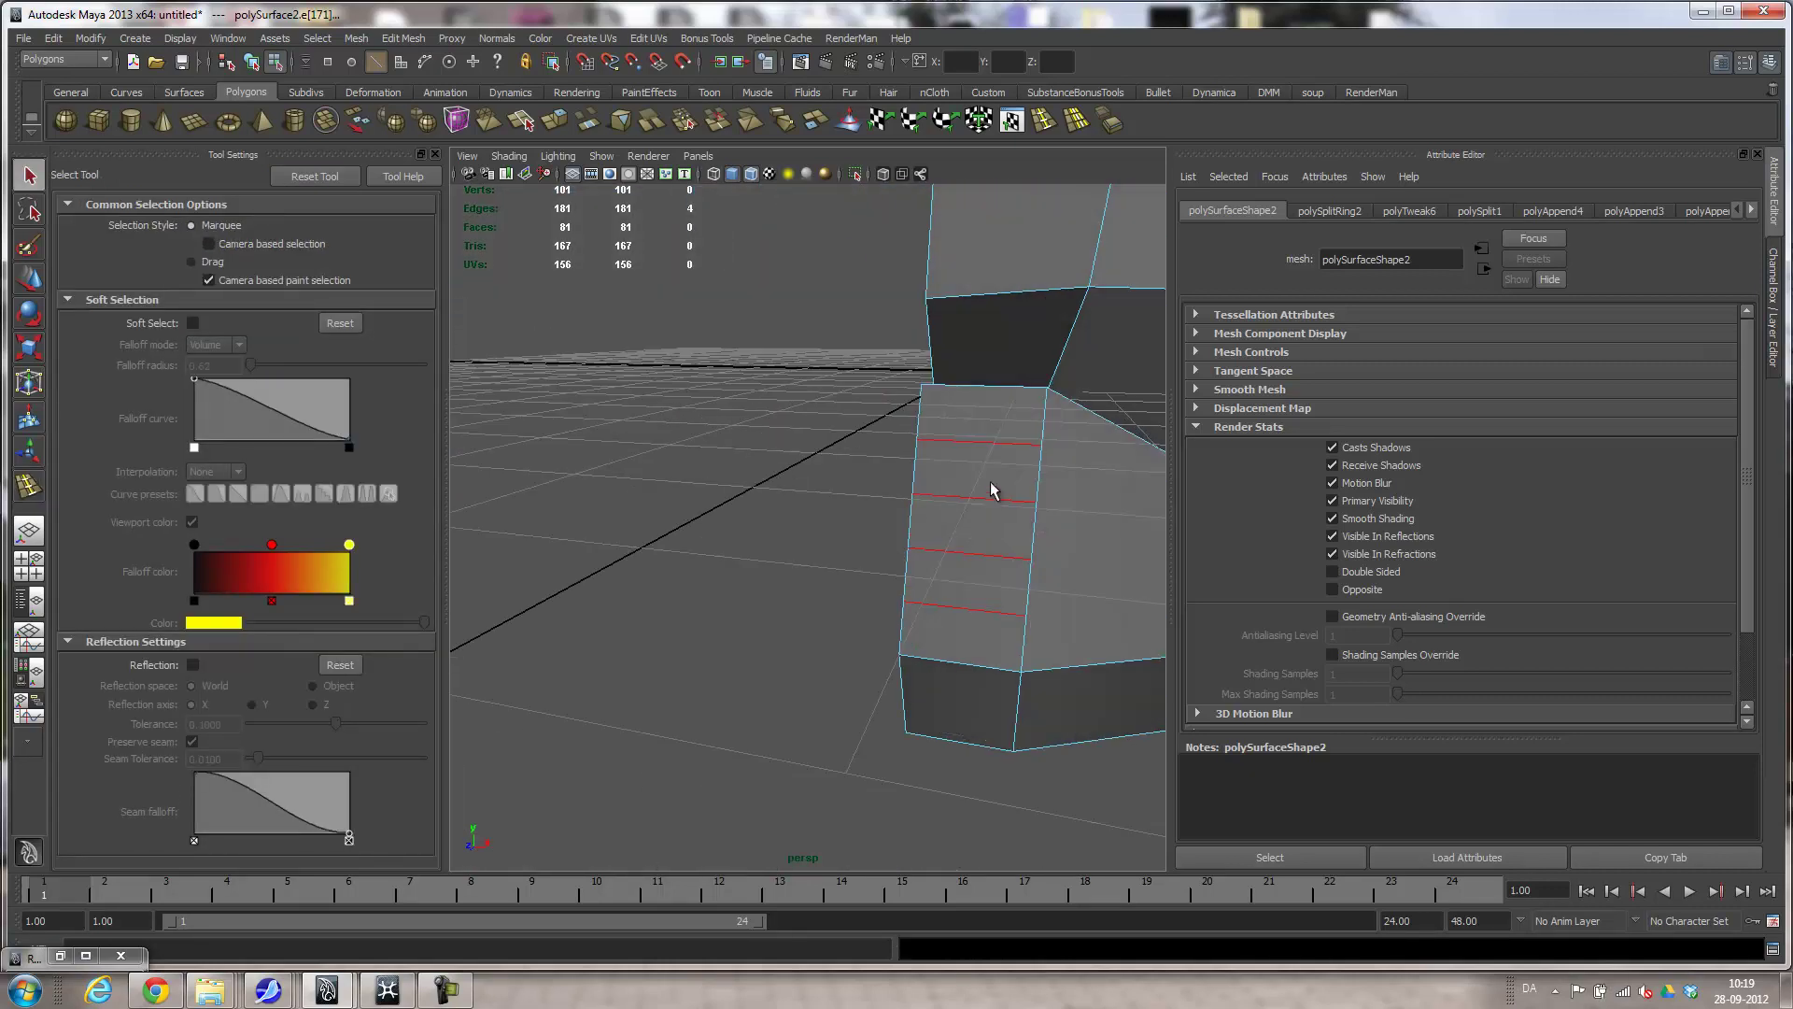
pyautogui.moveTo(923, 464); pyautogui.dragTo(916, 478, button='right')
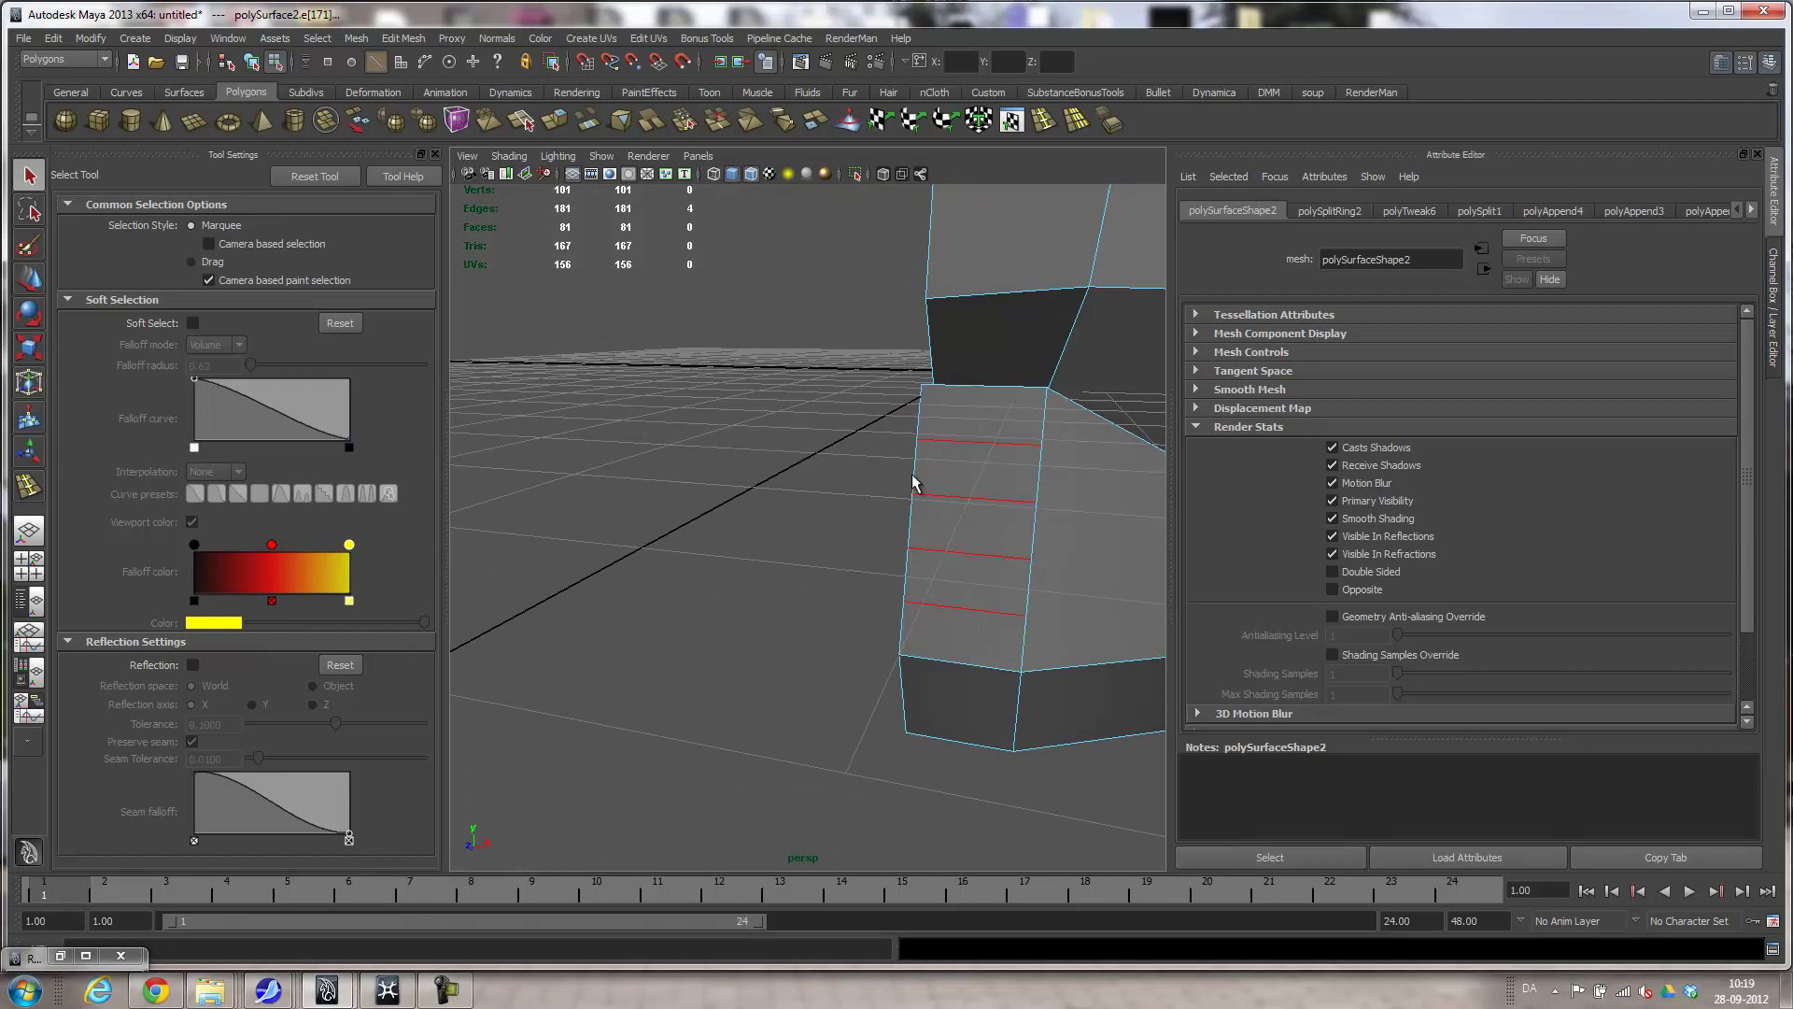
pyautogui.click(915, 476)
pyautogui.keyDown('shift'); pyautogui.click(907, 577); pyautogui.keyUp('shift')
pyautogui.press('w')
pyautogui.keyDown('alt'); pyautogui.moveTo(1037, 640); pyautogui.dragTo(838, 608); pyautogui.keyUp('alt')
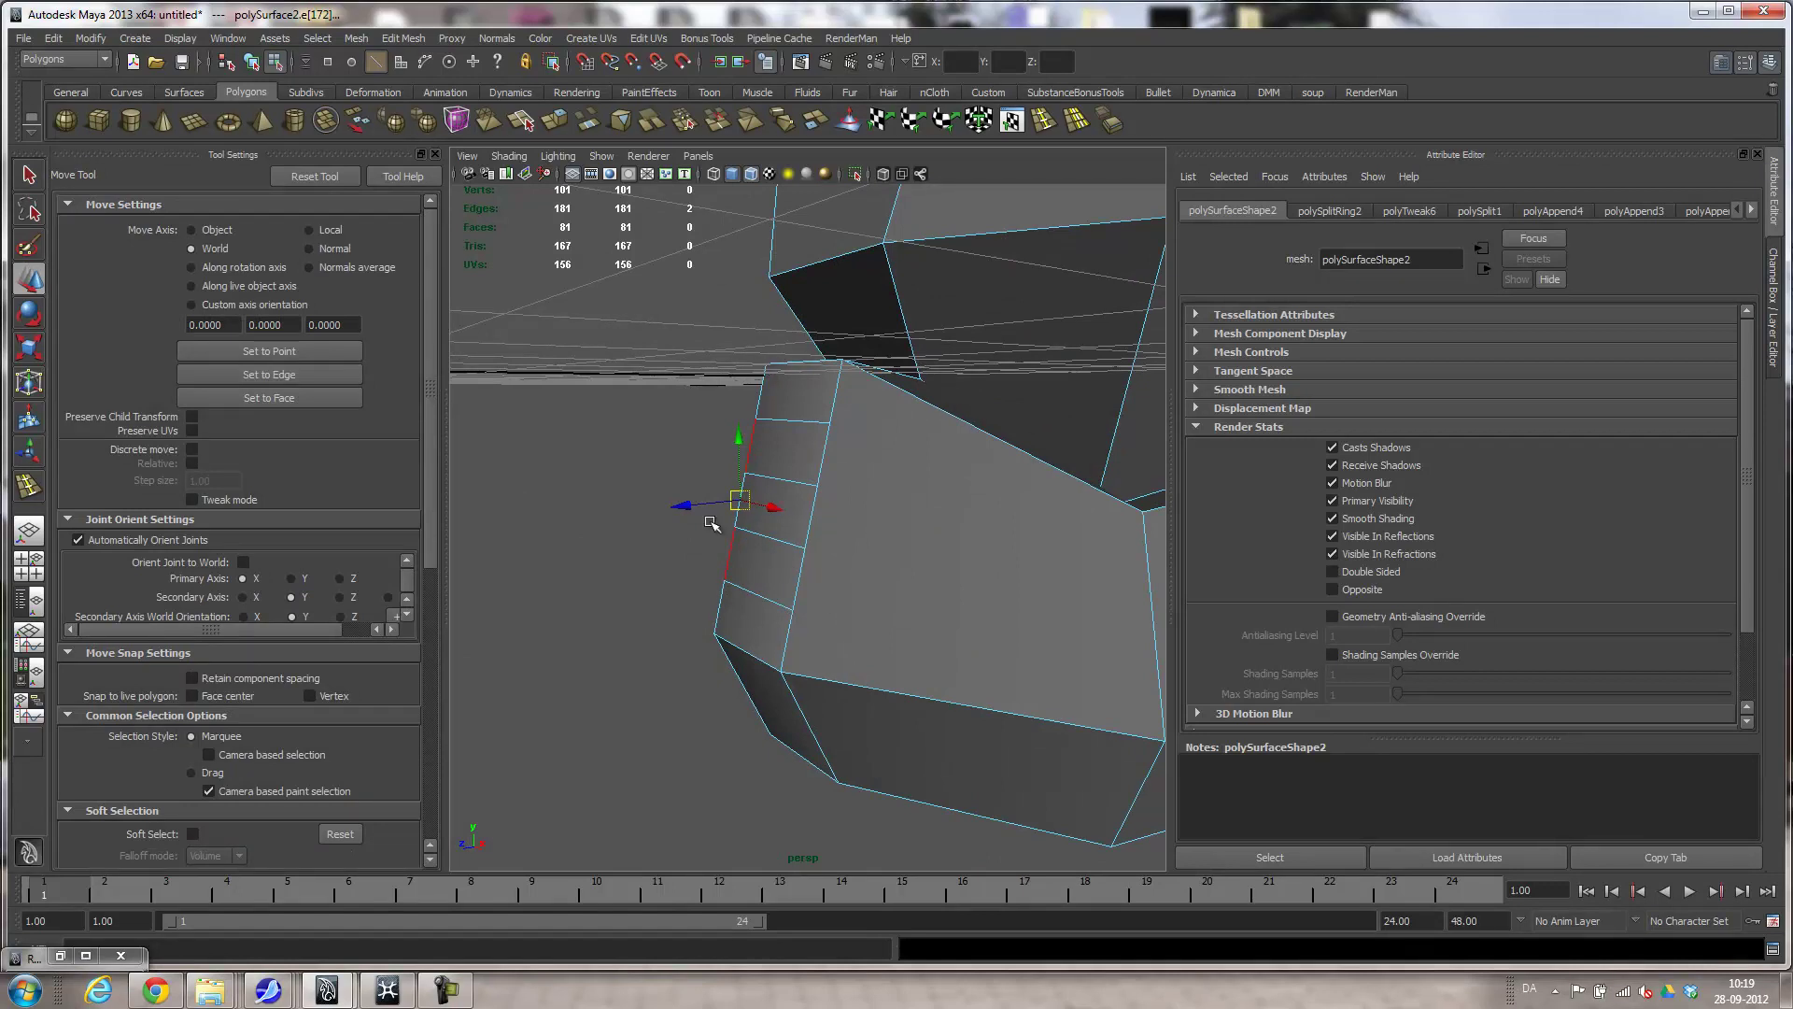
pyautogui.click(223, 306)
pyautogui.click(244, 373)
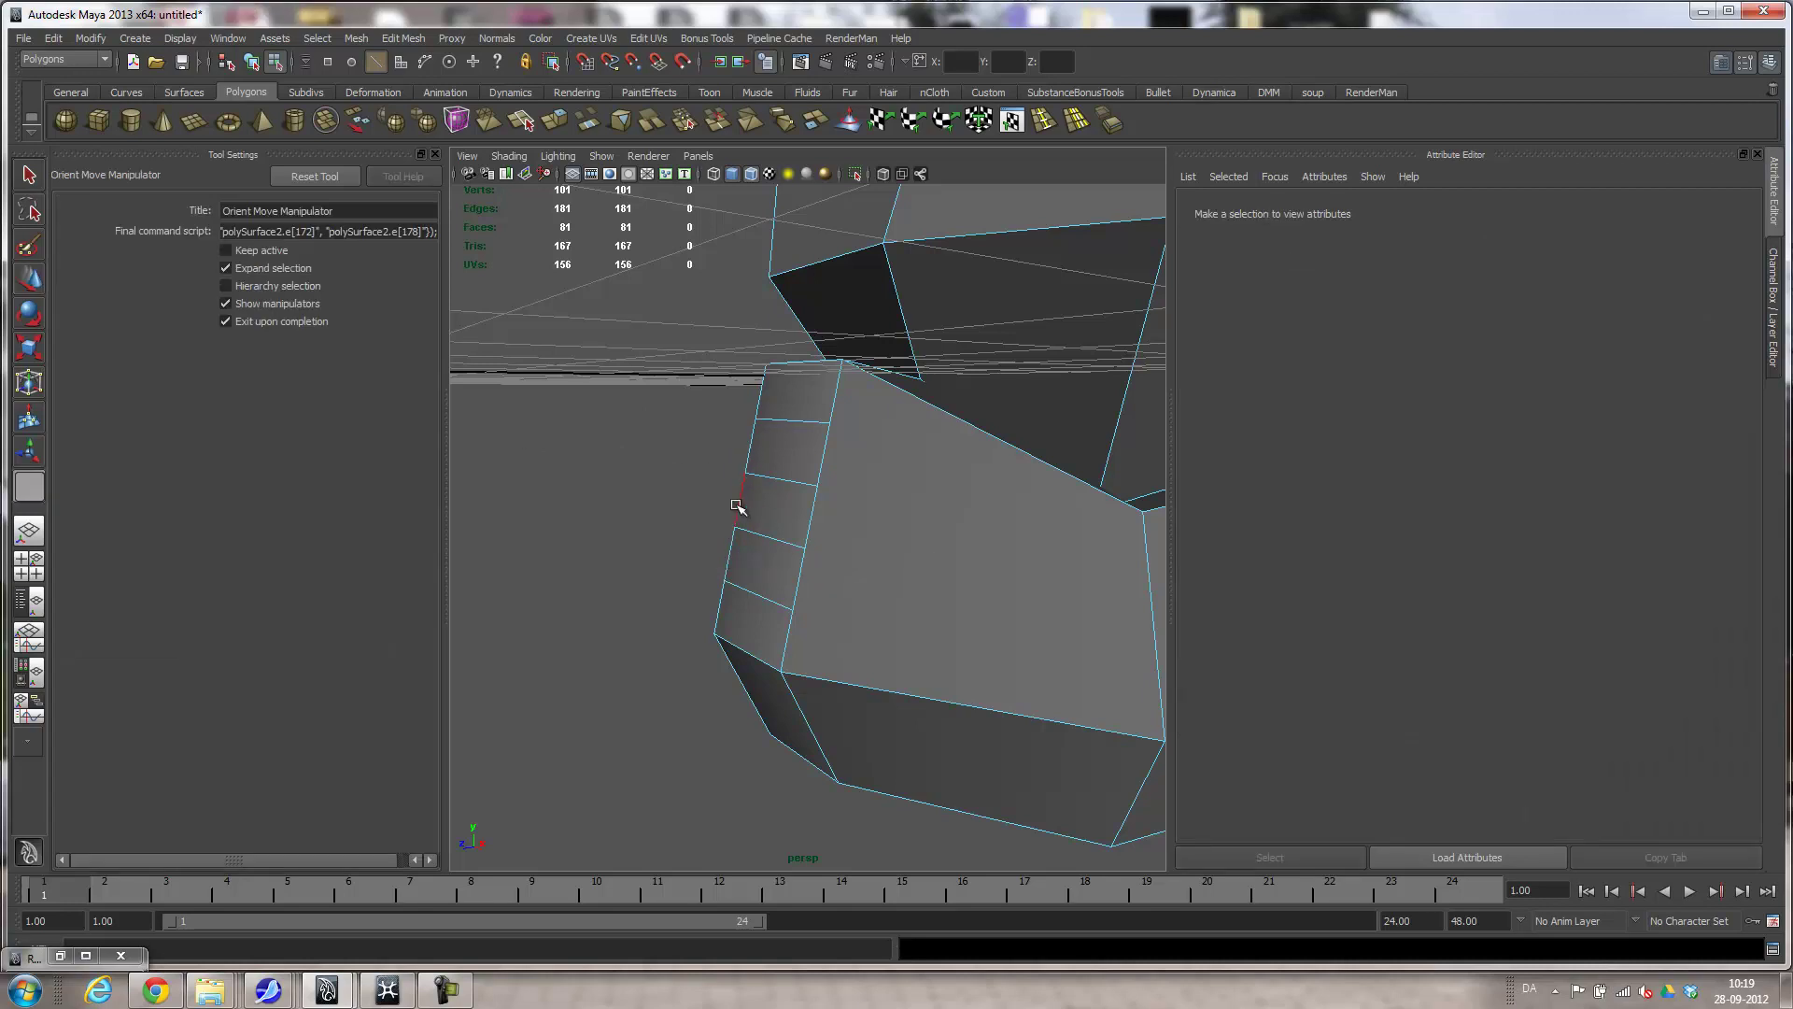
pyautogui.click(725, 571)
pyautogui.keyDown('alt'); pyautogui.moveTo(724, 571); pyautogui.dragTo(874, 583); pyautogui.keyUp('alt')
pyautogui.moveTo(796, 400); pyautogui.dragTo(796, 380)
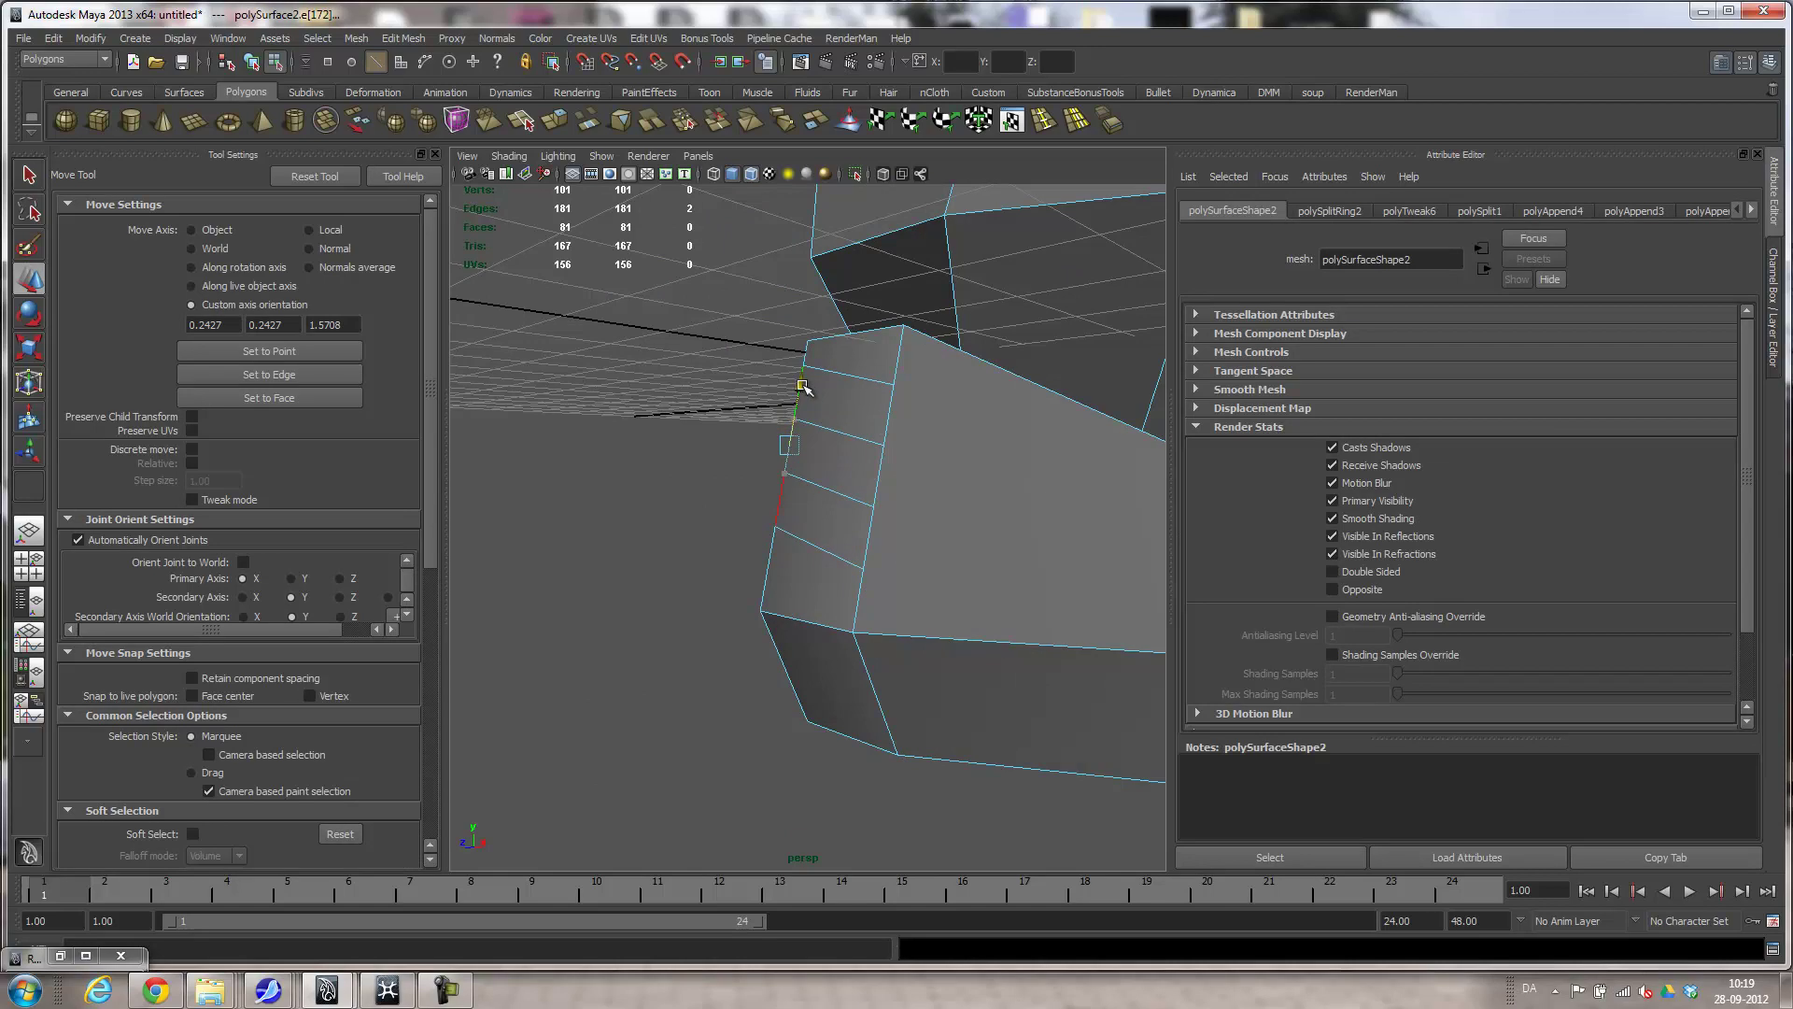
# Slide the matching segments on the strip's outer edge downward along that edge, and set the move axis back to World.
pyautogui.click(885, 439)
pyautogui.click(289, 376)
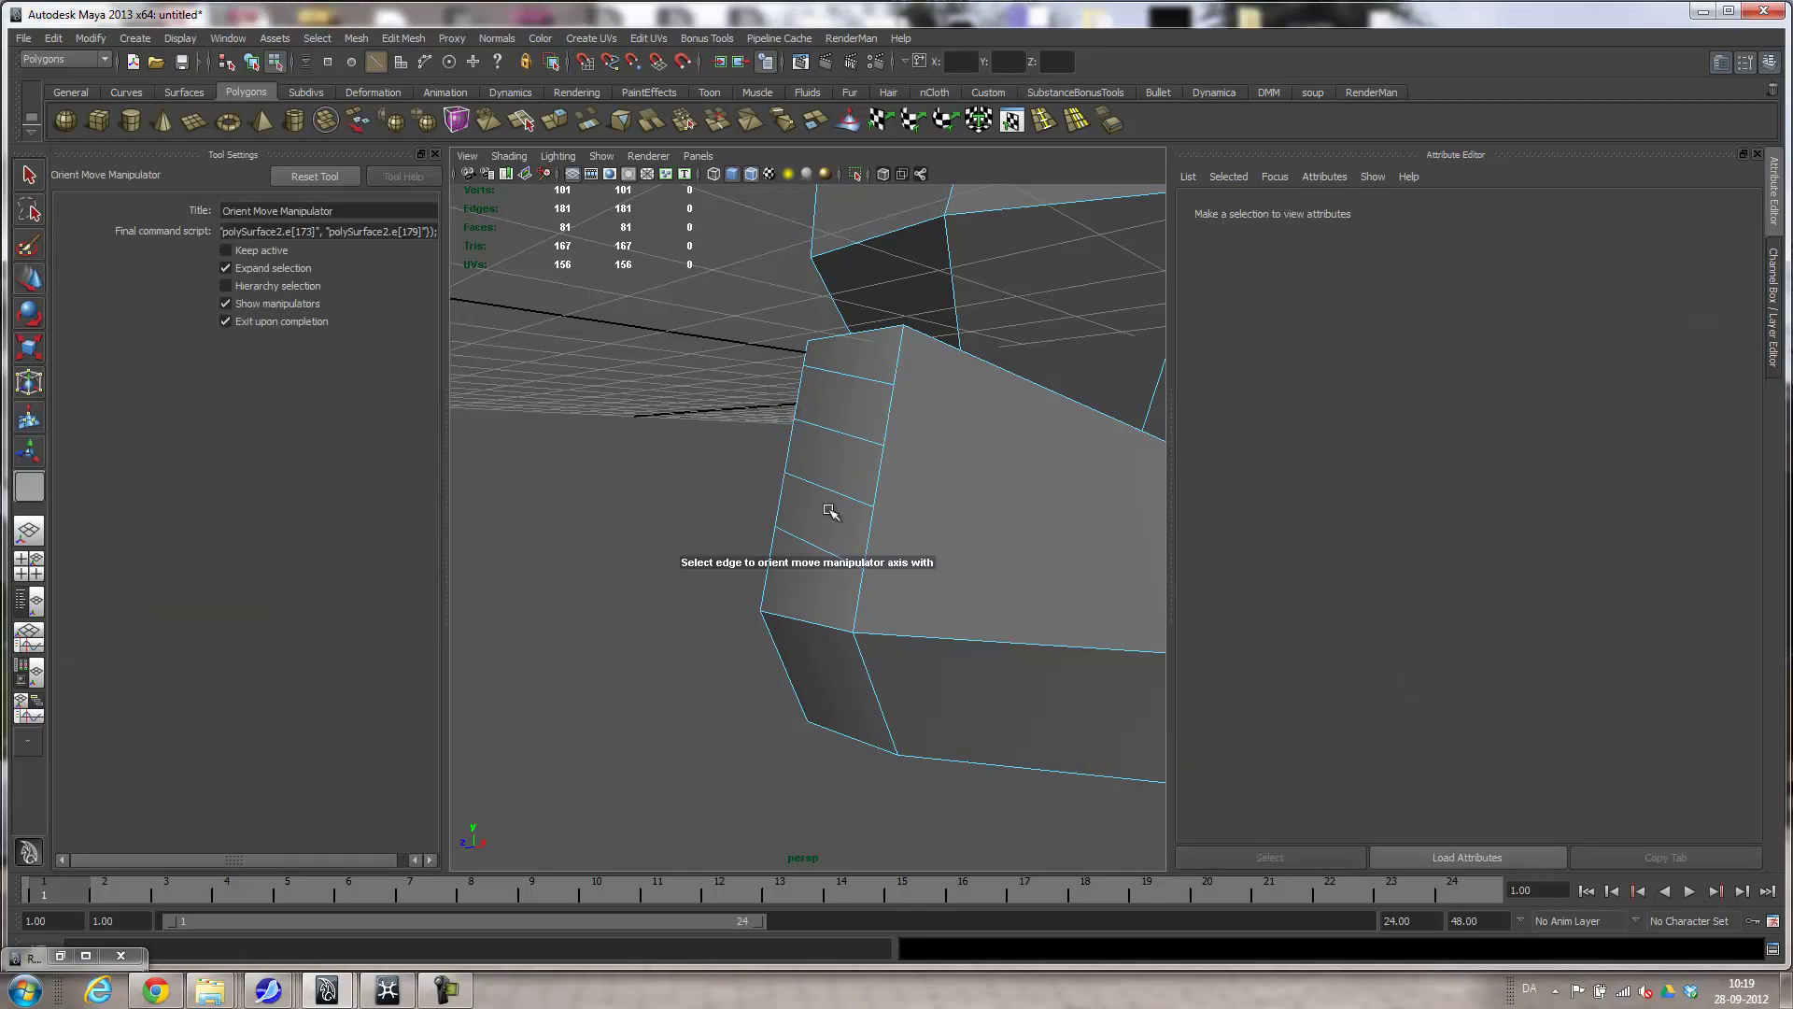
pyautogui.click(882, 475)
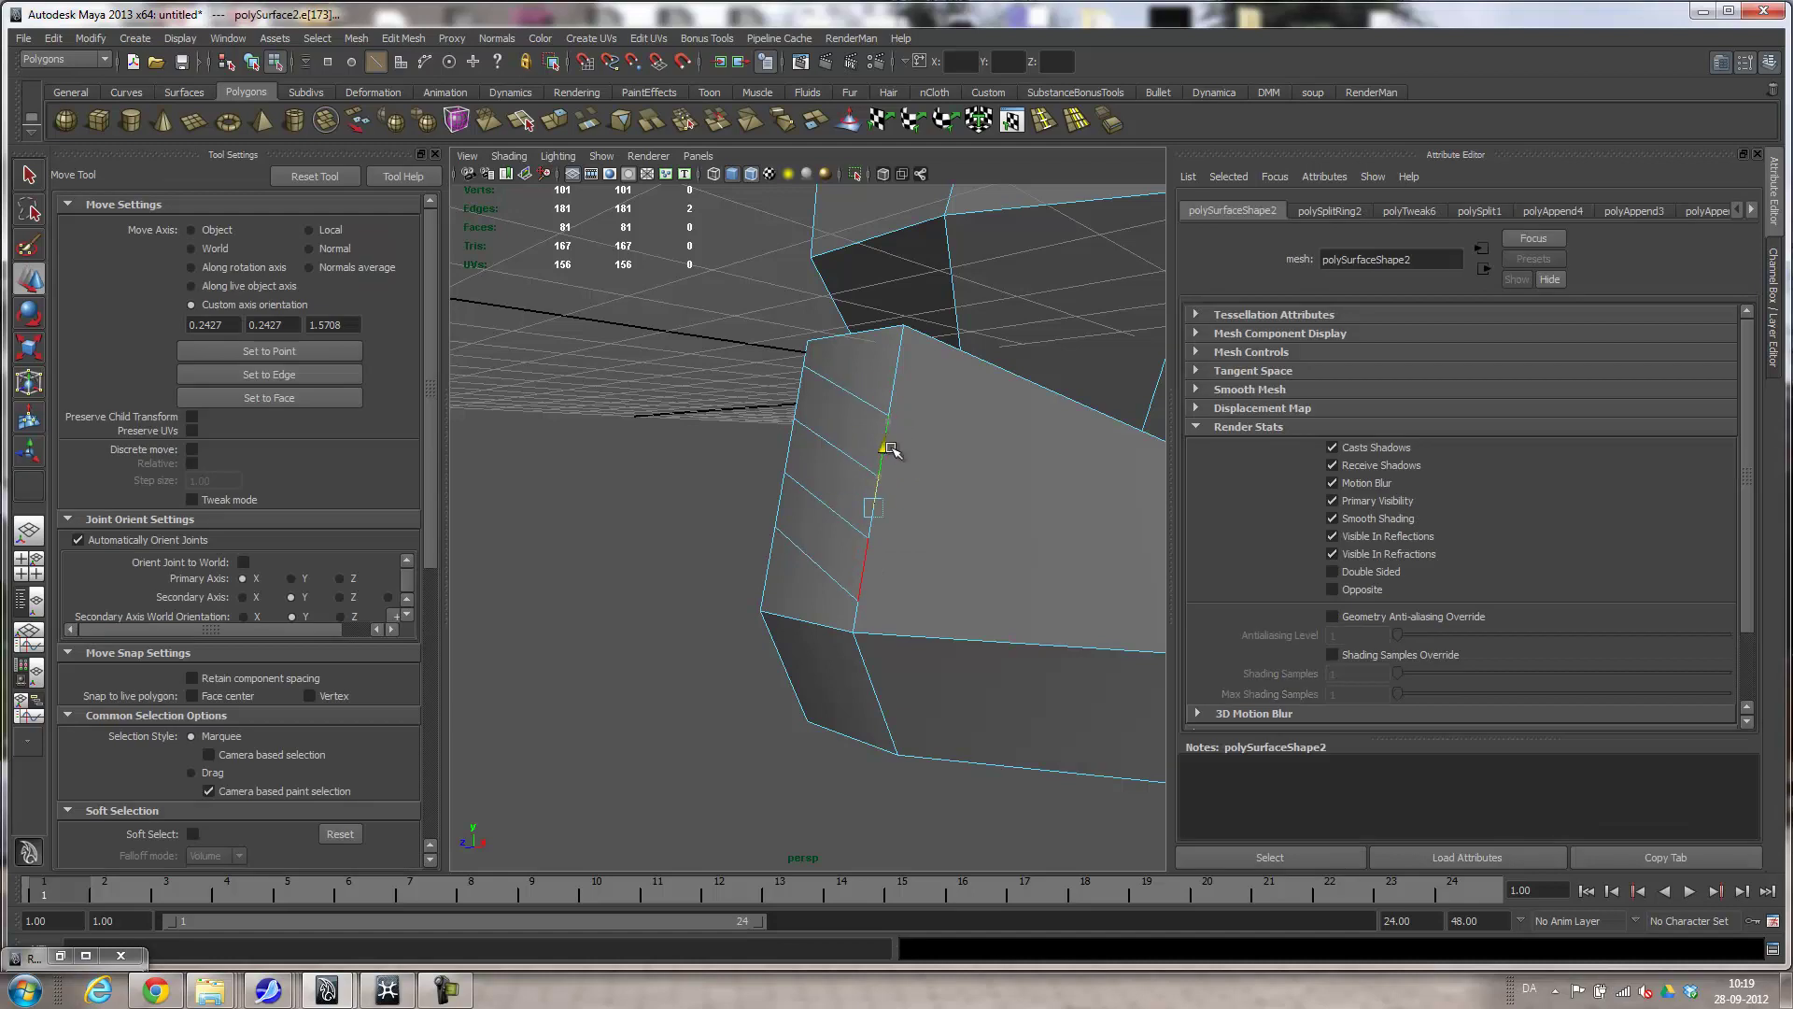
pyautogui.keyDown('alt'); pyautogui.moveTo(942, 539); pyautogui.dragTo(993, 562); pyautogui.keyUp('alt')
pyautogui.keyDown('alt'); pyautogui.moveTo(993, 562); pyautogui.dragTo(945, 558, button='right'); pyautogui.keyUp('alt')
pyautogui.keyDown('alt'); pyautogui.moveTo(945, 559); pyautogui.dragTo(1018, 440); pyautogui.keyUp('alt')
pyautogui.click(212, 254)
# Extrude the second and fourth slanted faces of the chin guard strip inward to form vent slots.
pyautogui.keyDown('alt'); pyautogui.moveTo(692, 528); pyautogui.dragTo(915, 521, button='right'); pyautogui.keyUp('alt')
pyautogui.moveTo(897, 414); pyautogui.dragTo(901, 448, button='right')
pyautogui.click(903, 411)
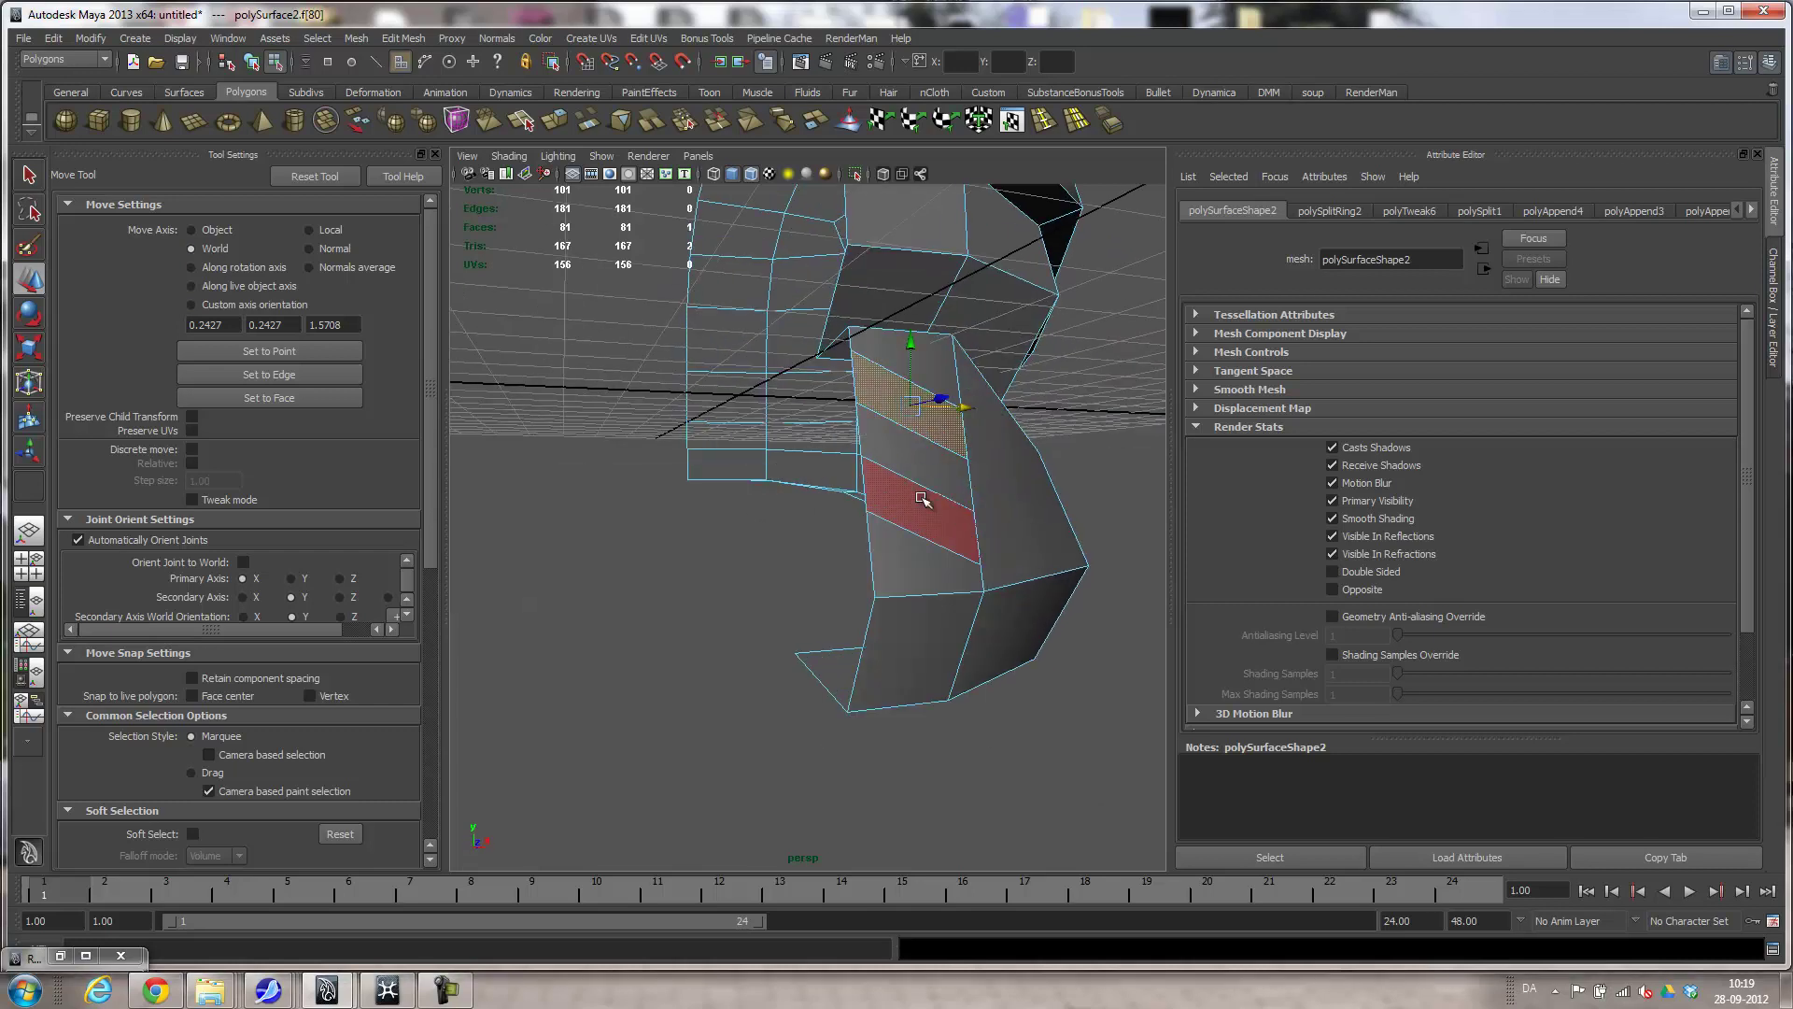
pyautogui.keyDown('shift'); pyautogui.click(917, 504); pyautogui.keyUp('shift')
pyautogui.click(554, 120)
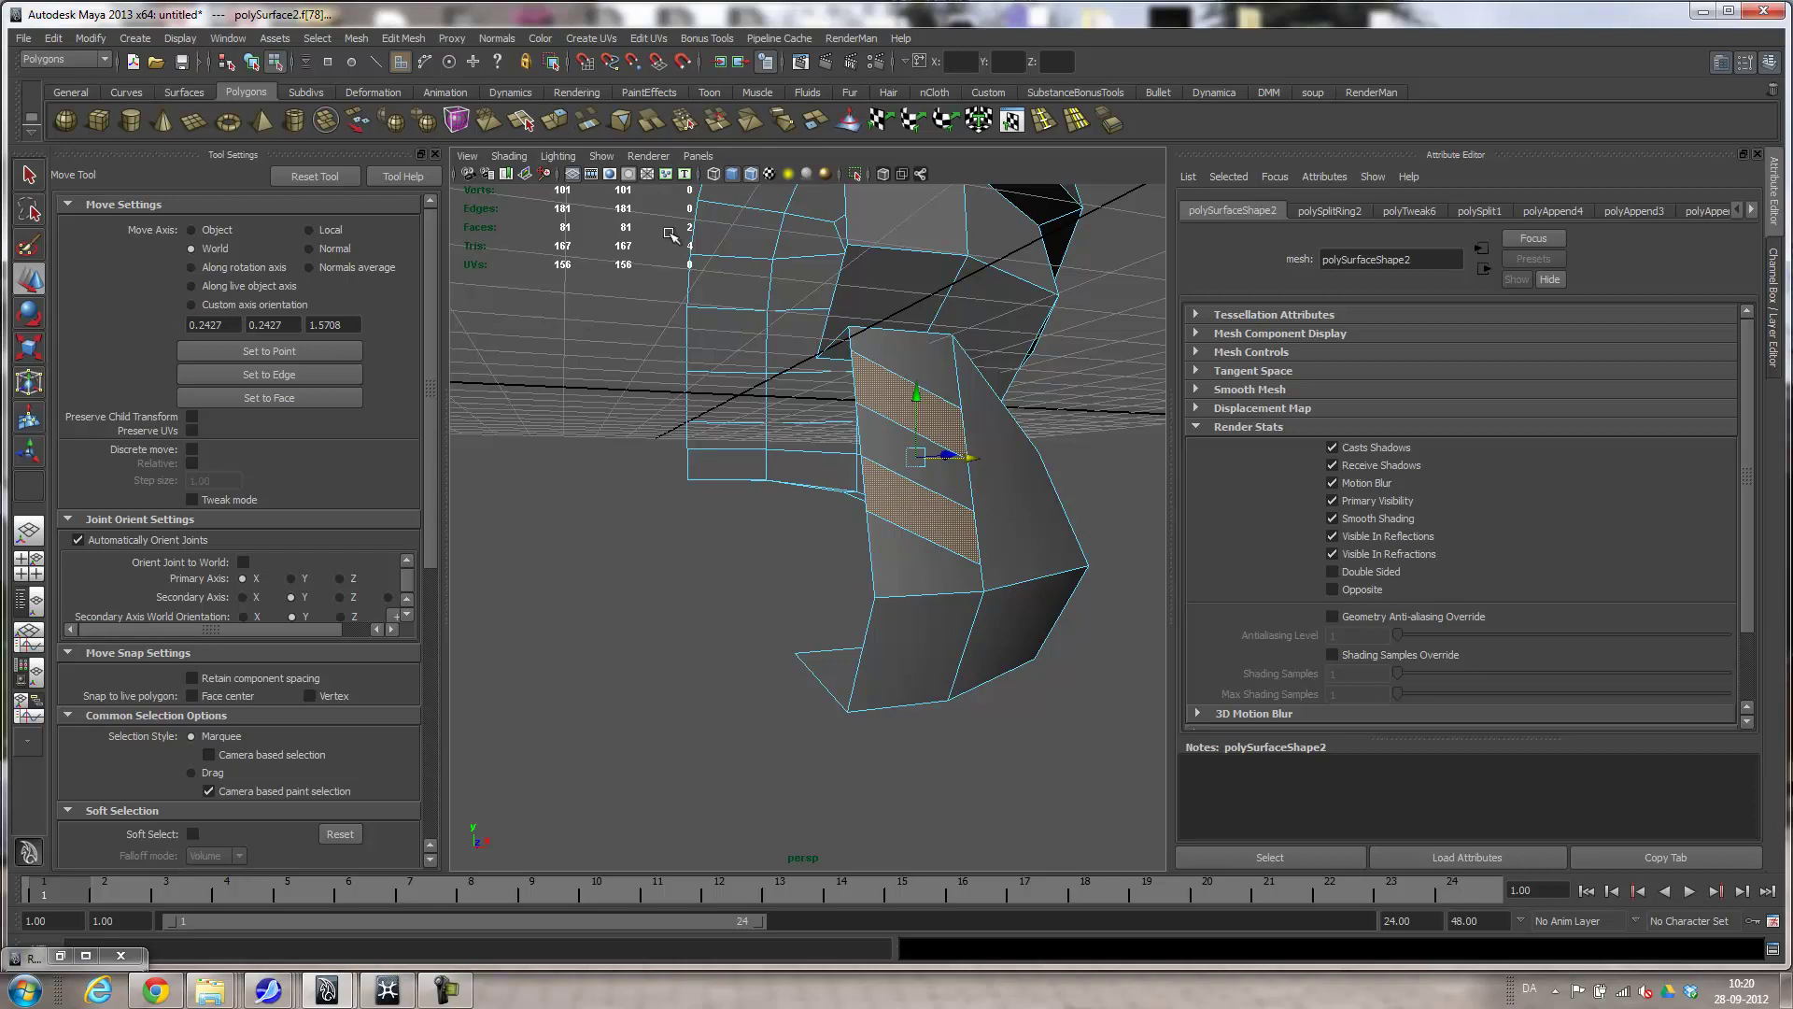
pyautogui.moveTo(962, 493); pyautogui.dragTo(911, 502)
# Delete the two inner side faces of the vent slots along the helmet's centre edge.
pyautogui.keyDown('alt'); pyautogui.moveTo(1012, 647); pyautogui.dragTo(901, 646); pyautogui.keyUp('alt')
pyautogui.moveTo(975, 572); pyautogui.dragTo(981, 567, button='right')
pyautogui.click(552, 483)
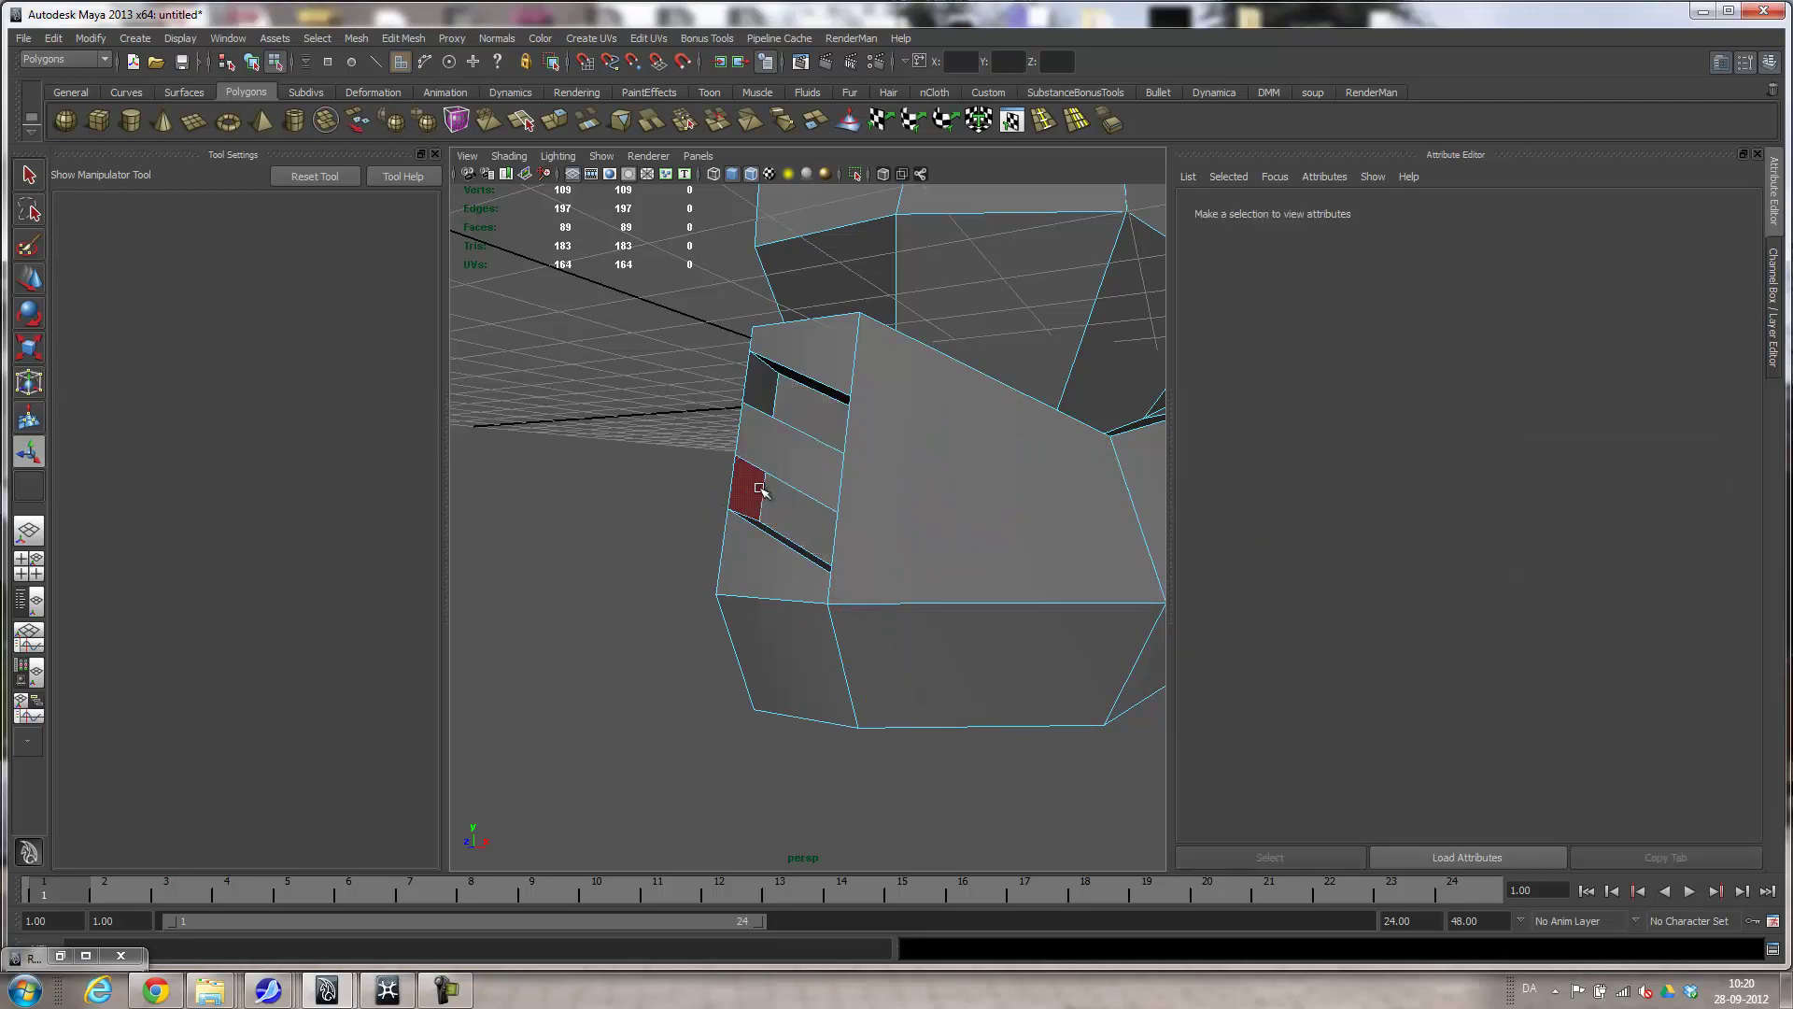
pyautogui.click(756, 479)
pyautogui.keyDown('shift'); pyautogui.click(760, 385); pyautogui.keyUp('shift')
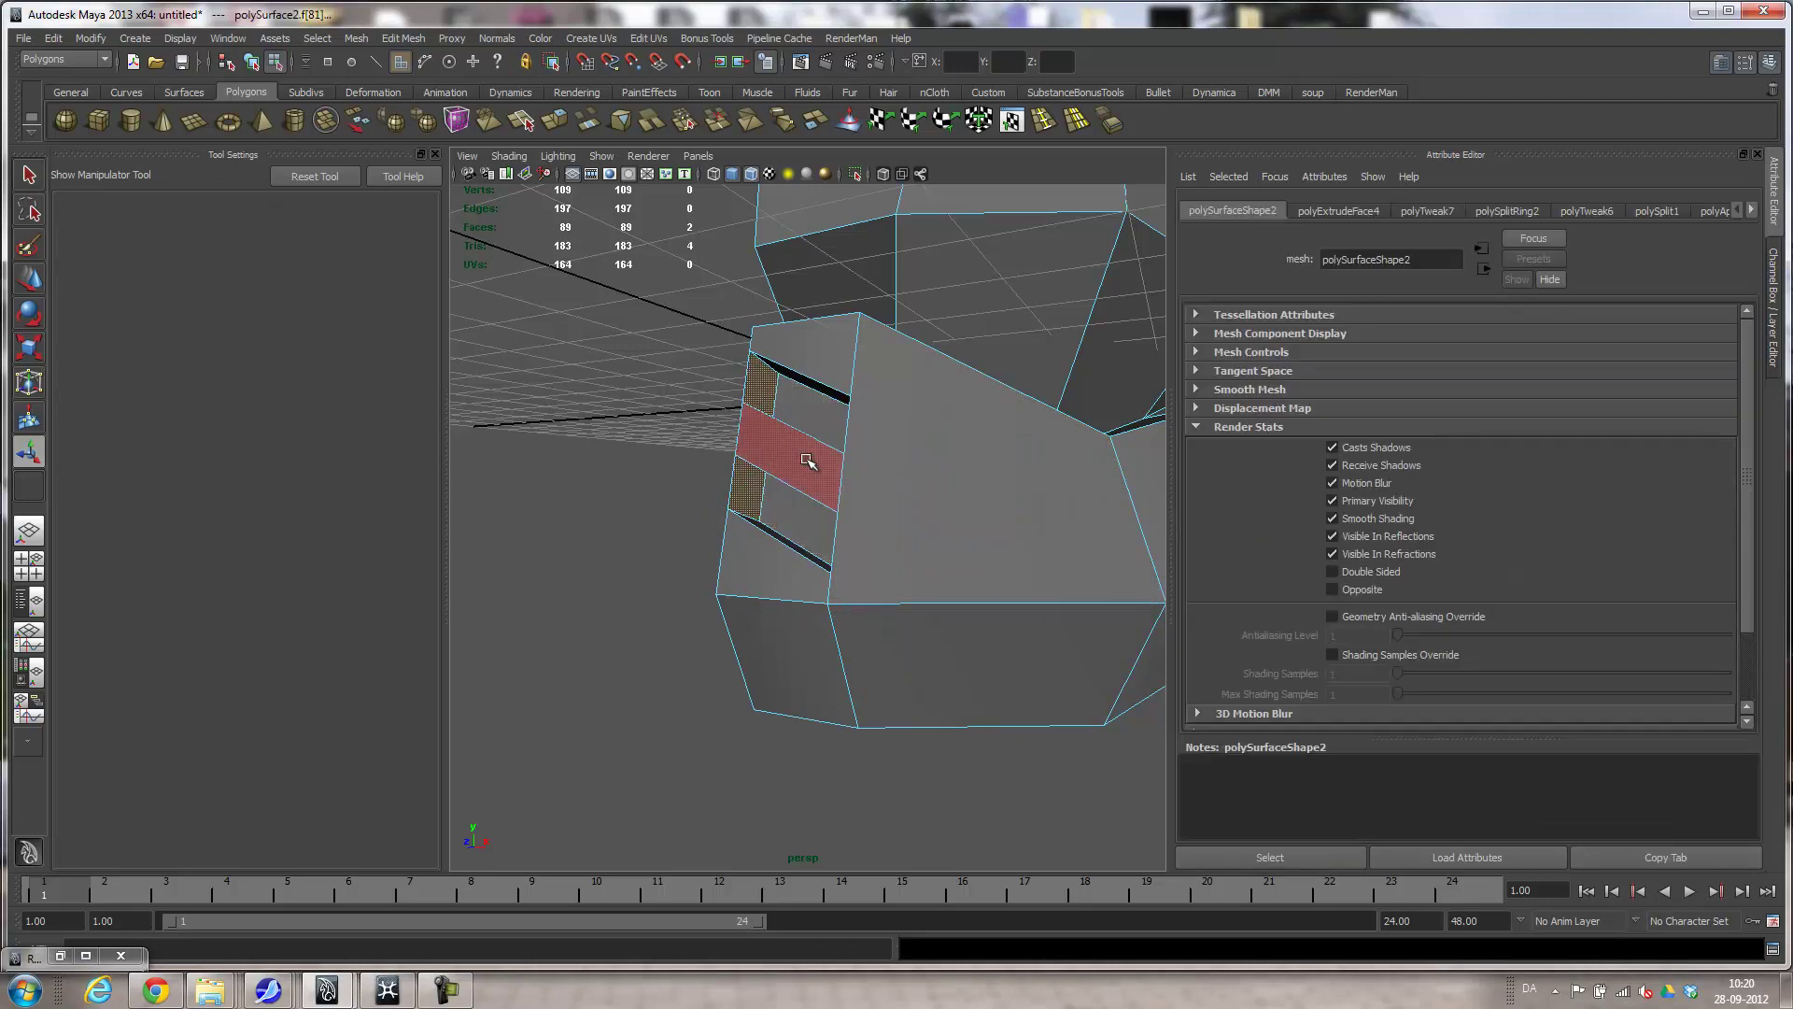
pyautogui.press('Delete')
# In the front view, snap all vertices along the helmet's centre edge onto the vertical grid centre line.
pyautogui.press('space')
pyautogui.moveTo(815, 490); pyautogui.dragTo(945, 474)
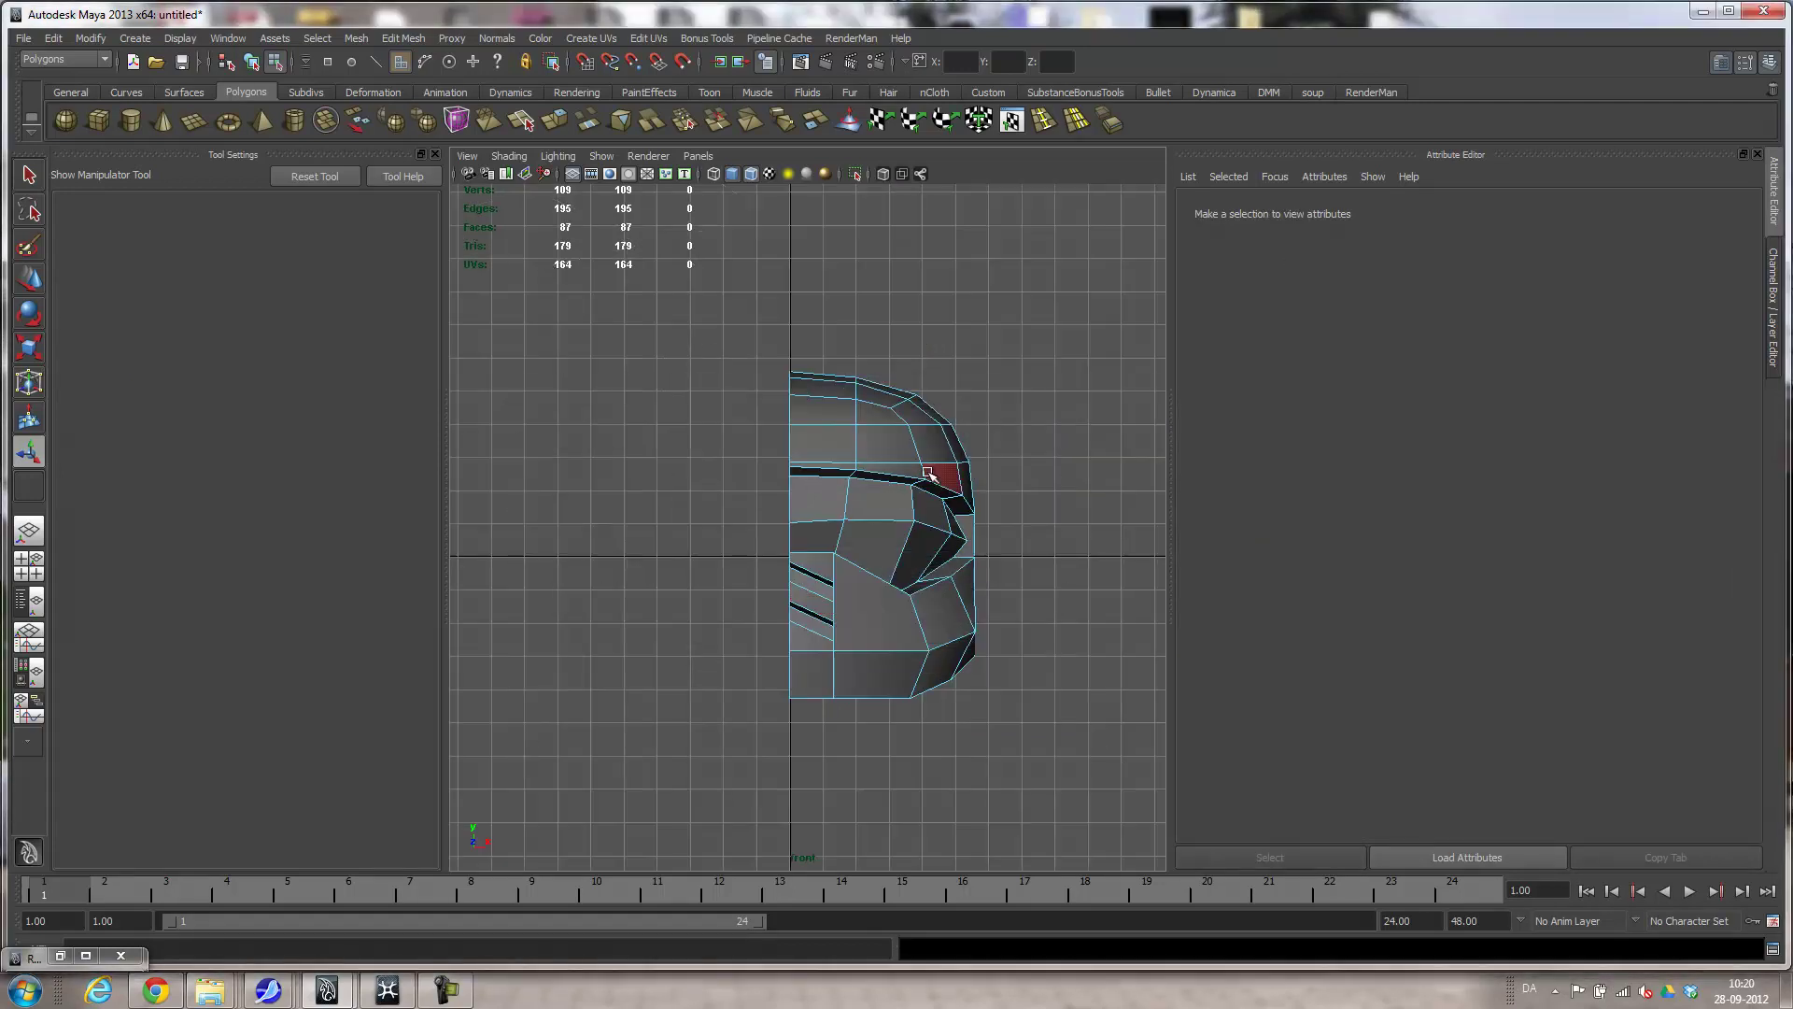
pyautogui.keyDown('alt'); pyautogui.moveTo(945, 474); pyautogui.dragTo(1140, 533, button='right'); pyautogui.keyUp('alt')
pyautogui.moveTo(823, 484); pyautogui.dragTo(747, 483, button='right')
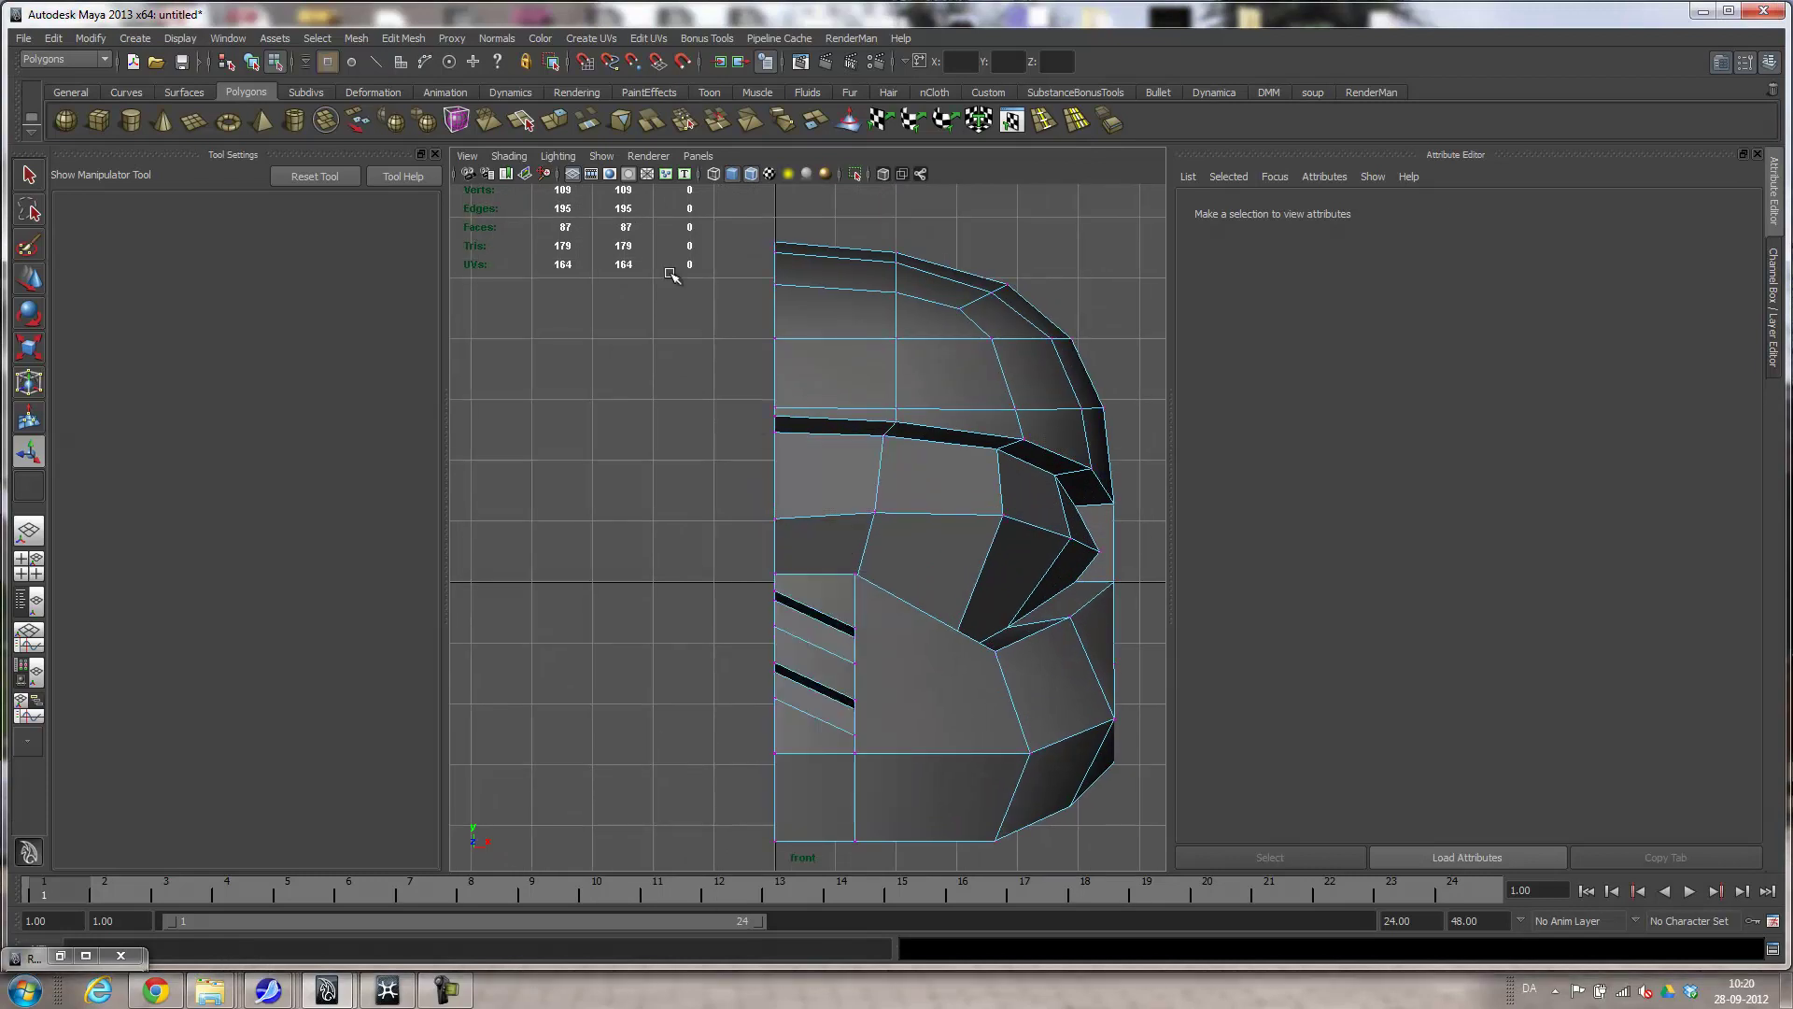
pyautogui.moveTo(696, 233); pyautogui.dragTo(793, 872)
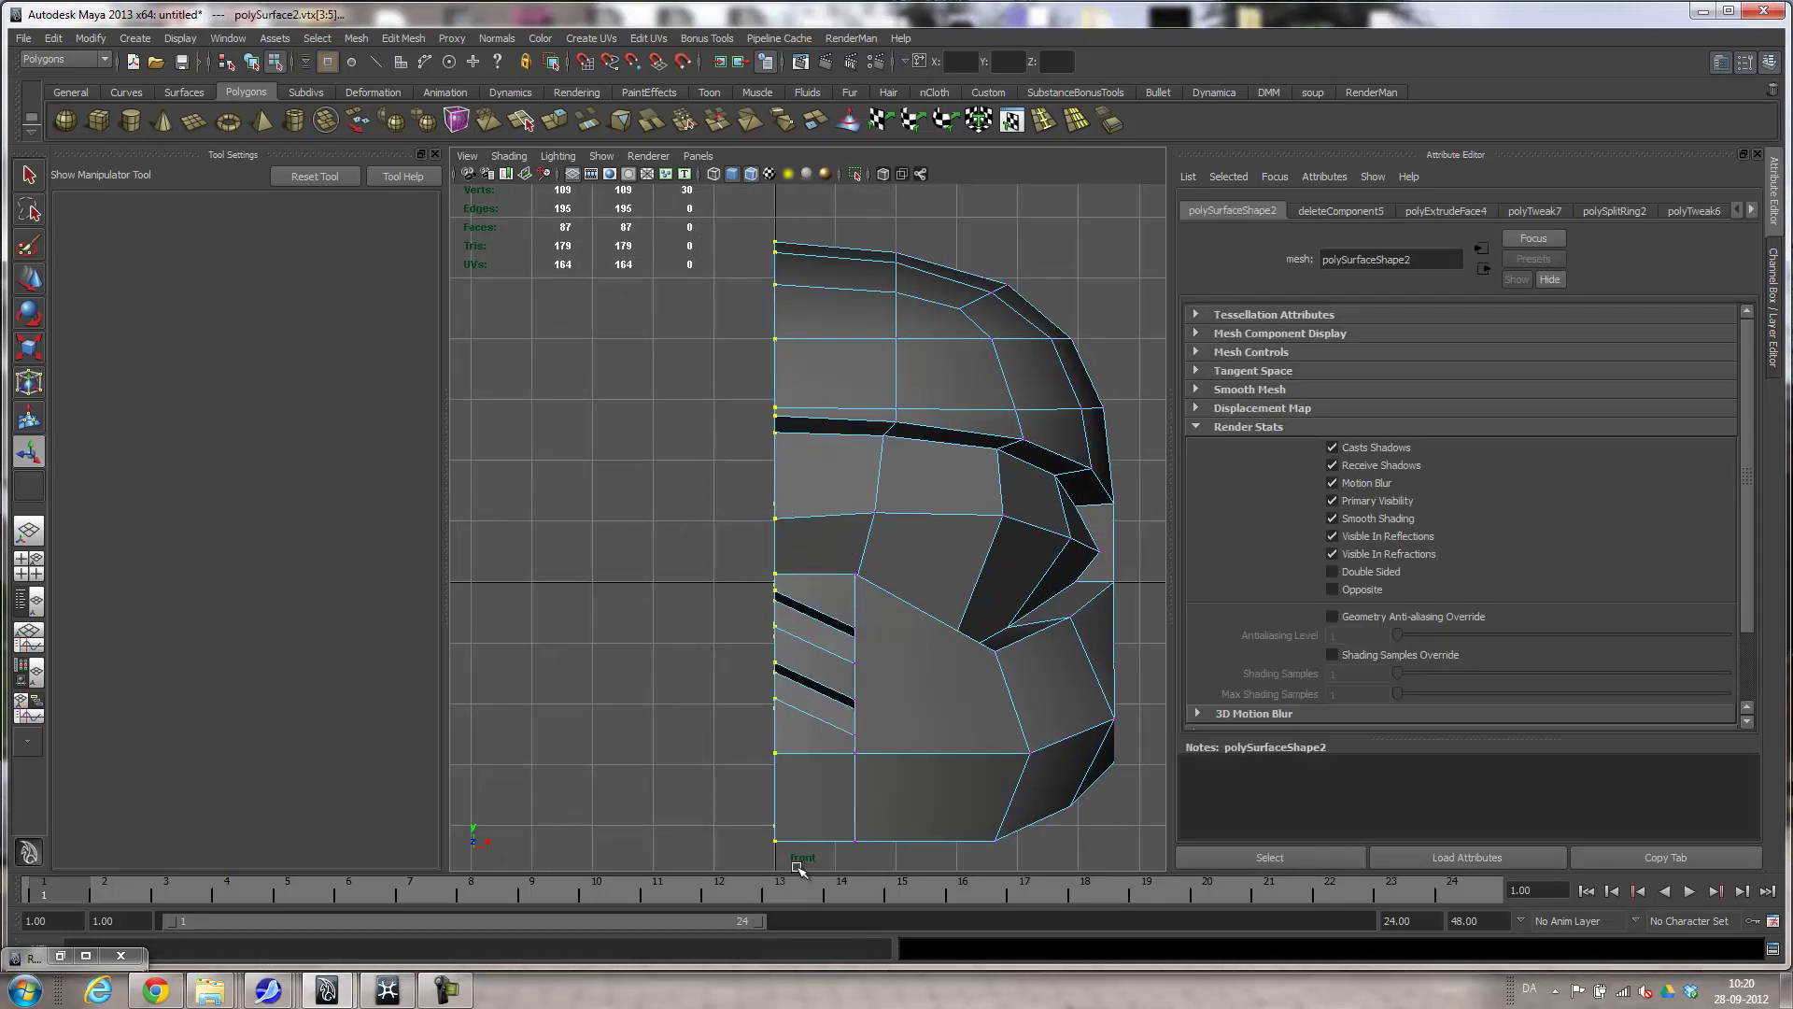
pyautogui.press('w')
pyautogui.press('x')
pyautogui.moveTo(835, 539); pyautogui.dragTo(797, 533)
pyautogui.keyDown('alt'); pyautogui.moveTo(775, 719); pyautogui.dragTo(900, 709, button='right'); pyautogui.keyUp('alt')
# Examine the chin guard vents and centre edge in perspective, comparing rough, smoothed and unsmoothed display.
pyautogui.press('space')
pyautogui.moveTo(900, 709); pyautogui.dragTo(895, 656)
pyautogui.keyDown('alt'); pyautogui.moveTo(972, 681); pyautogui.dragTo(898, 668, button='right'); pyautogui.keyUp('alt')
pyautogui.keyDown('alt'); pyautogui.moveTo(898, 667); pyautogui.dragTo(873, 660); pyautogui.keyUp('alt')
pyautogui.keyDown('alt'); pyautogui.moveTo(873, 660); pyautogui.dragTo(975, 650, button='right'); pyautogui.keyUp('alt')
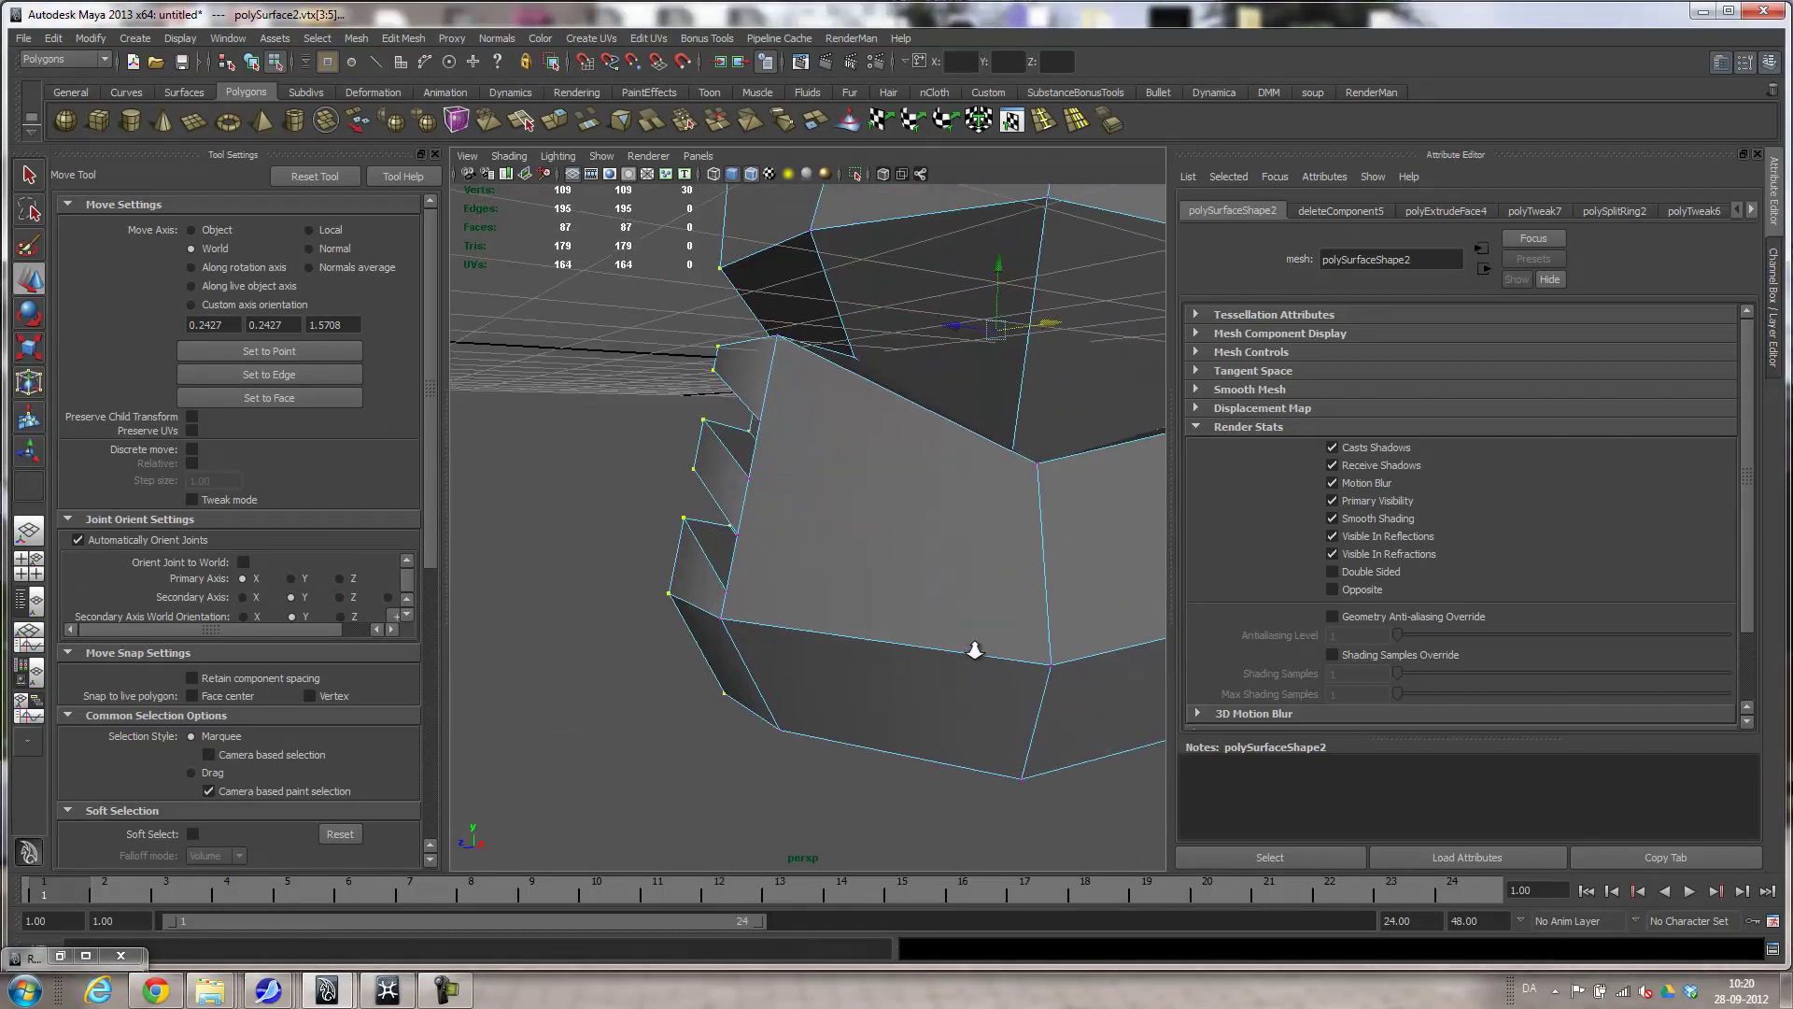
pyautogui.keyDown('alt'); pyautogui.moveTo(866, 446); pyautogui.dragTo(798, 562, button='middle'); pyautogui.keyUp('alt')
pyautogui.keyDown('alt'); pyautogui.moveTo(867, 562); pyautogui.dragTo(831, 557, button='right'); pyautogui.keyUp('alt')
pyautogui.press('3')
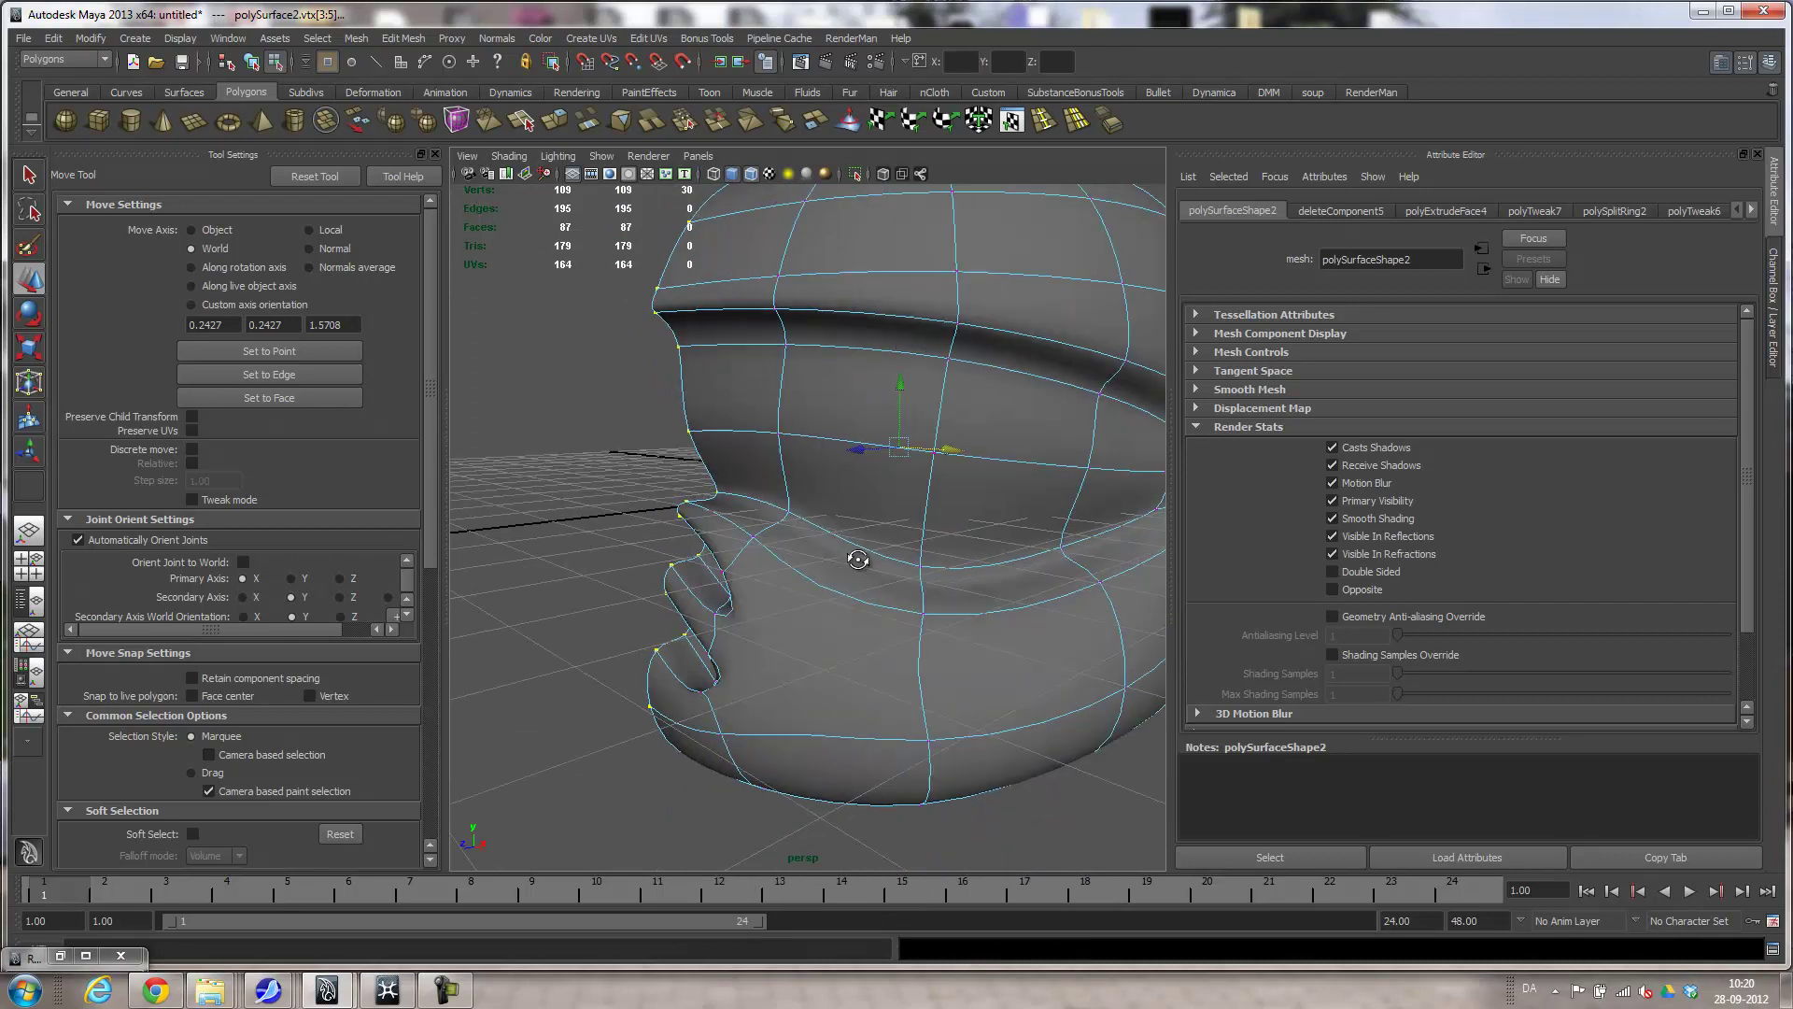
pyautogui.keyDown('alt'); pyautogui.moveTo(831, 557); pyautogui.dragTo(890, 560); pyautogui.keyUp('alt')
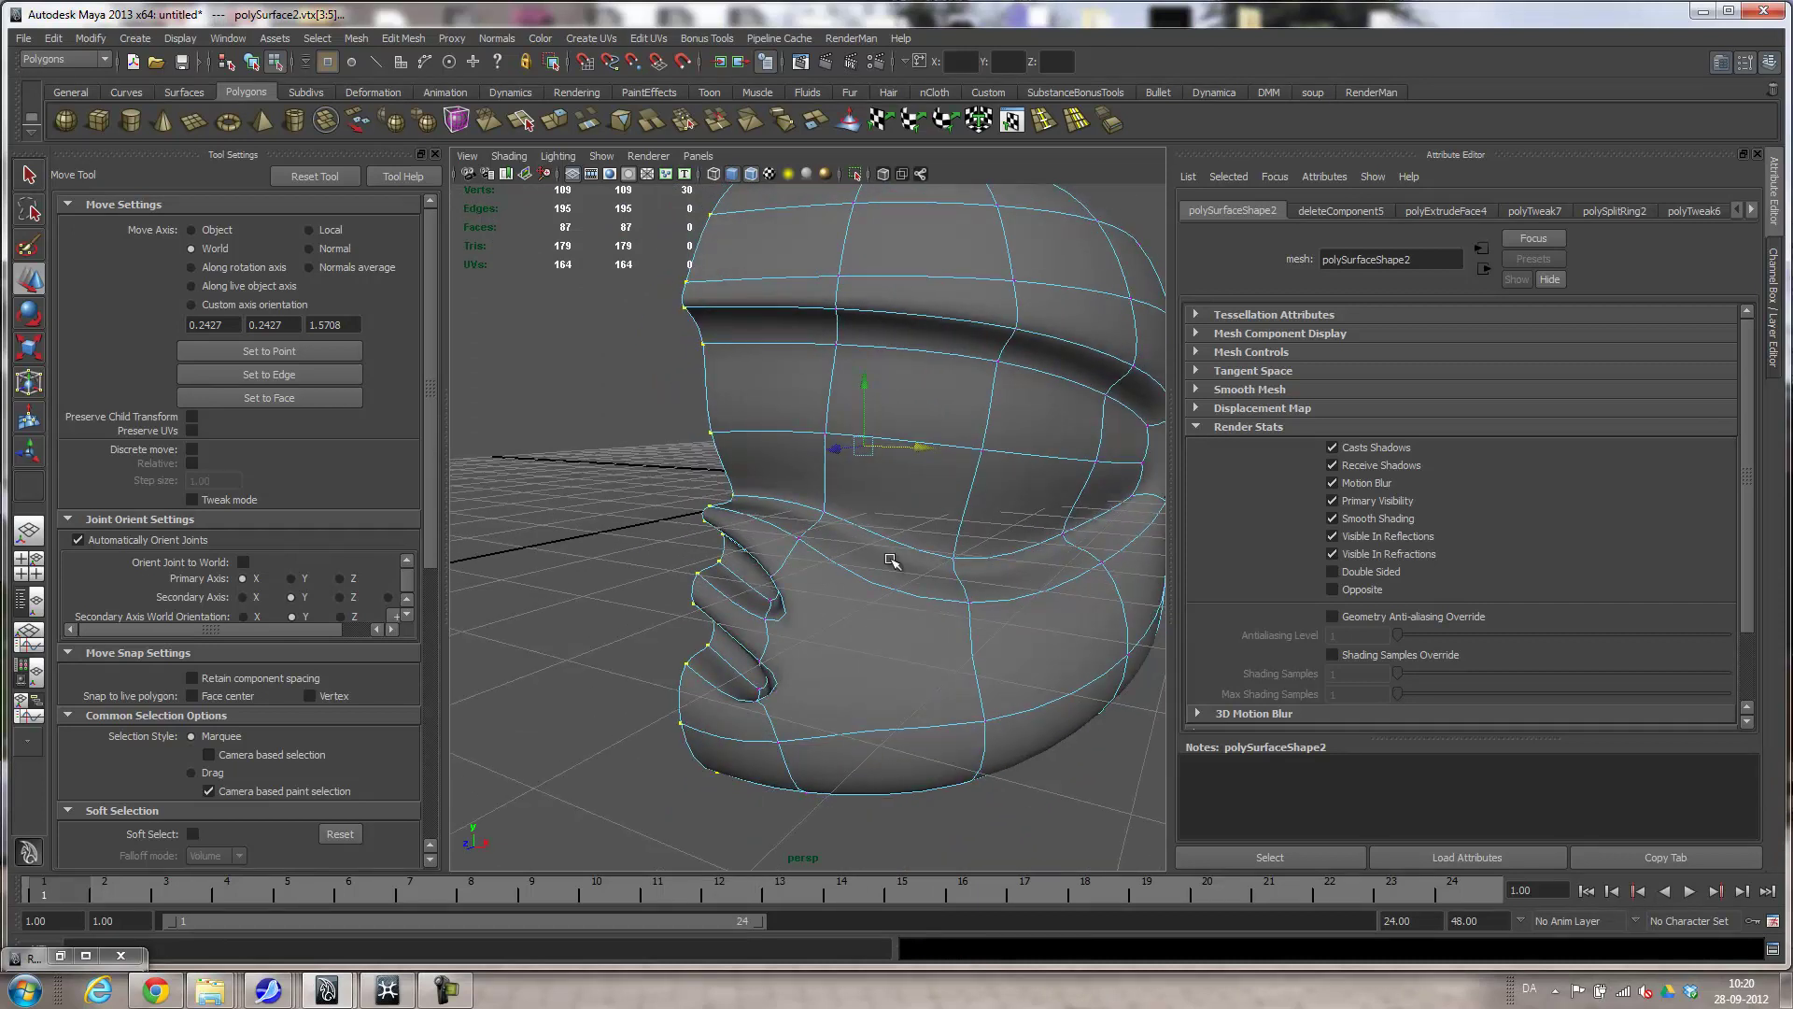
pyautogui.press('1')
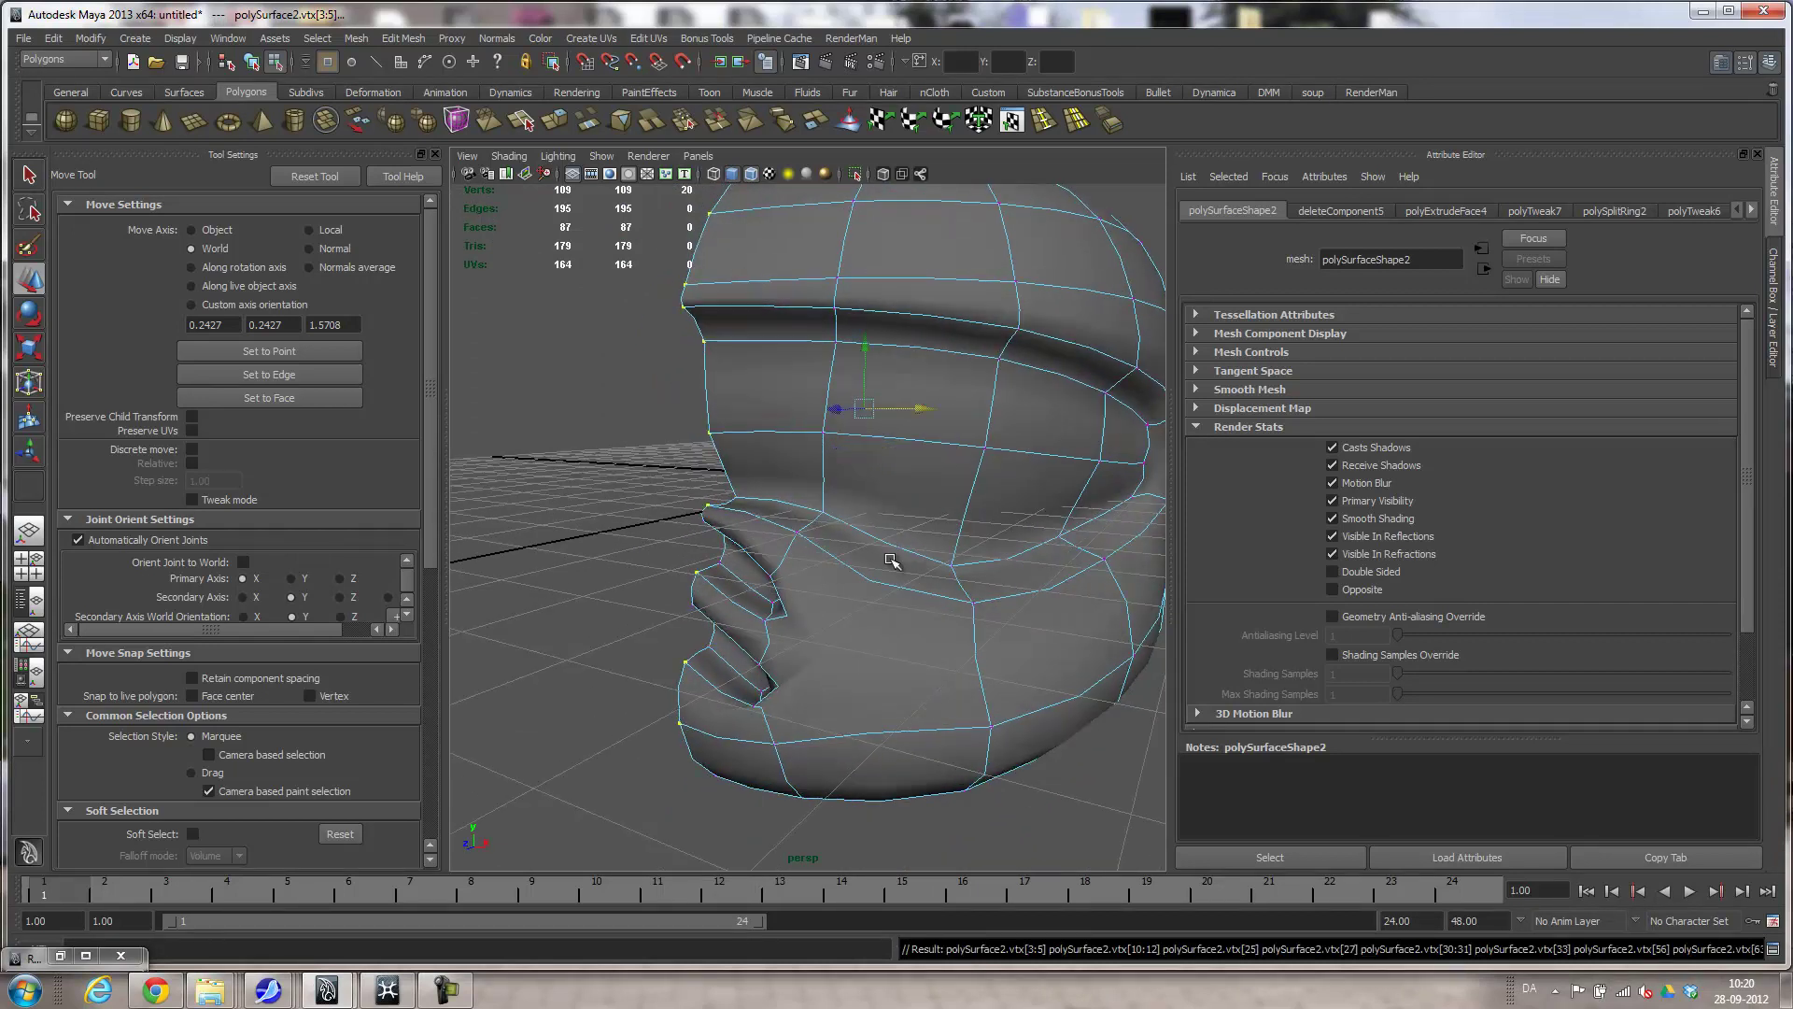
pyautogui.keyDown('alt'); pyautogui.moveTo(873, 586); pyautogui.dragTo(748, 598); pyautogui.keyUp('alt')
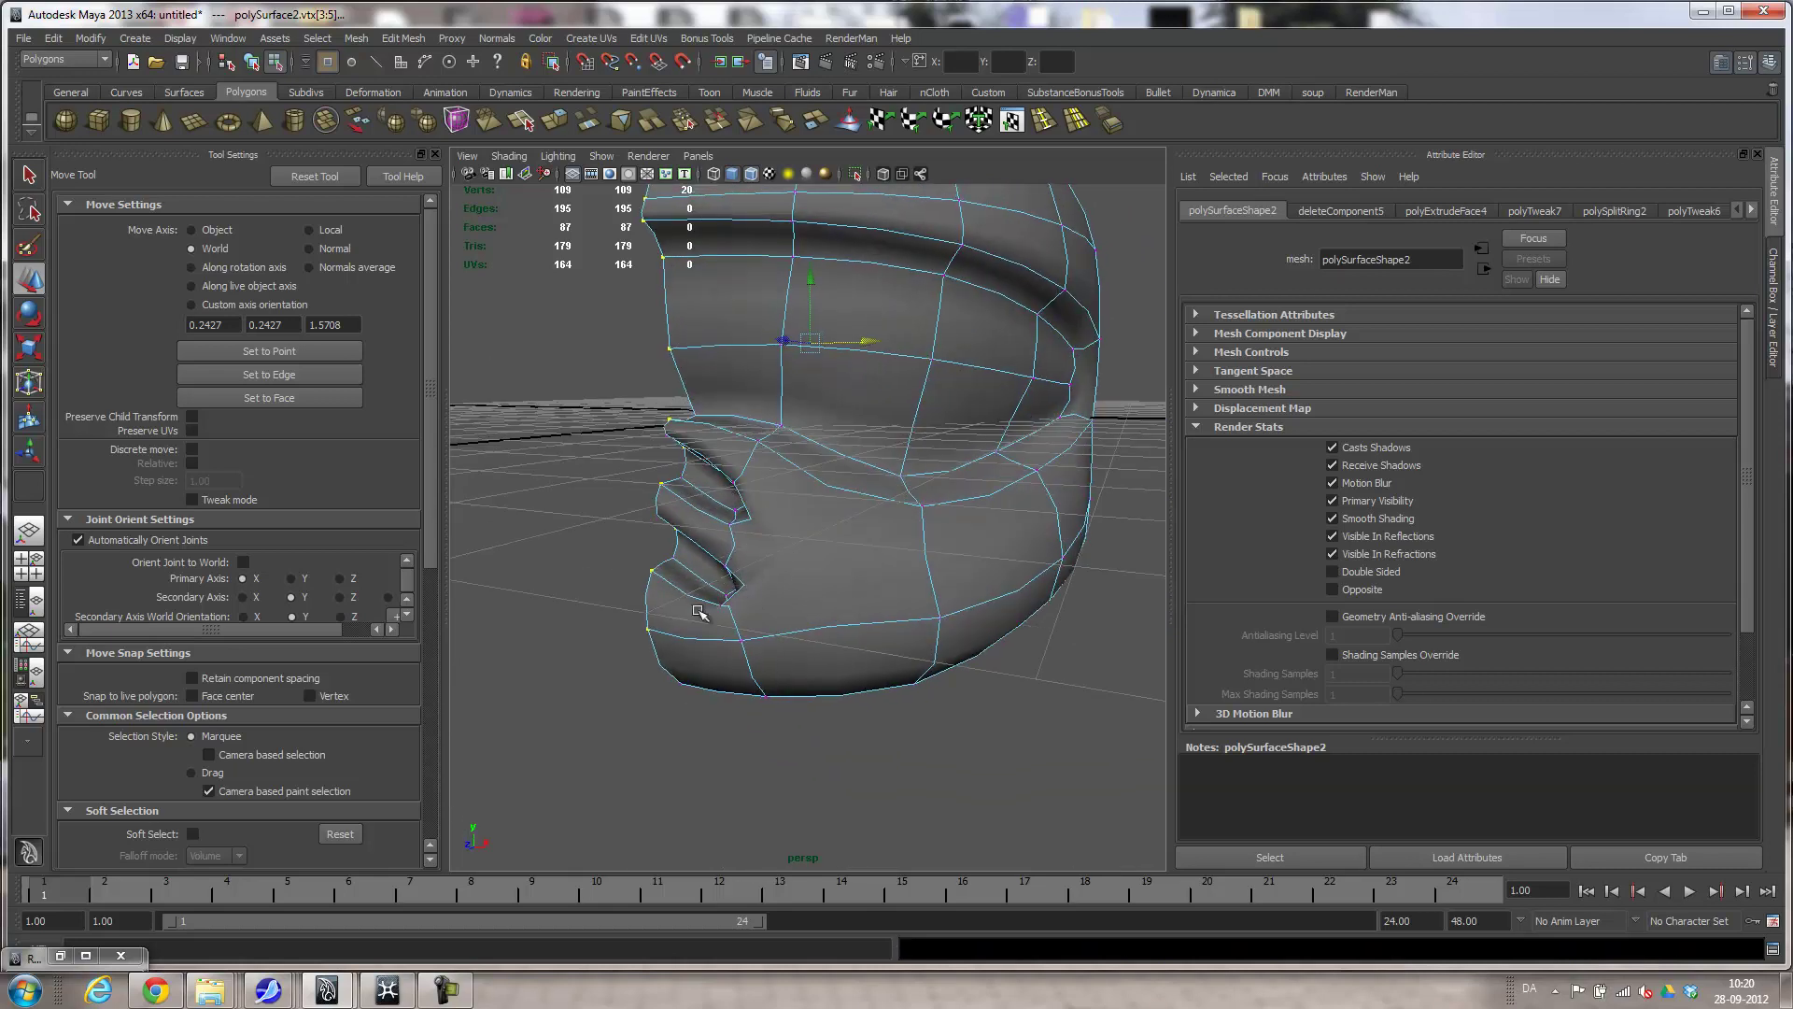
pyautogui.press('3')
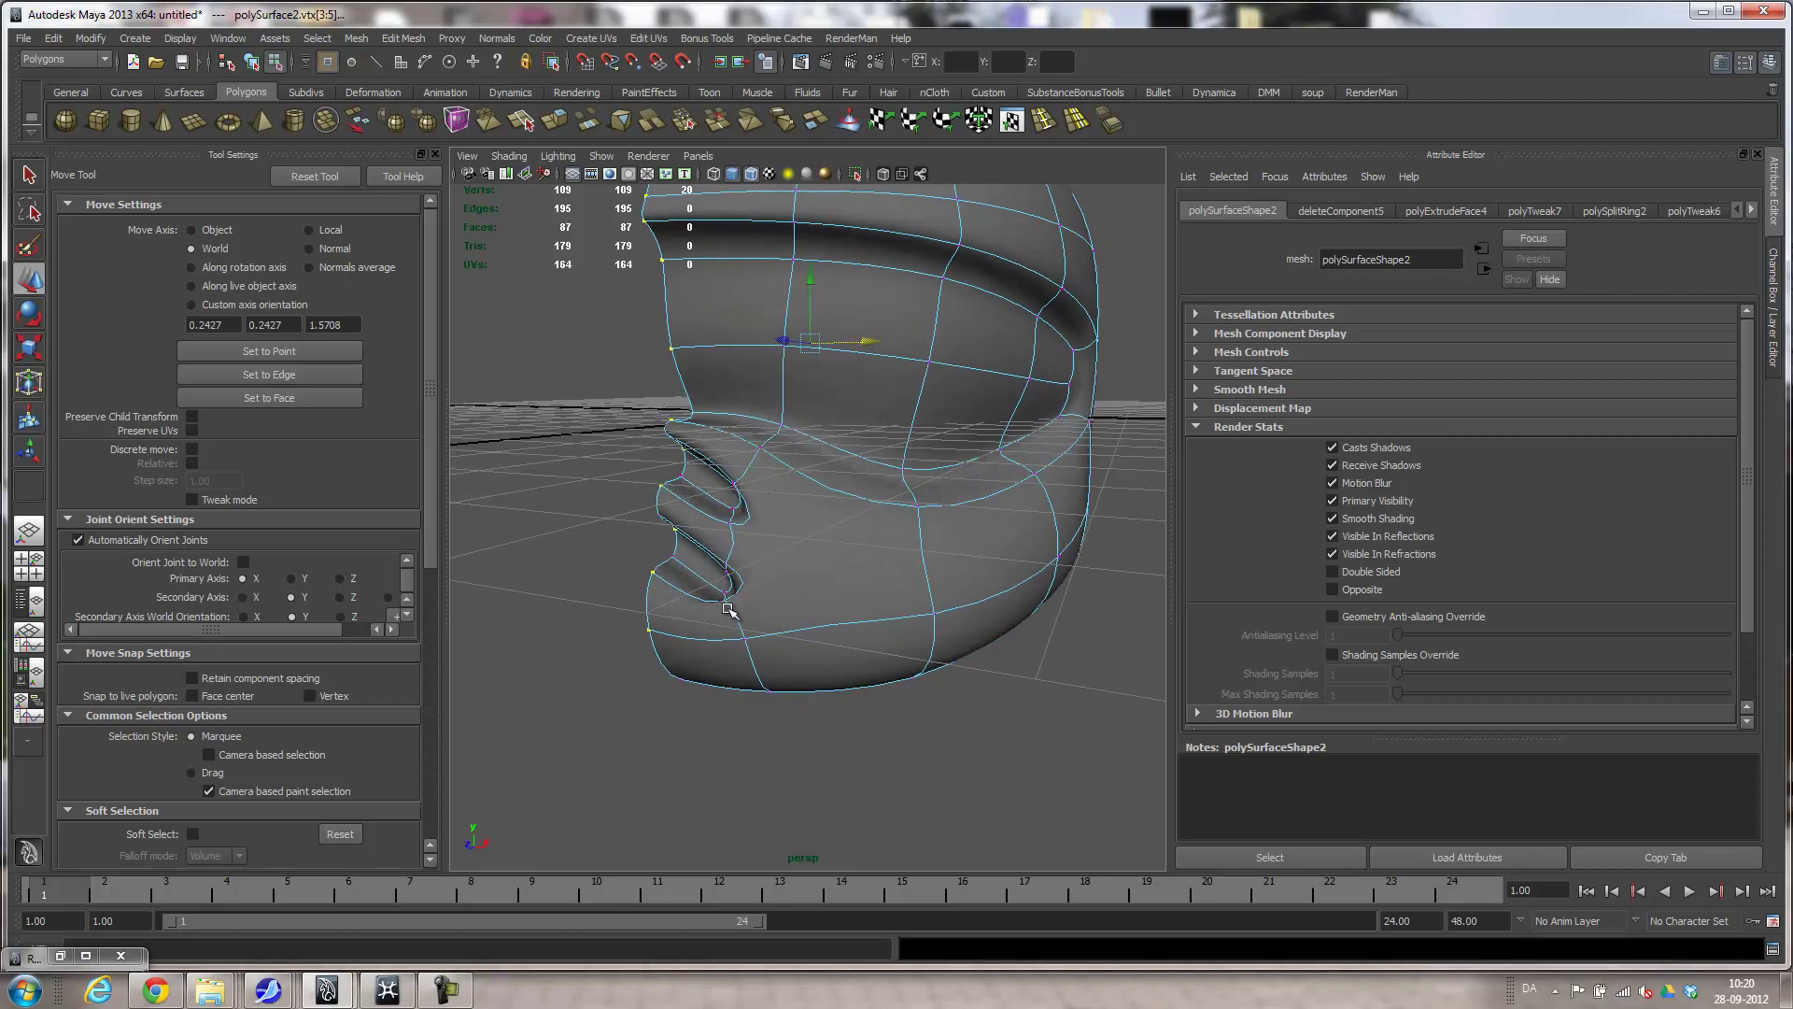
pyautogui.keyDown('alt'); pyautogui.moveTo(628, 571); pyautogui.dragTo(707, 549); pyautogui.keyUp('alt')
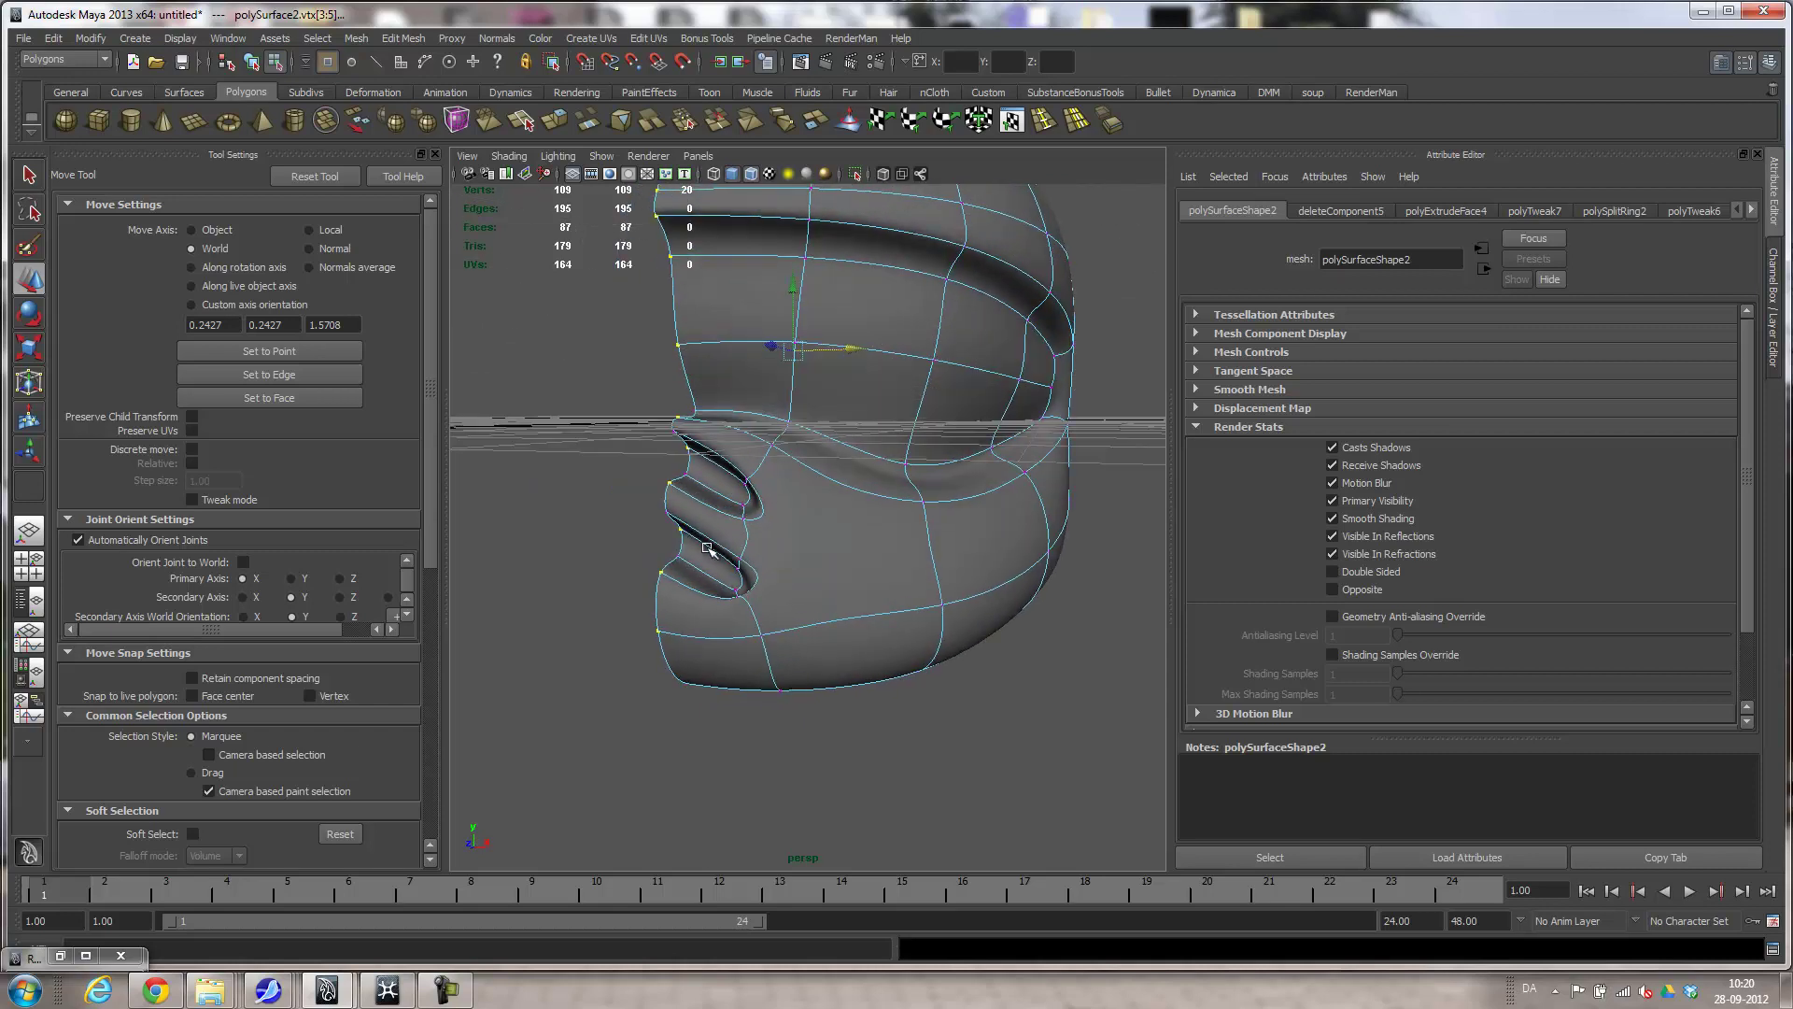
pyautogui.press('q')
# Split the chin guard's large side face with an edge from the upper vent's outer lower corner to the face's upper outer corner.
pyautogui.press('1')
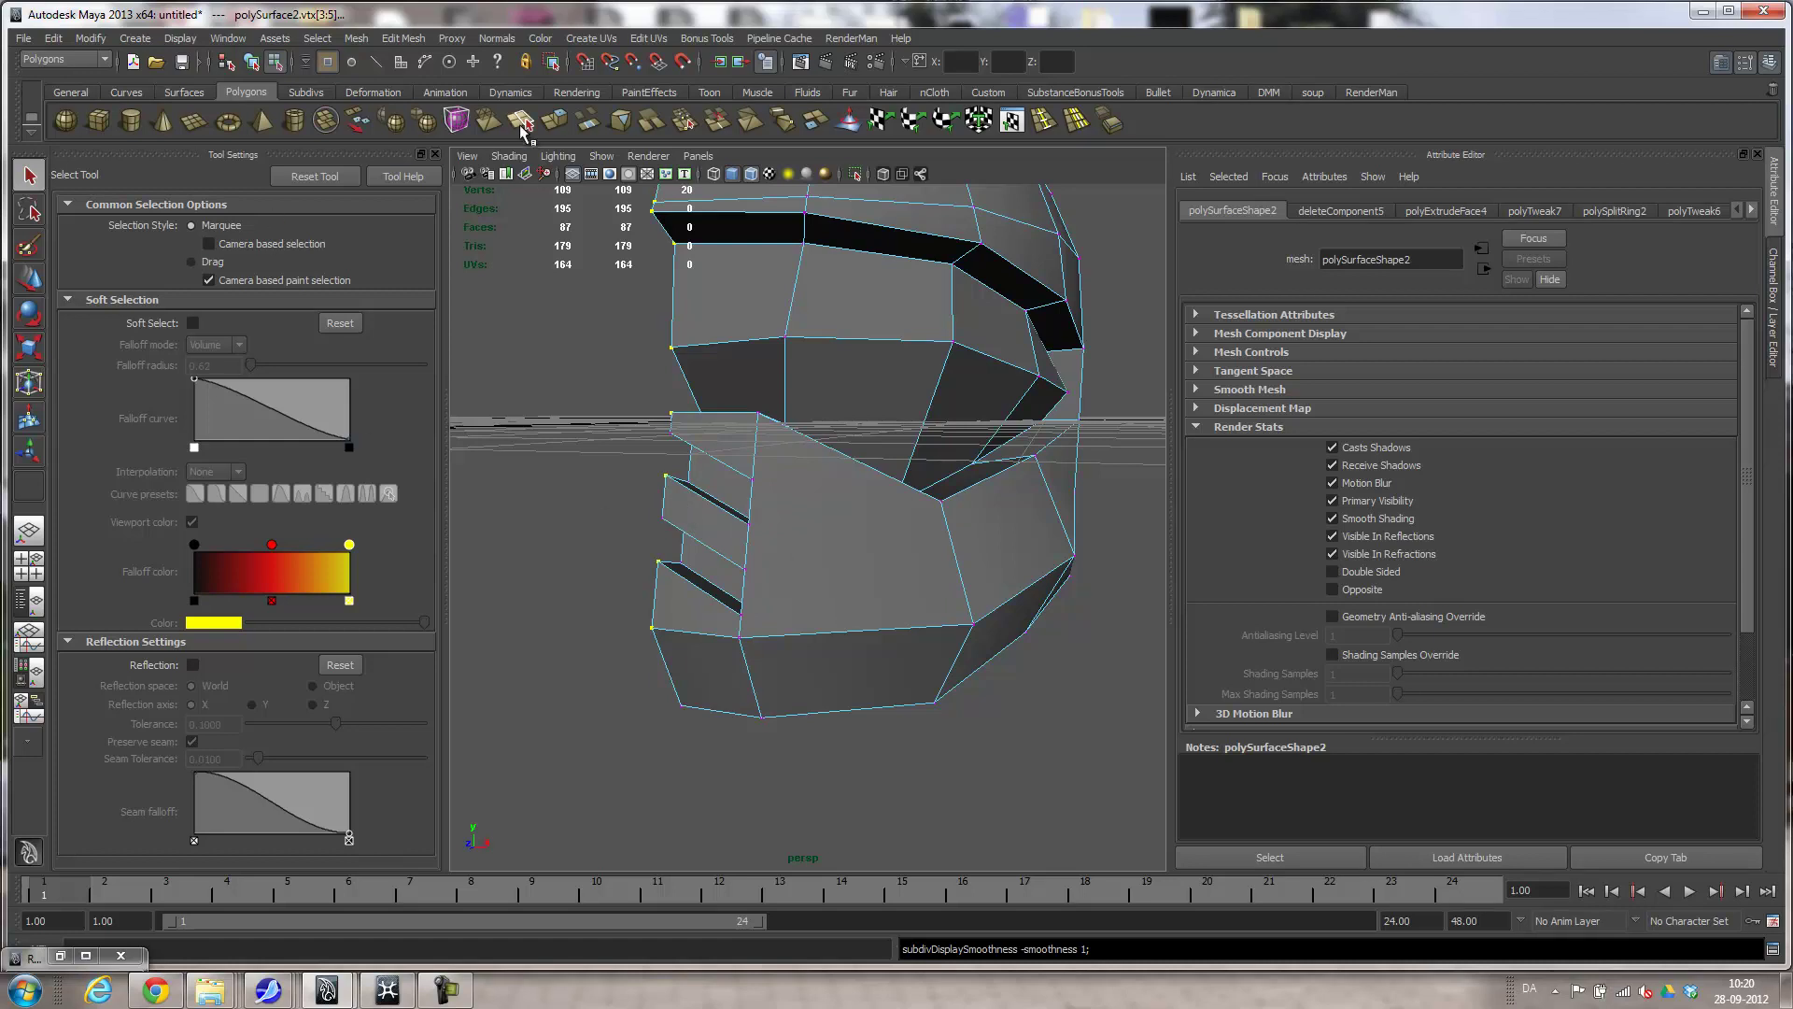
pyautogui.click(520, 120)
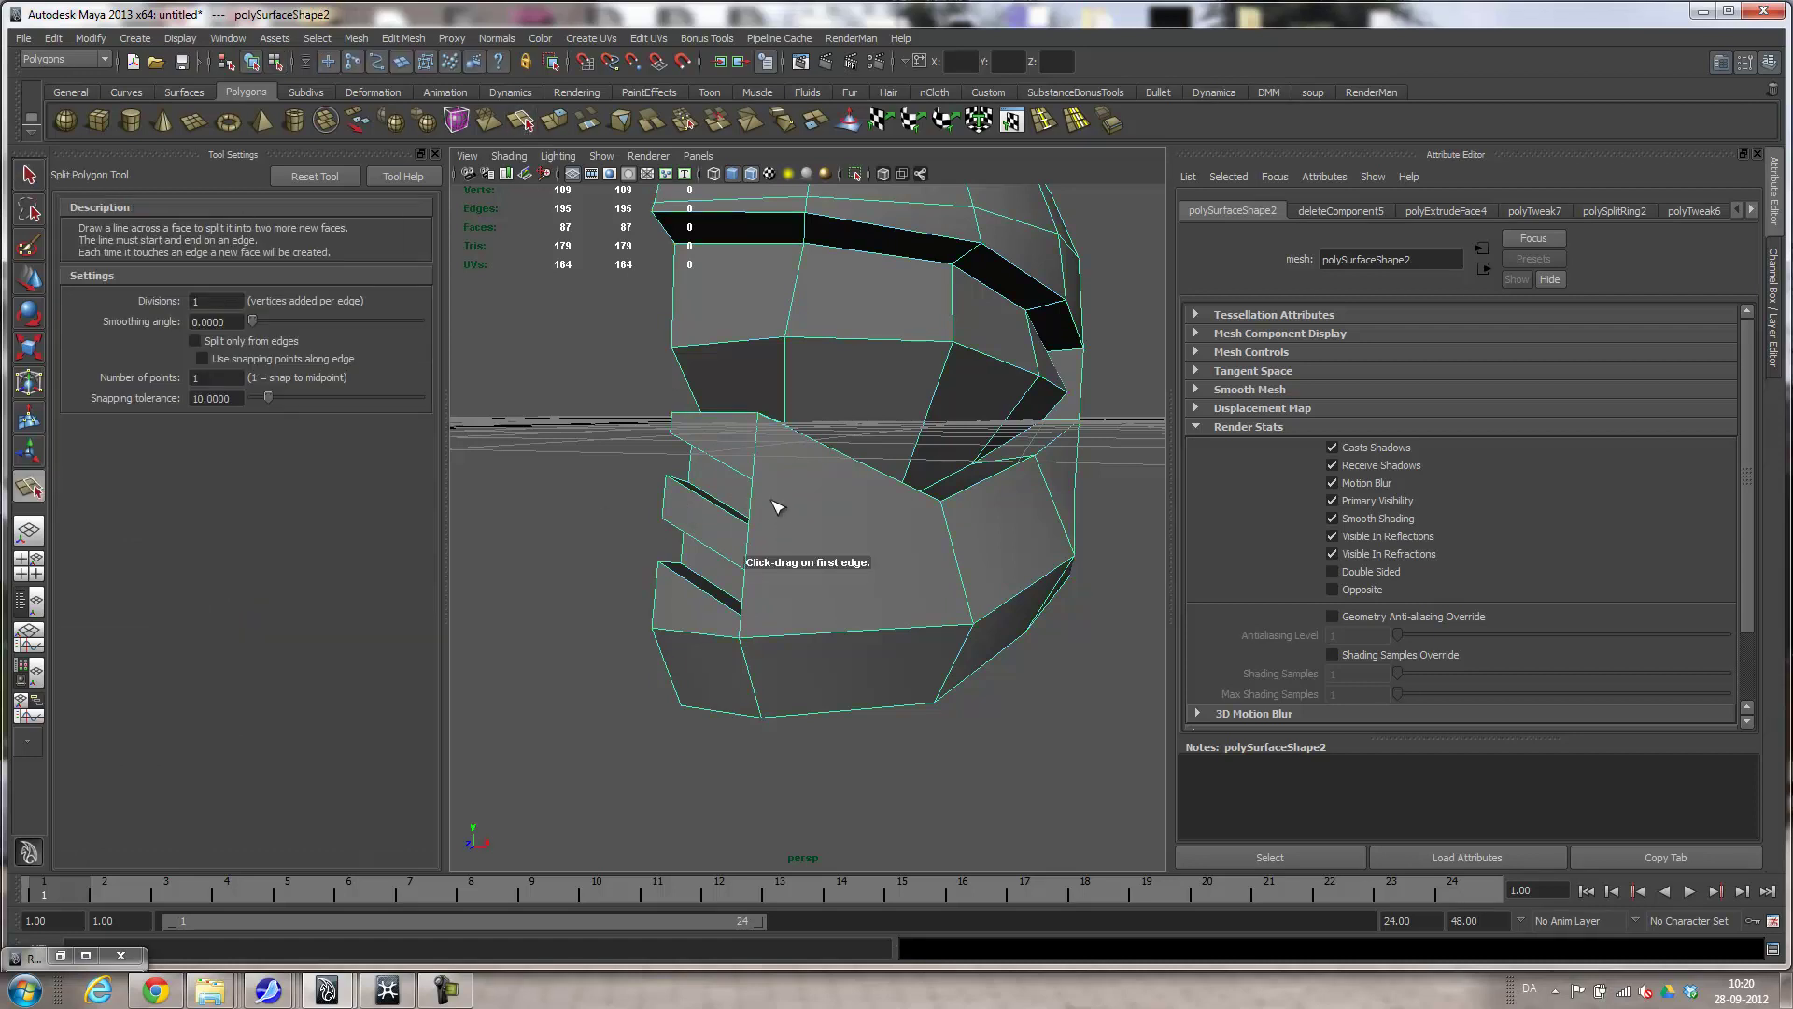
pyautogui.click(750, 521)
pyautogui.moveTo(945, 525); pyautogui.dragTo(944, 475)
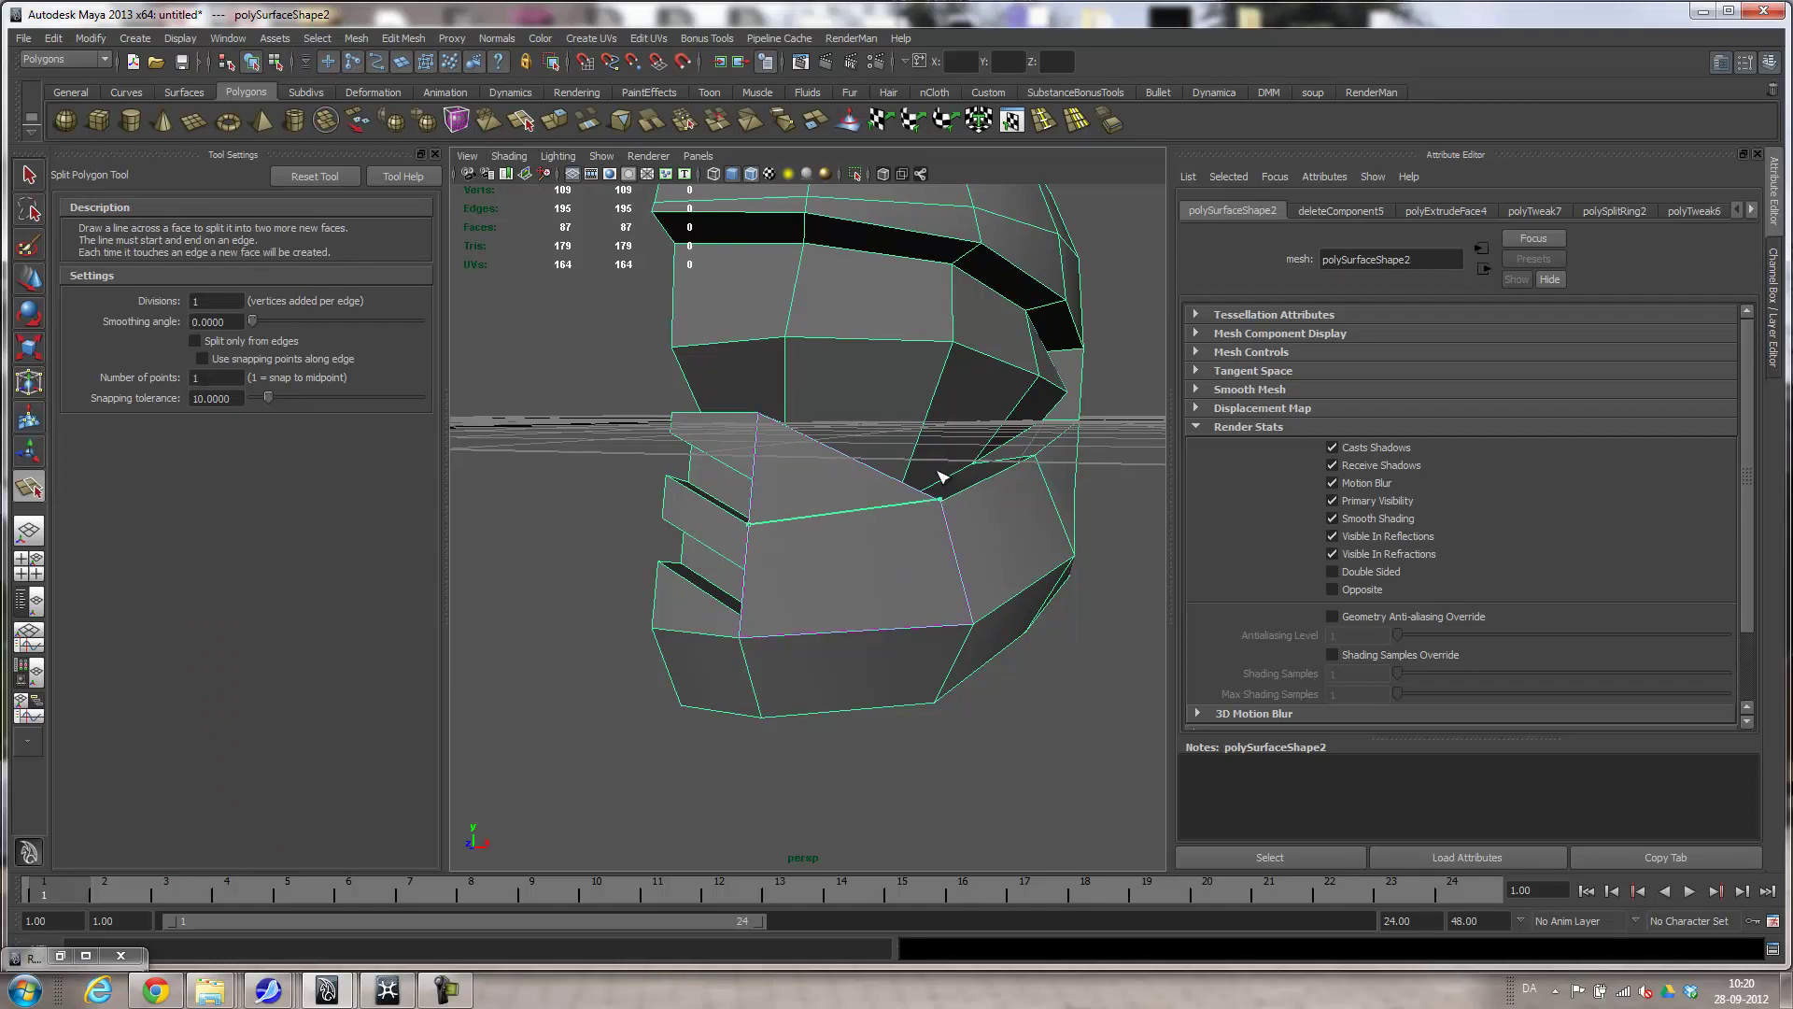
pyautogui.press('Return')
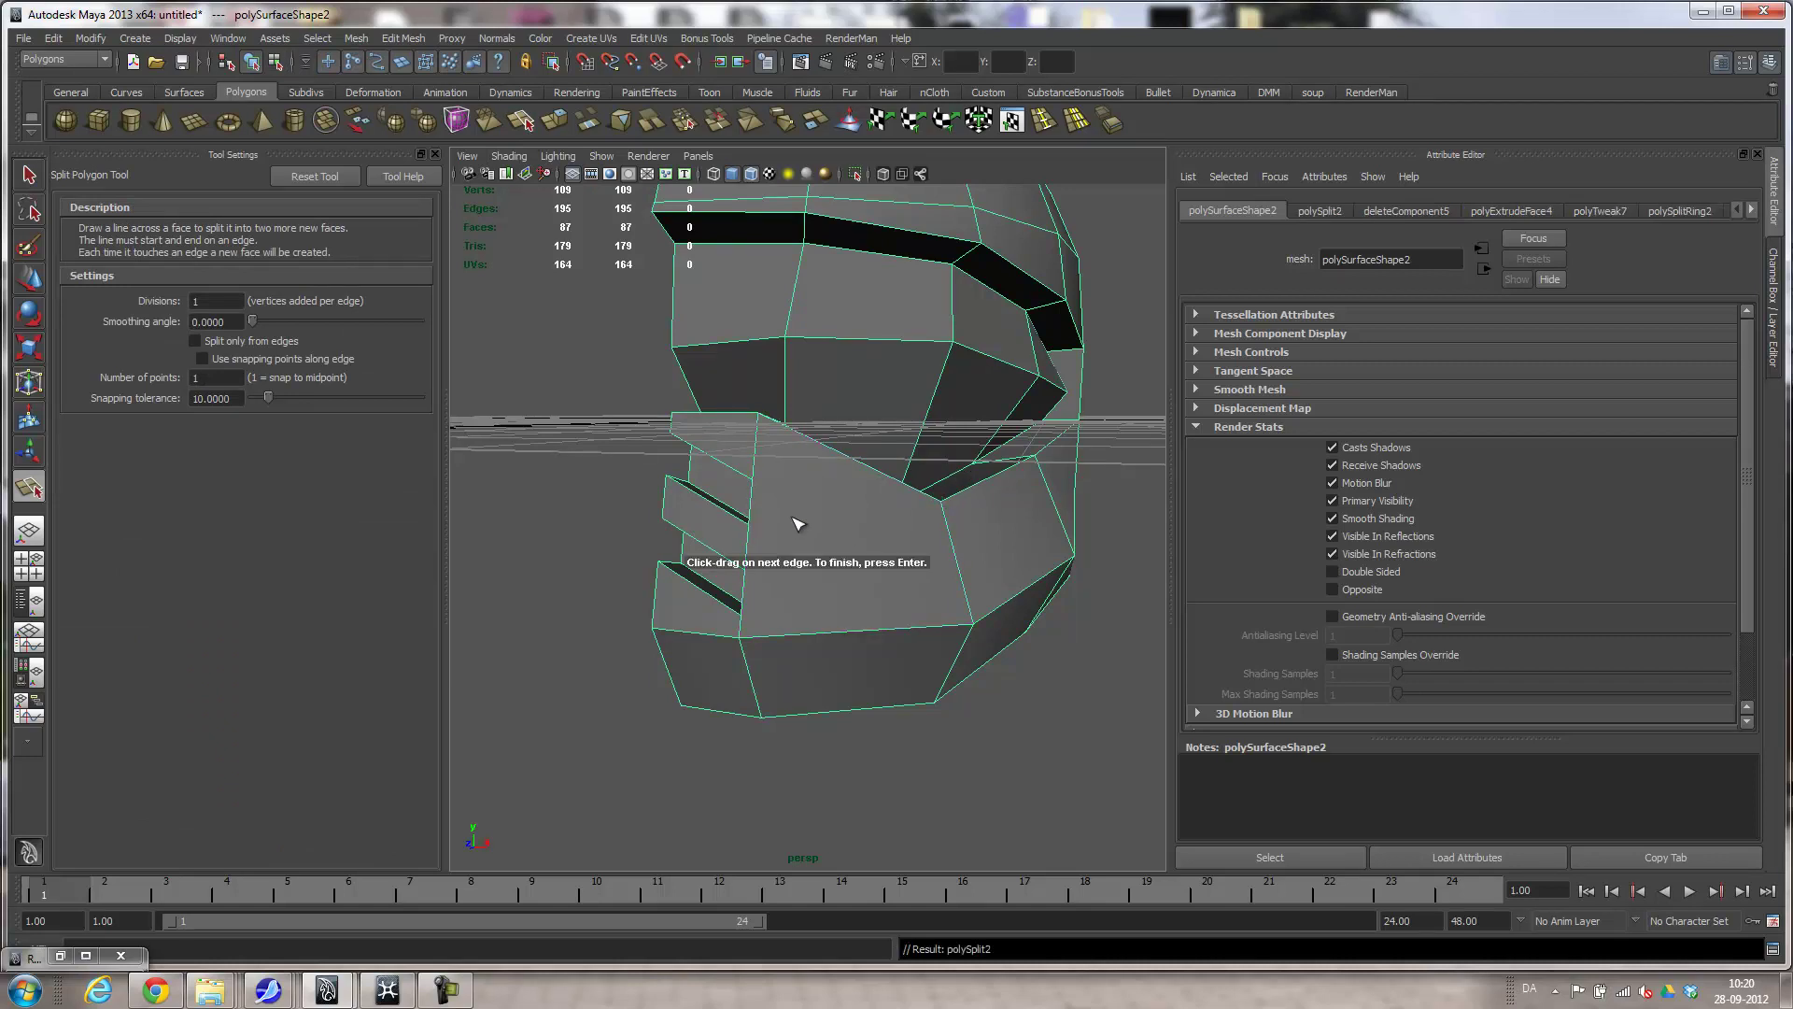
pyautogui.keyDown('alt'); pyautogui.moveTo(805, 553); pyautogui.dragTo(783, 481); pyautogui.keyUp('alt')
pyautogui.click(940, 476)
pyautogui.press('Return')
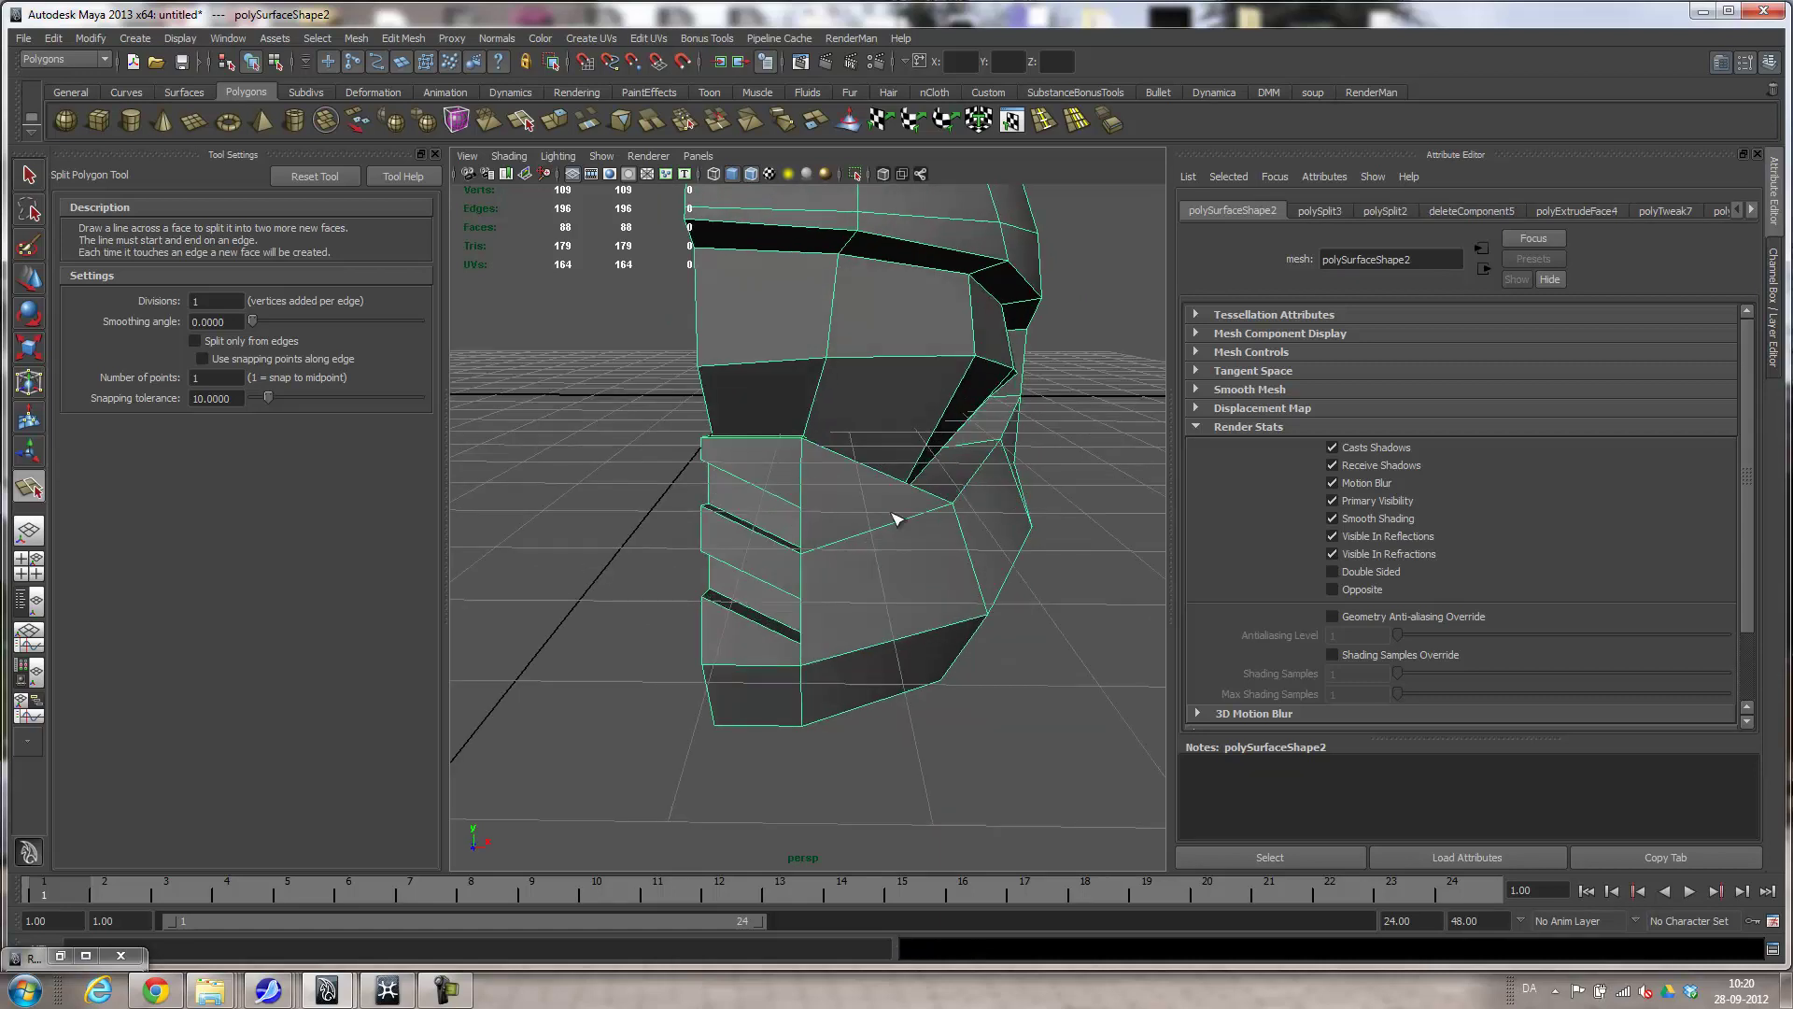
# Split the remaining side face with an edge from the lower vent to its lower outer corner, and preview the mesh smoothed.
pyautogui.keyDown('alt'); pyautogui.moveTo(918, 591); pyautogui.dragTo(849, 573); pyautogui.keyUp('alt')
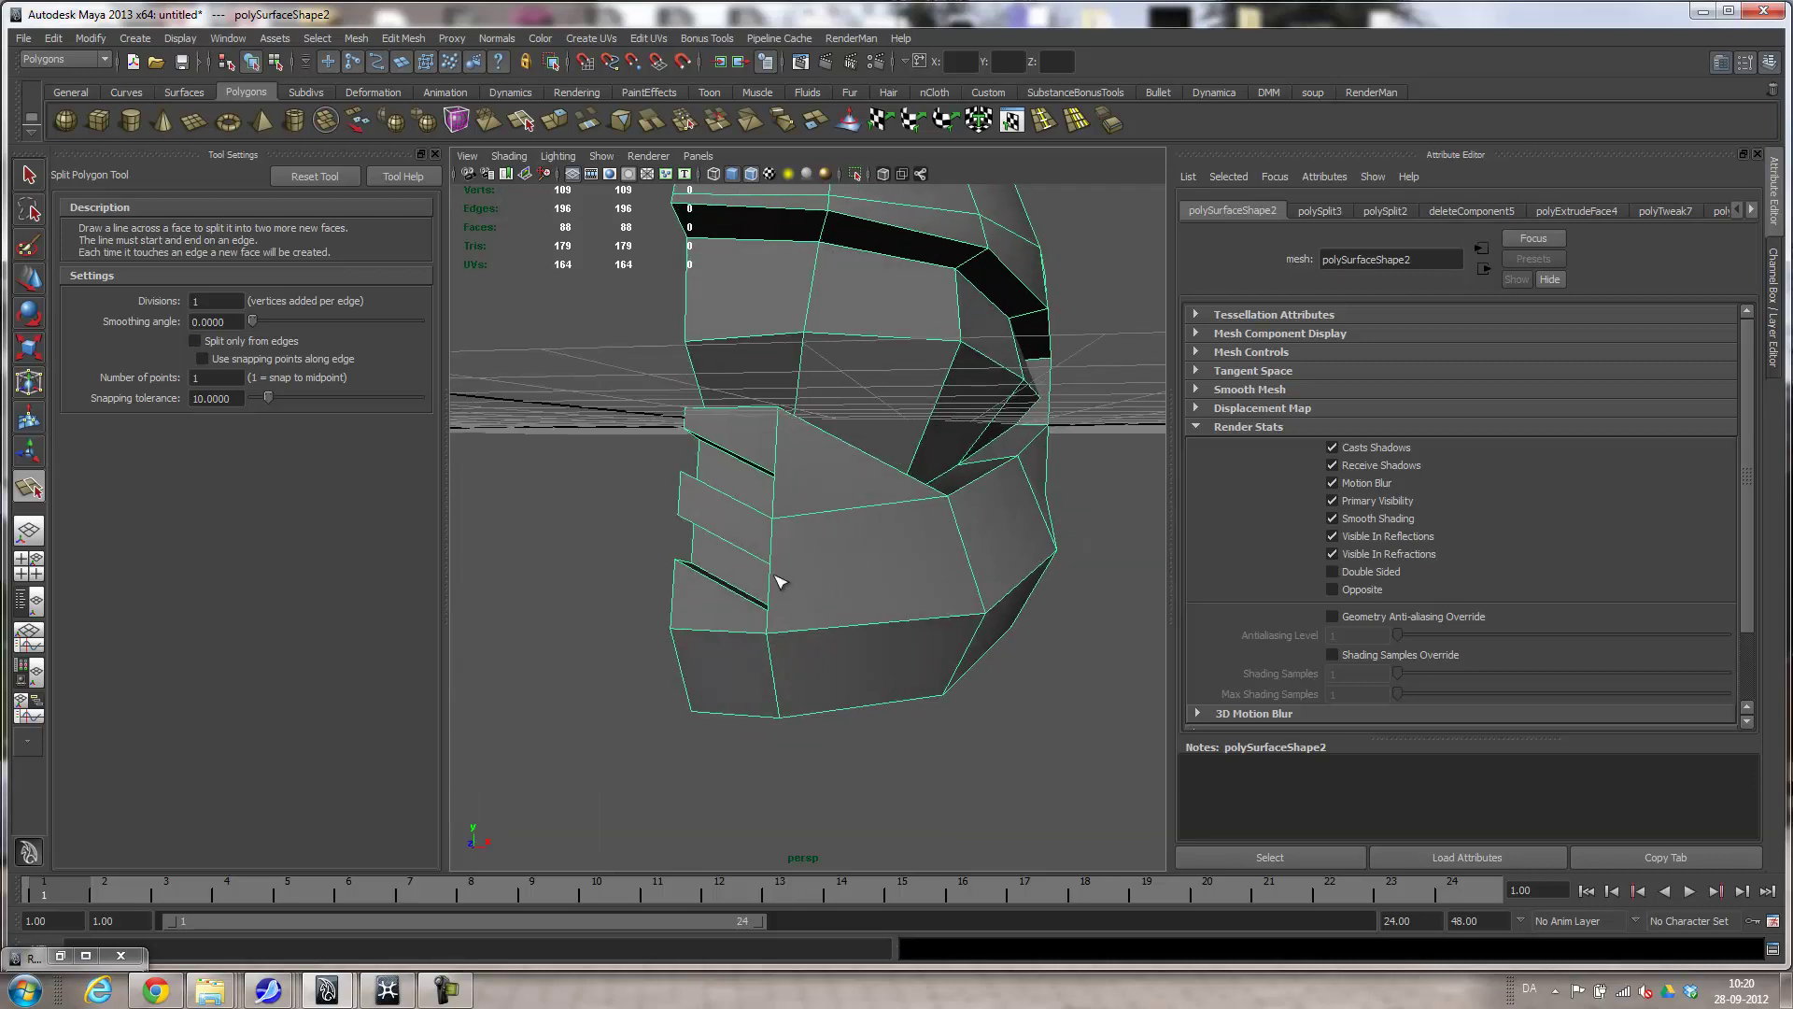
pyautogui.click(802, 515)
pyautogui.moveTo(962, 619); pyautogui.dragTo(848, 613)
pyautogui.press('Return')
pyautogui.keyDown('alt'); pyautogui.moveTo(897, 520); pyautogui.dragTo(1049, 600); pyautogui.keyUp('alt')
pyautogui.press('3')
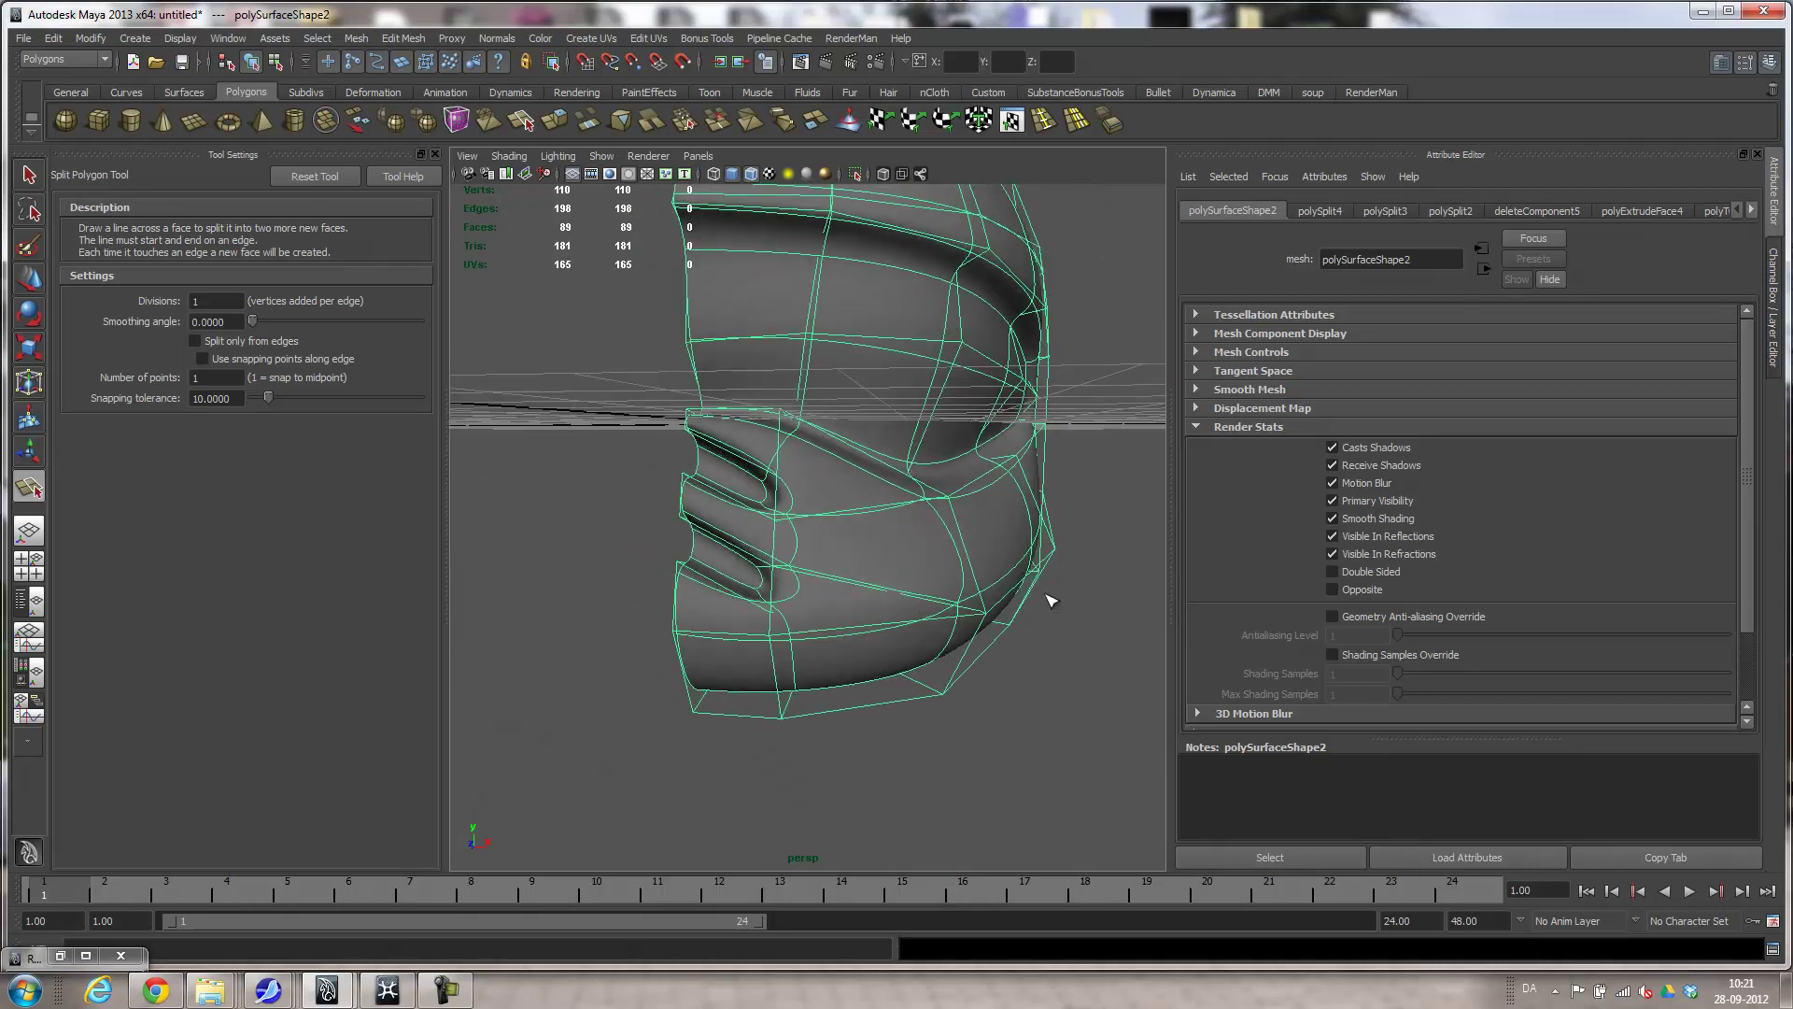
# Mirror the half helmet across its centre seam with Mirror Geometry to form the full helmet.
pyautogui.press('q')
pyautogui.keyDown('alt'); pyautogui.moveTo(894, 583); pyautogui.dragTo(918, 573); pyautogui.keyUp('alt')
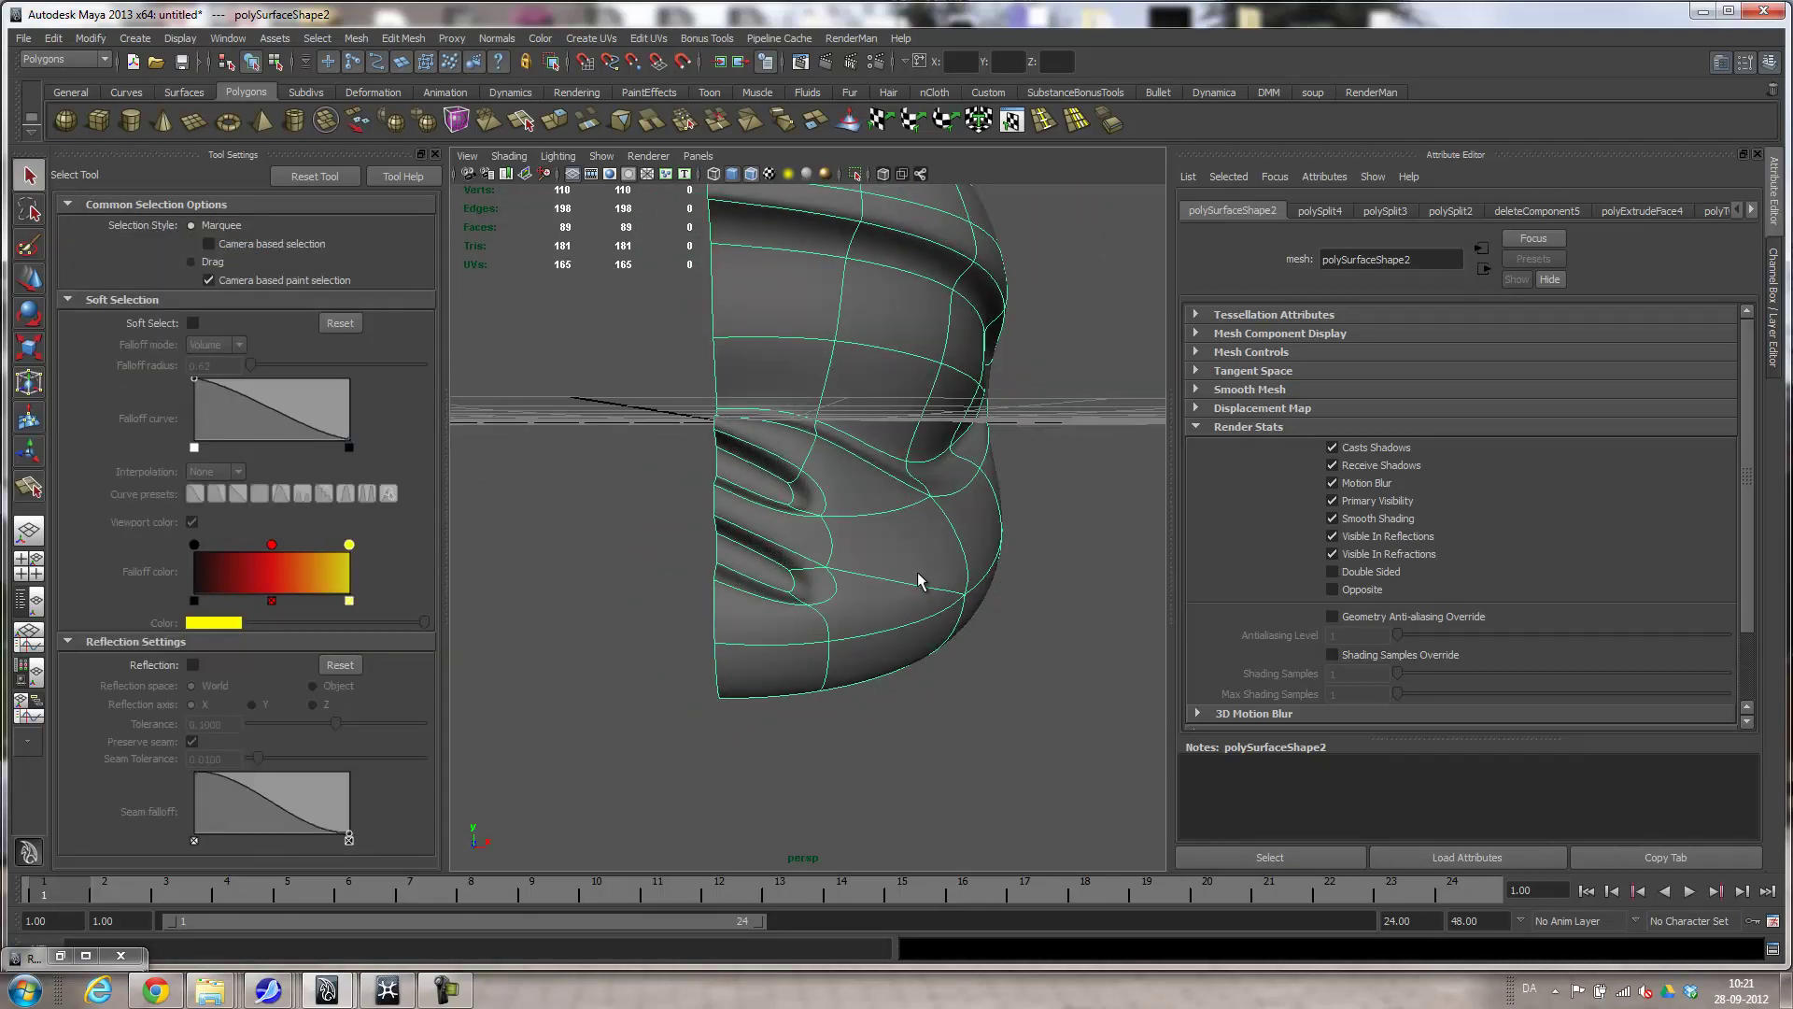
pyautogui.moveTo(900, 569); pyautogui.dragTo(747, 590, button='right')
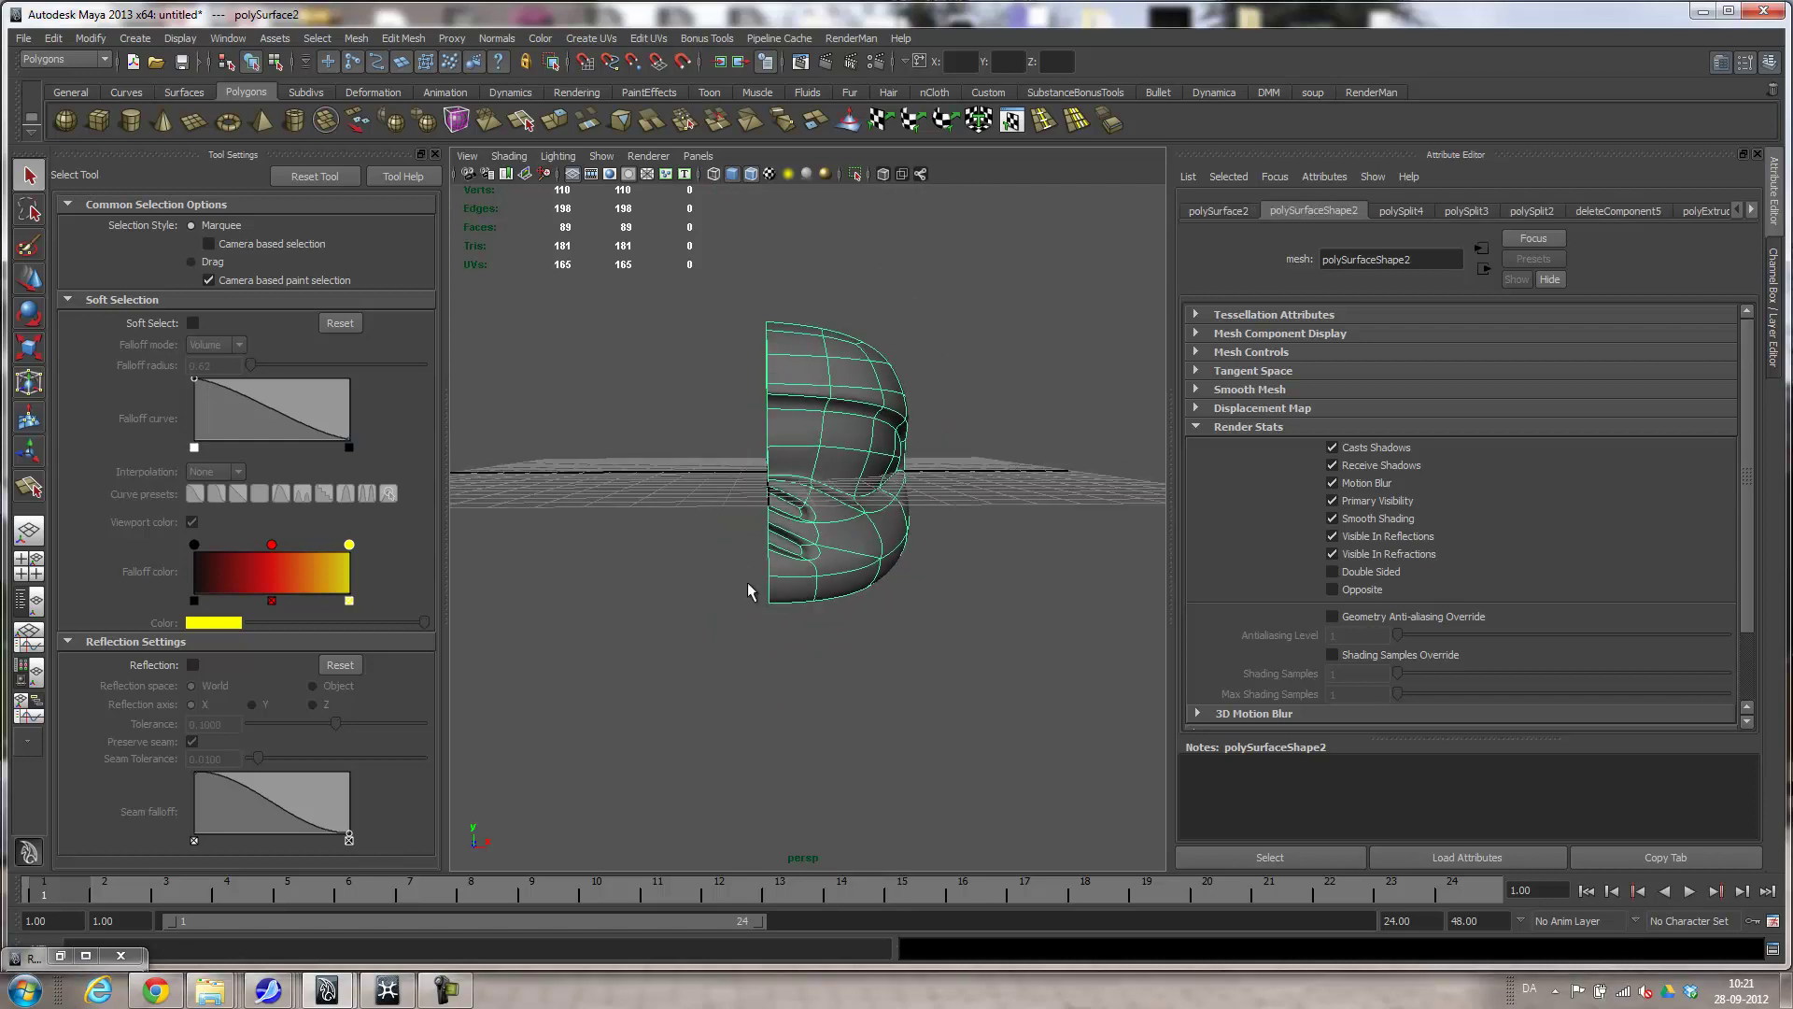
pyautogui.click(357, 39)
pyautogui.click(418, 416)
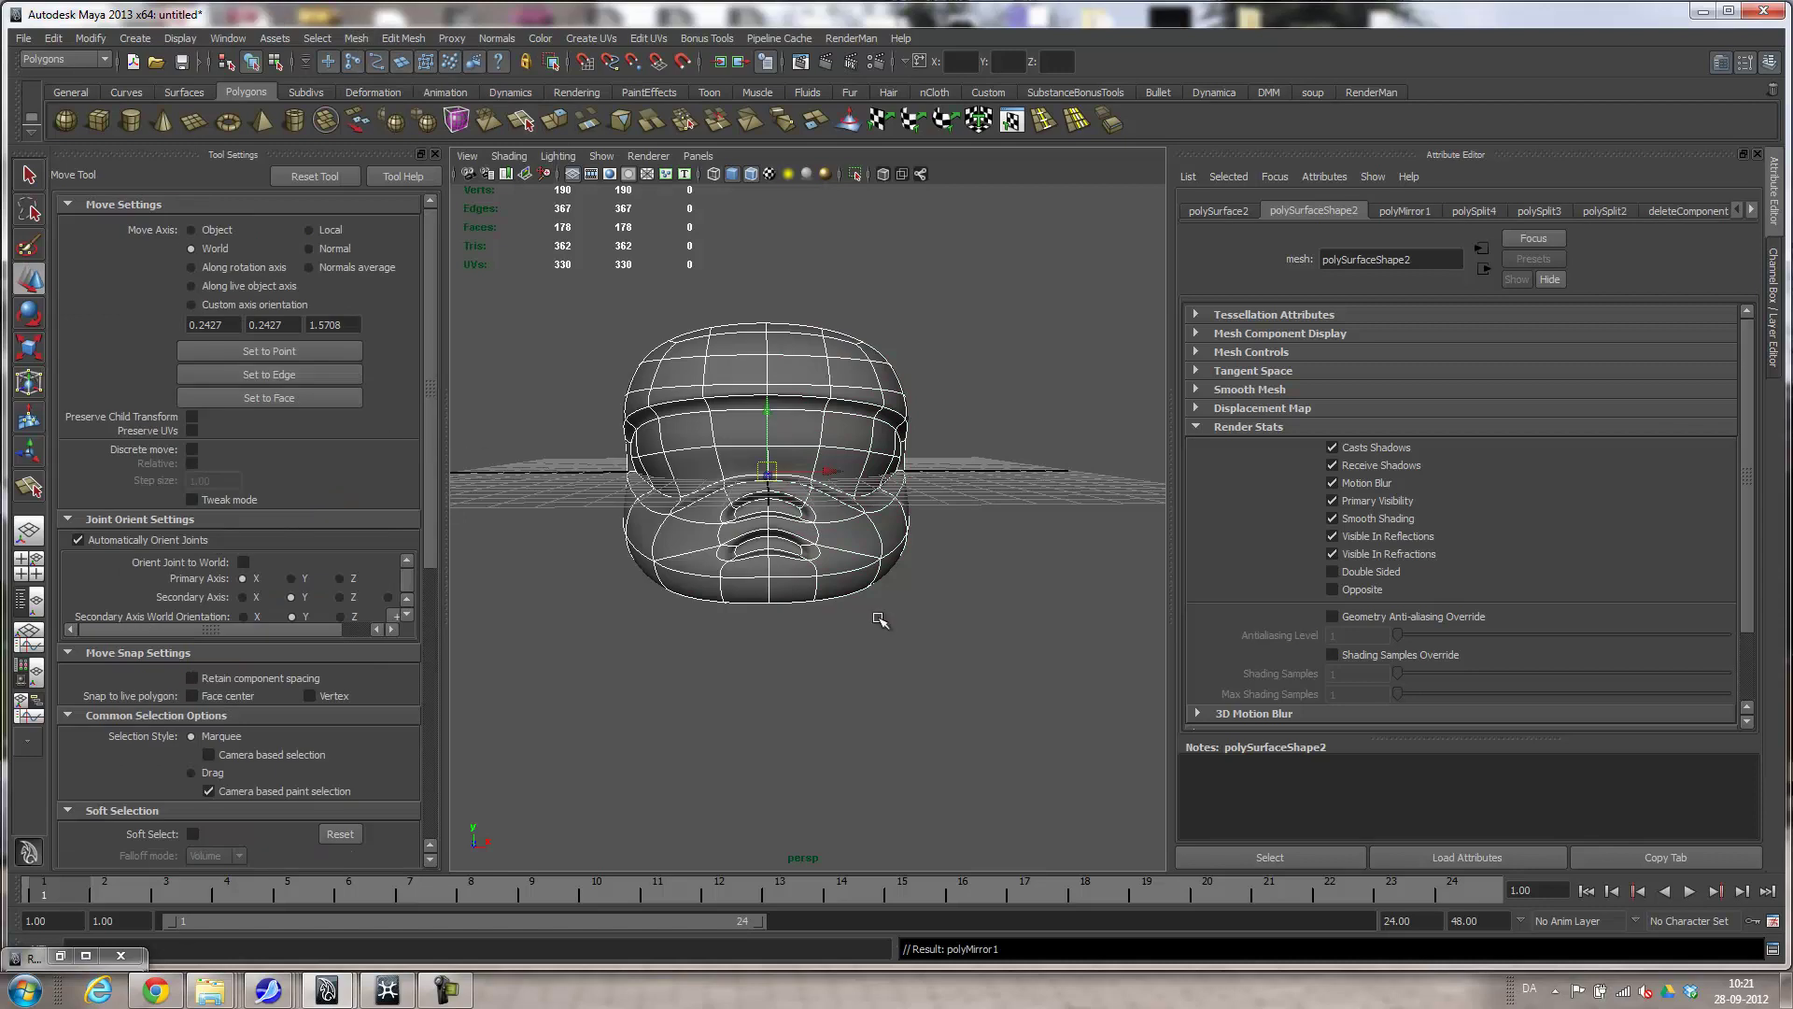
pyautogui.click(841, 633)
# Examine the visor and its surrounding edges on the mirrored helmet in smoothed and unsmoothed display.
pyautogui.keyDown('alt'); pyautogui.moveTo(840, 632); pyautogui.dragTo(852, 580); pyautogui.keyUp('alt')
pyautogui.keyDown('alt'); pyautogui.moveTo(853, 580); pyautogui.dragTo(840, 448, button='right'); pyautogui.keyUp('alt')
pyautogui.keyDown('alt'); pyautogui.moveTo(764, 489); pyautogui.dragTo(824, 509); pyautogui.keyUp('alt')
pyautogui.keyDown('alt'); pyautogui.moveTo(824, 509); pyautogui.dragTo(960, 540, button='right'); pyautogui.keyUp('alt')
pyautogui.keyDown('alt'); pyautogui.moveTo(960, 539); pyautogui.dragTo(789, 554, button='middle'); pyautogui.keyUp('alt')
pyautogui.press('q')
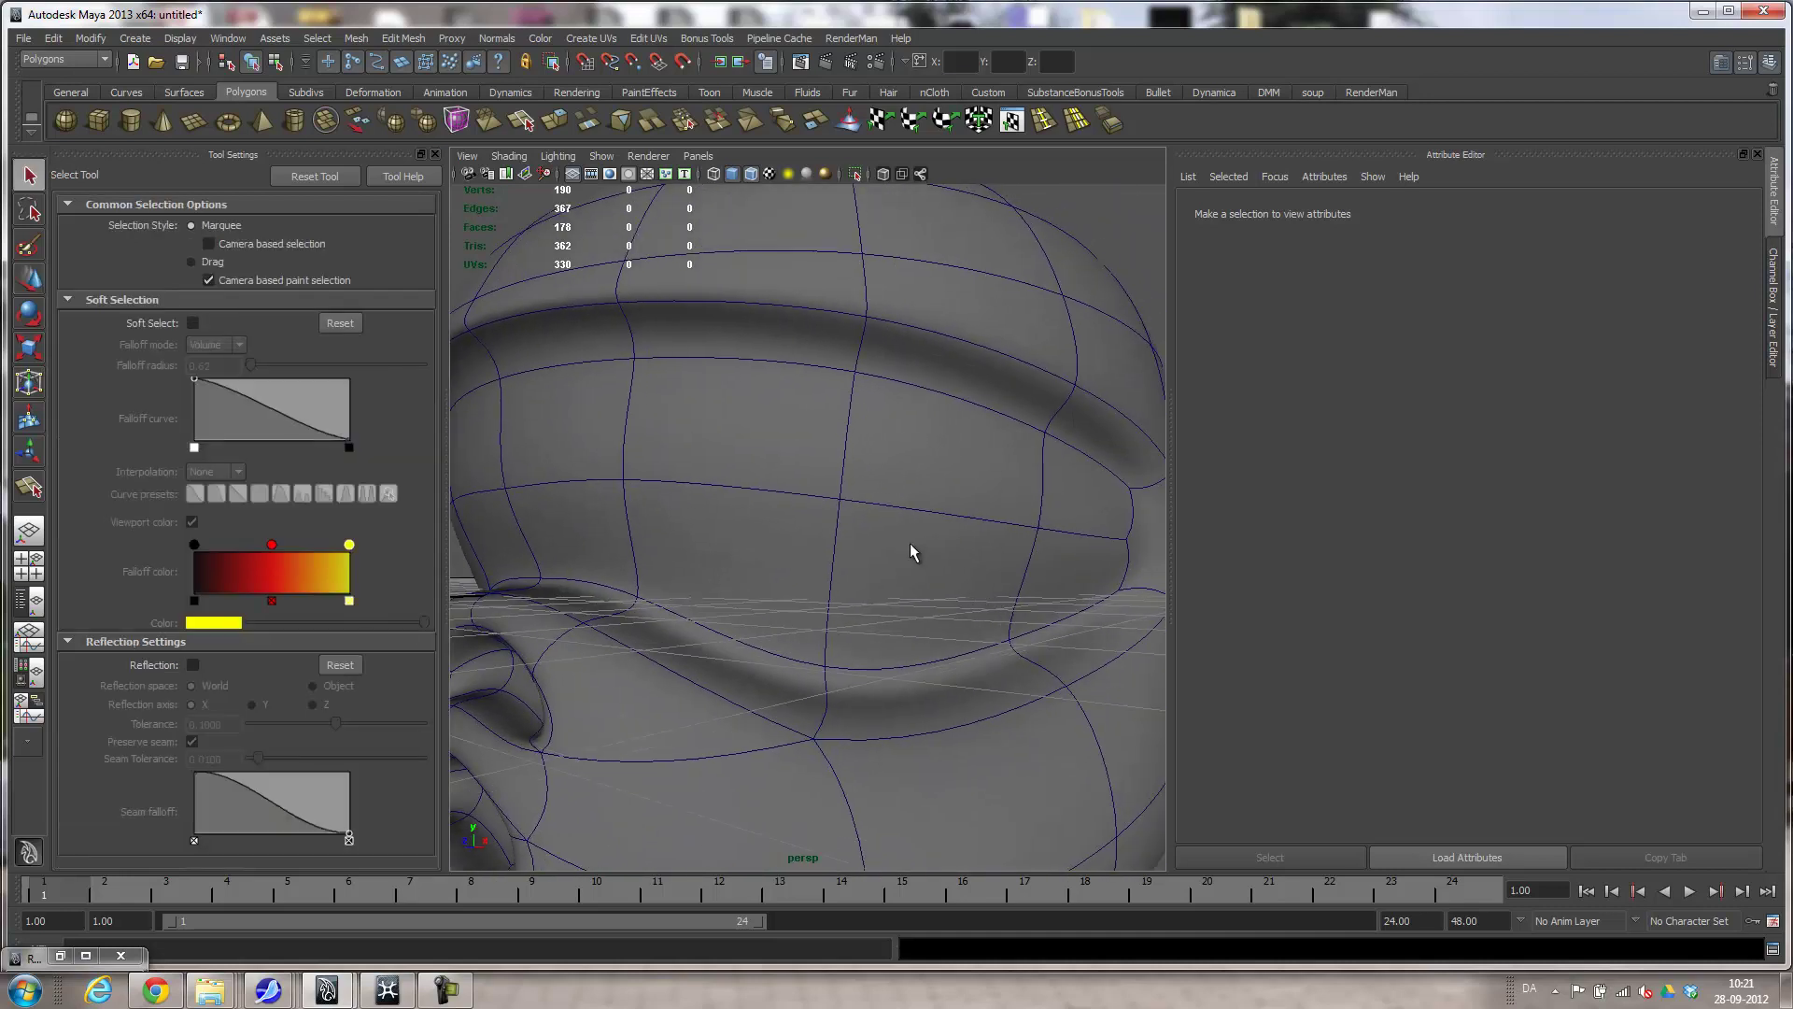
pyautogui.click(1005, 579)
pyautogui.press('f')
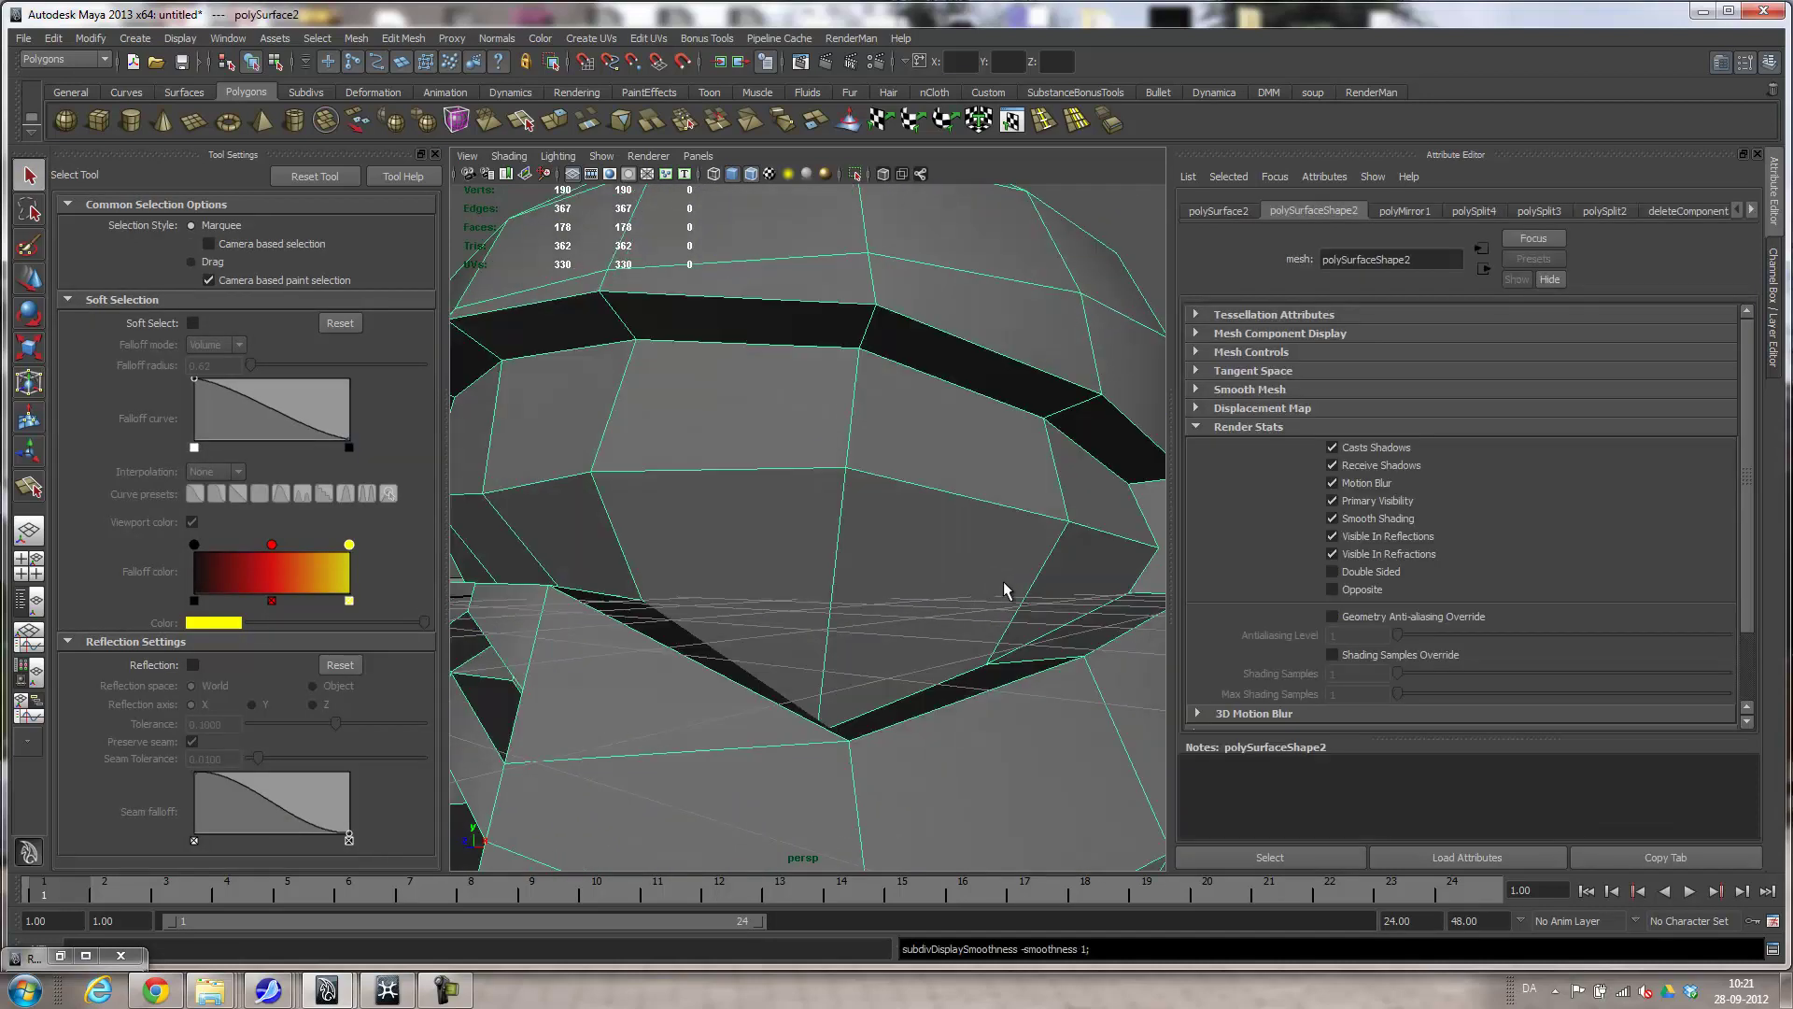
pyautogui.keyDown('alt'); pyautogui.moveTo(925, 481); pyautogui.dragTo(863, 583); pyautogui.keyUp('alt')
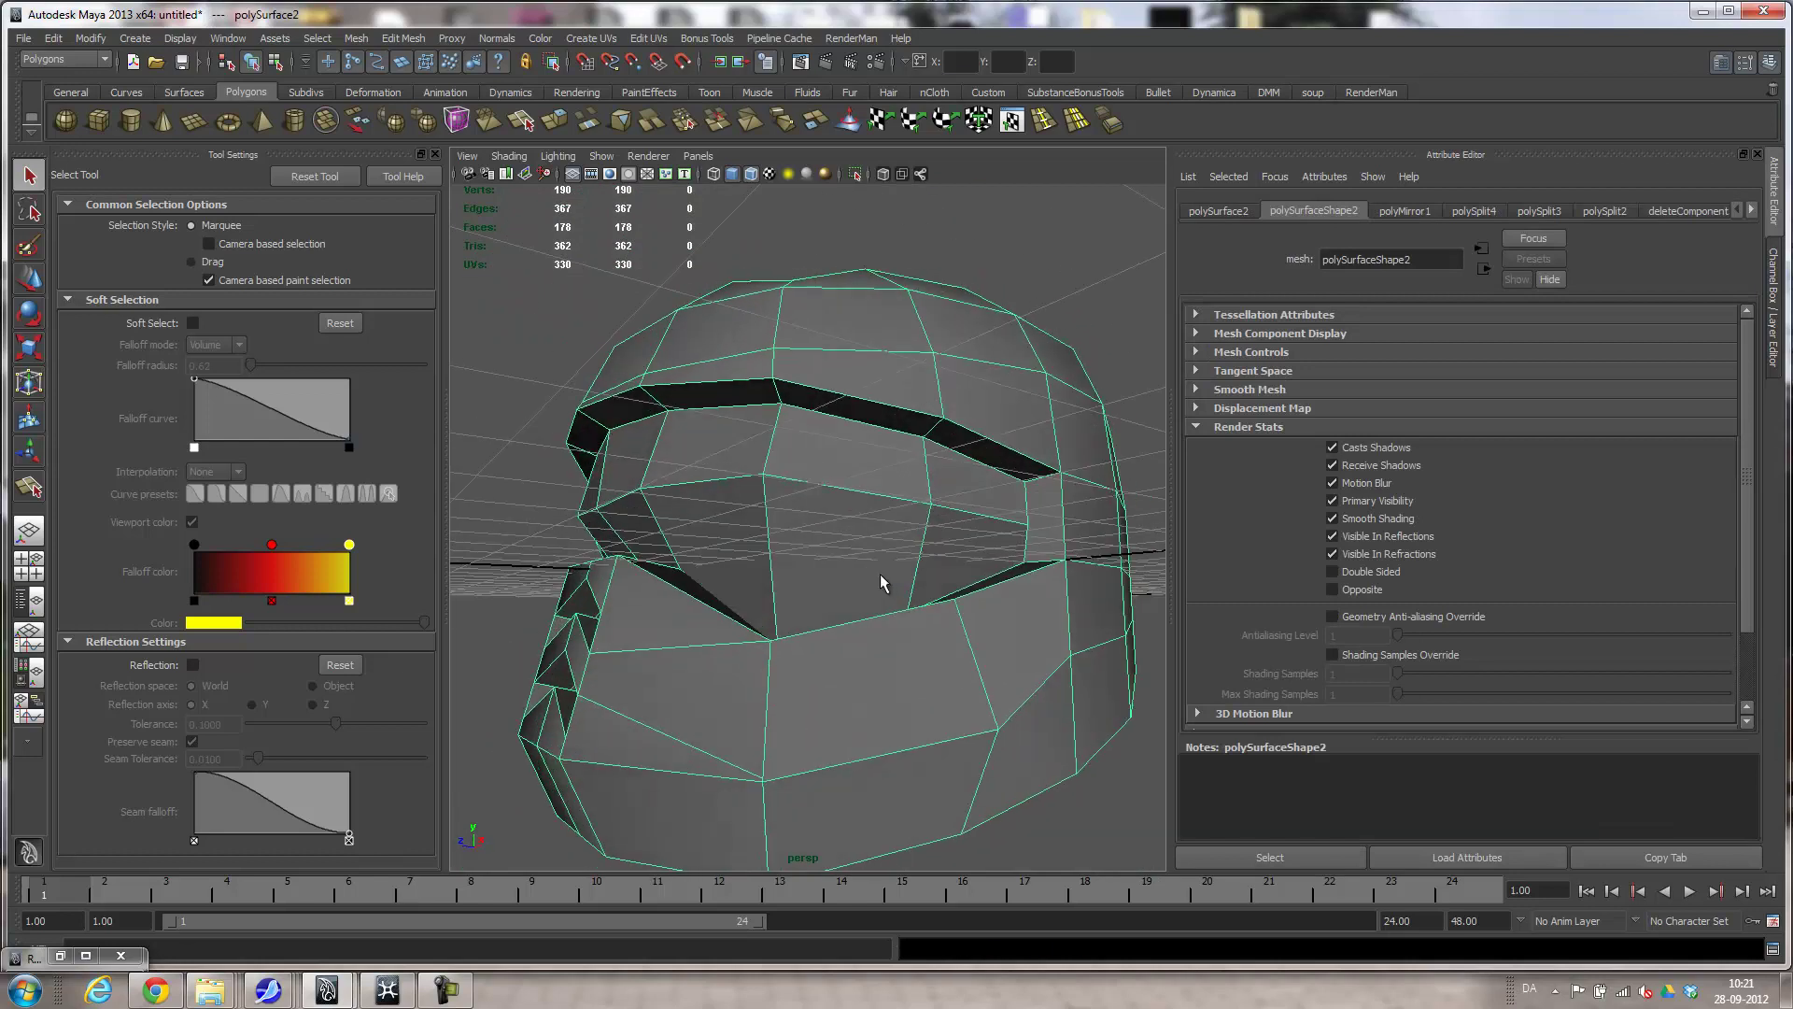
pyautogui.scroll(3, 1060, 504)
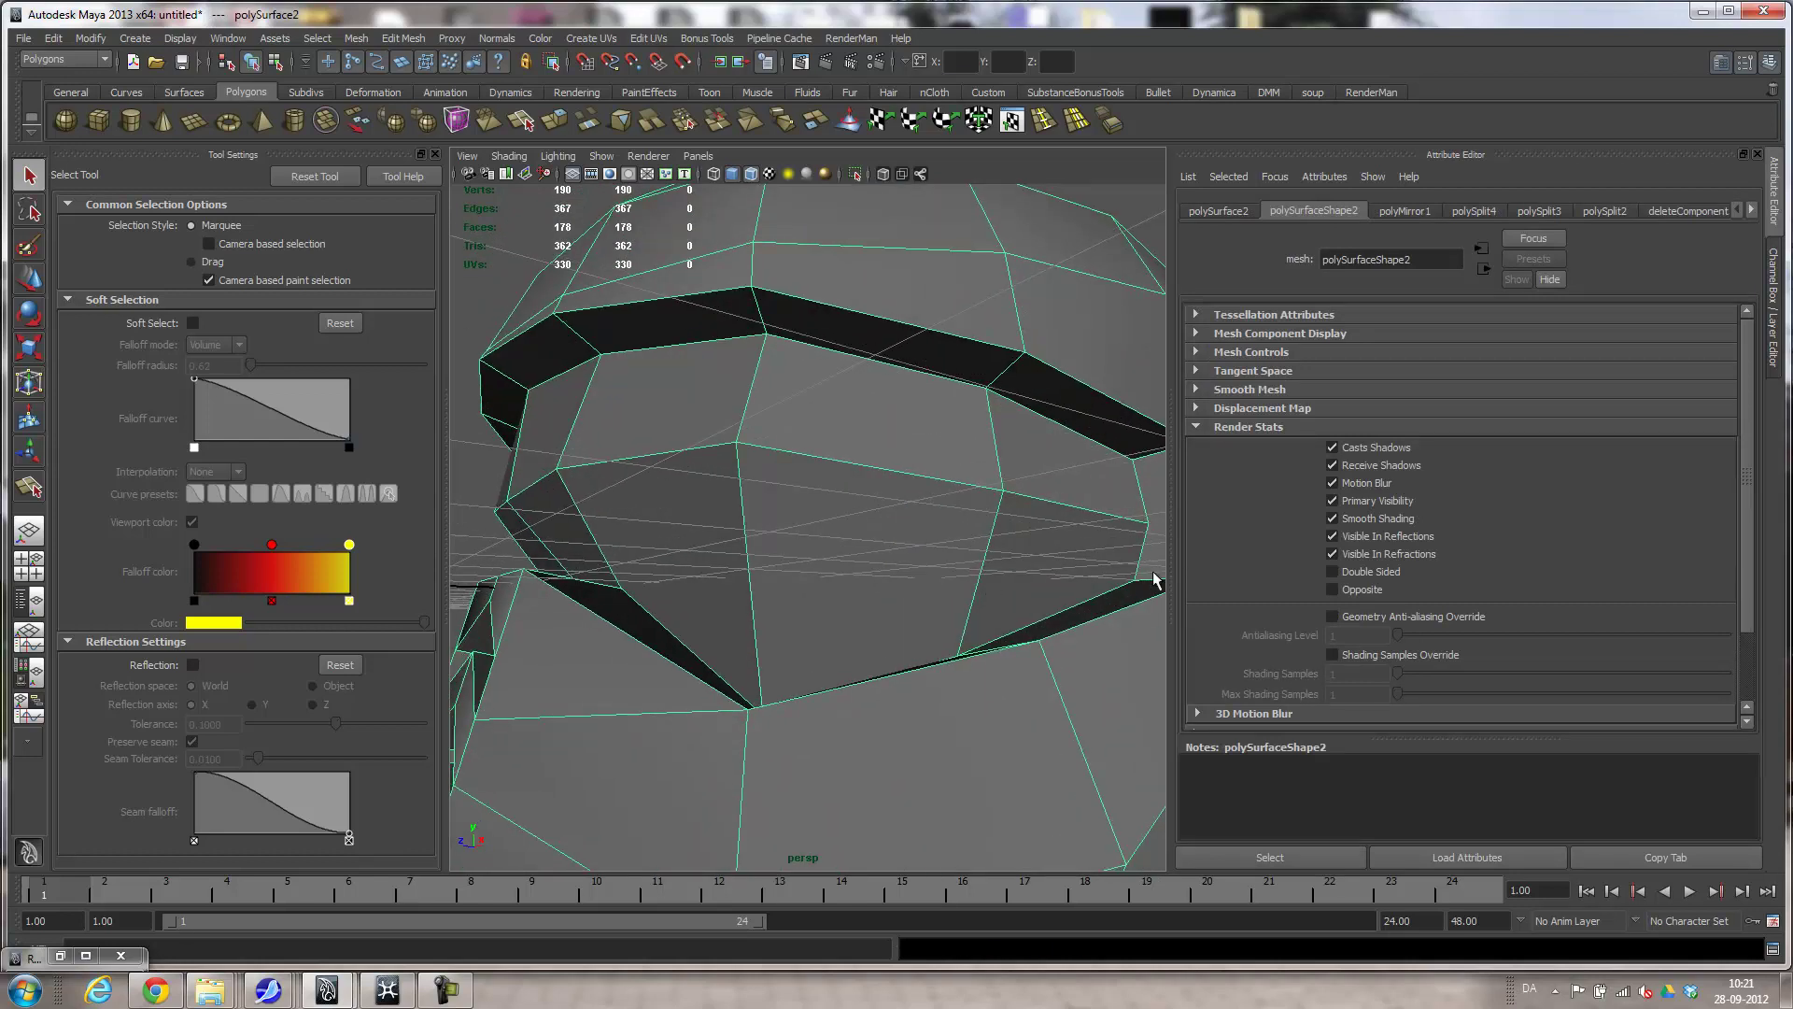
pyautogui.scroll(-3, 1049, 620)
pyautogui.keyDown('alt'); pyautogui.moveTo(1049, 620); pyautogui.dragTo(811, 684); pyautogui.keyUp('alt')
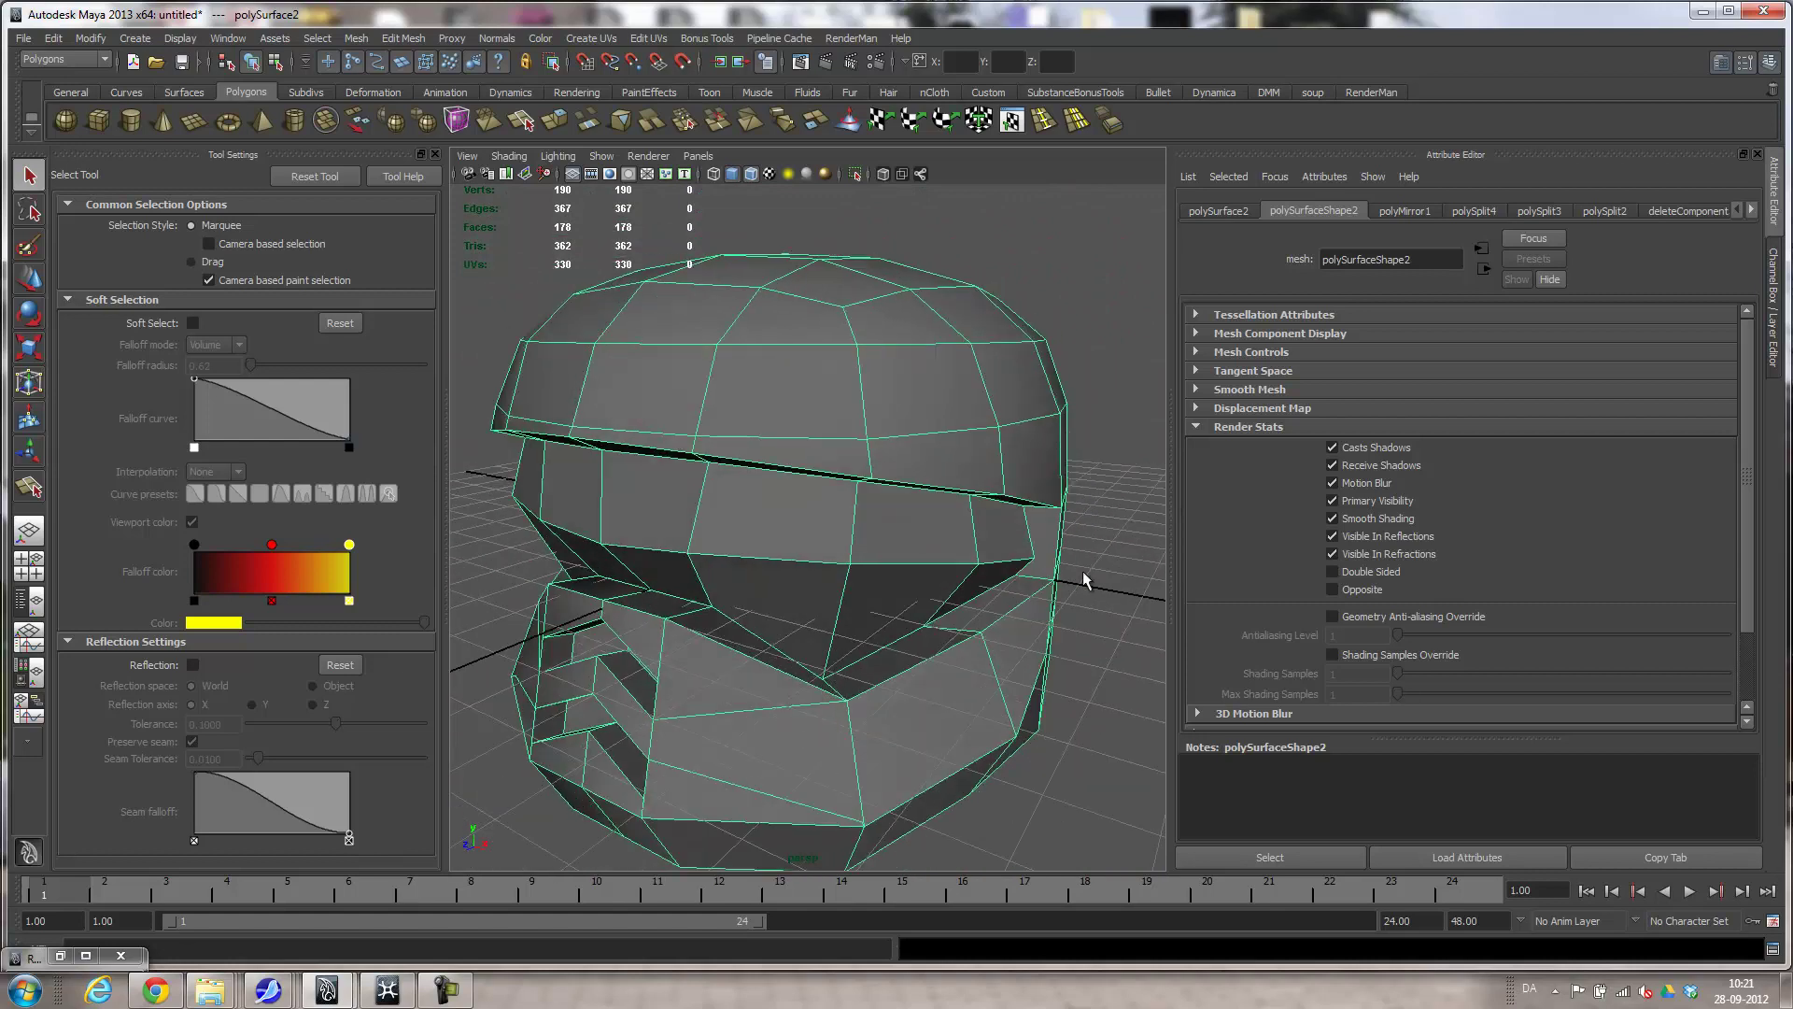
pyautogui.keyDown('alt'); pyautogui.moveTo(1025, 507); pyautogui.dragTo(726, 623); pyautogui.keyUp('alt')
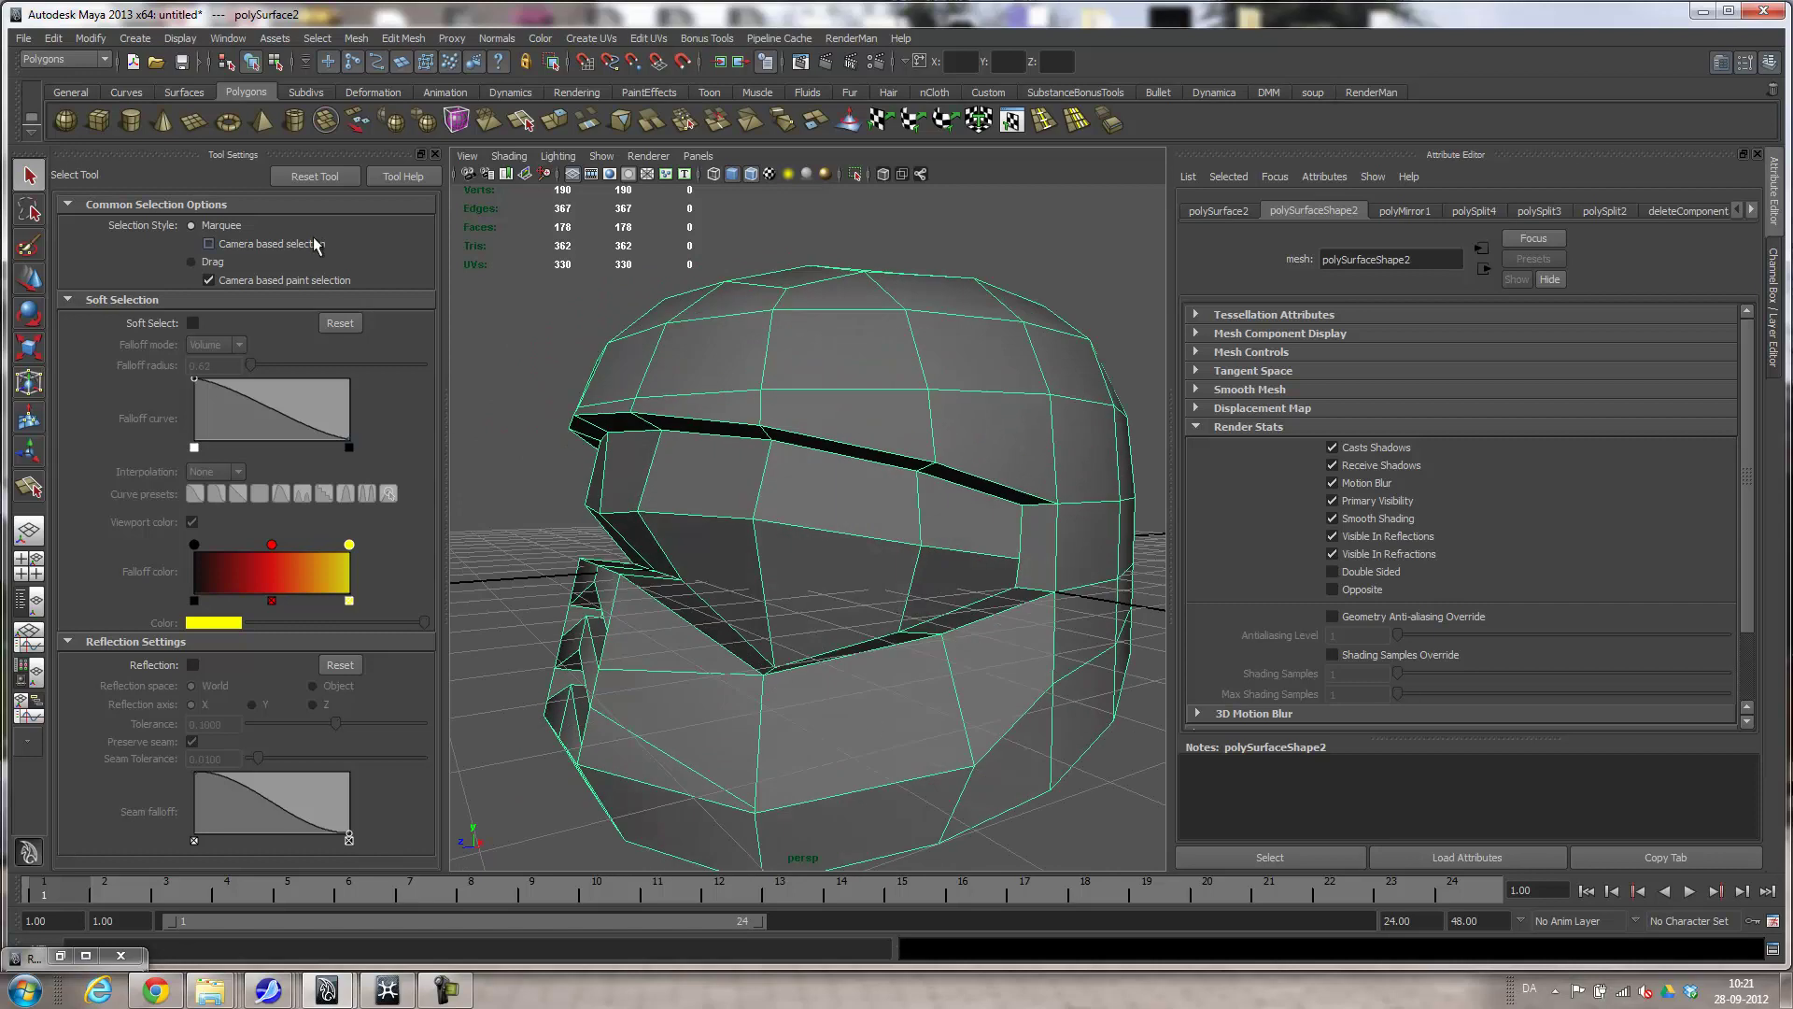
# Insert an edge loop along the narrow ledge between the visor's lower edge and the chin guard.
pyautogui.click(401, 38)
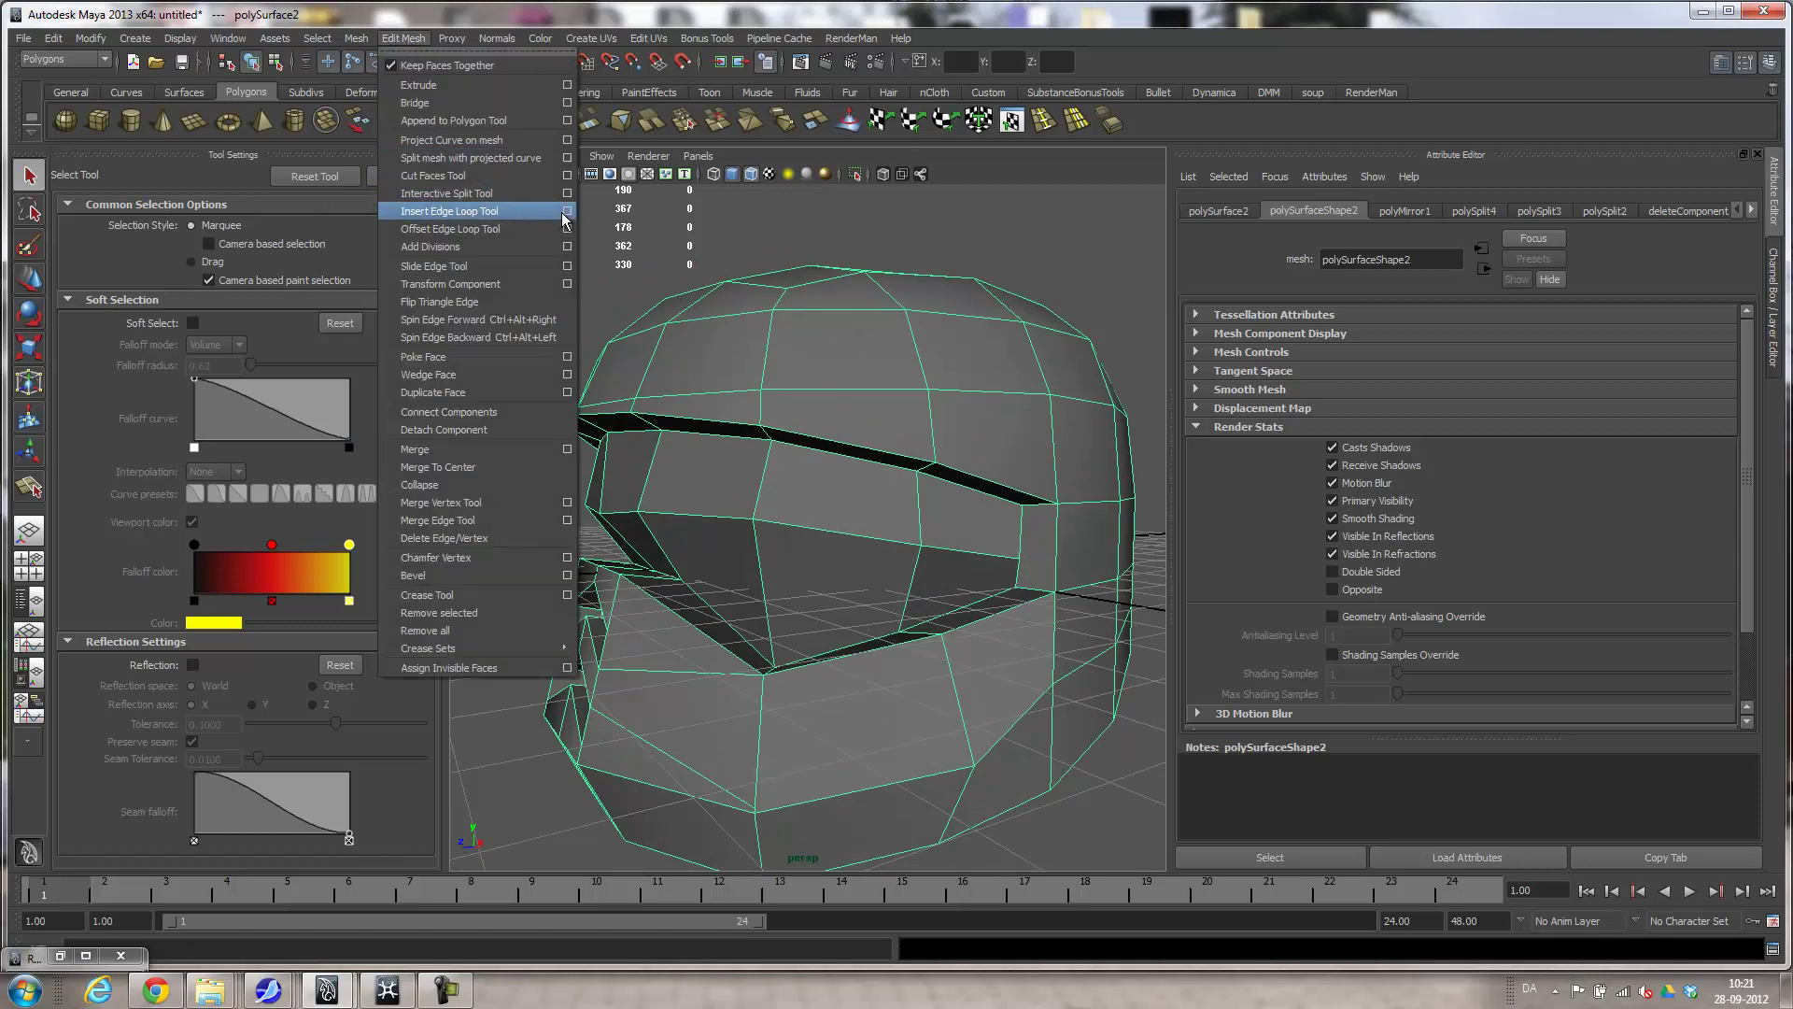
pyautogui.click(467, 211)
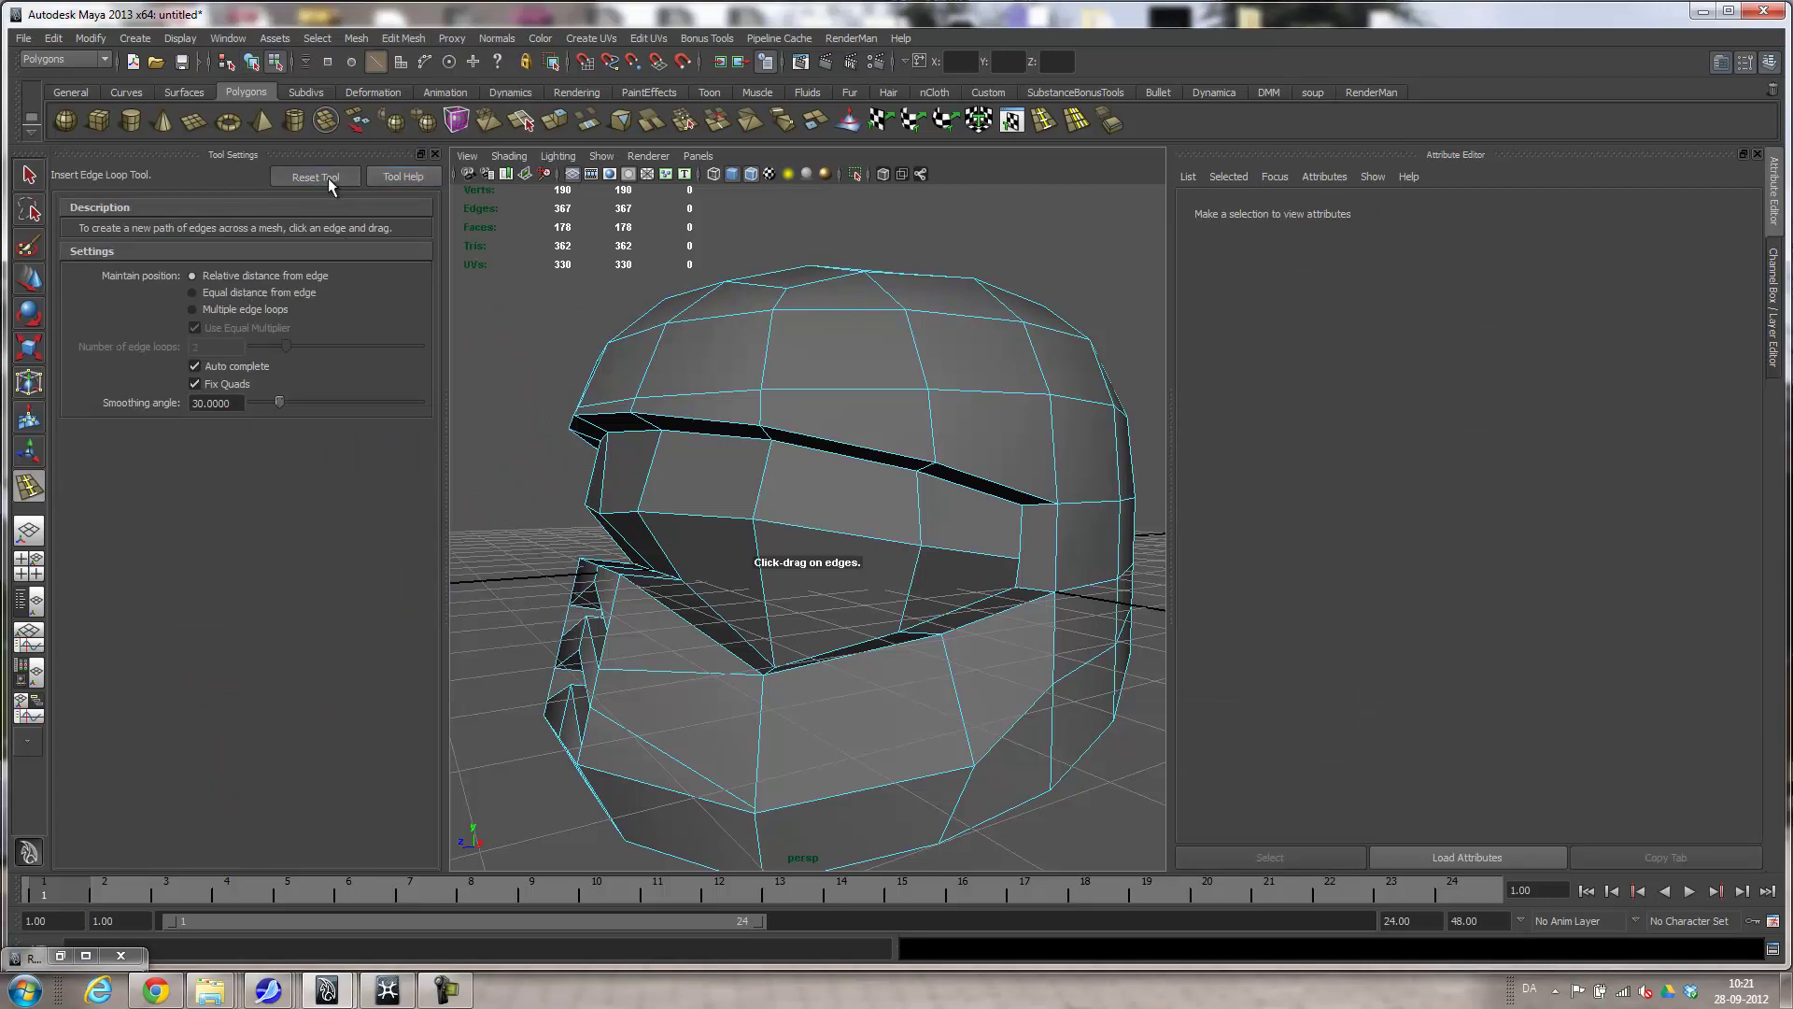
pyautogui.keyDown('alt'); pyautogui.moveTo(727, 489); pyautogui.dragTo(925, 639); pyautogui.keyUp('alt')
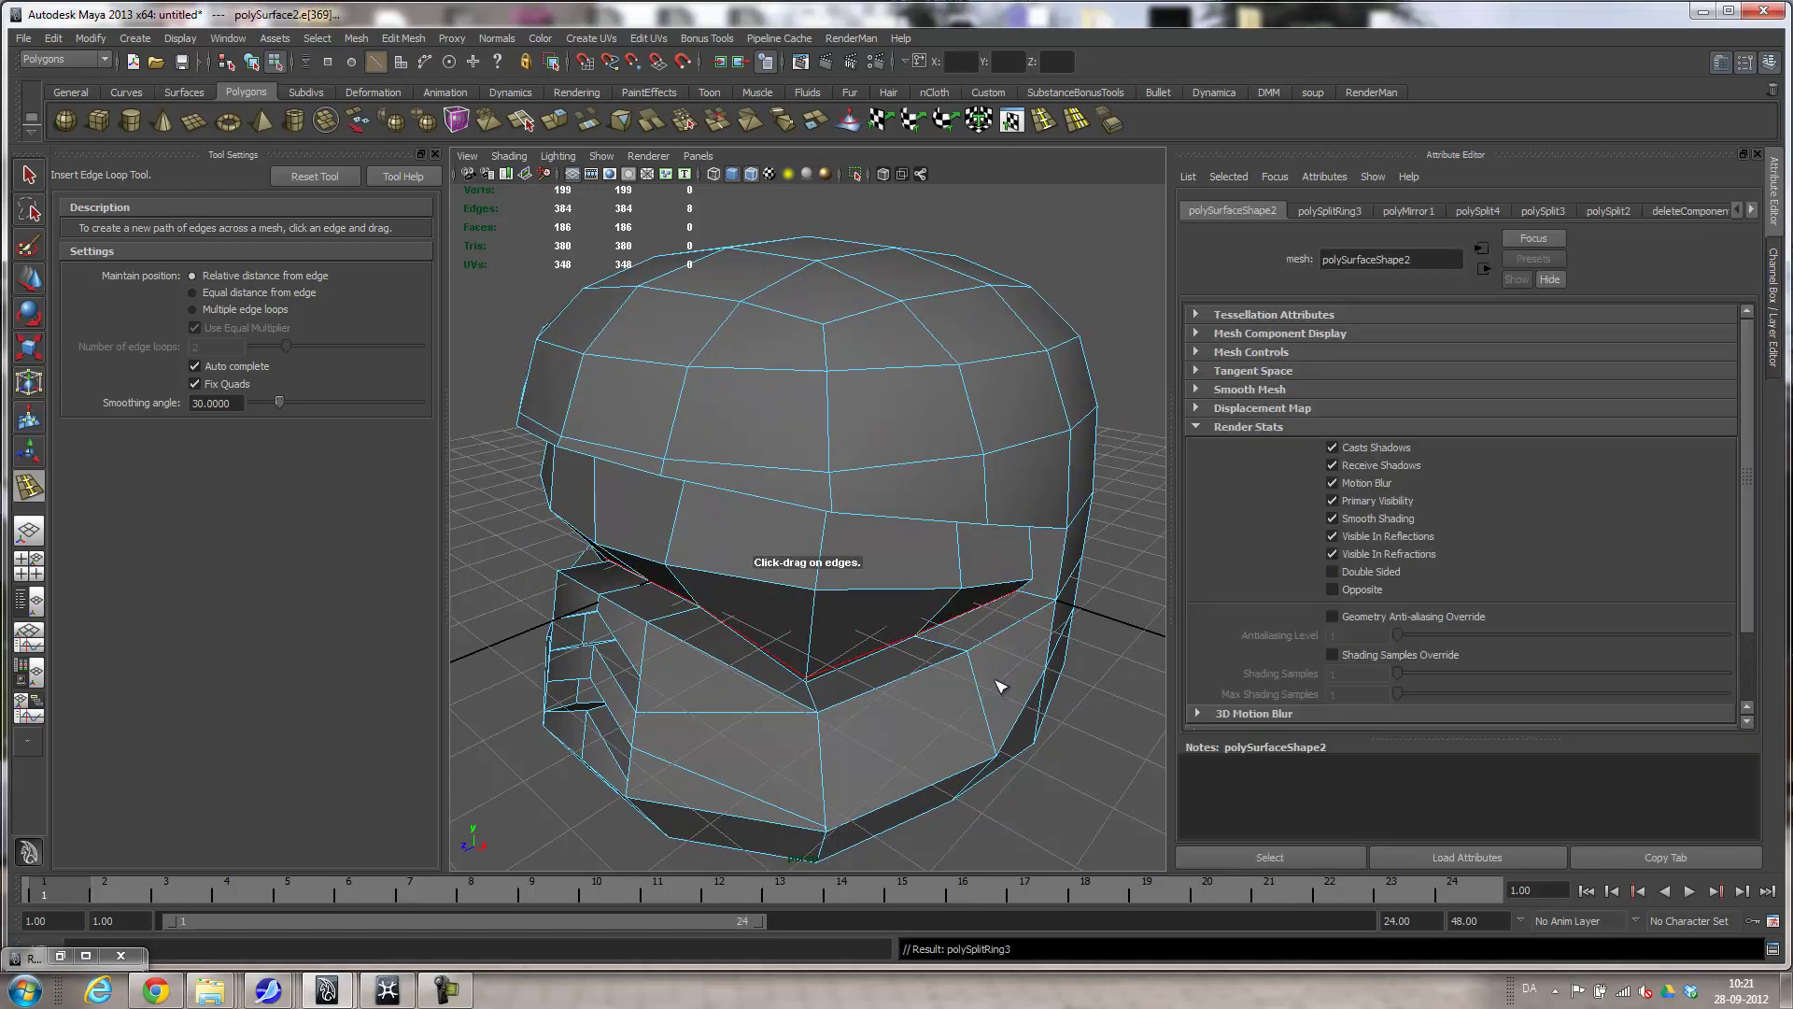
# Insert an edge loop just below the visor's upper edge in smoothed cage display, and undo the extra vertical loop at its side.
pyautogui.press('2')
pyautogui.moveTo(1020, 698)
pyautogui.keyDown('alt'); pyautogui.mouseDown()
pyautogui.moveTo(1037, 694)
pyautogui.moveTo(1004, 689)
pyautogui.mouseUp(); pyautogui.keyUp('alt')
pyautogui.moveTo(919, 508); pyautogui.dragTo(921, 509)
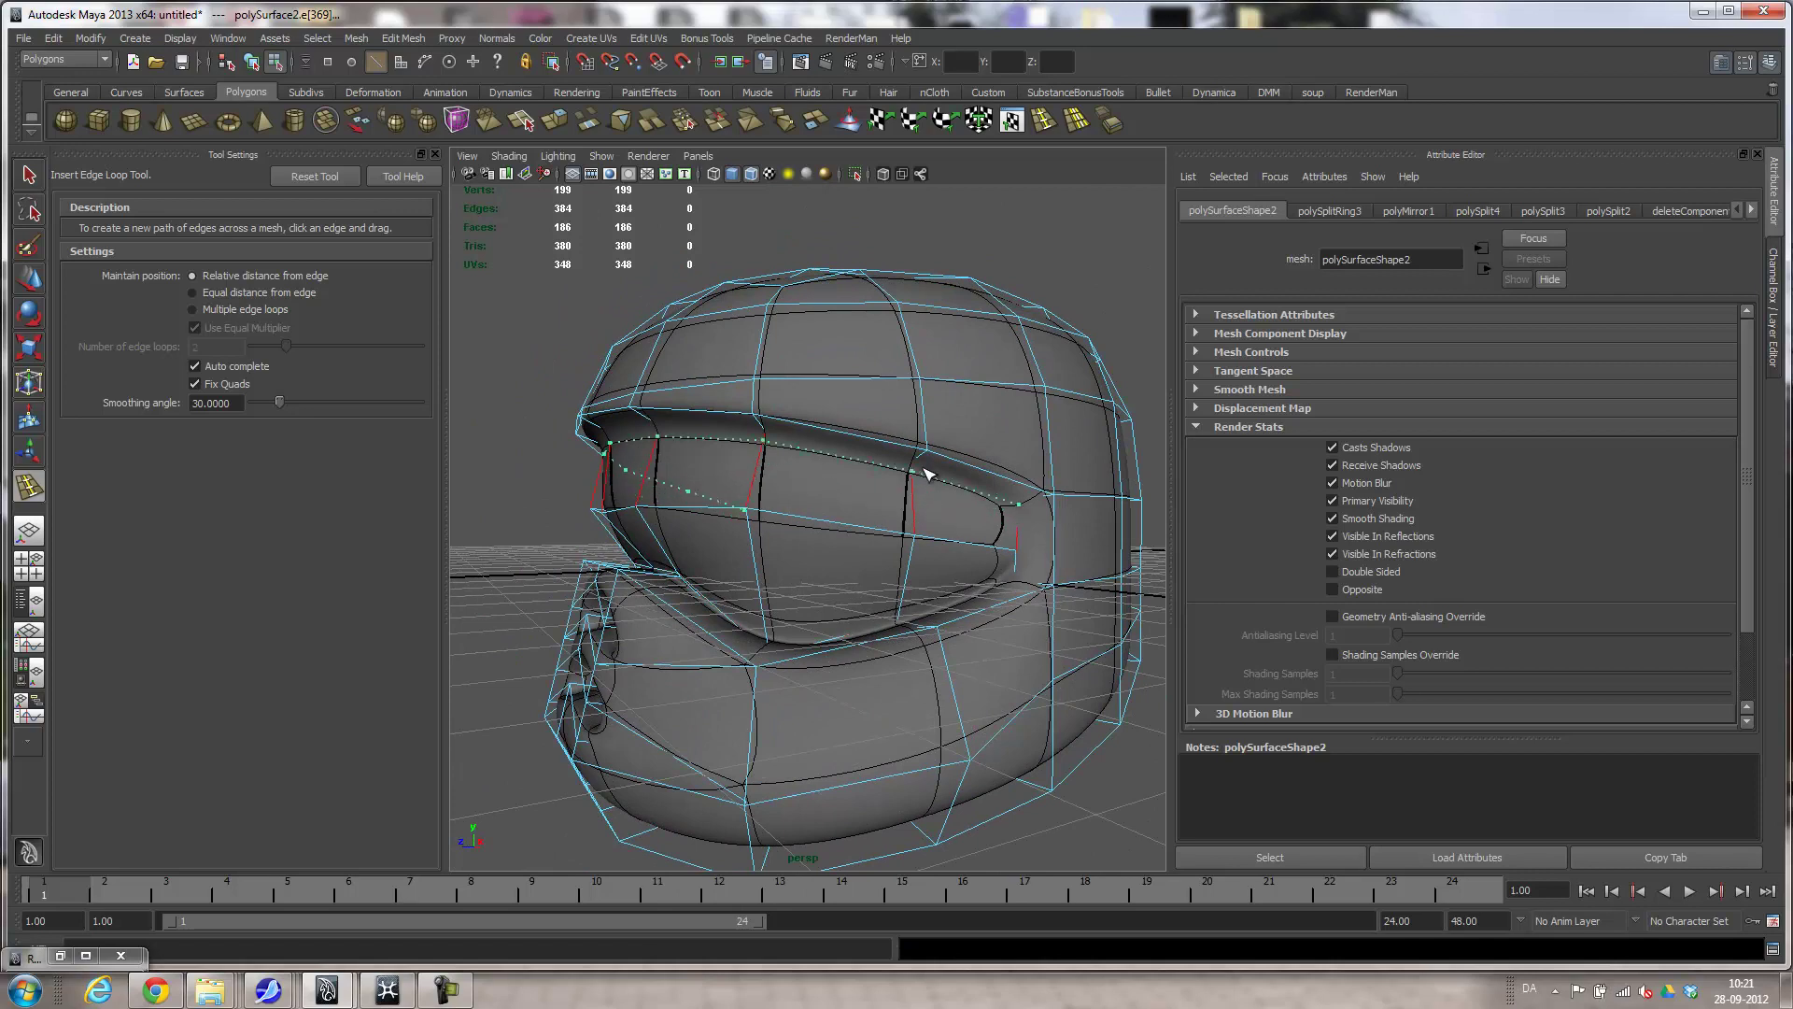
pyautogui.moveTo(931, 448); pyautogui.dragTo(934, 469)
pyautogui.keyDown('alt'); pyautogui.moveTo(933, 469); pyautogui.dragTo(970, 565); pyautogui.keyUp('alt')
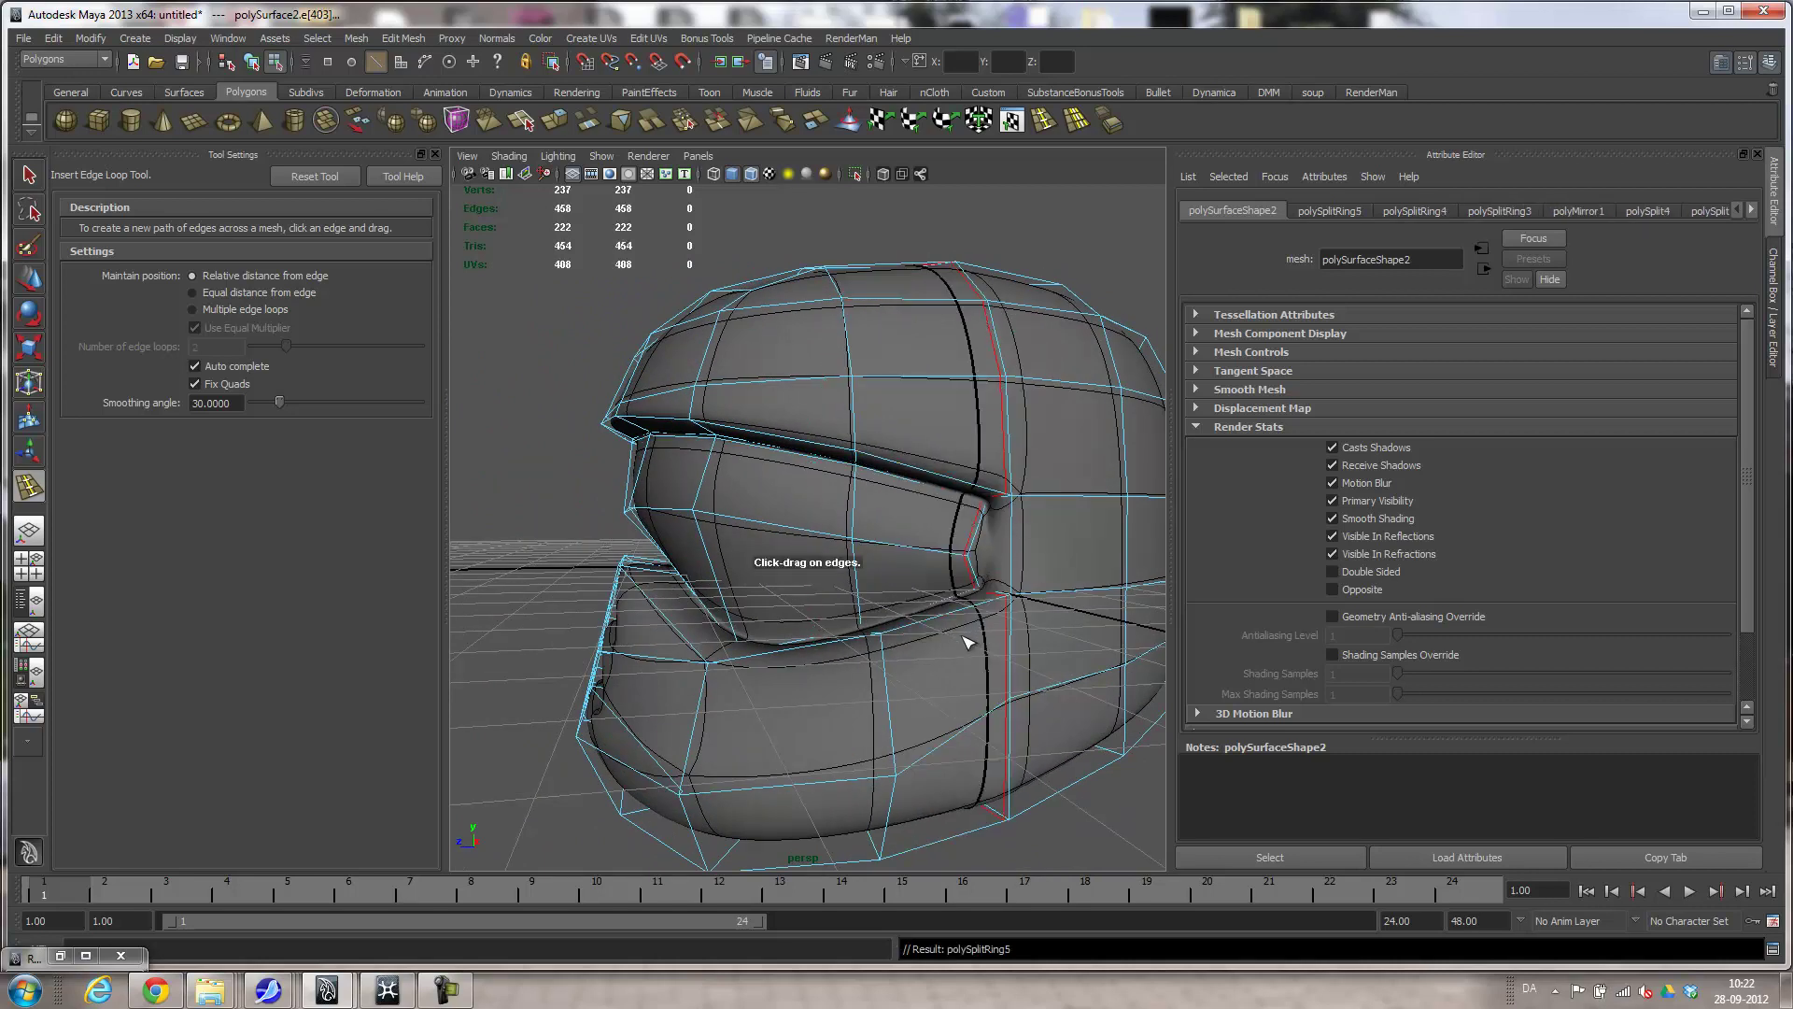
pyautogui.hotkey('ctrl', 'z')
# Examine the chin guard vents and their edges up close in smoothed display.
pyautogui.keyDown('alt'); pyautogui.moveTo(916, 620); pyautogui.dragTo(985, 609); pyautogui.keyUp('alt')
pyautogui.keyDown('alt'); pyautogui.moveTo(985, 609); pyautogui.dragTo(737, 660, button='right'); pyautogui.keyUp('alt')
pyautogui.keyDown('alt'); pyautogui.moveTo(737, 661); pyautogui.dragTo(797, 636); pyautogui.keyUp('alt')
pyautogui.keyDown('alt'); pyautogui.moveTo(796, 636); pyautogui.dragTo(873, 598, button='right'); pyautogui.keyUp('alt')
pyautogui.keyDown('alt'); pyautogui.moveTo(873, 598); pyautogui.dragTo(994, 531, button='middle'); pyautogui.keyUp('alt')
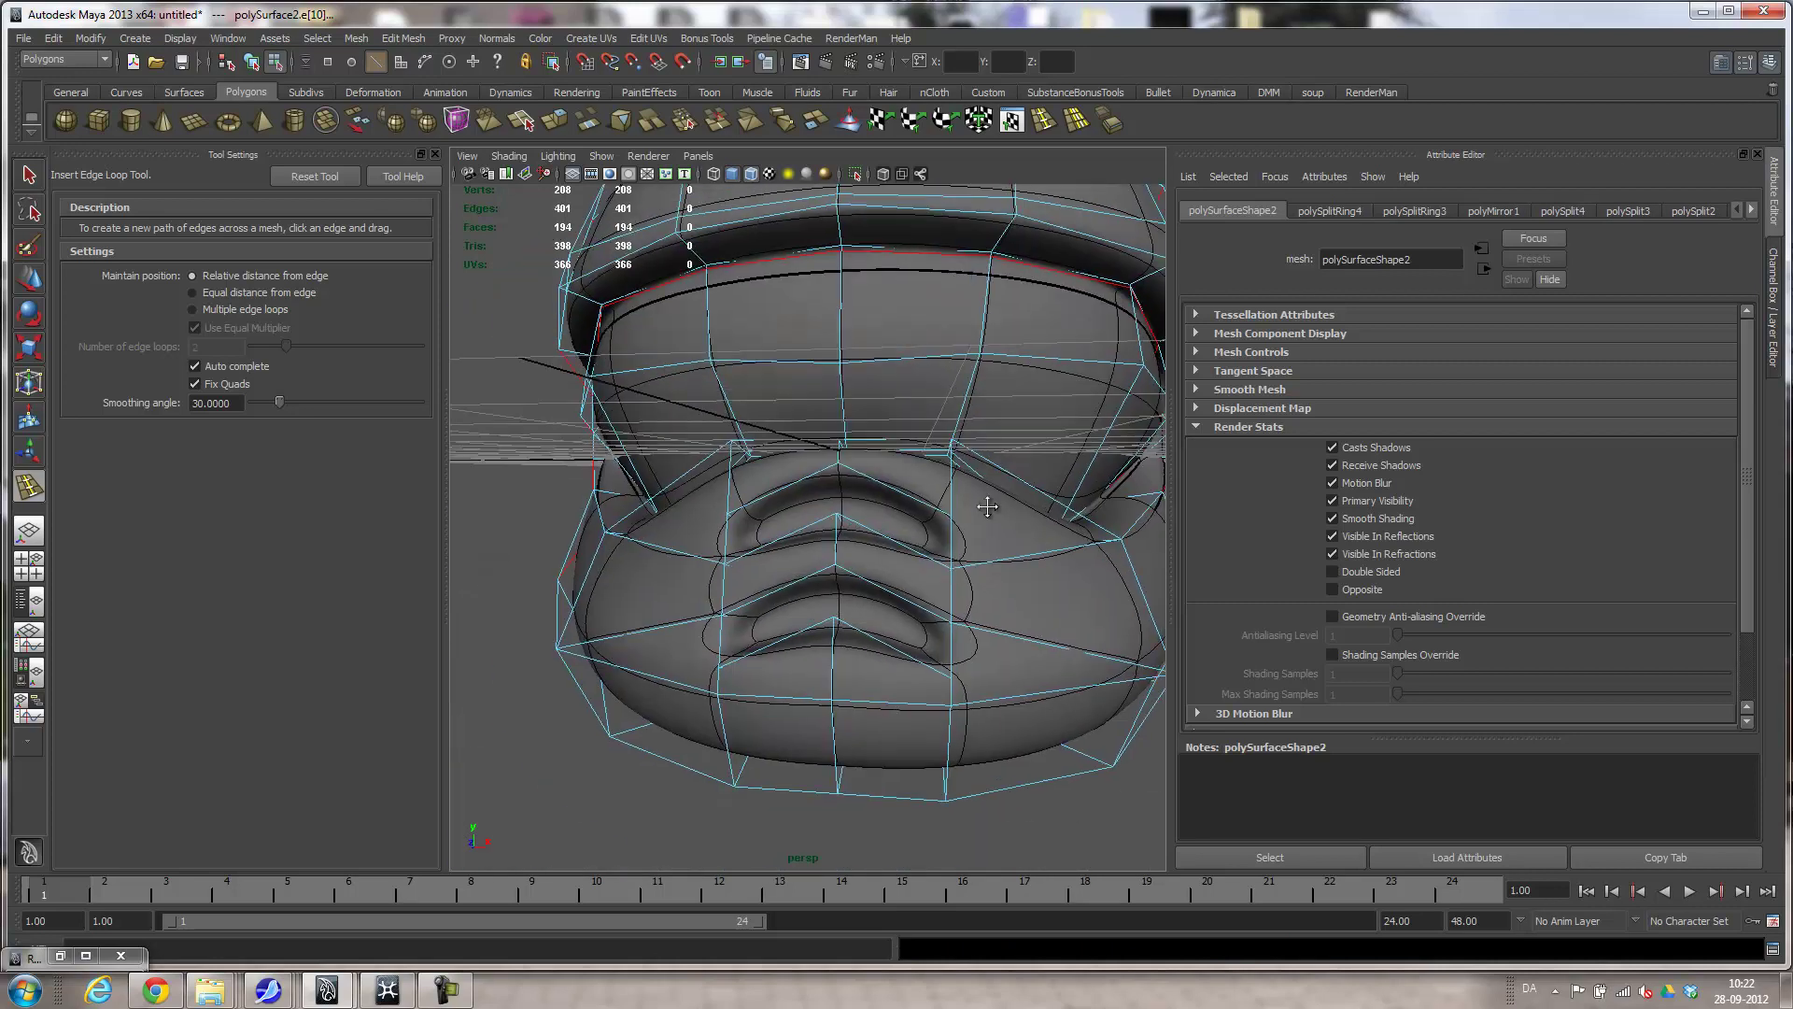
pyautogui.press('q')
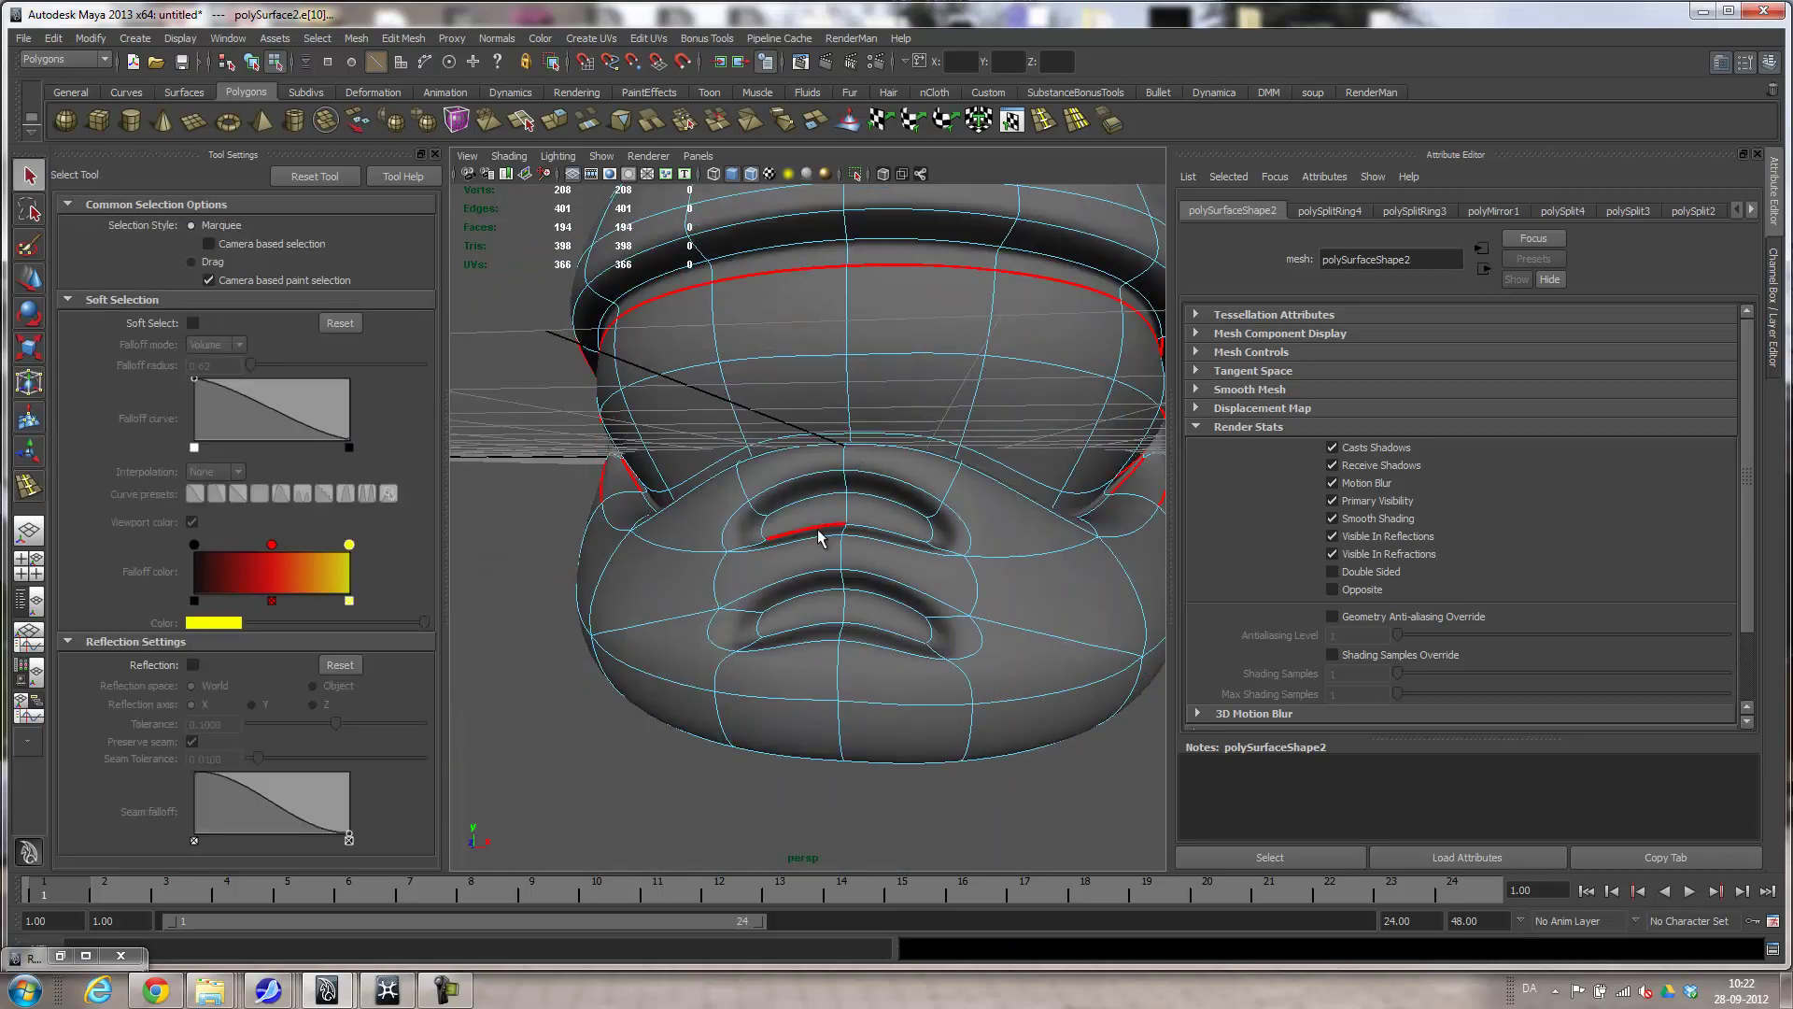
pyautogui.click(871, 861)
pyautogui.keyDown('alt'); pyautogui.moveTo(888, 405); pyautogui.dragTo(628, 328, button='right'); pyautogui.keyUp('alt')
pyautogui.moveTo(627, 323); pyautogui.dragTo(951, 576)
pyautogui.click(899, 664)
pyautogui.keyDown('alt'); pyautogui.moveTo(844, 537); pyautogui.dragTo(783, 616); pyautogui.keyUp('alt')
pyautogui.keyDown('alt'); pyautogui.moveTo(782, 616); pyautogui.dragTo(924, 681, button='right'); pyautogui.keyUp('alt')
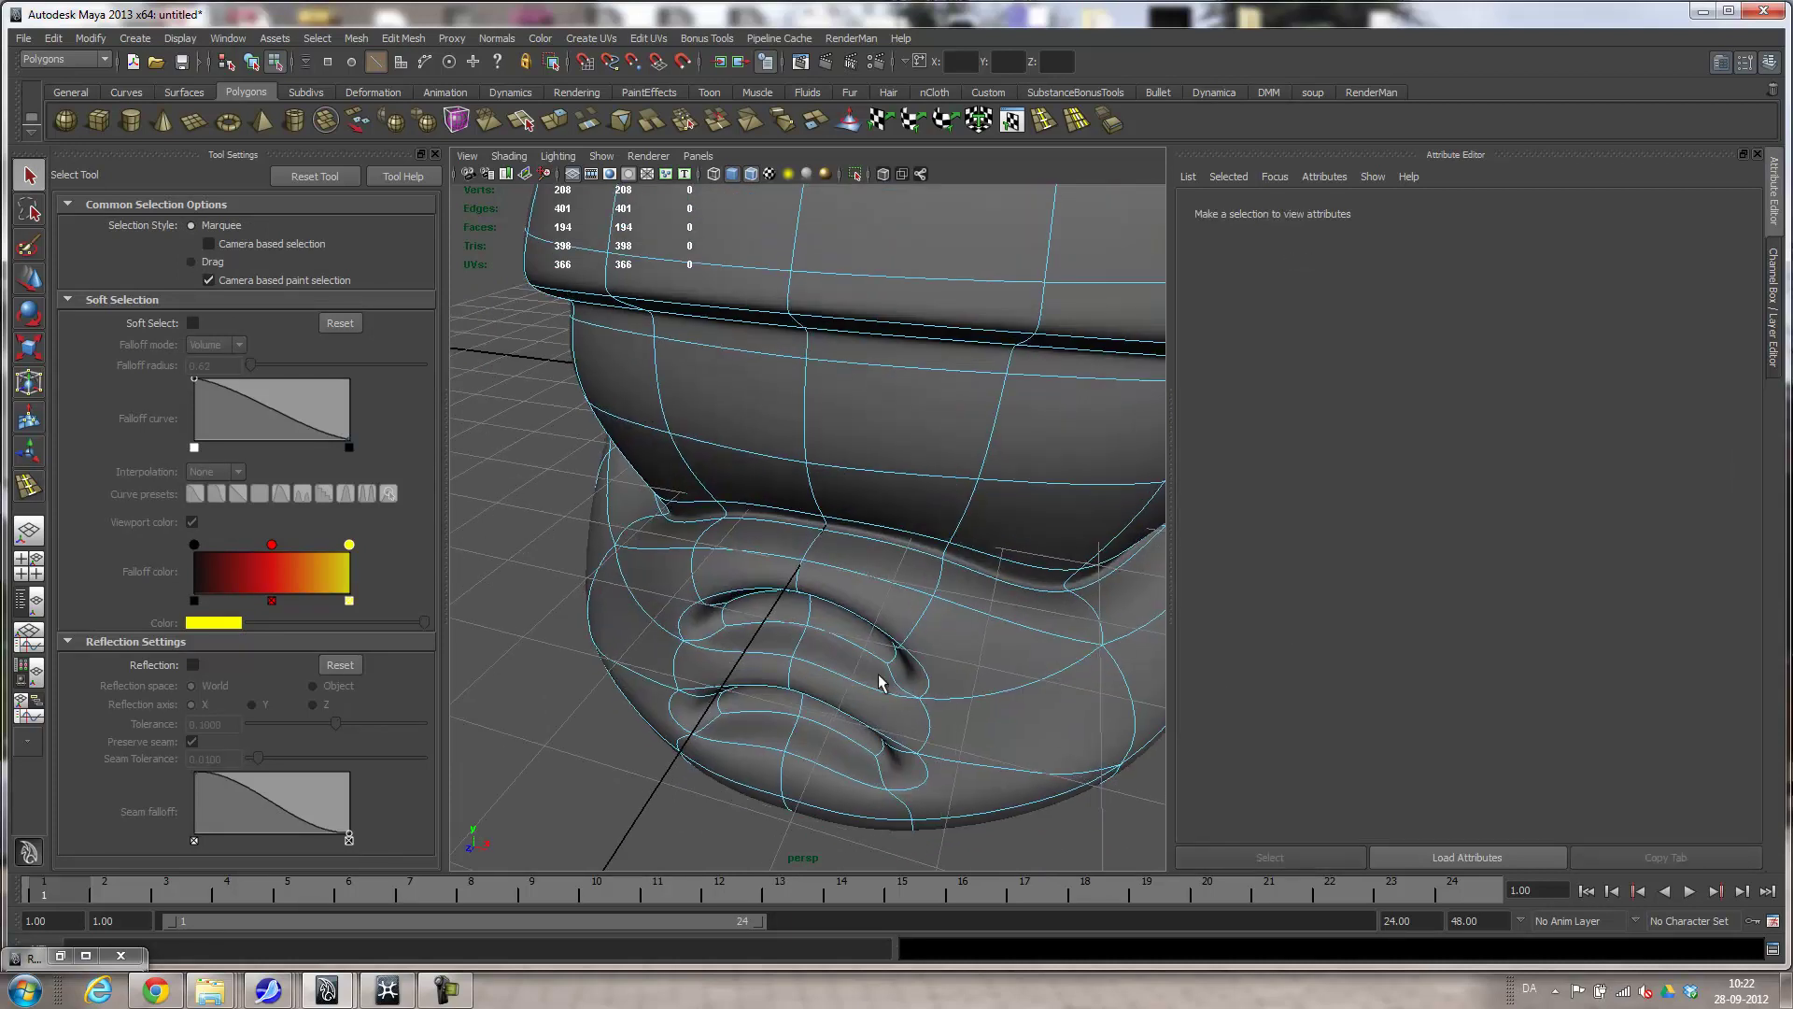
pyautogui.keyDown('alt'); pyautogui.moveTo(924, 681); pyautogui.dragTo(908, 598, button='middle'); pyautogui.keyUp('alt')
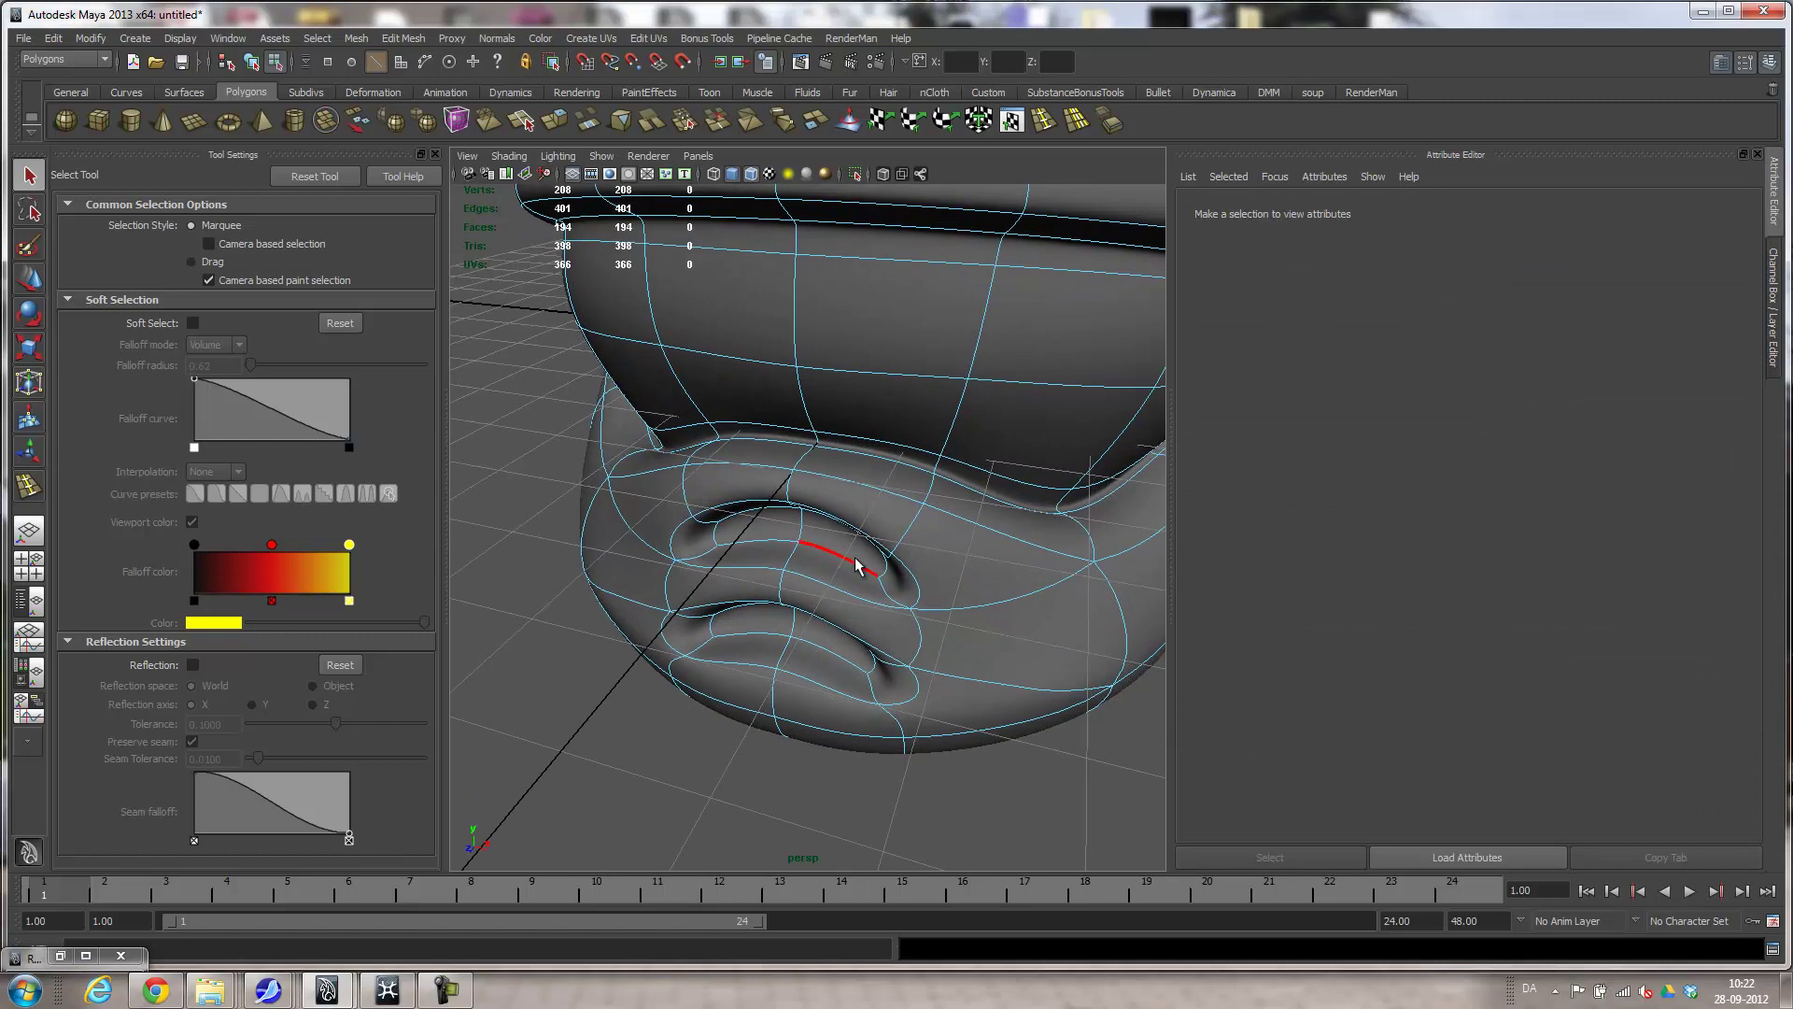
# Crease the edge loop around the upper chin guard vent's rim with the Crease Tool.
pyautogui.click(906, 569)
pyautogui.keyDown('shift'); pyautogui.click(748, 573); pyautogui.keyUp('shift')
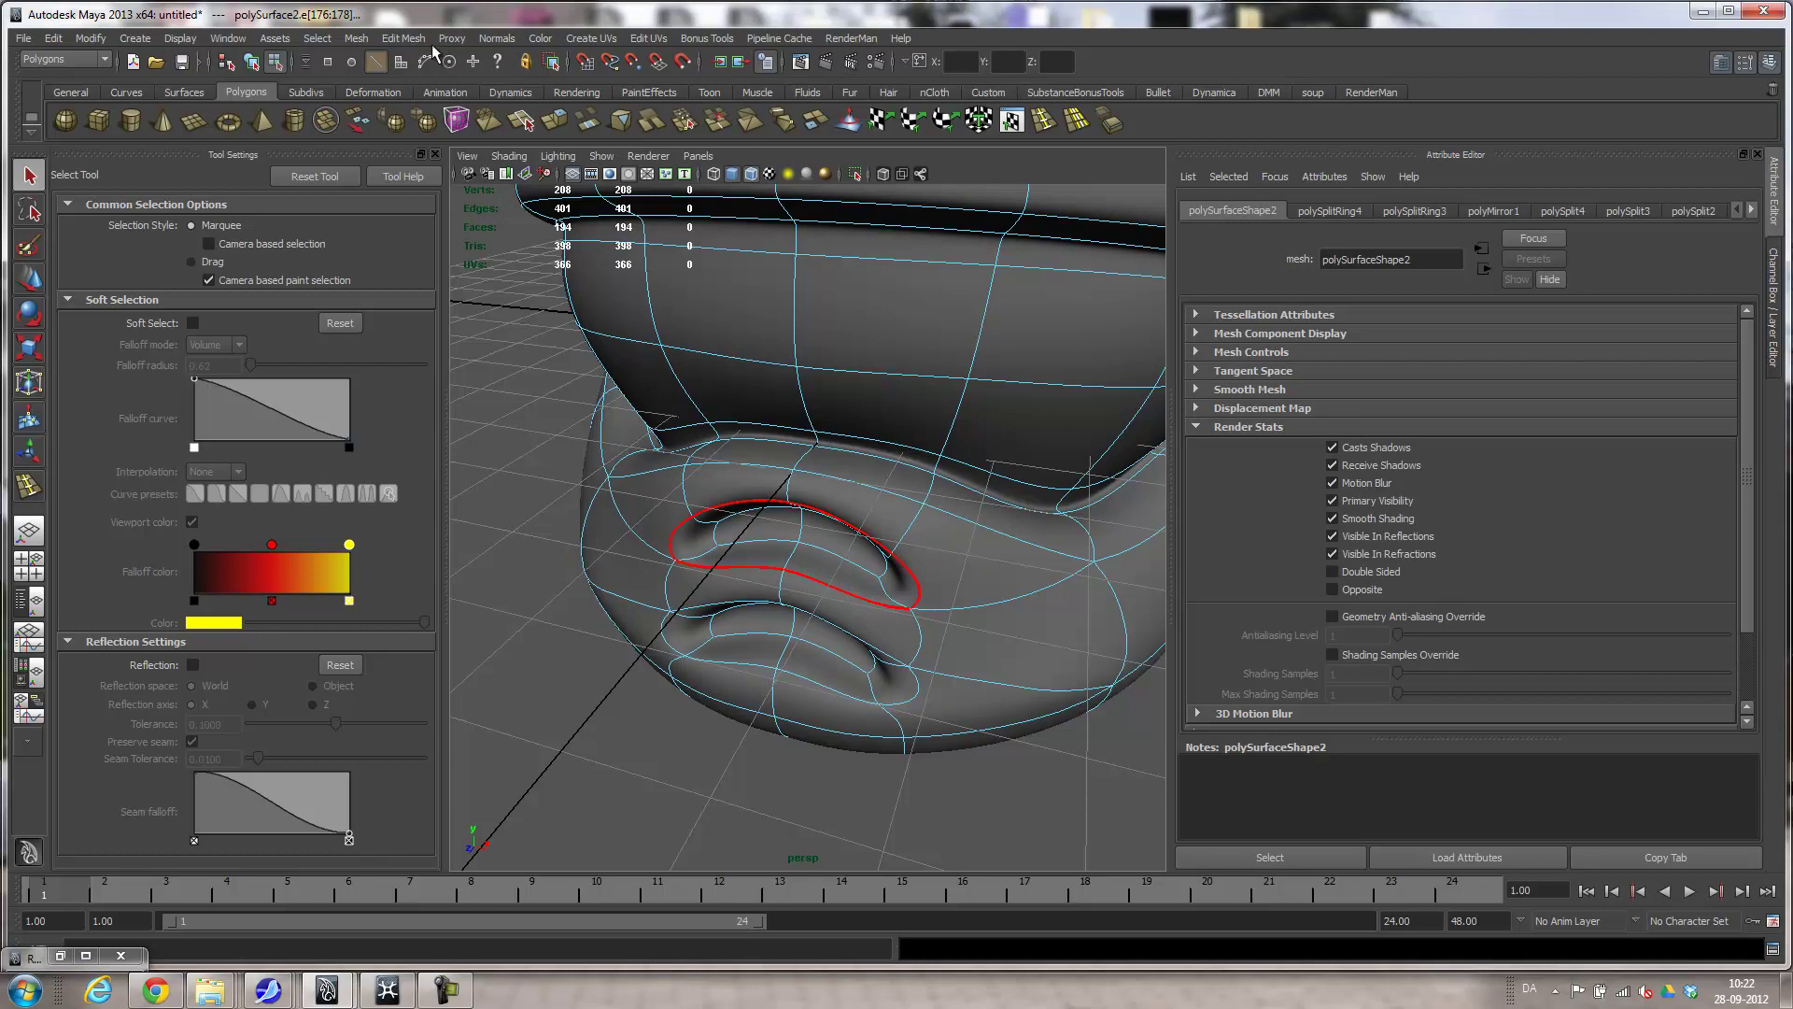
pyautogui.click(404, 38)
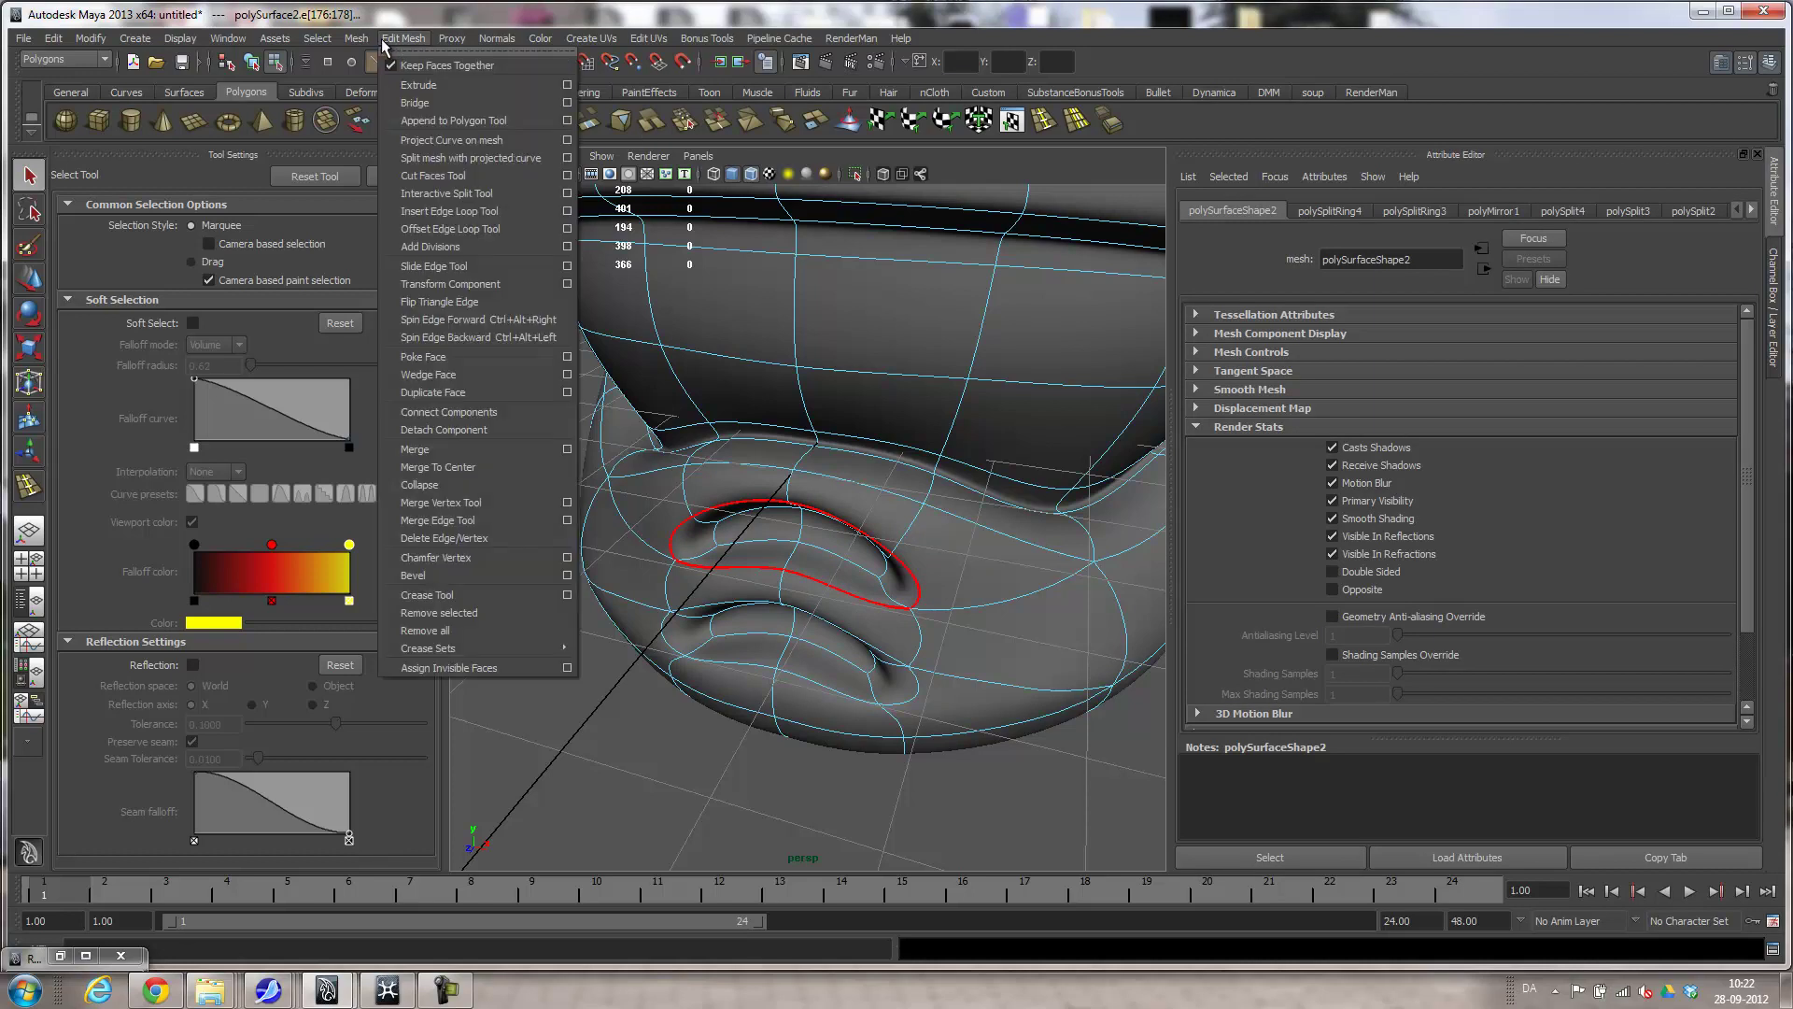
pyautogui.click(439, 594)
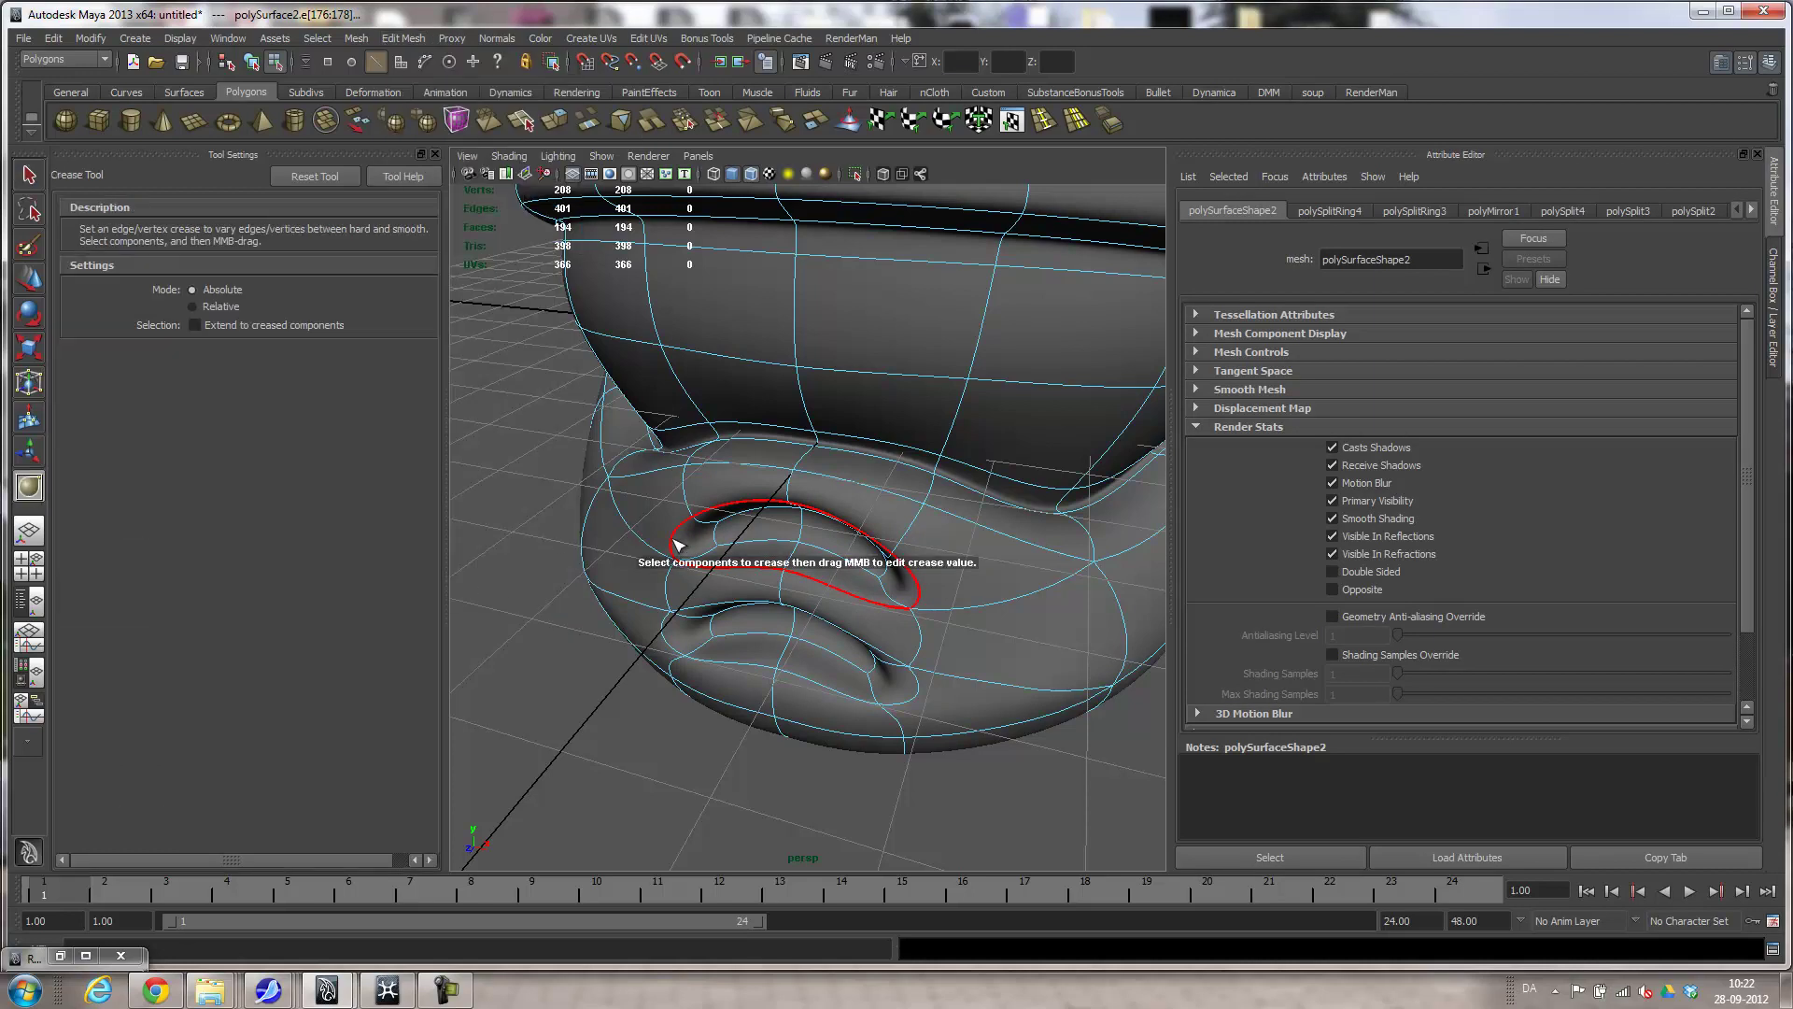
pyautogui.moveTo(501, 503); pyautogui.dragTo(930, 574, button='middle')
pyautogui.moveTo(559, 586); pyautogui.dragTo(1237, 595, button='middle')
# Select the edges forming the lower chin guard vent's rim, crease them with the Crease Tool, and return to object mode.
pyautogui.keyDown('alt'); pyautogui.moveTo(702, 649); pyautogui.dragTo(779, 596); pyautogui.keyUp('alt')
pyautogui.keyDown('alt'); pyautogui.moveTo(780, 596); pyautogui.dragTo(838, 617, button='right'); pyautogui.keyUp('alt')
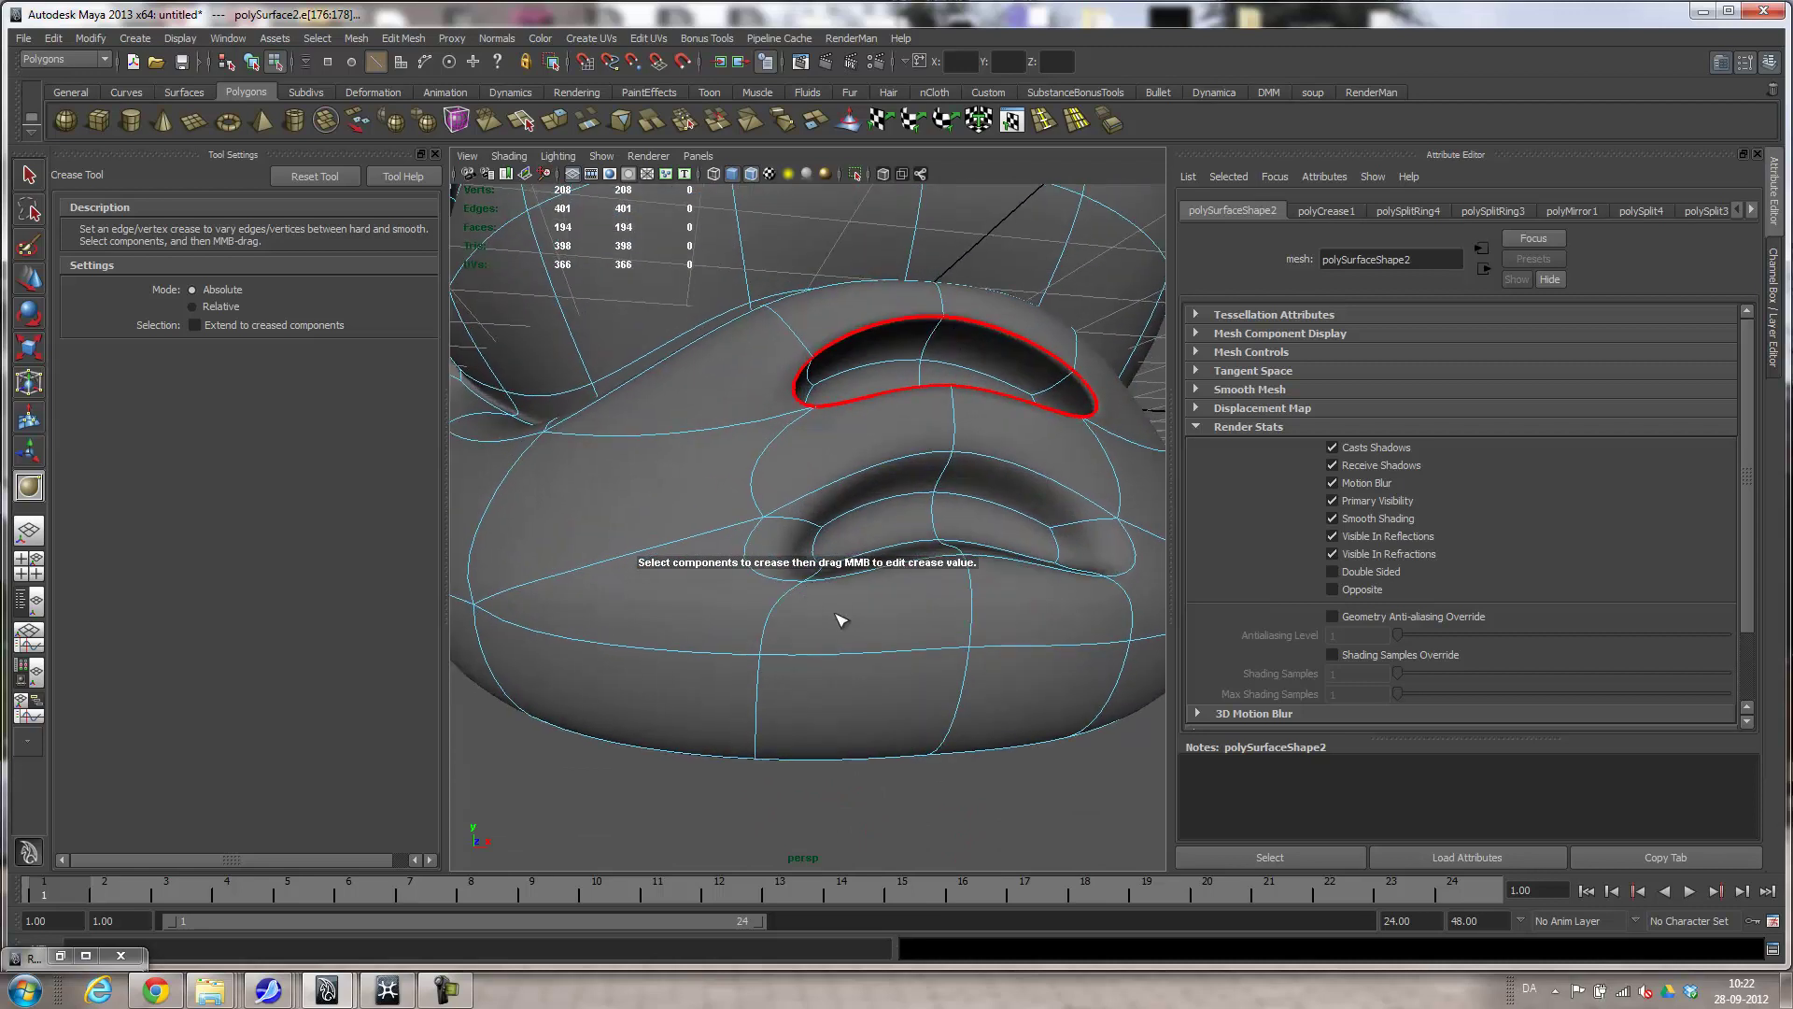
pyautogui.click(854, 478)
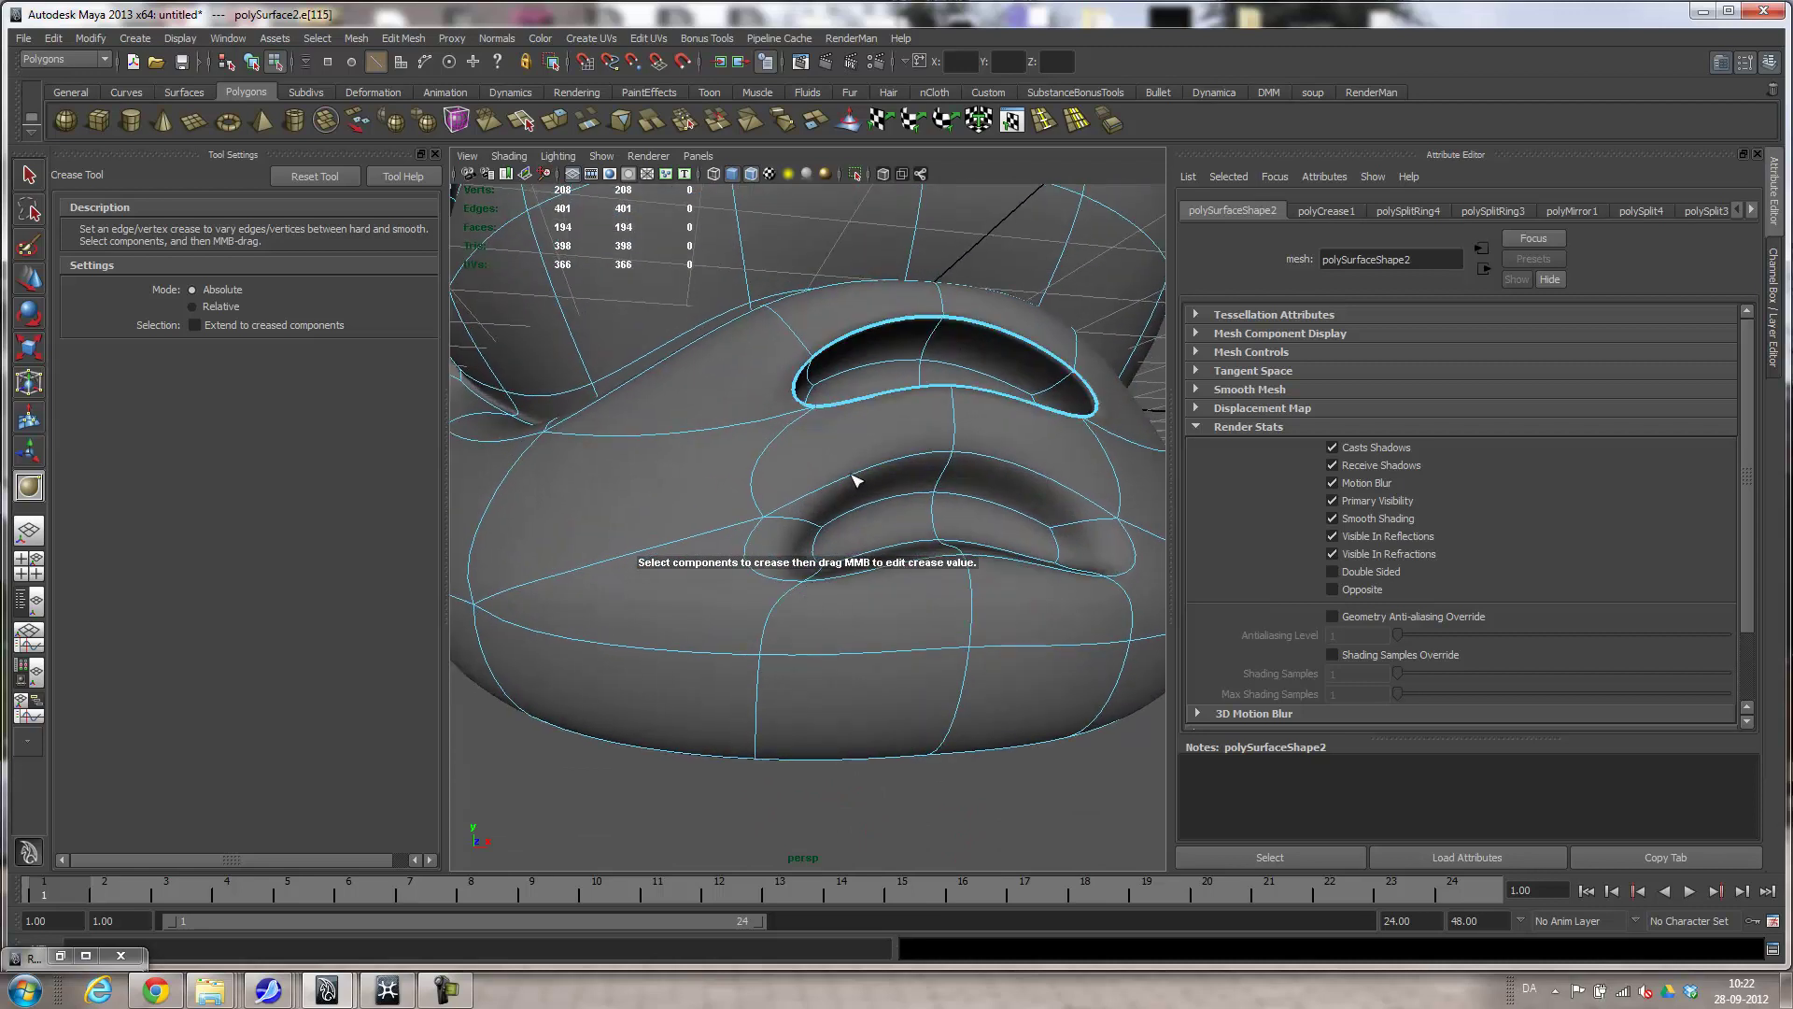
pyautogui.click(29, 173)
pyautogui.doubleClick(822, 492)
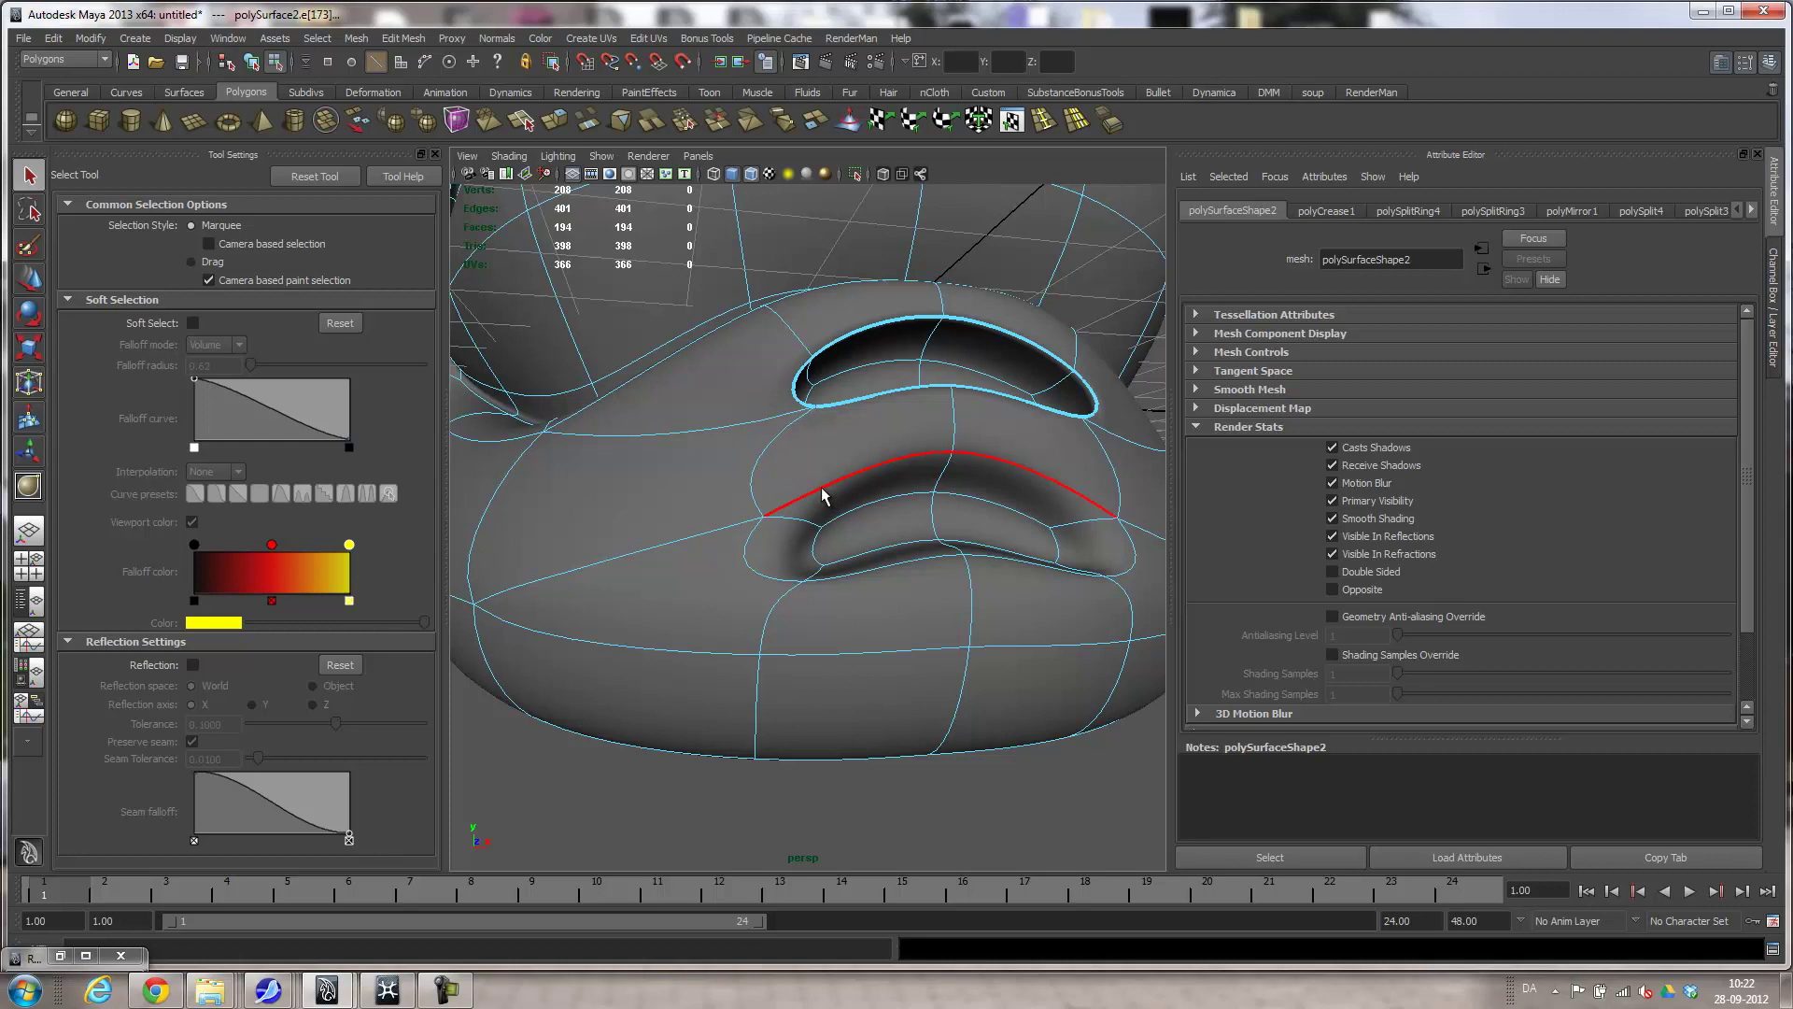
pyautogui.keyDown('shift'); pyautogui.doubleClick(799, 568); pyautogui.keyUp('shift')
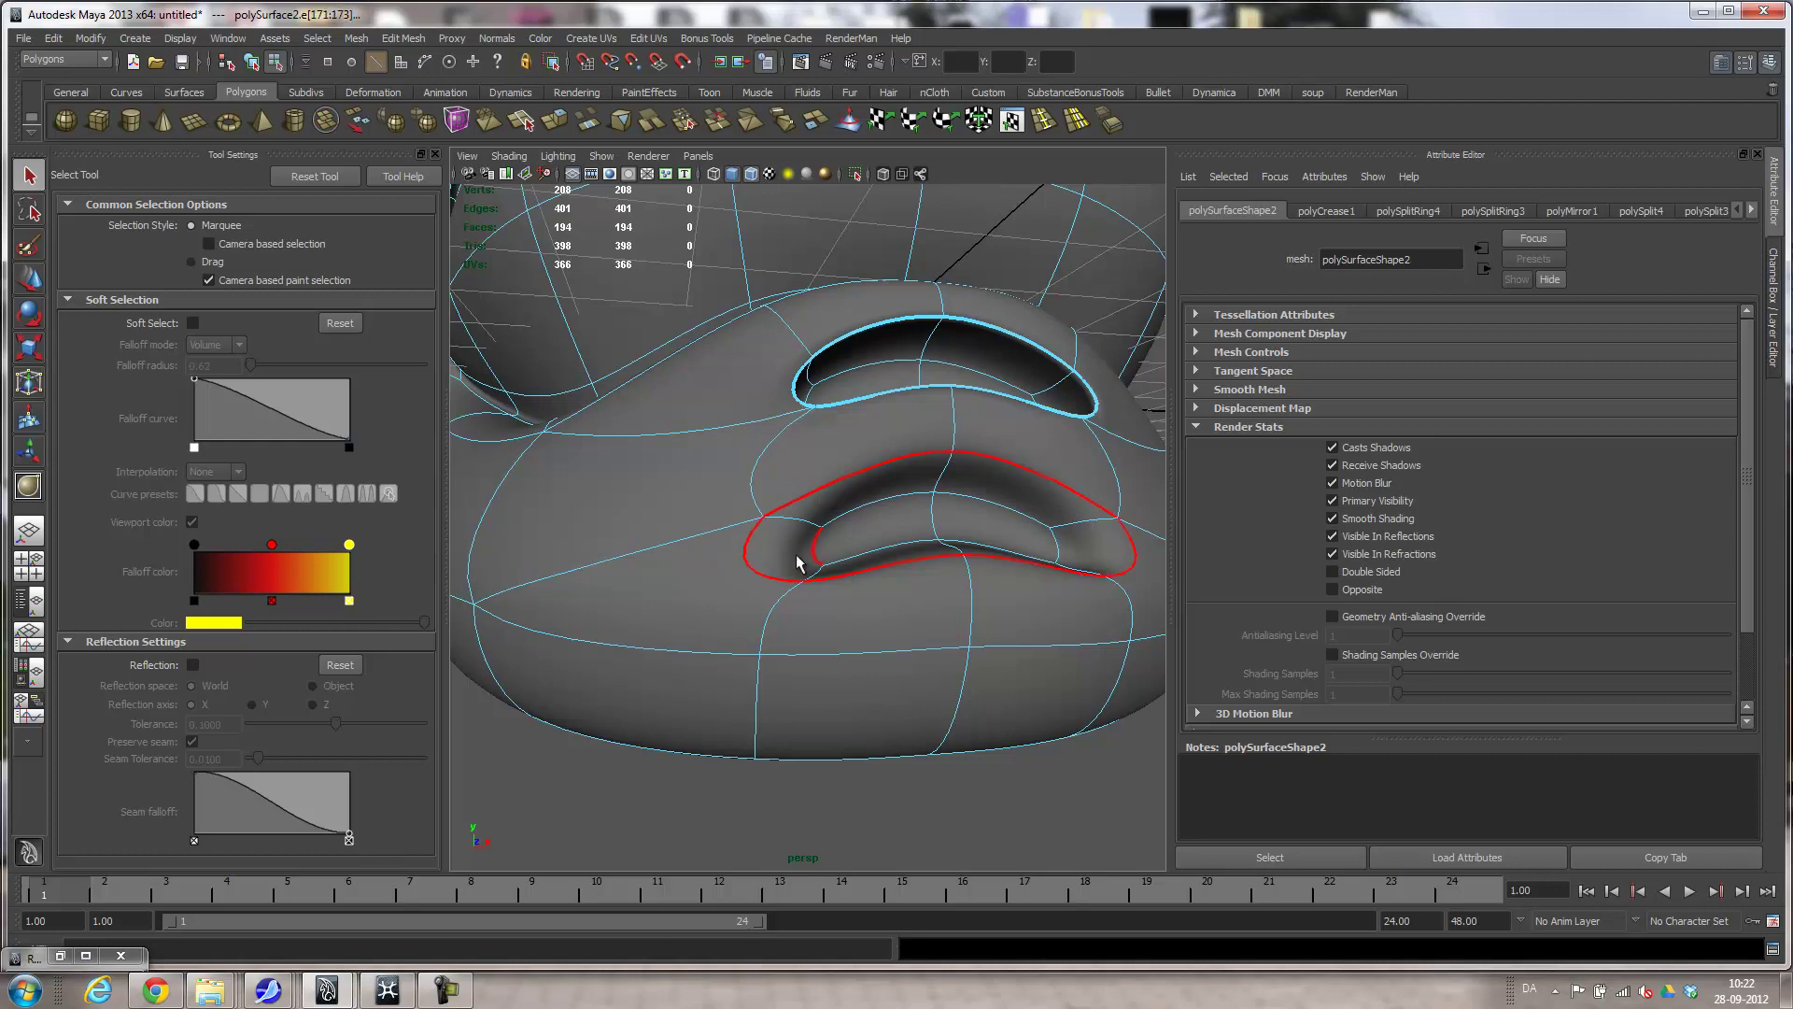
pyautogui.click(29, 487)
pyautogui.moveTo(766, 475); pyautogui.dragTo(1623, 565, button='middle')
pyautogui.keyDown('alt'); pyautogui.moveTo(1102, 557); pyautogui.dragTo(939, 597); pyautogui.keyUp('alt')
pyautogui.press('q')
pyautogui.moveTo(896, 666); pyautogui.dragTo(962, 644, button='right')
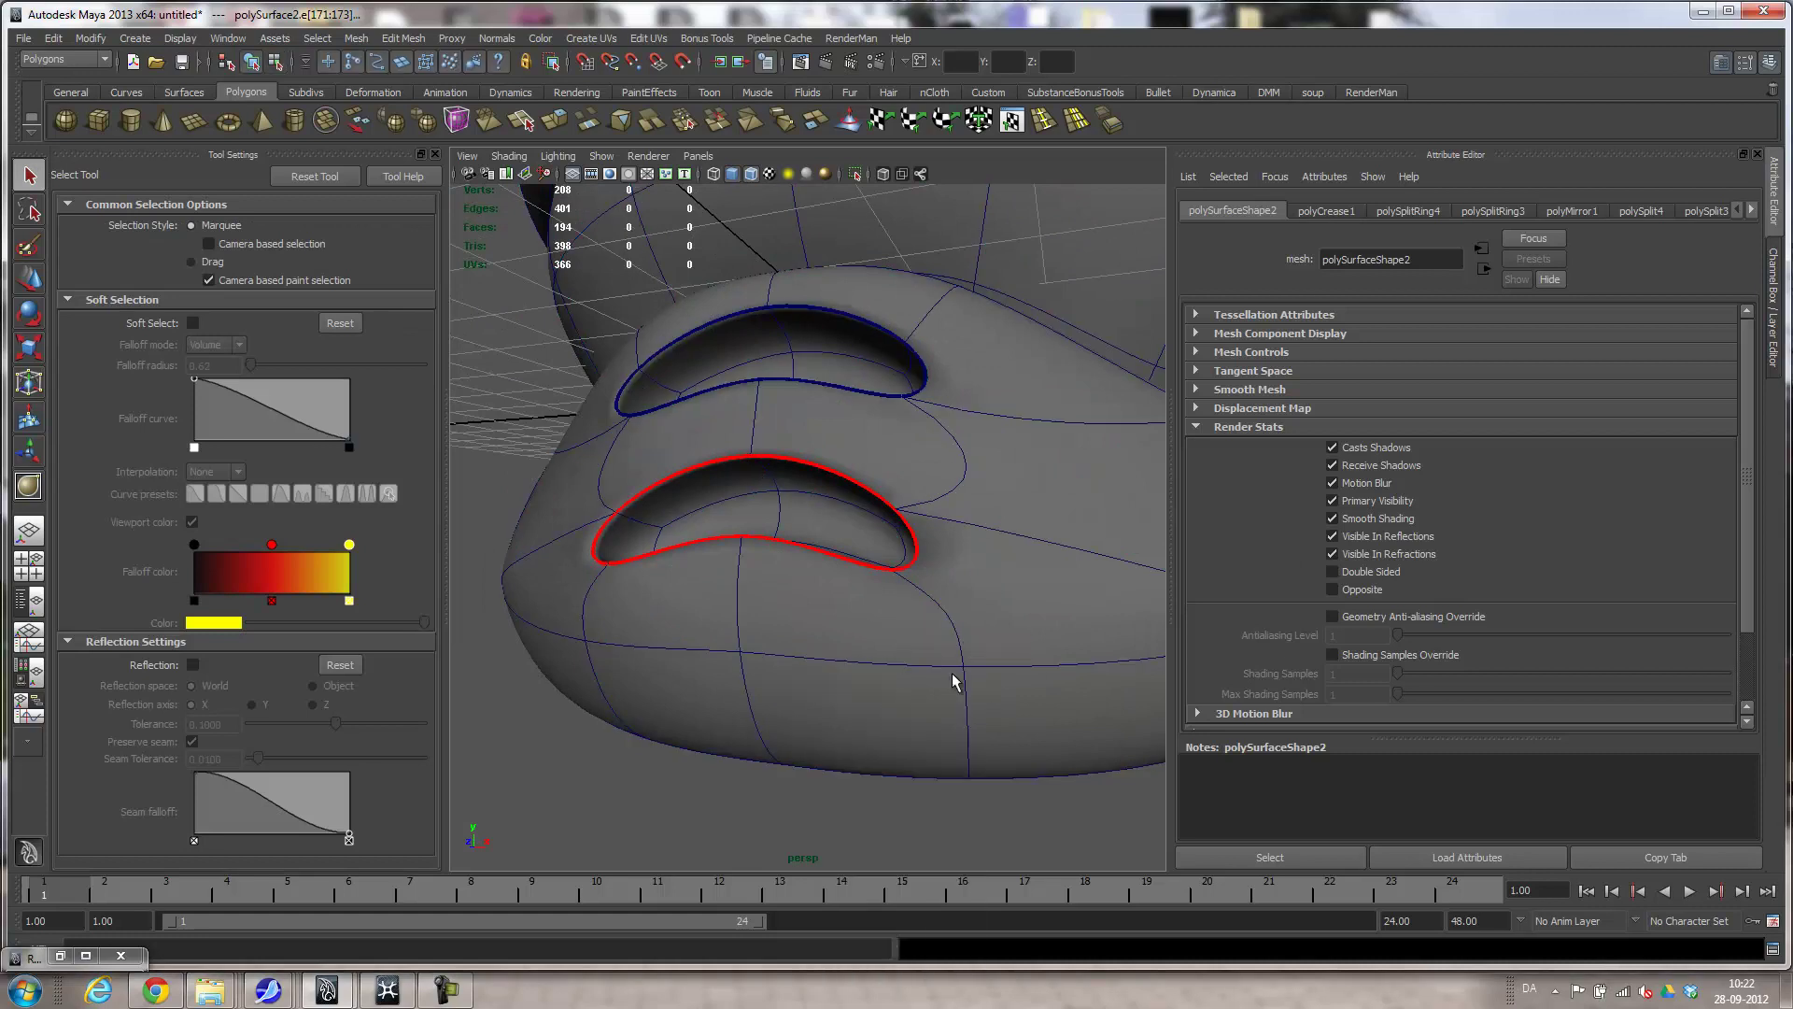
# Select the whole helmet and assign a new Blinn material to it.
pyautogui.click(776, 847)
pyautogui.keyDown('alt'); pyautogui.moveTo(776, 846); pyautogui.dragTo(664, 726, button='right'); pyautogui.keyUp('alt')
pyautogui.moveTo(664, 727)
pyautogui.keyDown('alt'); pyautogui.mouseDown()
pyautogui.moveTo(932, 741)
pyautogui.moveTo(1142, 681)
pyautogui.moveTo(849, 664)
pyautogui.moveTo(1080, 692)
pyautogui.moveTo(1042, 652)
pyautogui.moveTo(993, 712)
pyautogui.moveTo(969, 669)
pyautogui.mouseUp(); pyautogui.keyUp('alt')
pyautogui.click(750, 174)
pyautogui.click(971, 672)
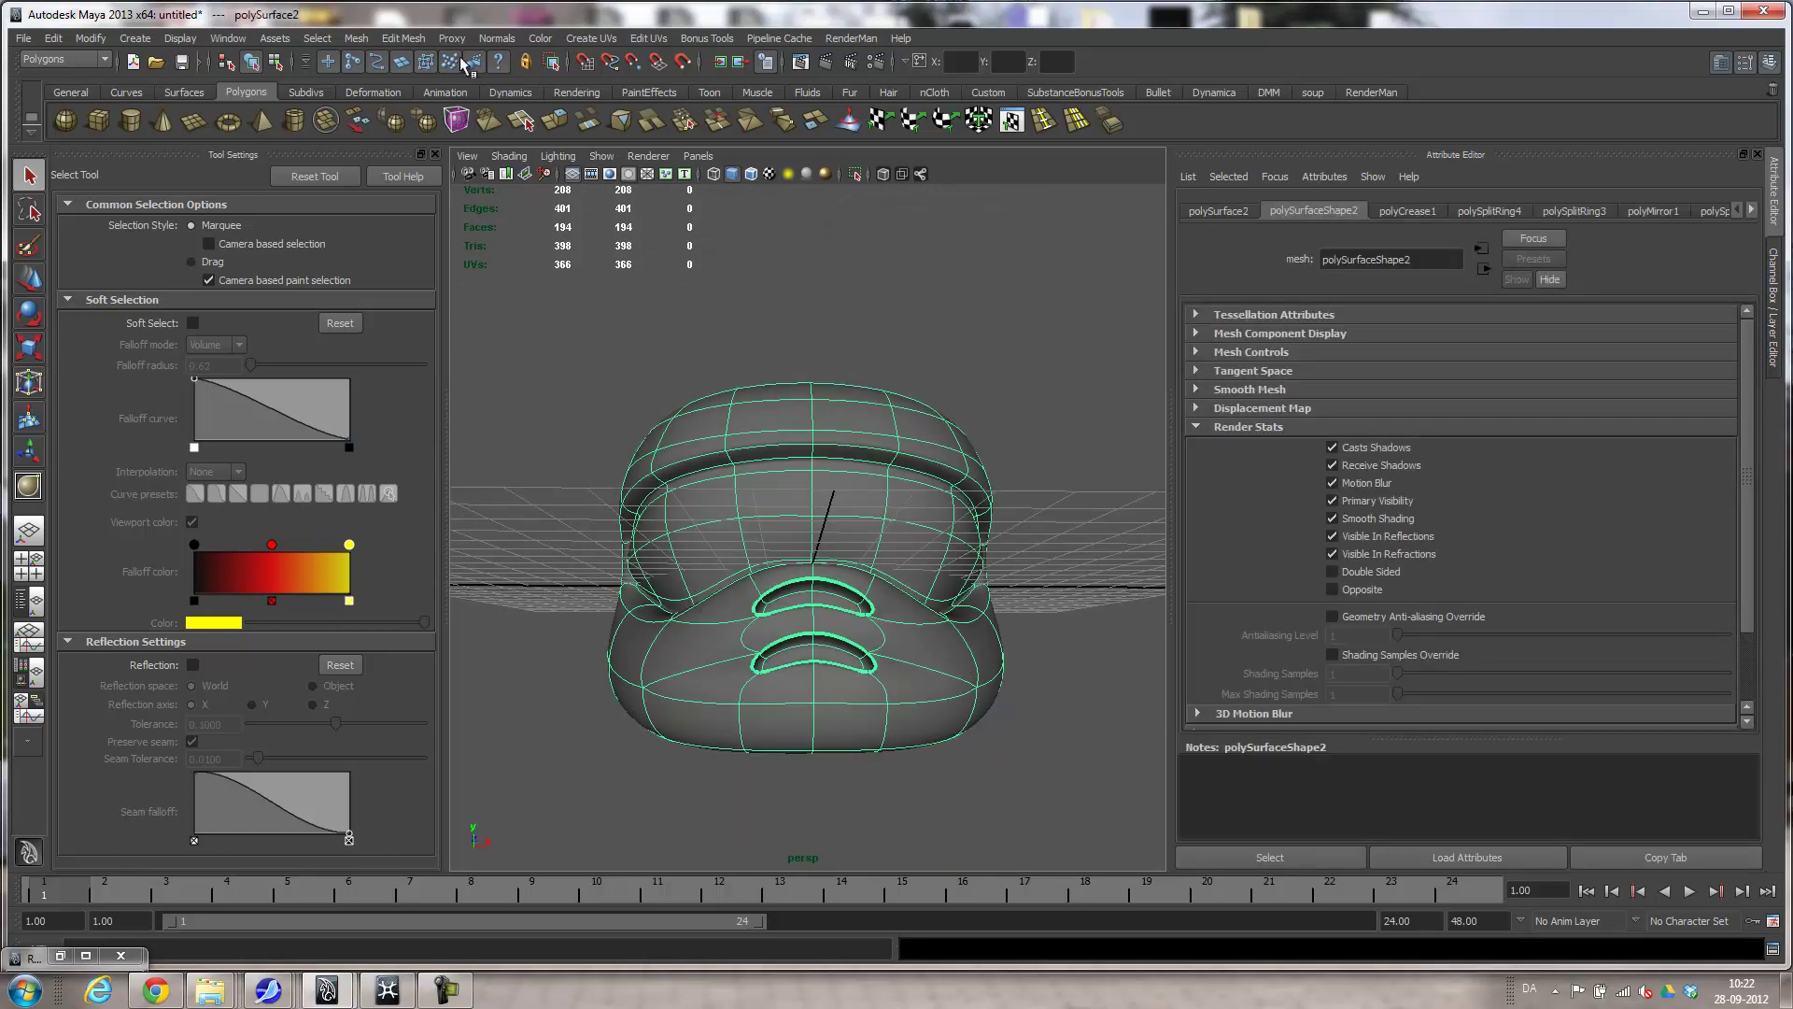
pyautogui.click(570, 93)
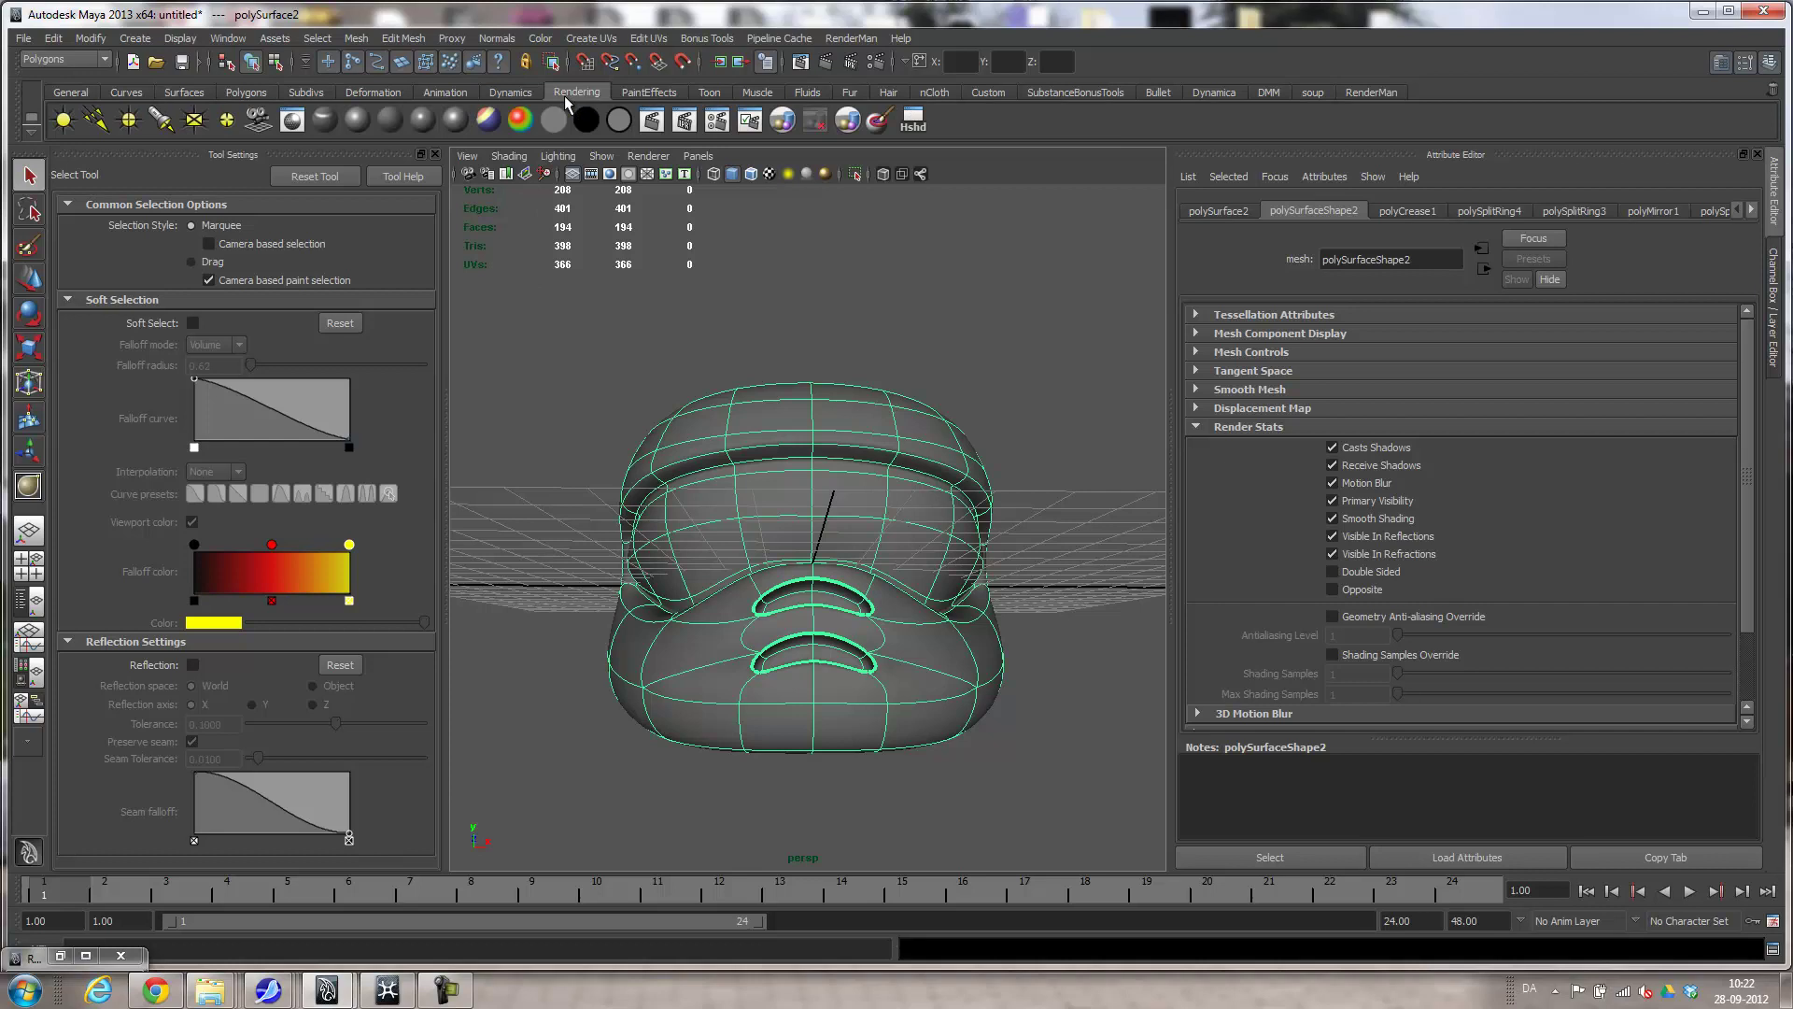
pyautogui.click(373, 117)
# Select the horizontal edge loop across the middle of the visor and convert the selection to faces.
pyautogui.keyDown('alt'); pyautogui.moveTo(804, 523); pyautogui.dragTo(839, 506); pyautogui.keyUp('alt')
pyautogui.rightClick(839, 506)
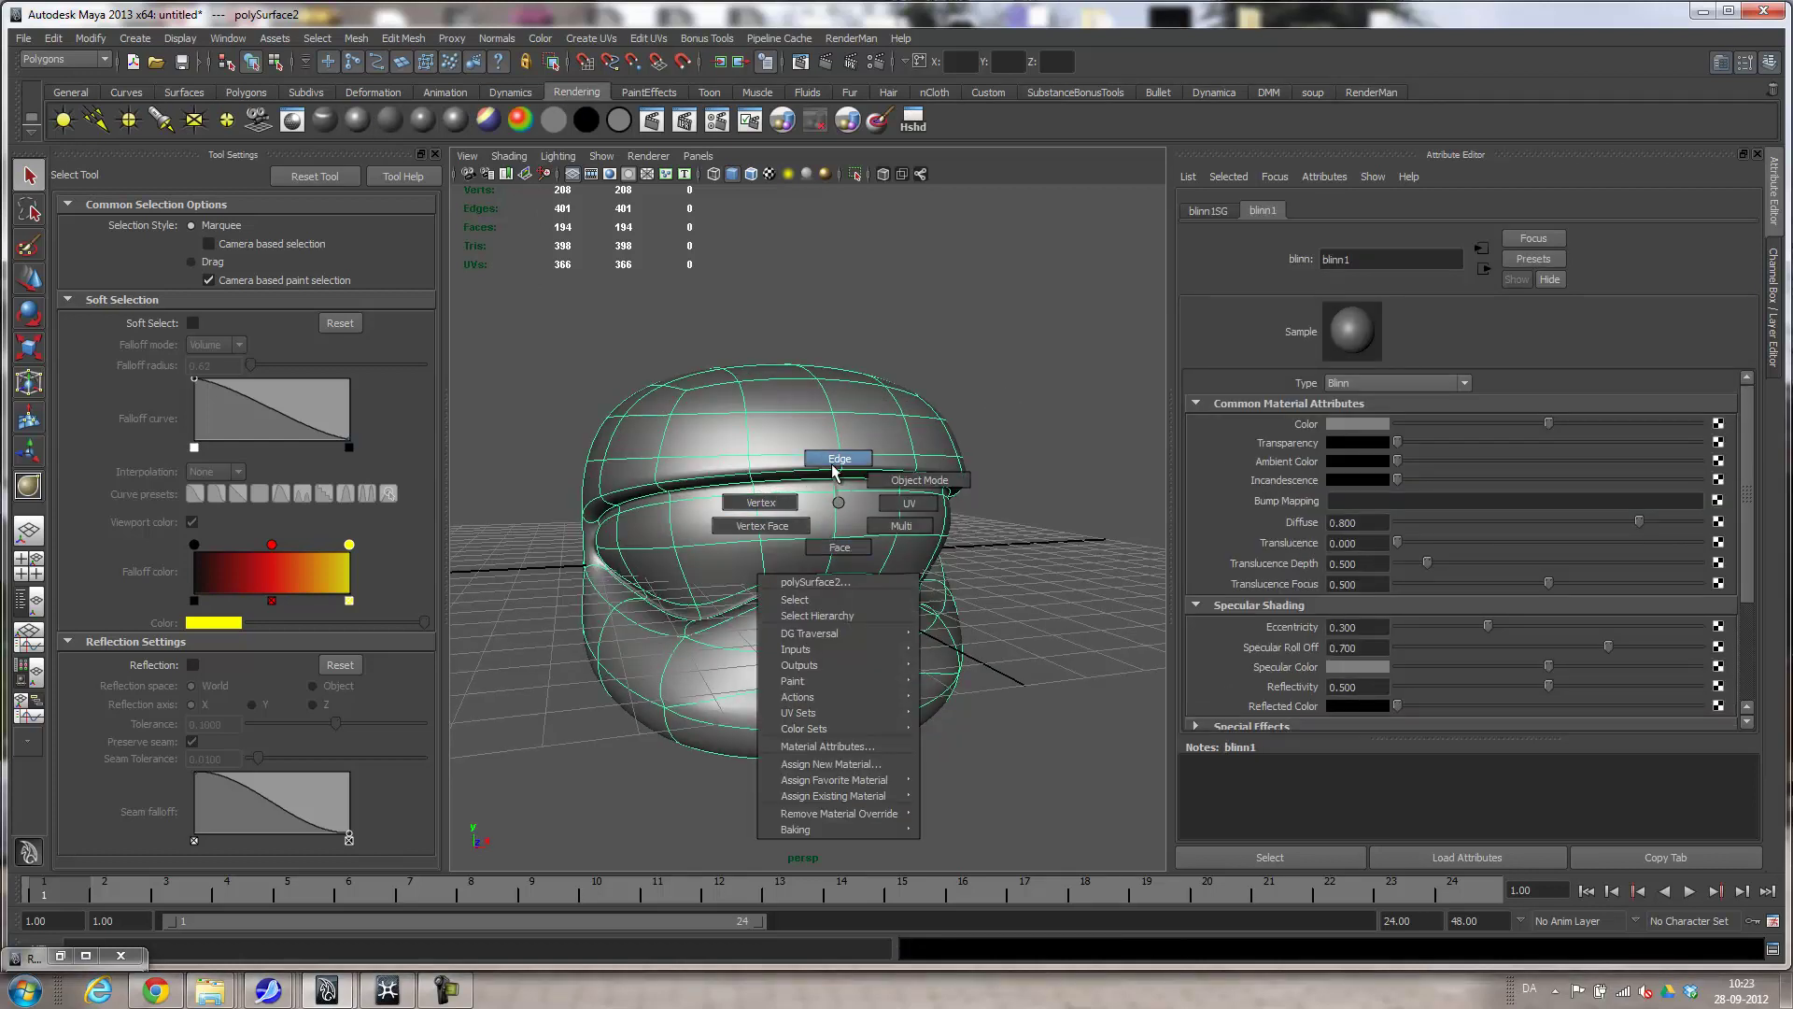
pyautogui.click(834, 465)
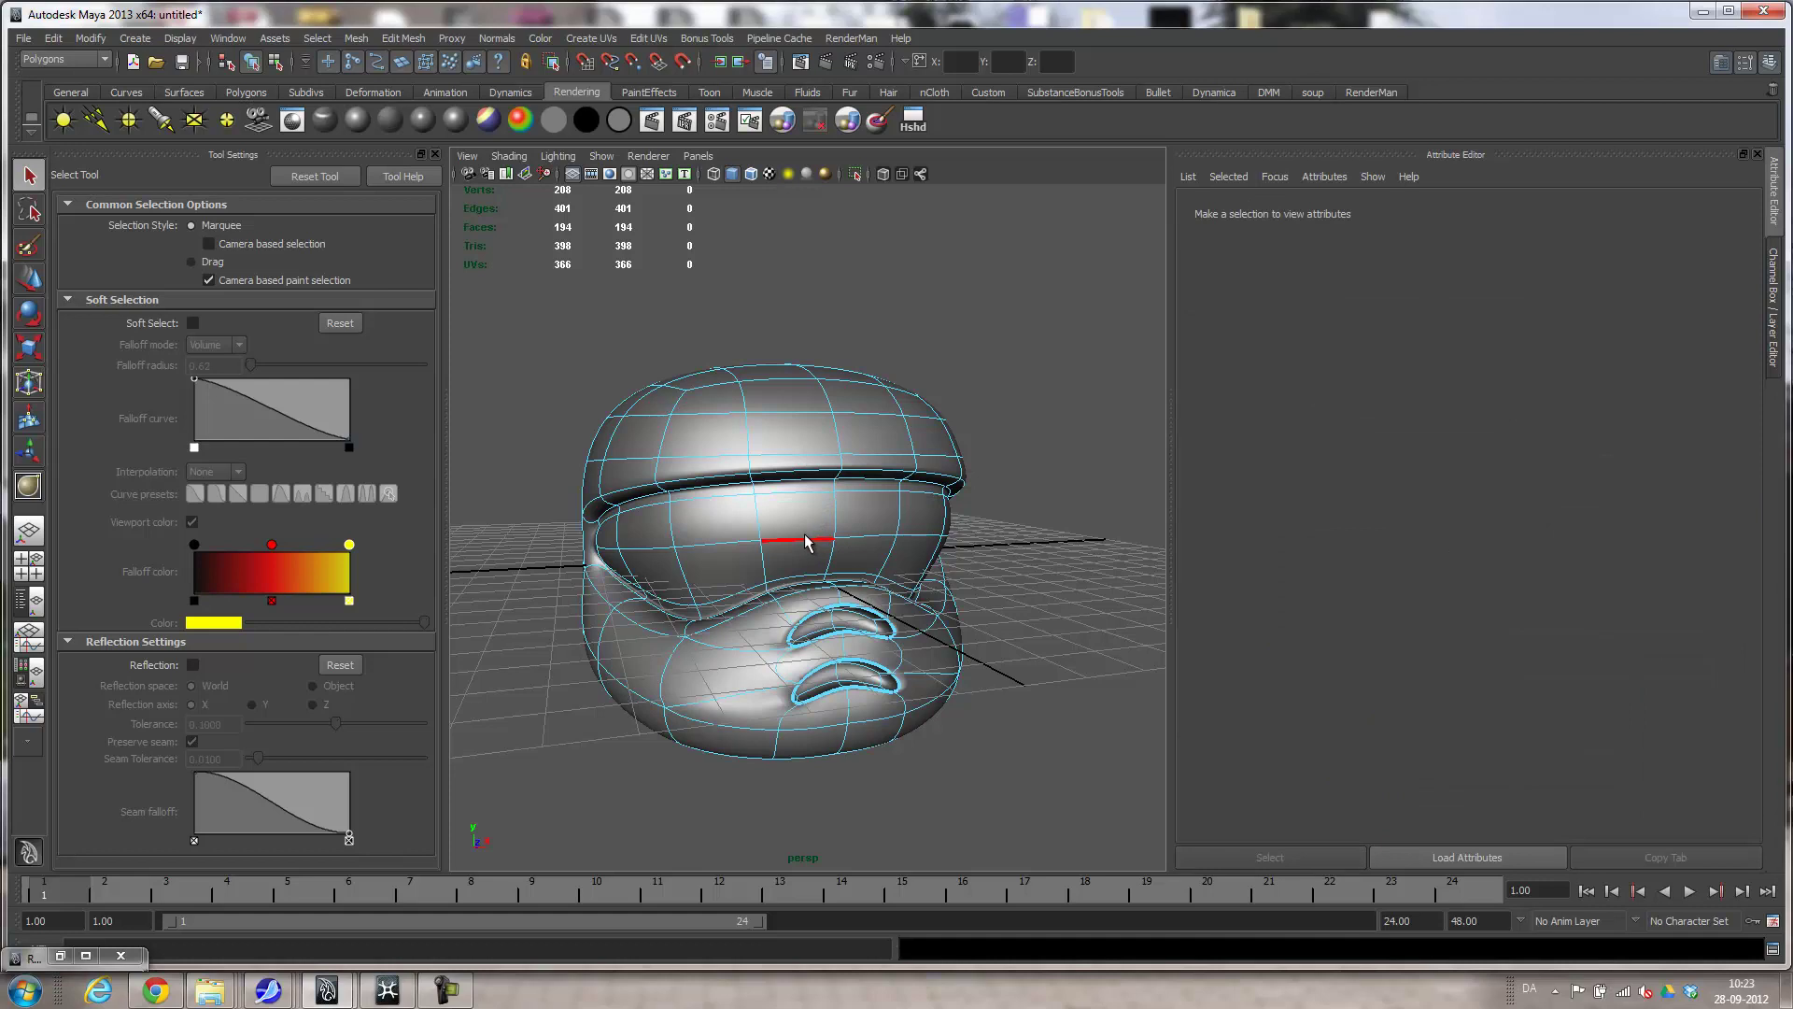
pyautogui.doubleClick(804, 539)
pyautogui.keyDown('alt'); pyautogui.moveTo(804, 539); pyautogui.dragTo(845, 506); pyautogui.keyUp('alt')
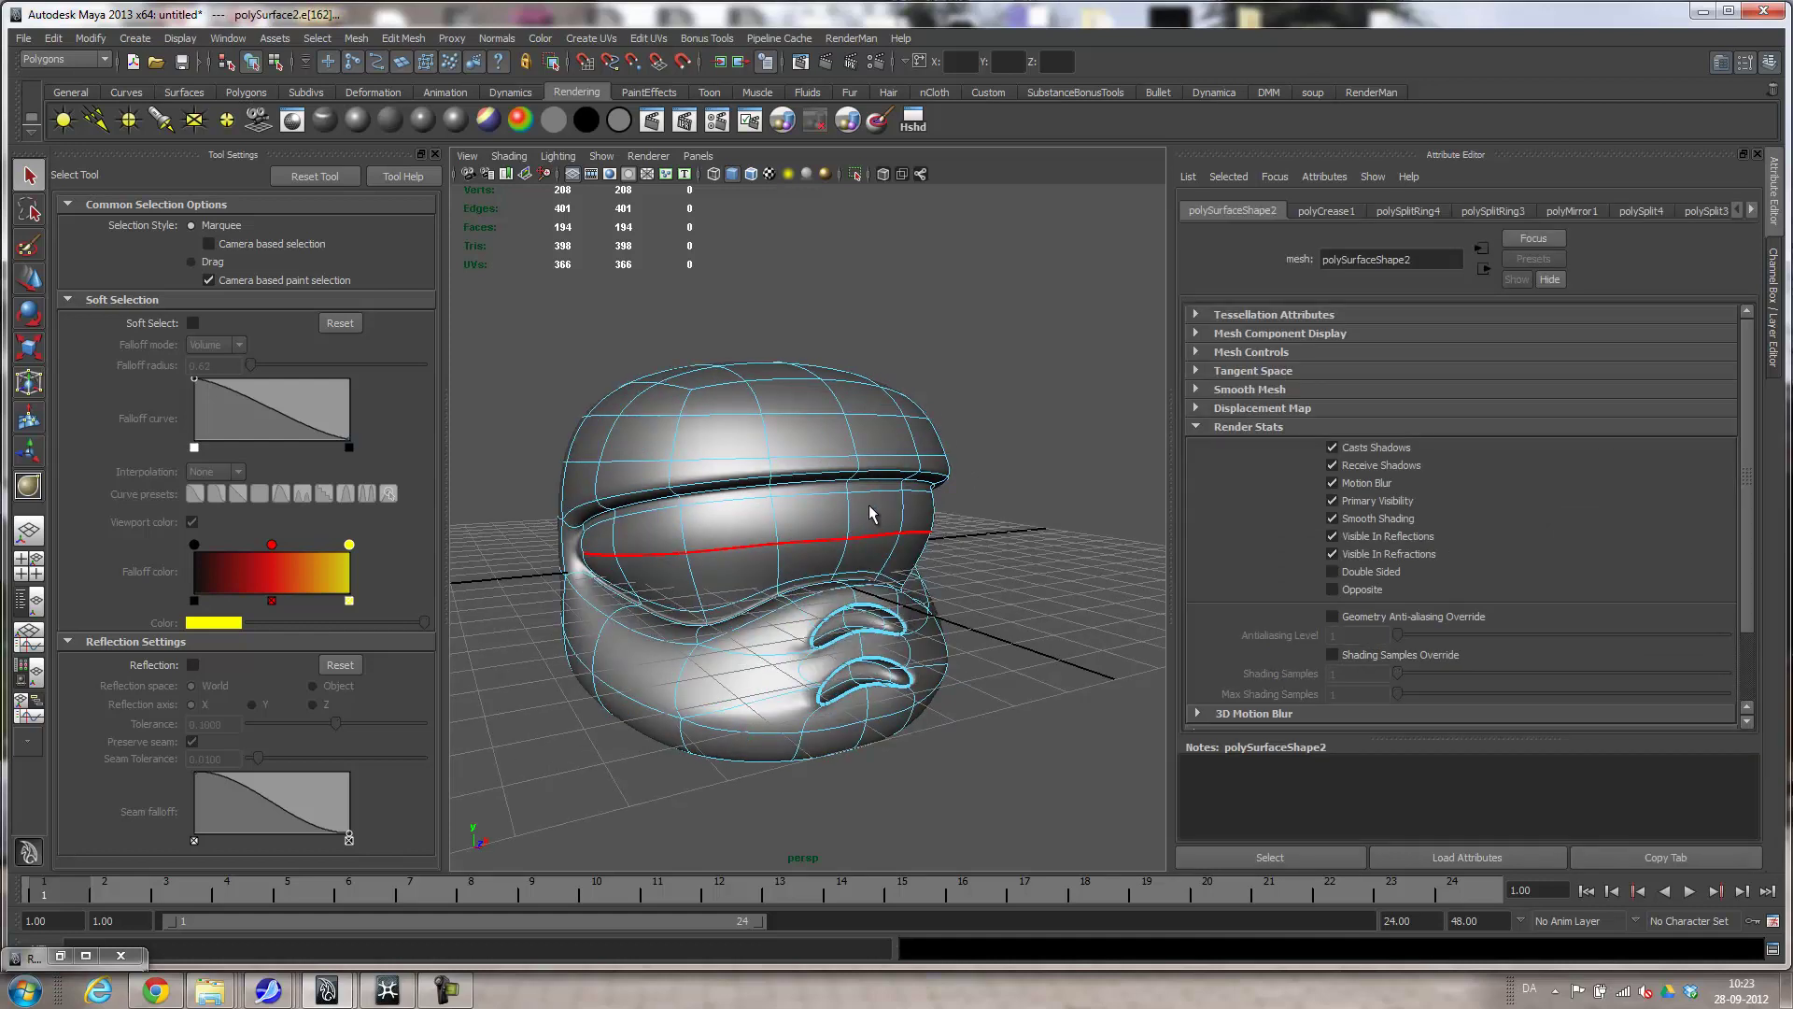
pyautogui.keyDown('ctrl'); pyautogui.rightClick(868, 513); pyautogui.keyUp('ctrl')
pyautogui.keyDown('ctrl'); pyautogui.moveTo(868, 513); pyautogui.dragTo(869, 551, button='right'); pyautogui.keyUp('ctrl')
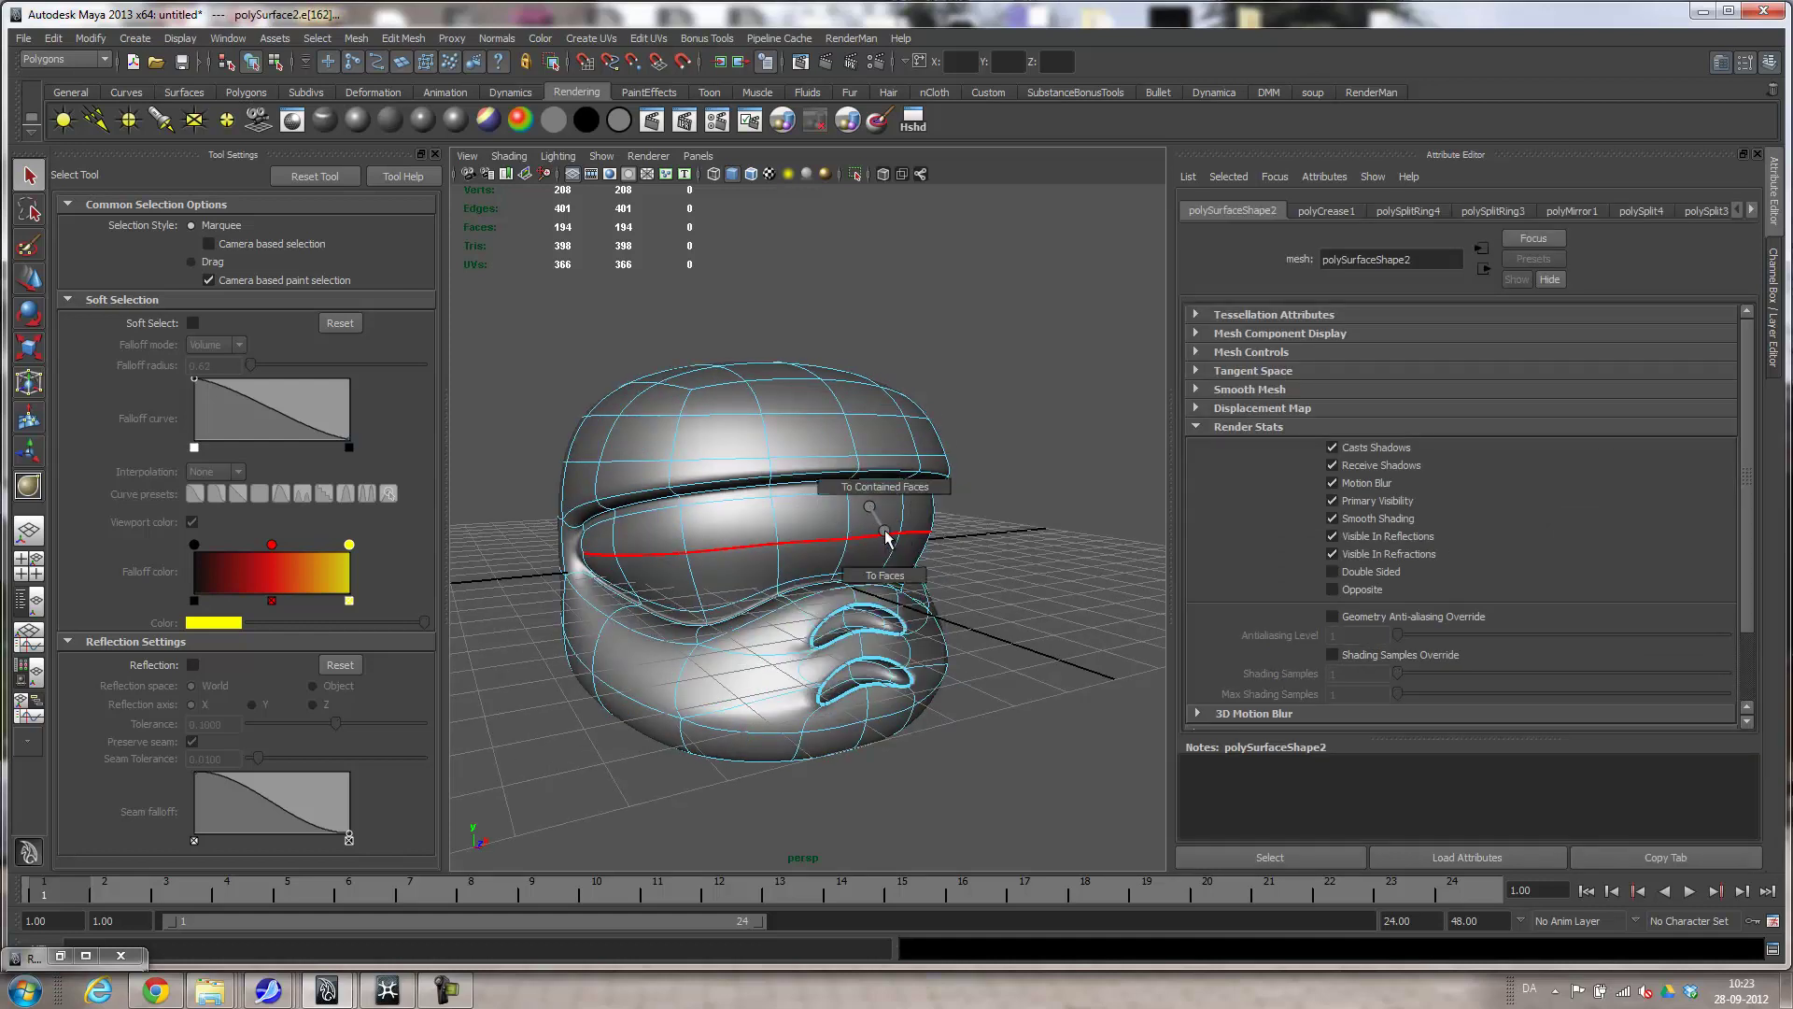
# Add the narrow border faces around the visor to the face selection, and deselect the stray faces at the visor's outer corners.
pyautogui.keyDown('alt'); pyautogui.moveTo(845, 614); pyautogui.dragTo(896, 603); pyautogui.keyUp('alt')
pyautogui.keyDown('alt'); pyautogui.moveTo(896, 603); pyautogui.dragTo(994, 617, button='right'); pyautogui.keyUp('alt')
pyautogui.keyDown('alt'); pyautogui.moveTo(993, 621); pyautogui.dragTo(1115, 589, button='middle'); pyautogui.keyUp('alt')
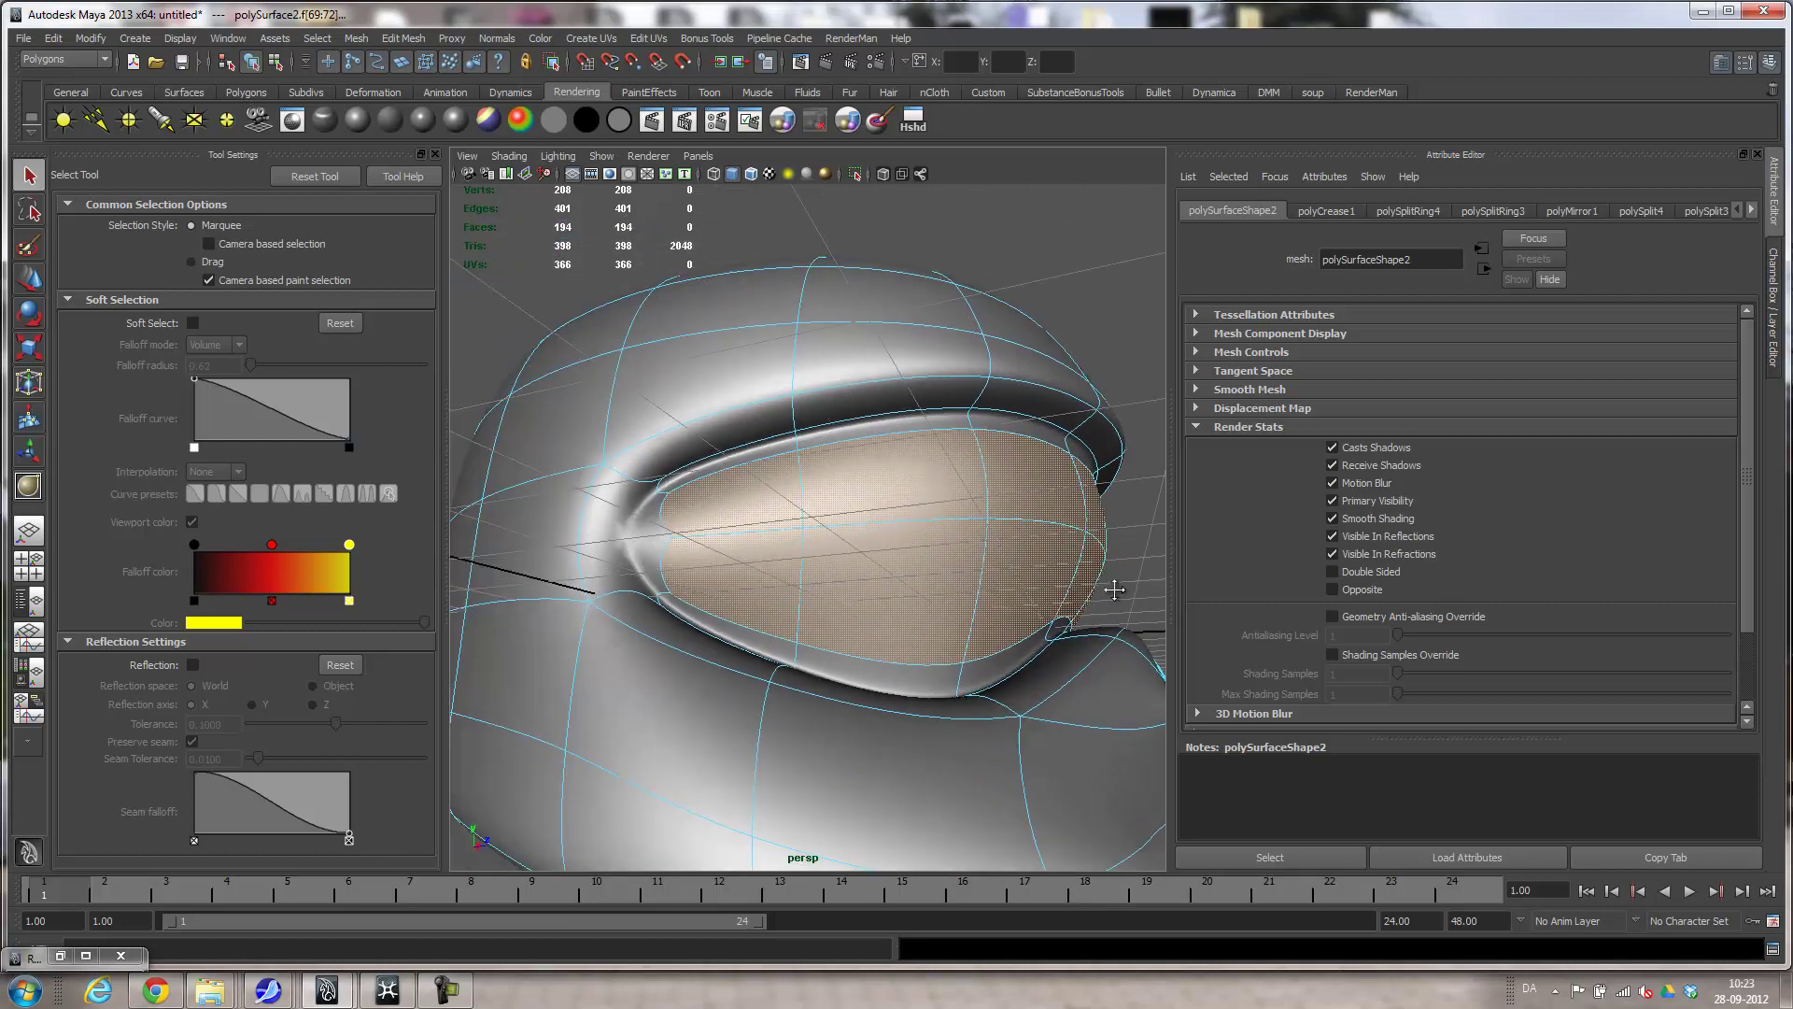
pyautogui.keyDown('alt'); pyautogui.moveTo(955, 609); pyautogui.dragTo(904, 620); pyautogui.keyUp('alt')
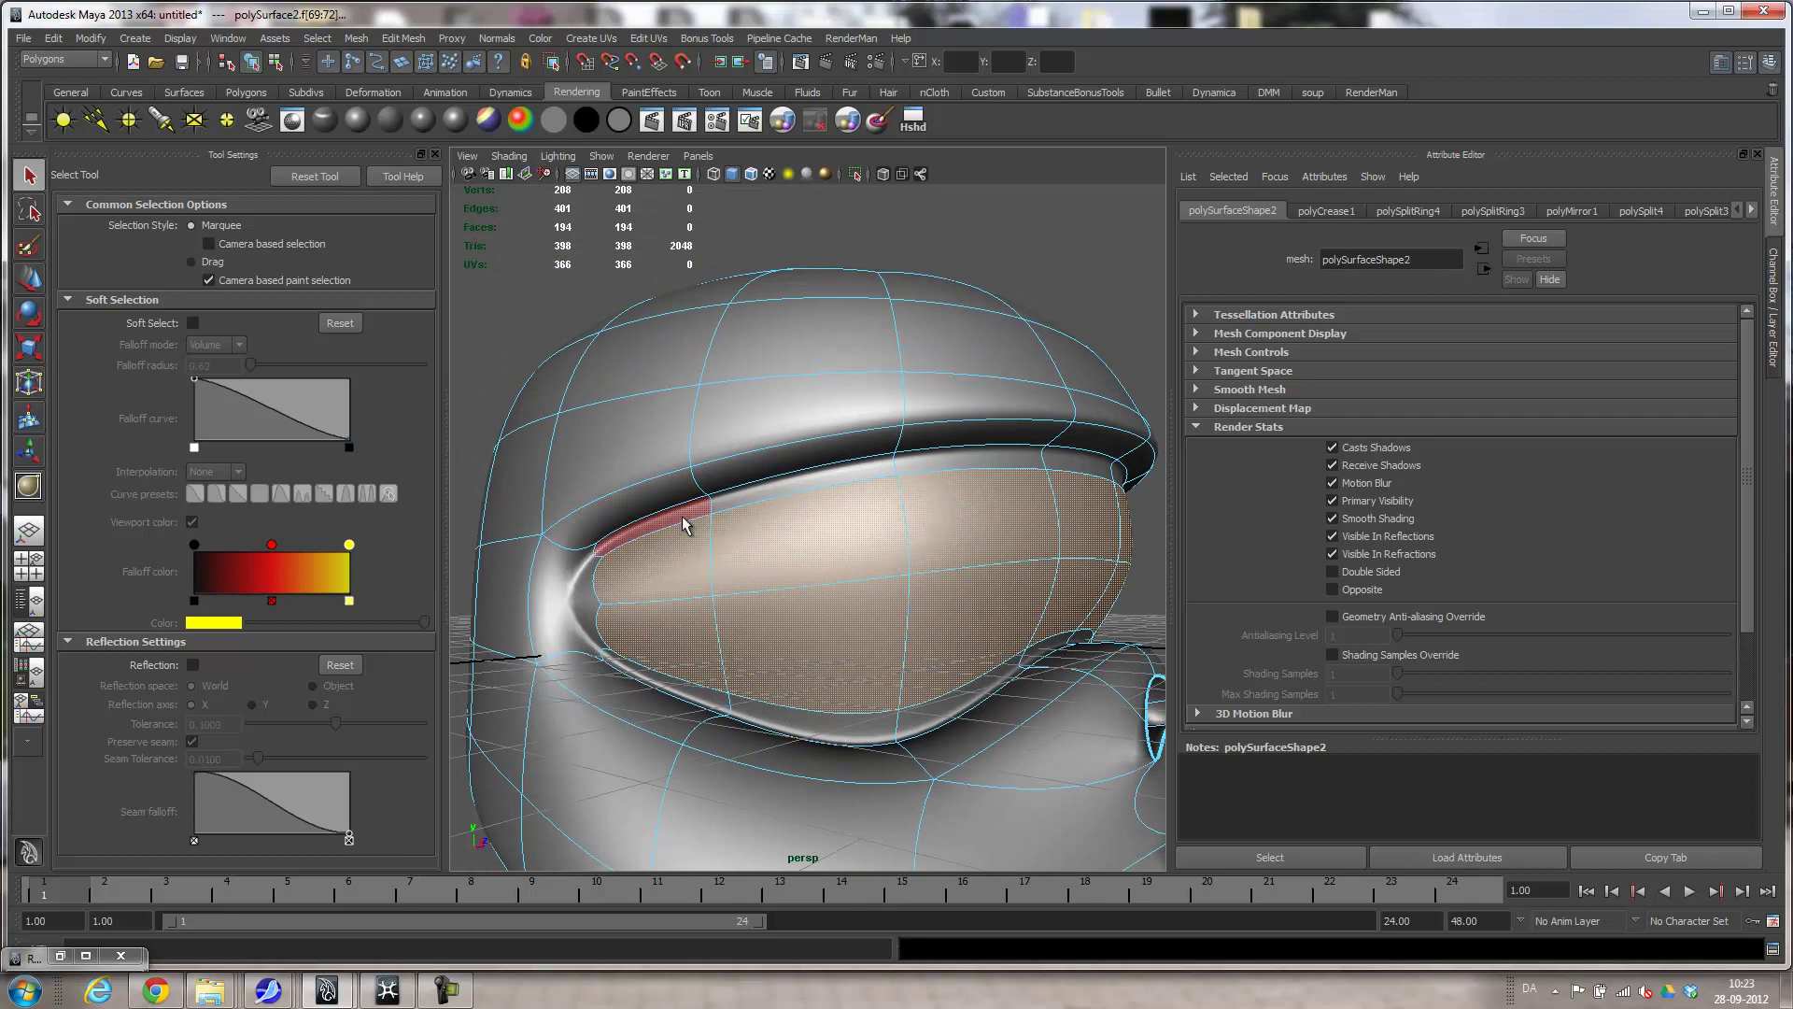
pyautogui.click(736, 555)
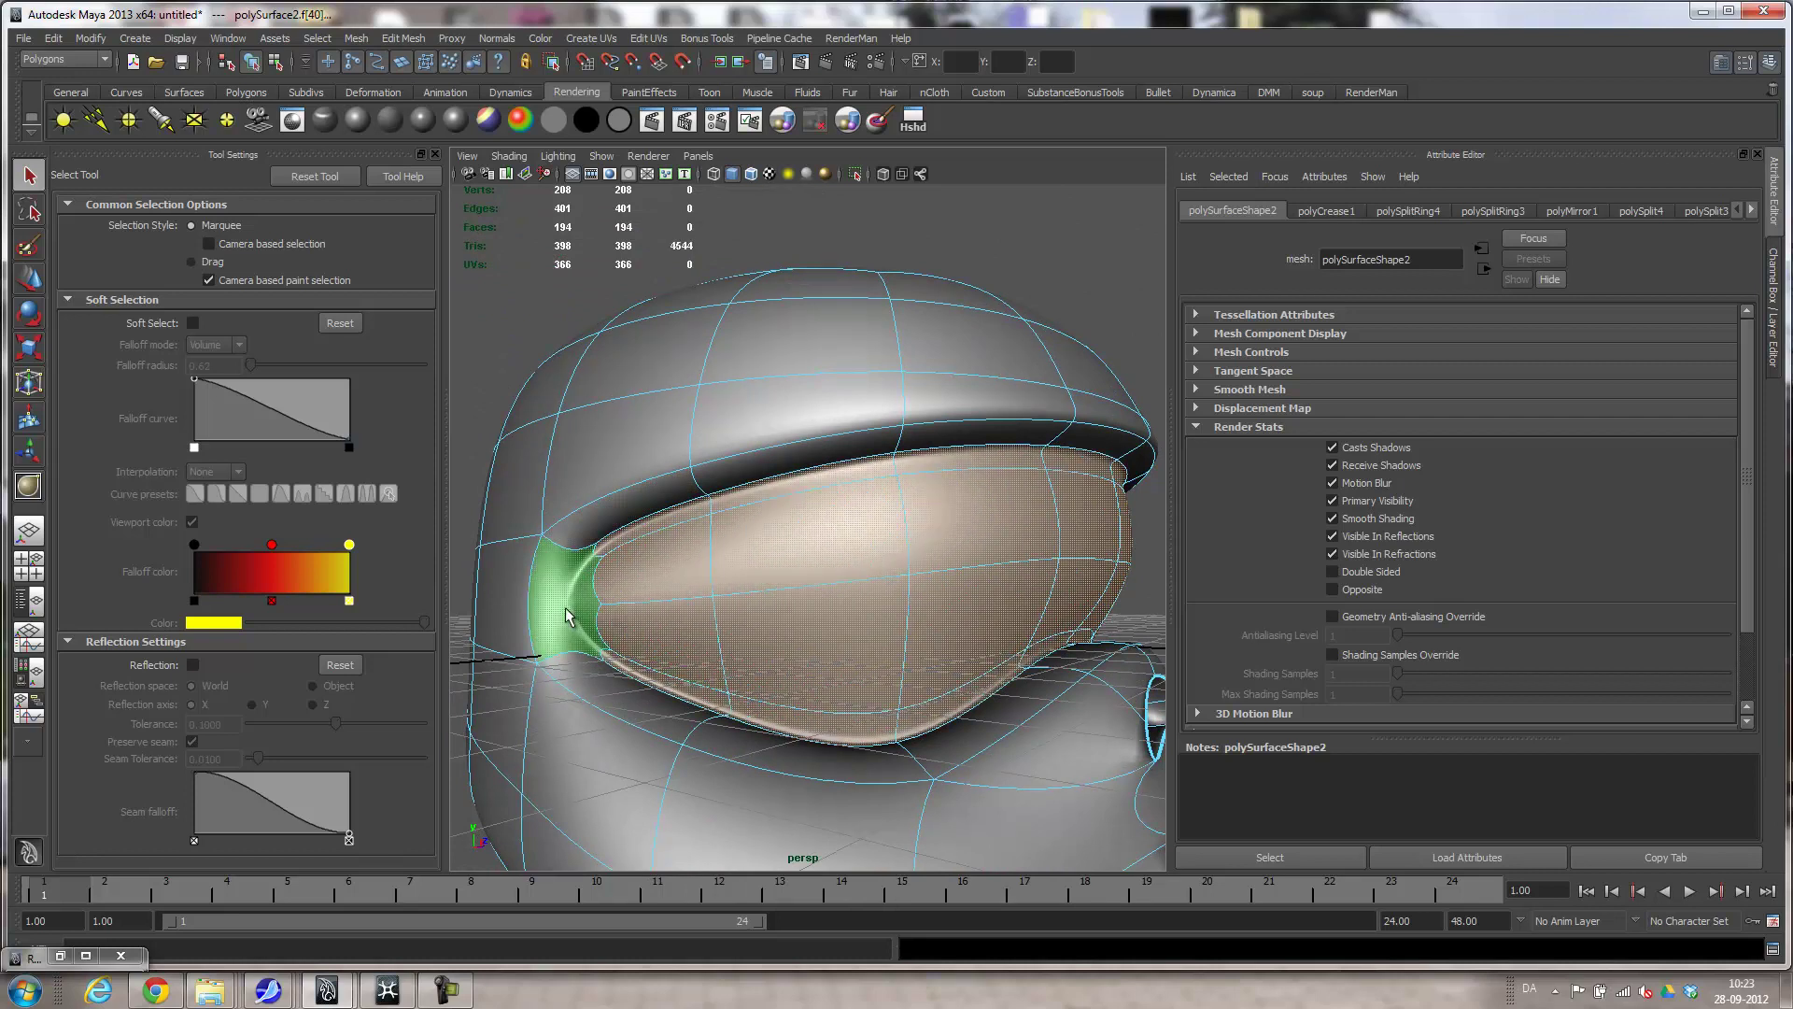
pyautogui.keyDown('alt'); pyautogui.moveTo(1011, 655); pyautogui.dragTo(1016, 595); pyautogui.keyUp('alt')
pyautogui.keyDown('ctrl'); pyautogui.click(1046, 564); pyautogui.keyUp('ctrl')
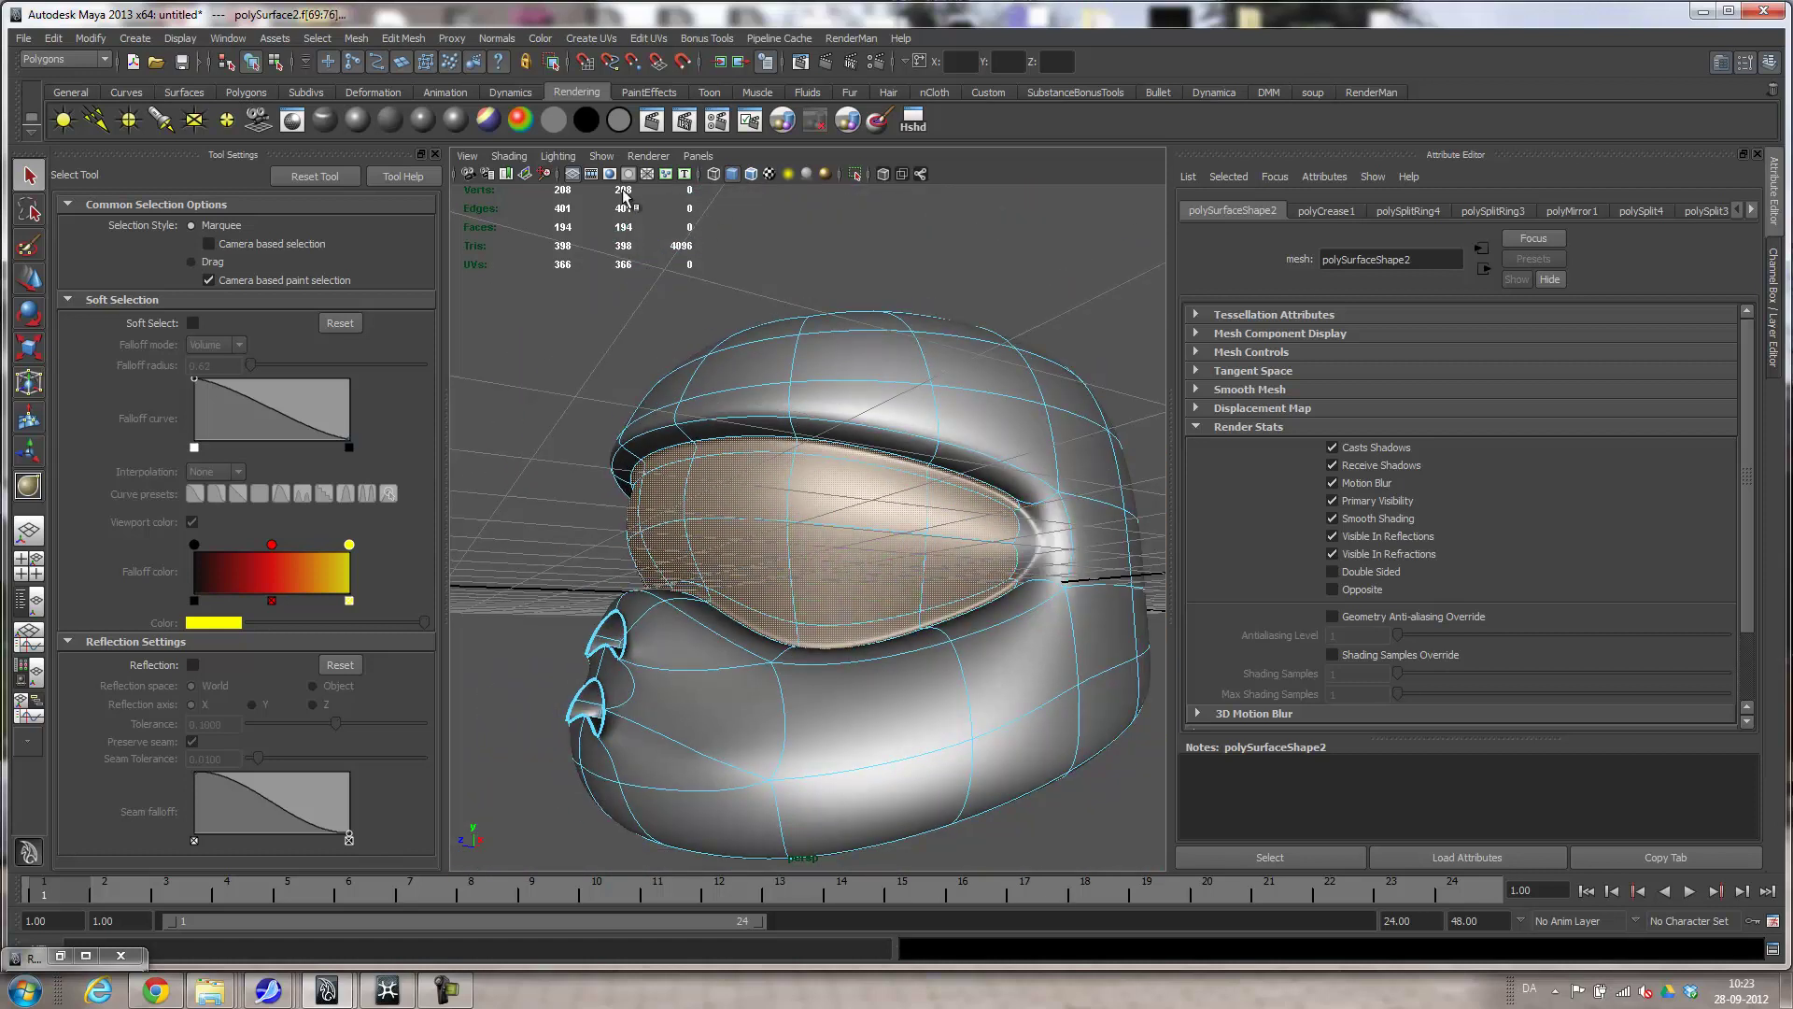
# Assign a new Blinn material to the selected visor faces, set its color to black, and return to object mode.
pyautogui.click(354, 120)
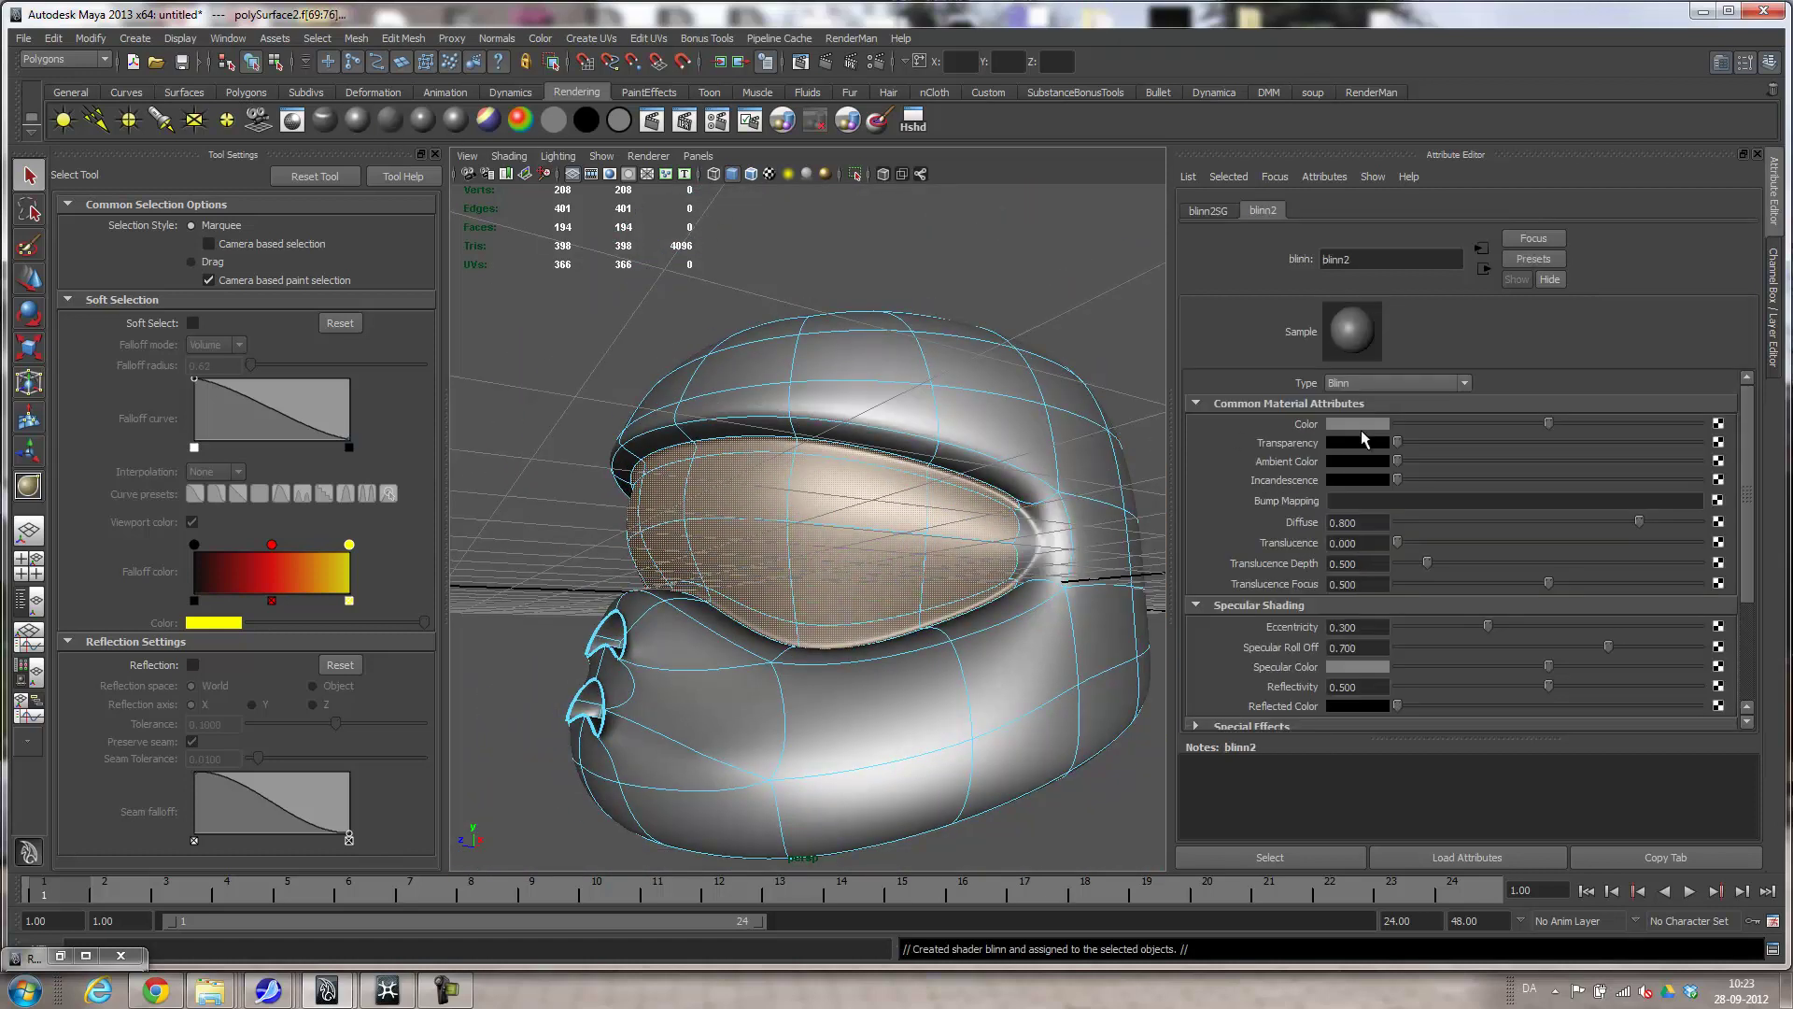
pyautogui.moveTo(1547, 425); pyautogui.dragTo(1336, 428)
pyautogui.keyDown('alt'); pyautogui.moveTo(775, 532); pyautogui.dragTo(949, 531); pyautogui.keyUp('alt')
pyautogui.click(940, 267)
pyautogui.moveTo(946, 530); pyautogui.dragTo(1013, 508, button='right')
pyautogui.keyDown('alt'); pyautogui.moveTo(1077, 363); pyautogui.dragTo(938, 372); pyautogui.keyUp('alt')
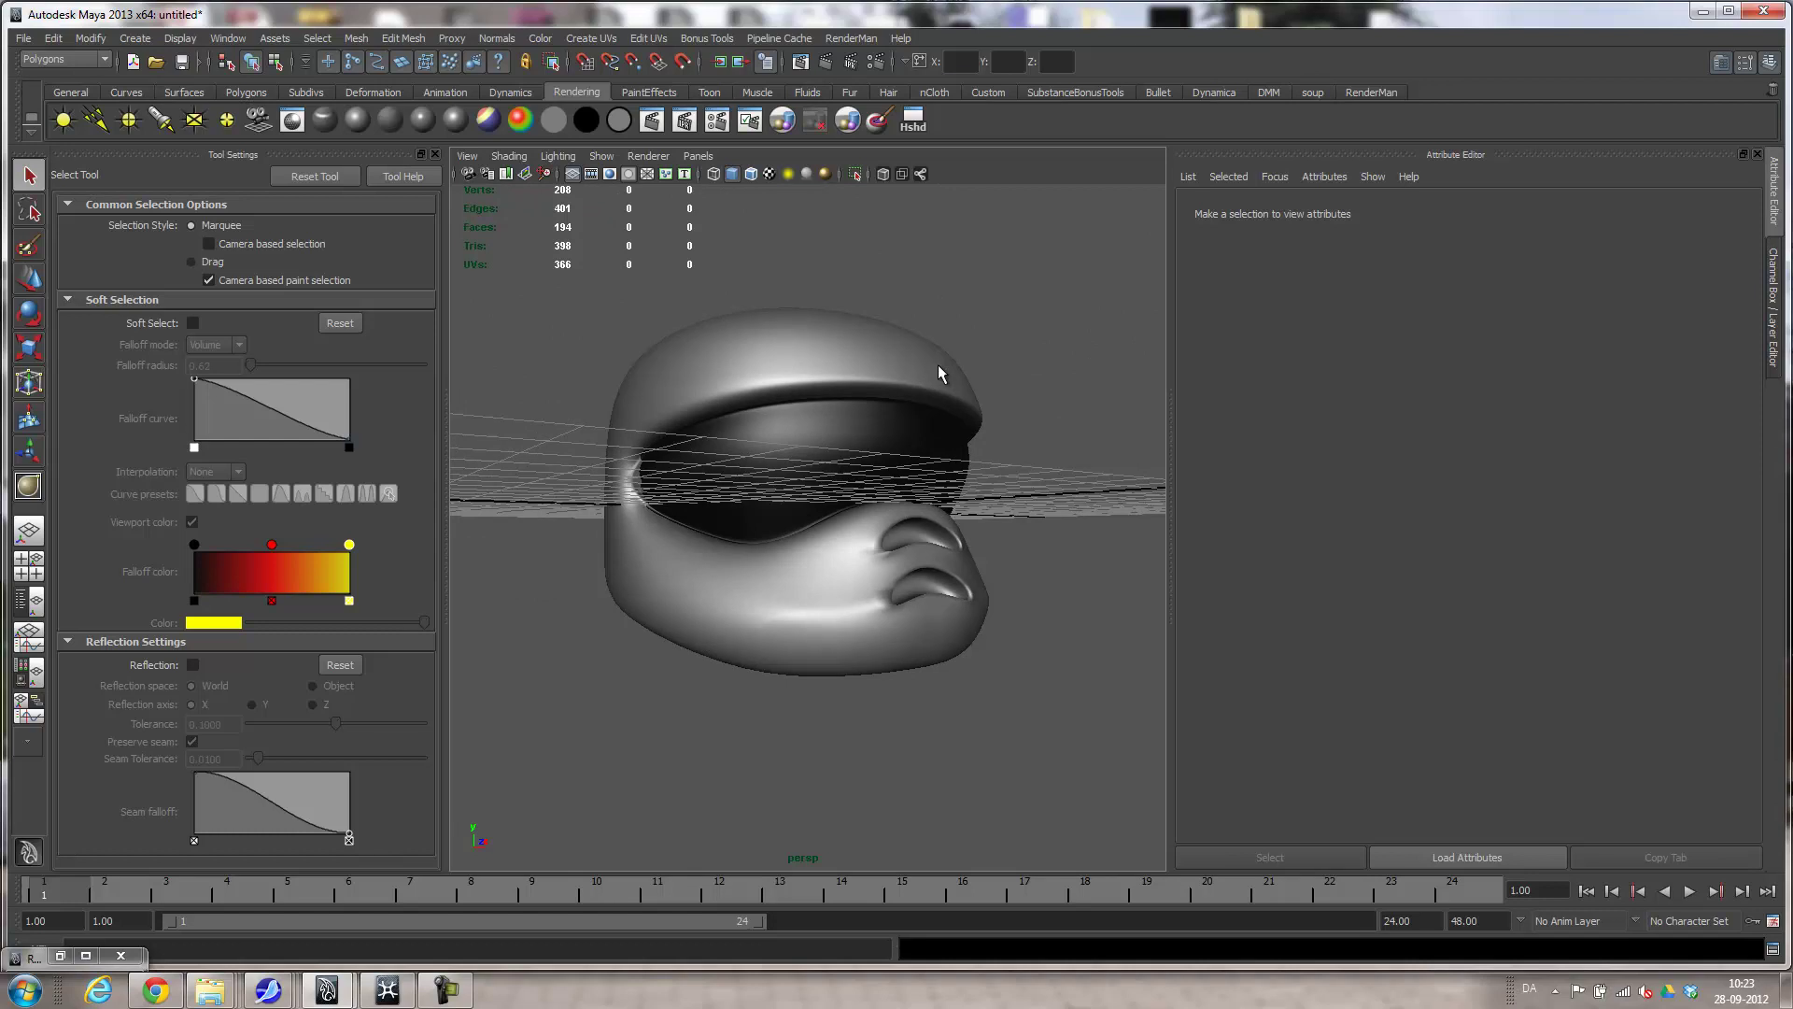
# Select the helmet and switch it to unsmoothed display.
pyautogui.keyDown('alt'); pyautogui.moveTo(850, 419); pyautogui.dragTo(787, 474); pyautogui.keyUp('alt')
pyautogui.keyDown('alt'); pyautogui.moveTo(715, 426); pyautogui.dragTo(834, 436, button='right'); pyautogui.keyUp('alt')
pyautogui.click(846, 420)
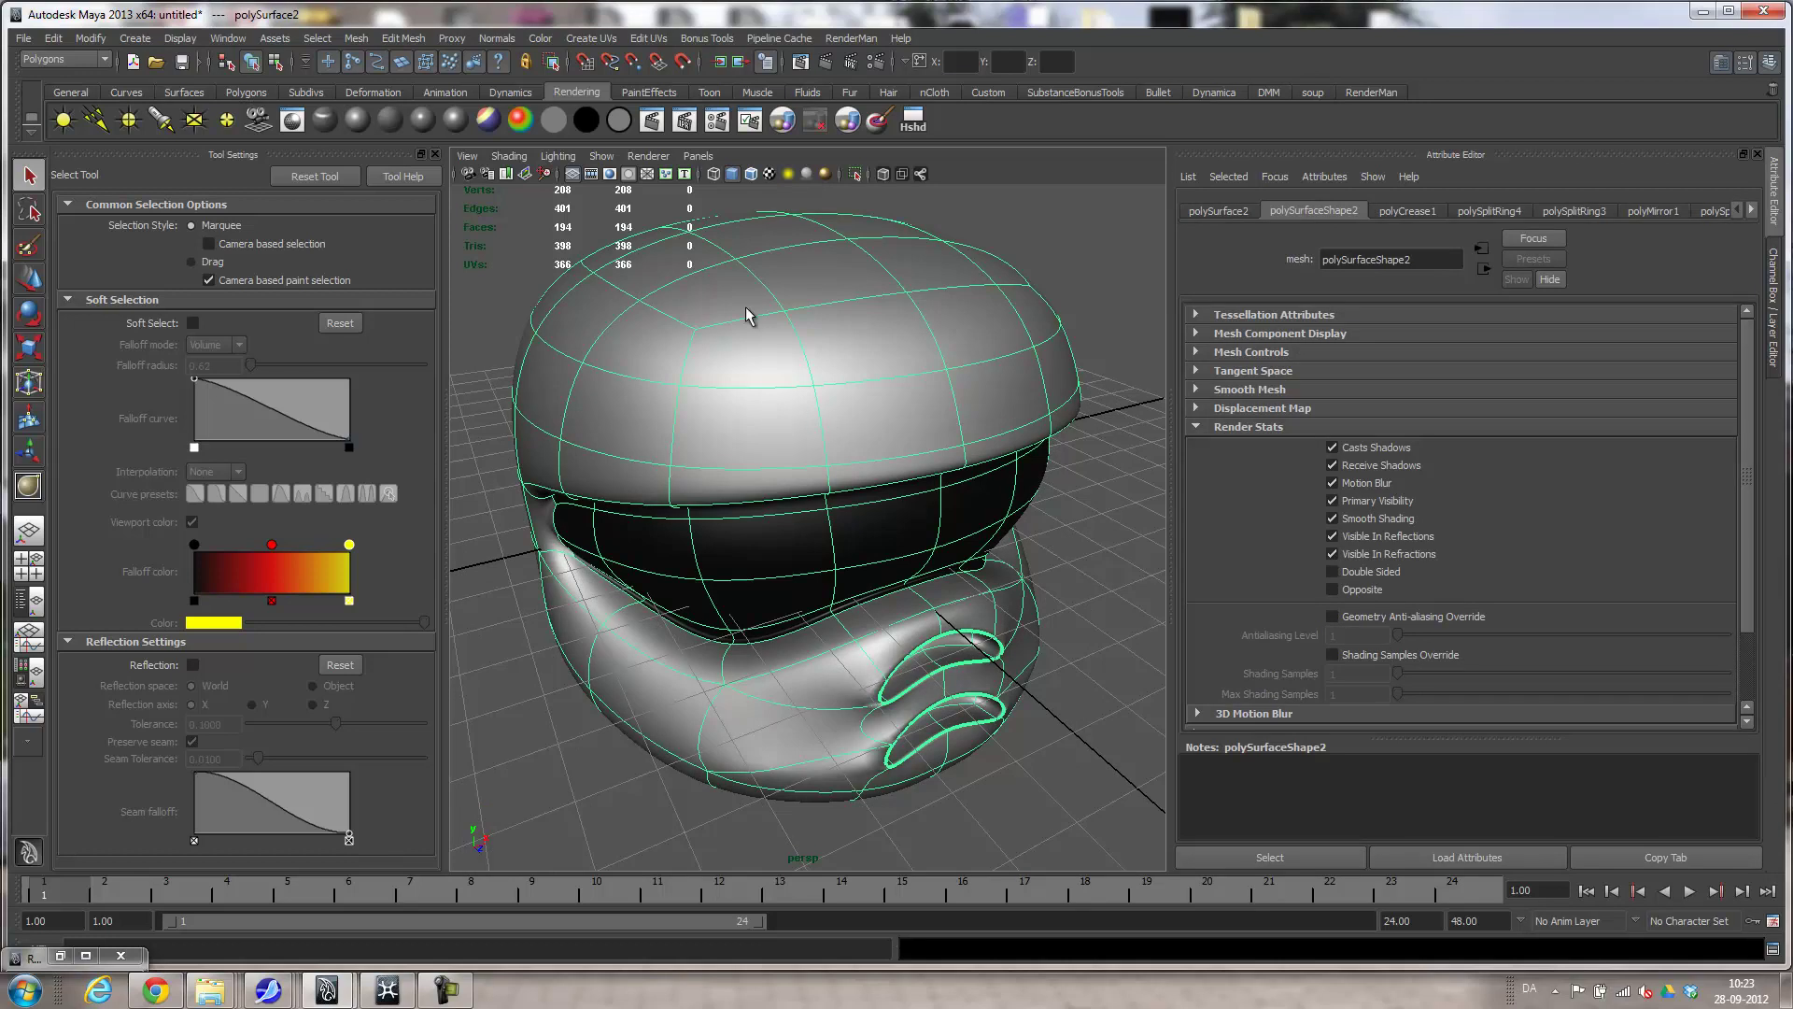
pyautogui.press('1')
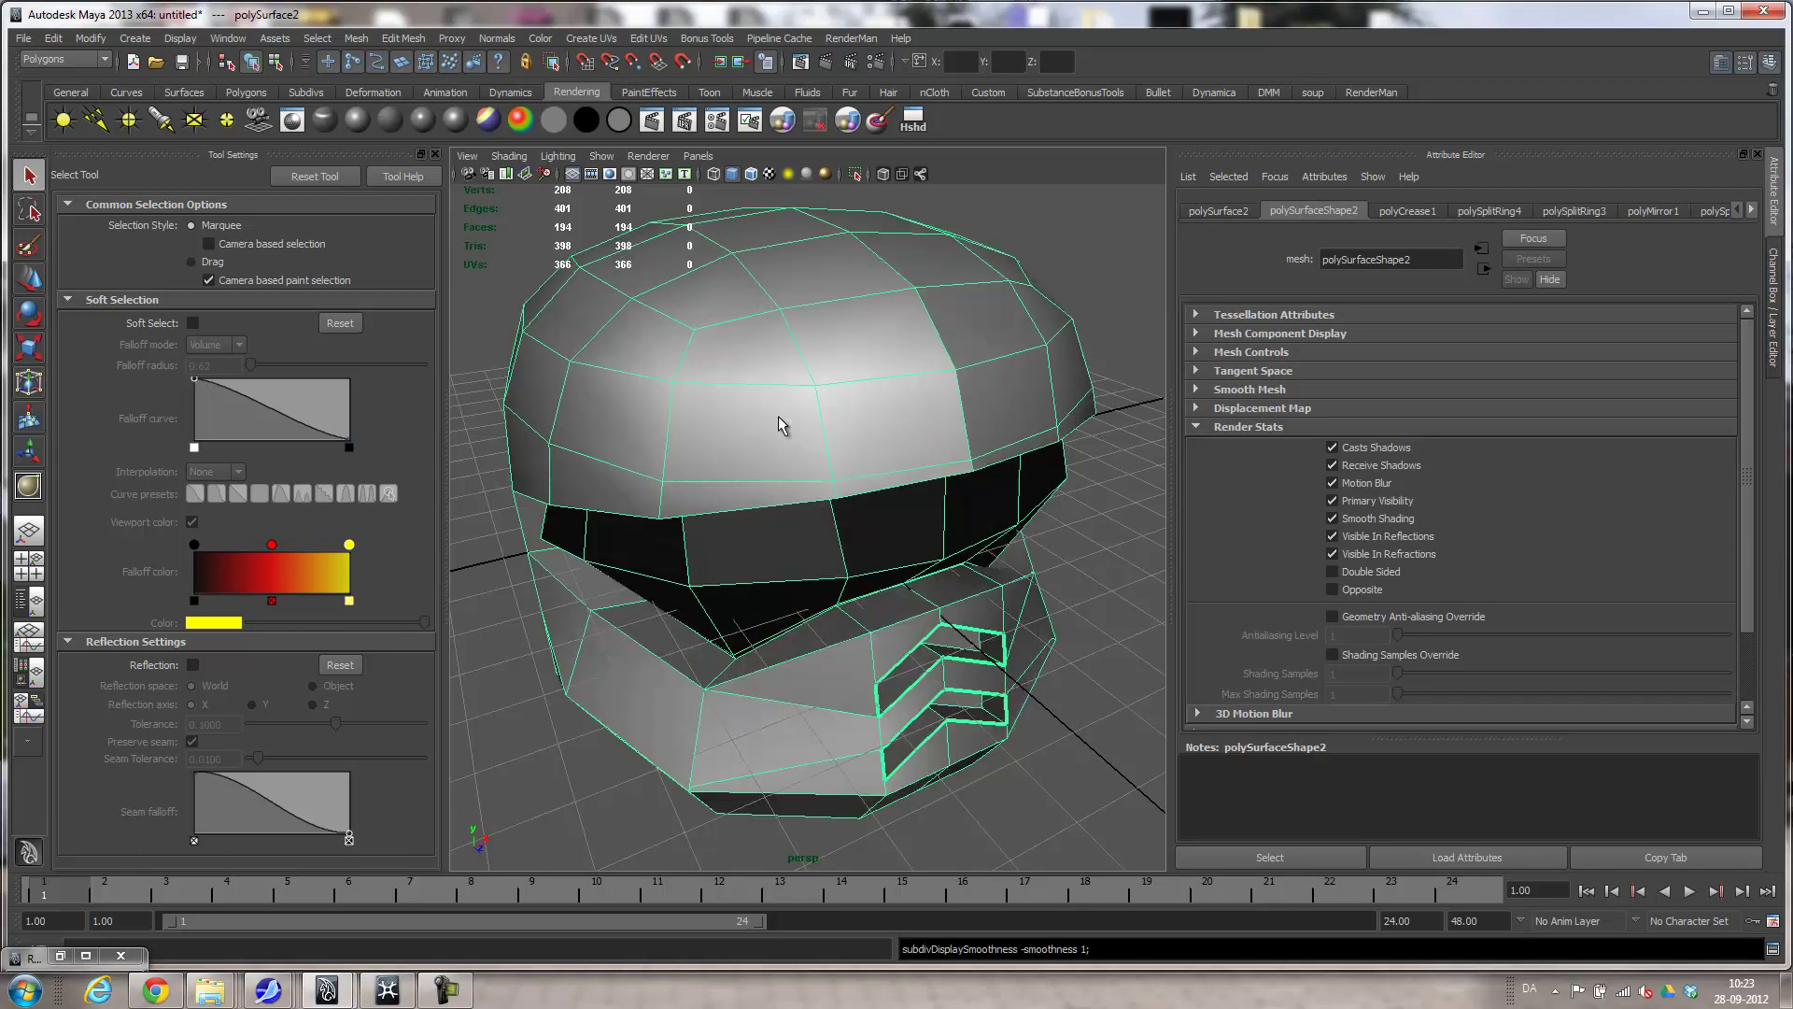
# Cut a closed diamond of edges around the center vertex on the front of the forehead with the Split Polygon Tool.
pyautogui.keyDown('alt'); pyautogui.moveTo(825, 428); pyautogui.dragTo(887, 399, button='right'); pyautogui.keyUp('alt')
pyautogui.keyDown('alt'); pyautogui.moveTo(887, 398); pyautogui.dragTo(973, 430); pyautogui.keyUp('alt')
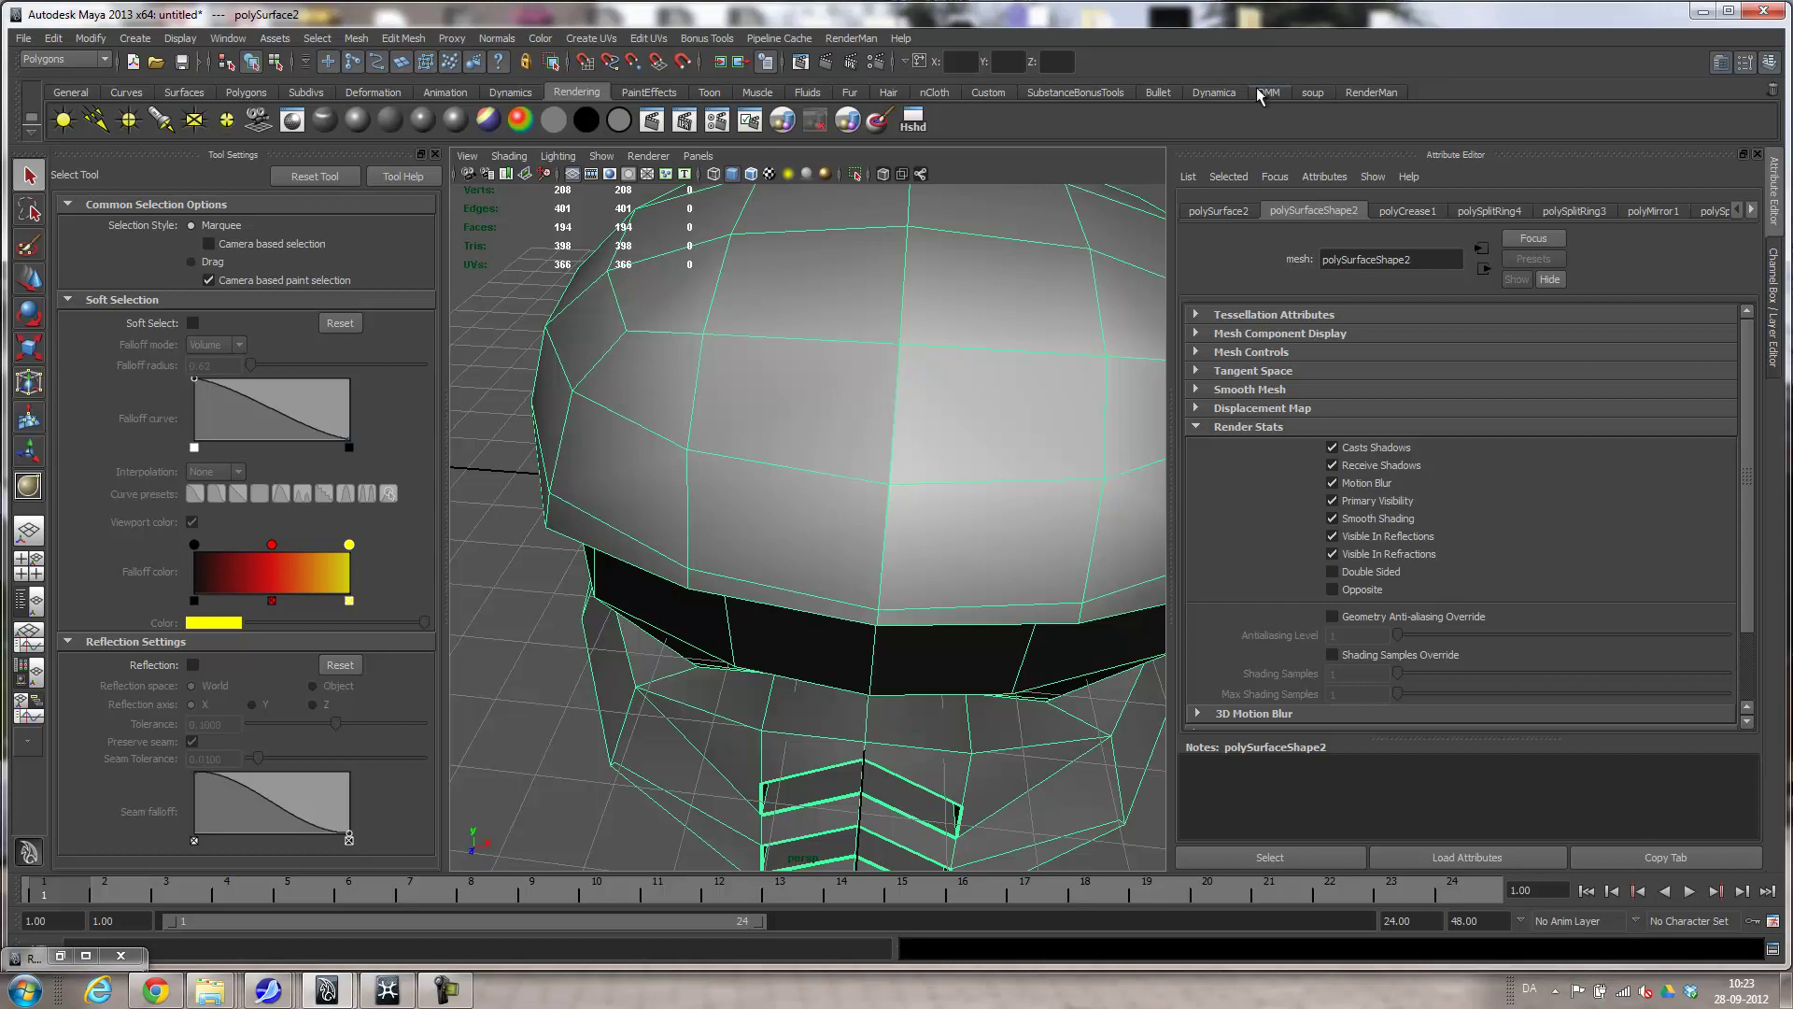
pyautogui.click(241, 93)
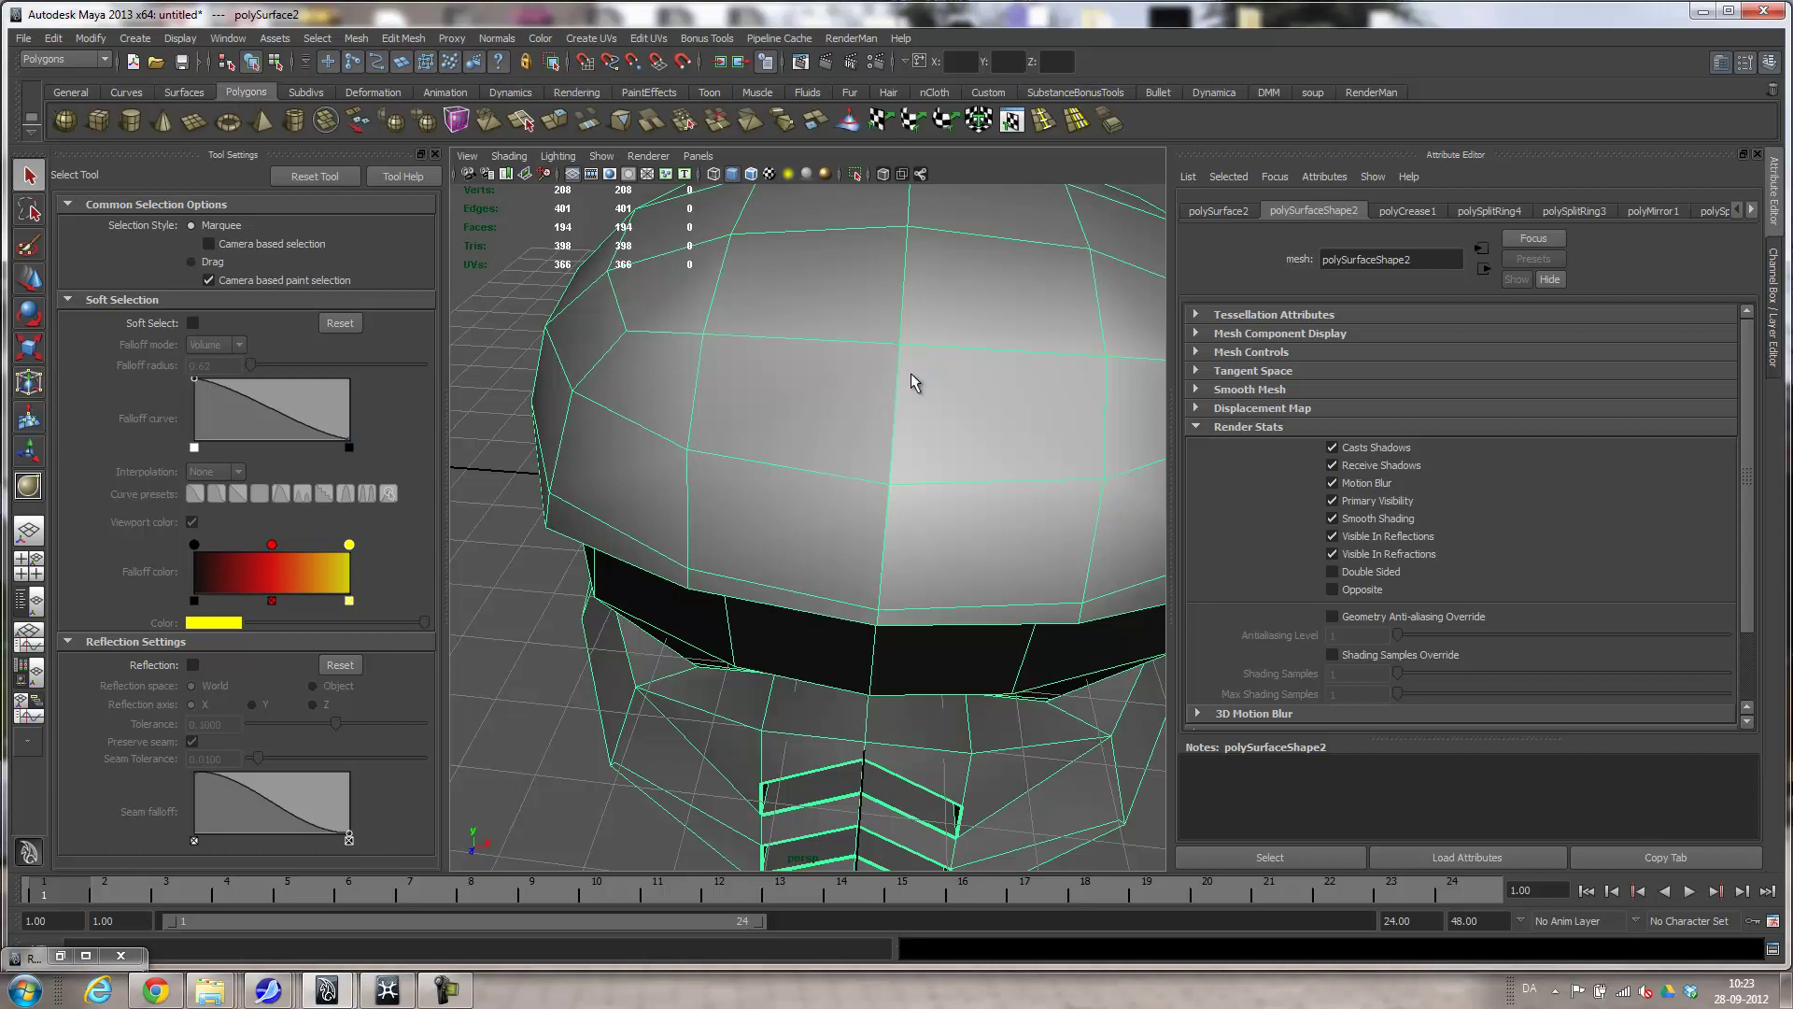
pyautogui.click(523, 121)
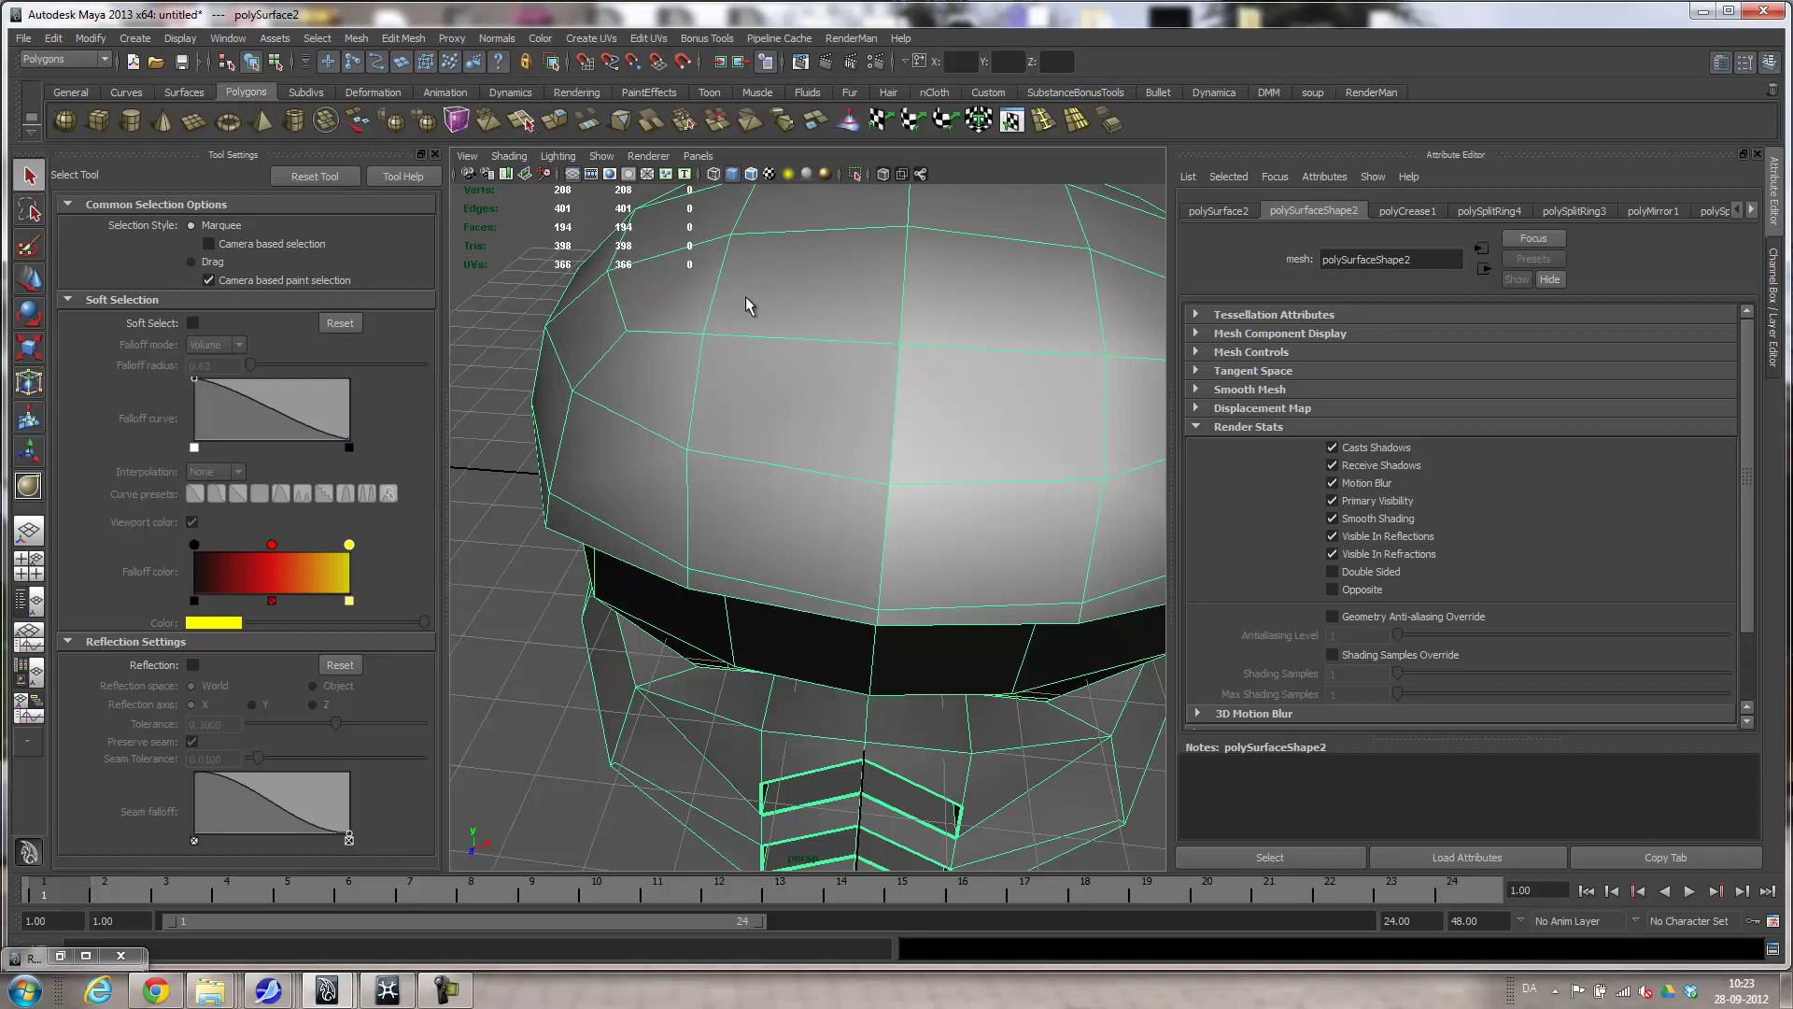
pyautogui.click(897, 417)
pyautogui.click(787, 468)
pyautogui.click(888, 557)
pyautogui.click(987, 482)
pyautogui.click(897, 412)
pyautogui.press('Return')
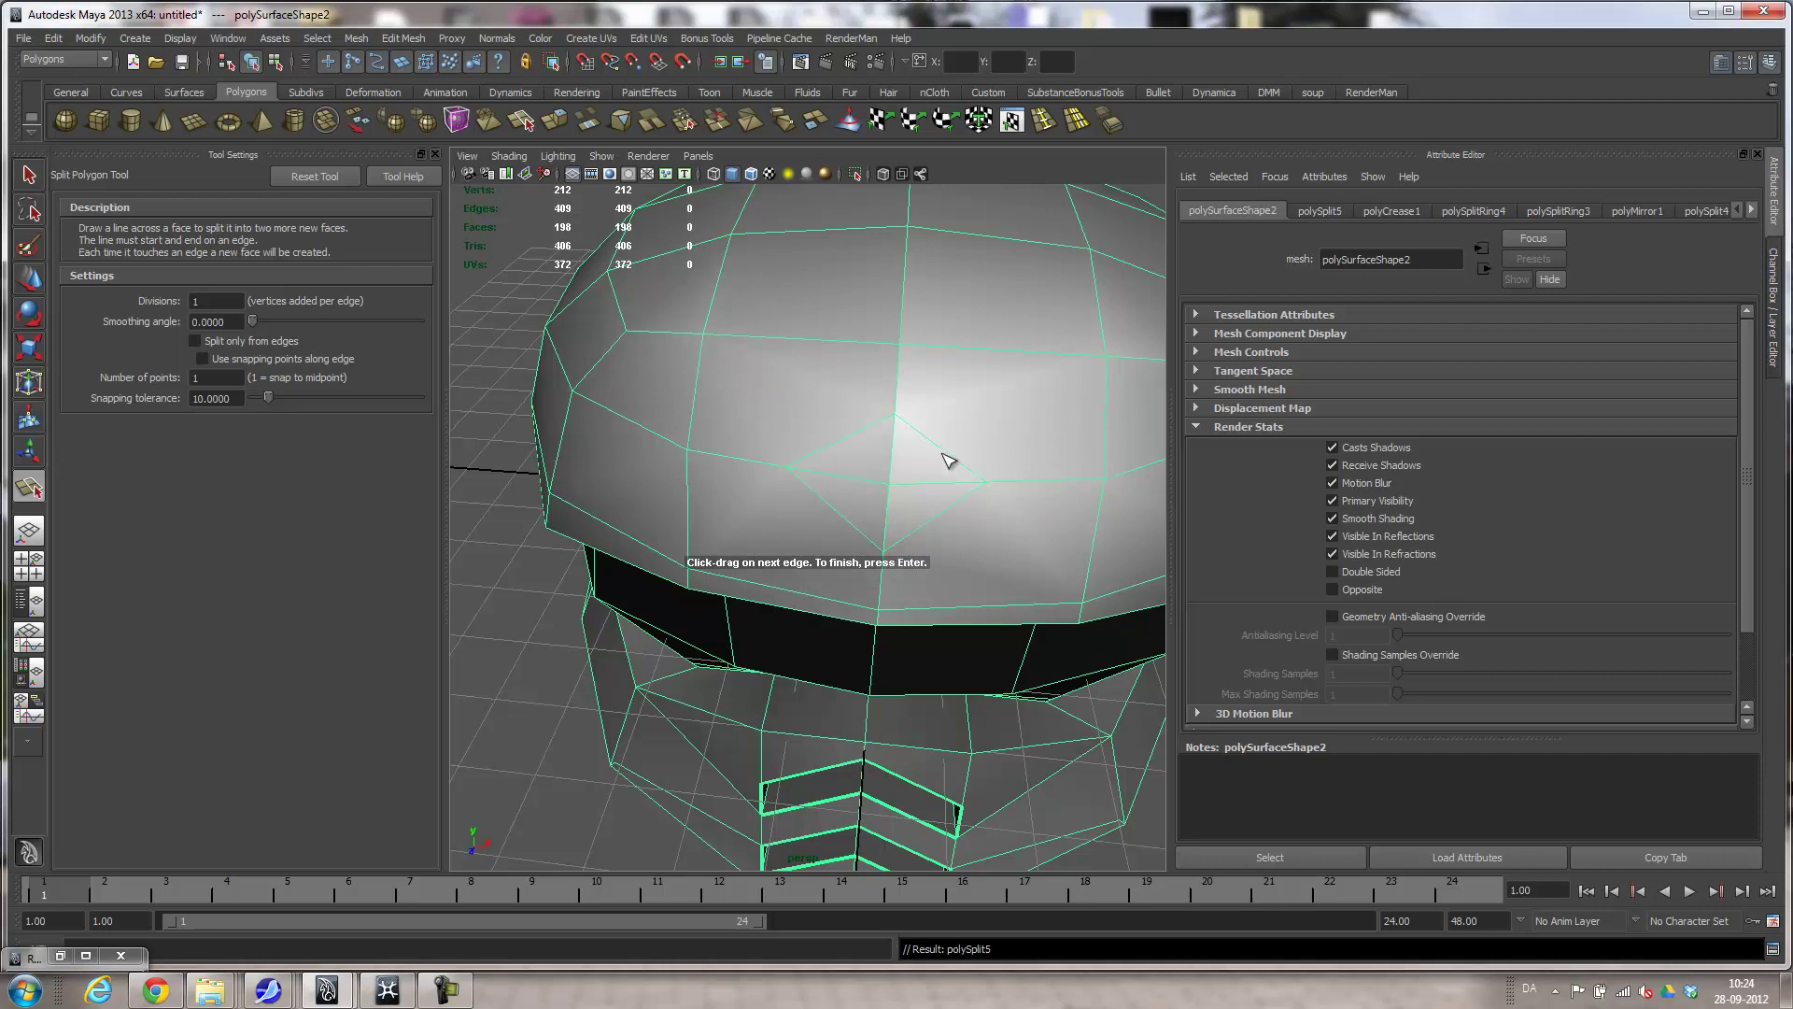
# Split the faces from the middle of the diamond's two right-hand sides to the outer corners of the surrounding faces.
pyautogui.keyDown('alt'); pyautogui.moveTo(959, 464); pyautogui.dragTo(964, 422); pyautogui.keyUp('alt')
pyautogui.click(1012, 403)
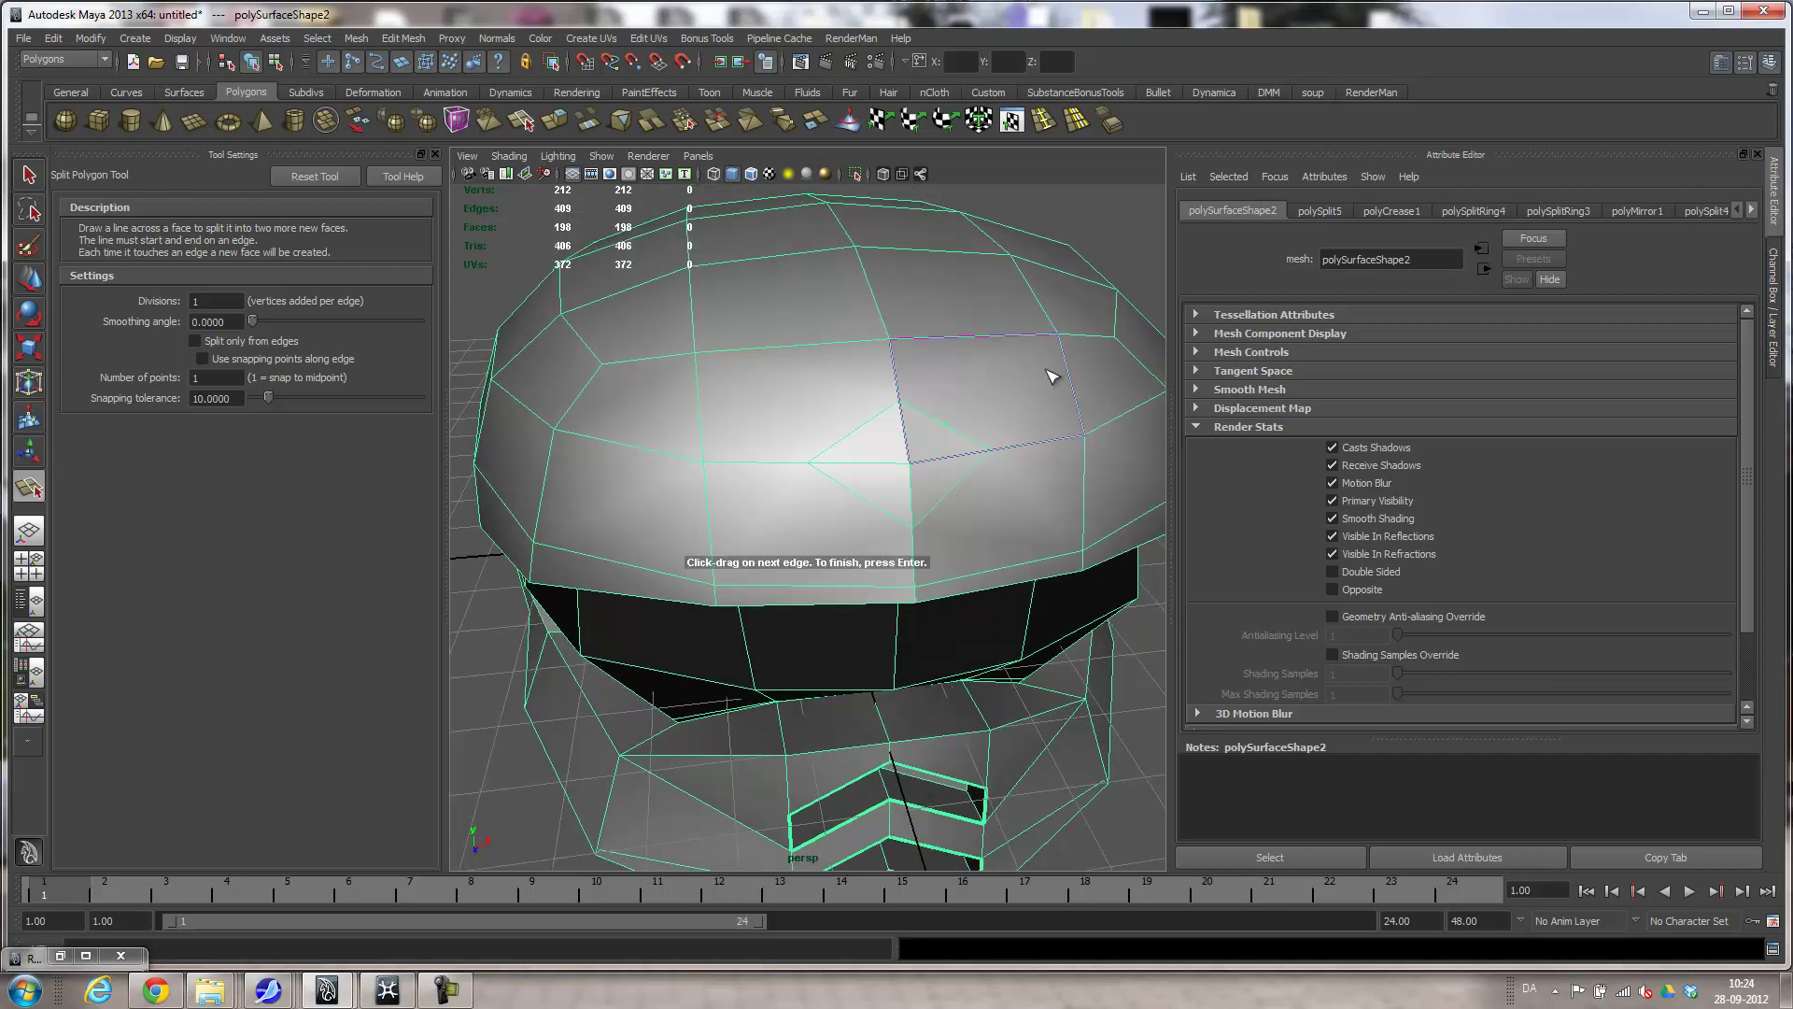
pyautogui.click(1065, 345)
pyautogui.press('Return')
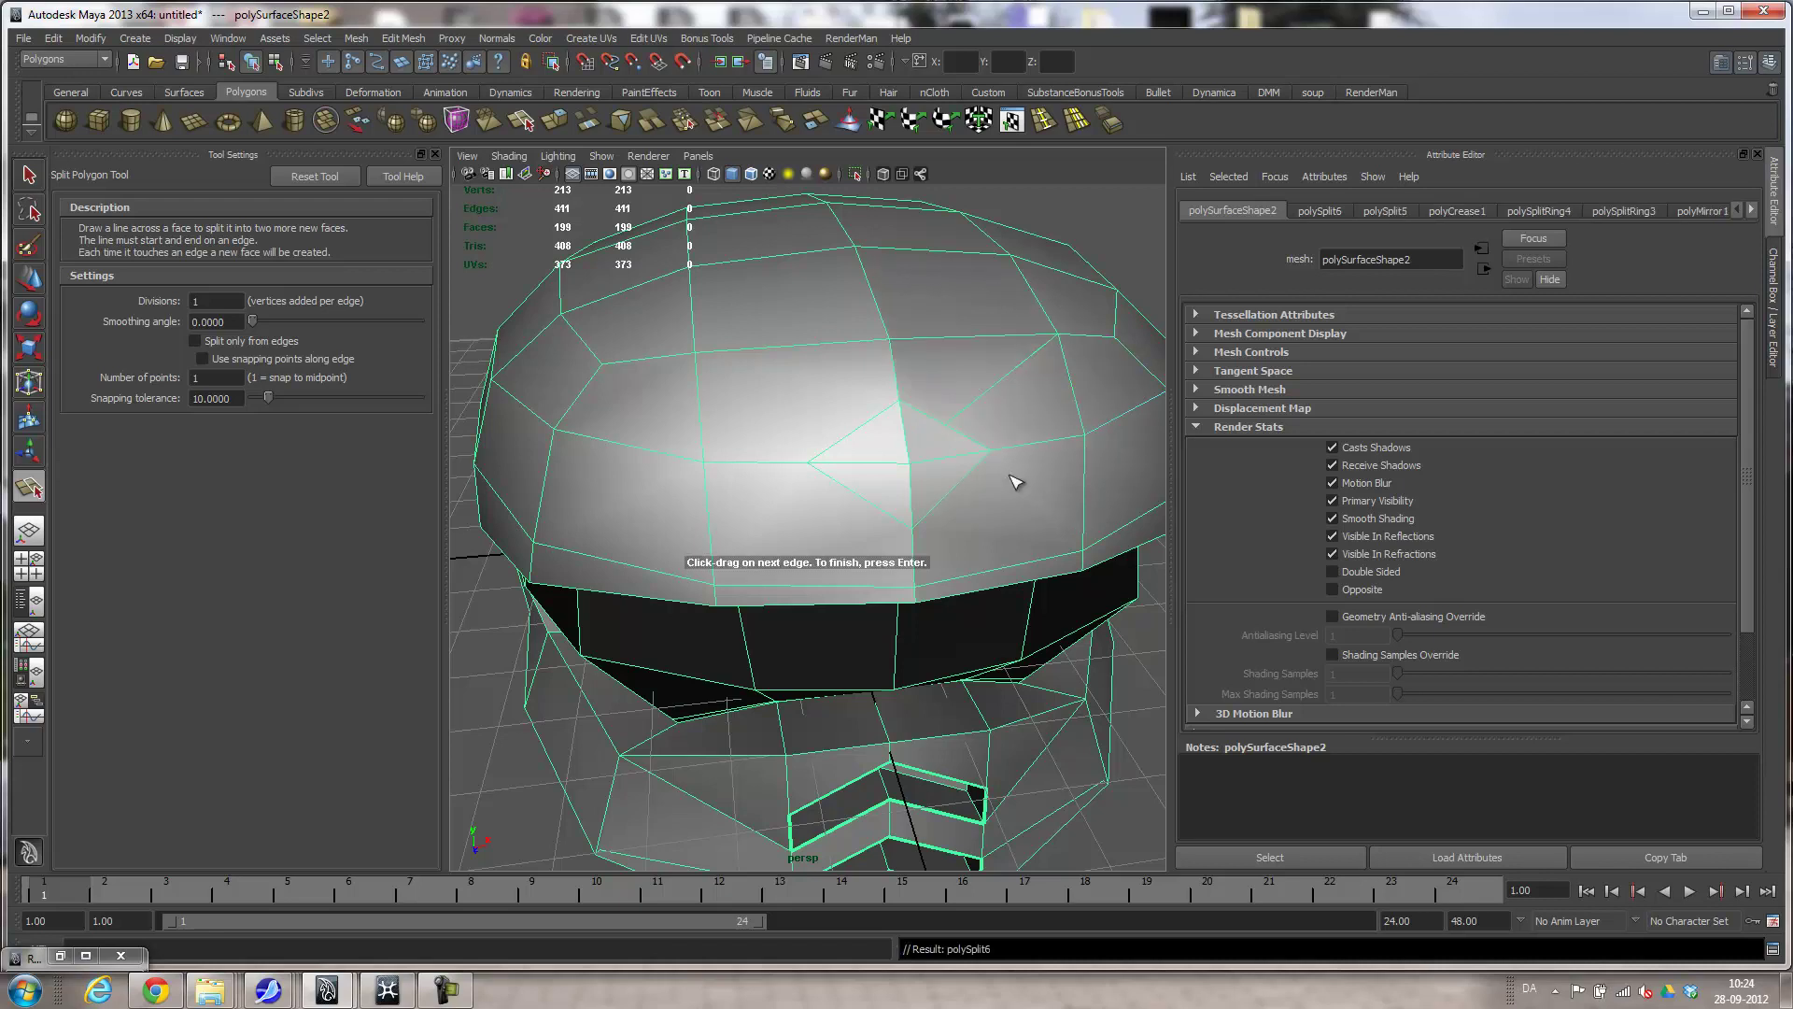
pyautogui.click(962, 495)
pyautogui.click(1072, 560)
pyautogui.press('Return')
# Split the faces from the middle of the diamond's two left-hand sides to the outer corners of the surrounding faces.
pyautogui.click(872, 507)
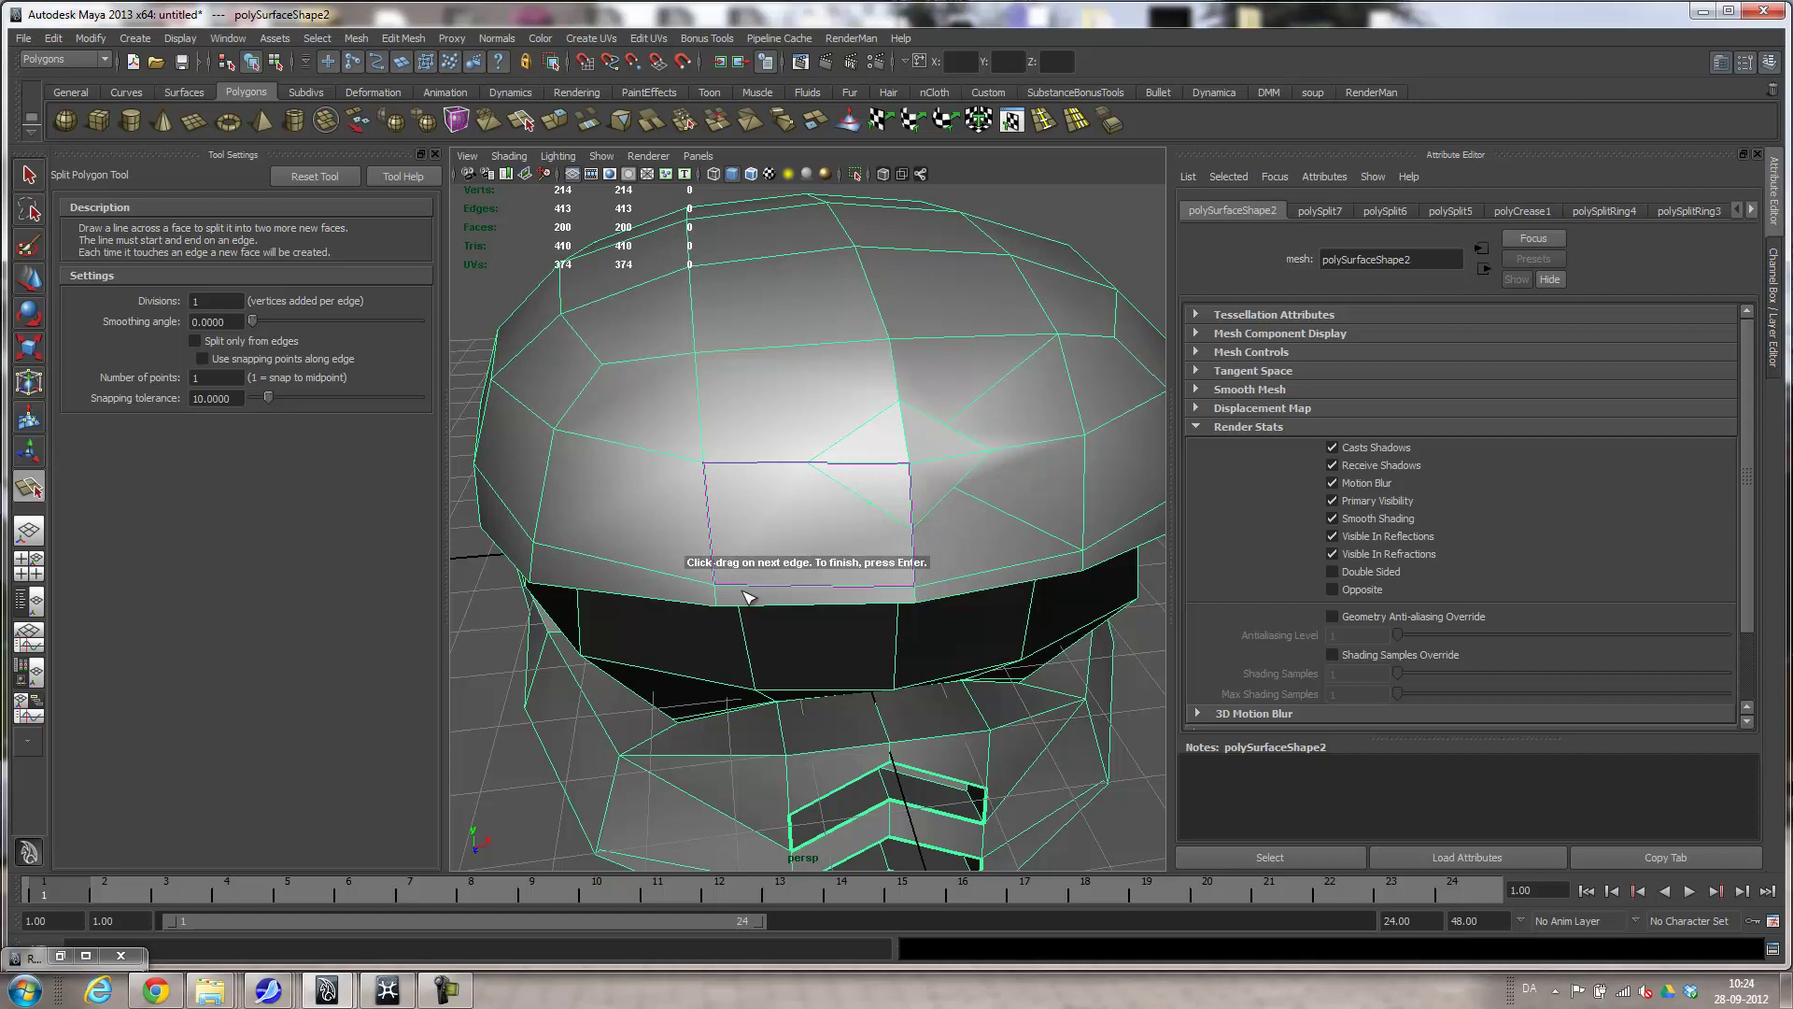
pyautogui.moveTo(745, 584); pyautogui.dragTo(607, 577)
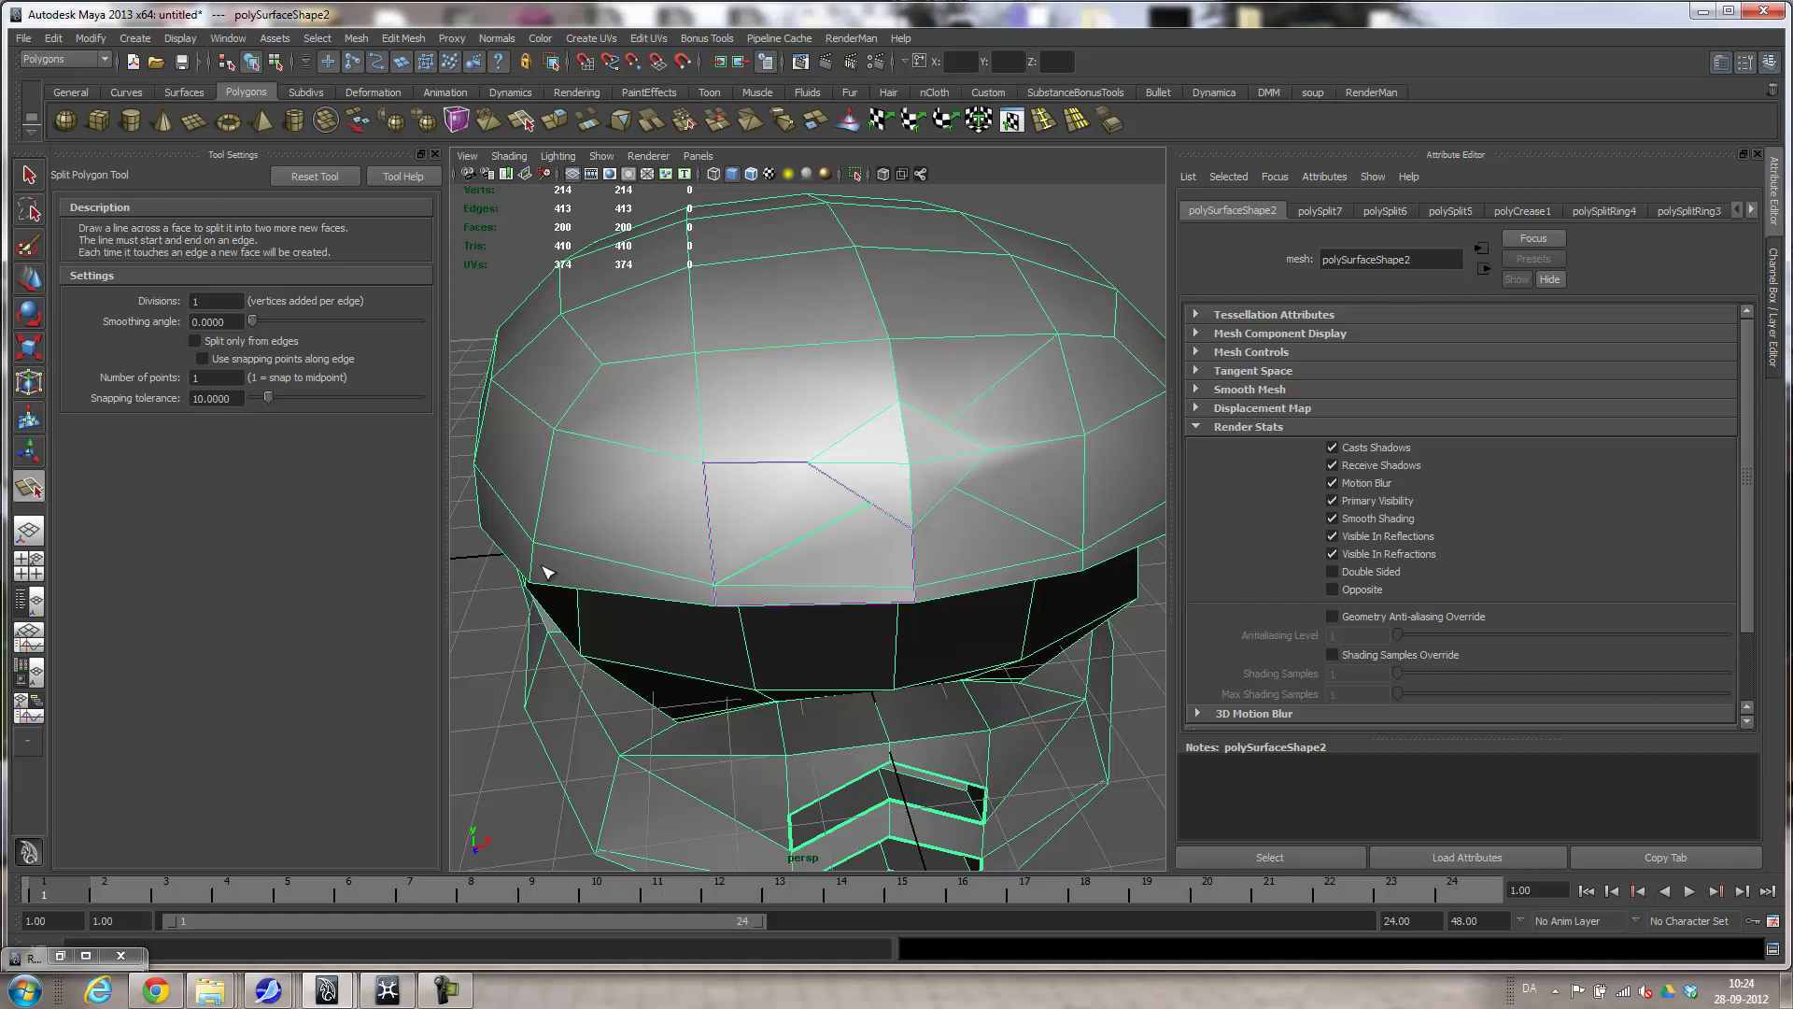
pyautogui.press('Return')
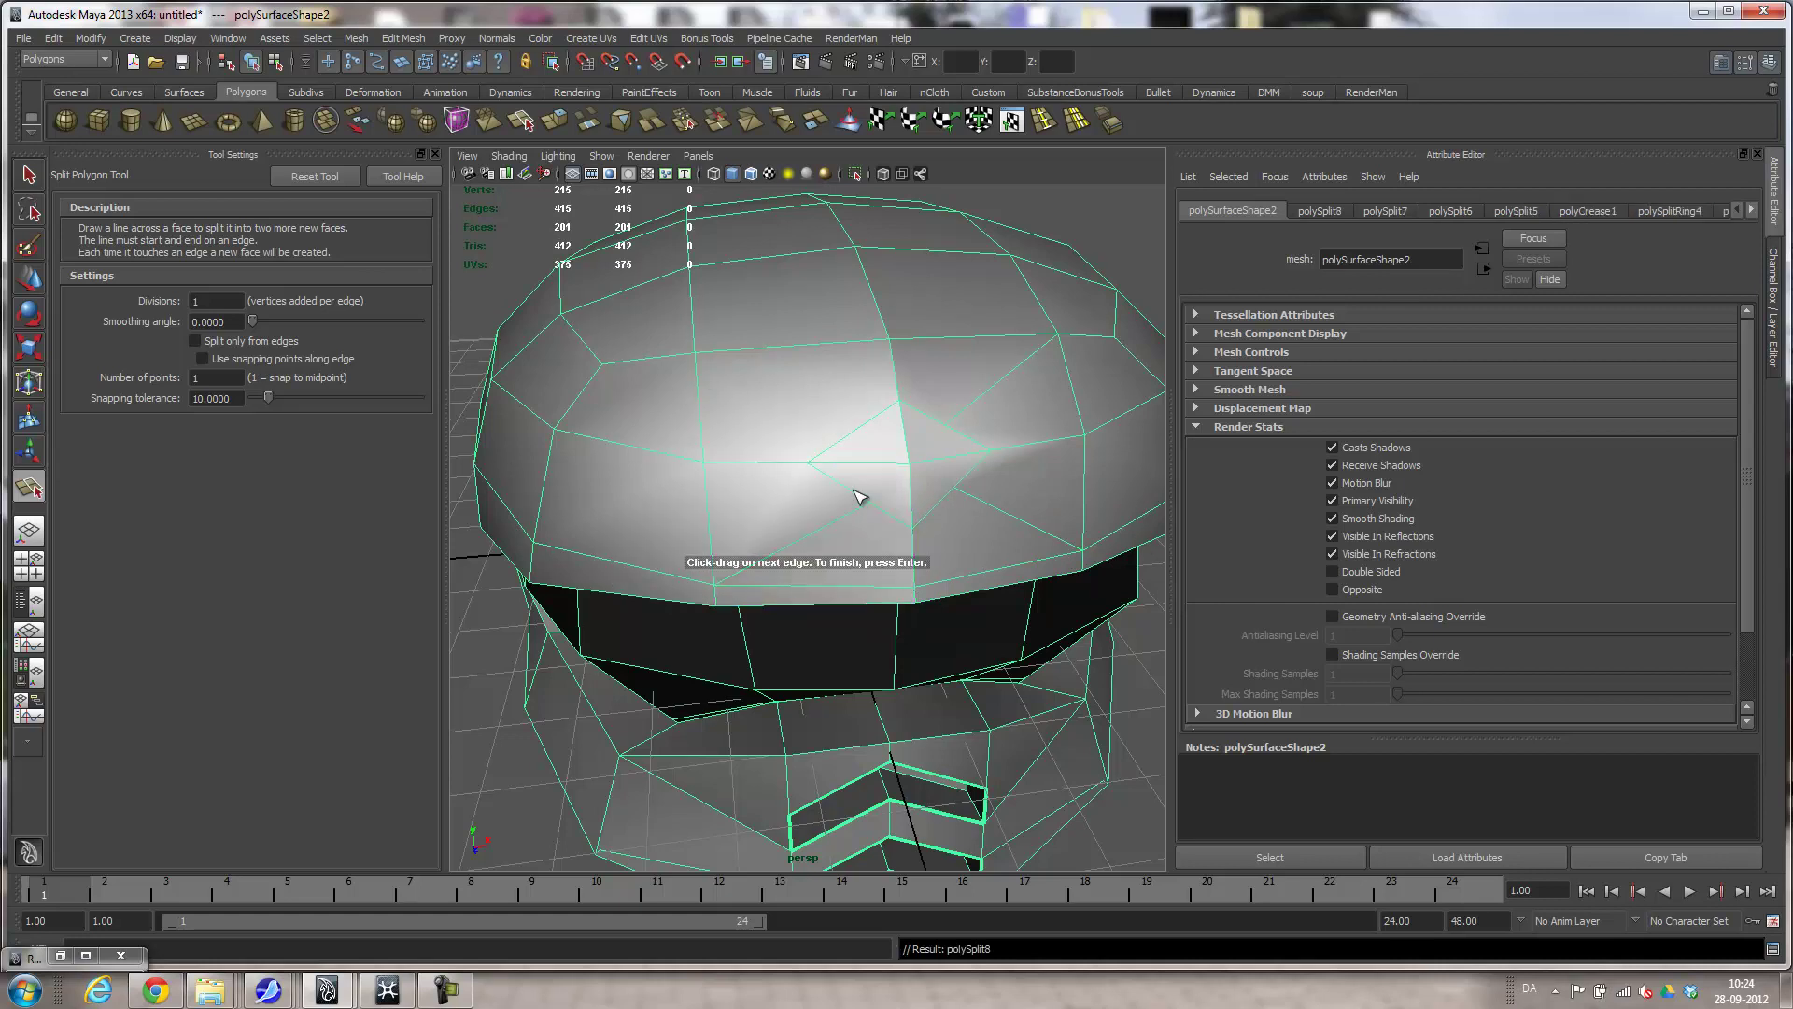
pyautogui.click(857, 428)
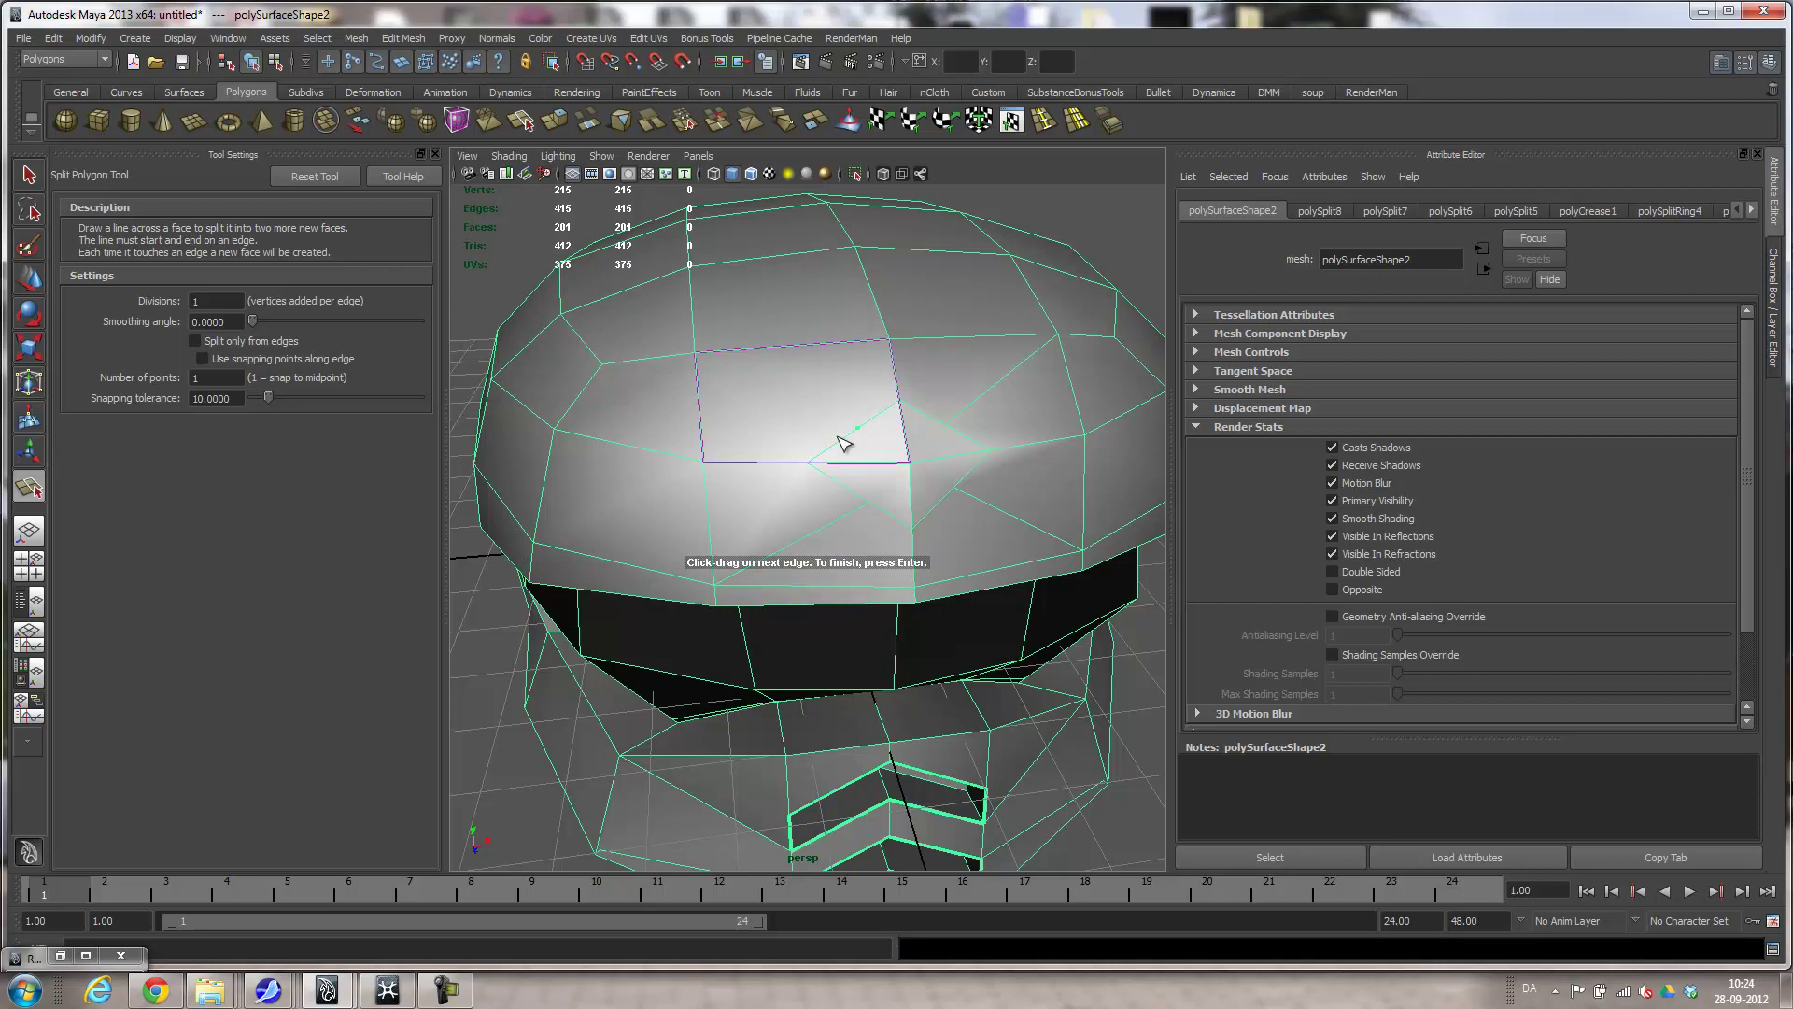
pyautogui.click(701, 347)
pyautogui.press('Return')
# Scale the four mid-side vertices of the forehead diamond outward to turn it into a rounded octagon.
pyautogui.keyDown('alt'); pyautogui.moveTo(793, 312); pyautogui.dragTo(997, 485); pyautogui.keyUp('alt')
pyautogui.keyDown('alt'); pyautogui.moveTo(997, 485); pyautogui.dragTo(963, 476, button='middle'); pyautogui.keyUp('alt')
pyautogui.keyDown('alt'); pyautogui.moveTo(963, 476); pyautogui.dragTo(1004, 461, button='right'); pyautogui.keyUp('alt')
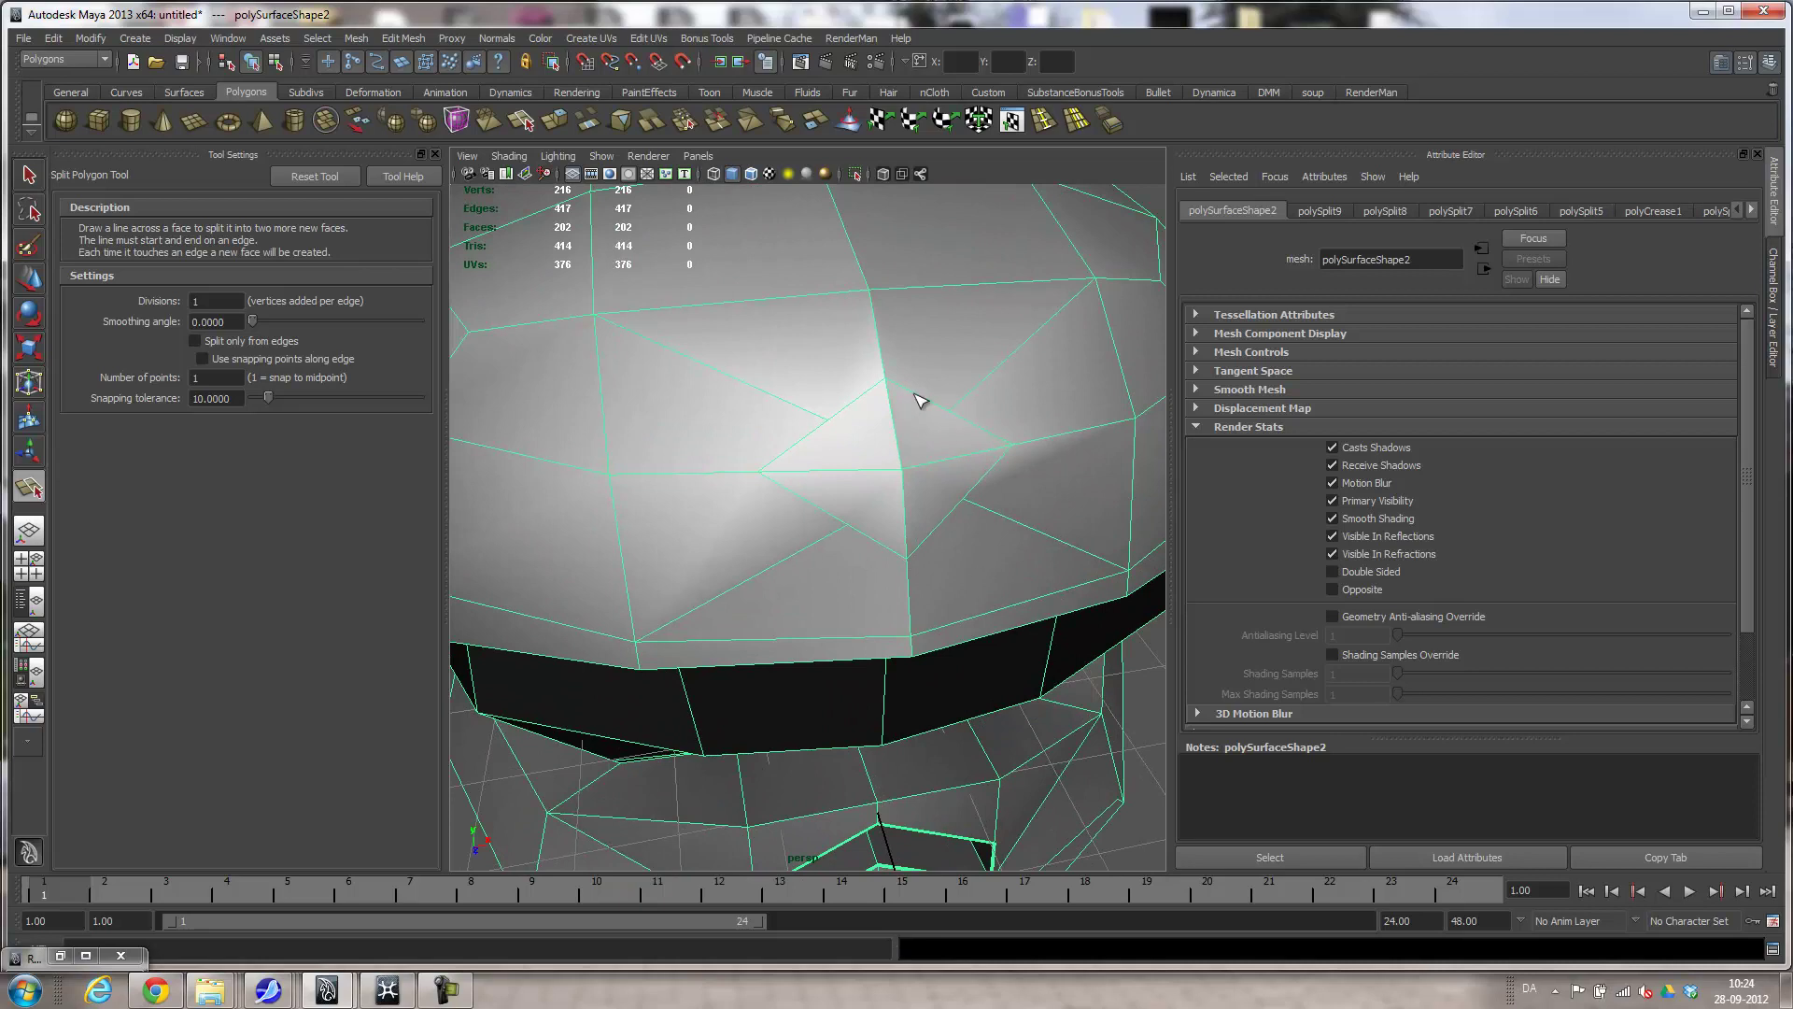
pyautogui.press('w')
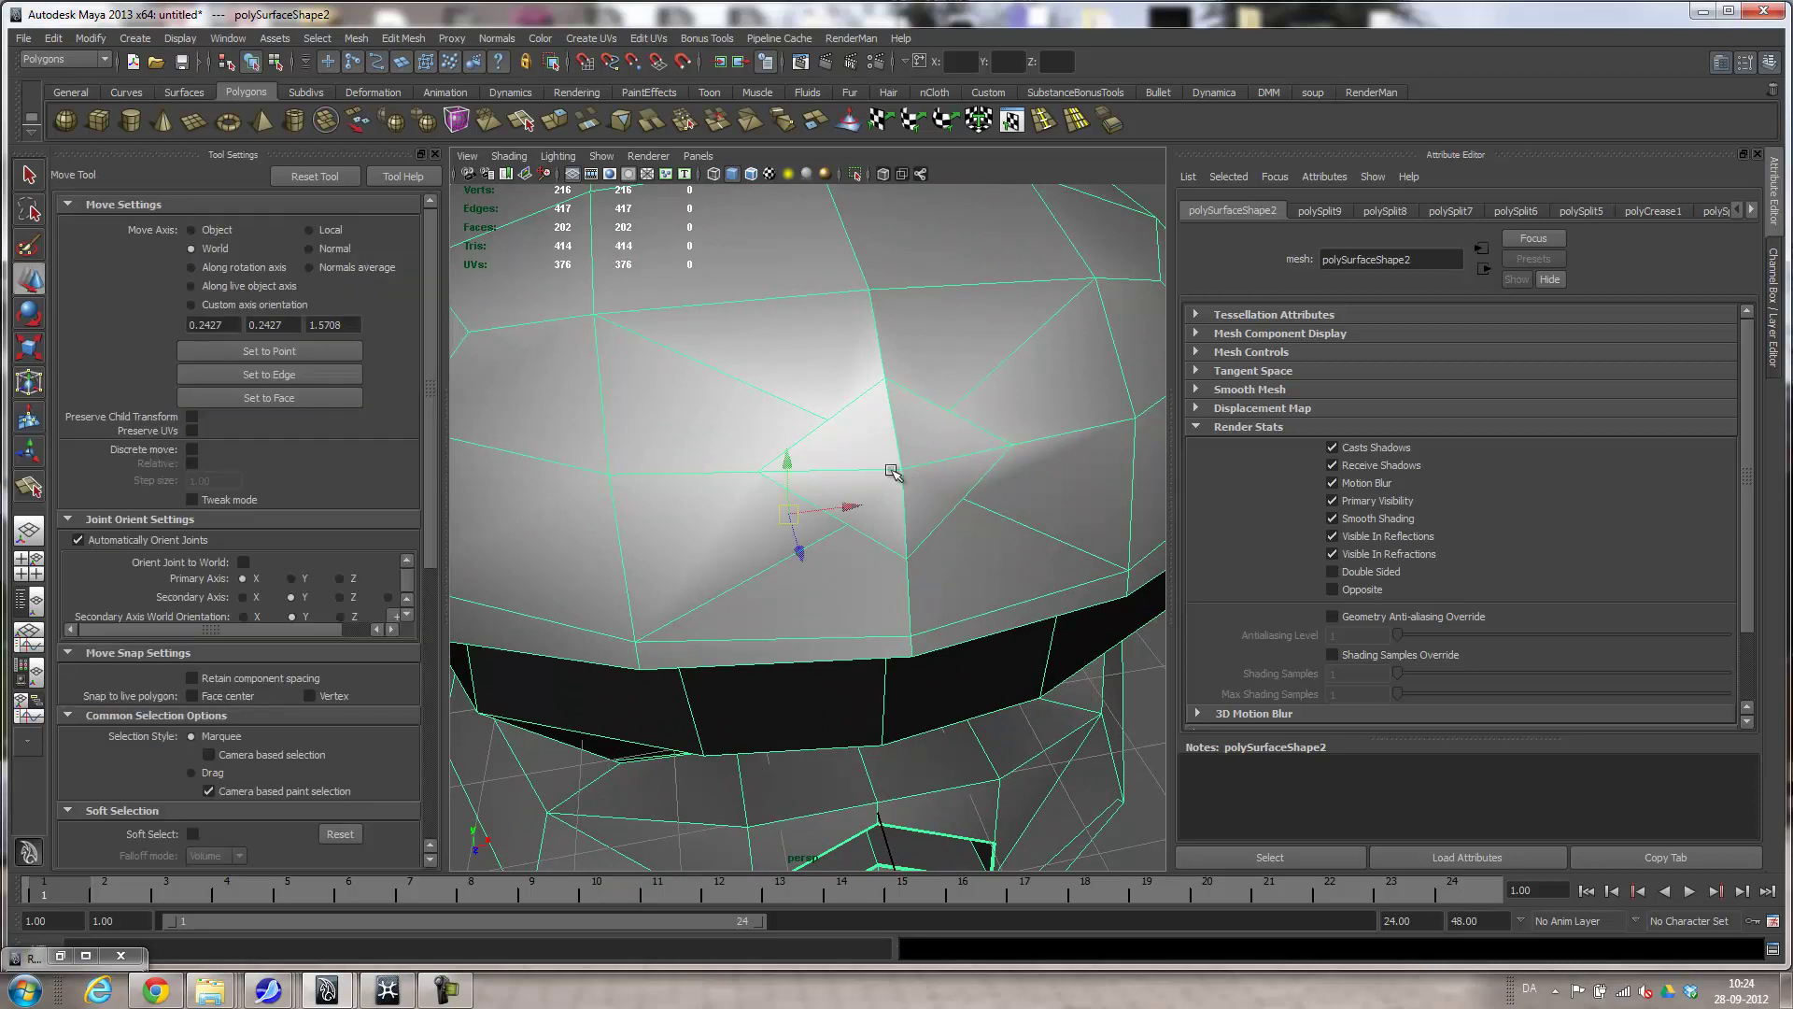
pyautogui.moveTo(854, 429)
pyautogui.mouseDown(button='right')
pyautogui.moveTo(793, 418)
pyautogui.moveTo(837, 411)
pyautogui.mouseUp(button='right')
pyautogui.click(828, 415)
pyautogui.keyDown('shift'); pyautogui.click(847, 526); pyautogui.keyUp('shift')
pyautogui.keyDown('shift'); pyautogui.click(963, 500); pyautogui.keyUp('shift')
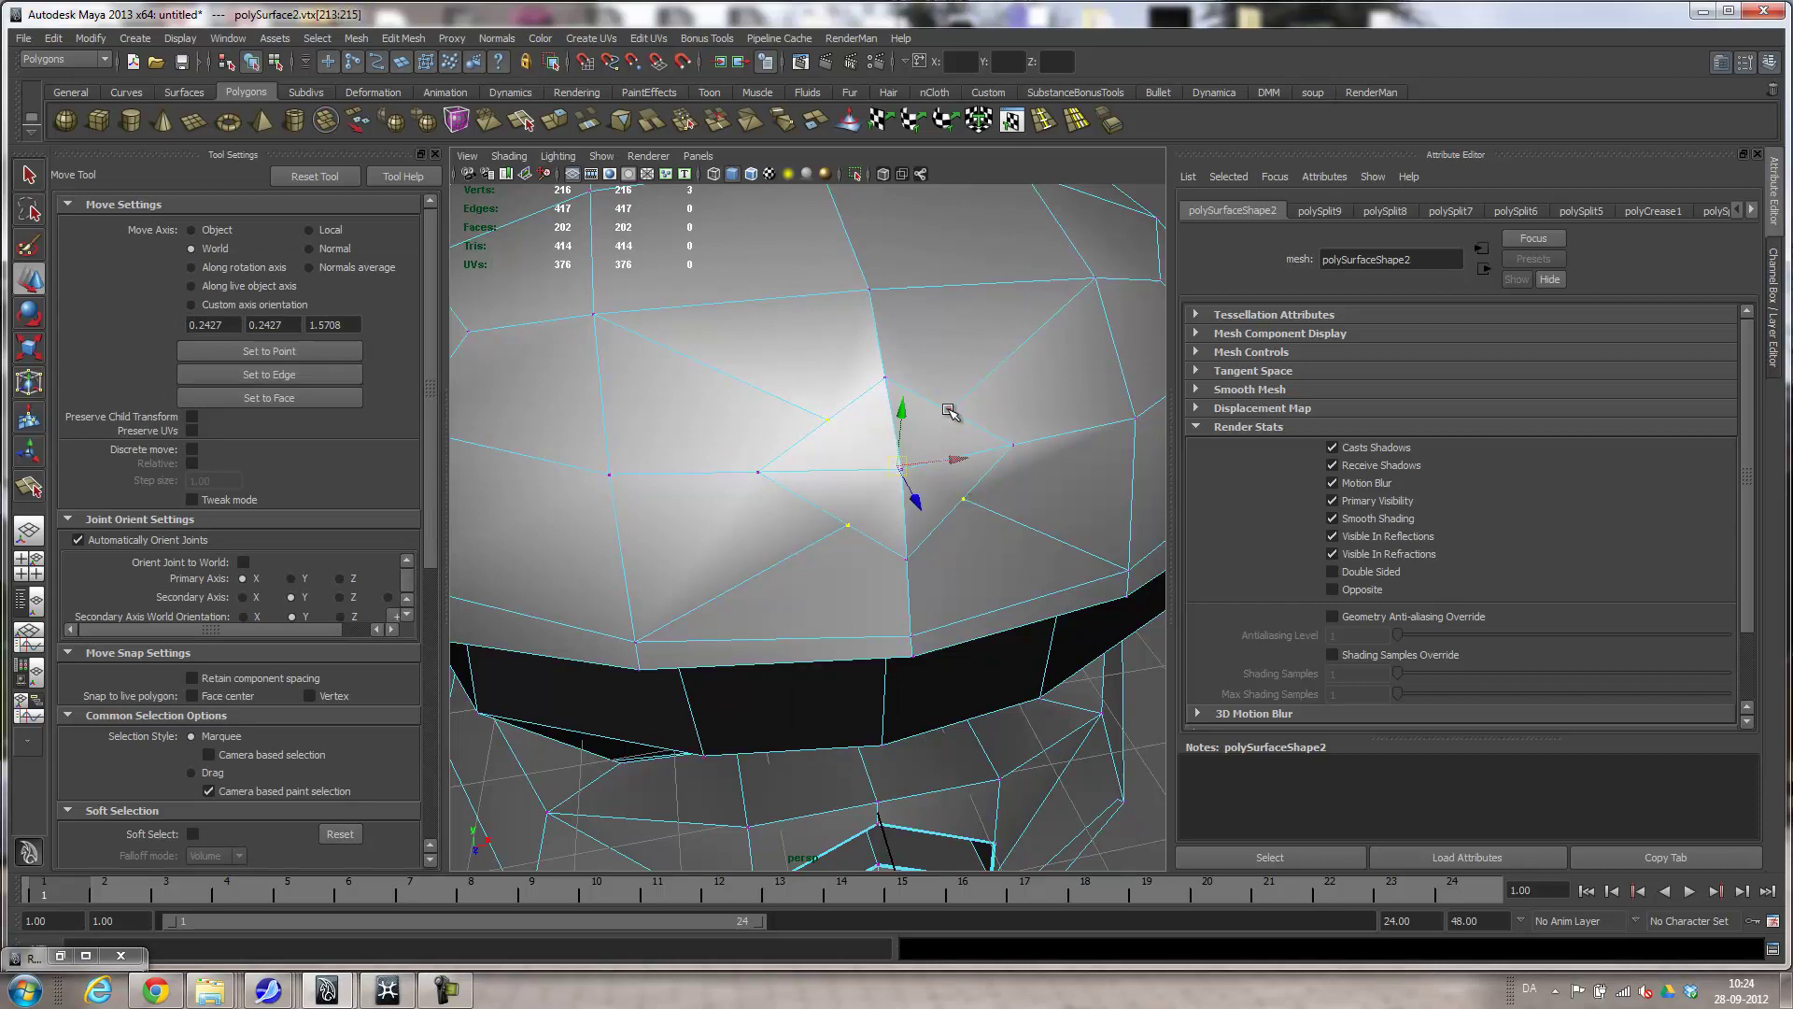
pyautogui.keyDown('shift'); pyautogui.click(949, 411); pyautogui.keyUp('shift')
pyautogui.press('r')
pyautogui.moveTo(867, 514); pyautogui.dragTo(872, 526, button='middle')
pyautogui.moveTo(917, 534)
pyautogui.keyDown('alt'); pyautogui.mouseDown()
pyautogui.moveTo(868, 517)
pyautogui.moveTo(903, 523)
pyautogui.mouseUp(); pyautogui.keyUp('alt')
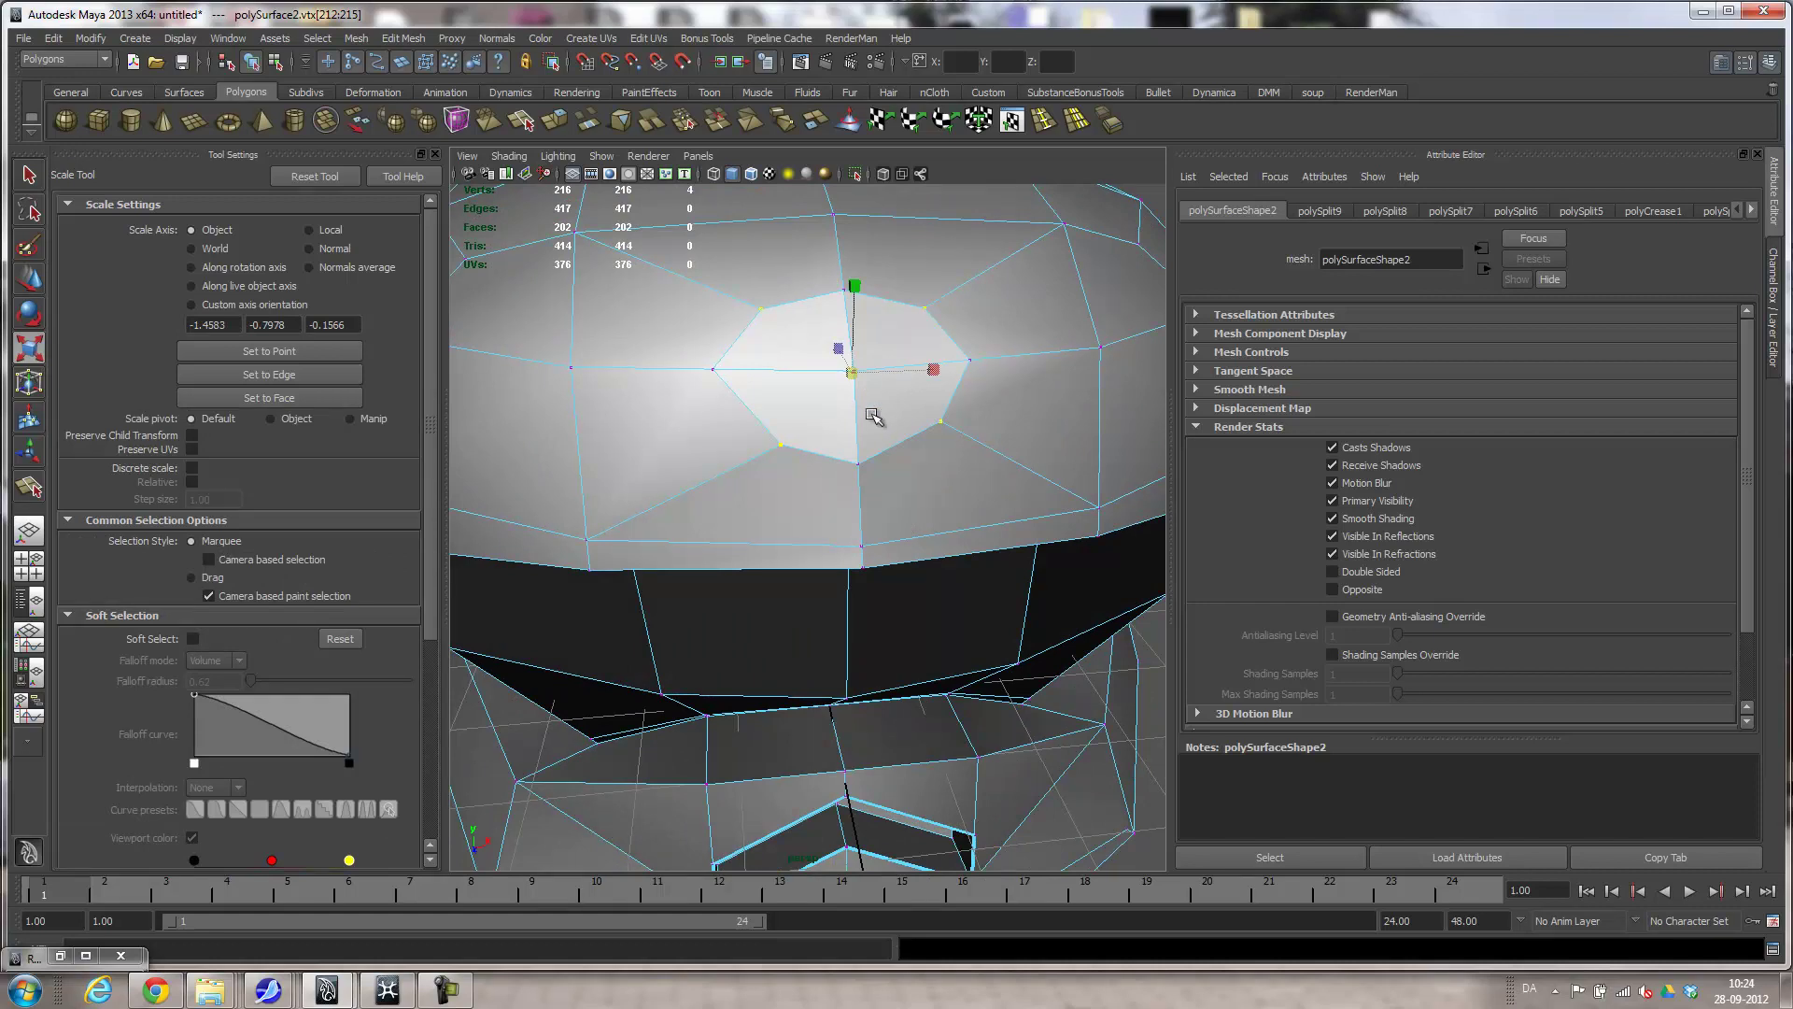
# Select the forehead octagon's eight rim vertices and its center vertex with the Scale tool active.
pyautogui.press('q')
pyautogui.click(854, 373)
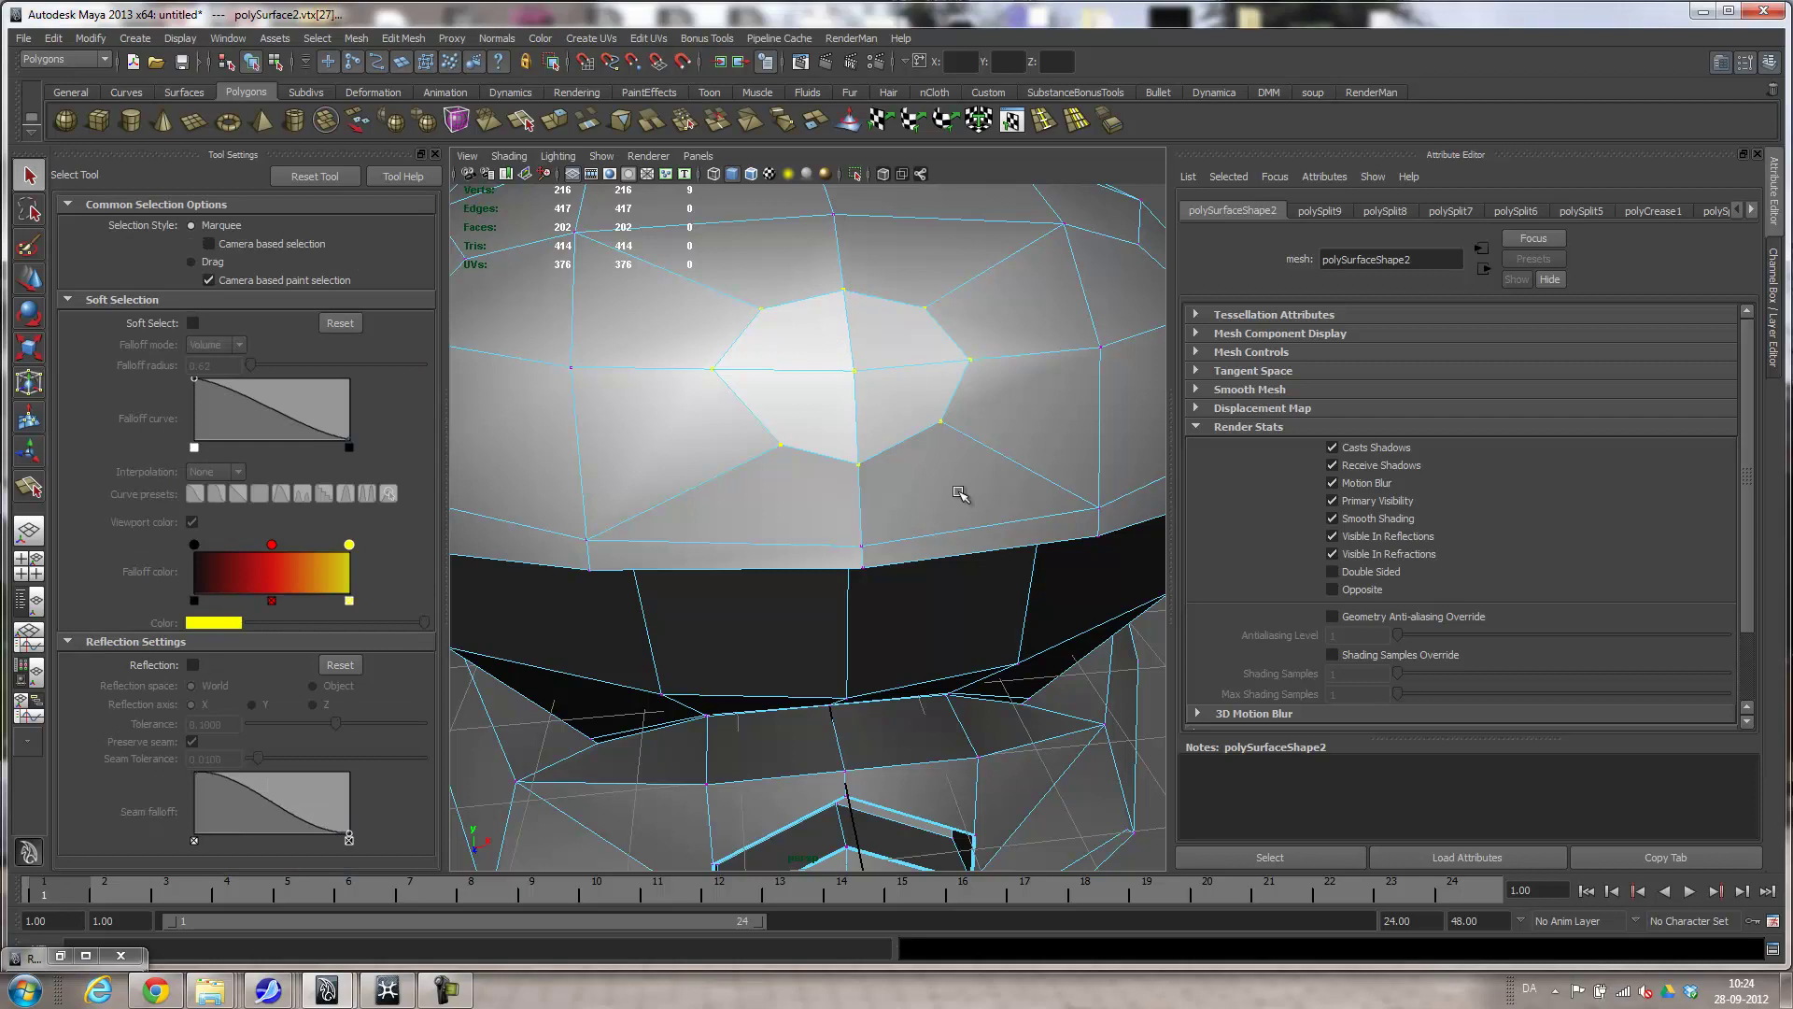
pyautogui.press('r')
# Select the four faces inside the forehead octagon and extrude them outward with a local Z translate of 3.353.
pyautogui.keyDown('alt'); pyautogui.moveTo(912, 369); pyautogui.dragTo(938, 430); pyautogui.keyUp('alt')
pyautogui.keyDown('alt'); pyautogui.moveTo(884, 480); pyautogui.dragTo(976, 482, button='right'); pyautogui.keyUp('alt')
pyautogui.moveTo(976, 482)
pyautogui.keyDown('alt'); pyautogui.mouseDown()
pyautogui.moveTo(997, 496)
pyautogui.moveTo(951, 503)
pyautogui.mouseUp(); pyautogui.keyUp('alt')
pyautogui.moveTo(819, 485); pyautogui.dragTo(815, 520, button='right')
pyautogui.click(816, 519)
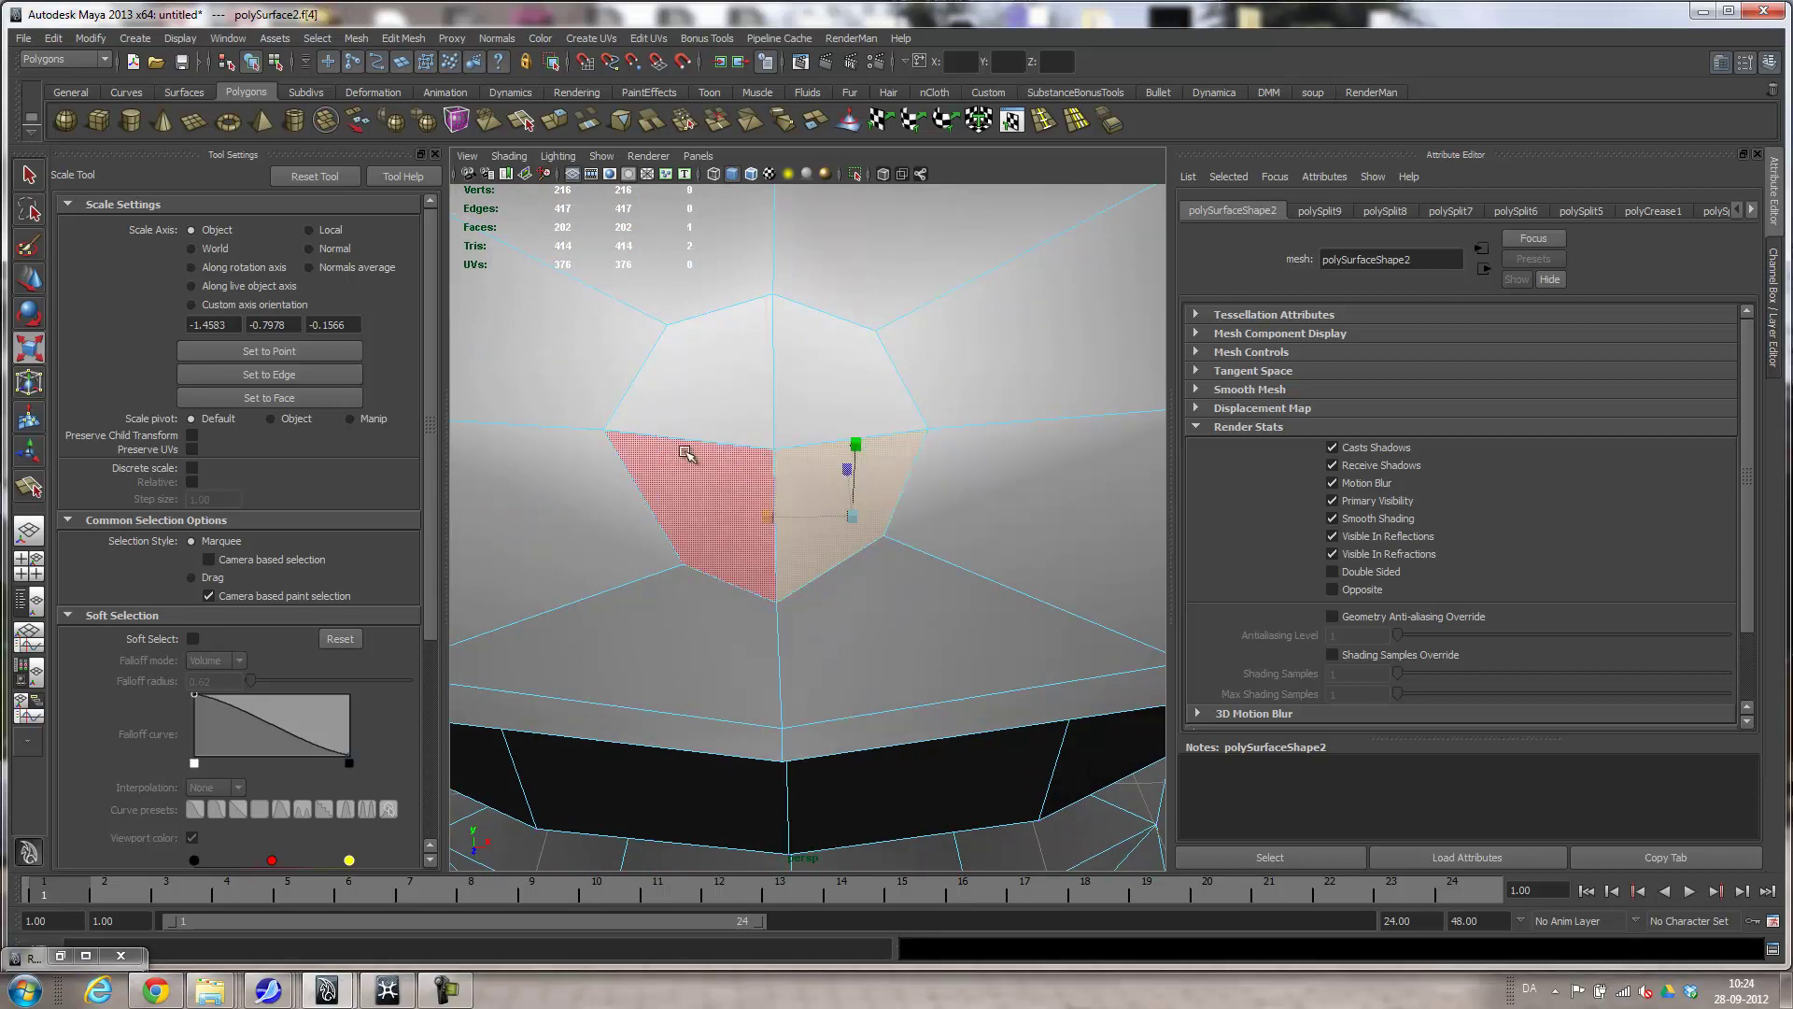
pyautogui.keyDown('shift'); pyautogui.click(688, 458); pyautogui.keyUp('shift')
pyautogui.keyDown('shift'); pyautogui.click(755, 377); pyautogui.keyUp('shift')
pyautogui.keyDown('shift'); pyautogui.click(908, 418); pyautogui.keyUp('shift')
pyautogui.click(564, 123)
pyautogui.keyDown('alt'); pyautogui.moveTo(943, 376); pyautogui.dragTo(747, 381, button='right'); pyautogui.keyUp('alt')
pyautogui.keyDown('alt'); pyautogui.moveTo(747, 381); pyautogui.dragTo(1173, 349); pyautogui.keyUp('alt')
pyautogui.keyDown('alt'); pyautogui.moveTo(1008, 425); pyautogui.dragTo(800, 405, button='middle'); pyautogui.keyUp('alt')
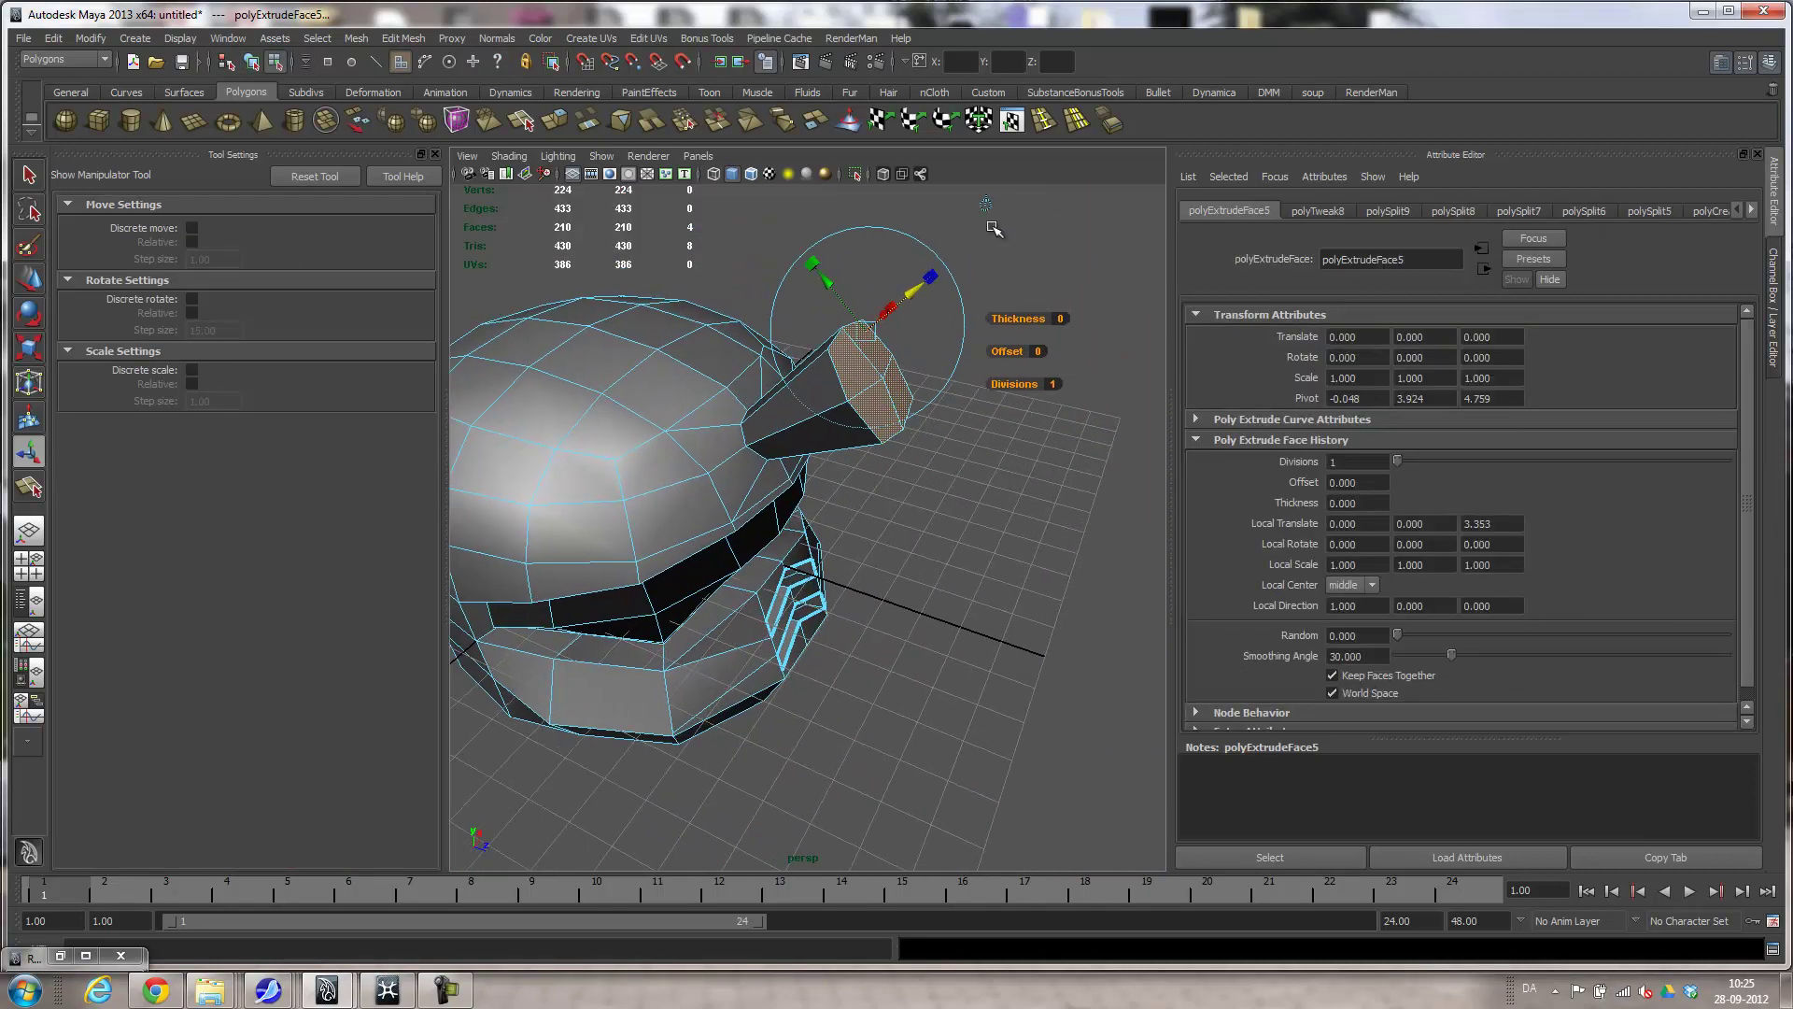
# Scale down the extruded end faces to taper the forehead horn to a narrow tip, and check it in smooth preview.
pyautogui.press('r')
pyautogui.moveTo(996, 437); pyautogui.dragTo(920, 438, button='middle')
pyautogui.keyDown('alt'); pyautogui.moveTo(920, 438); pyautogui.dragTo(794, 422); pyautogui.keyUp('alt')
pyautogui.keyDown('alt'); pyautogui.moveTo(793, 421); pyautogui.dragTo(875, 422, button='right'); pyautogui.keyUp('alt')
pyautogui.keyDown('alt'); pyautogui.moveTo(875, 422); pyautogui.dragTo(837, 454); pyautogui.keyUp('alt')
pyautogui.keyDown('alt'); pyautogui.moveTo(917, 304); pyautogui.dragTo(814, 357); pyautogui.keyUp('alt')
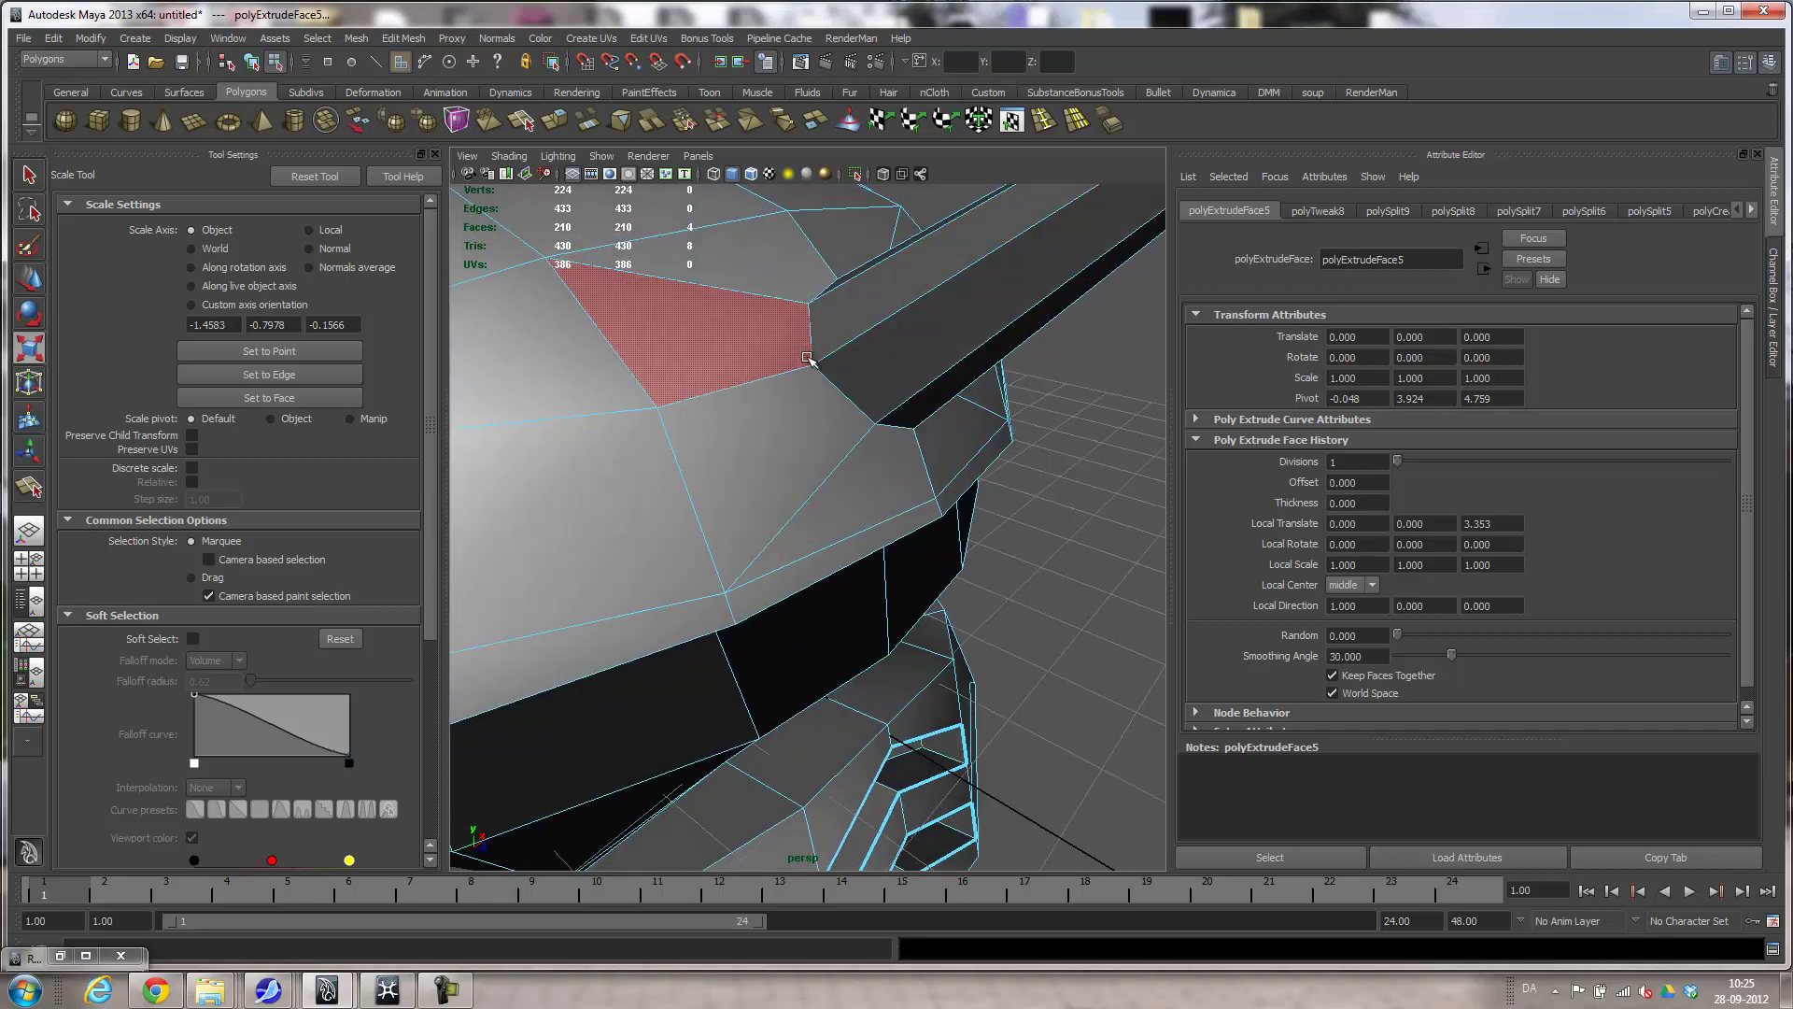
pyautogui.press('3')
pyautogui.keyDown('alt'); pyautogui.moveTo(869, 376); pyautogui.dragTo(739, 420, button='right'); pyautogui.keyUp('alt')
pyautogui.keyDown('alt'); pyautogui.moveTo(739, 420); pyautogui.dragTo(805, 430); pyautogui.keyUp('alt')
pyautogui.press('1')
pyautogui.keyDown('alt'); pyautogui.moveTo(805, 430); pyautogui.dragTo(1033, 433, button='right'); pyautogui.keyUp('alt')
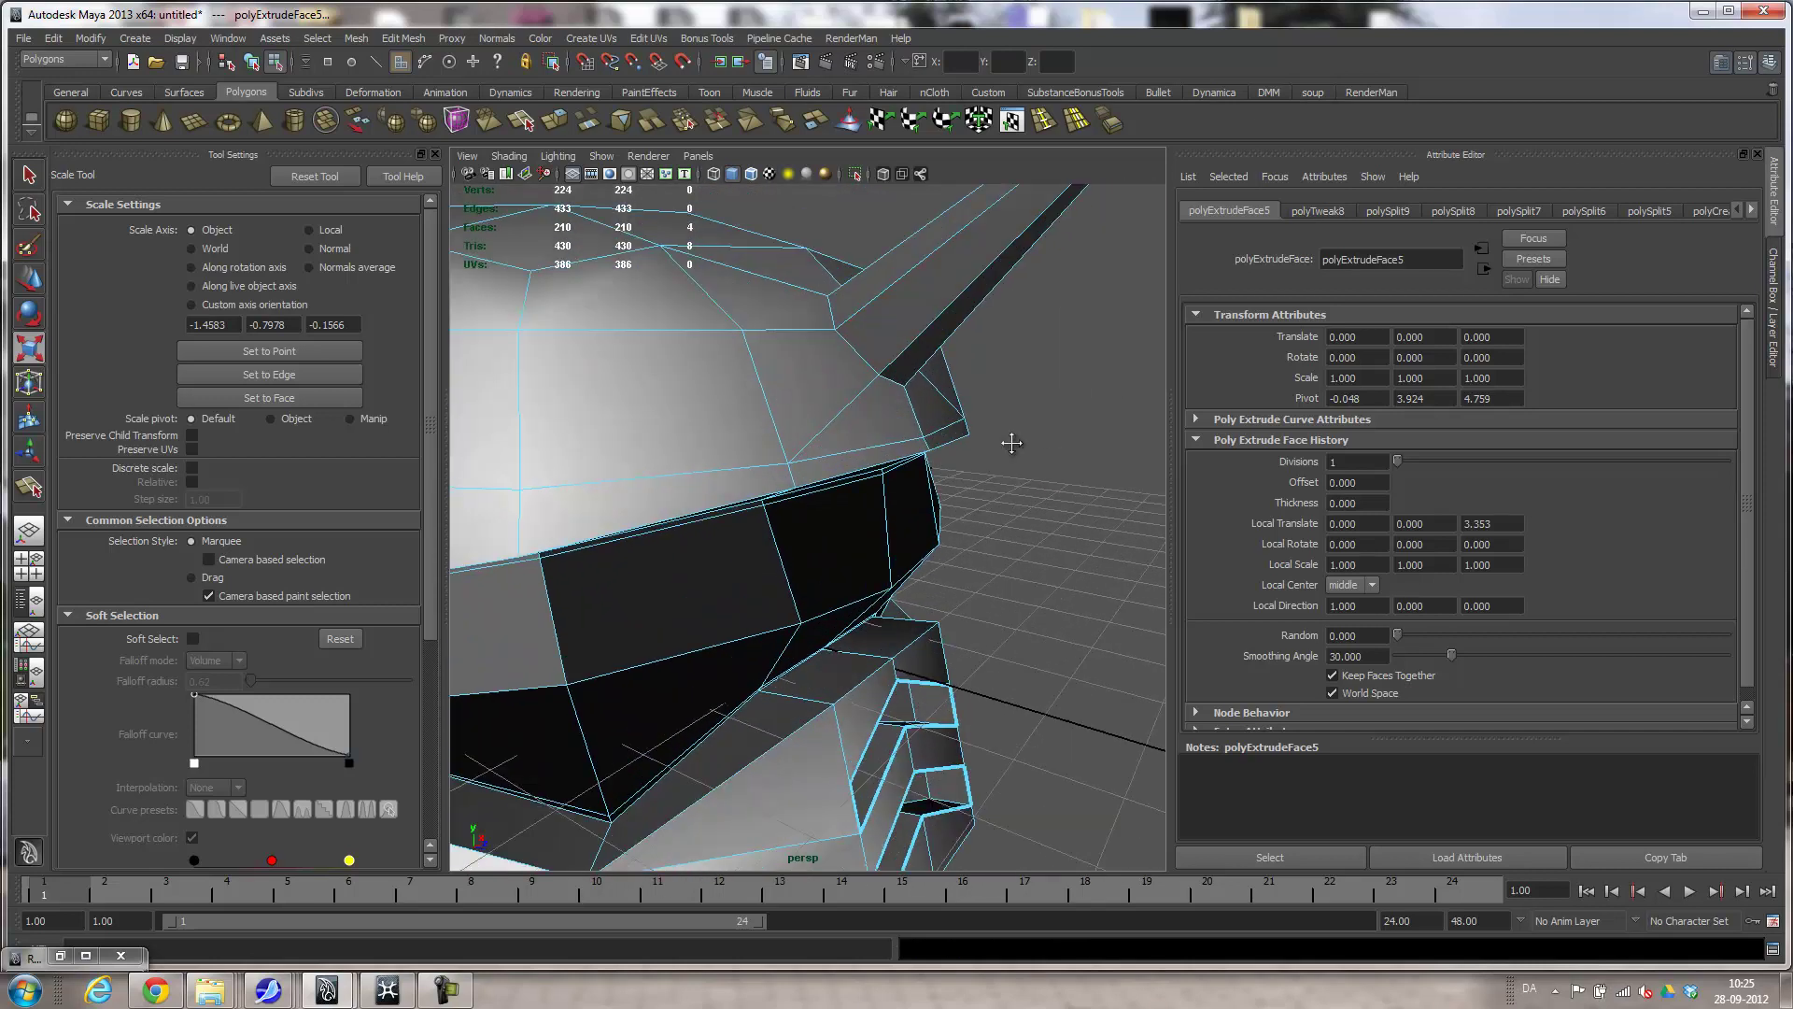
# Insert two edge loops close to the horn's base, one on the horn side and one on the surrounding helmet surface.
pyautogui.keyDown('alt'); pyautogui.moveTo(1033, 432); pyautogui.dragTo(1007, 579, button='middle'); pyautogui.keyUp('alt')
pyautogui.click(1043, 122)
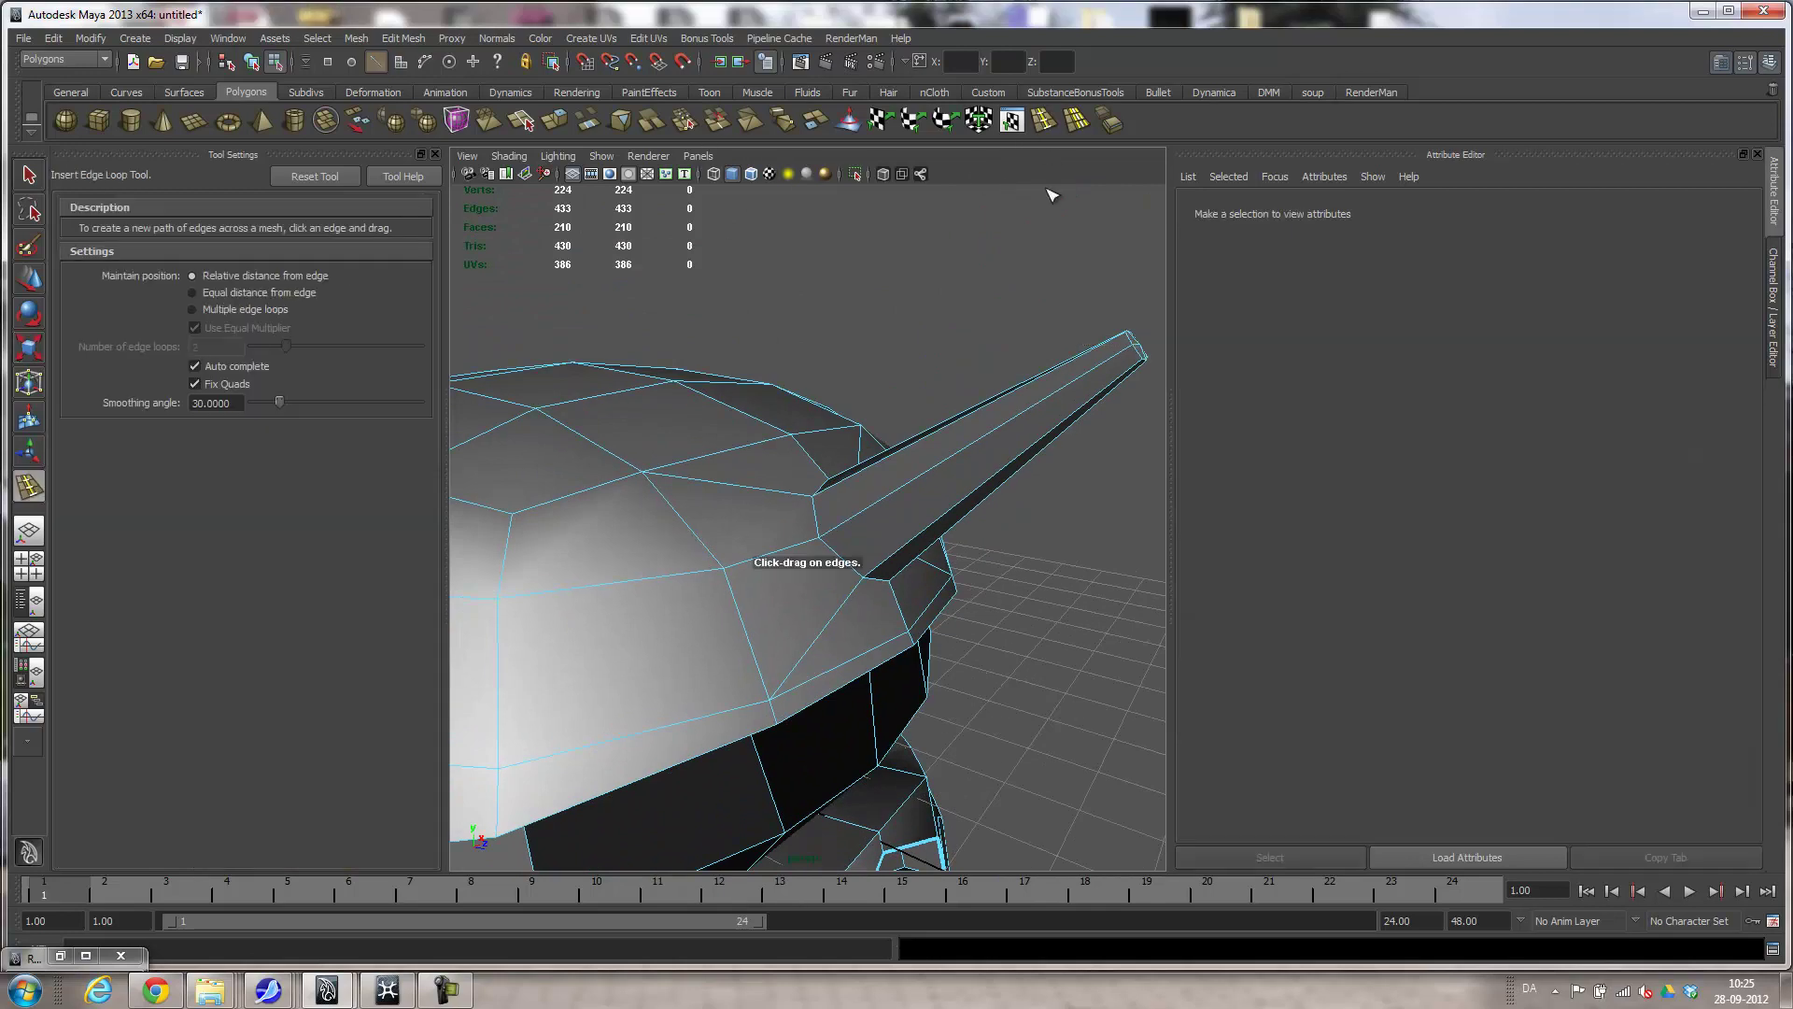
pyautogui.moveTo(864, 536); pyautogui.dragTo(826, 551)
pyautogui.press('3')
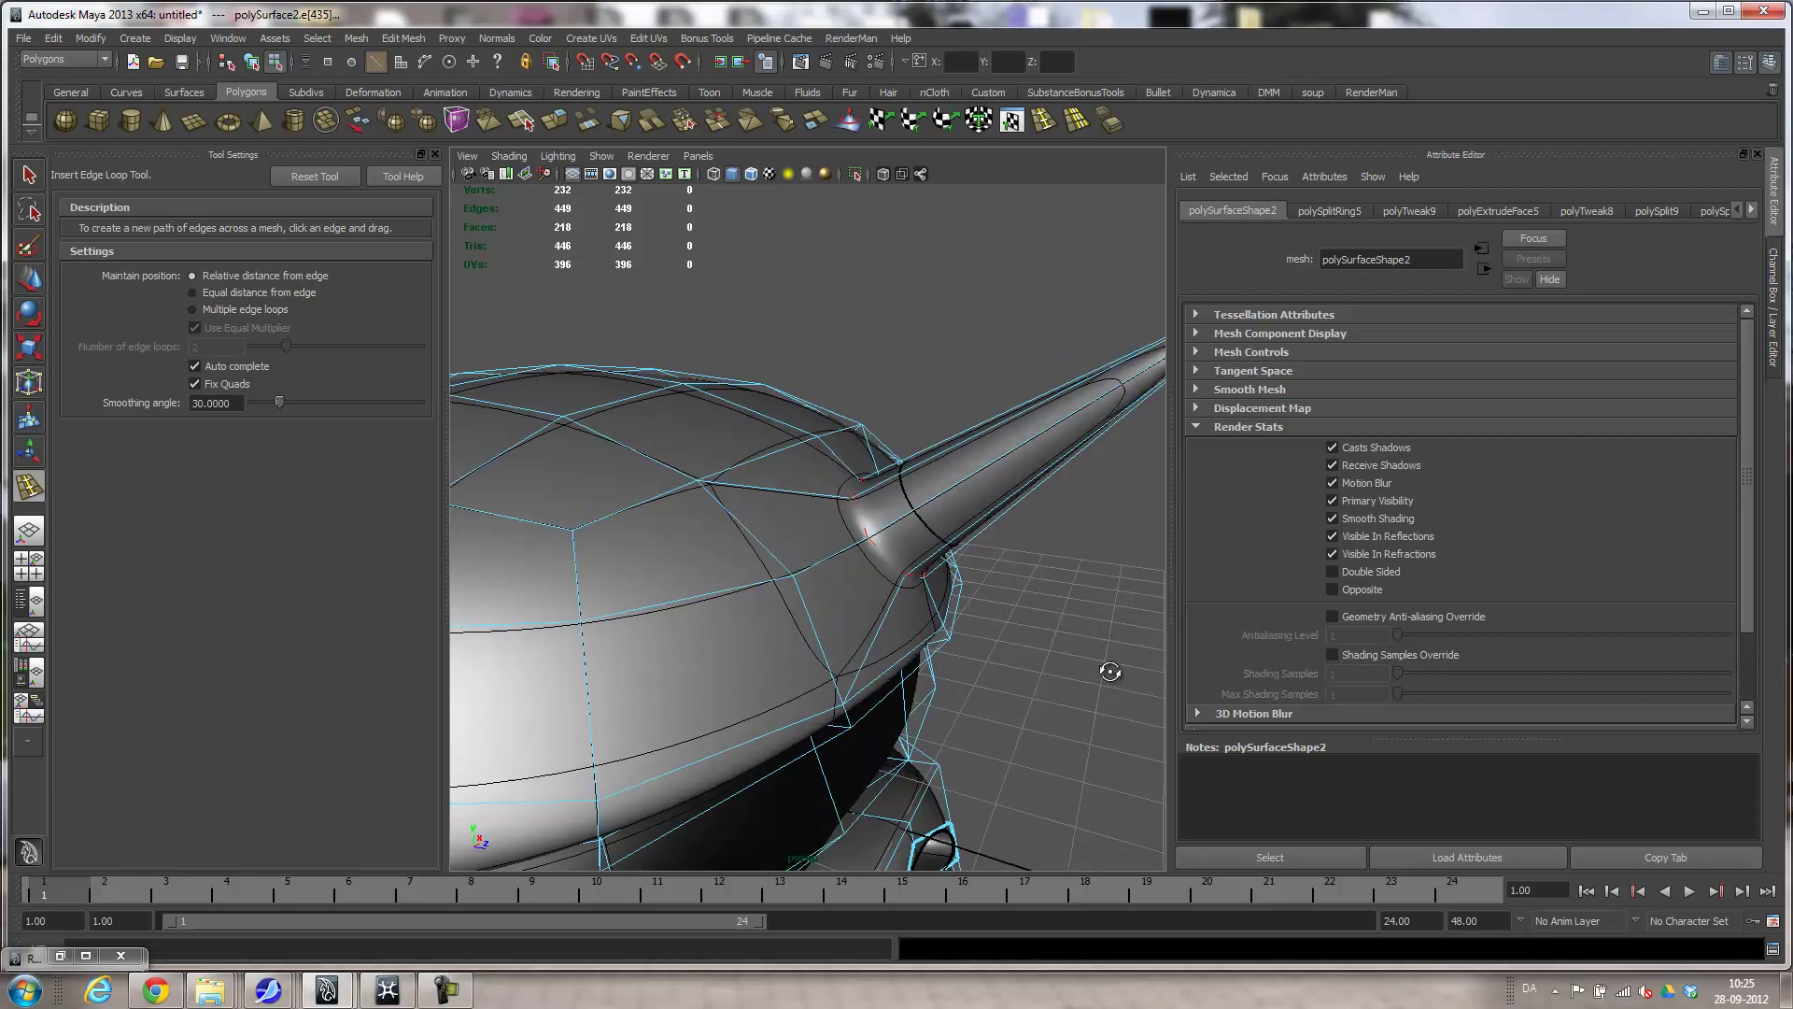
pyautogui.moveTo(809, 548); pyautogui.dragTo(832, 549)
pyautogui.keyDown('alt'); pyautogui.moveTo(941, 619); pyautogui.dragTo(916, 615); pyautogui.keyUp('alt')
pyautogui.keyDown('alt'); pyautogui.moveTo(916, 614); pyautogui.dragTo(1059, 647, button='right'); pyautogui.keyUp('alt')
pyautogui.press('1')
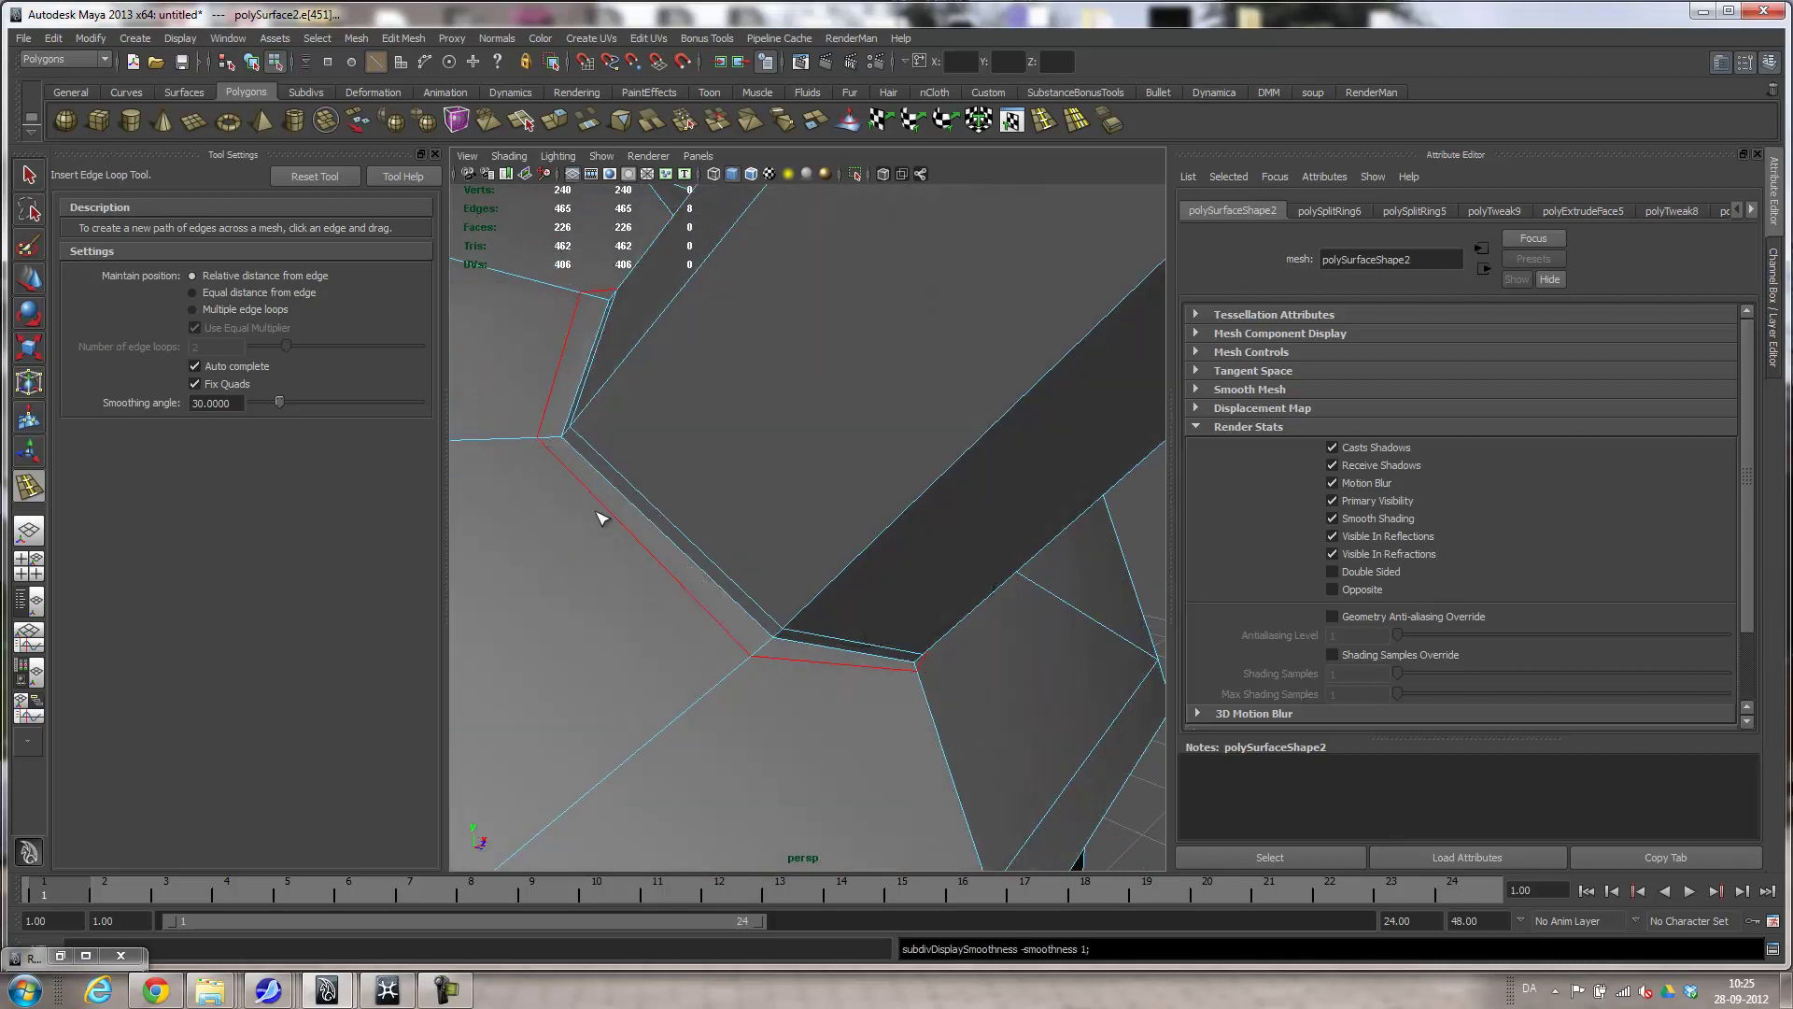
# Move the edge loop at the horn's base along the Normals average axis to form a groove, leaving the helmet smoothed and deselected.
pyautogui.press('q')
pyautogui.moveTo(619, 505); pyautogui.dragTo(632, 508, button='right')
pyautogui.doubleClick(633, 507)
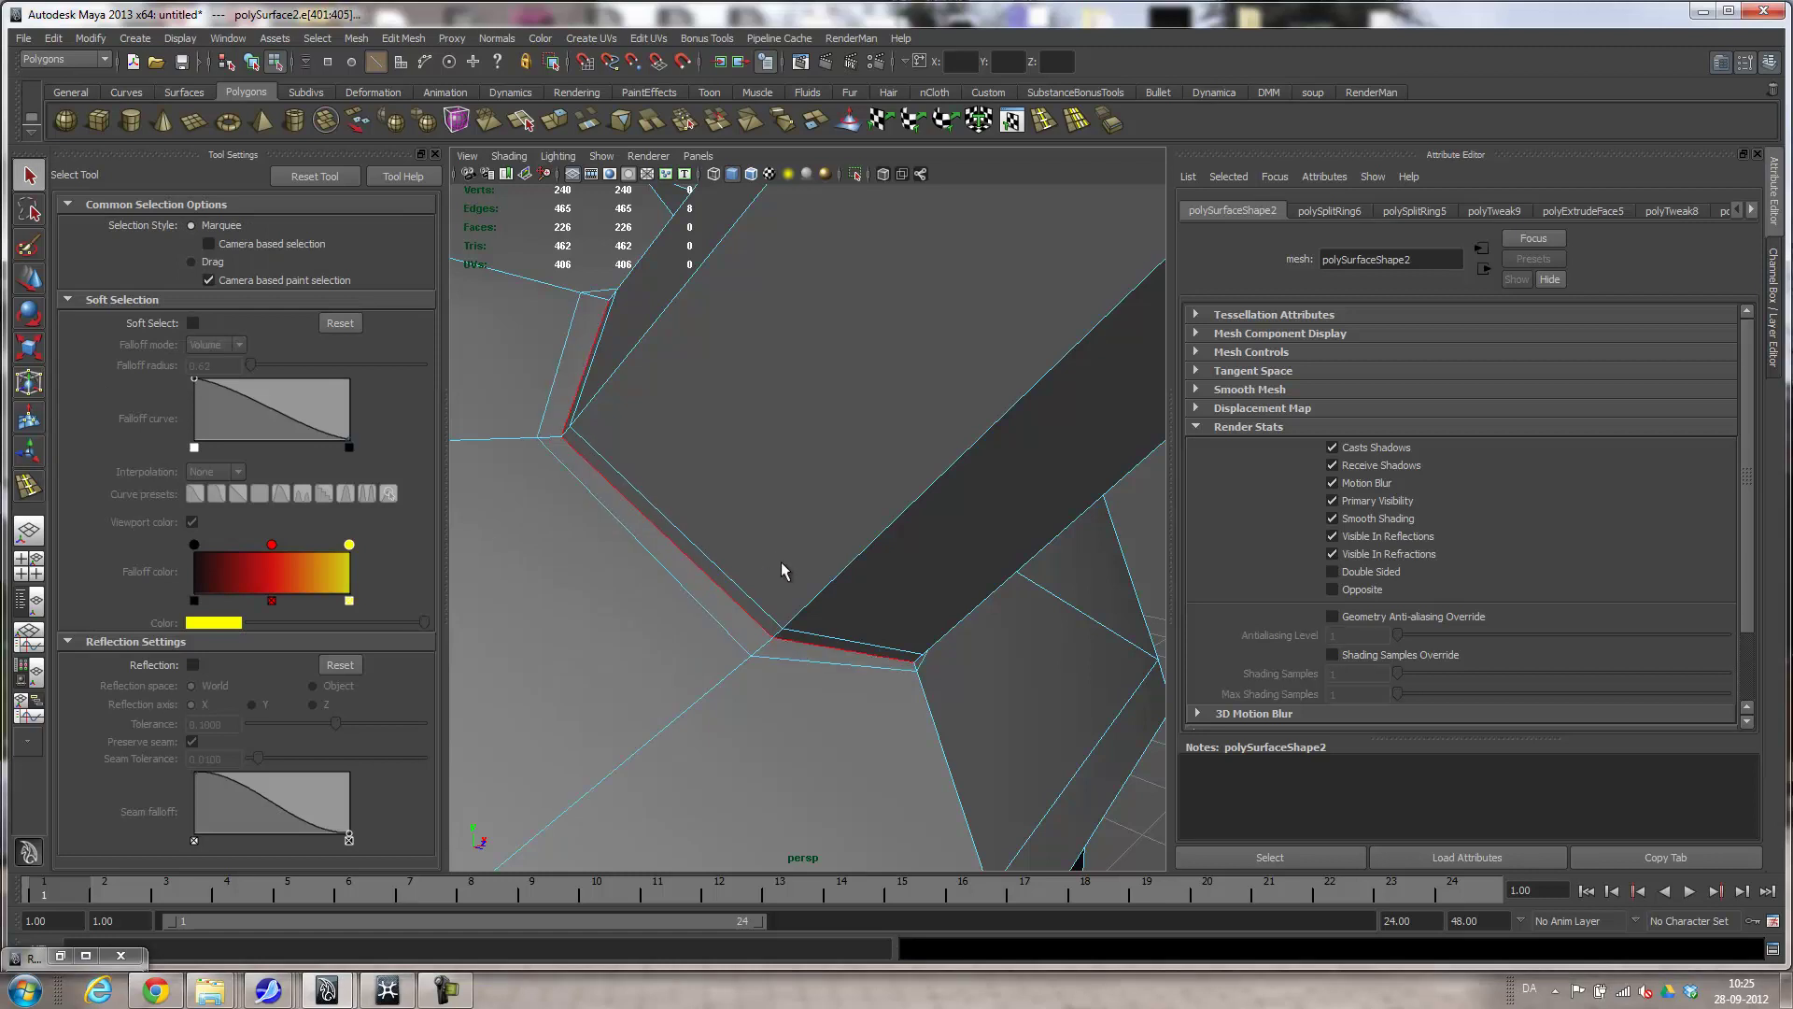
pyautogui.press('w')
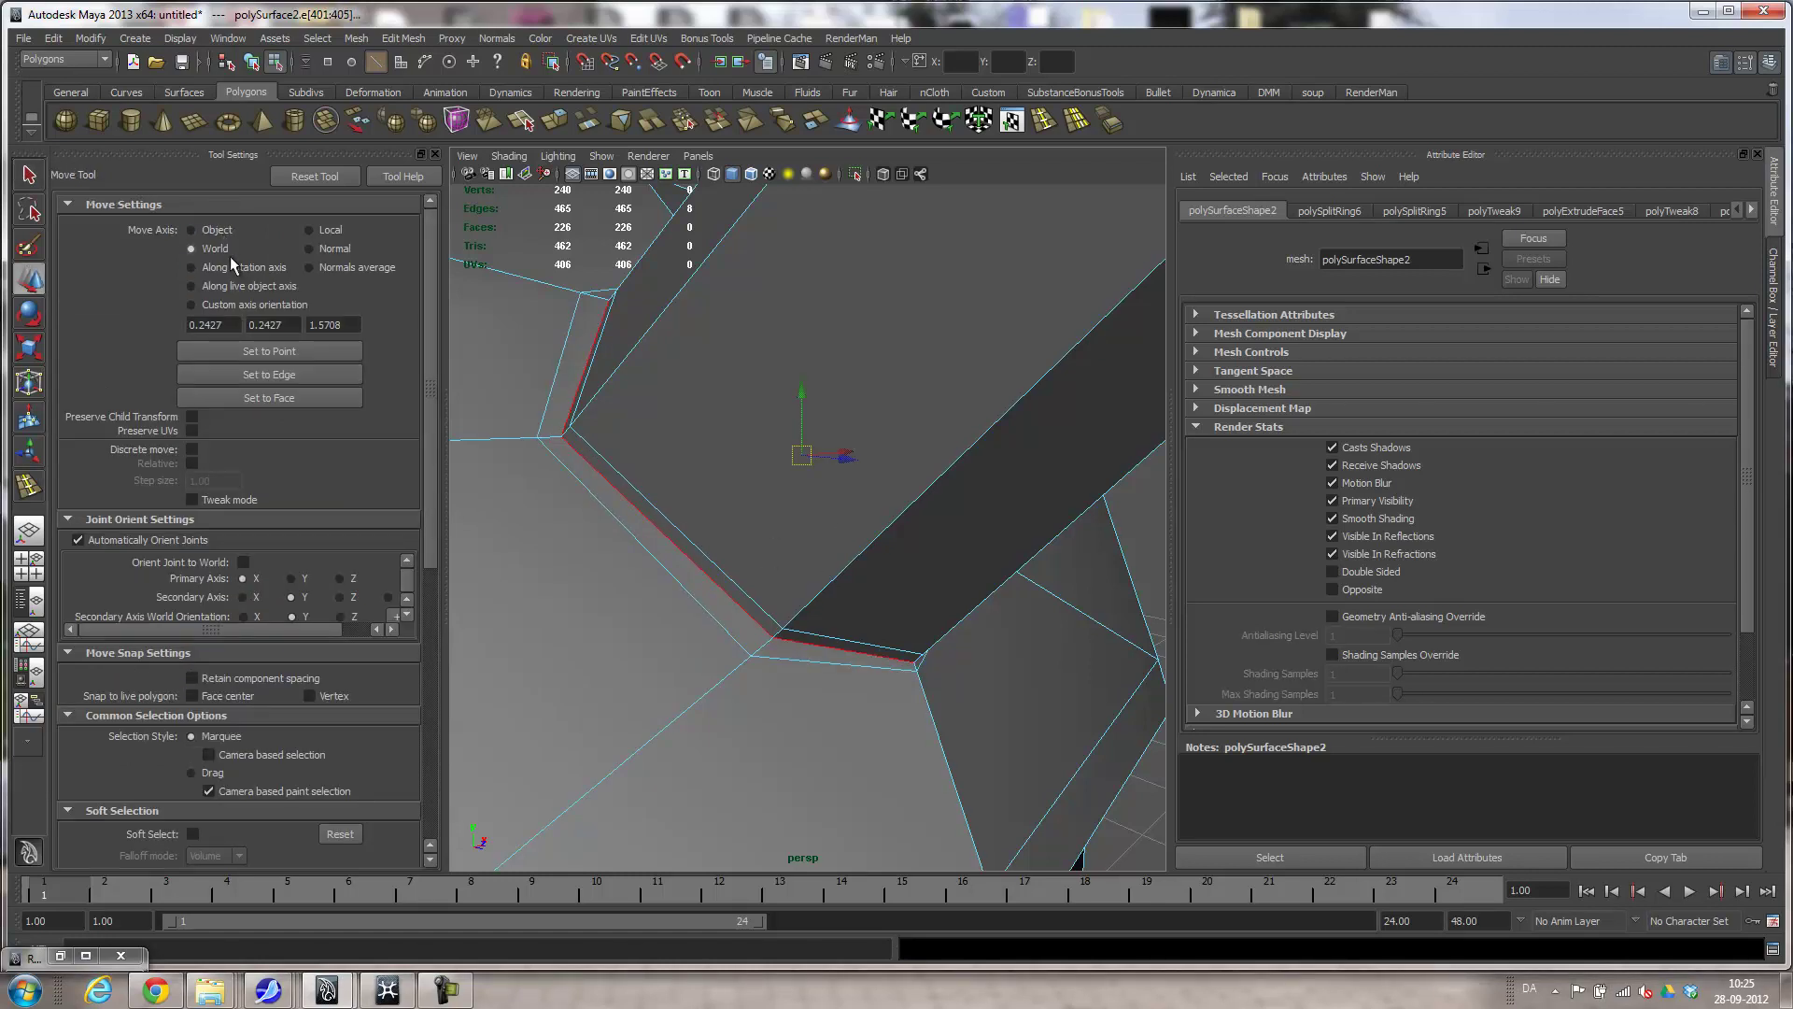
pyautogui.click(325, 252)
pyautogui.click(325, 234)
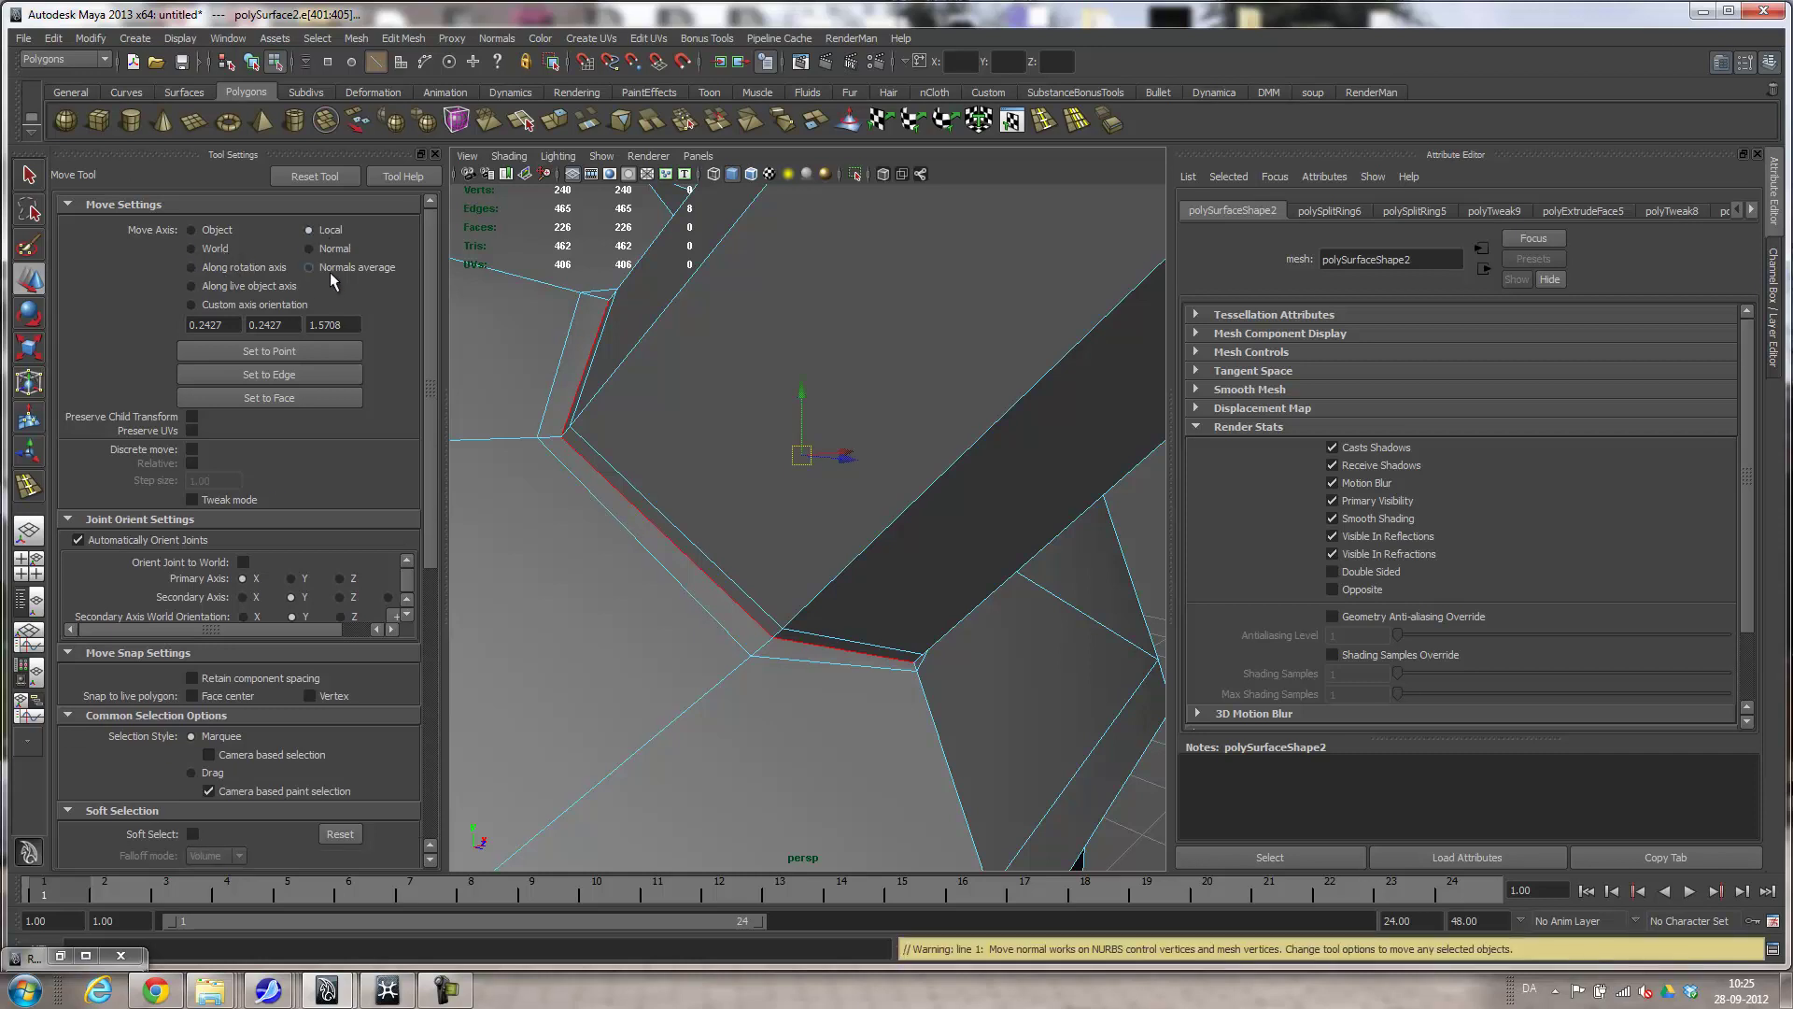
pyautogui.click(309, 267)
pyautogui.keyDown('alt'); pyautogui.moveTo(760, 535); pyautogui.dragTo(911, 528); pyautogui.keyUp('alt')
pyautogui.press('3')
pyautogui.moveTo(807, 445); pyautogui.dragTo(680, 508)
pyautogui.moveTo(741, 508); pyautogui.dragTo(831, 470, button='right')
pyautogui.click(1046, 414)
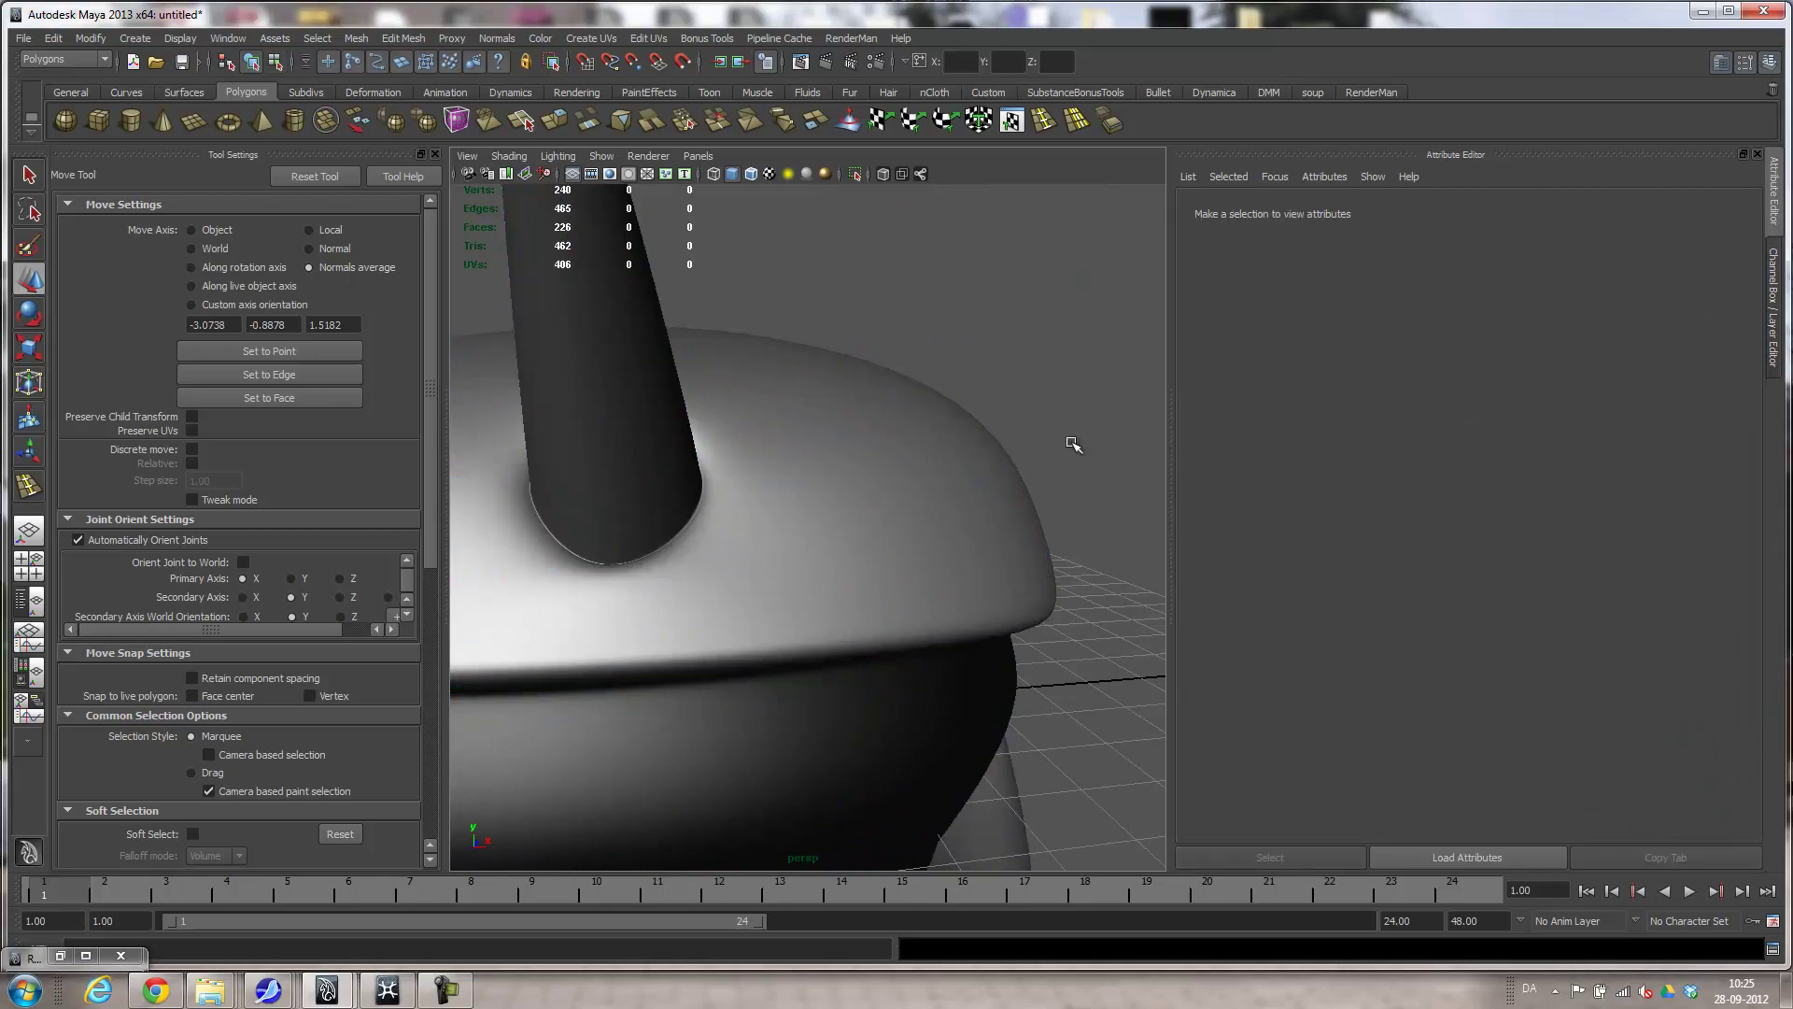
# Examine the smoothed helmet from several sides and compare the visor's side corner in smoothed and unsmoothed display.
pyautogui.keyDown('alt'); pyautogui.moveTo(1048, 413); pyautogui.dragTo(860, 492, button='right'); pyautogui.keyUp('alt')
pyautogui.keyDown('alt'); pyautogui.moveTo(860, 492); pyautogui.dragTo(900, 496); pyautogui.keyUp('alt')
pyautogui.keyDown('alt'); pyautogui.moveTo(900, 496); pyautogui.dragTo(805, 519, button='right'); pyautogui.keyUp('alt')
pyautogui.keyDown('alt'); pyautogui.moveTo(805, 519); pyautogui.dragTo(633, 479); pyautogui.keyUp('alt')
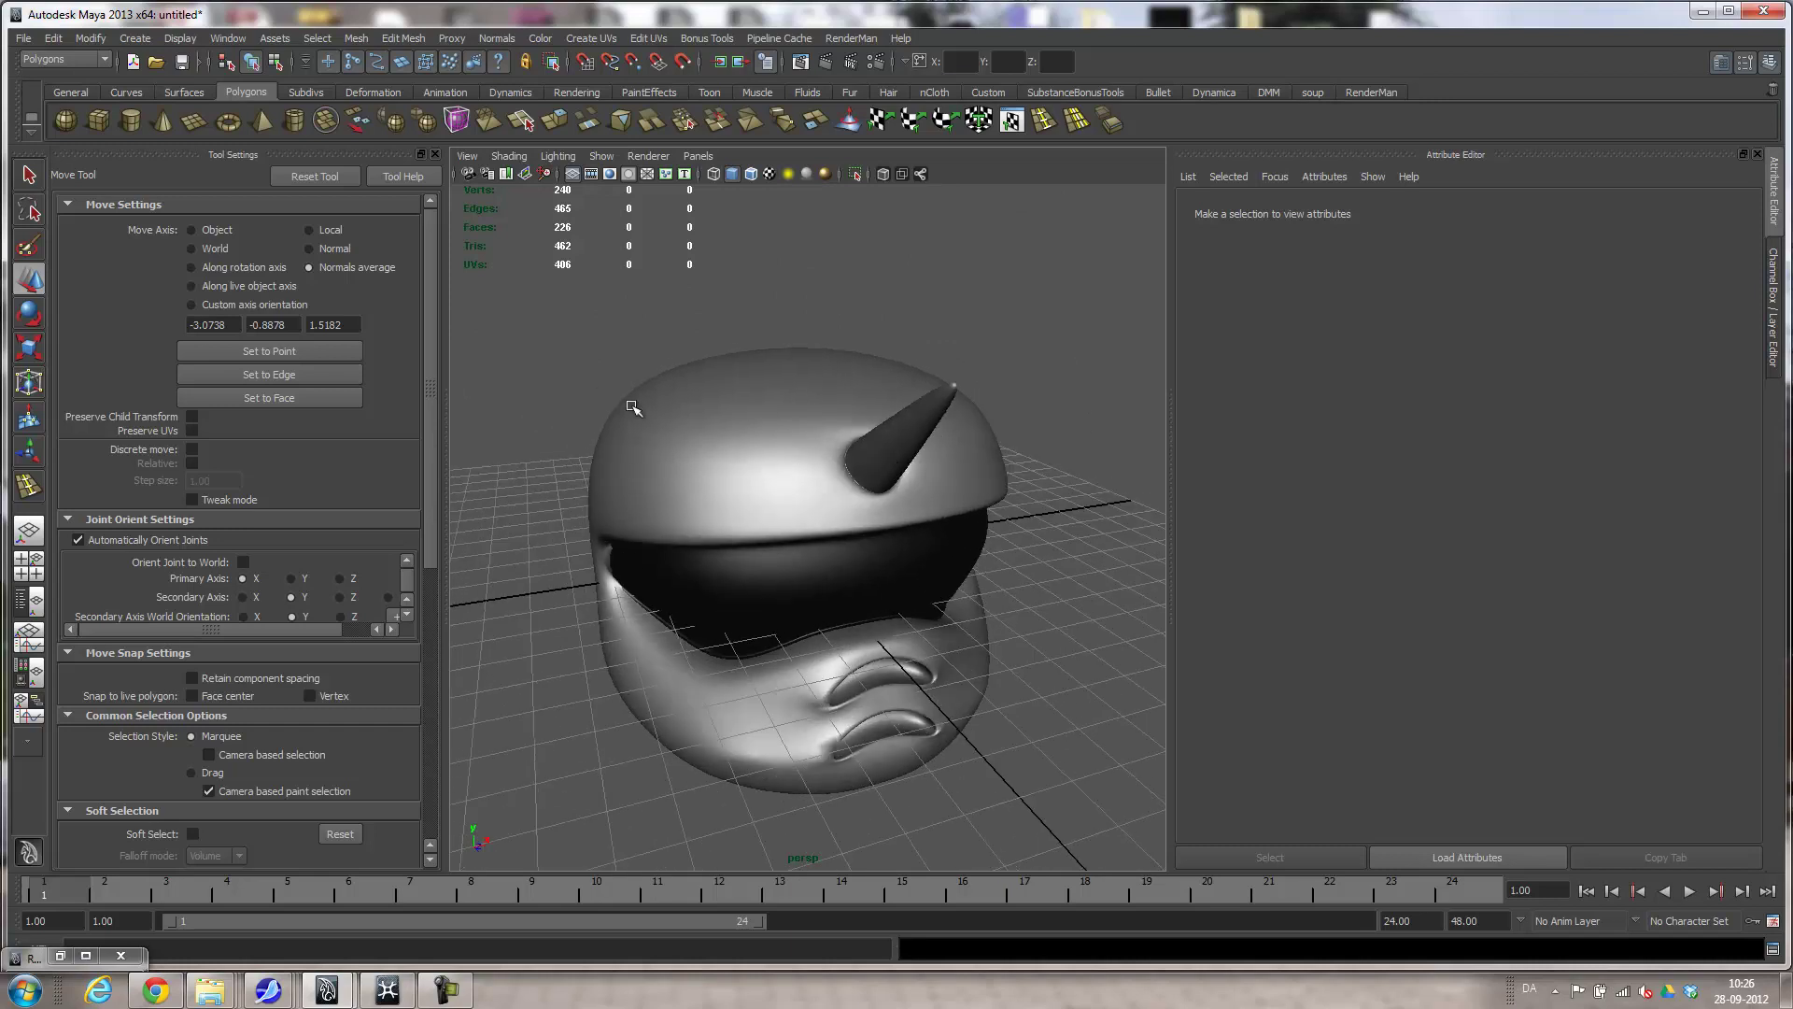
pyautogui.keyDown('alt'); pyautogui.moveTo(648, 664); pyautogui.dragTo(753, 653, button='right'); pyautogui.keyUp('alt')
pyautogui.keyDown('alt'); pyautogui.moveTo(753, 653); pyautogui.dragTo(804, 629); pyautogui.keyUp('alt')
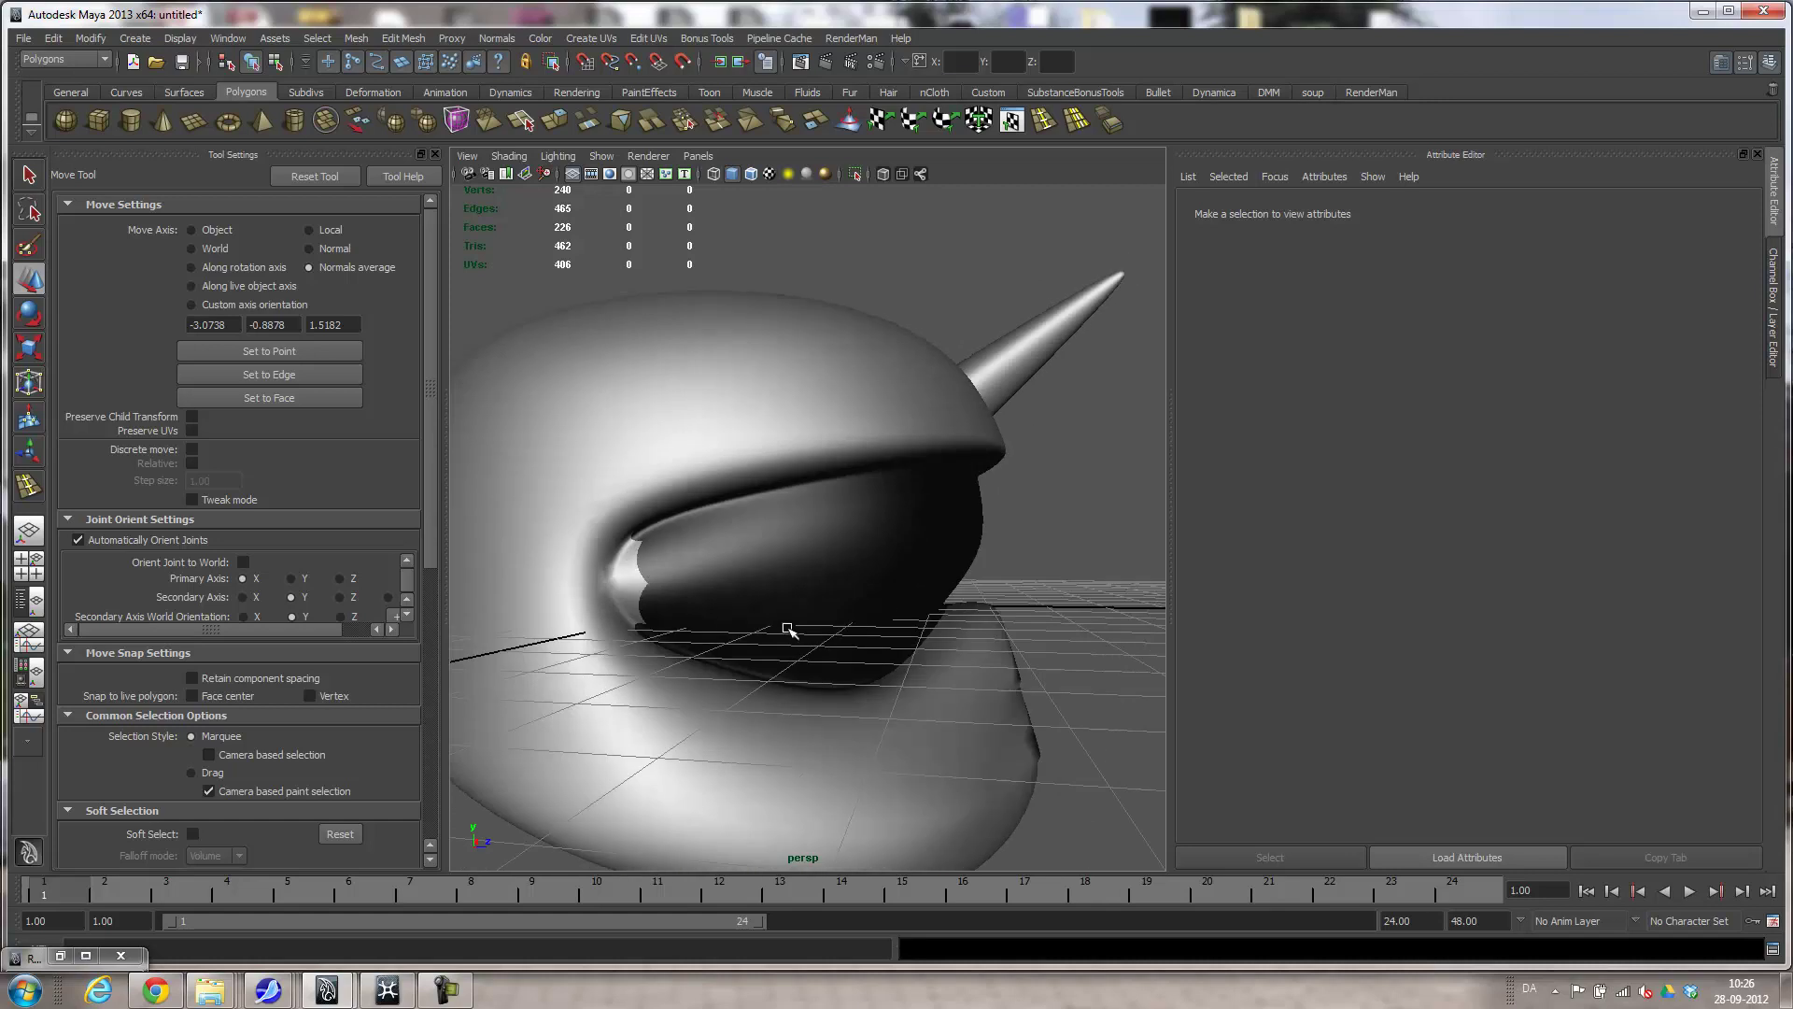
pyautogui.click(762, 614)
pyautogui.keyDown('alt'); pyautogui.moveTo(664, 613); pyautogui.dragTo(745, 616, button='right'); pyautogui.keyUp('alt')
pyautogui.press('1')
pyautogui.keyDown('alt'); pyautogui.moveTo(652, 603); pyautogui.dragTo(760, 576); pyautogui.keyUp('alt')
pyautogui.press('3')
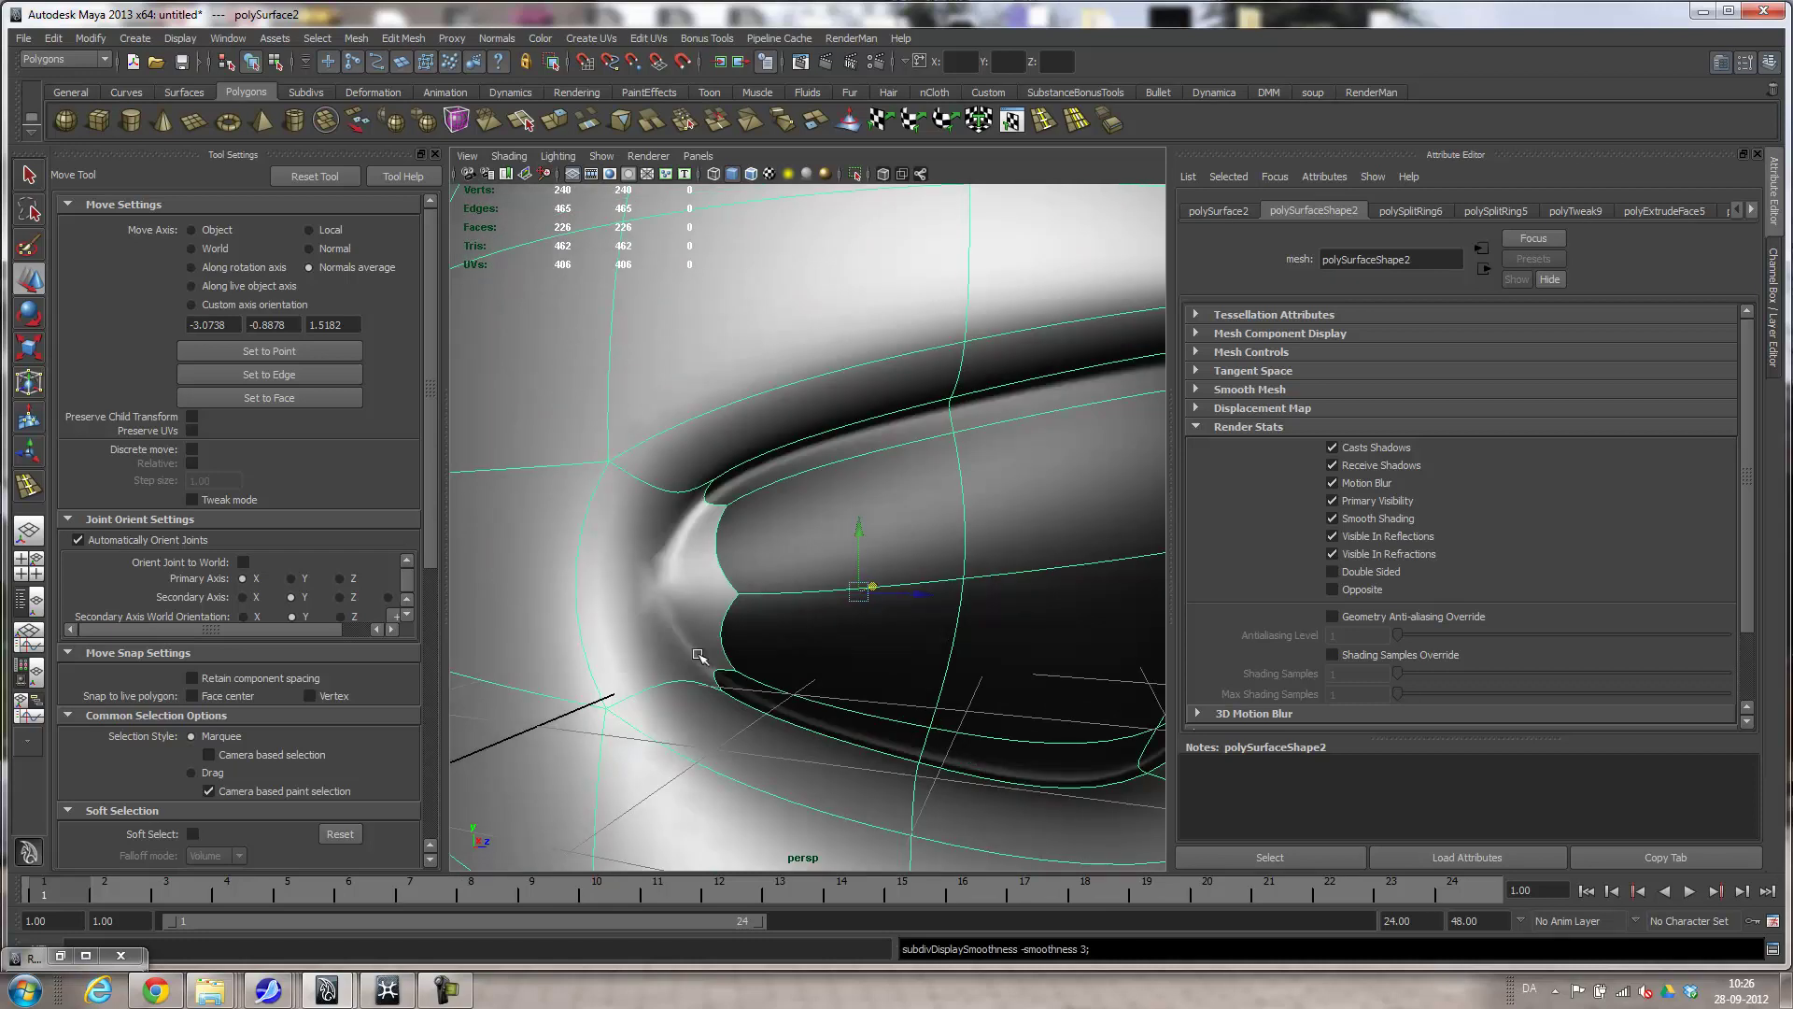
pyautogui.press('1')
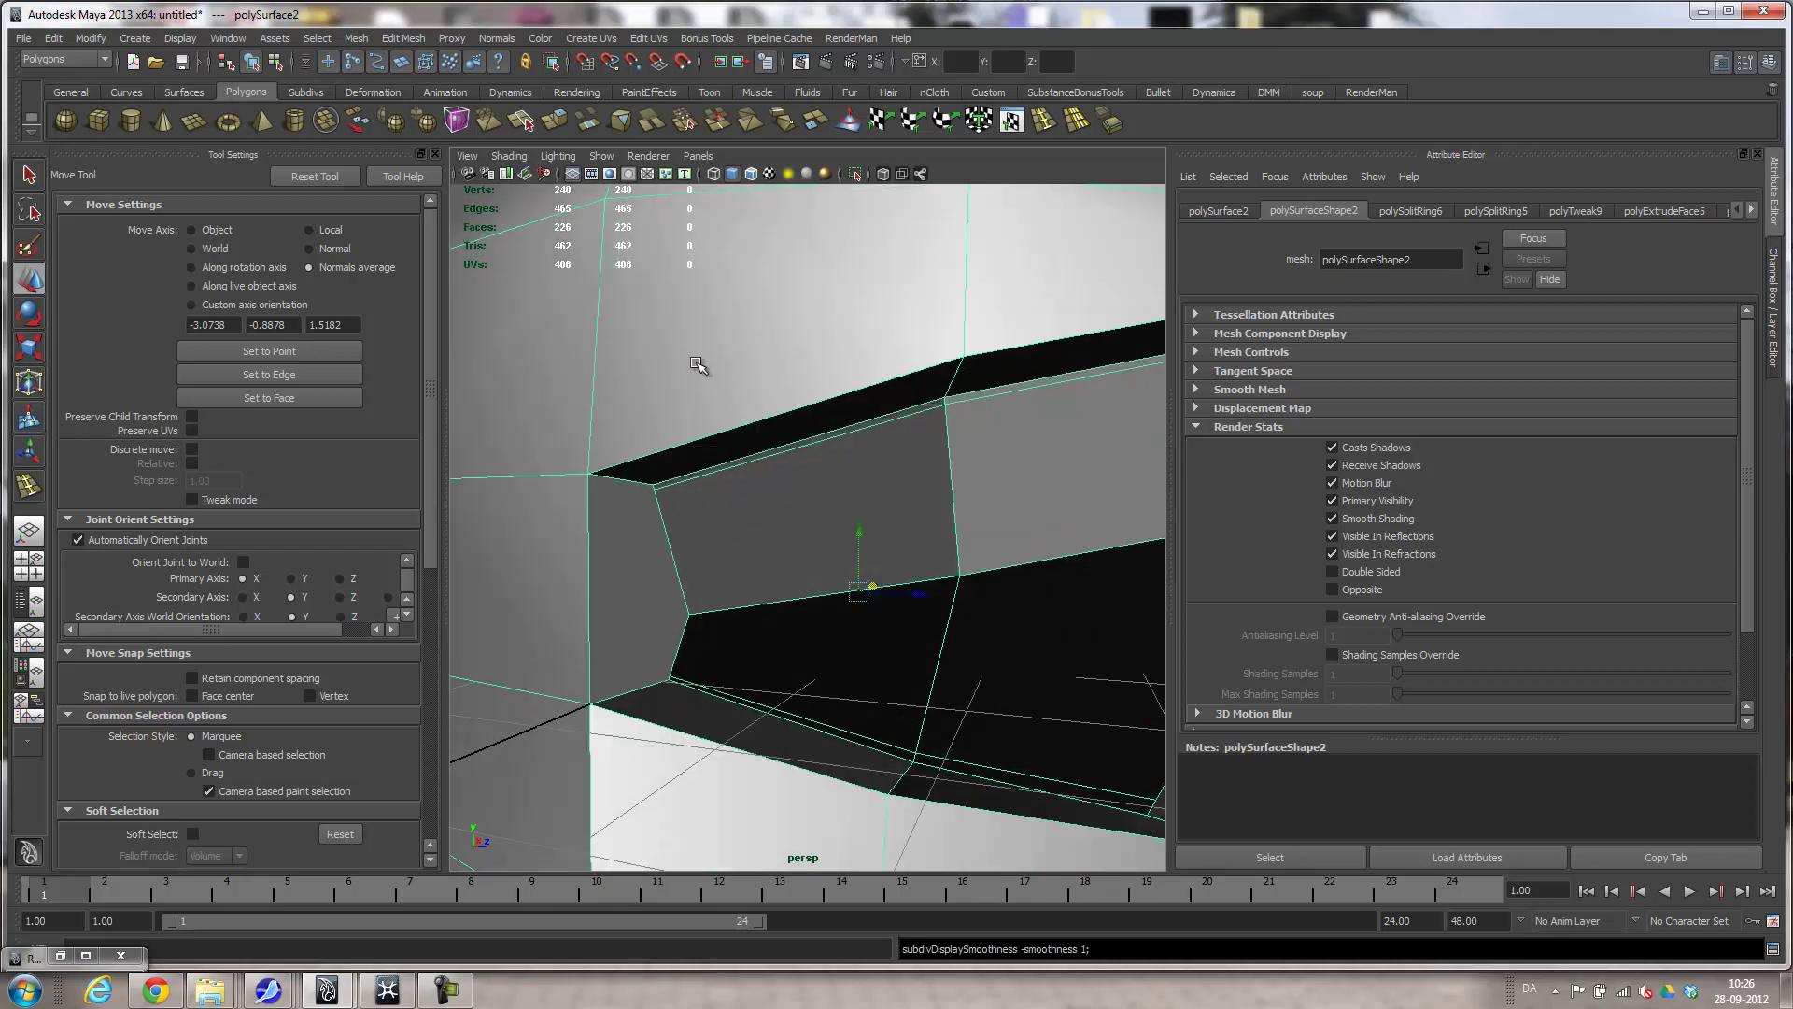
# Split the face at the visor's side corner with an edge from the upper to the lower visor corner, and show it smoothed.
pyautogui.click(551, 122)
pyautogui.moveTo(634, 481); pyautogui.dragTo(661, 489)
pyautogui.moveTo(643, 693); pyautogui.dragTo(813, 680)
pyautogui.press('Return')
pyautogui.press('3')
pyautogui.keyDown('alt'); pyautogui.moveTo(962, 630); pyautogui.dragTo(811, 612, button='right'); pyautogui.keyUp('alt')
pyautogui.keyDown('alt'); pyautogui.moveTo(811, 612); pyautogui.dragTo(843, 616); pyautogui.keyUp('alt')
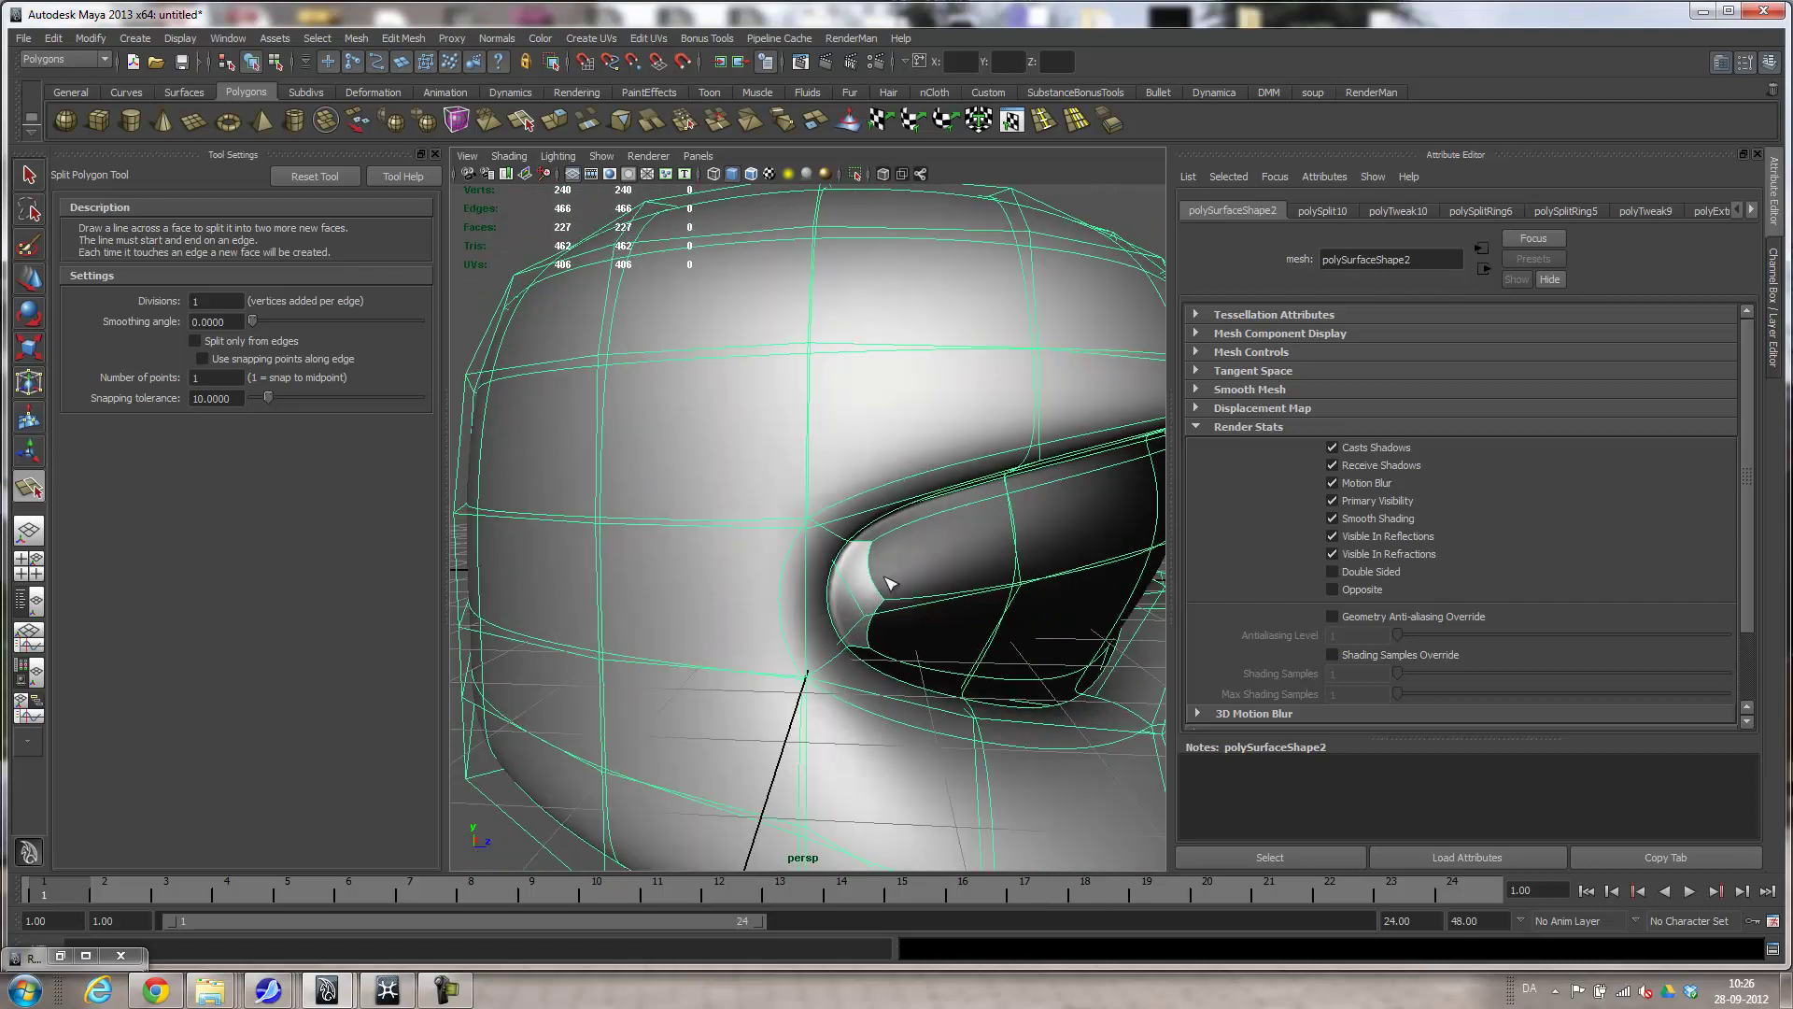
# Assign the dark visor material to the newly split face at the visor's corner and deselect it in smooth preview.
pyautogui.press('1')
pyautogui.press('q')
pyautogui.moveTo(827, 602)
pyautogui.mouseDown(button='right')
pyautogui.moveTo(813, 609)
pyautogui.moveTo(827, 631)
pyautogui.moveTo(829, 598)
pyautogui.mouseUp(button='right')
pyautogui.keyDown('alt'); pyautogui.moveTo(827, 587); pyautogui.dragTo(912, 629); pyautogui.keyUp('alt')
pyautogui.click(768, 609)
pyautogui.moveTo(766, 607); pyautogui.dragTo(916, 908, button='right')
pyautogui.press('3')
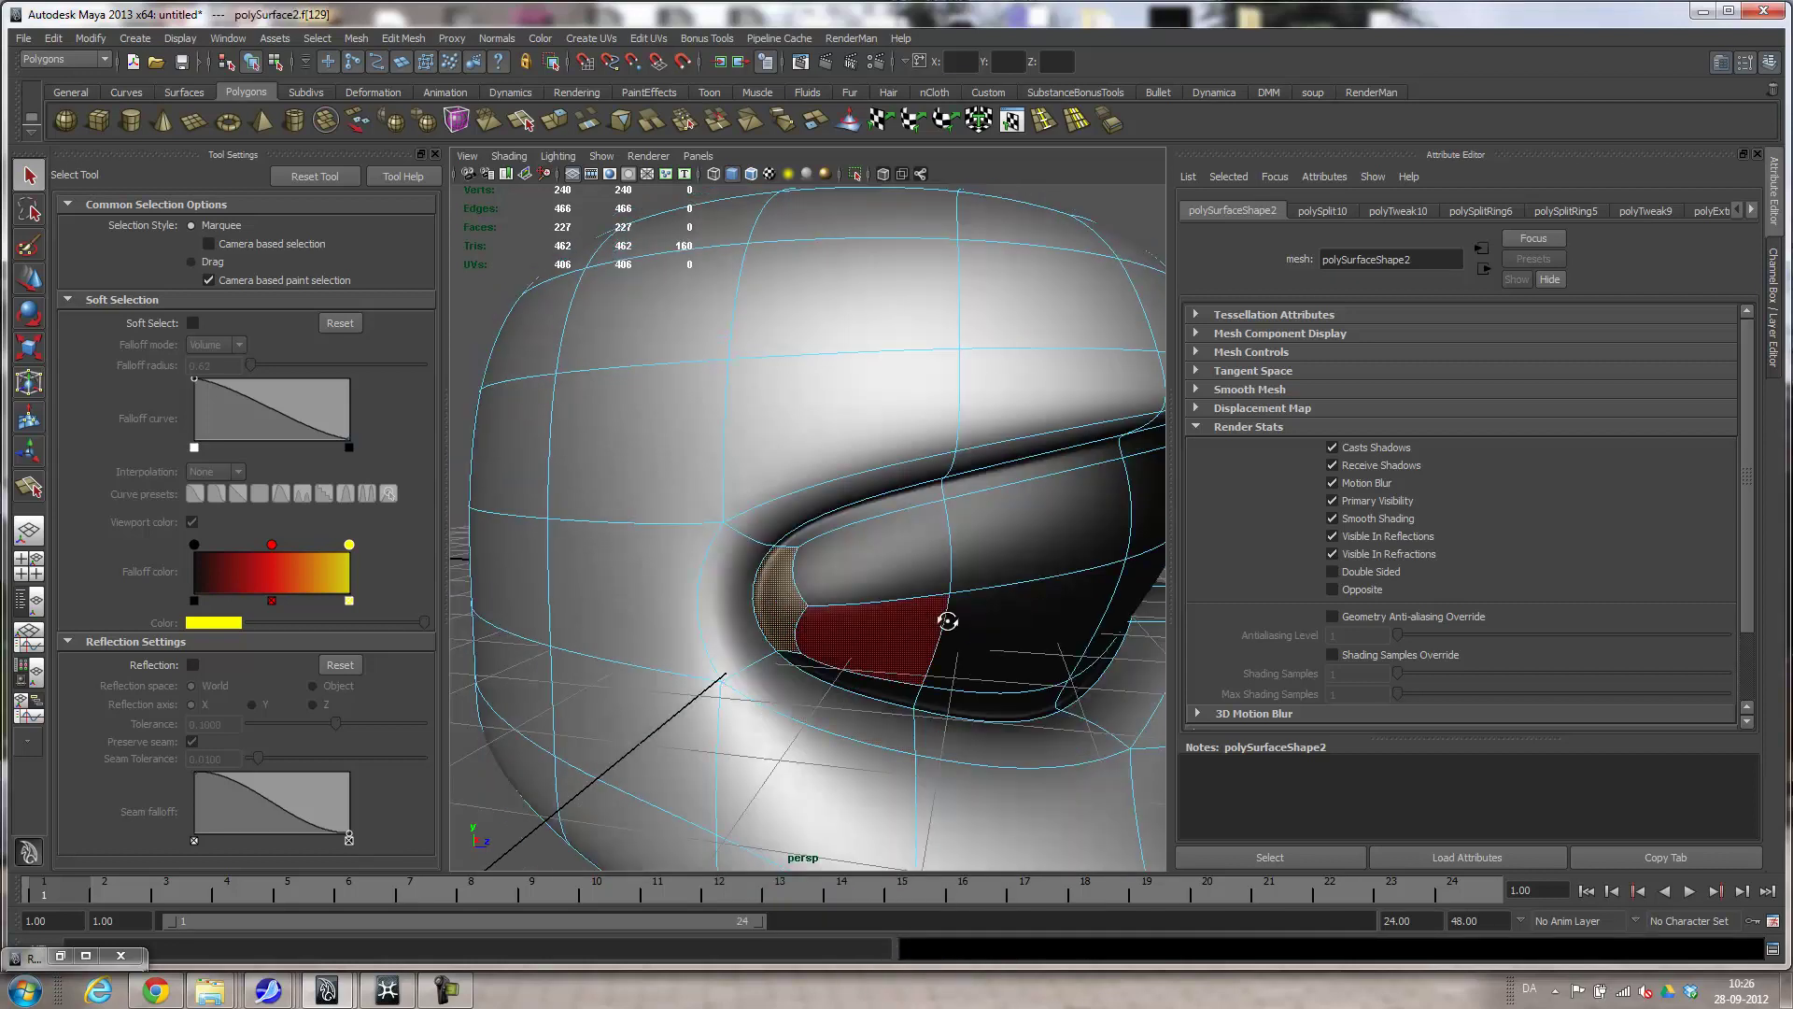
pyautogui.keyDown('alt'); pyautogui.moveTo(946, 624); pyautogui.dragTo(1007, 598); pyautogui.keyUp('alt')
pyautogui.click(478, 249)
pyautogui.keyDown('alt'); pyautogui.moveTo(866, 478); pyautogui.dragTo(750, 517); pyautogui.keyUp('alt')
pyautogui.keyDown('alt'); pyautogui.moveTo(627, 385); pyautogui.dragTo(668, 437); pyautogui.keyUp('alt')
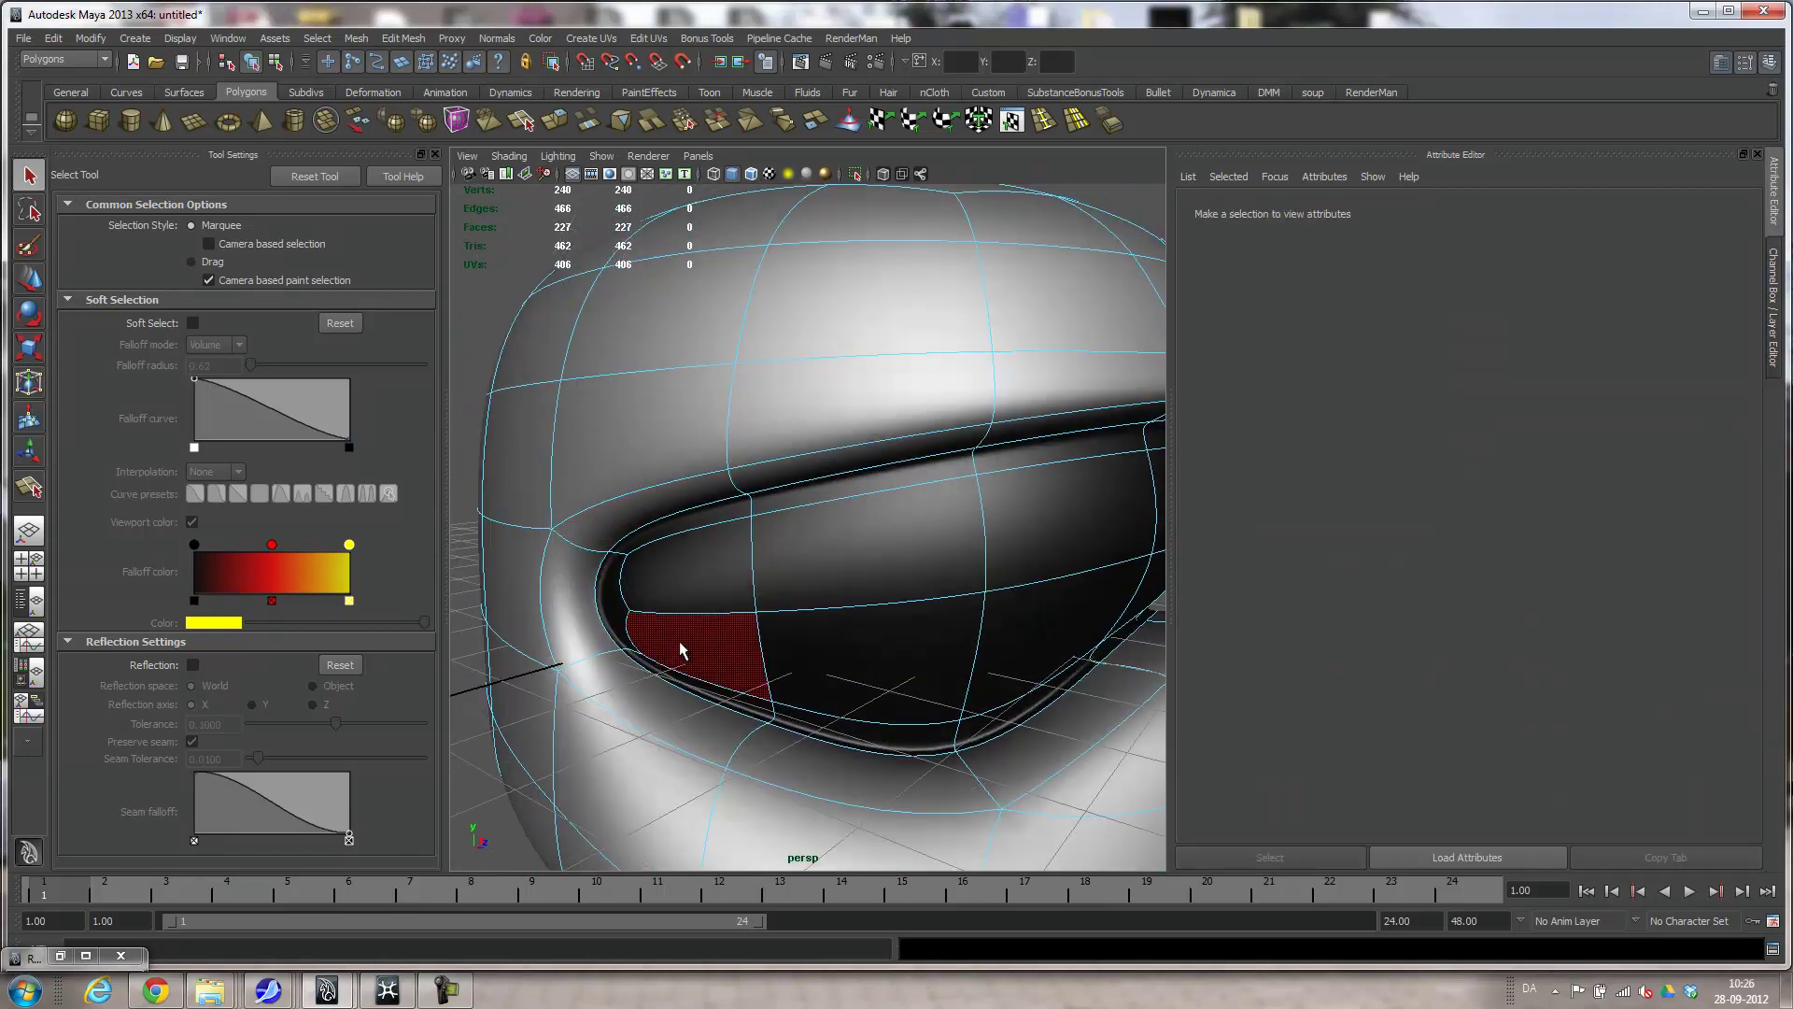
# Split the face at the opposite visor corner from its upper to its lower corner vertex in unsmoothed display.
pyautogui.keyDown('alt'); pyautogui.moveTo(1024, 613); pyautogui.dragTo(785, 574); pyautogui.keyUp('alt')
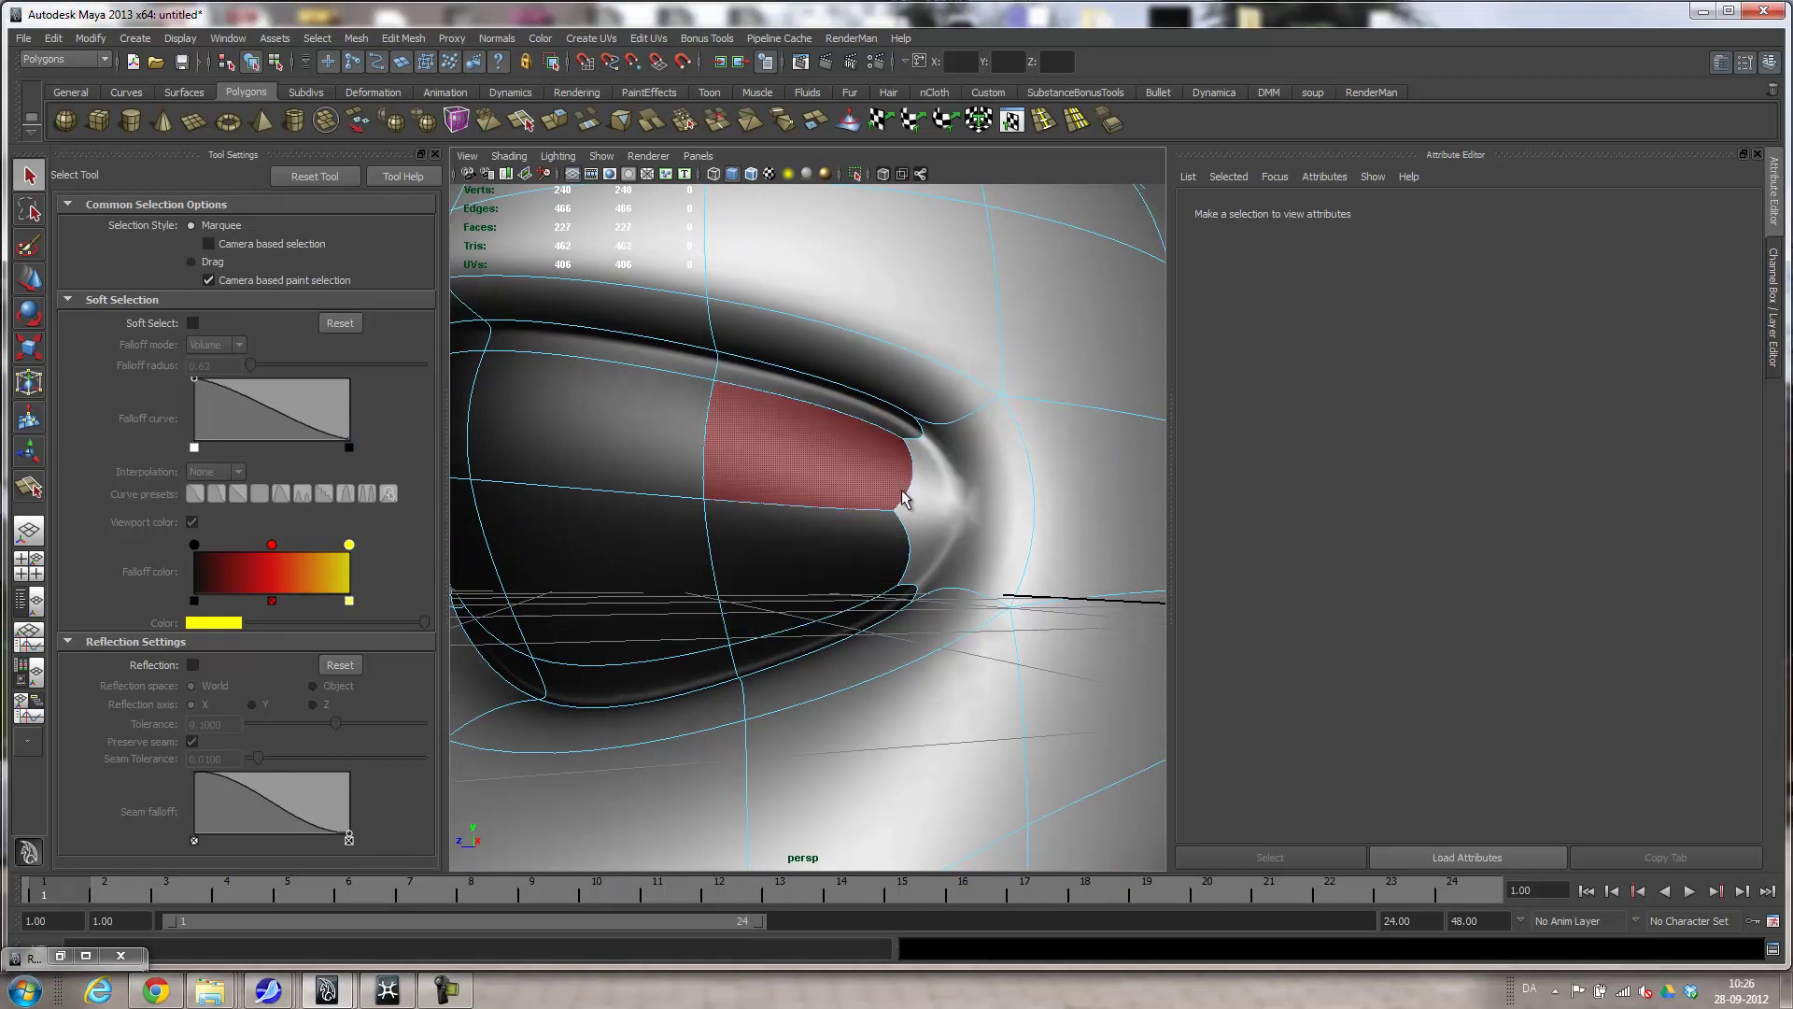
pyautogui.keyDown('alt'); pyautogui.moveTo(965, 583); pyautogui.dragTo(744, 564); pyautogui.keyUp('alt')
pyautogui.press('1')
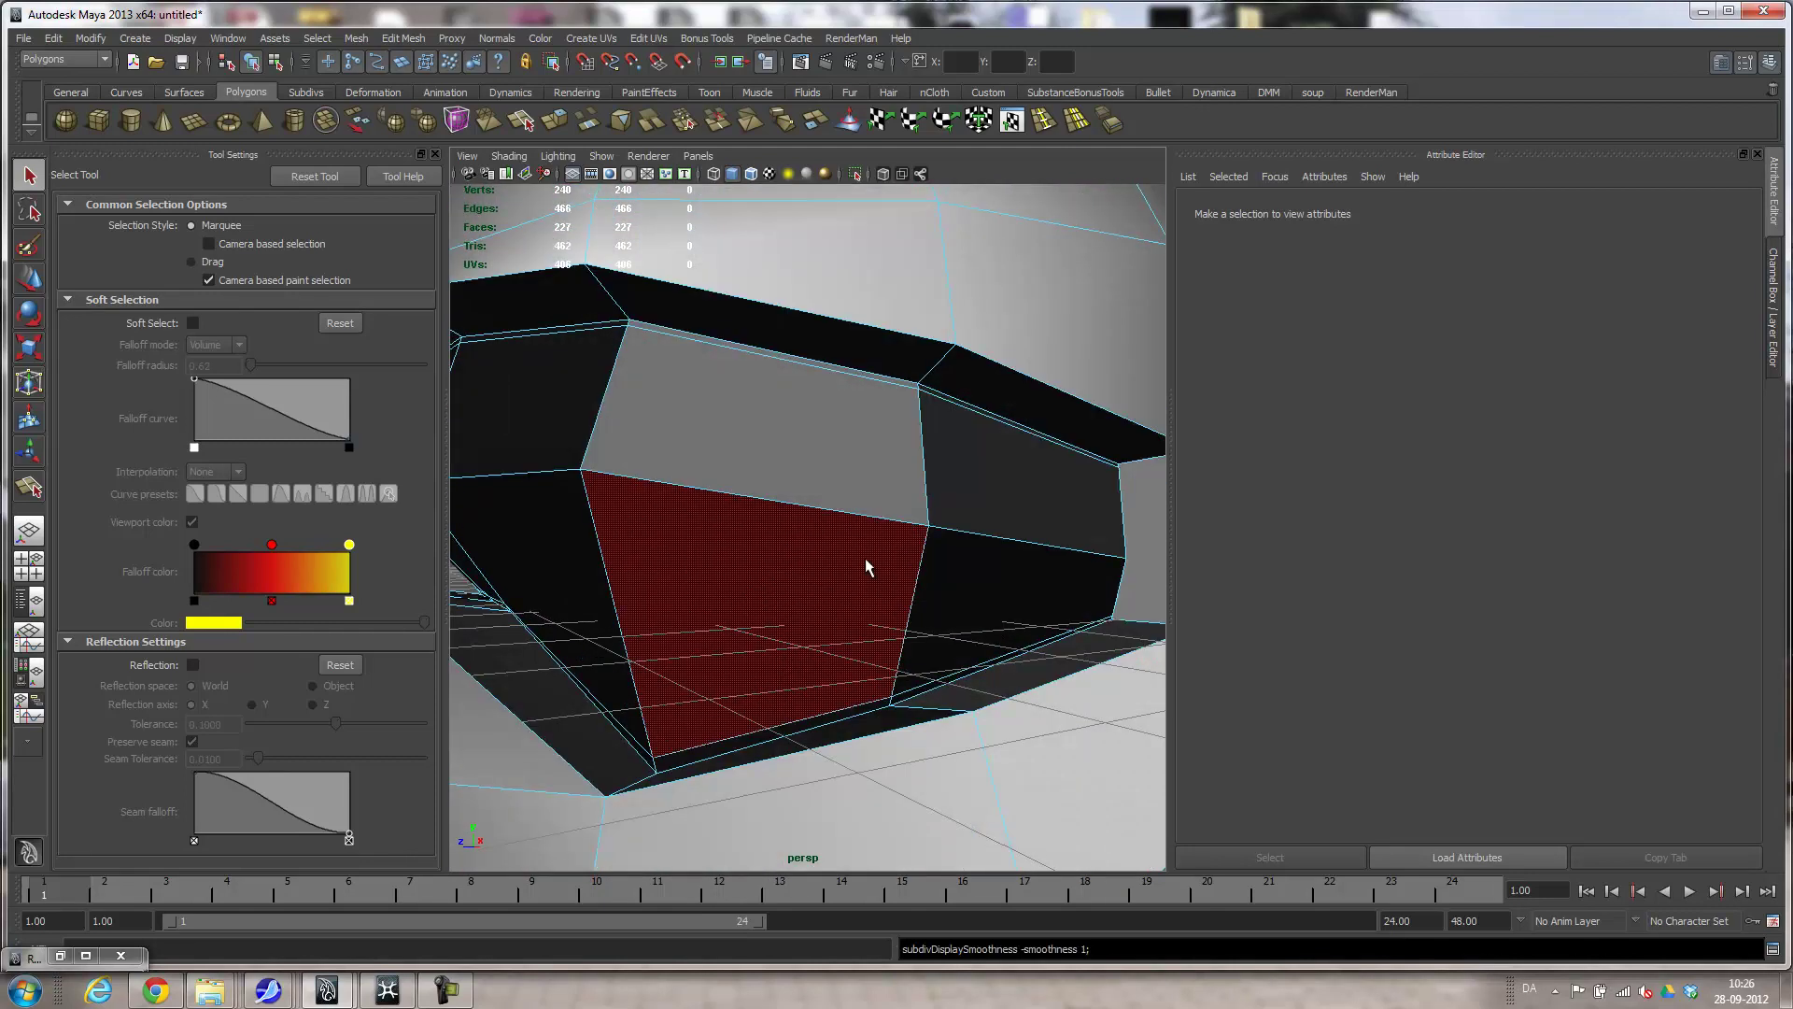
pyautogui.keyDown('alt'); pyautogui.moveTo(1018, 591); pyautogui.dragTo(969, 558); pyautogui.keyUp('alt')
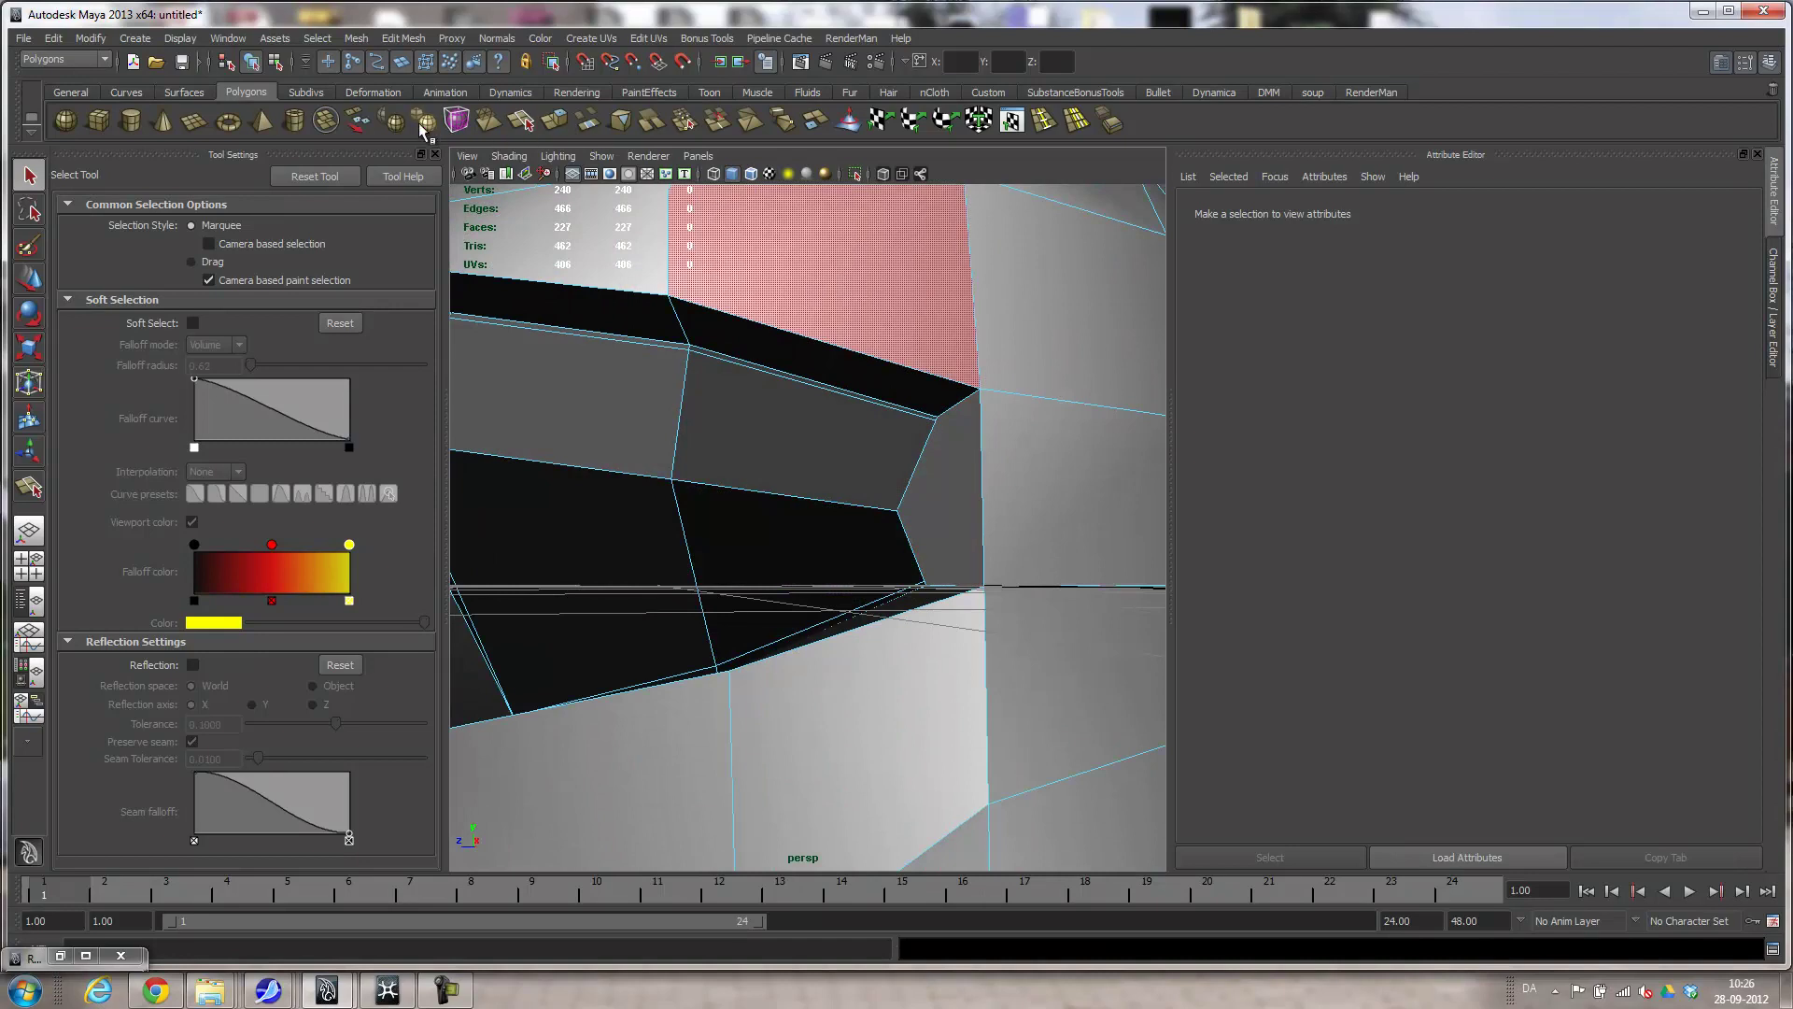
pyautogui.press('g')
pyautogui.keyDown('alt'); pyautogui.moveTo(738, 373); pyautogui.dragTo(740, 432); pyautogui.keyUp('alt')
pyautogui.keyDown('alt'); pyautogui.moveTo(741, 432); pyautogui.dragTo(901, 507, button='right'); pyautogui.keyUp('alt')
pyautogui.keyDown('alt'); pyautogui.moveTo(828, 488); pyautogui.dragTo(906, 481, button='middle'); pyautogui.keyUp('alt')
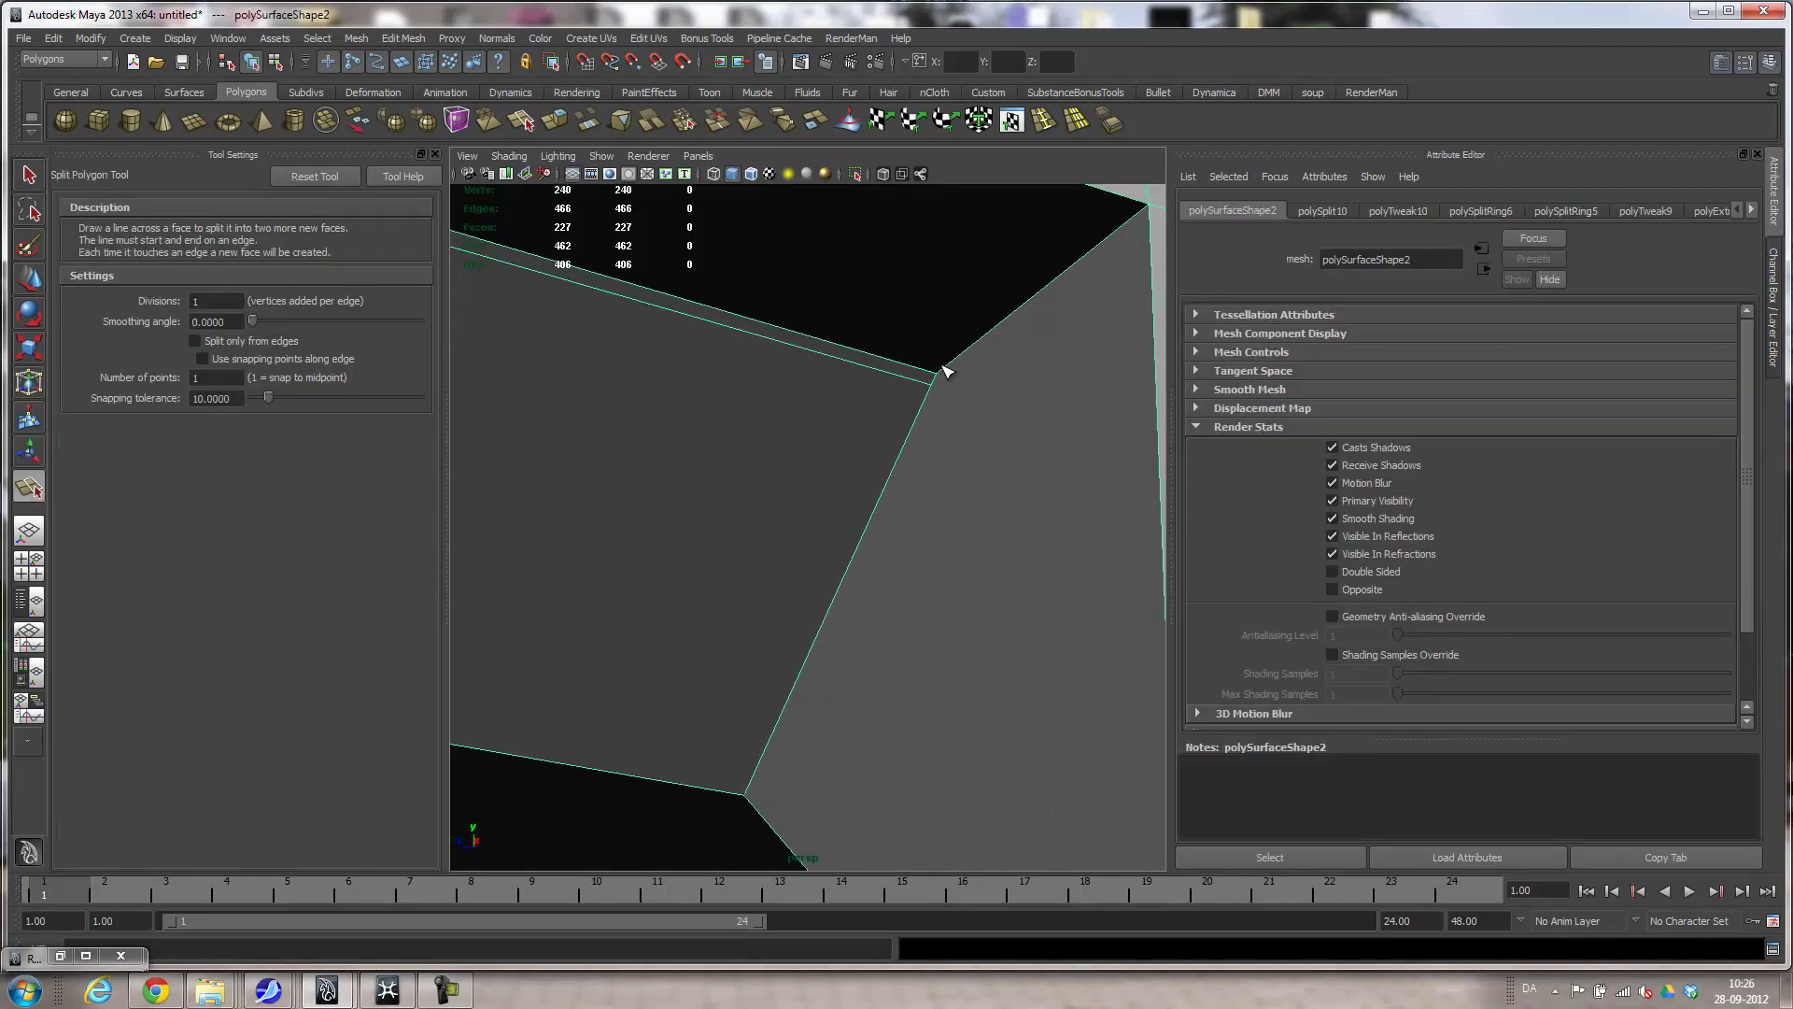
pyautogui.keyDown('alt'); pyautogui.moveTo(958, 525); pyautogui.dragTo(702, 507); pyautogui.keyUp('alt')
pyautogui.press('Return')
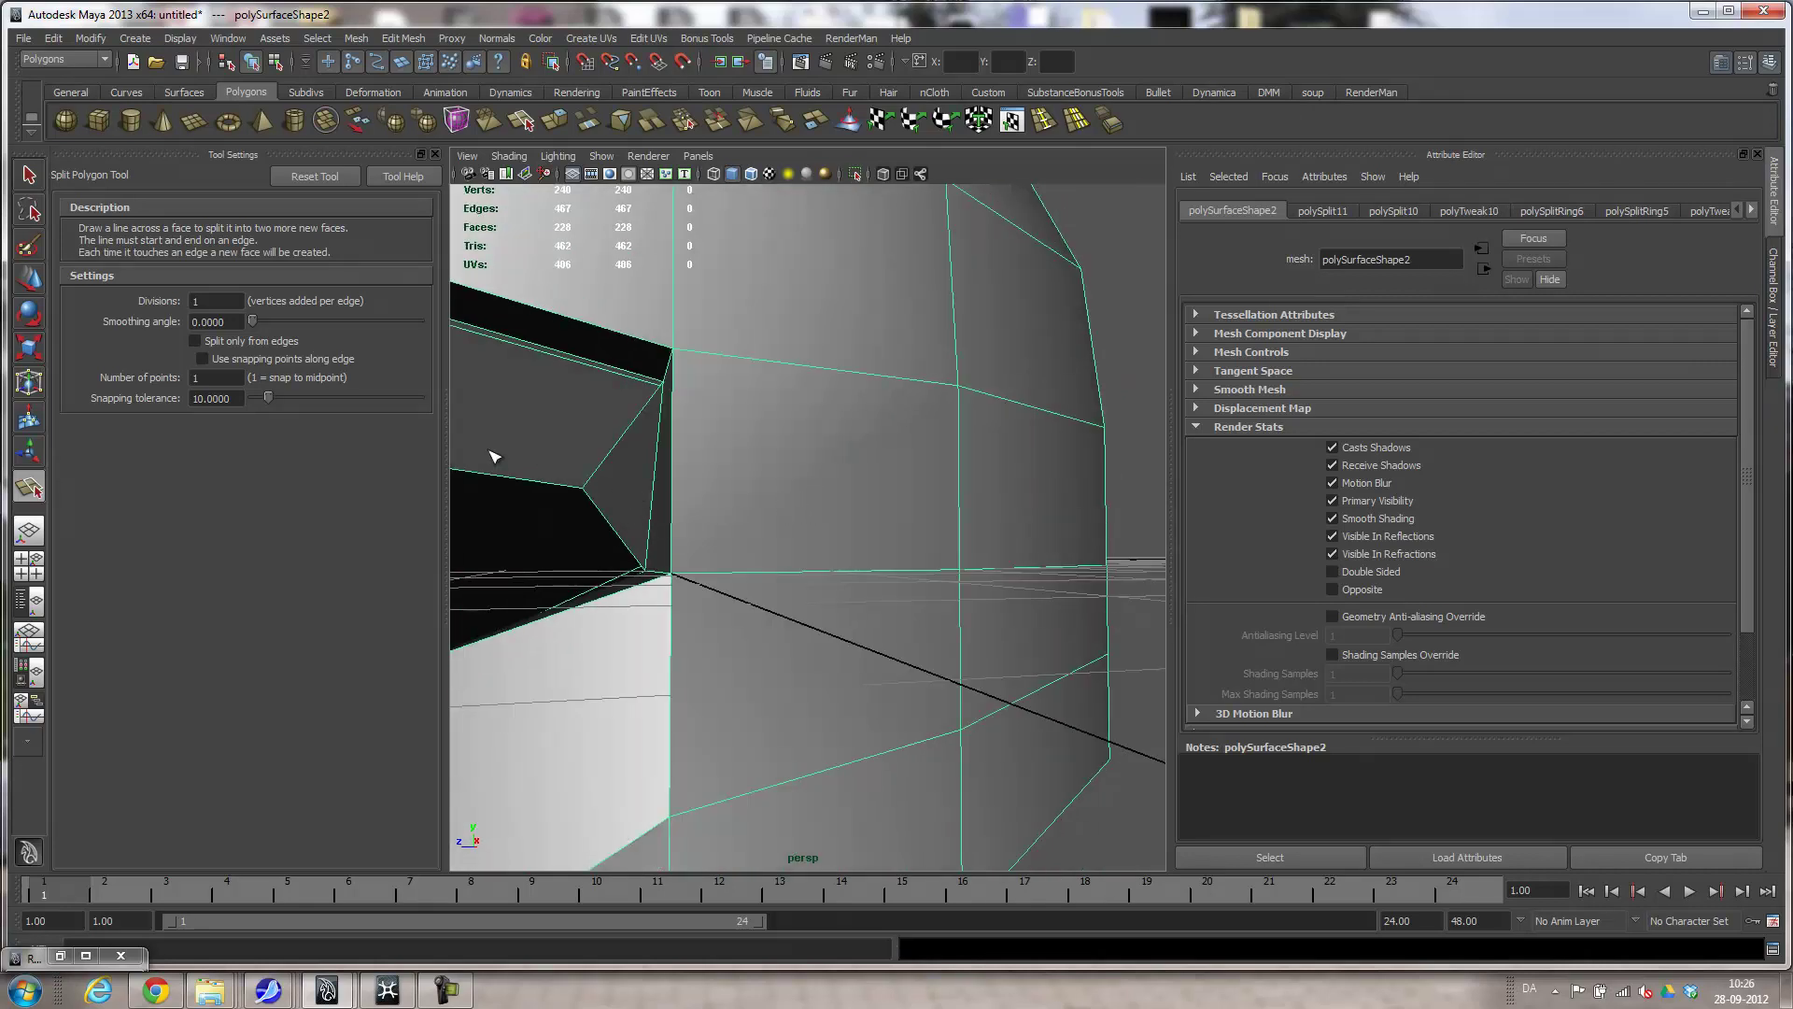
# Assign the dark visor material to the split face at the opposite visor corner and return the helmet to smooth preview.
pyautogui.press('1')
pyautogui.moveTo(603, 482); pyautogui.dragTo(757, 794, button='right')
pyautogui.press('q')
pyautogui.click(628, 486)
pyautogui.keyDown('alt'); pyautogui.moveTo(829, 666); pyautogui.dragTo(624, 620, button='right'); pyautogui.keyUp('alt')
pyautogui.keyDown('alt'); pyautogui.moveTo(625, 620); pyautogui.dragTo(948, 778); pyautogui.keyUp('alt')
pyautogui.press('3')
pyautogui.click(1066, 818)
pyautogui.keyDown('alt'); pyautogui.moveTo(1066, 818); pyautogui.dragTo(1053, 818); pyautogui.keyUp('alt')
pyautogui.moveTo(892, 755); pyautogui.dragTo(961, 646, button='right')
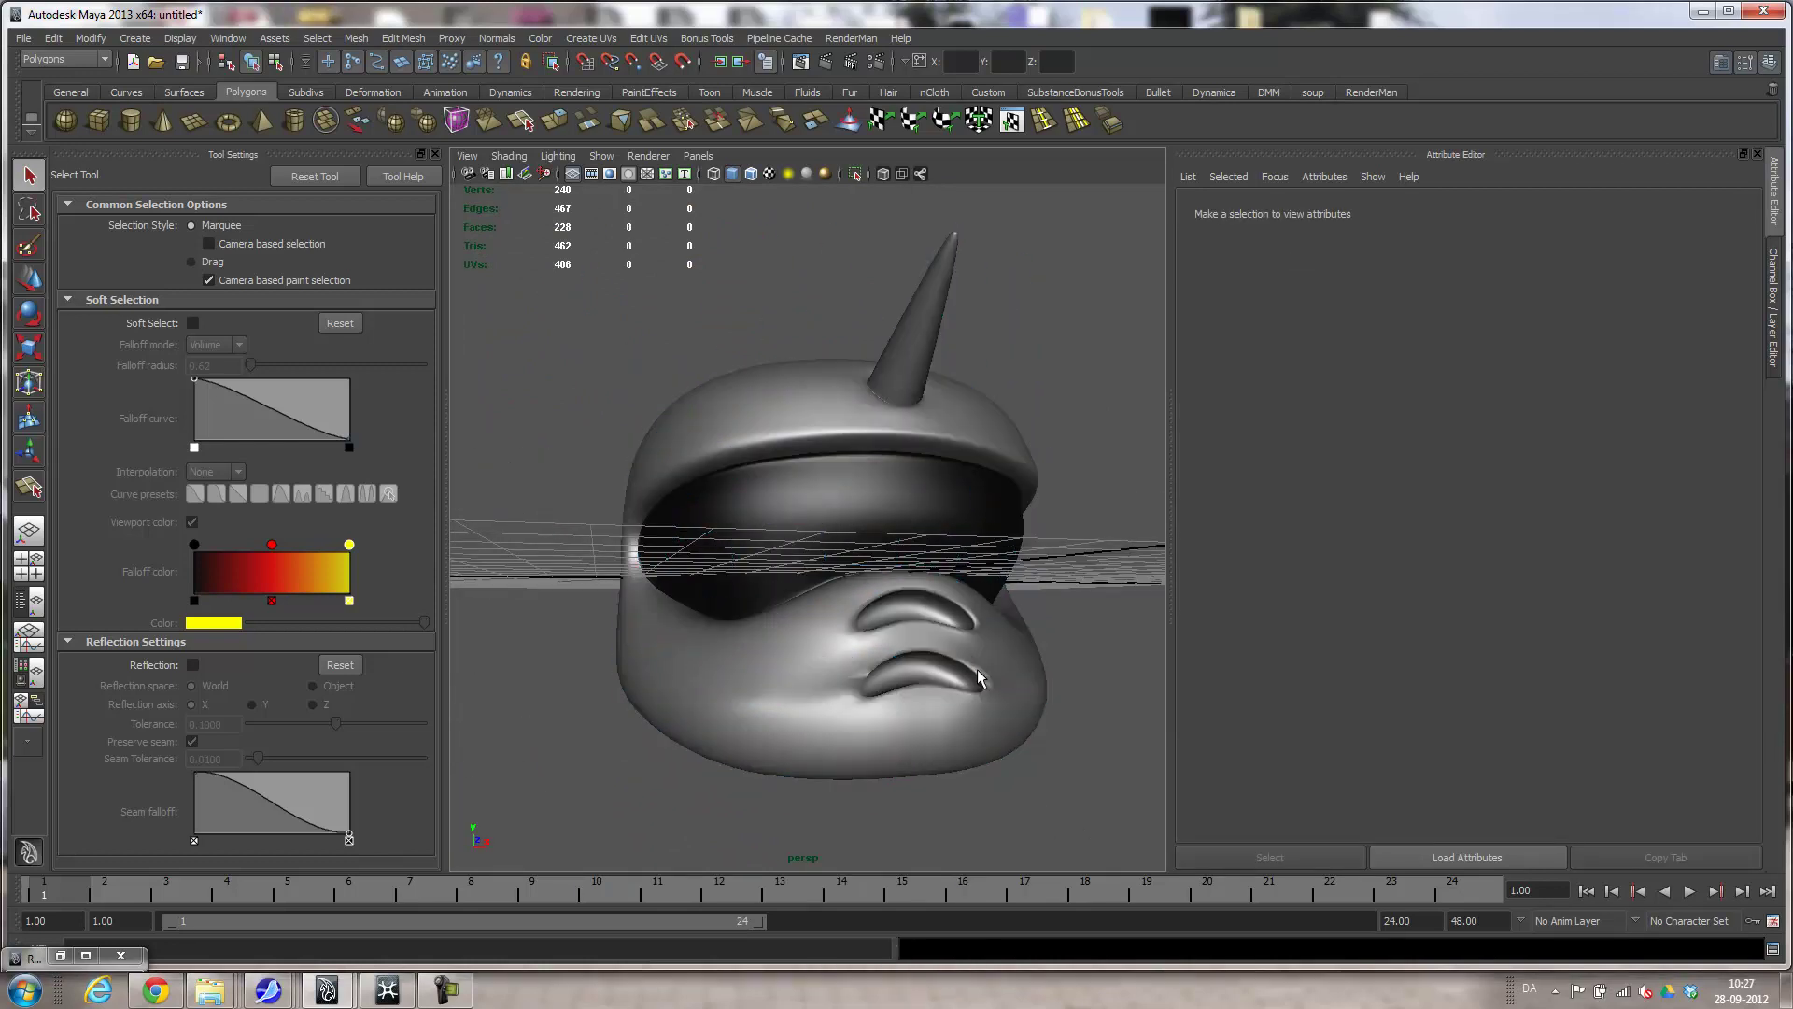
# Extrude the border edge loop of the helmet's bottom opening with a local Z translate of -1.509 and return to object mode.
pyautogui.keyDown('alt'); pyautogui.moveTo(1037, 783); pyautogui.dragTo(880, 605); pyautogui.keyUp('alt')
pyautogui.click(944, 333)
pyautogui.moveTo(944, 332); pyautogui.dragTo(934, 278, button='right')
pyautogui.doubleClick(983, 417)
pyautogui.click(584, 126)
pyautogui.keyDown('alt'); pyautogui.moveTo(860, 512); pyautogui.dragTo(809, 749); pyautogui.keyUp('alt')
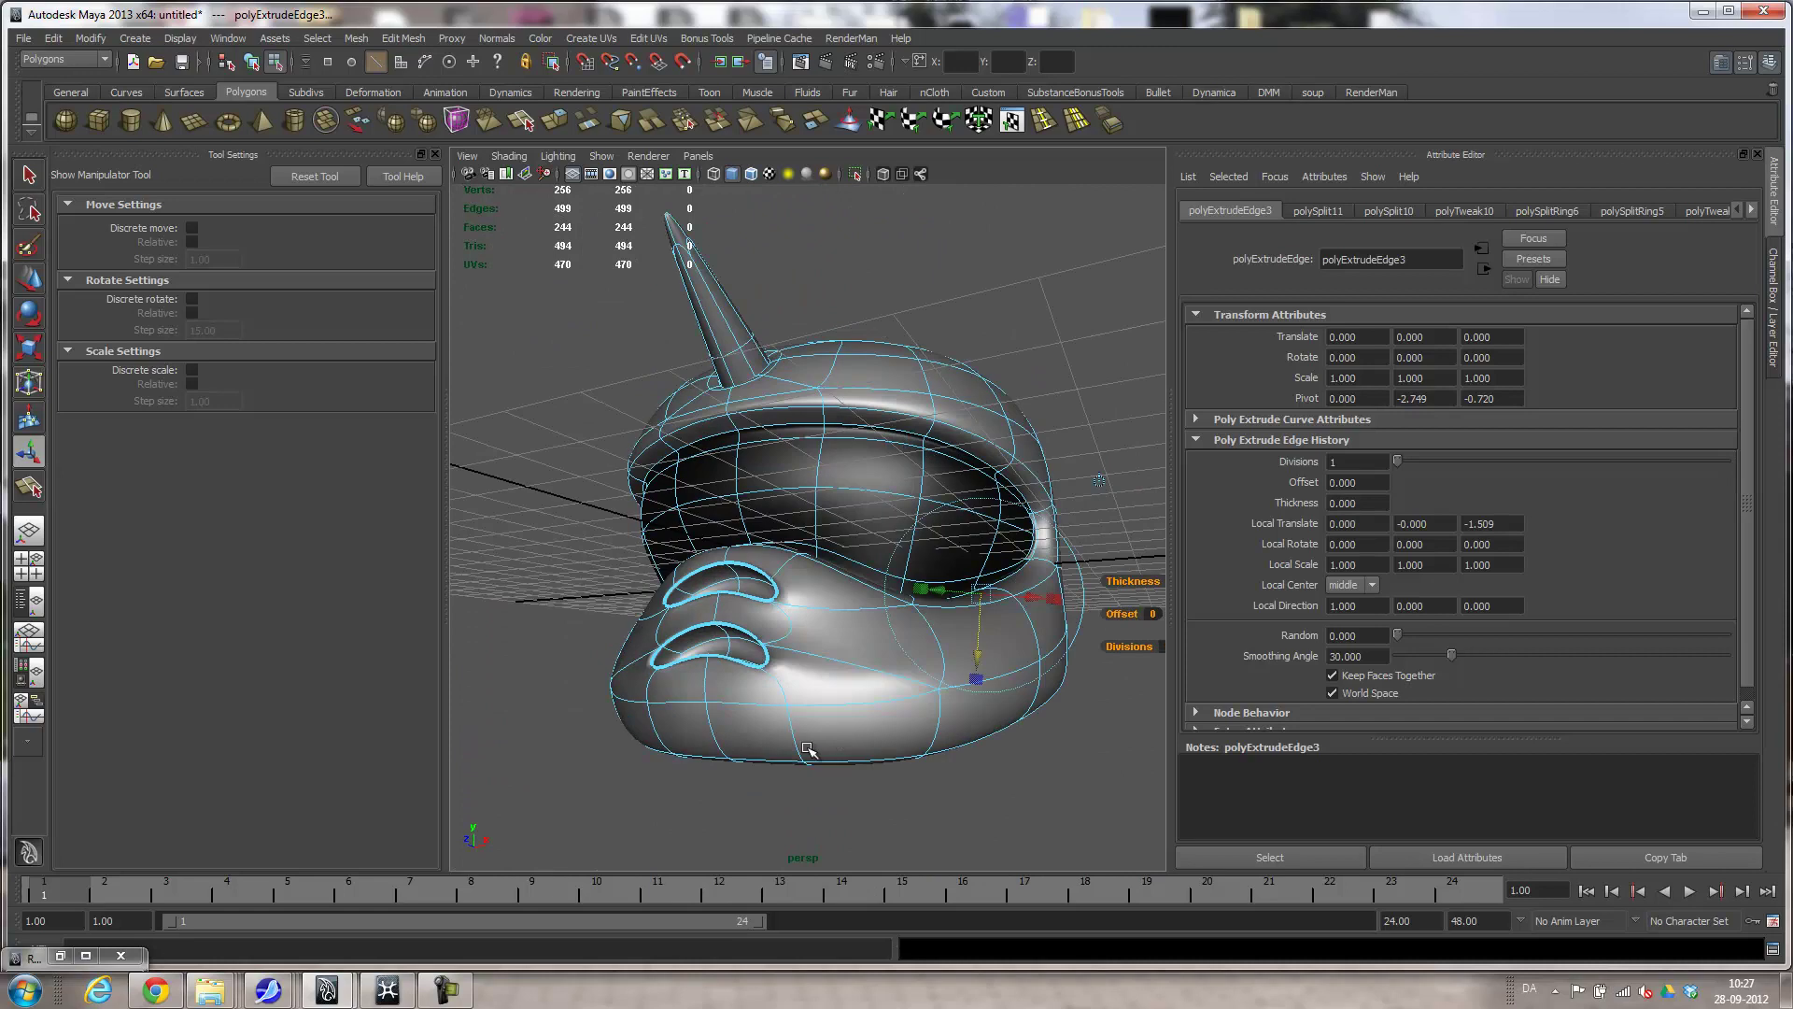
pyautogui.moveTo(939, 665); pyautogui.dragTo(1020, 643, button='right')
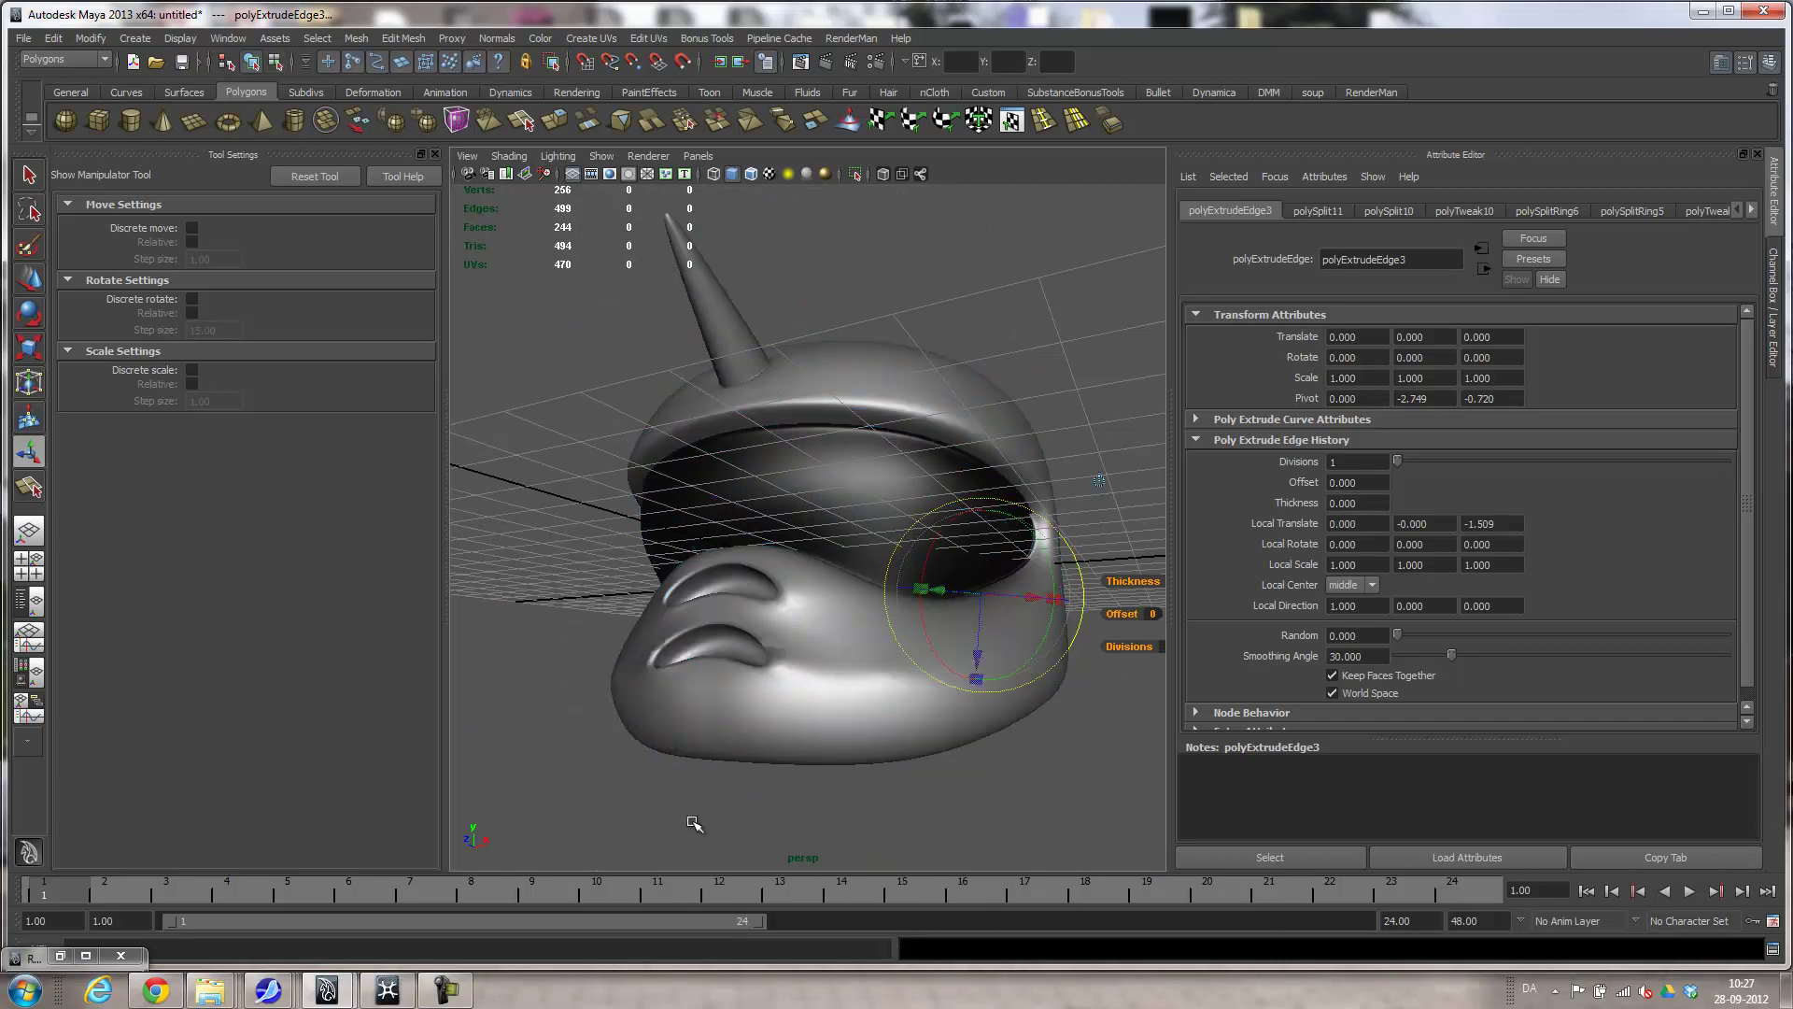